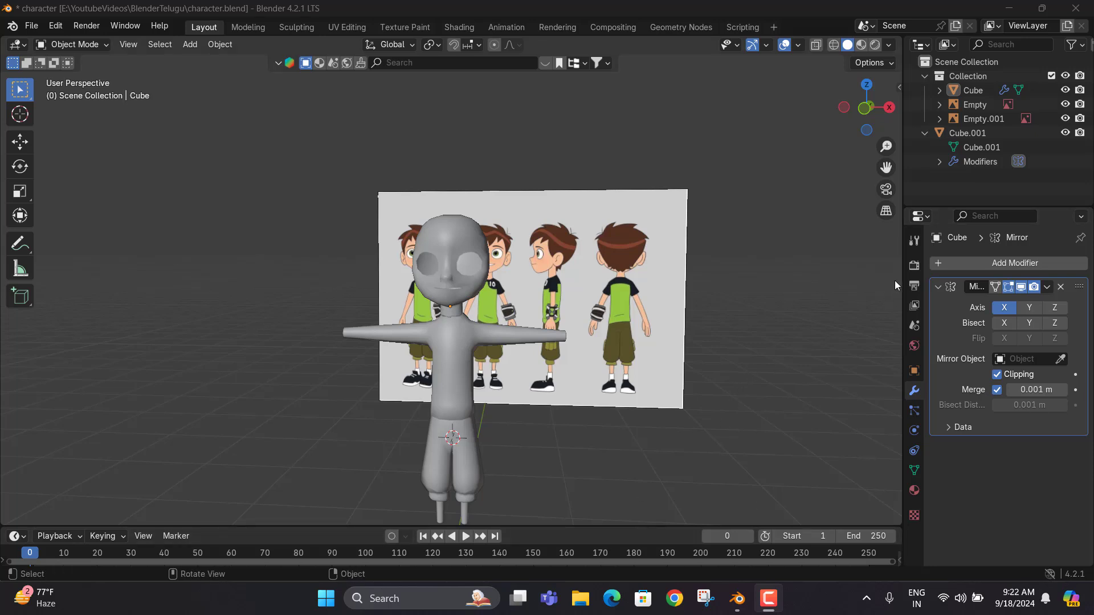
Select the character's head mesh and enter Edit Mode on it
scroll(450, 410, up, 3)
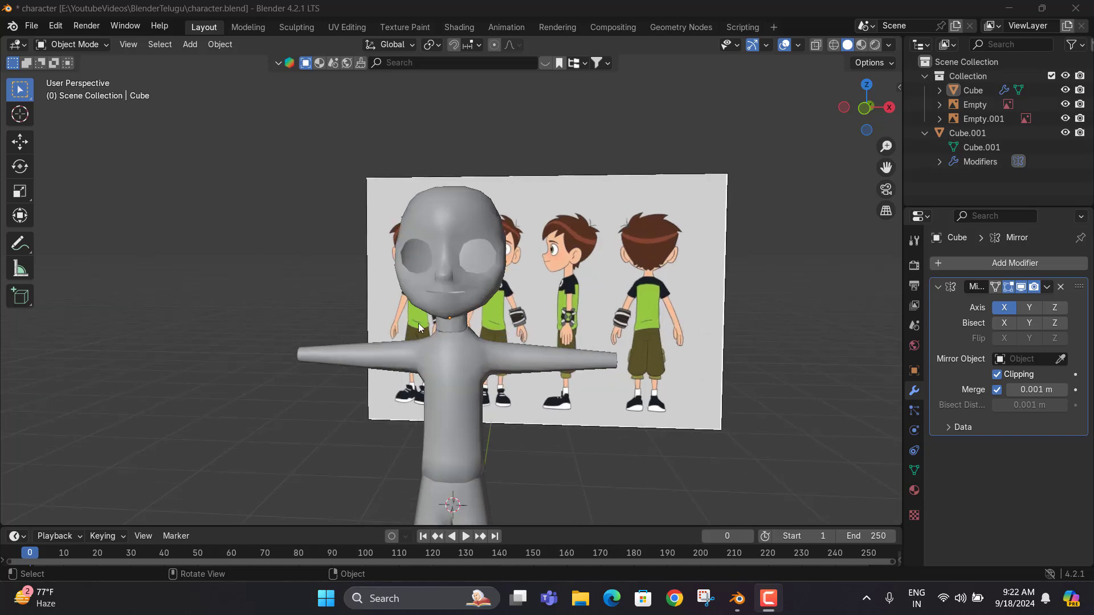
middle_drag(418, 323, 339, 312)
scroll(499, 355, up, 5)
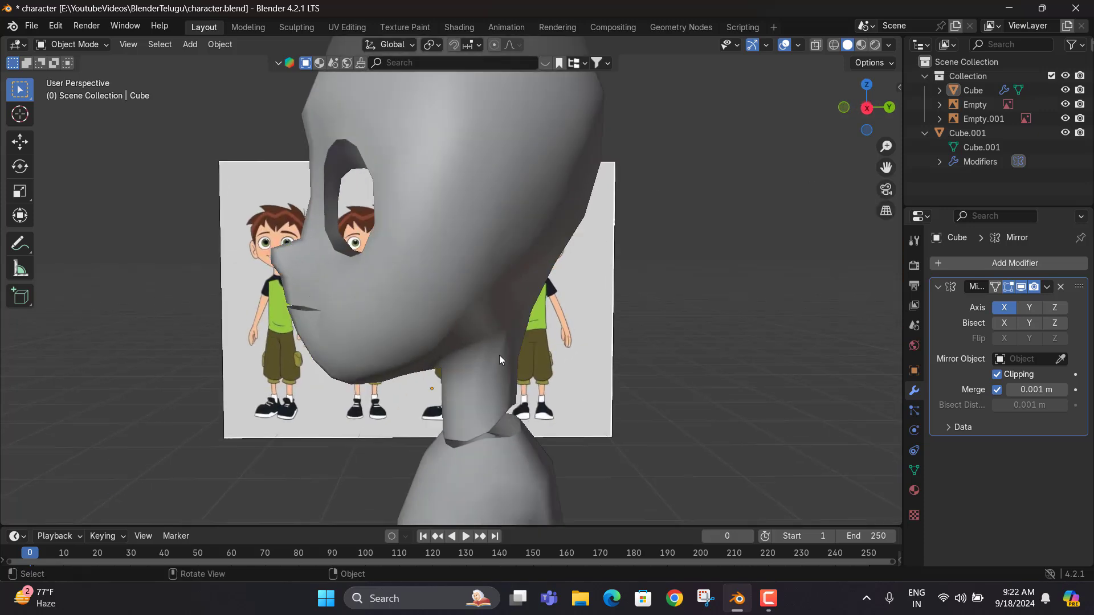
middle_drag(490, 352, 459, 339)
click(459, 344)
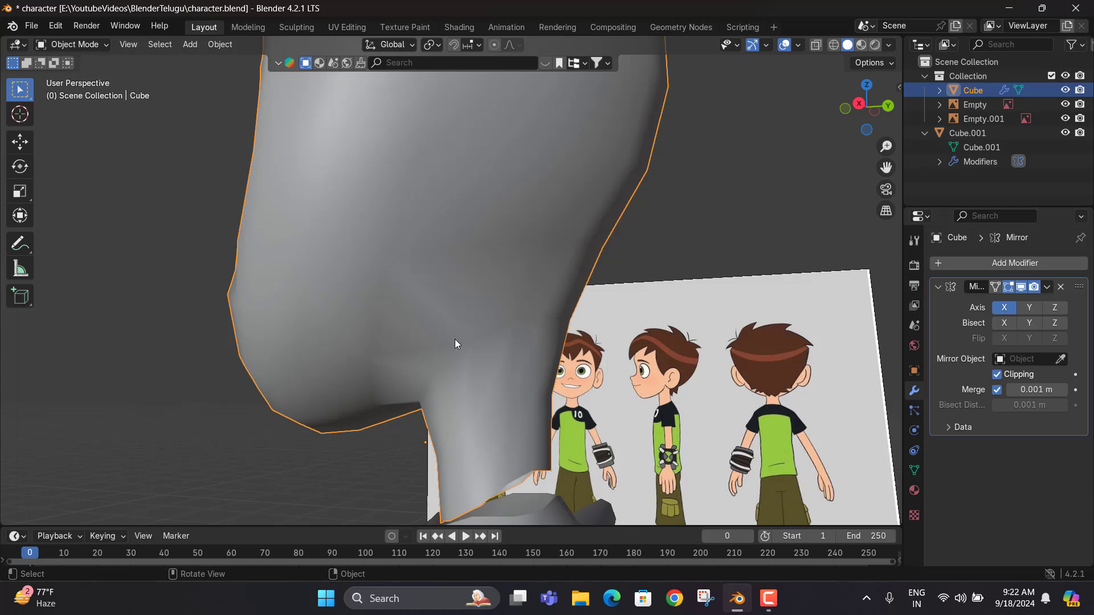
middle_drag(455, 340, 523, 275)
key(Tab)
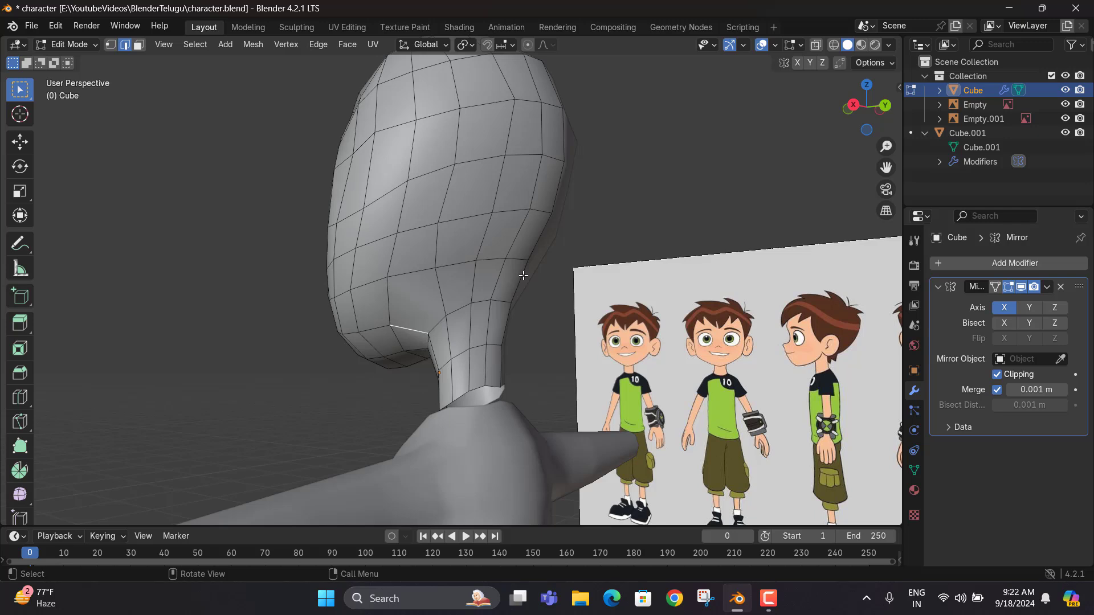
Examine the head mesh from several sides, focusing on the topology where the jaw meets the neck
middle_drag(522, 273, 566, 288)
scroll(515, 324, down, 7)
scroll(486, 333, up, 8)
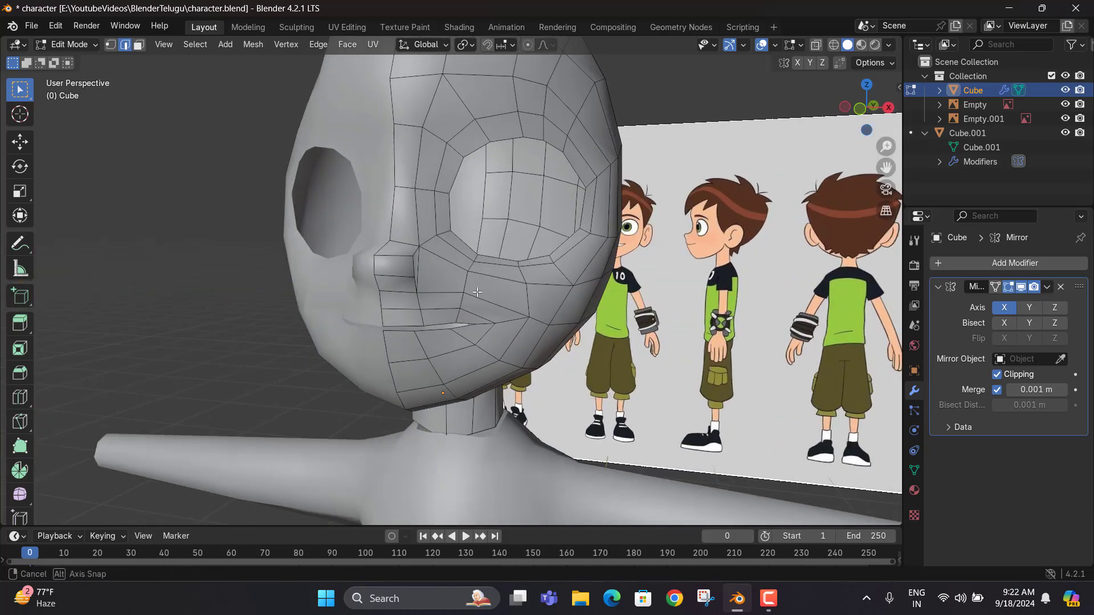
middle_drag(486, 333, 301, 293)
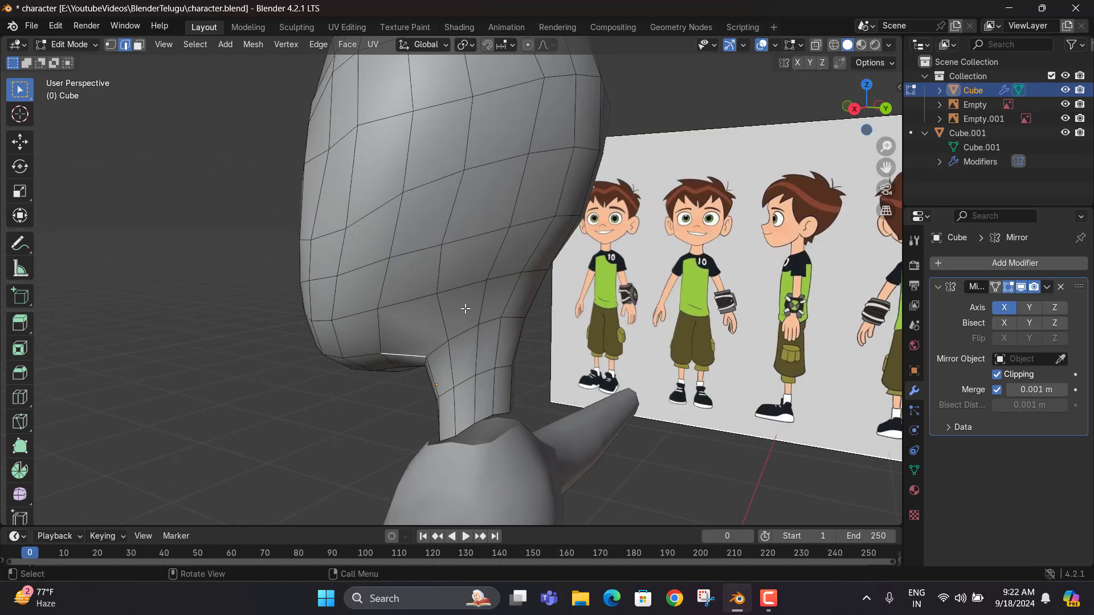
middle_drag(465, 308, 400, 299)
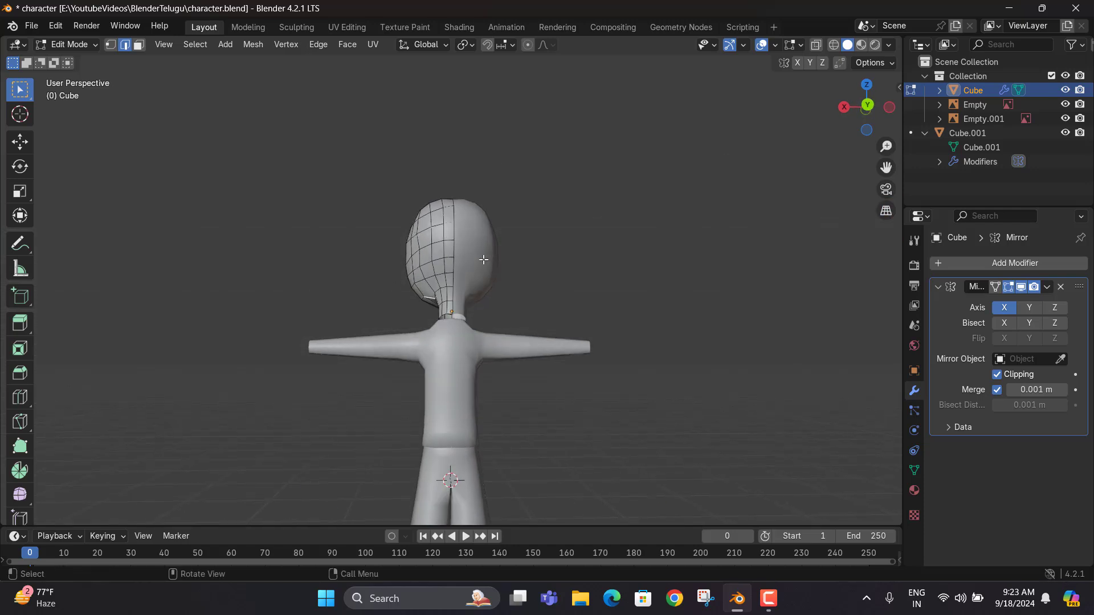
middle_drag(483, 260, 624, 282)
middle_drag(579, 239, 584, 287)
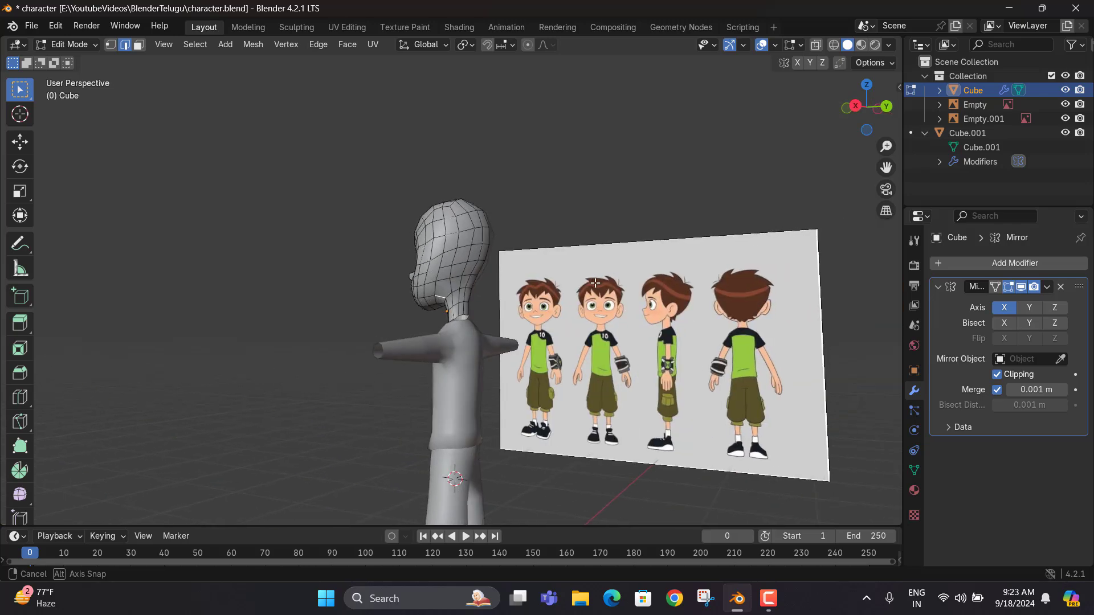
scroll(467, 289, up, 8)
mouse_move(462, 290)
middle_down()
mouse_move(450, 289)
mouse_move(455, 273)
middle_up()
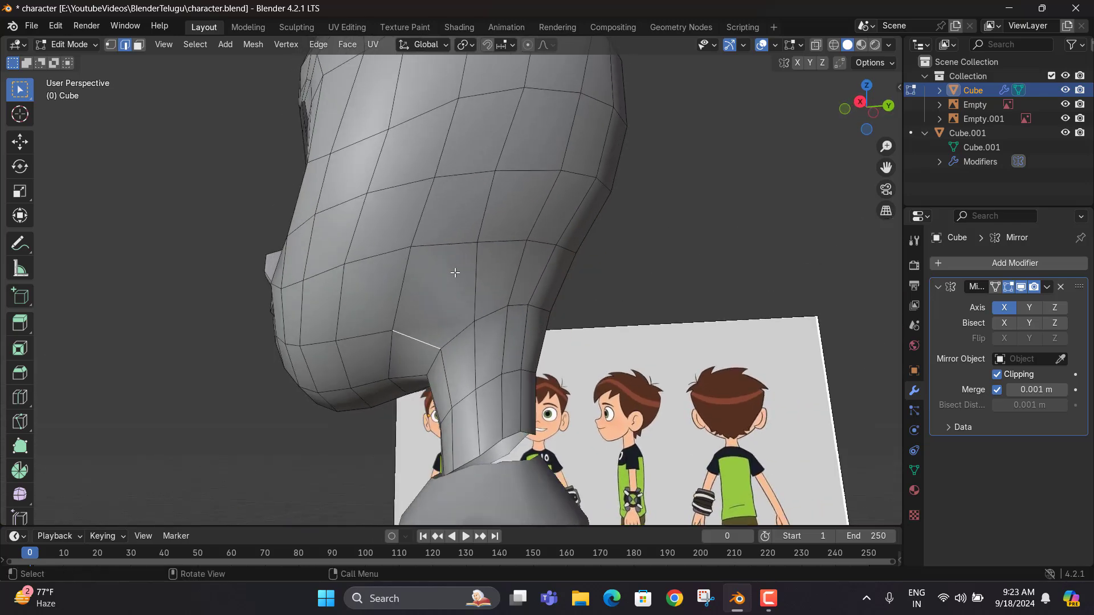
Dissolve the short edge at the corner between the jaw and the side of the neck
key(1)
middle_drag(453, 320, 474, 316)
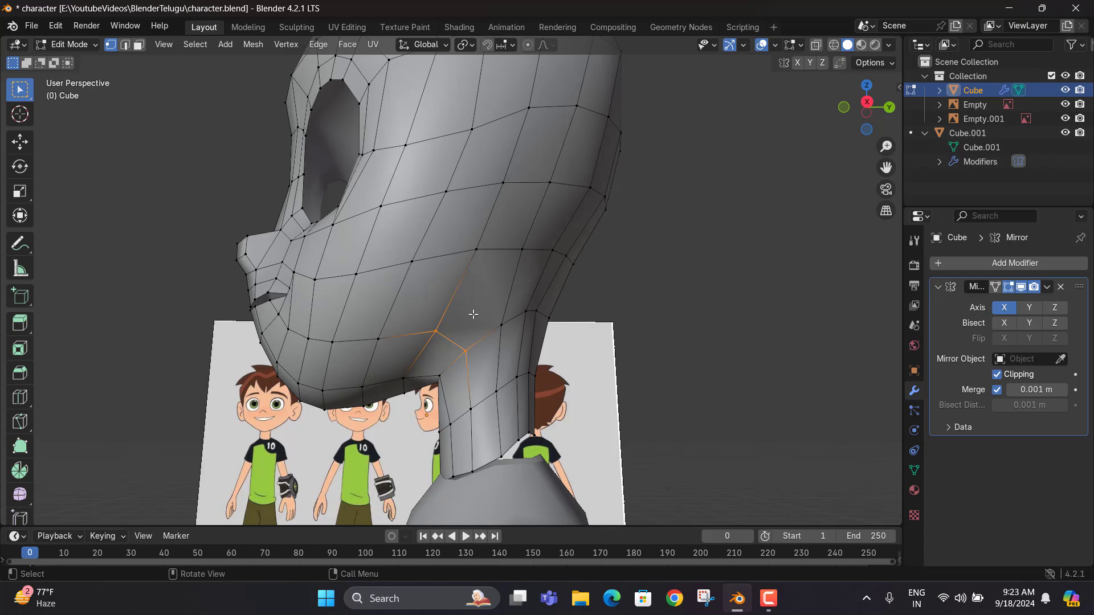
middle_drag(484, 330, 470, 315)
middle_drag(465, 215, 455, 229)
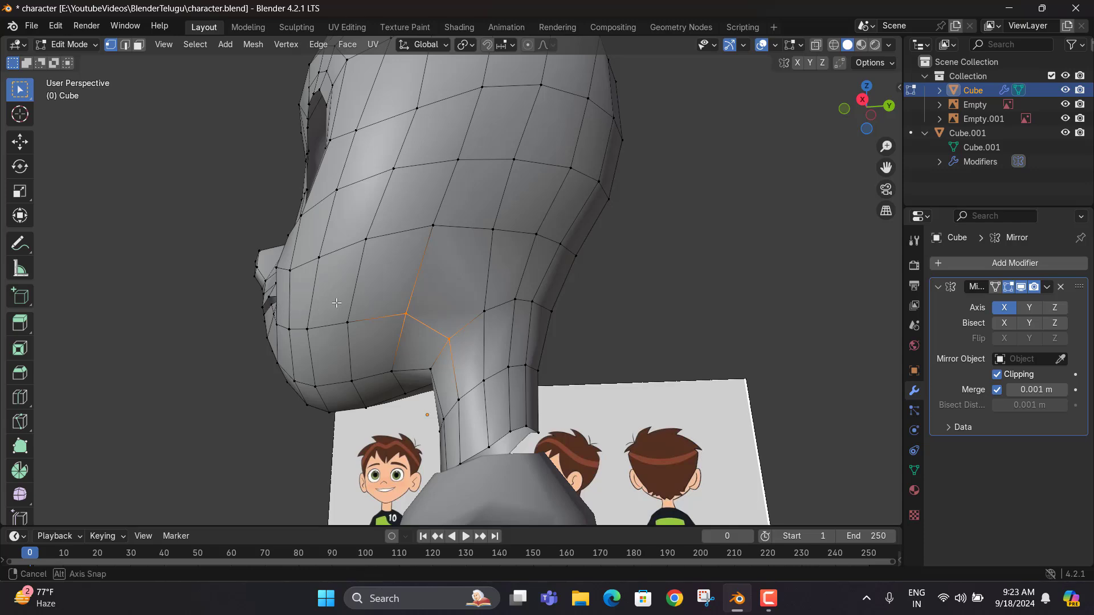
middle_drag(282, 307, 466, 288)
click(503, 296)
key(2)
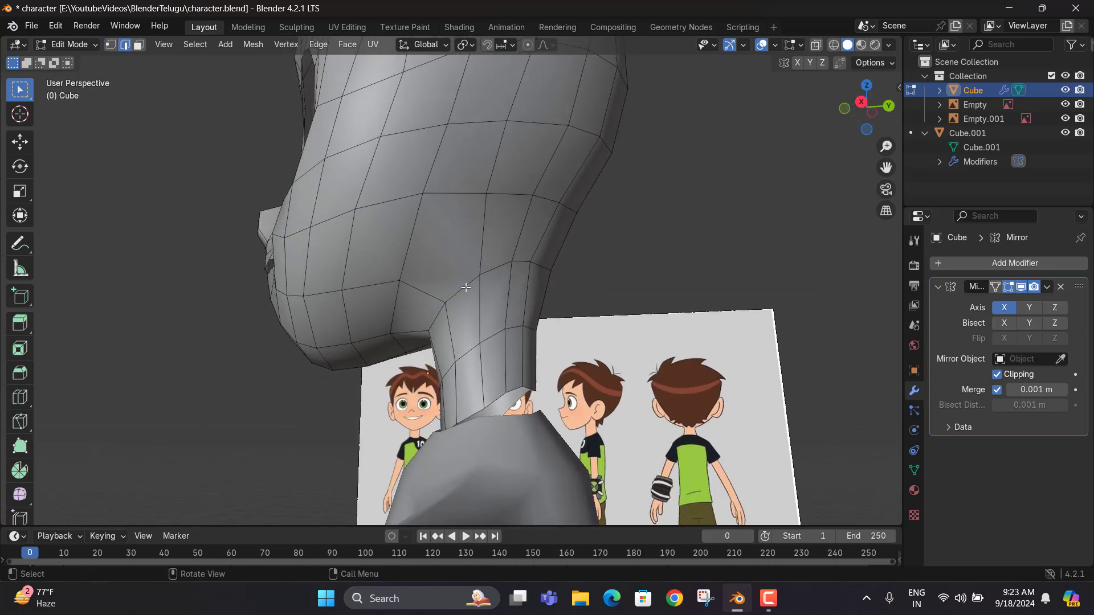
click(436, 294)
key(ctrl+e)
click(391, 417)
middle_drag(392, 417, 470, 329)
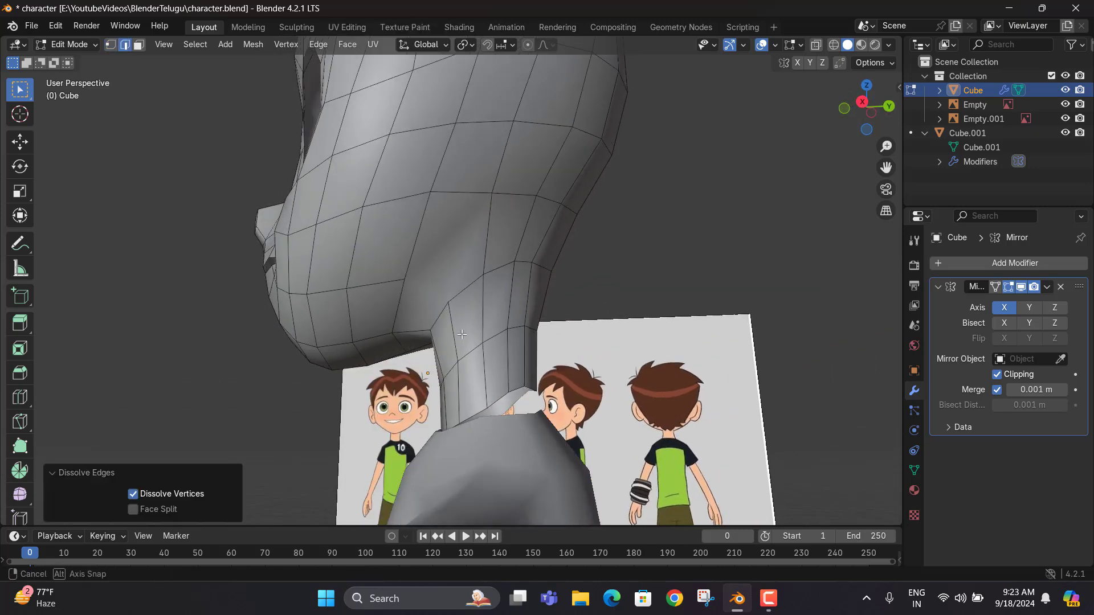
Shift two neighbouring vertical edge runs on the side of the neck slightly toward the back of the neck
click(465, 330)
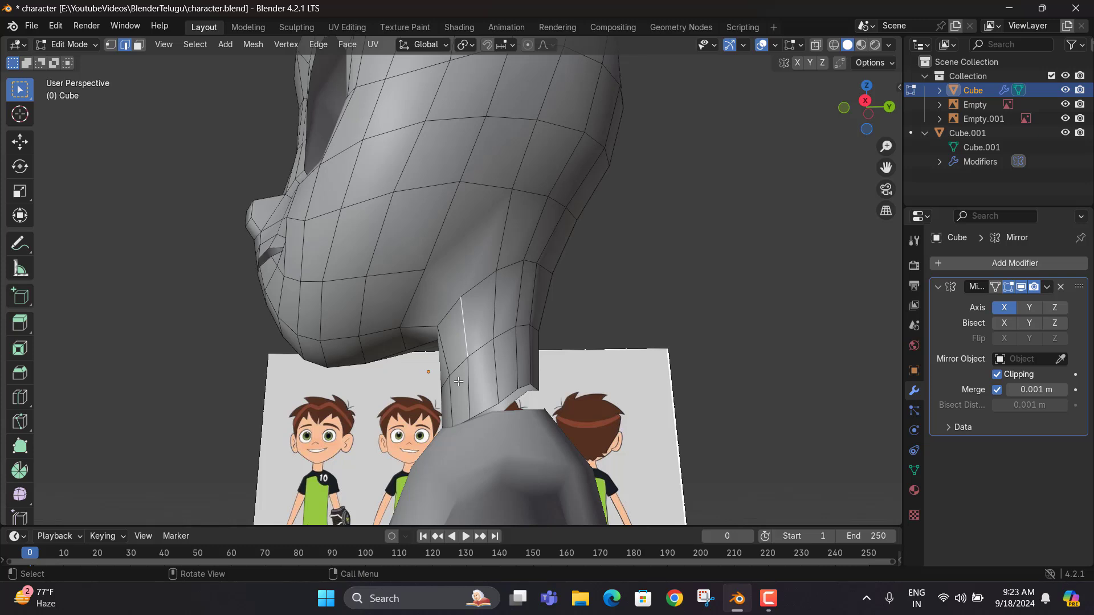
shift+click(477, 367)
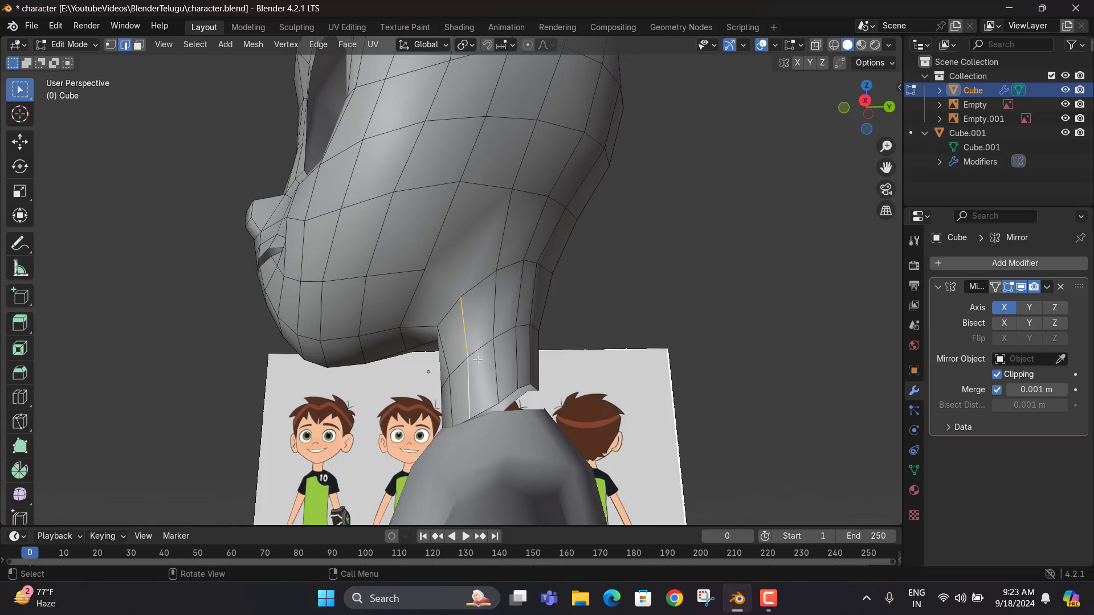
key(g)
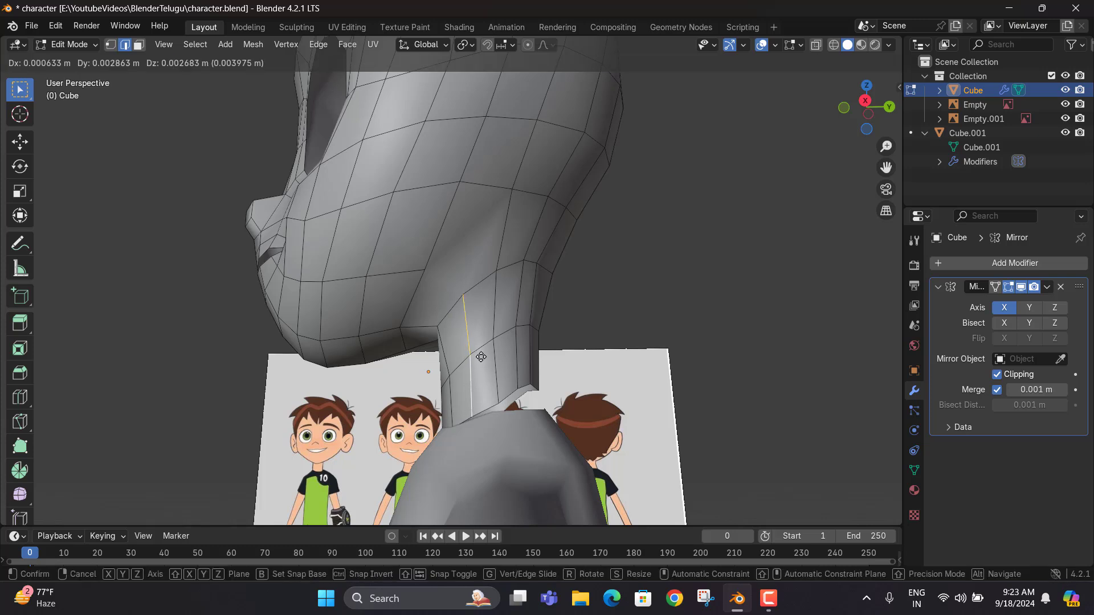
click(487, 354)
middle_drag(487, 355, 444, 339)
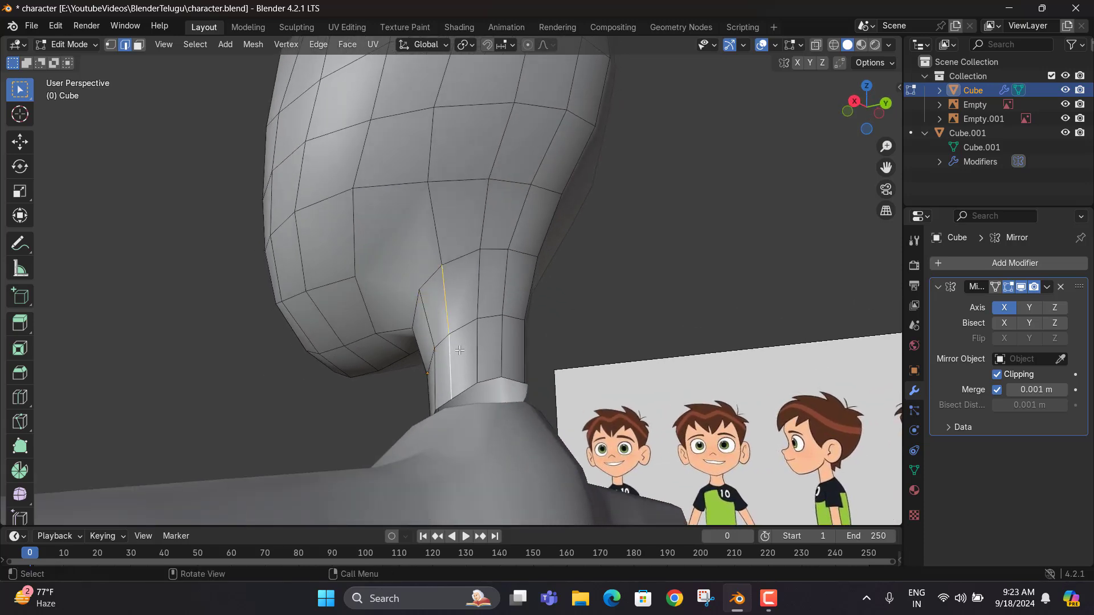
key(g)
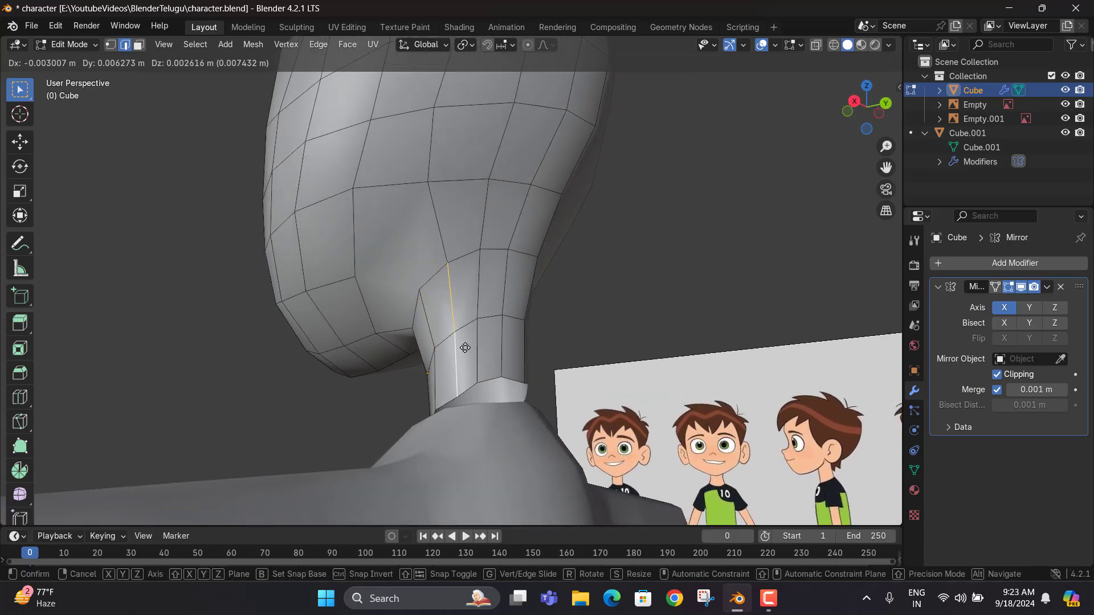
click(465, 347)
middle_drag(465, 348, 505, 347)
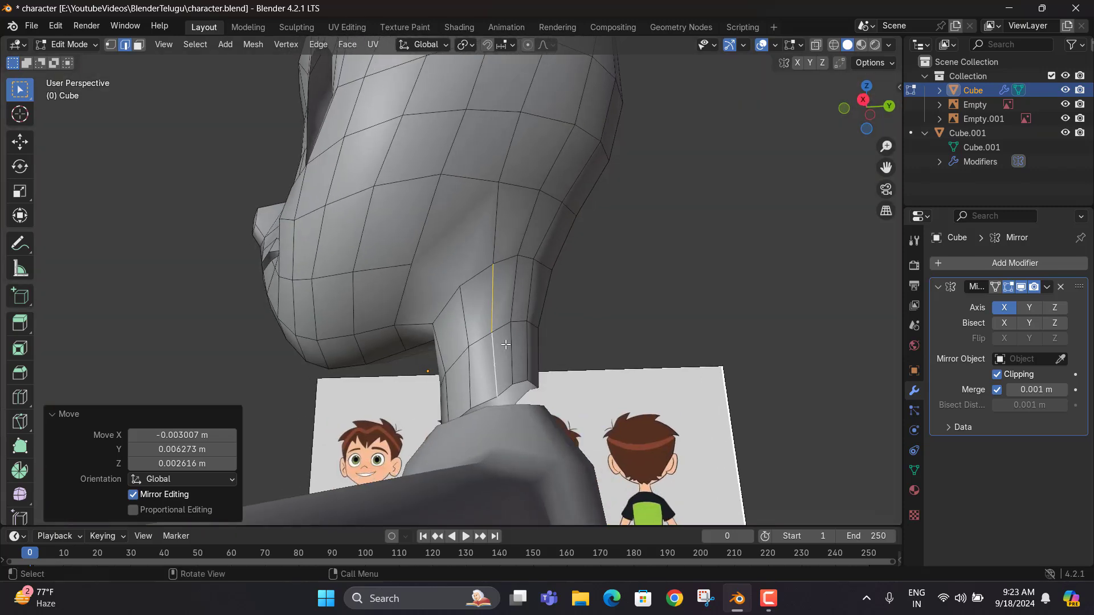
Knife-cut a new edge from the upper side vertex of the neck up to the jaw vertex above it
key(1)
key(k)
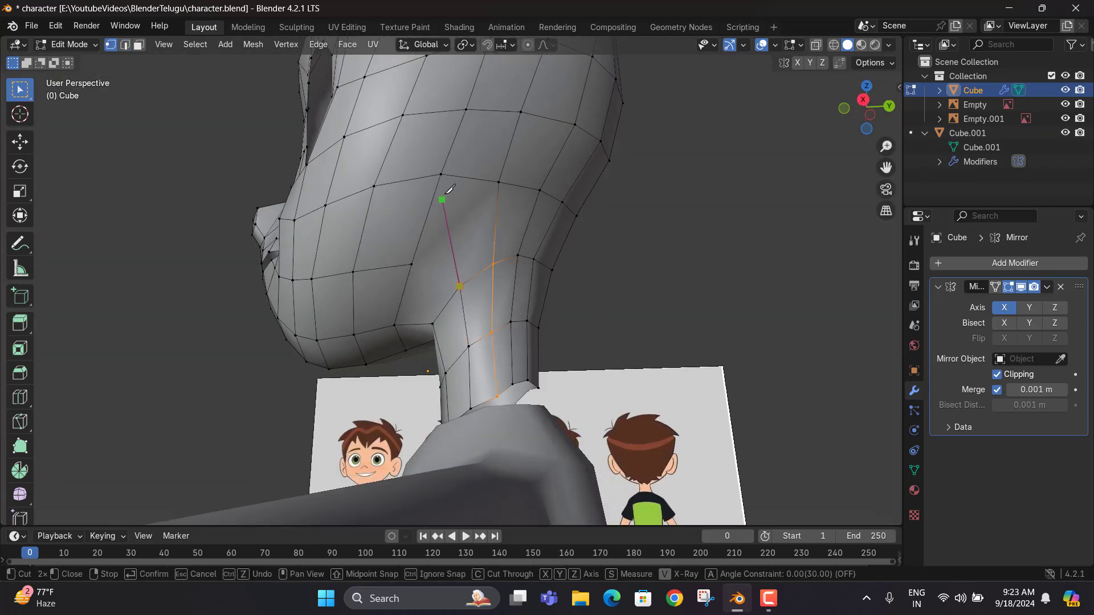
click(451, 177)
key(Return)
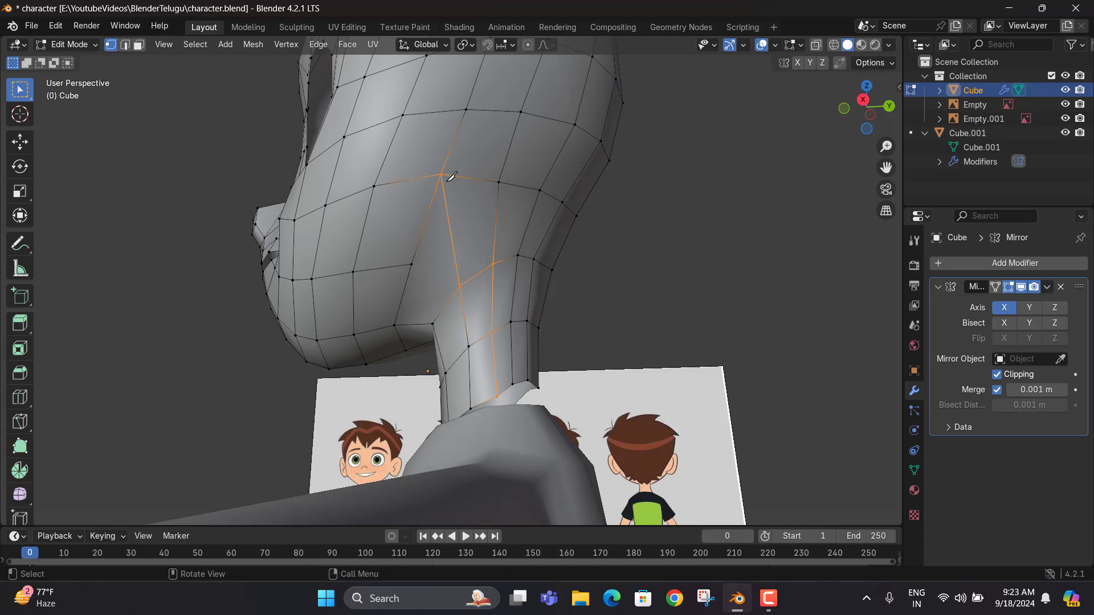
middle_drag(446, 180, 497, 269)
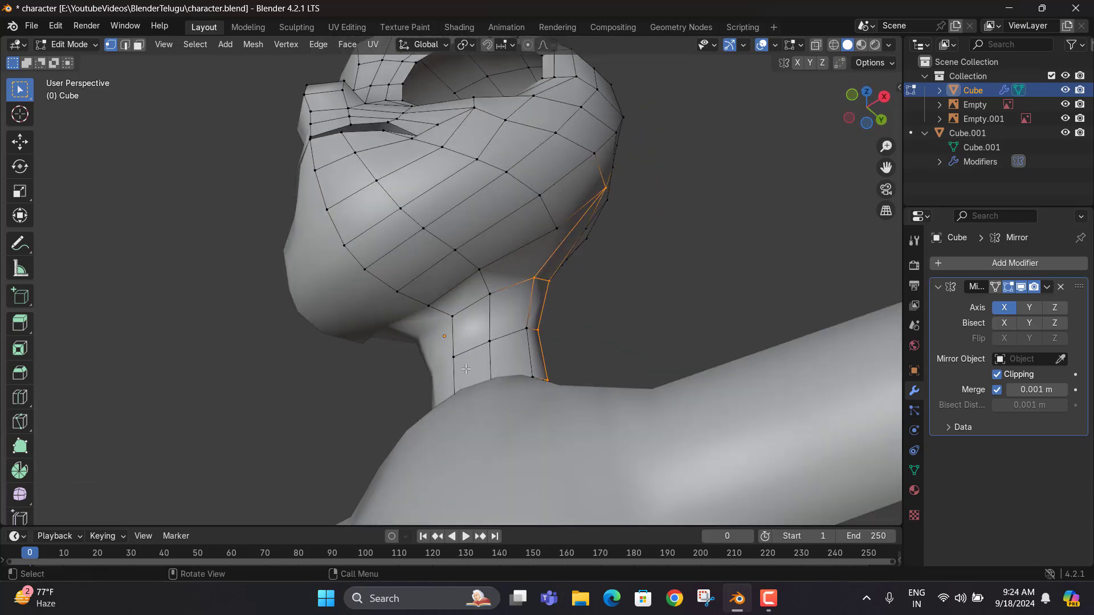
Leave Edit Mode, add the body mesh to the selection, and enter Edit Mode on the head and body together
middle_drag(466, 369, 421, 419)
key(Tab)
shift+middle_drag(508, 418, 527, 367)
shift+click(463, 282)
key(Tab)
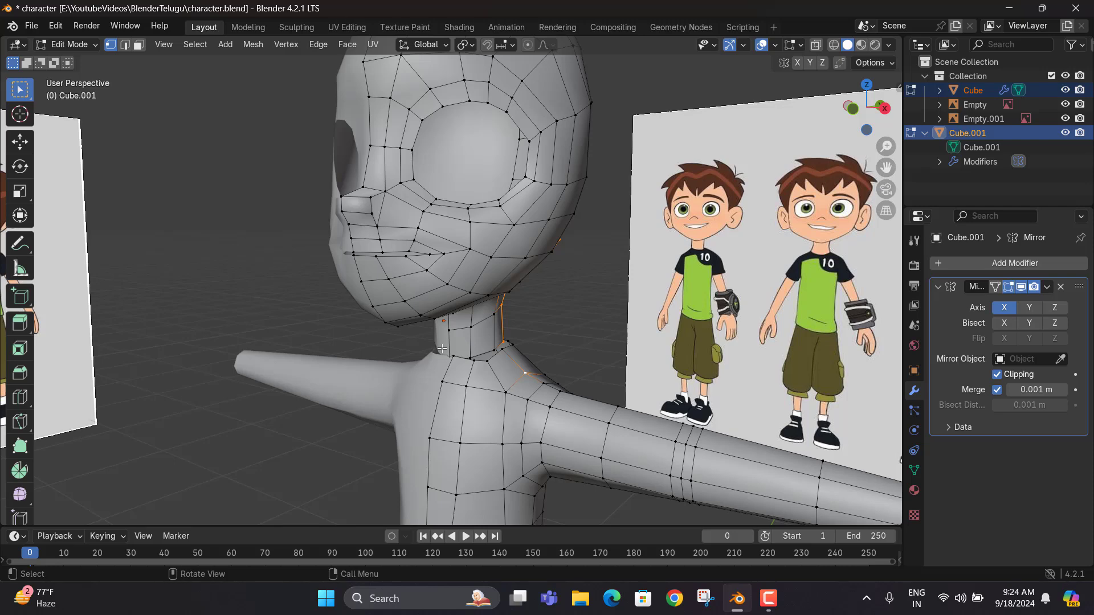
Move the jaw vertex beside the neck and the next one forward inward along X, each by about 0.055 m
middle_drag(475, 188, 572, 236)
click(555, 229)
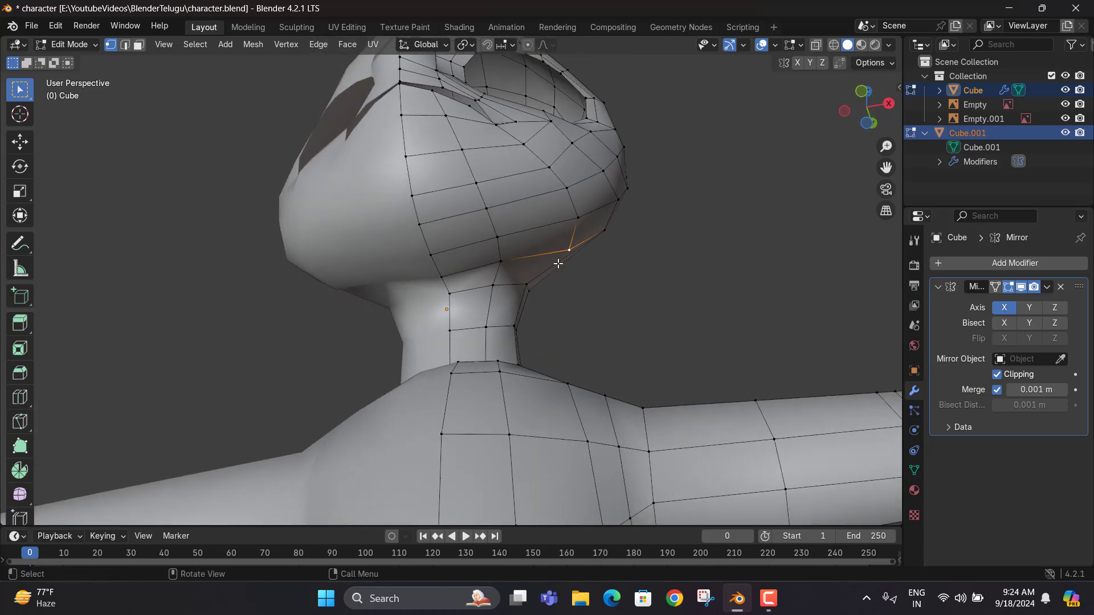
key(g)
key(x)
click(570, 231)
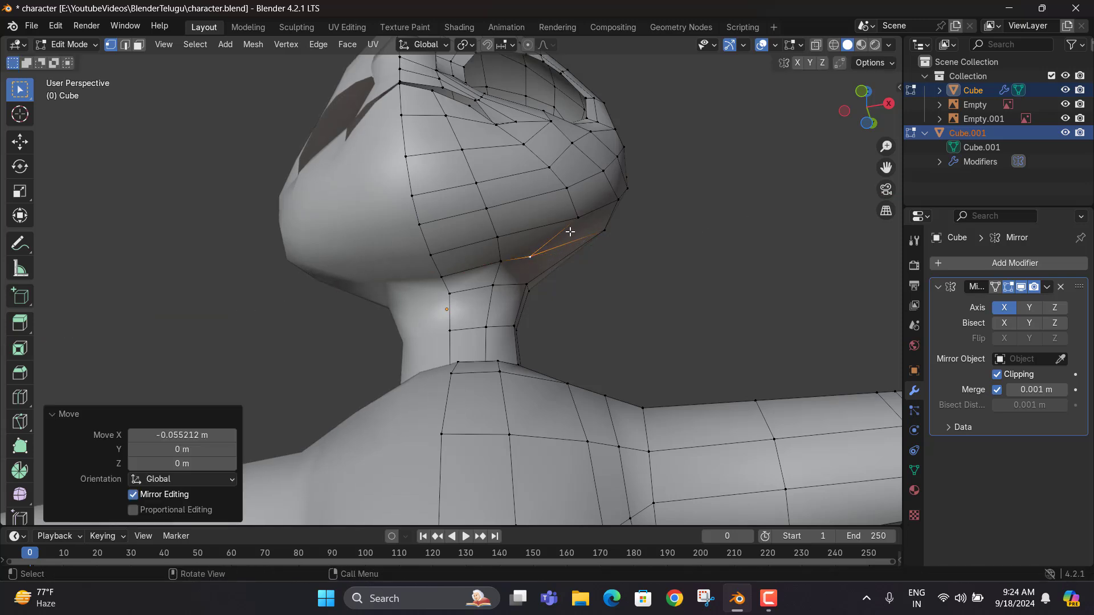
key(g)
key(x)
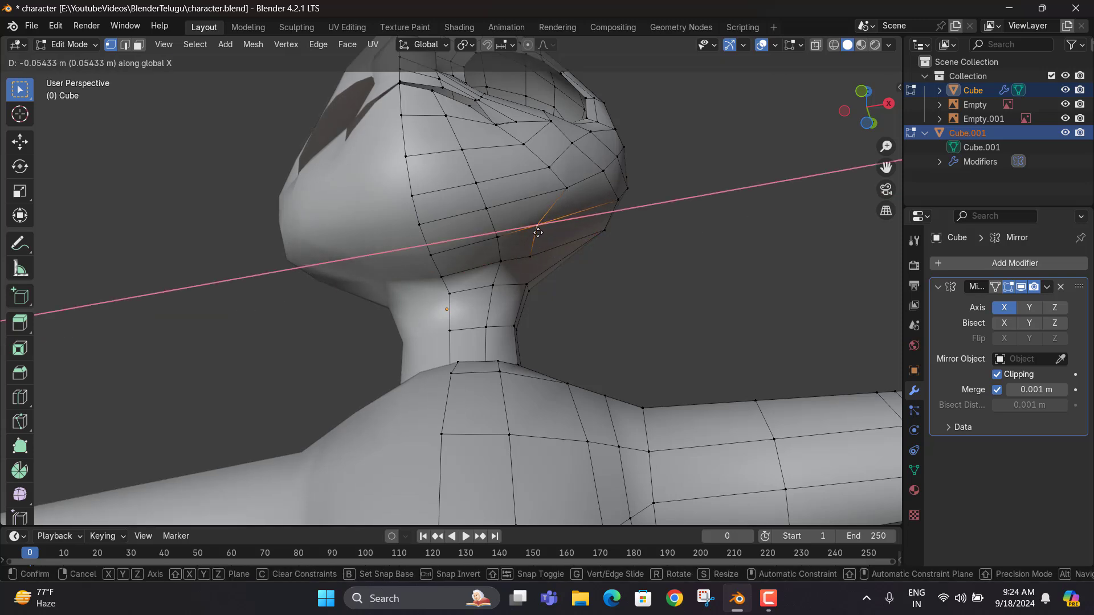
click(538, 233)
Pull the next two vertices of the under-jaw row inward along X, the front one by about 0.047 m
key(g)
key(x)
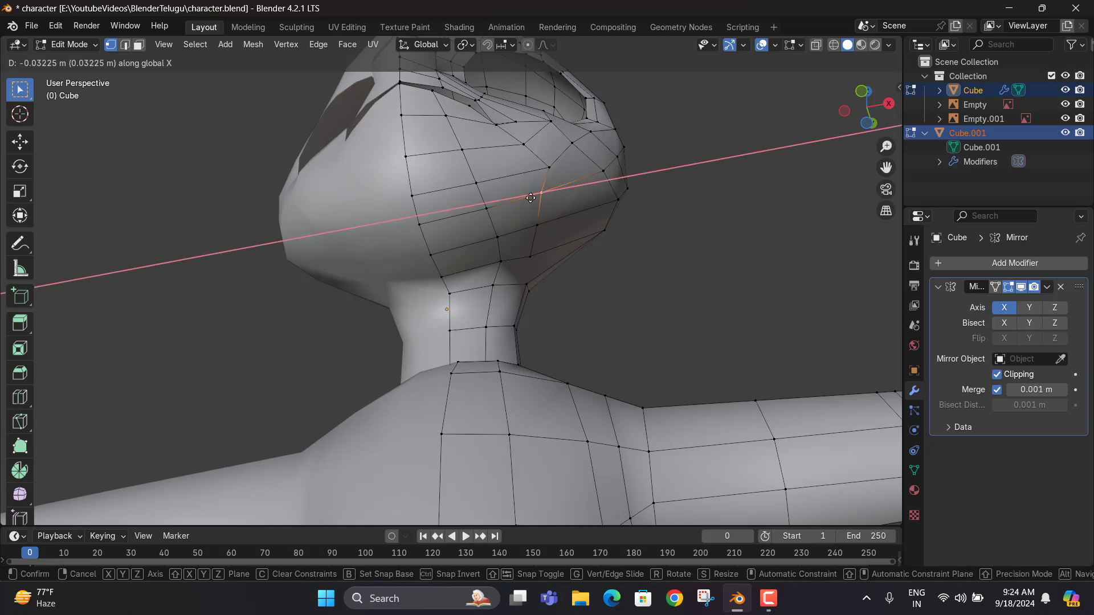
click(543, 180)
key(g)
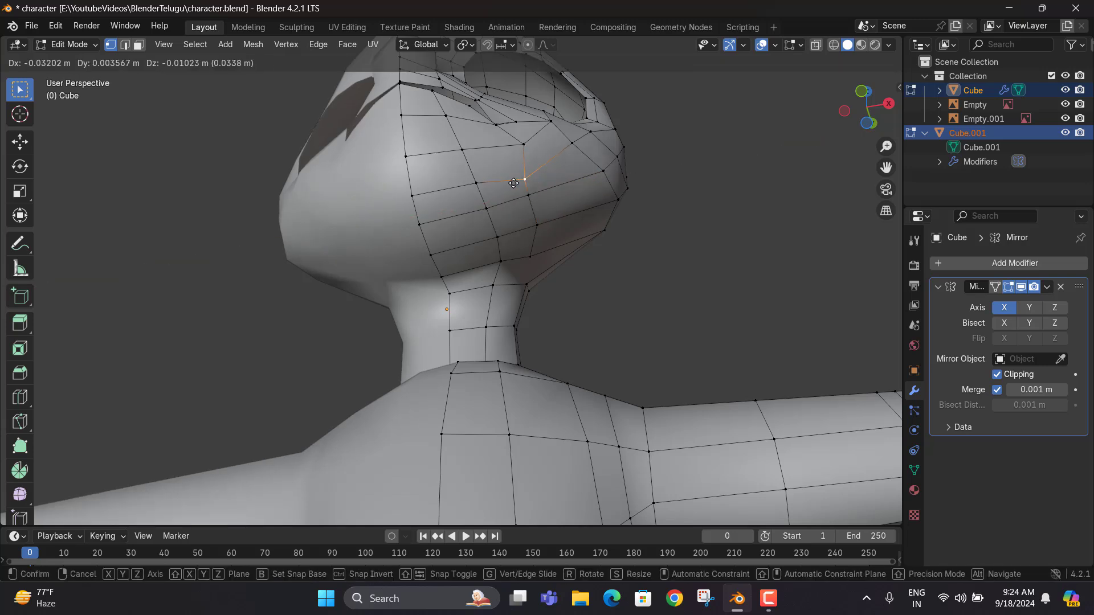
key(x)
click(508, 178)
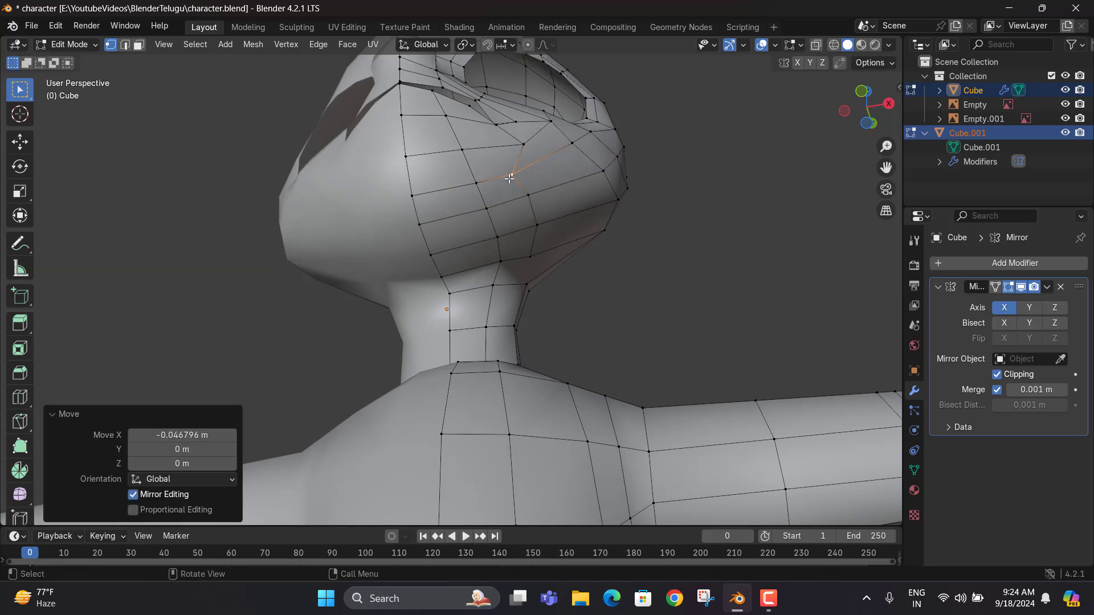
Freely nudge three vertices of the outer under-jaw row inward by about 0.031, 0.012 and 0.019 m in X
click(529, 149)
key(g)
click(515, 156)
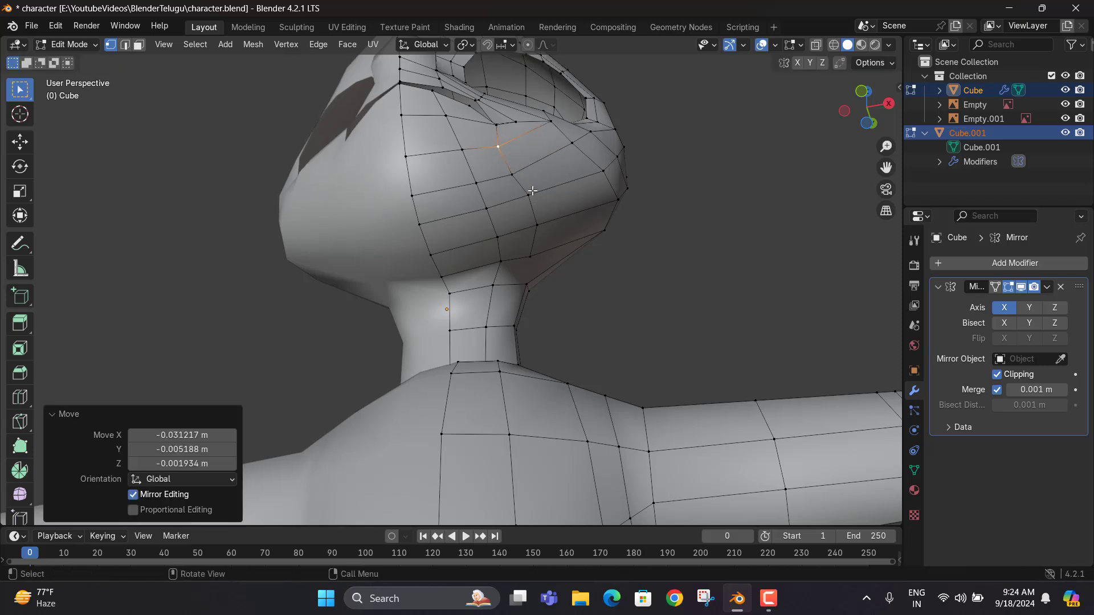
click(532, 190)
key(g)
click(527, 217)
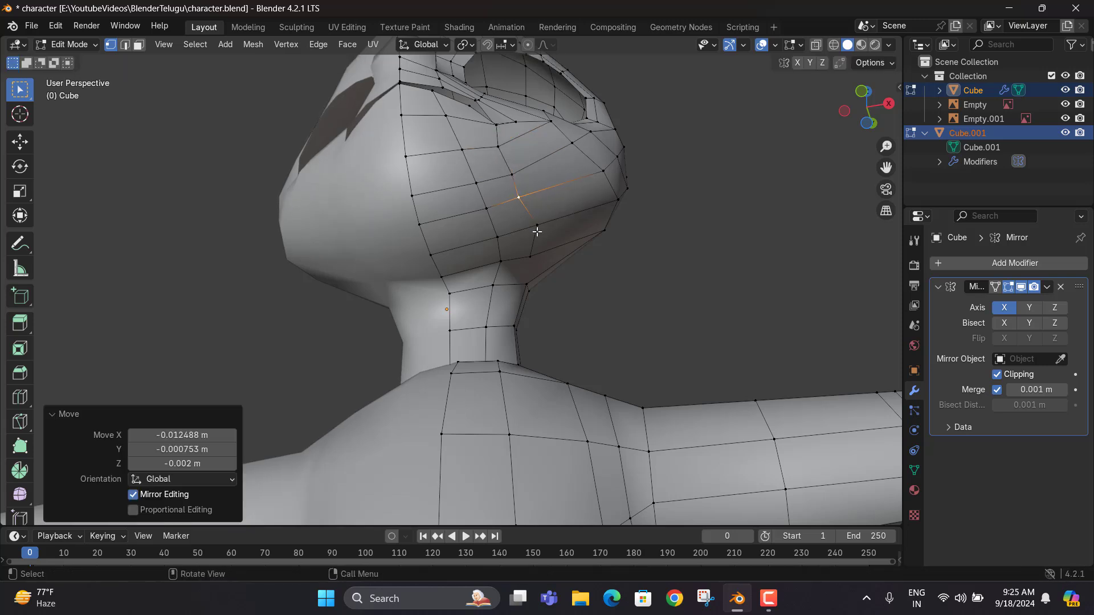
key(g)
click(511, 228)
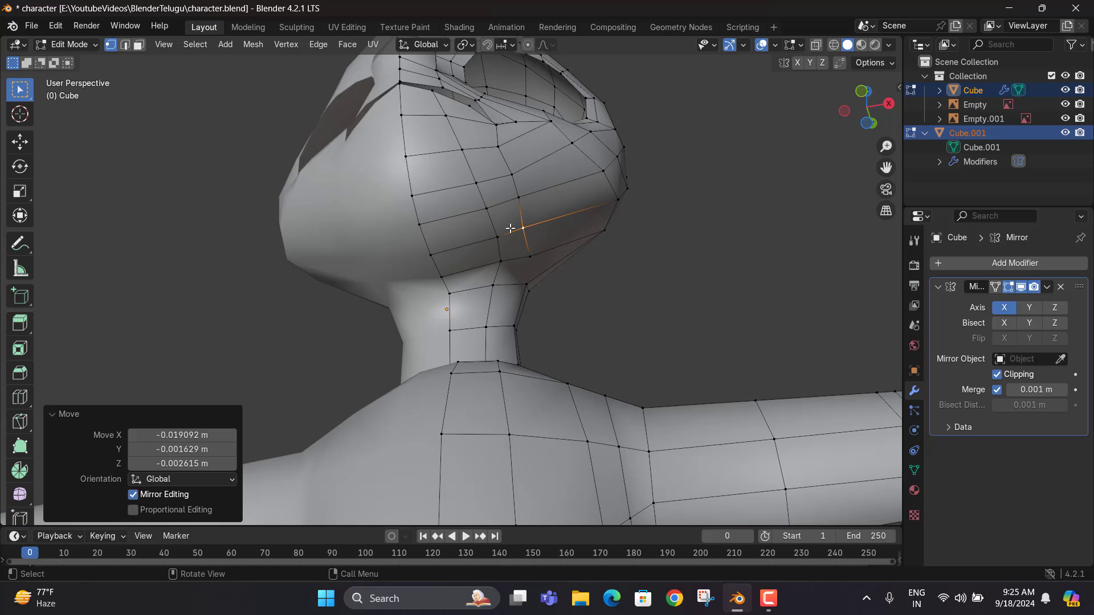
Move two inner-row vertices under the chin toward the centre line, the front one by about 0.034 m in X
click(485, 209)
key(g)
click(456, 216)
click(472, 186)
key(g)
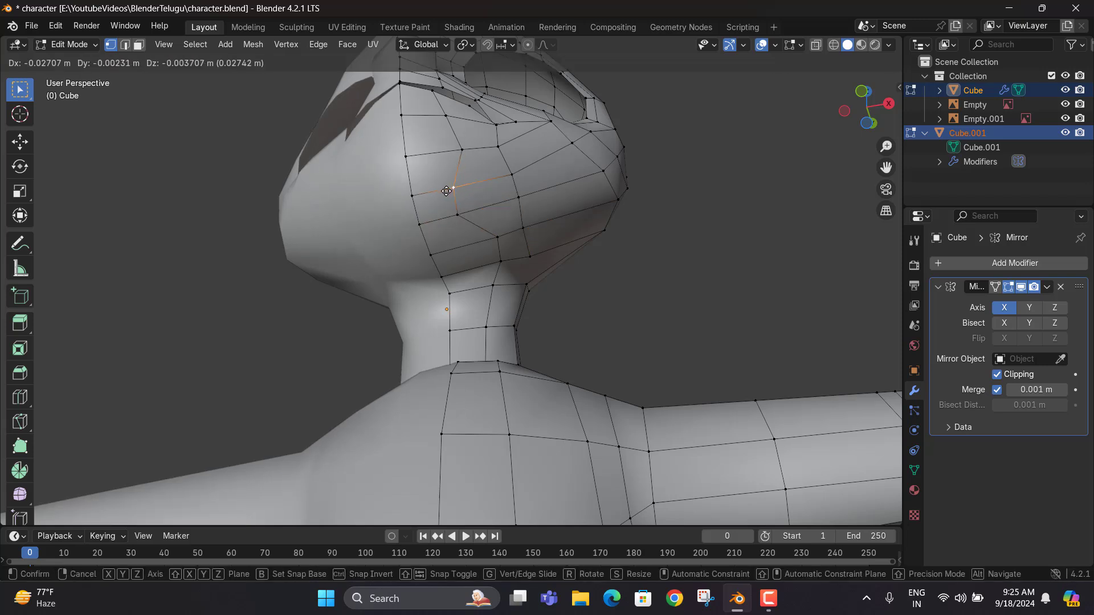
click(443, 193)
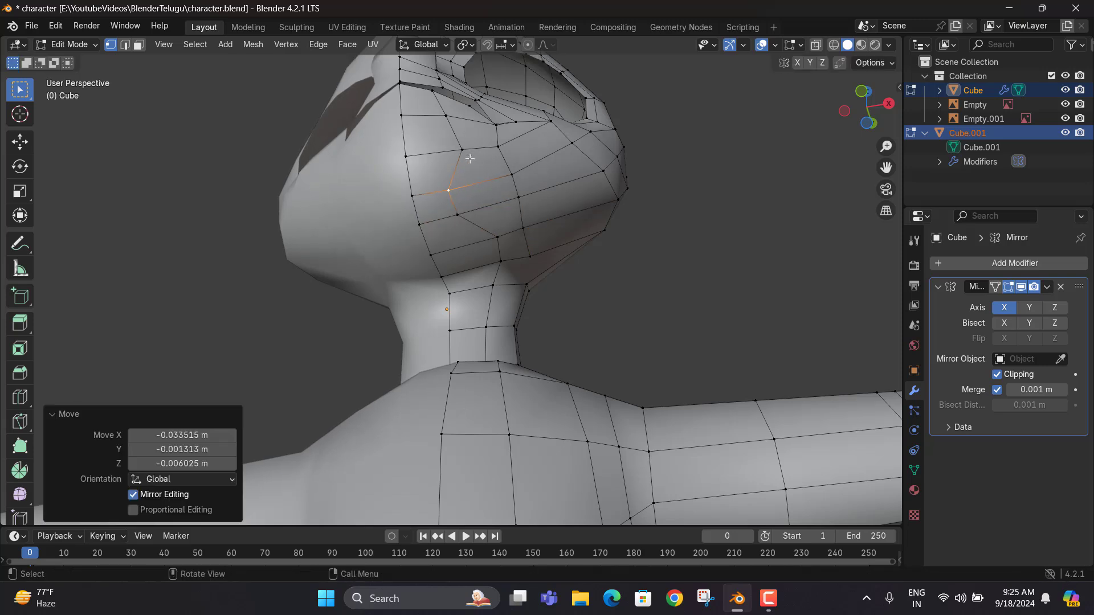
In the front view, nudge the two chin vertices beside the centre line inward, the upper one by about 0.014 m in X
key(KP_1)
key(g)
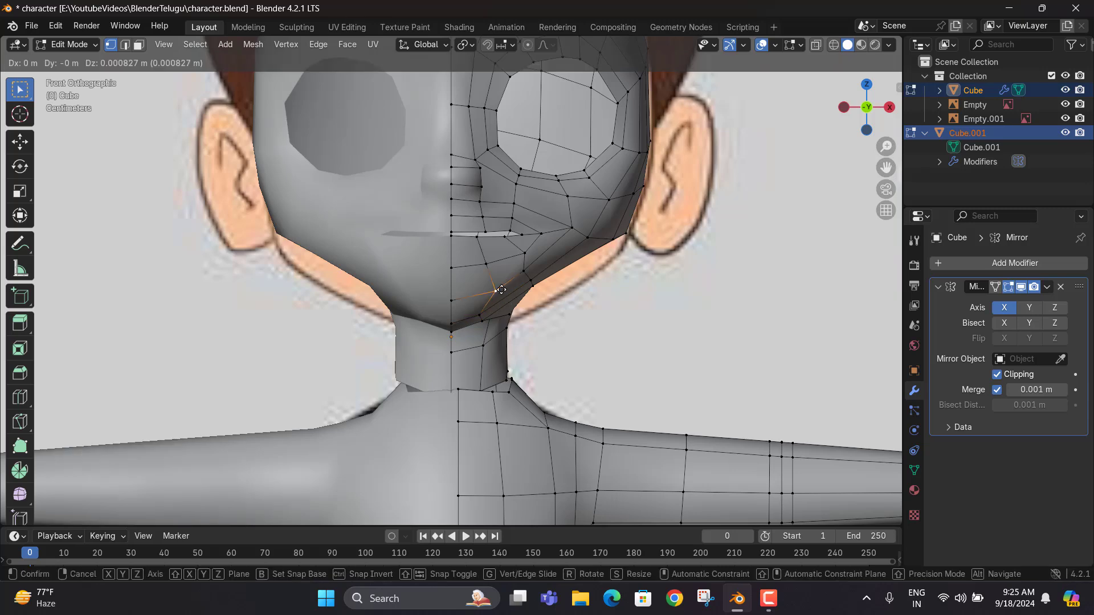
click(494, 290)
click(479, 264)
key(g)
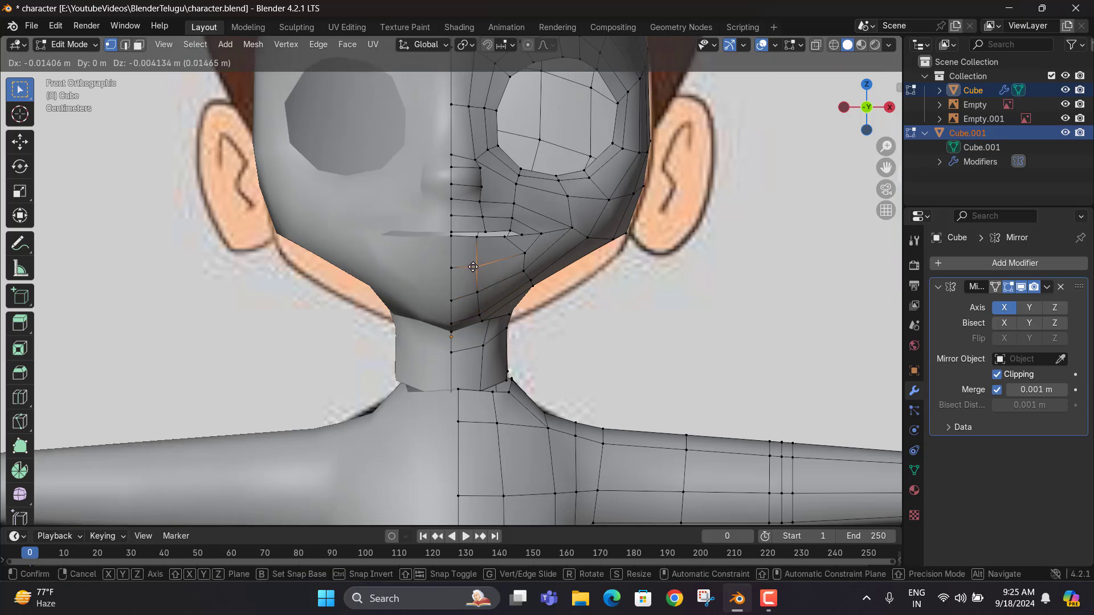
click(472, 266)
Pull two inner-column vertices under the chin towards the centre along X, the front one by about 0.039 m and the rear one by about 0.04 m
middle_drag(487, 316, 519, 253)
click(551, 252)
key(g)
key(x)
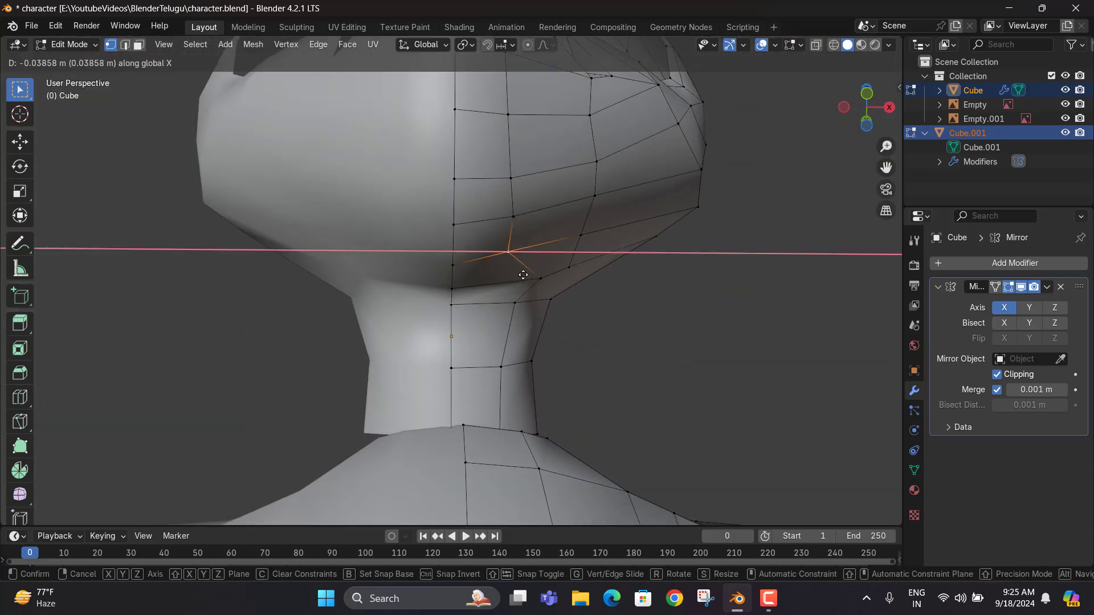
click(523, 275)
click(543, 279)
key(g)
key(x)
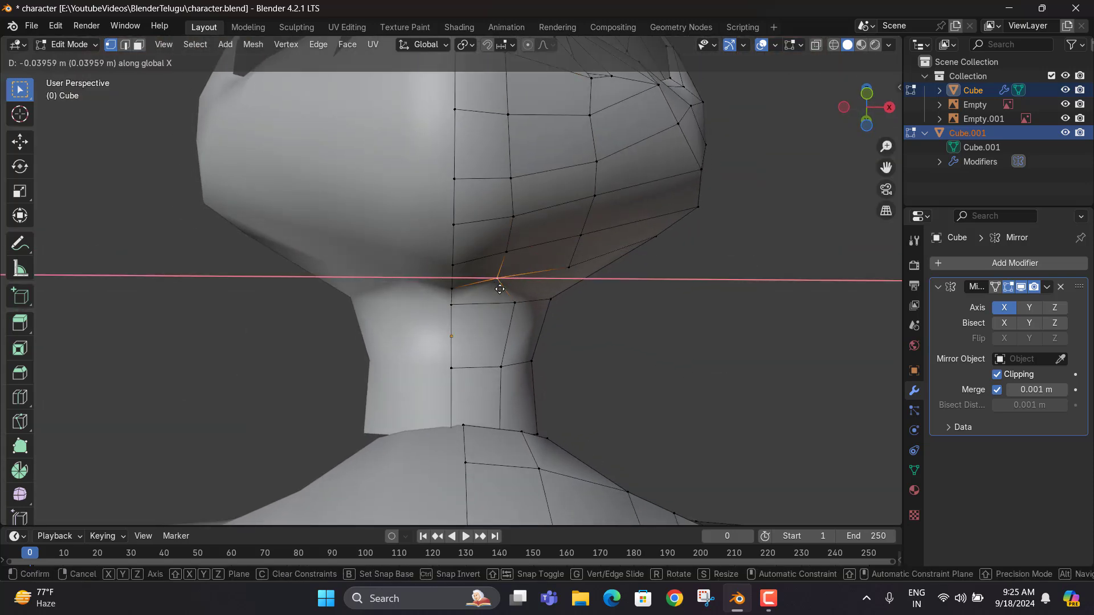
click(500, 279)
Move the upper and middle vertices of the neck's first front column inward along X
click(514, 300)
key(g)
key(x)
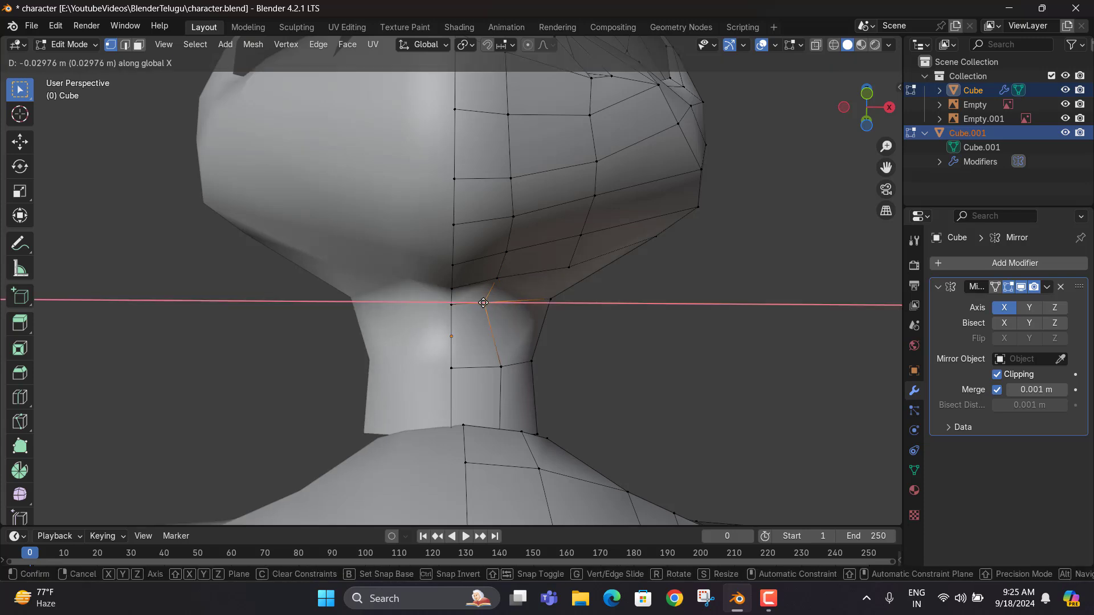
click(496, 339)
click(499, 366)
key(g)
key(x)
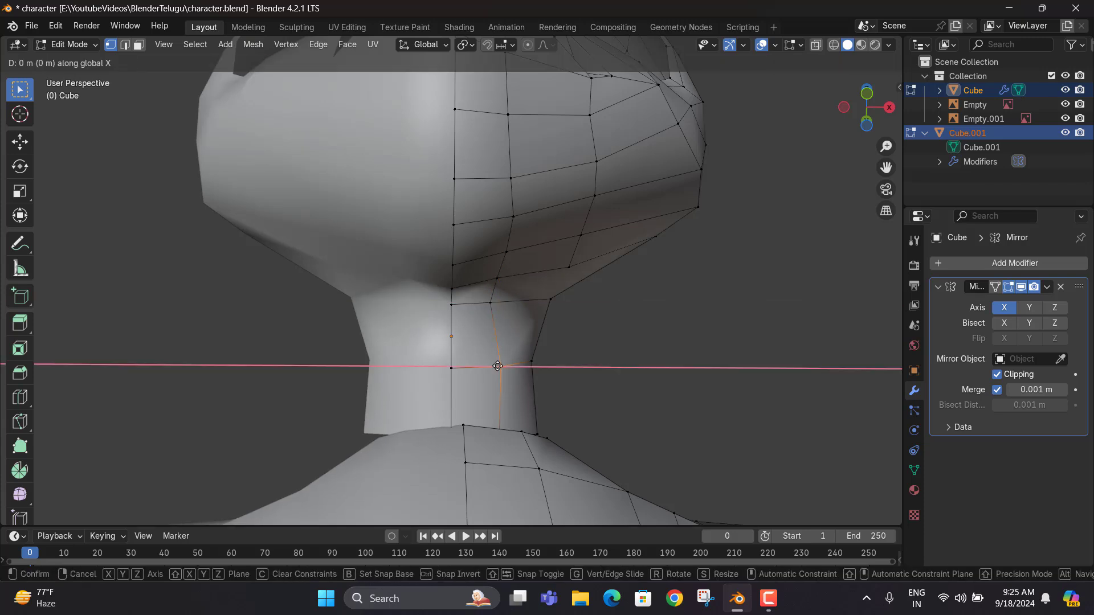
click(482, 365)
Pull the bottom vertex of that neck column inward along X by about 0.01 m, then nudge it back outward by about 0.005 m
middle_drag(482, 364, 507, 401)
click(511, 401)
key(g)
key(x)
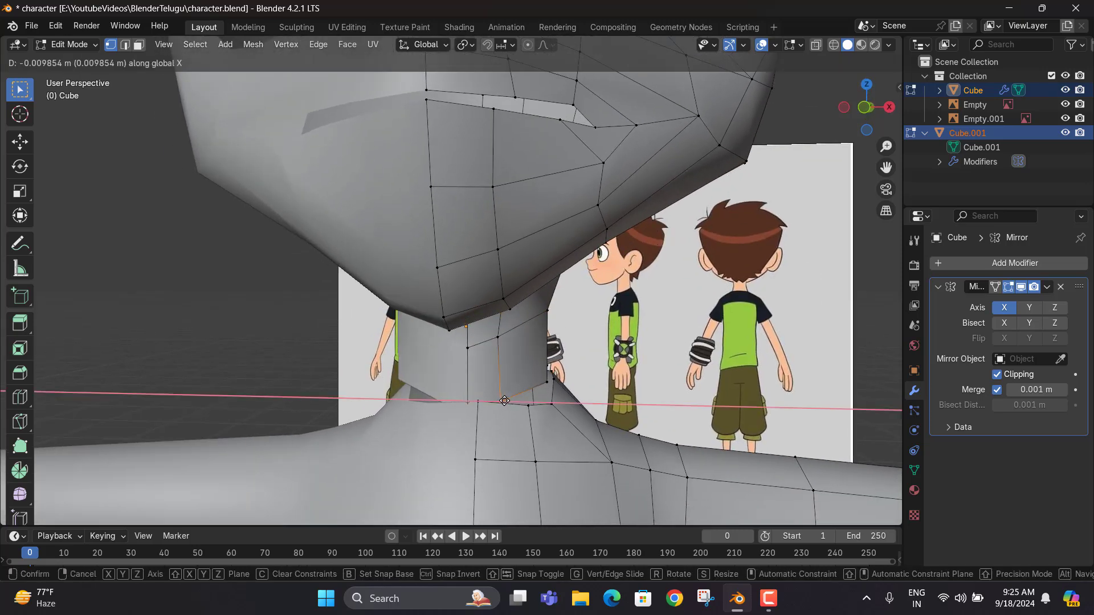
click(503, 402)
key(g)
click(509, 401)
Dissolve the short edge linking the top of the front neck column to the under-jaw
middle_drag(509, 401, 480, 285)
middle_drag(441, 150, 488, 249)
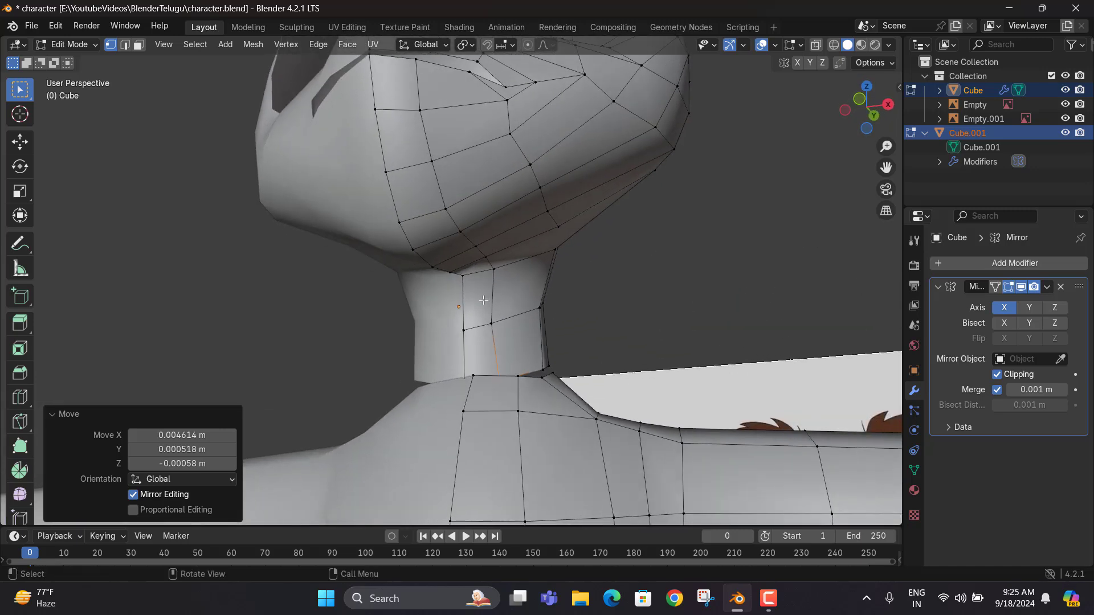
middle_drag(472, 291, 480, 247)
key(2)
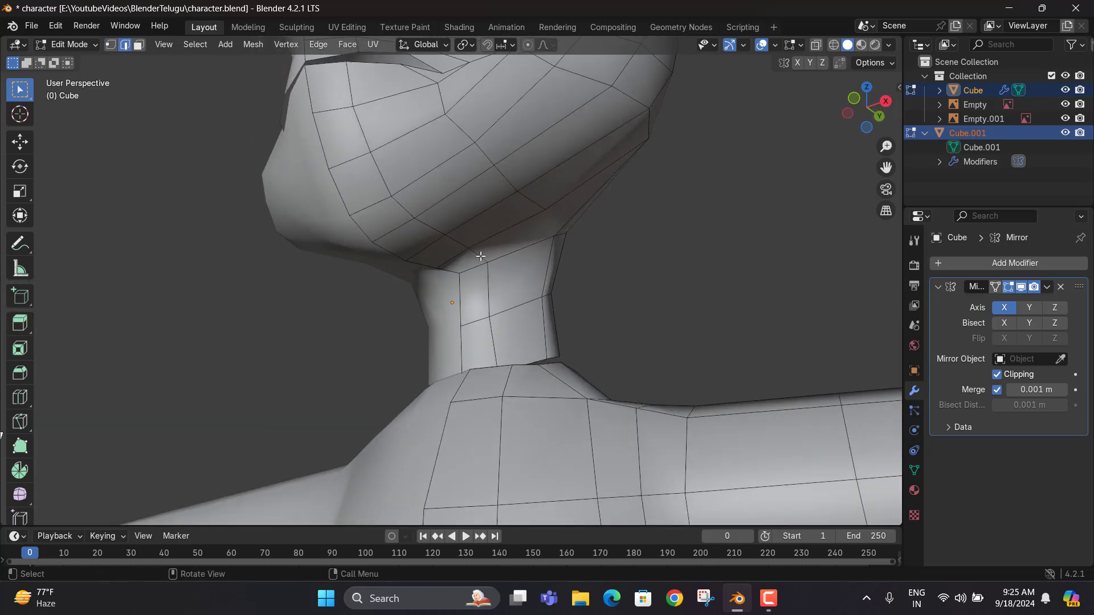
right_click(476, 259)
click(437, 420)
middle_drag(473, 319, 488, 355)
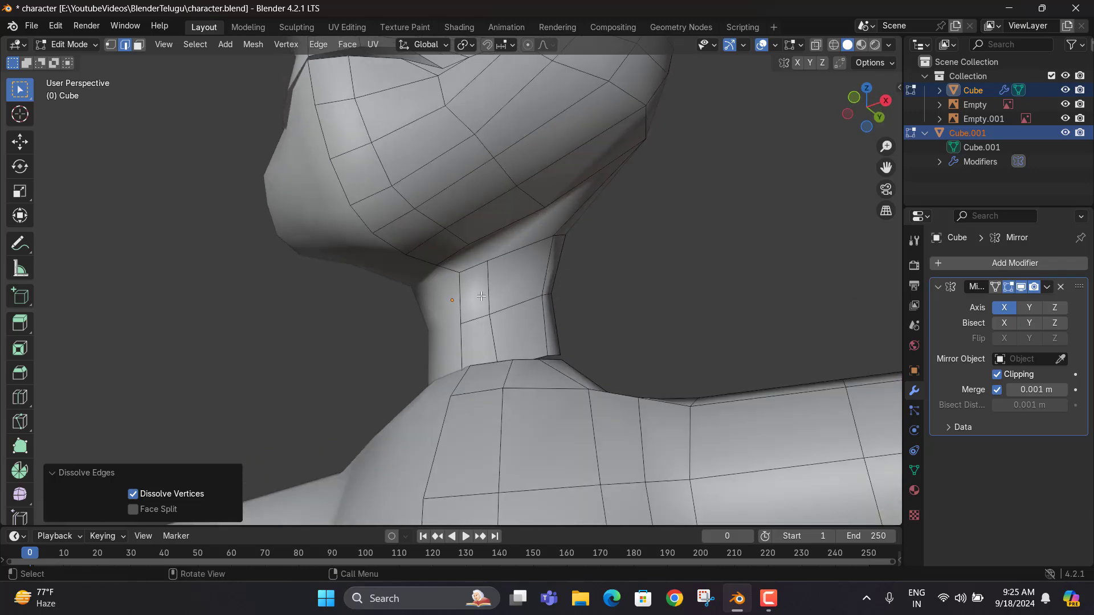
Select the first vertical edge column on the front of the neck and move it outward by about 0.021 m in X and 0.011 m in Y
click(489, 279)
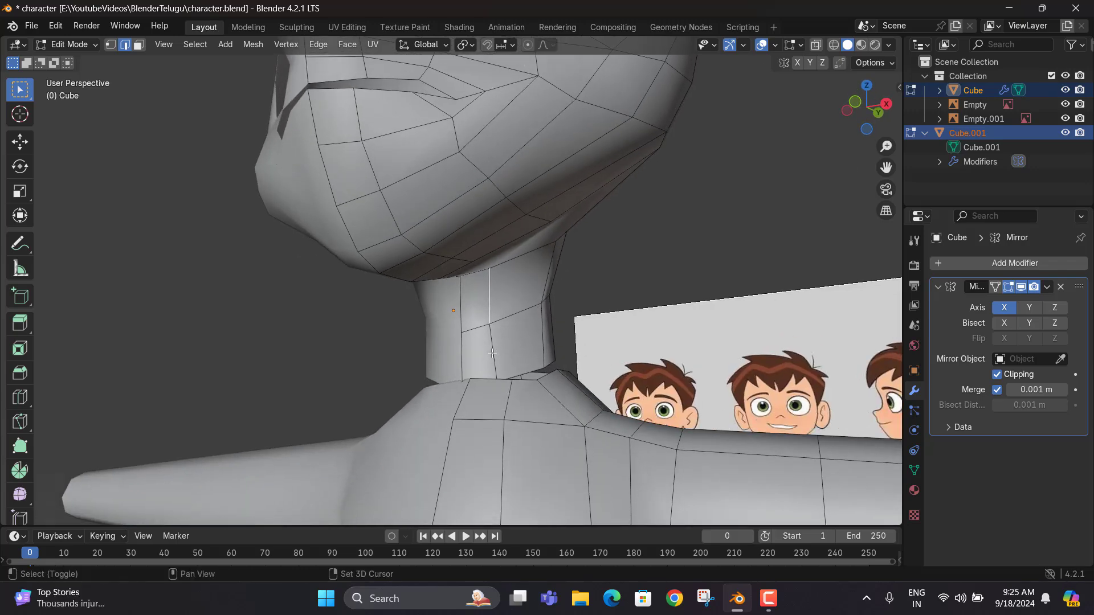
key(g)
click(507, 350)
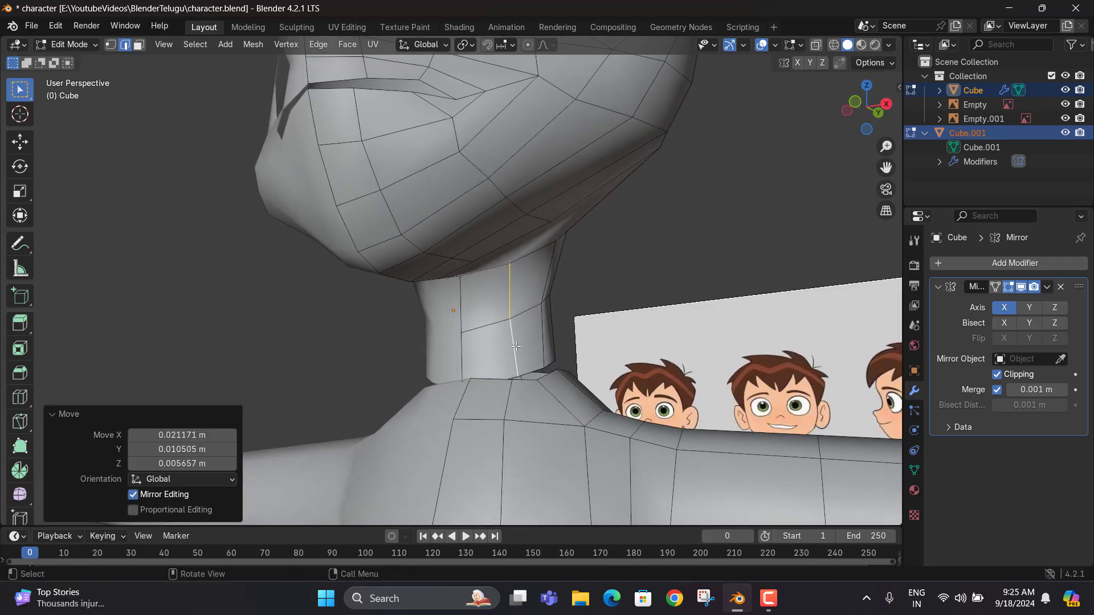
middle_drag(508, 350, 464, 285)
Cut a new edge with the Knife from the top vertex of the moved neck column to the under-jaw vertex above it
key(1)
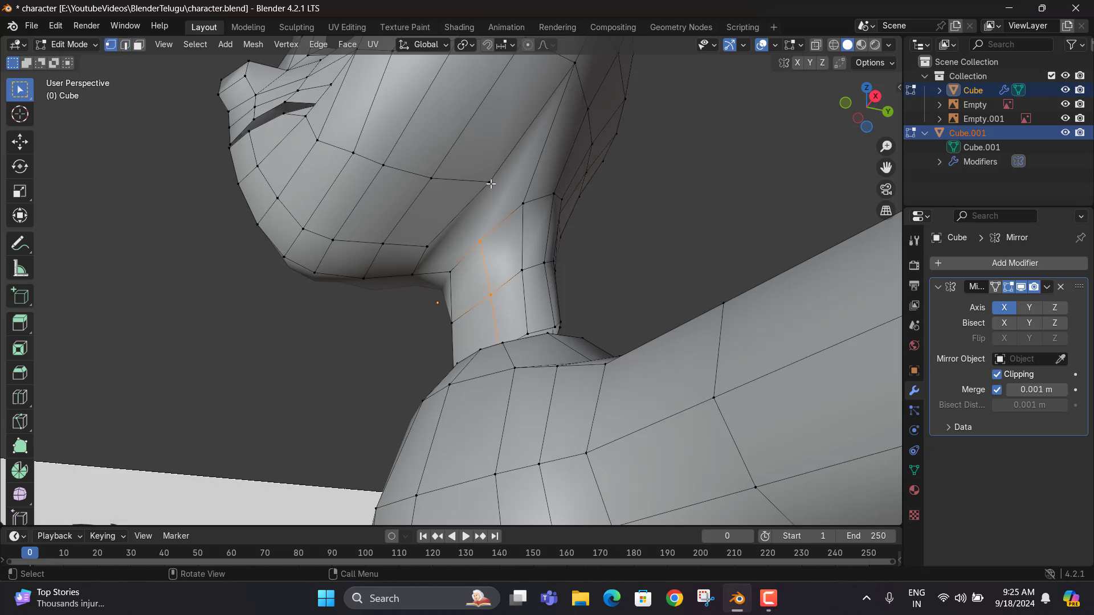
key(k)
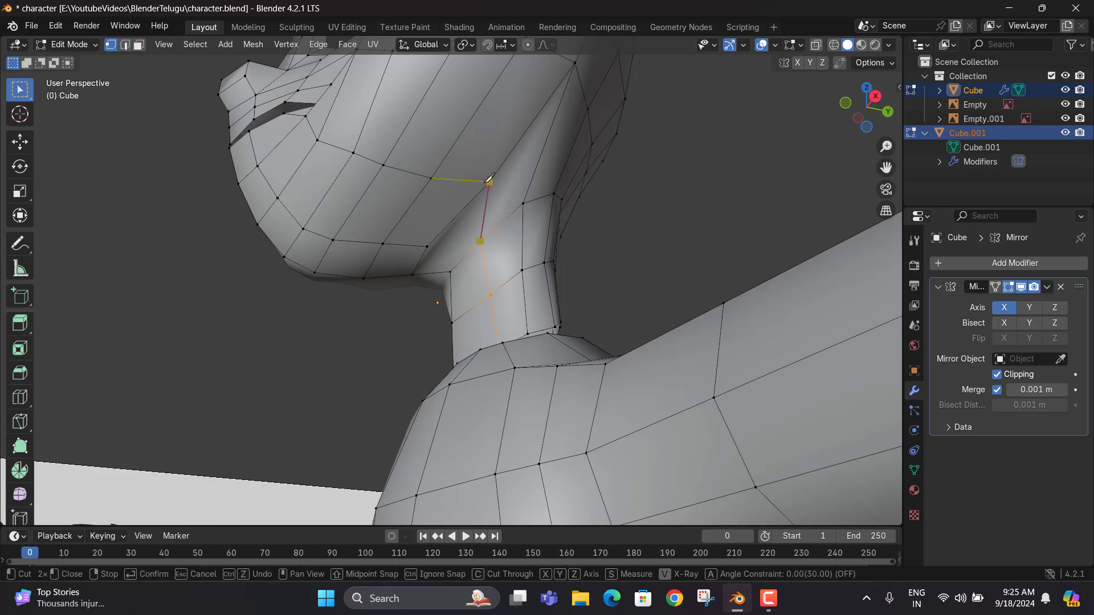
click(489, 180)
key(Return)
middle_drag(488, 180, 467, 252)
middle_drag(485, 321, 523, 218)
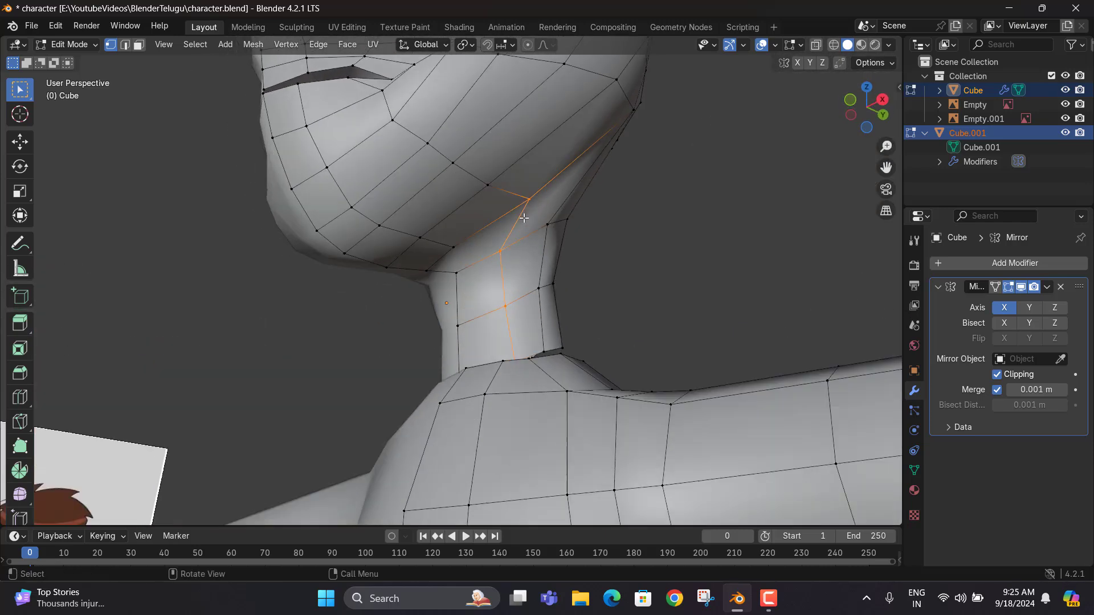
Move the newly connected jaw vertex about 0.043 m towards the neck, the next one up its column about 0.012 m, and slightly nudge the third
key(g)
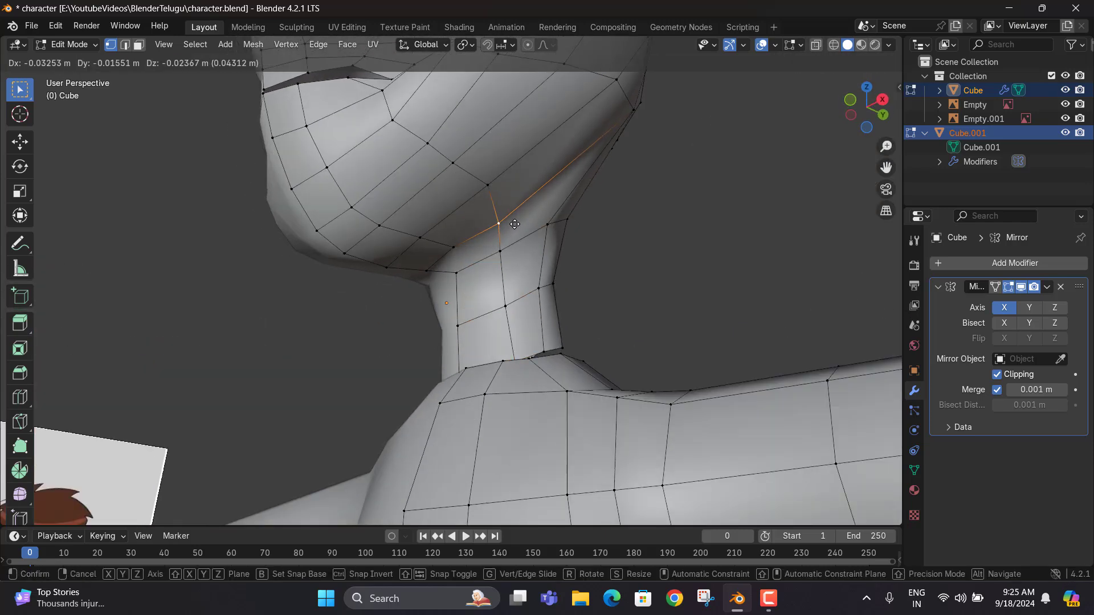
click(515, 224)
click(486, 185)
key(g)
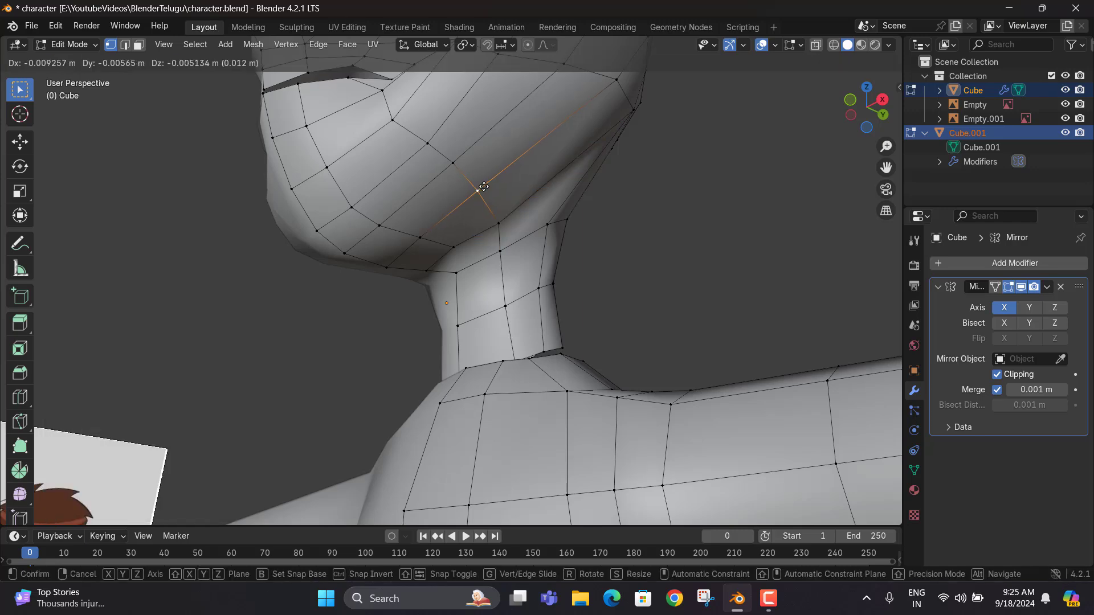
click(483, 186)
click(454, 163)
key(g)
click(478, 164)
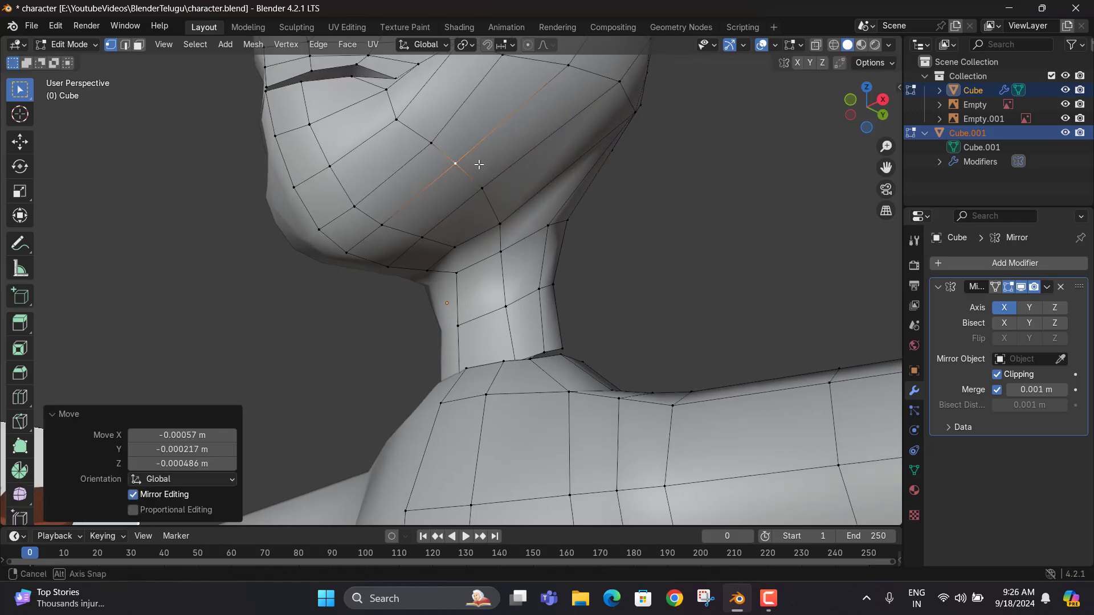
Shift the two front inner-column vertices under the chin outward, the first by about 0.021 m in X
middle_drag(479, 164, 515, 181)
click(523, 179)
key(g)
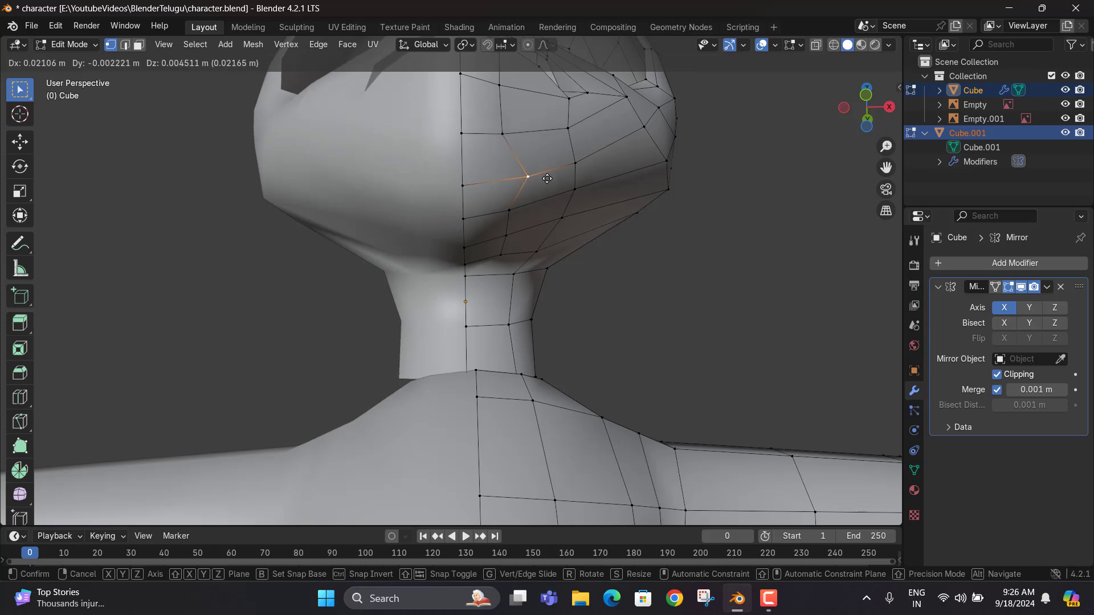
click(546, 179)
click(509, 209)
key(g)
click(525, 210)
Shift the two rear inner-column vertices near the neck outward, the last one by about 0.008 m in X
click(506, 235)
key(g)
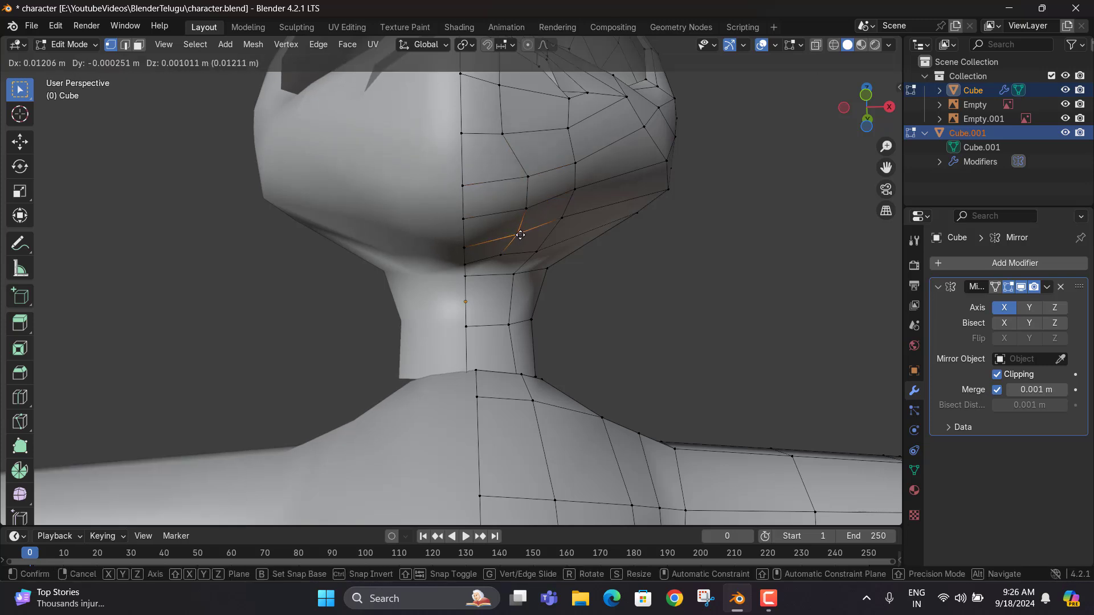
click(501, 255)
click(505, 252)
key(g)
click(508, 254)
middle_drag(508, 254, 476, 217)
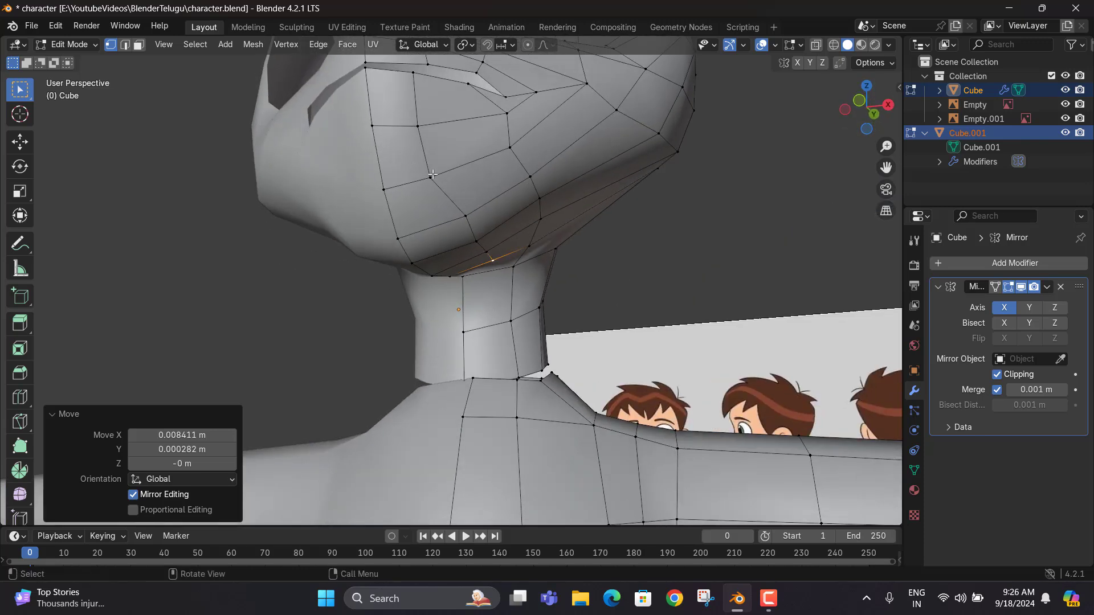
Nudge the two chin vertices beside the centre line outward, the upper one by about 0.015 m in X and 0.005 m in Y
click(433, 174)
key(g)
click(468, 168)
click(422, 126)
key(g)
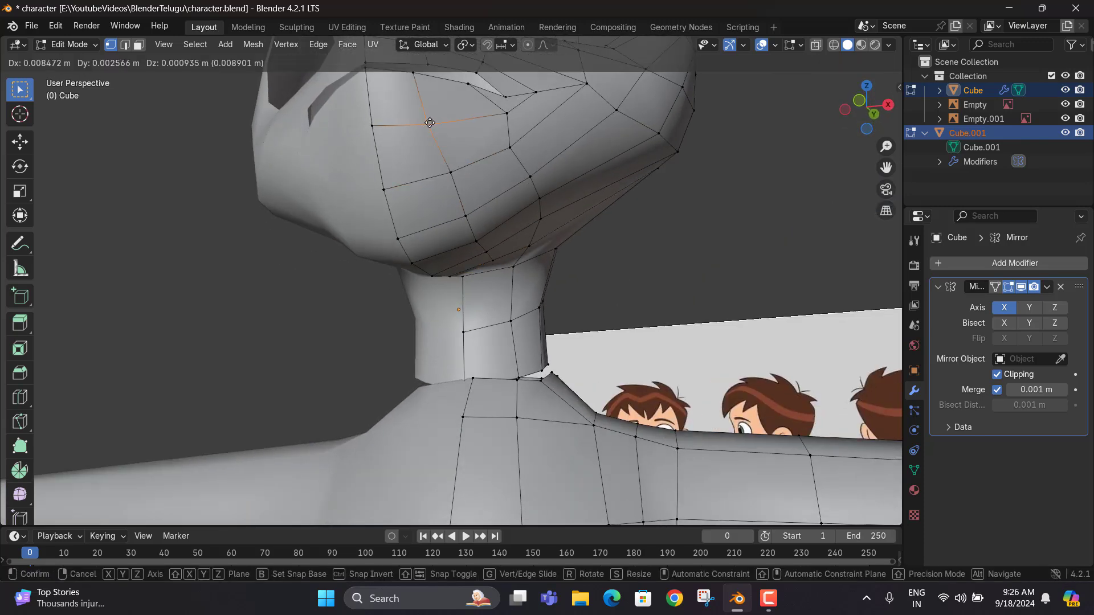
click(431, 122)
middle_drag(436, 122, 499, 242)
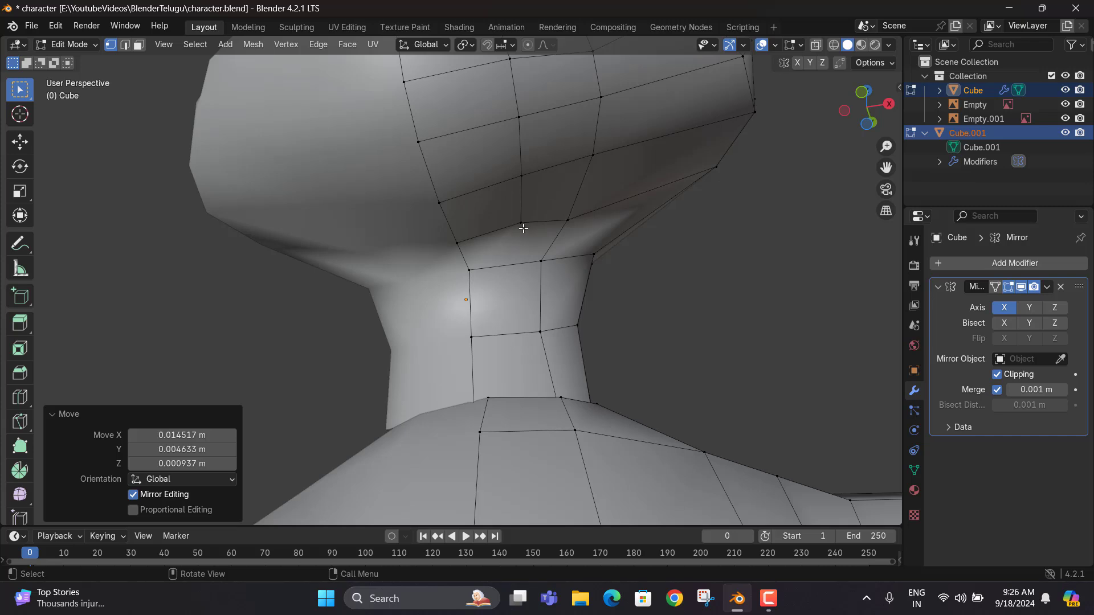
Knife-cut from the inner-column vertex under the chin down across the neck's top edge, then across to the neck's centre line
key(k)
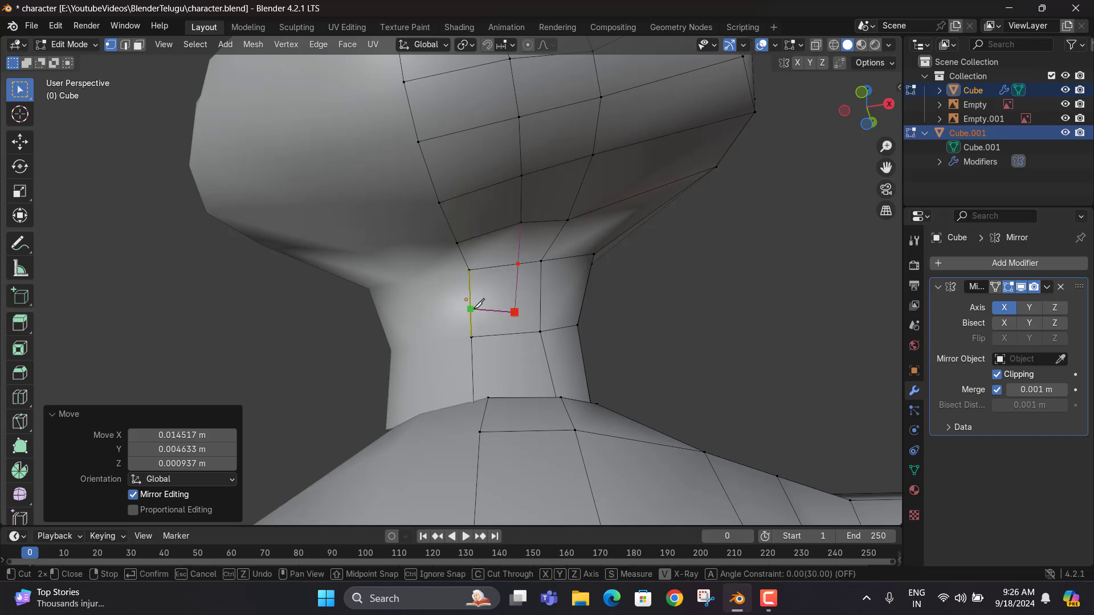
key(Return)
middle_drag(511, 219, 514, 220)
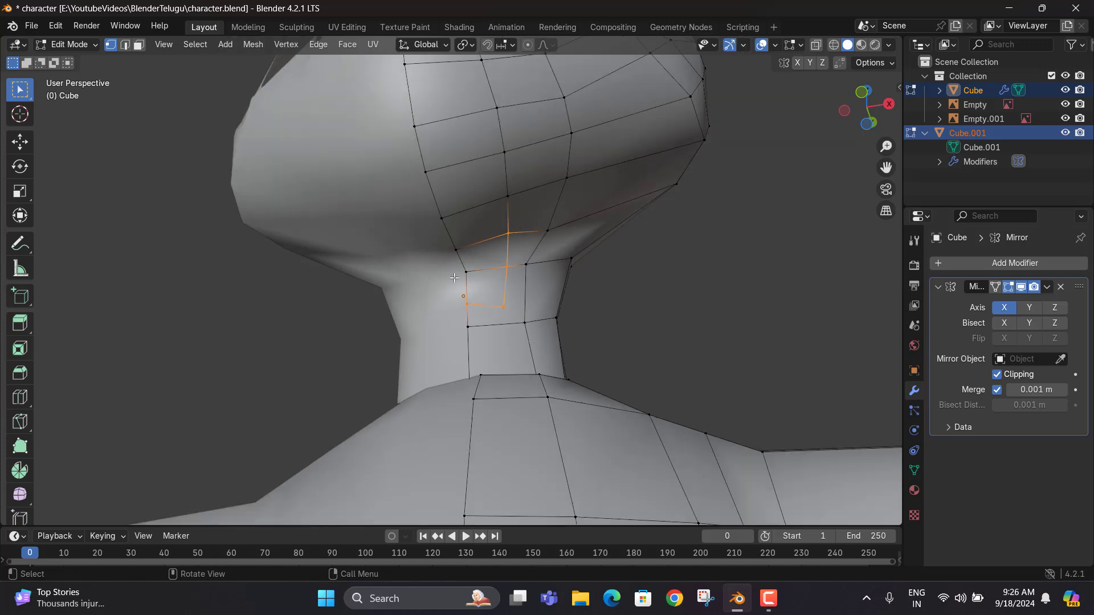
Knife-cut a diagonal edge from the new corner point to the middle vertex of the neck's first column
middle_drag(531, 324, 512, 281)
key(k)
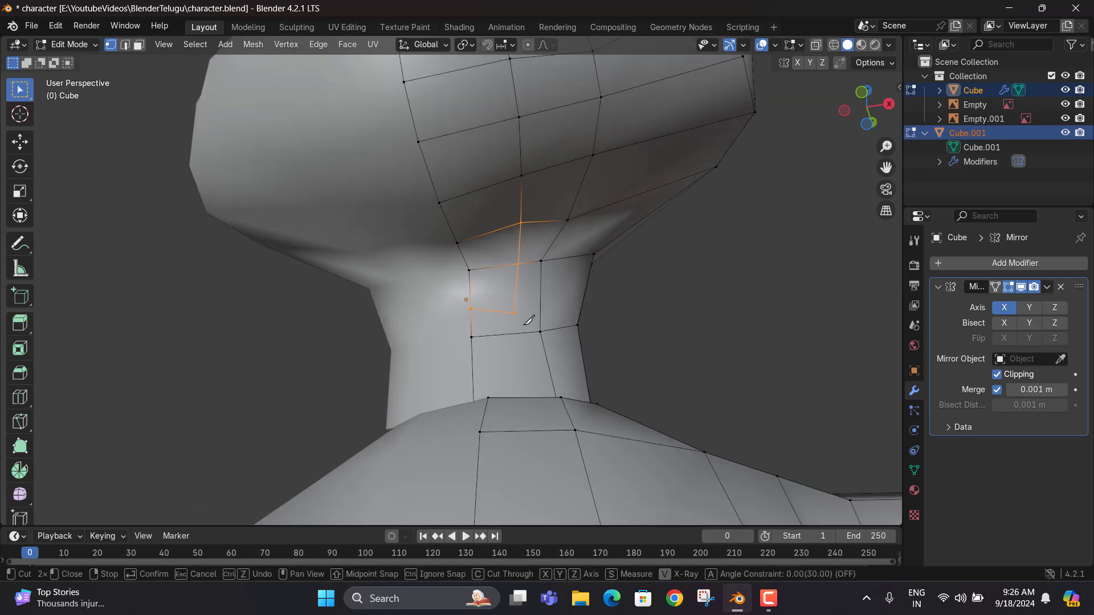
click(540, 331)
key(Return)
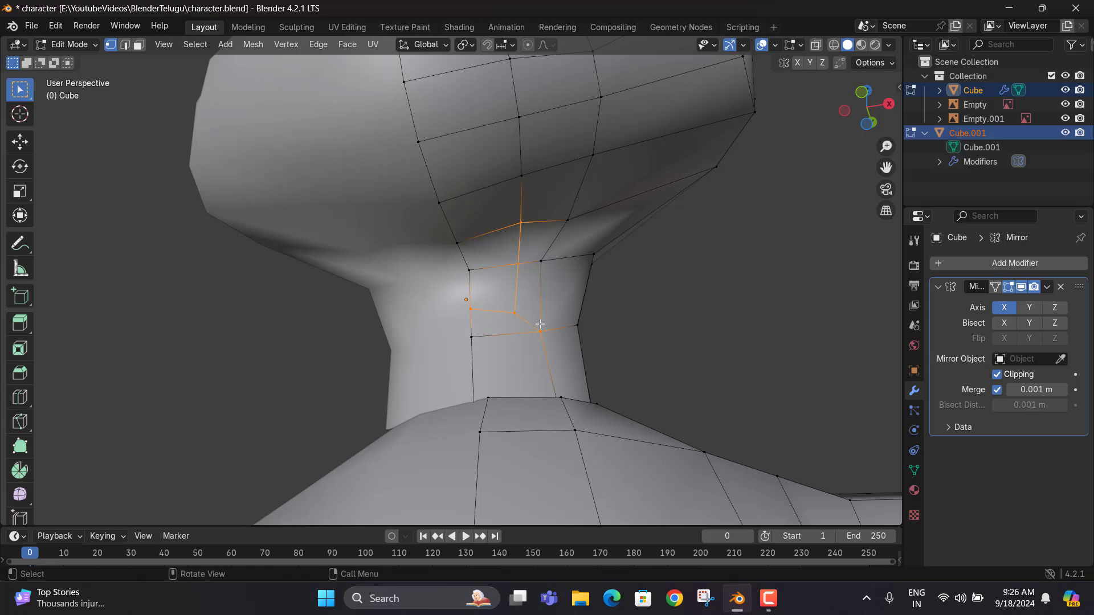
In the right side view, move the neck column's top vertex back and up, and the adjoining jaw vertex by about 0.008 m in Y and Z
middle_drag(537, 325, 528, 254)
scroll(530, 320, down, 4)
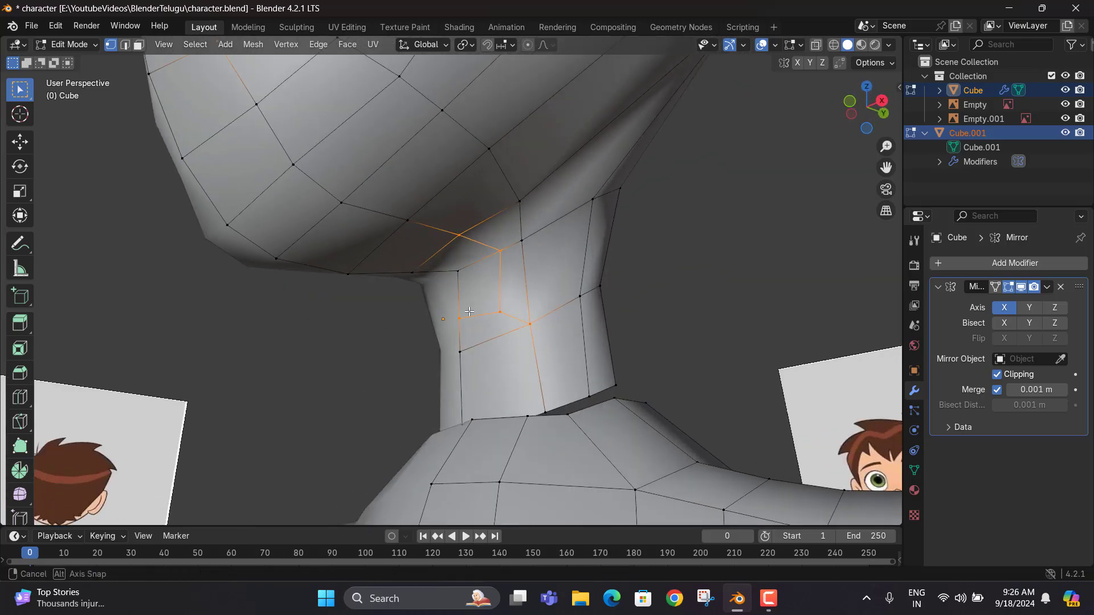
middle_drag(530, 320, 618, 279)
key(KP_3)
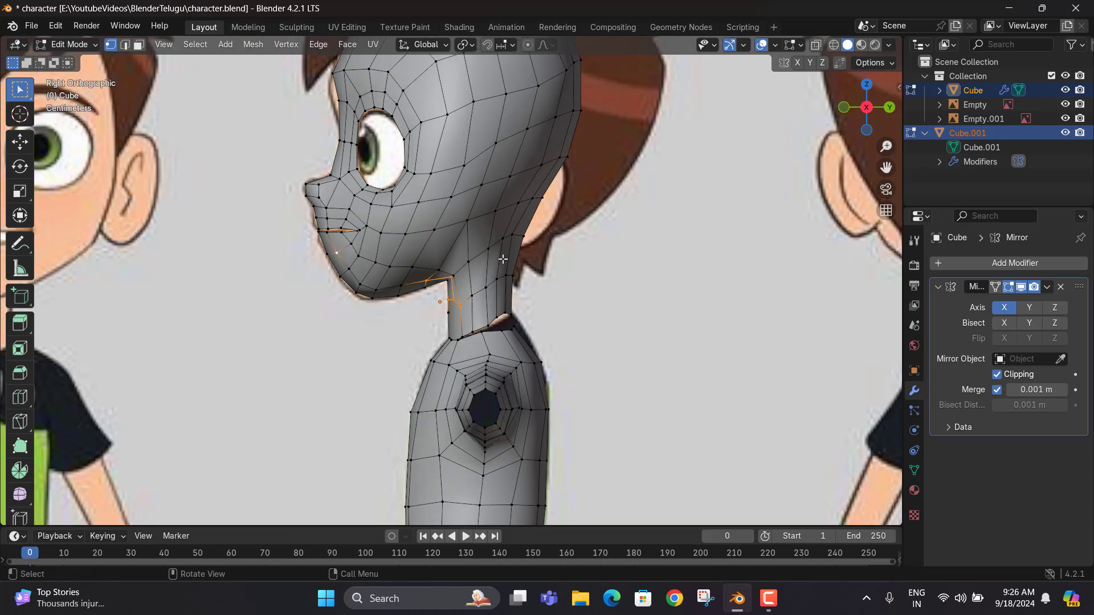
scroll(478, 294, up, 6)
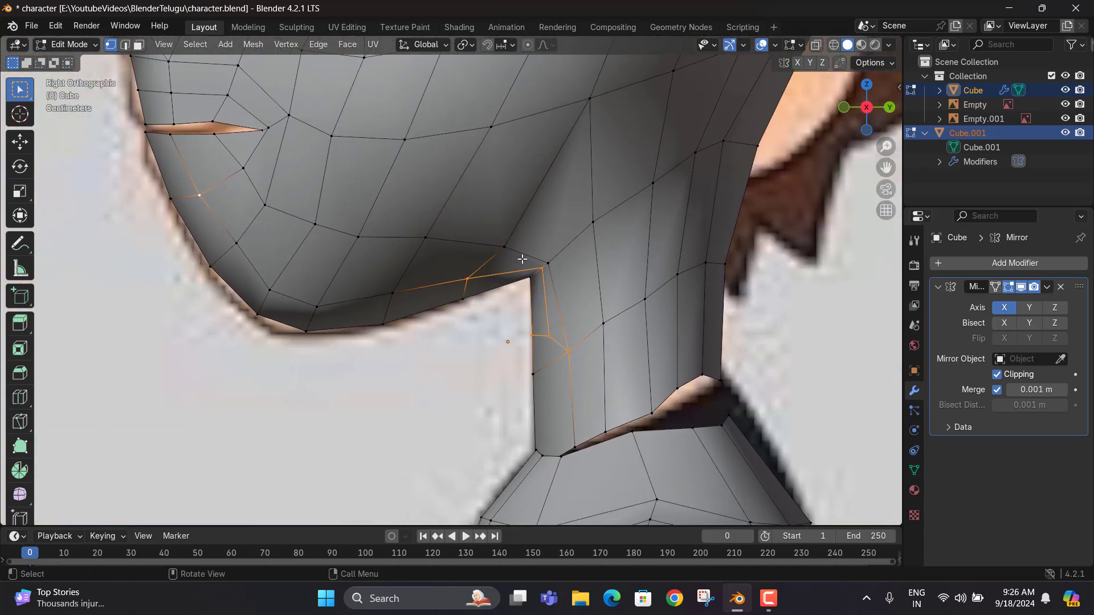
click(543, 264)
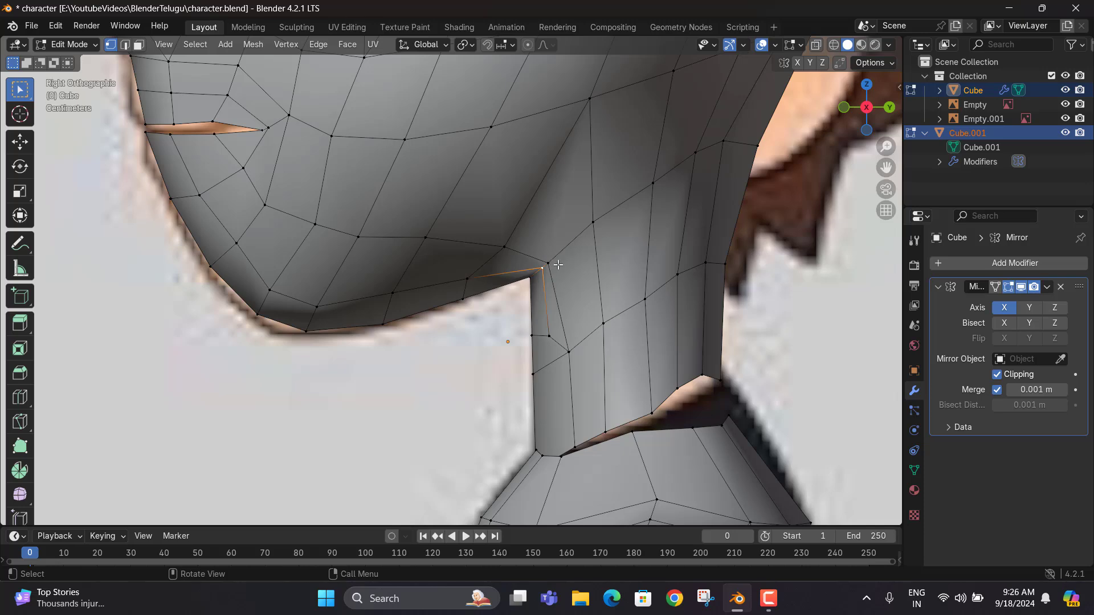
click(551, 264)
key(g)
click(566, 255)
click(511, 243)
key(g)
click(521, 232)
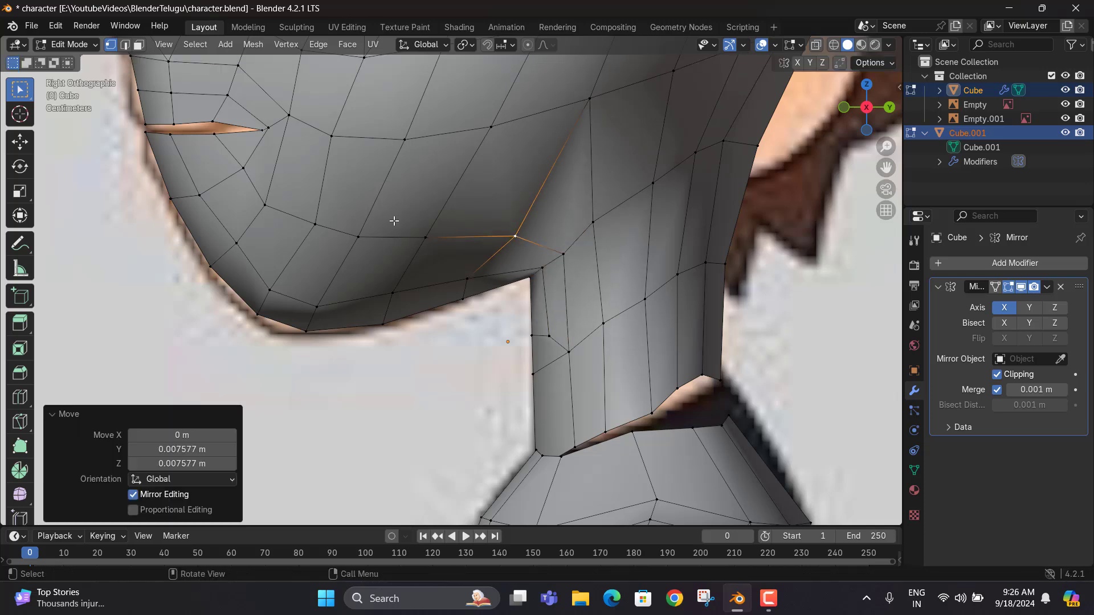
Move the neck column's top vertex outward by about 0.012 m in X and slightly up, and its inner neighbour about 0.007 m forward in Y
middle_drag(513, 282, 593, 256)
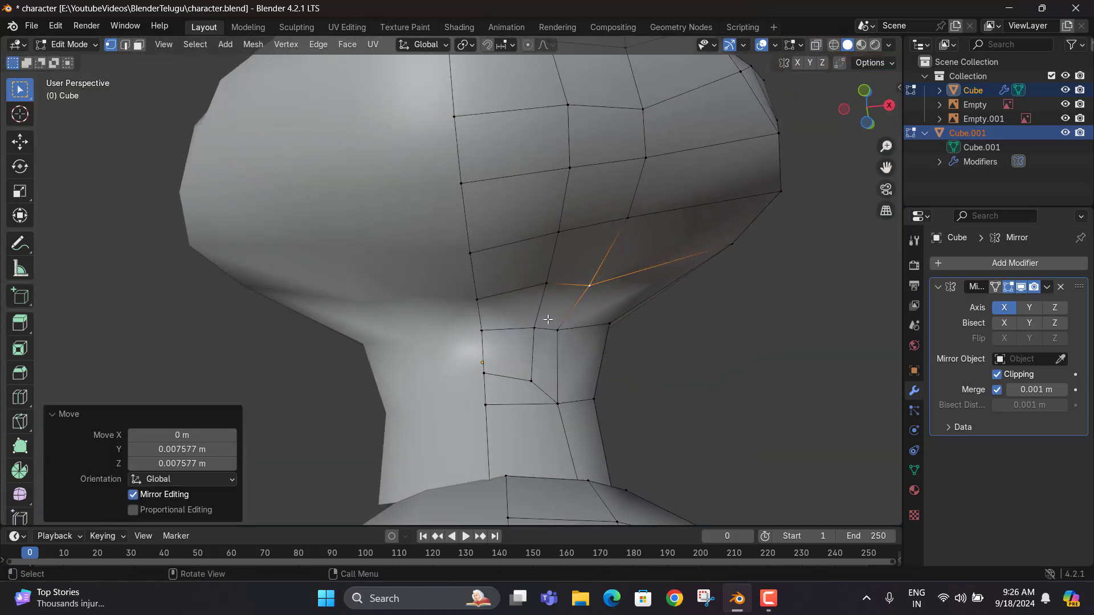
middle_drag(547, 320, 573, 314)
key(g)
click(604, 307)
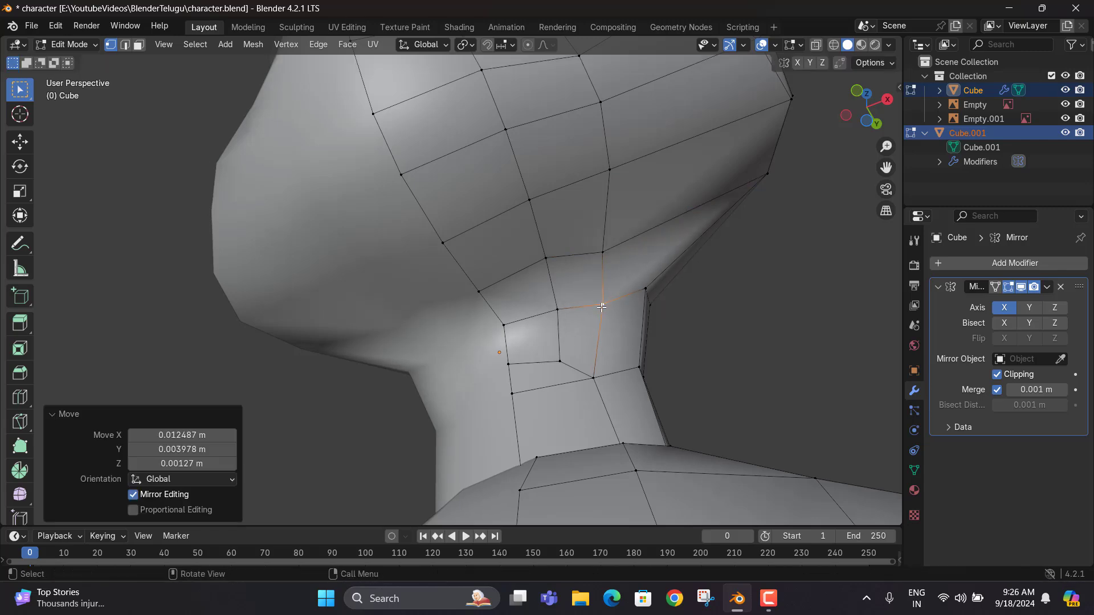
key(g)
click(570, 309)
key(g)
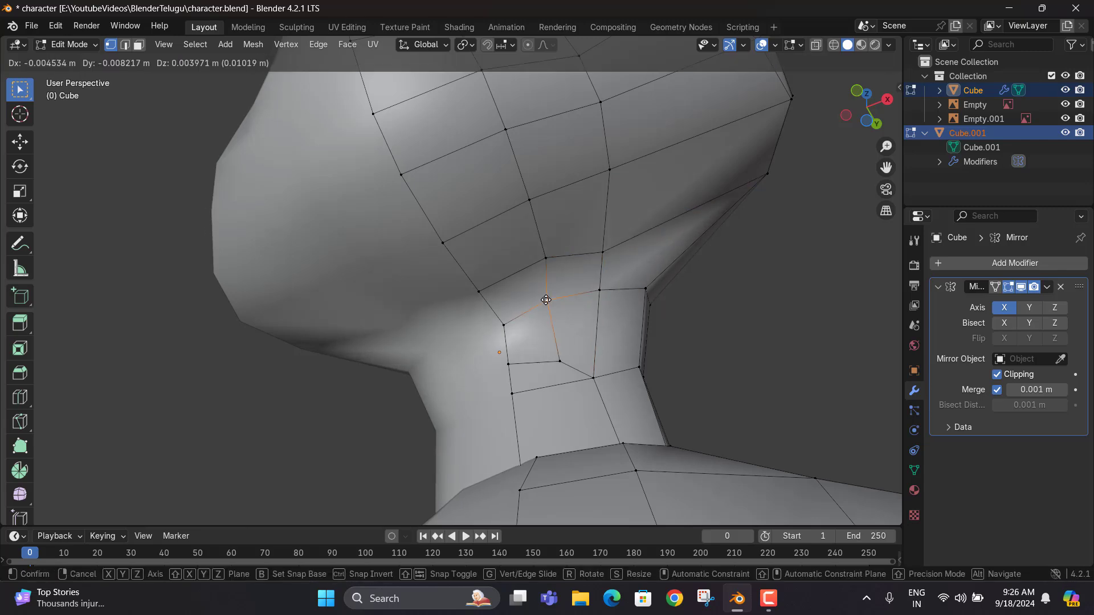
click(548, 302)
Try to pull the rear-jaw vertex above the neck down by about 0.059 m in Z and inward by about 0.026 m in X
middle_drag(548, 302, 597, 257)
scroll(592, 188, down, 2)
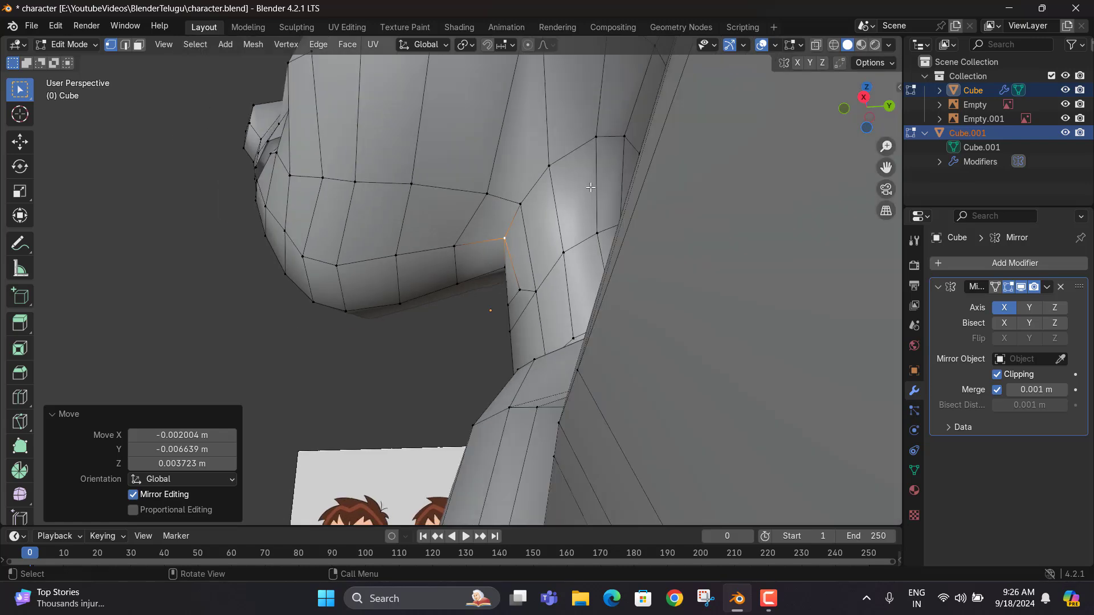
middle_drag(591, 188, 530, 288)
scroll(541, 191, down, 2)
click(520, 270)
key(g)
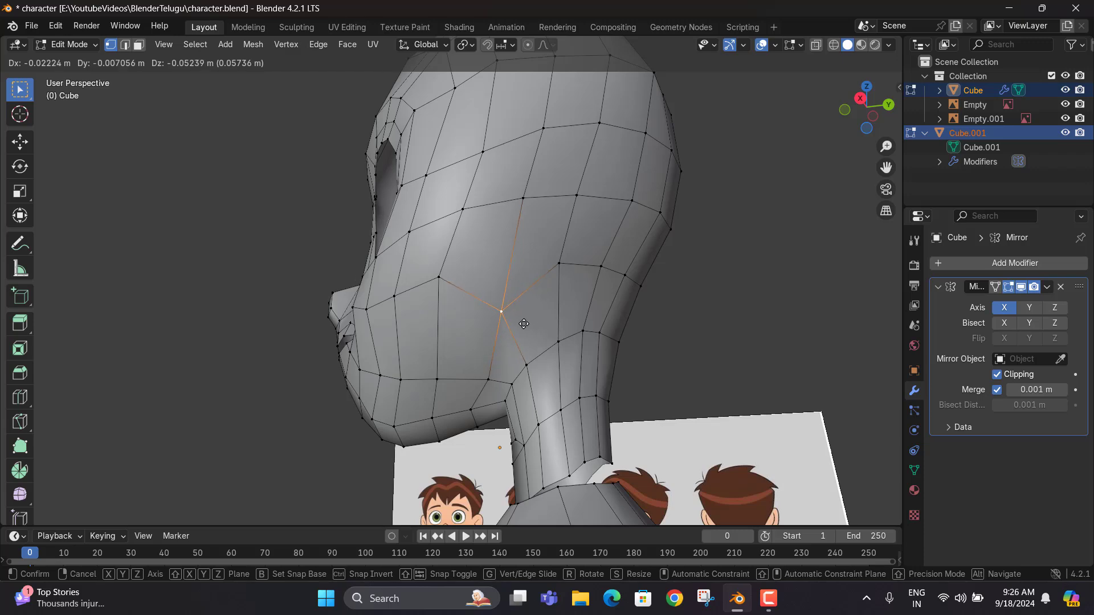
click(521, 323)
Try to shift the same rear-jaw vertex inward toward the neck, viewed from below the head
middle_drag(522, 323, 659, 316)
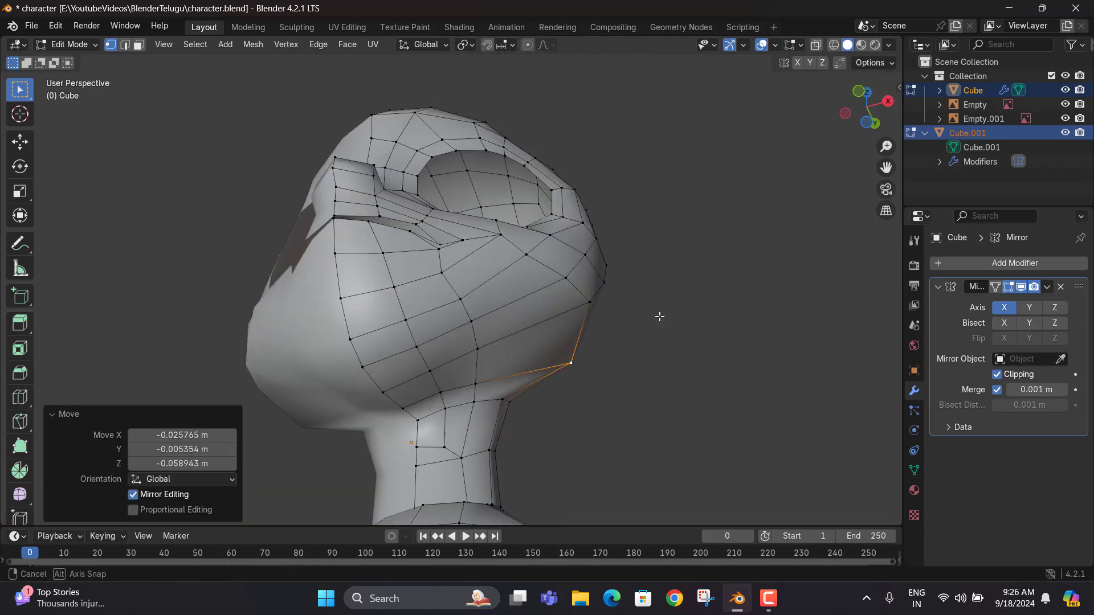
key(g)
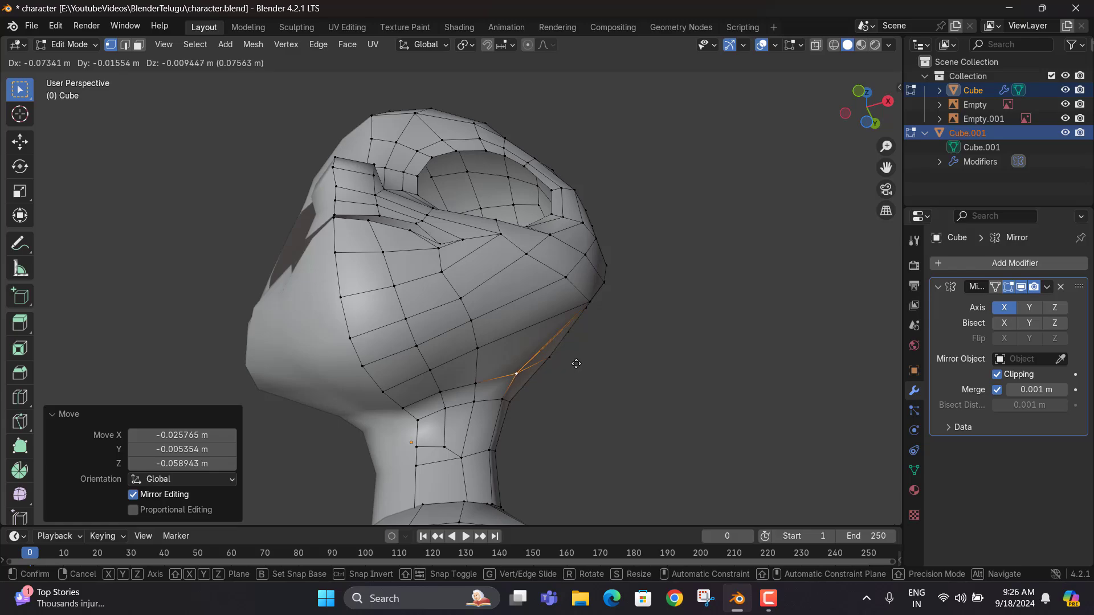
click(576, 363)
key(g)
click(524, 376)
middle_drag(524, 376, 735, 377)
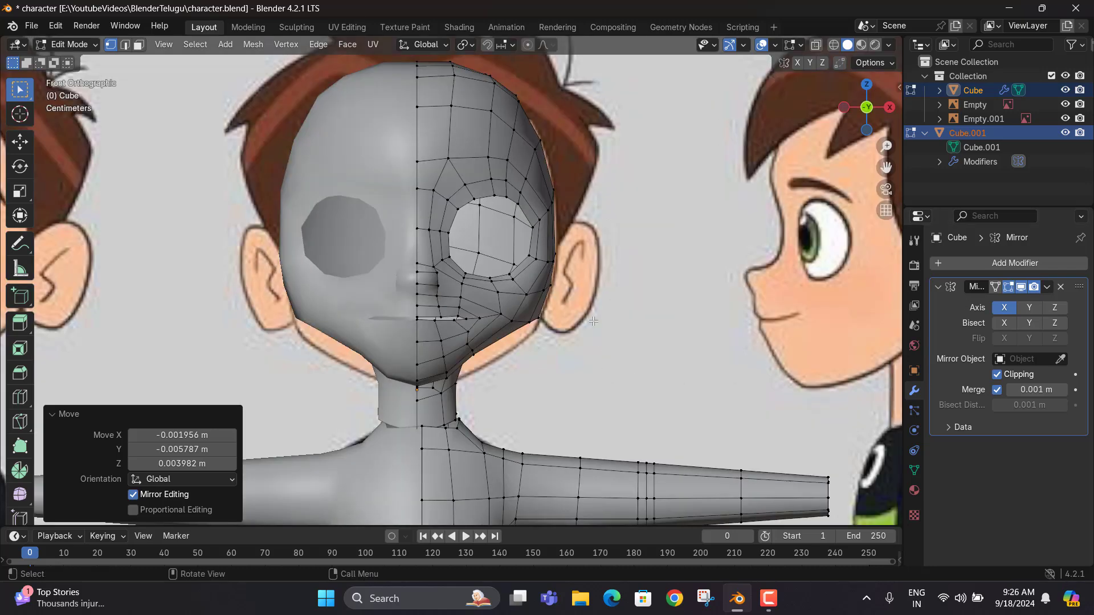
Undo the moves of the rear-jaw vertex
middle_drag(593, 321, 418, 291)
key(ctrl+z)
key(ctrl+z)
middle_drag(502, 285, 585, 311)
In the front view, move the vertex below the mouth corner by about -0.020 m in X and -0.007 m in Z
key(KP_1)
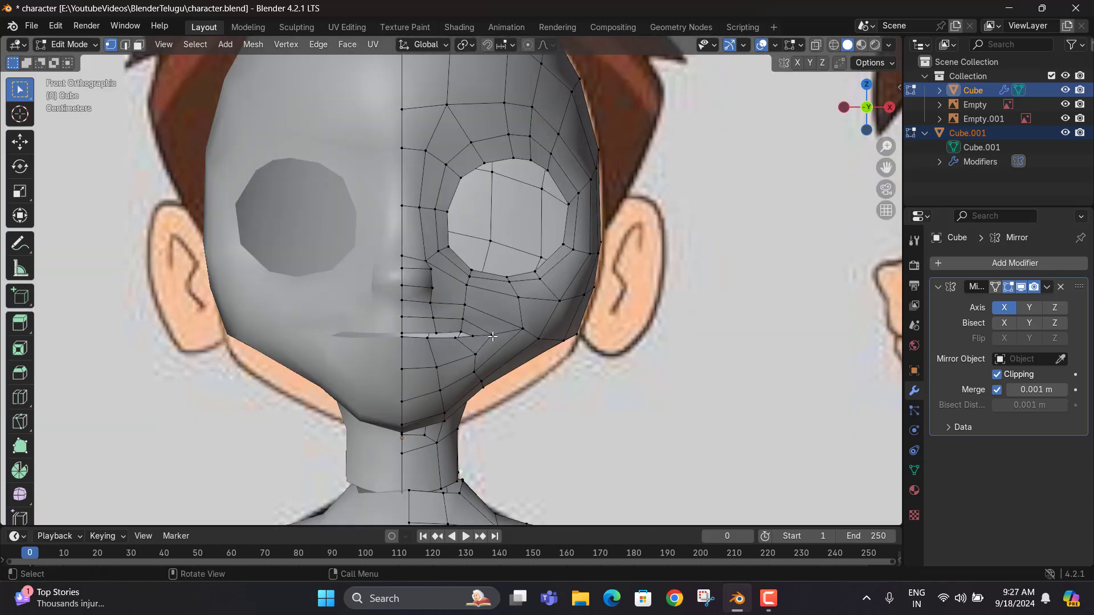
click(480, 357)
scroll(479, 362, up, 2)
key(alt+z)
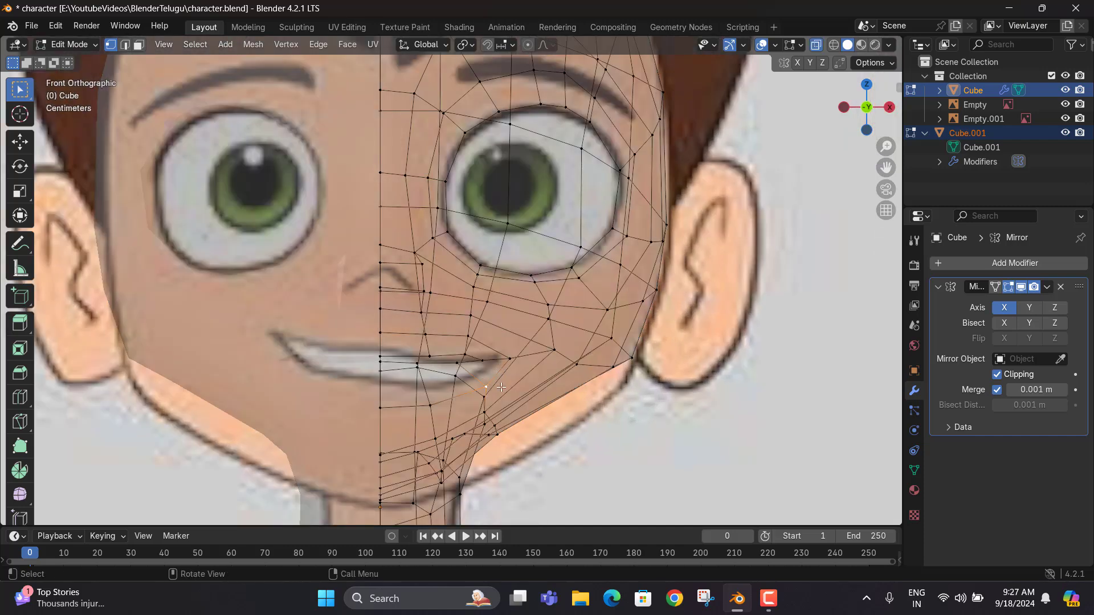
key(alt+z)
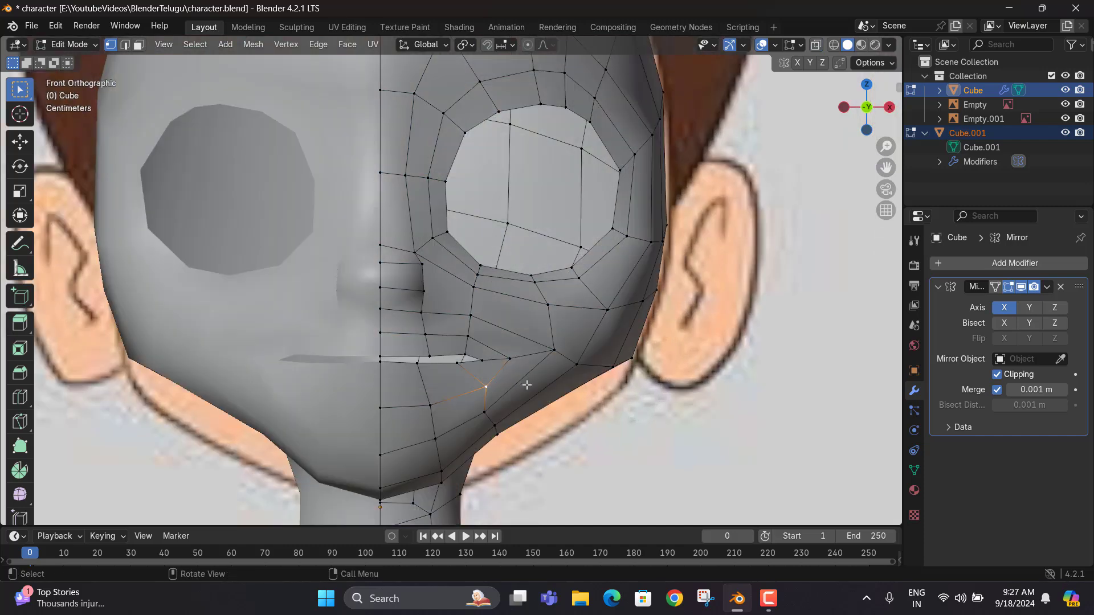
key(g)
click(512, 400)
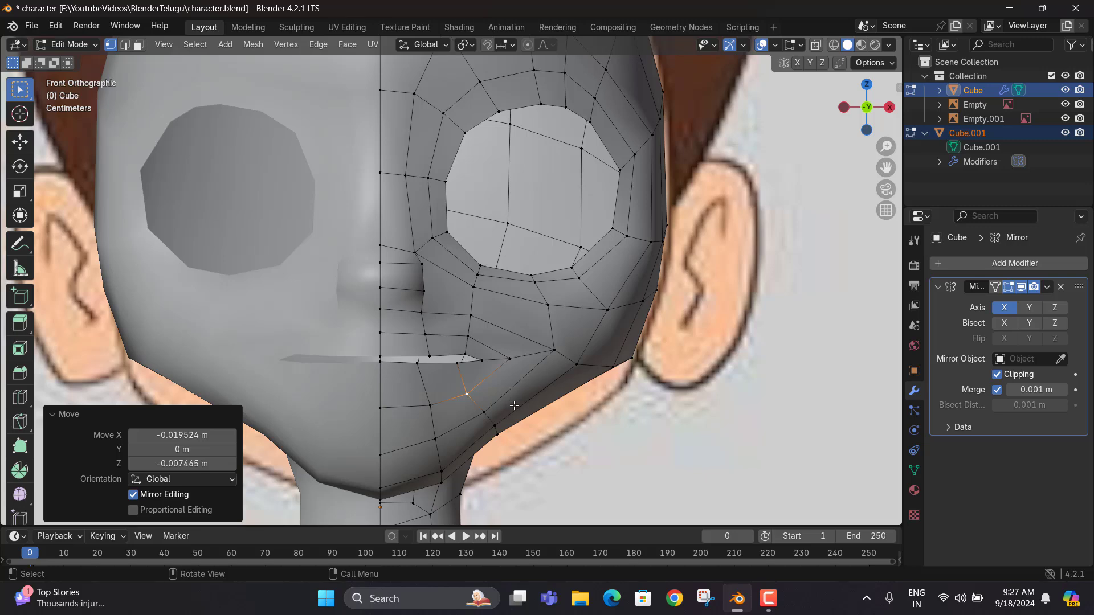
Select the stacked jaw-corner vertices through the mesh and lower them by about 0.035 m to the reference chin outline
key(alt+z)
drag(504, 442, 475, 397)
key(alt+z)
key(g)
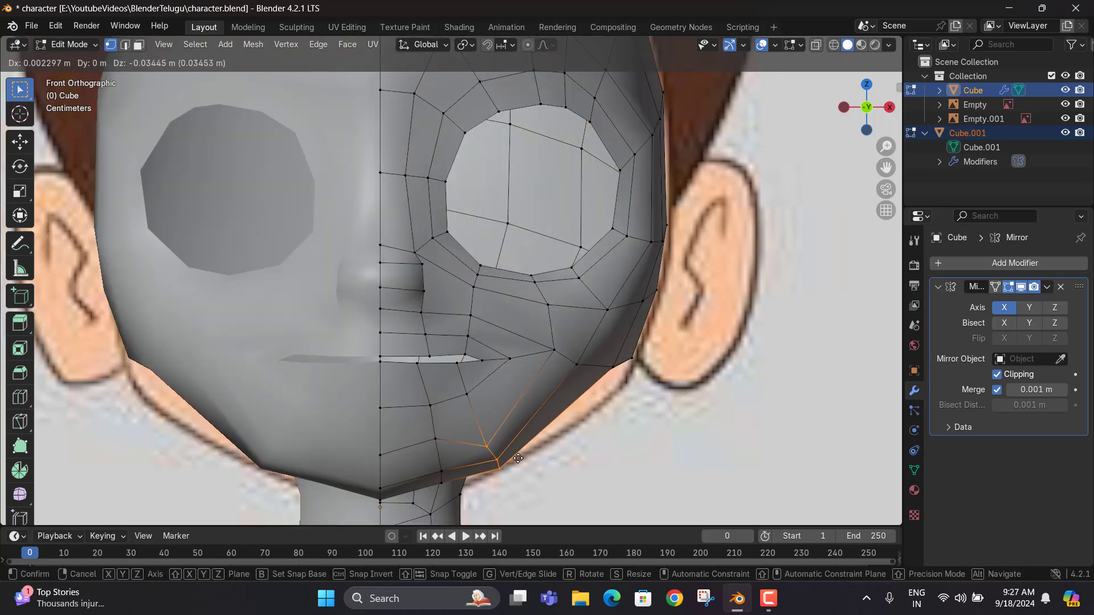
click(510, 461)
Lower the inner chin vertex slightly and nudge the vertex above the jaw corner up and outward
drag(444, 428, 469, 453)
key(g)
click(425, 455)
key(g)
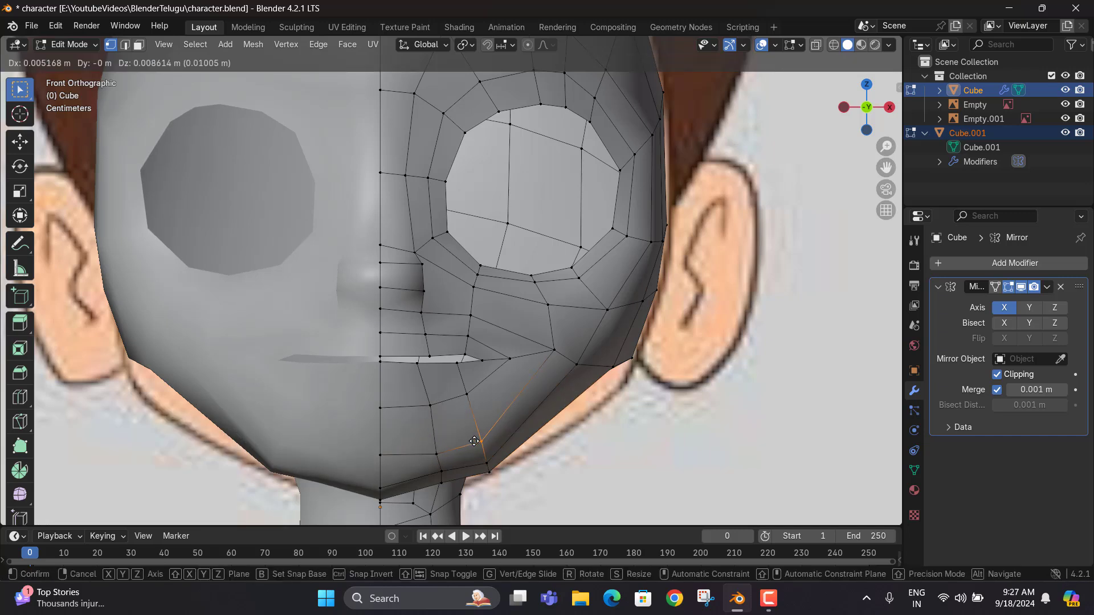
click(475, 444)
key(g)
Lower the vertex below the mouth corner slightly and shift the vertex just outside the mouth corner outward
drag(472, 389, 412, 421)
click(467, 411)
click(510, 360)
key(g)
click(520, 359)
Lower the chin row below the lip: the inner vertex by about 0.017 m, the outer one by about 0.003 m, and the centre-line vertex
key(g)
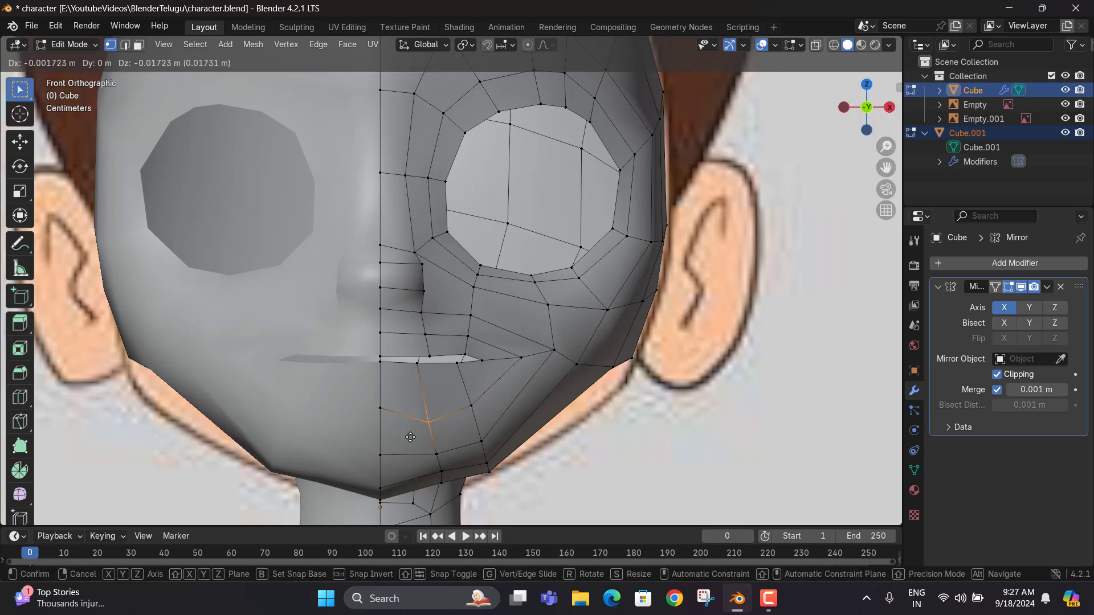
click(410, 437)
click(471, 406)
key(g)
click(405, 400)
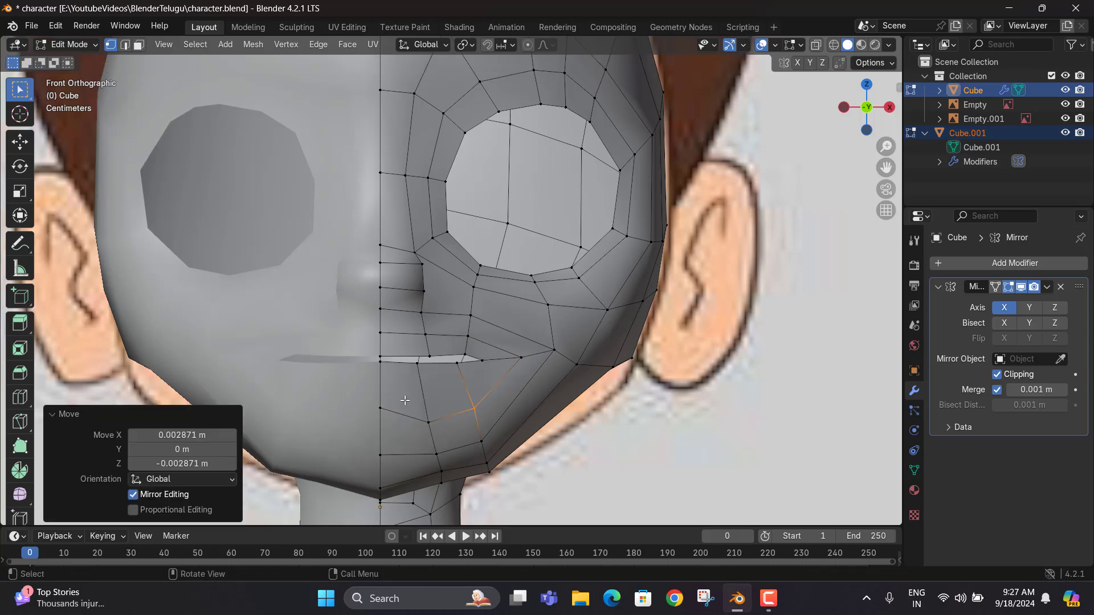
click(370, 417)
key(g)
click(361, 439)
Move the two vertices at the chin's lower edge down about 0.011 m along Z
scroll(455, 359, down, 1)
shift+middle_drag(454, 350, 395, 357)
click(381, 375)
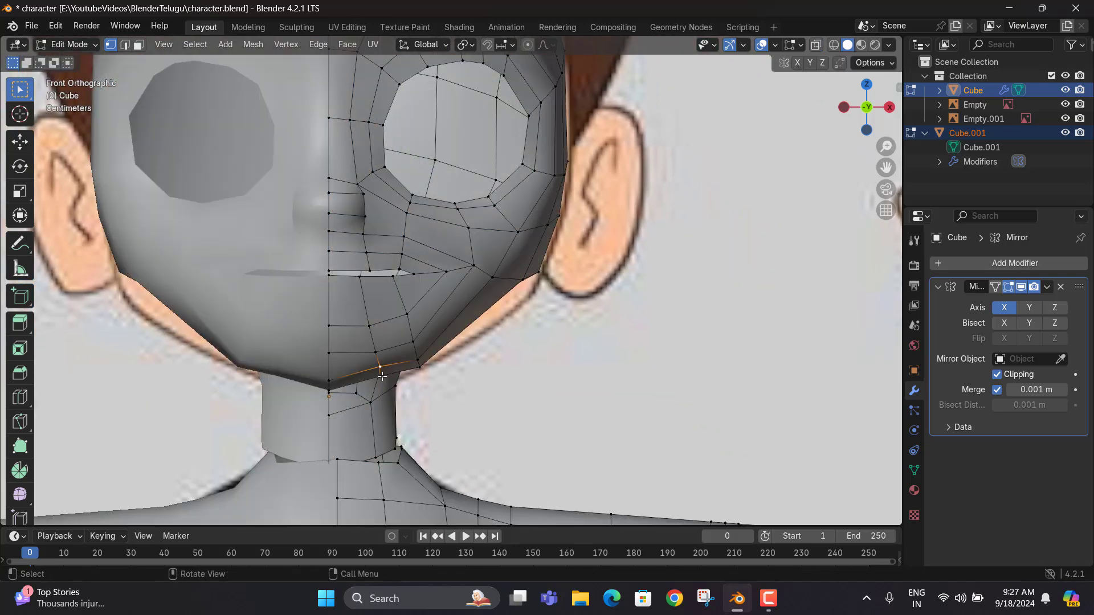
key(g)
key(z)
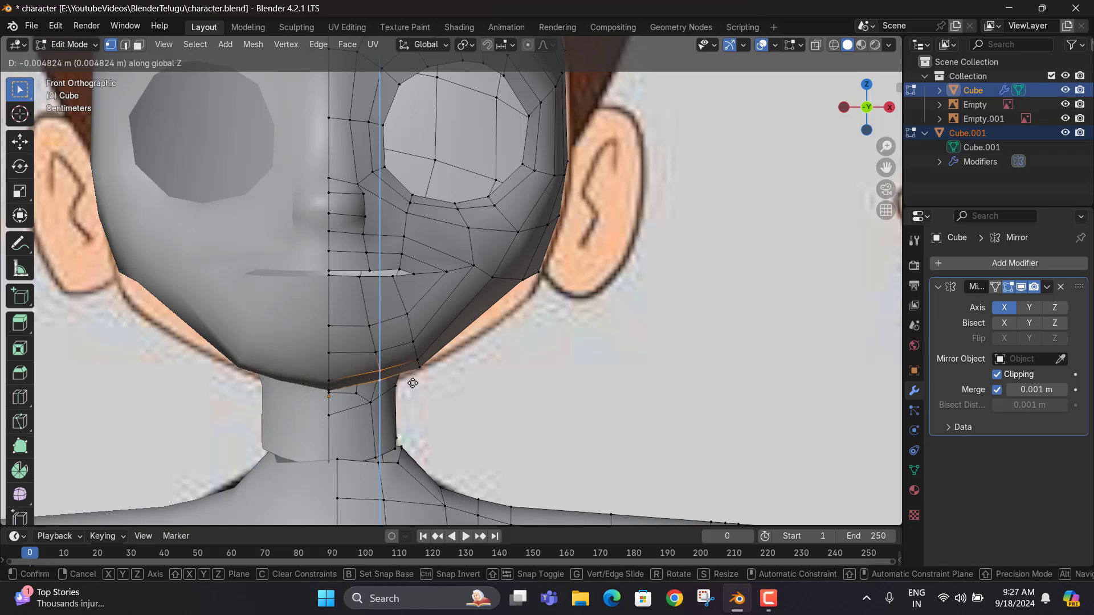
click(415, 380)
Examine the reshaped jaw, chin and neck from several angles against the whole body
middle_drag(431, 357, 453, 350)
scroll(454, 351, up, 2)
scroll(391, 385, down, 3)
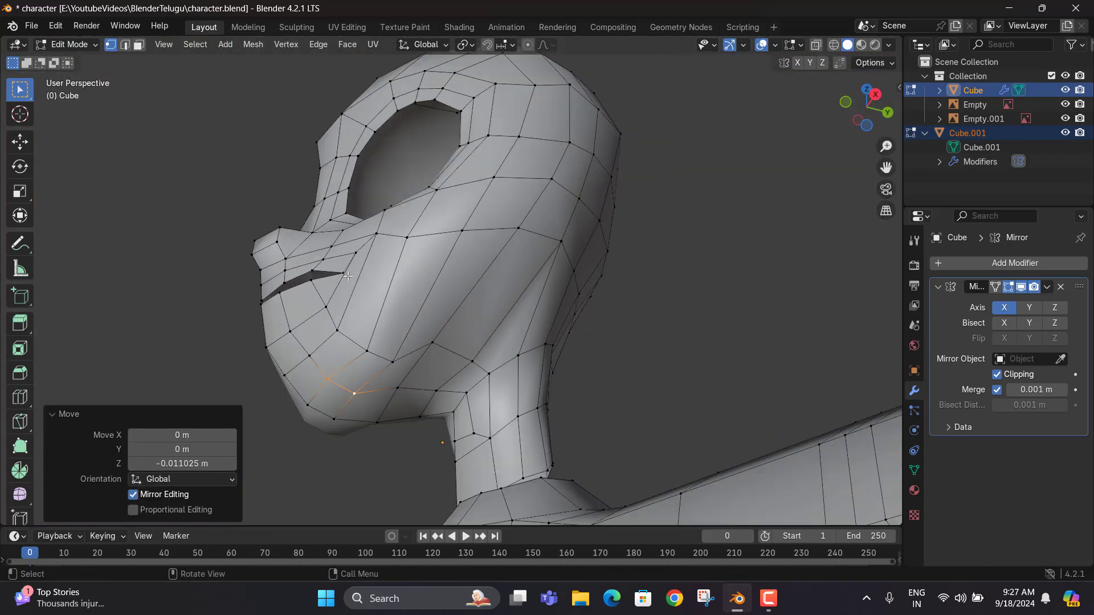
middle_drag(391, 384, 450, 320)
scroll(293, 301, down, 5)
scroll(435, 138, up, 2)
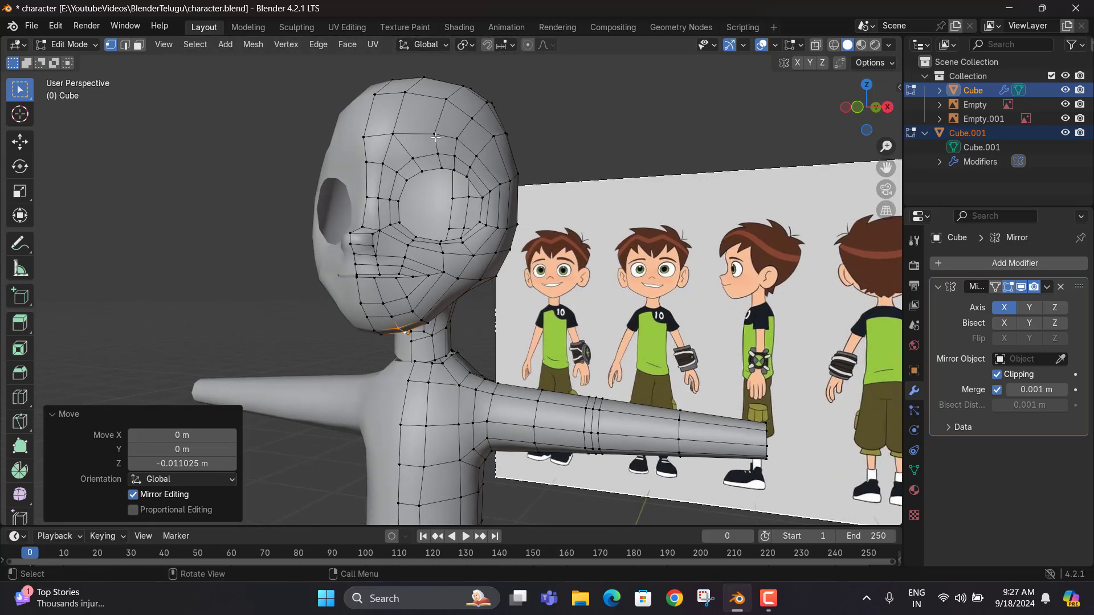
middle_drag(442, 194, 373, 141)
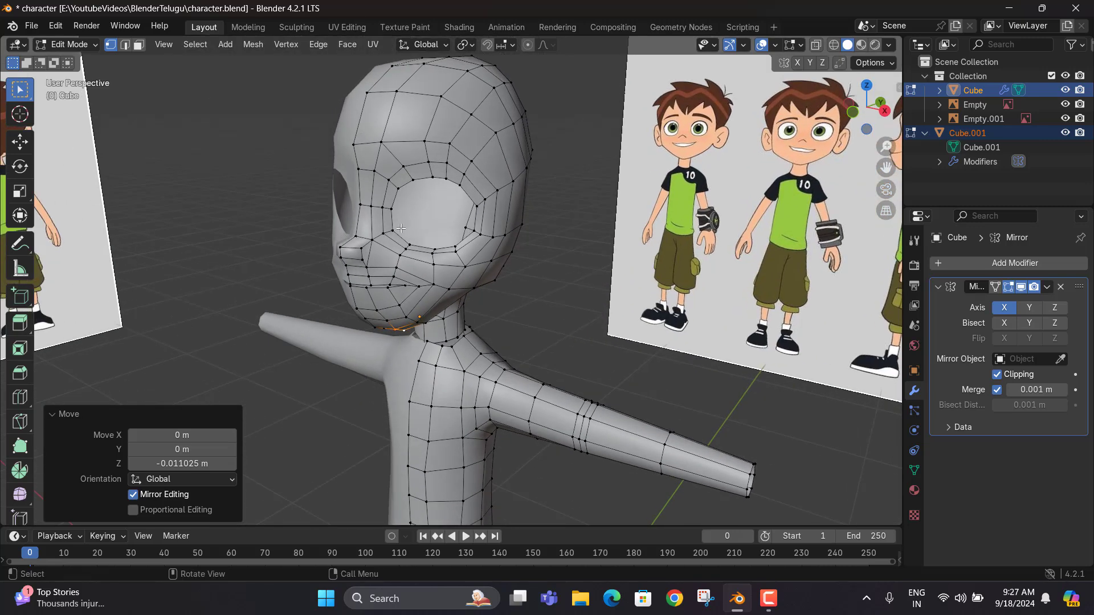
middle_drag(401, 228, 360, 146)
middle_drag(446, 223, 414, 325)
In the right side view, lower the mid-jaw vertex and the underside vertex in front of it along Z
scroll(373, 292, up, 6)
middle_drag(421, 374, 462, 389)
key(g)
key(z)
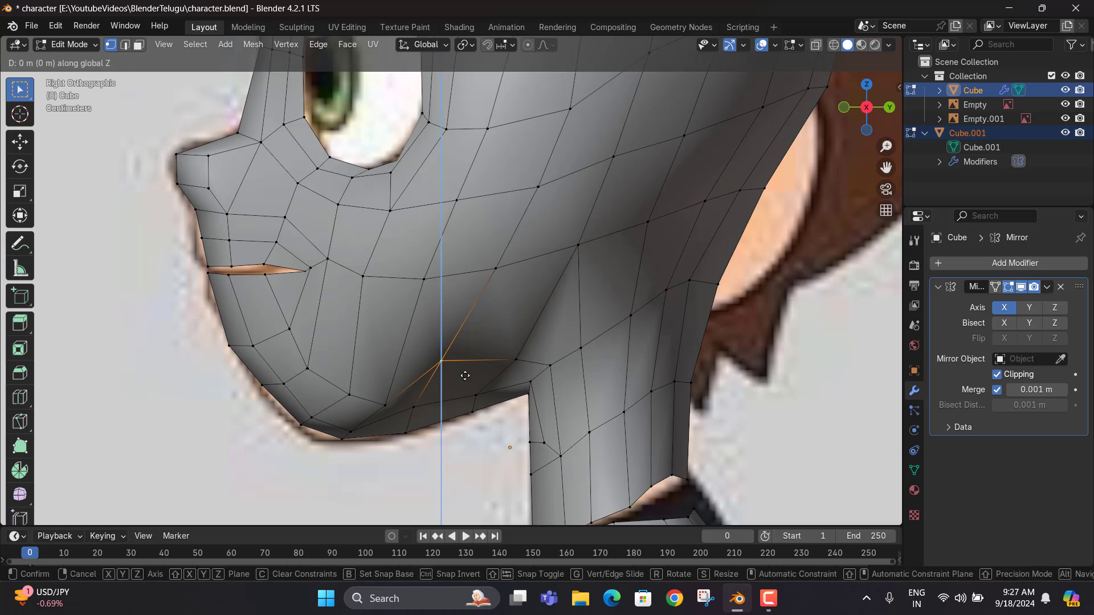
click(428, 390)
click(414, 411)
key(g)
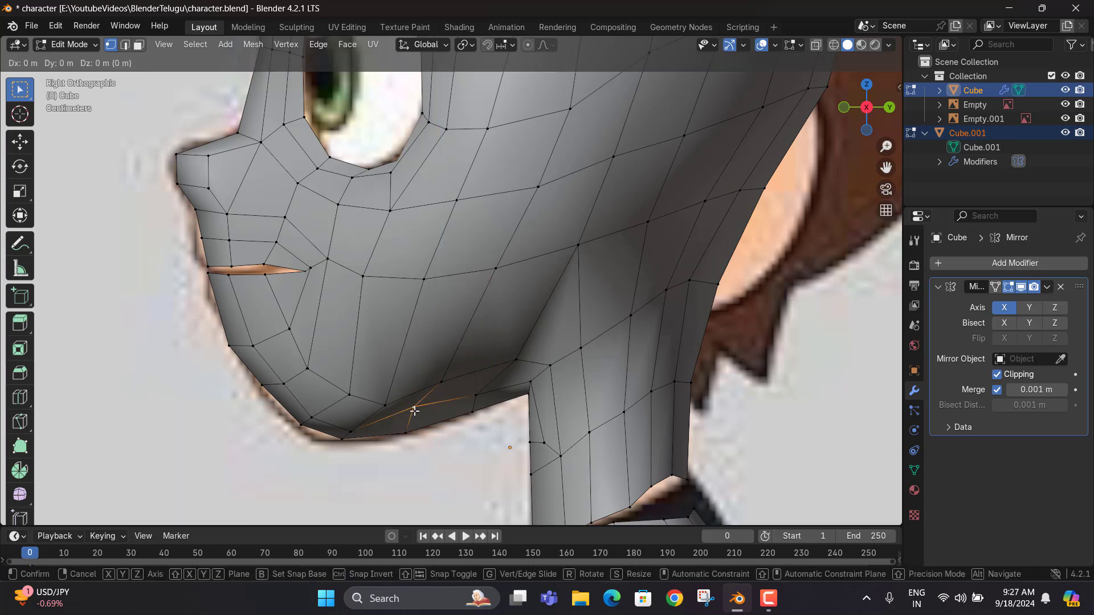
key(z)
click(433, 425)
Try to move the underside-jaw vertex nearest the neck along the X axis
click(475, 399)
key(g)
key(x)
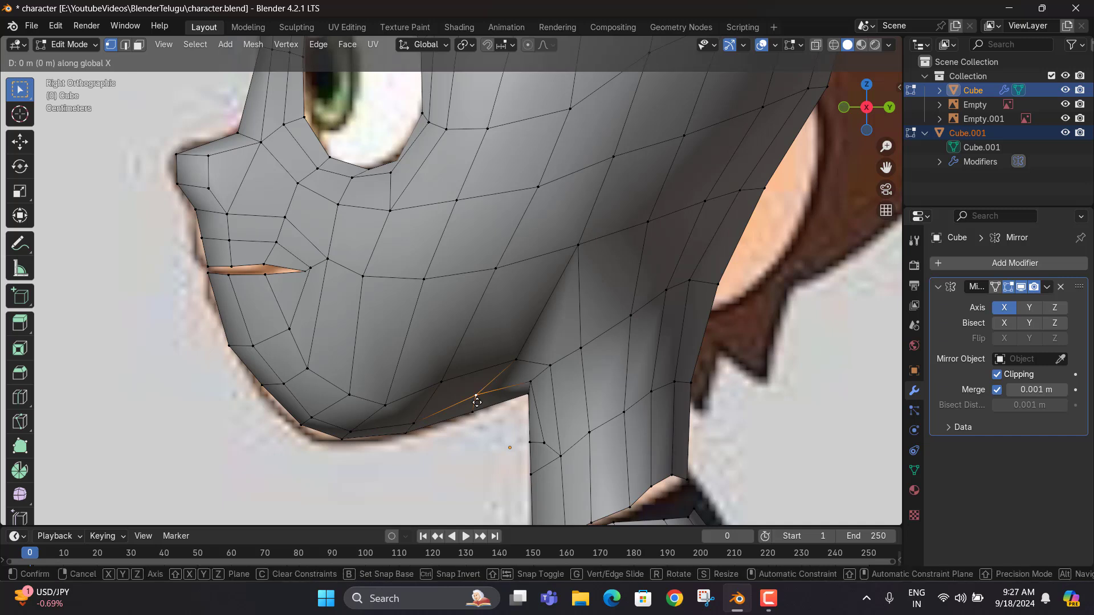
click(480, 411)
key(ctrl+z)
key(ctrl+z)
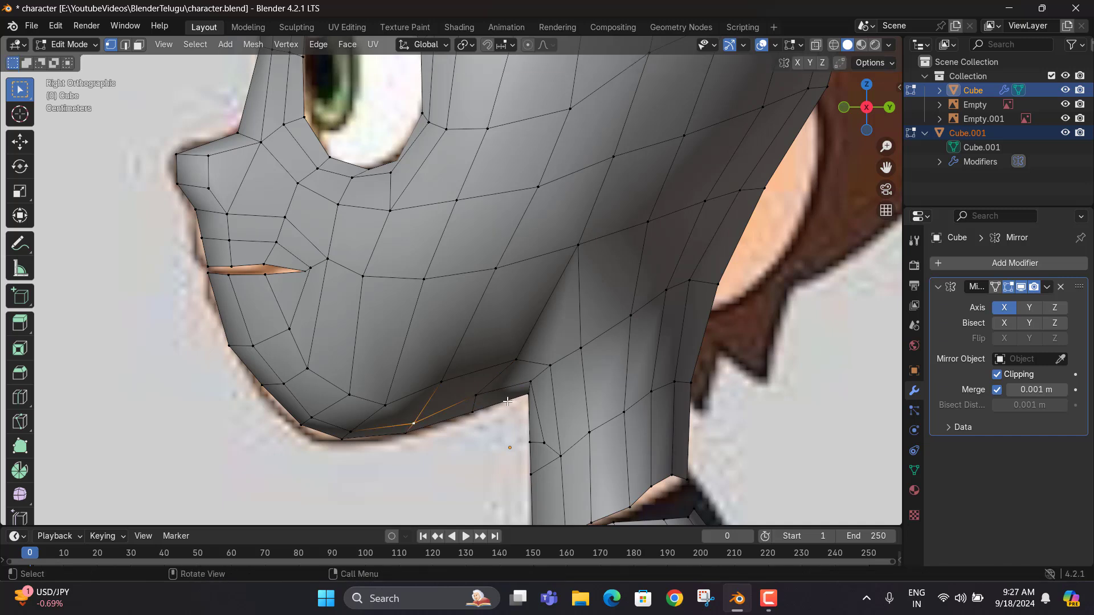
Lower the underside-jaw vertex nearest the neck by about 0.009 m along Z
click(481, 394)
key(g)
key(z)
click(501, 389)
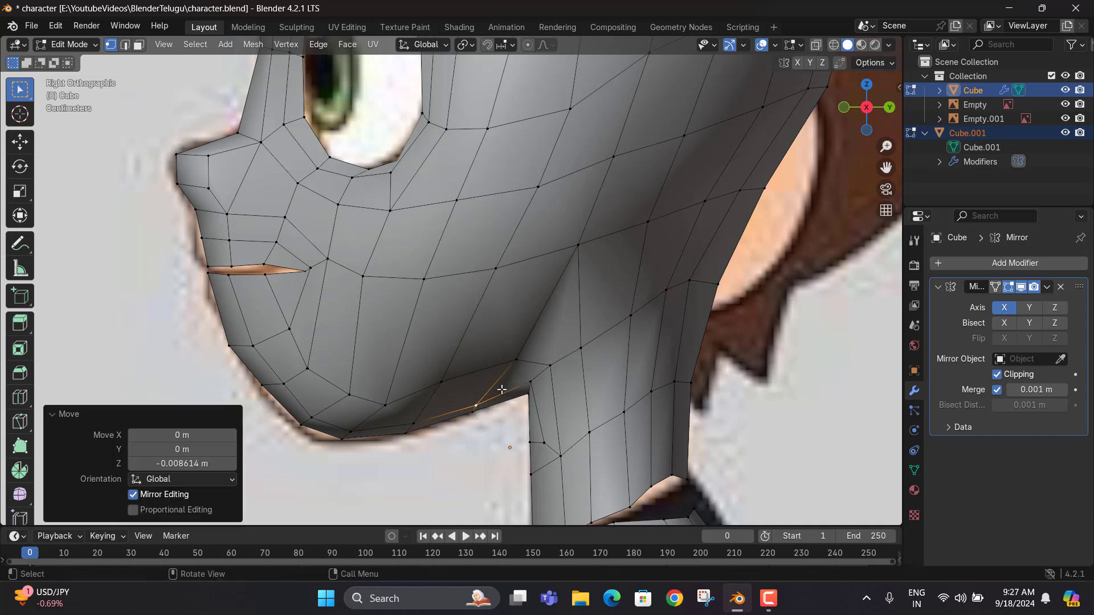
Lower two vertices of the jaw row above along Z, the one beside the neck by about 0.011 m
click(511, 363)
key(g)
key(z)
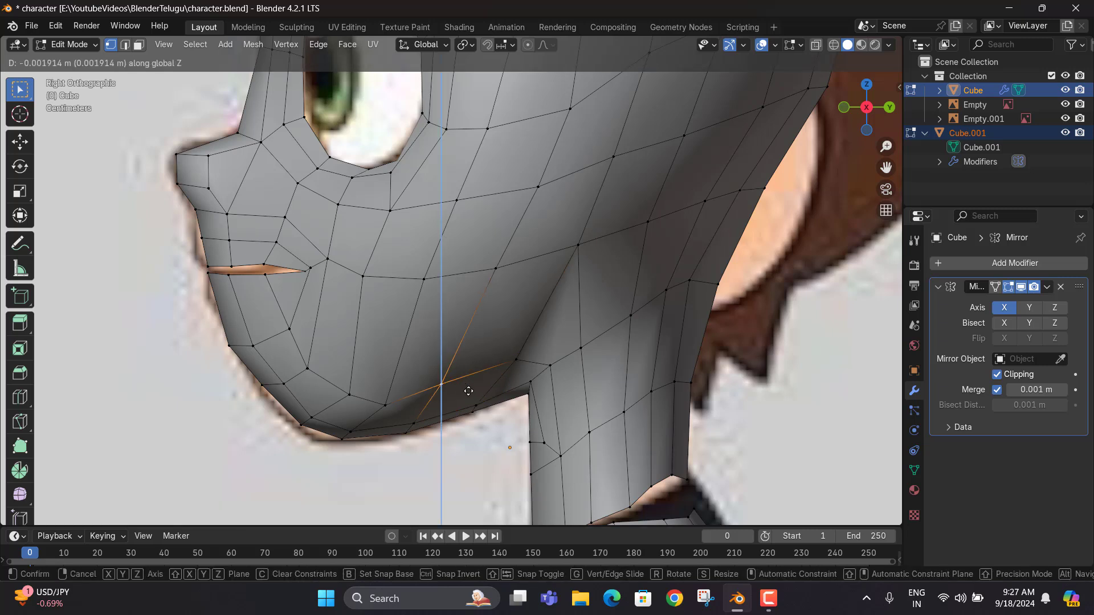
click(522, 370)
click(548, 366)
key(g)
key(z)
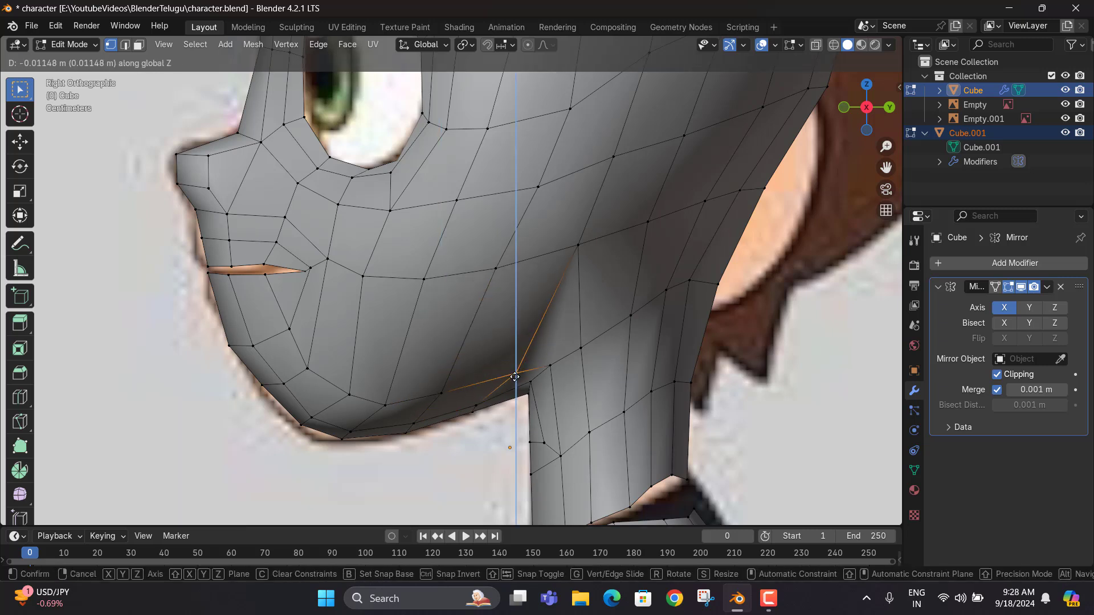
Lower the top vertex of the neck column behind the jaw by about 0.007 m along Z
click(548, 368)
key(g)
key(z)
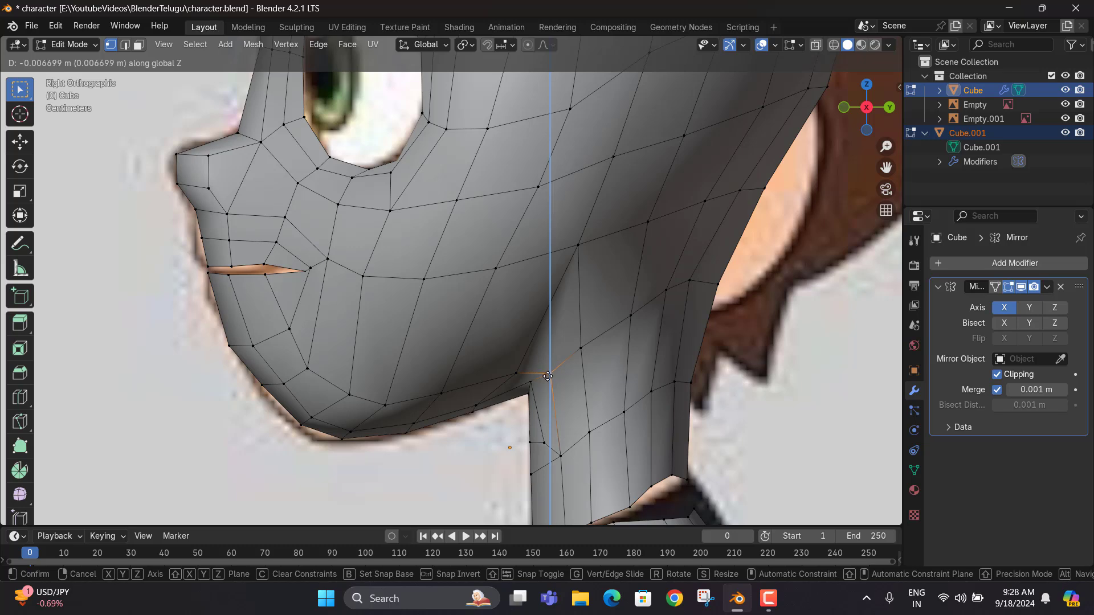
click(547, 376)
In the front view, select the outer jaw vertices below the ear through the mesh and move them -0.018 m in X and -0.041 m in Z
scroll(547, 376, down, 3)
middle_drag(548, 376, 688, 310)
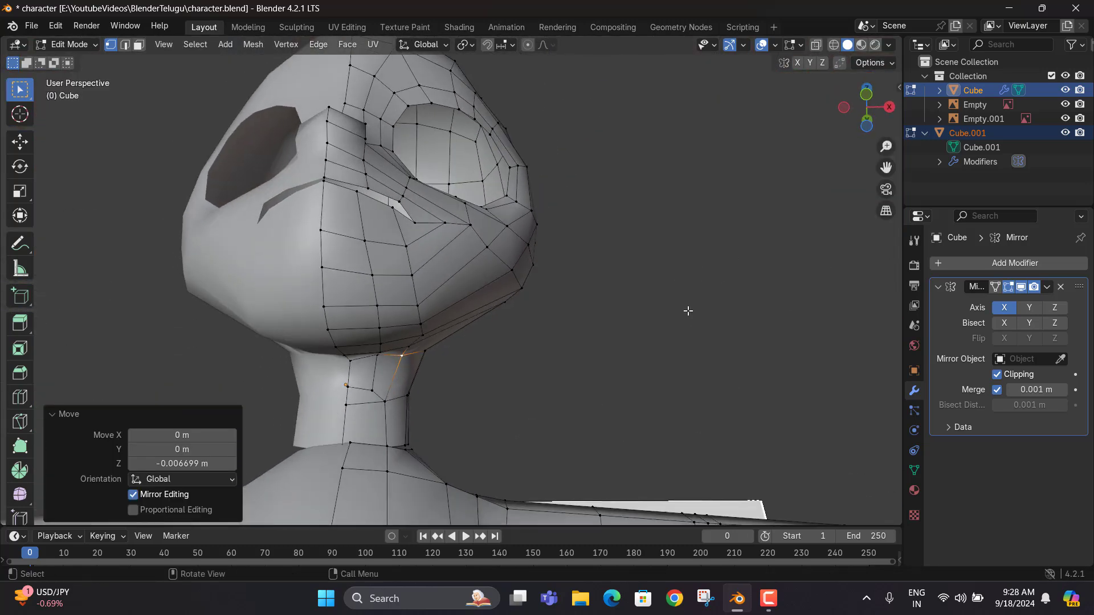
key(KP_1)
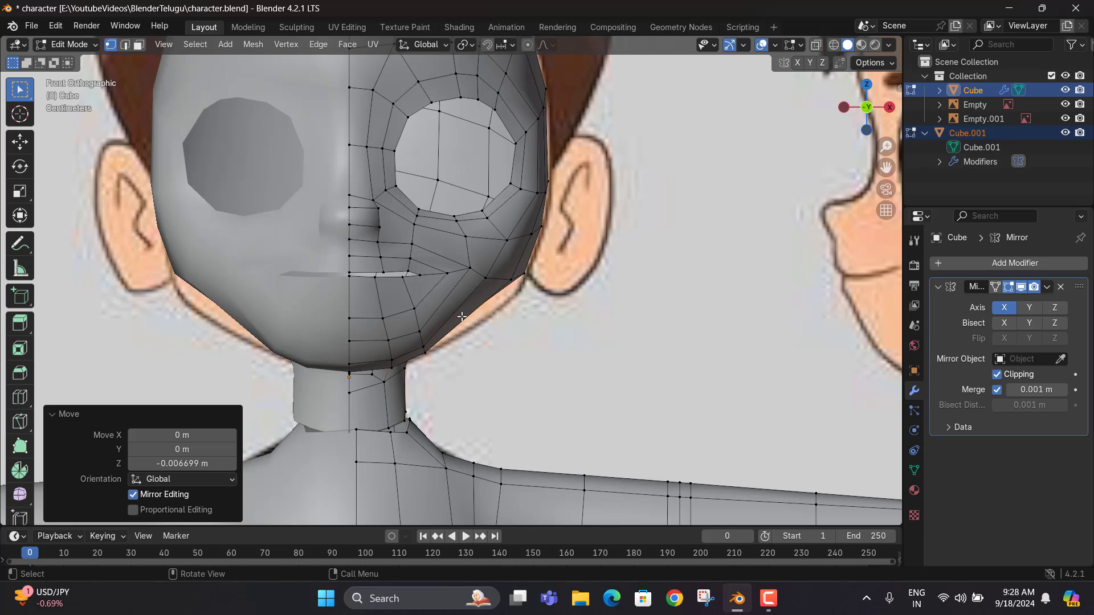
key(alt+z)
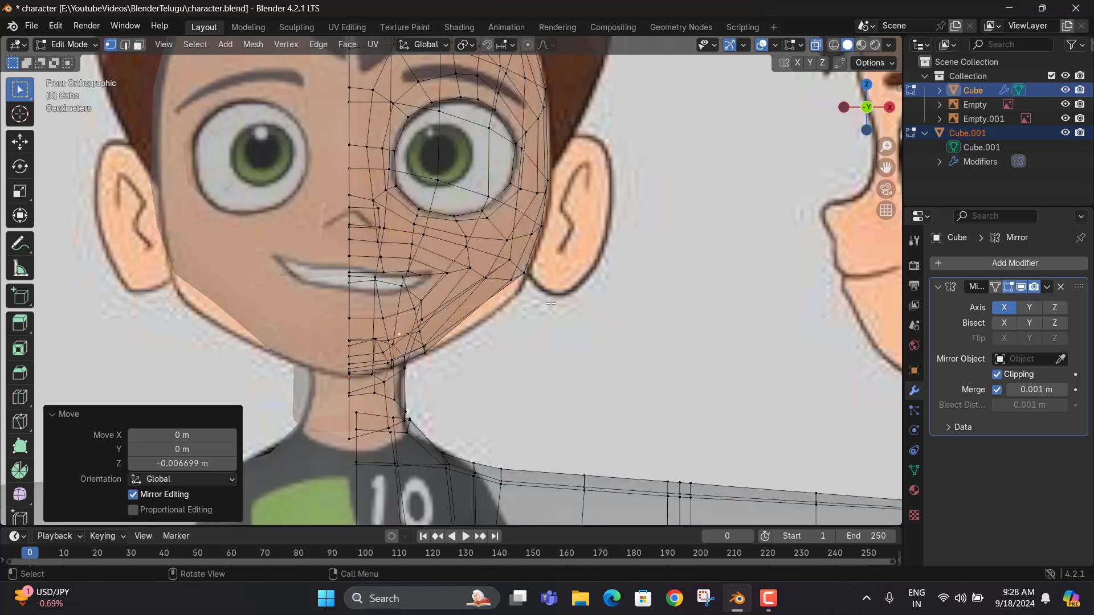
drag(550, 311, 480, 258)
key(g)
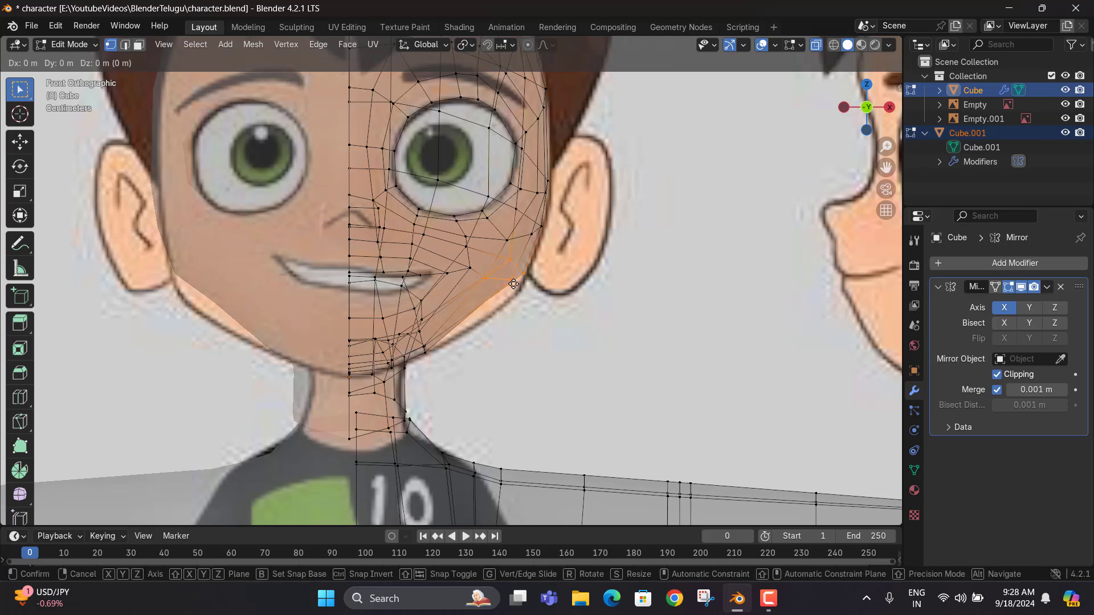
click(501, 301)
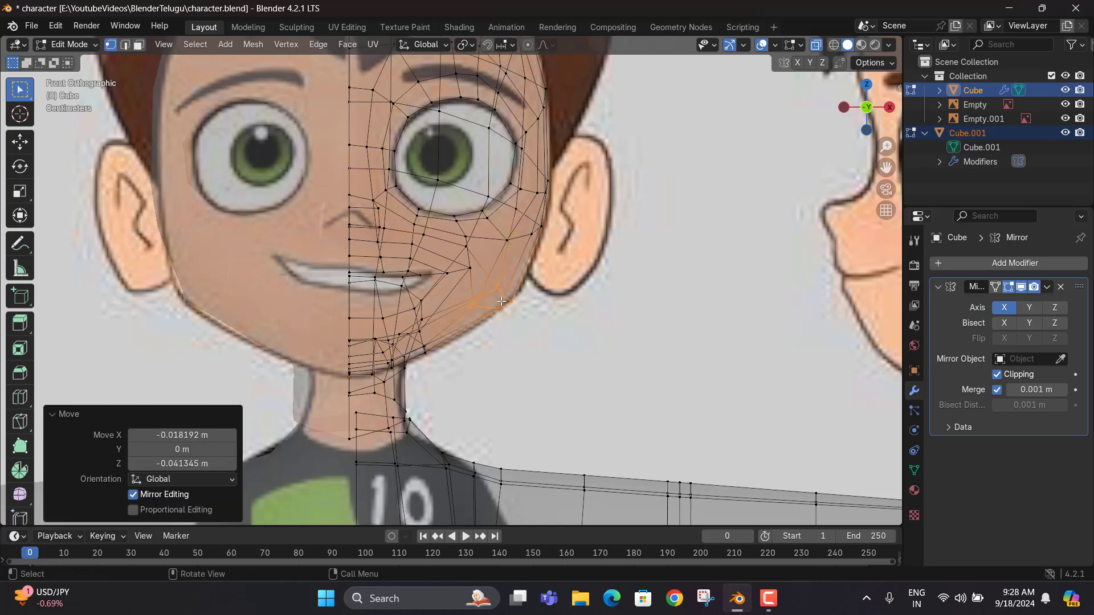
Move the cheek vertex farther out from the mouth corner about -0.004 m in X and -0.024 m in Z
key(alt+z)
scroll(479, 269, up, 3)
click(479, 264)
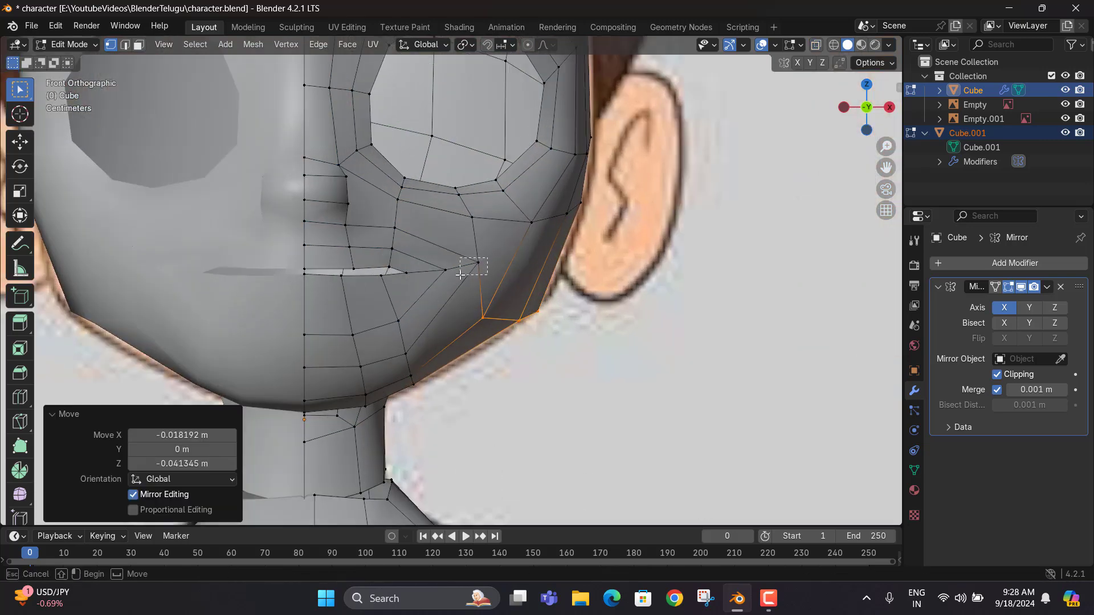
key(g)
click(489, 303)
Move the vertex just beside the mouth corner about -0.006 m in X and -0.011 m in Z
click(446, 269)
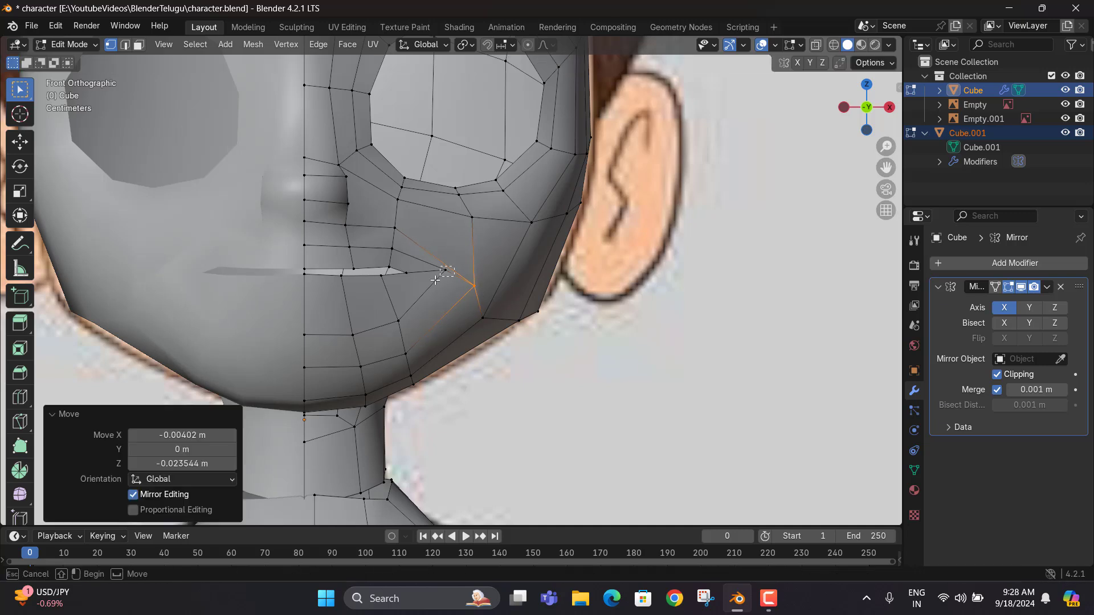
key(g)
click(411, 273)
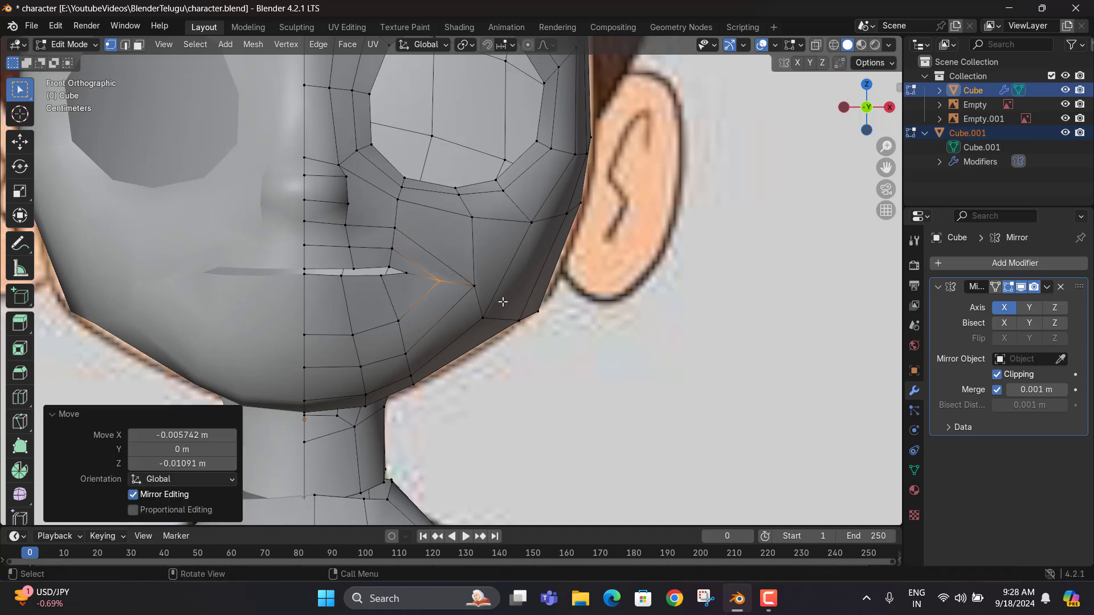
Move the outer jaw vertices below the ear about 0.025 m in X and 0.031 m in Z
click(538, 311)
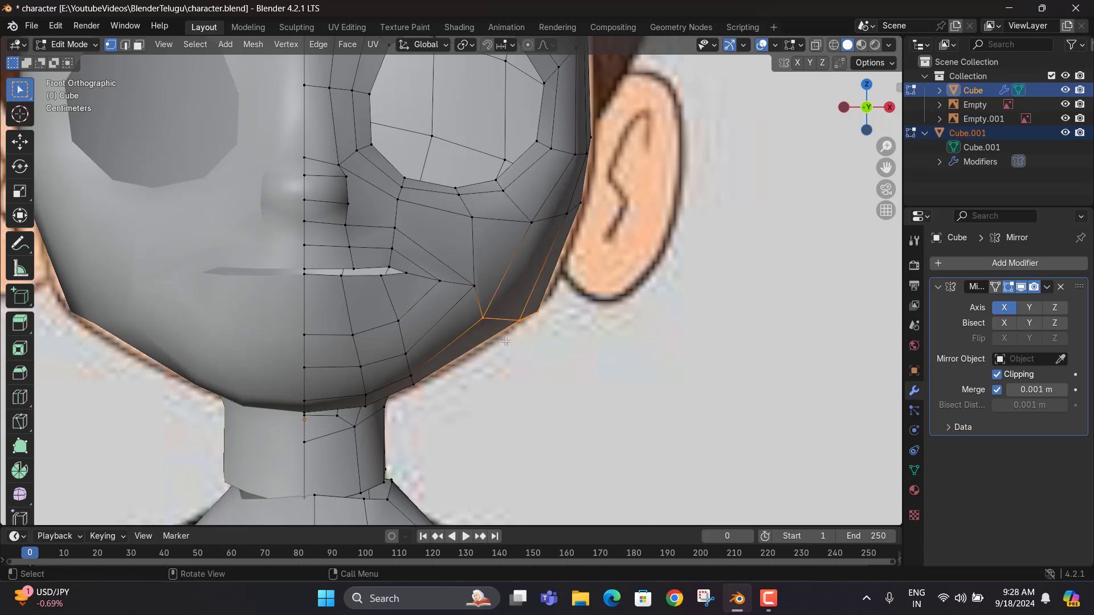
key(g)
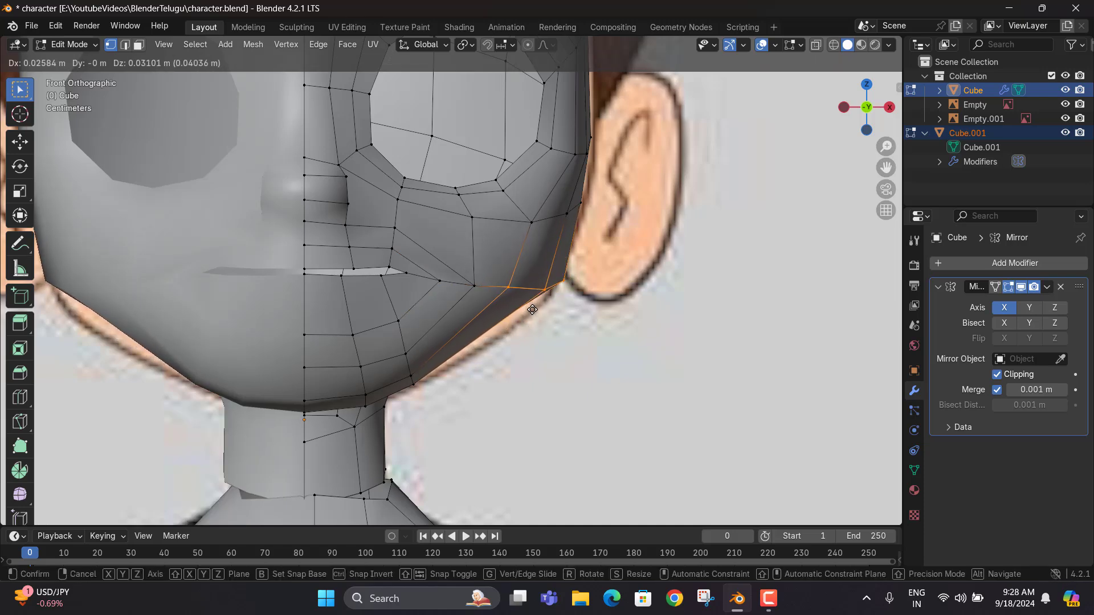
click(537, 312)
Try to add a centred loop cut across the lower cheek from the mouth corner to the jaw
scroll(483, 303, down, 2)
scroll(482, 303, up, 3)
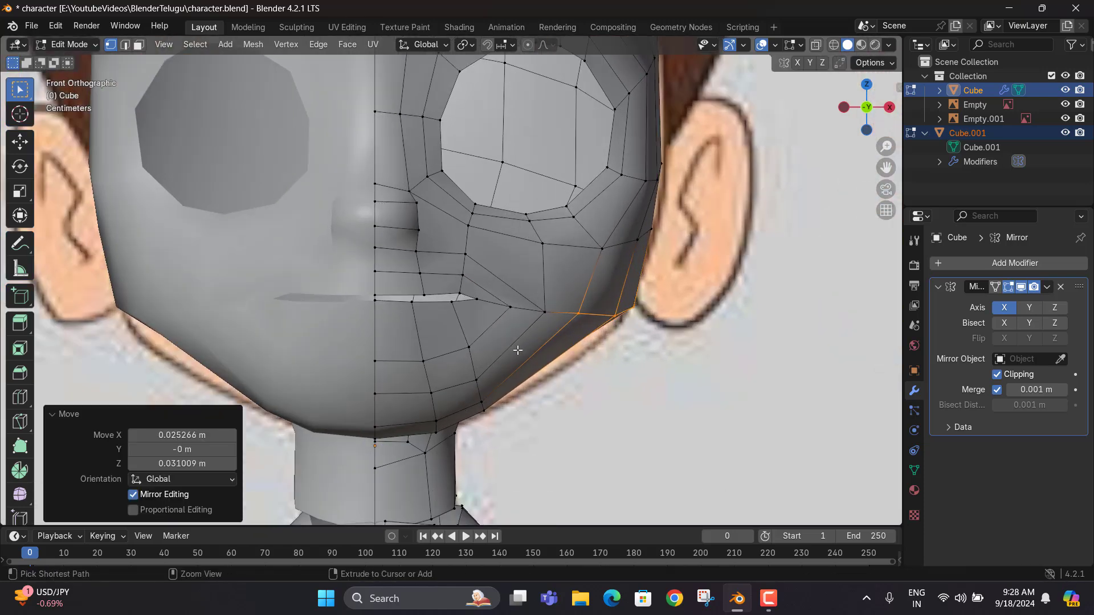
key(ctrl+r)
click(515, 350)
right_click(515, 350)
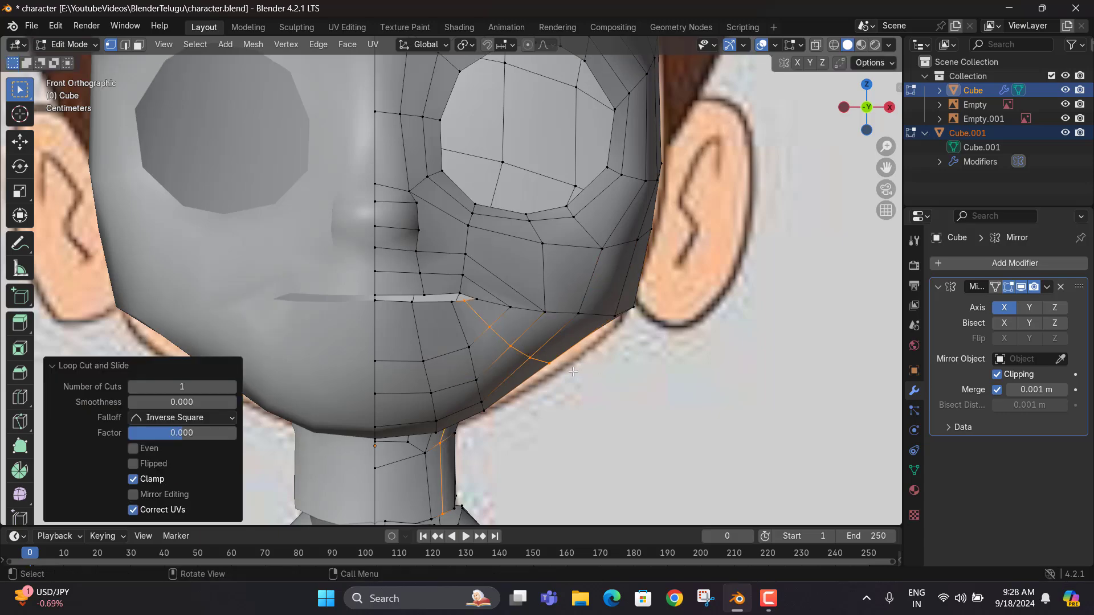
Raise the vertex behind the jaw, where cheek and neck meet, by about 0.037 m along Z
middle_drag(573, 371, 506, 323)
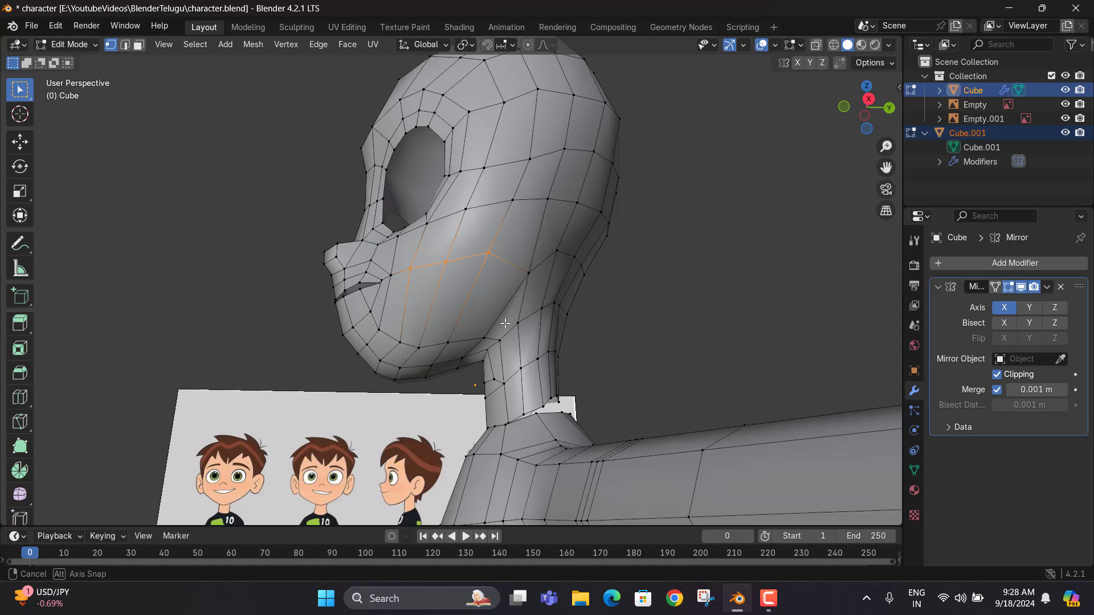
click(526, 275)
key(g)
key(z)
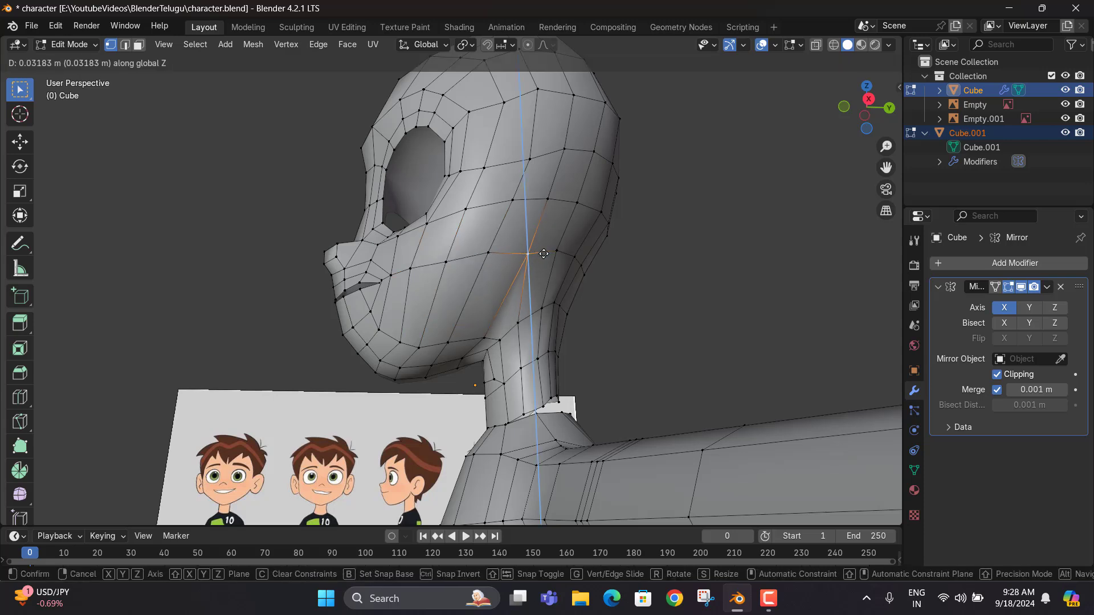
click(546, 251)
middle_drag(547, 251, 520, 317)
scroll(520, 316, up, 4)
middle_drag(573, 349, 561, 348)
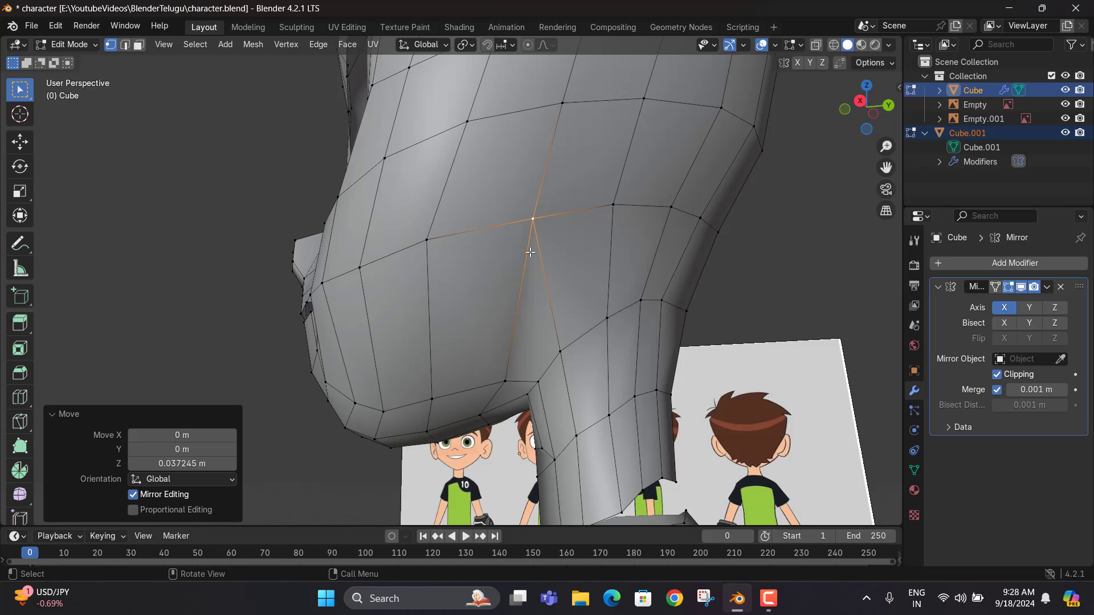
middle_drag(530, 251, 510, 310)
key(ctrl+r)
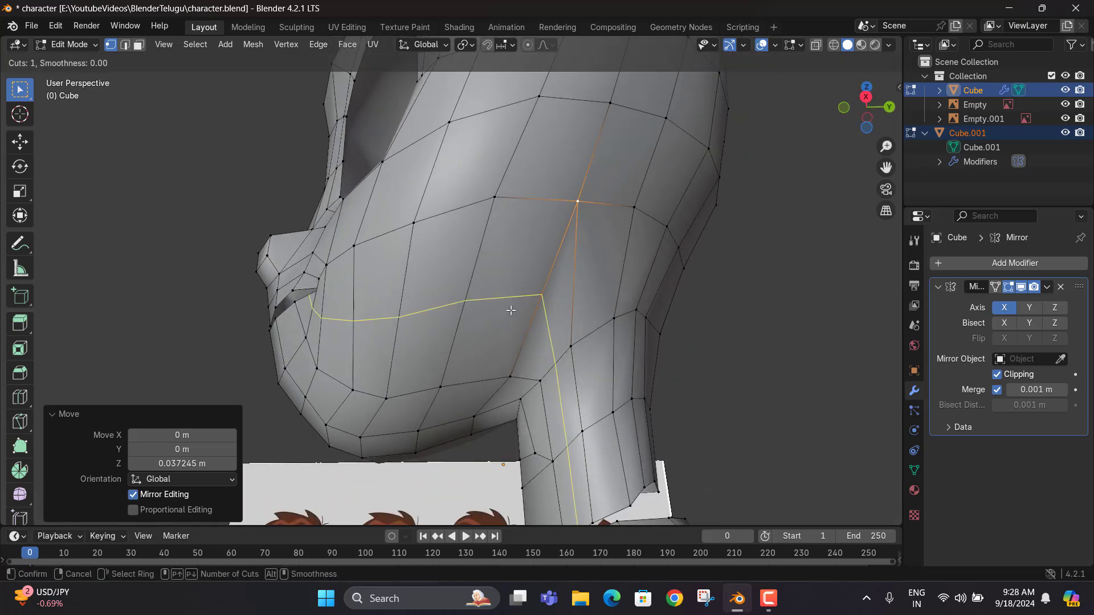
key(Escape)
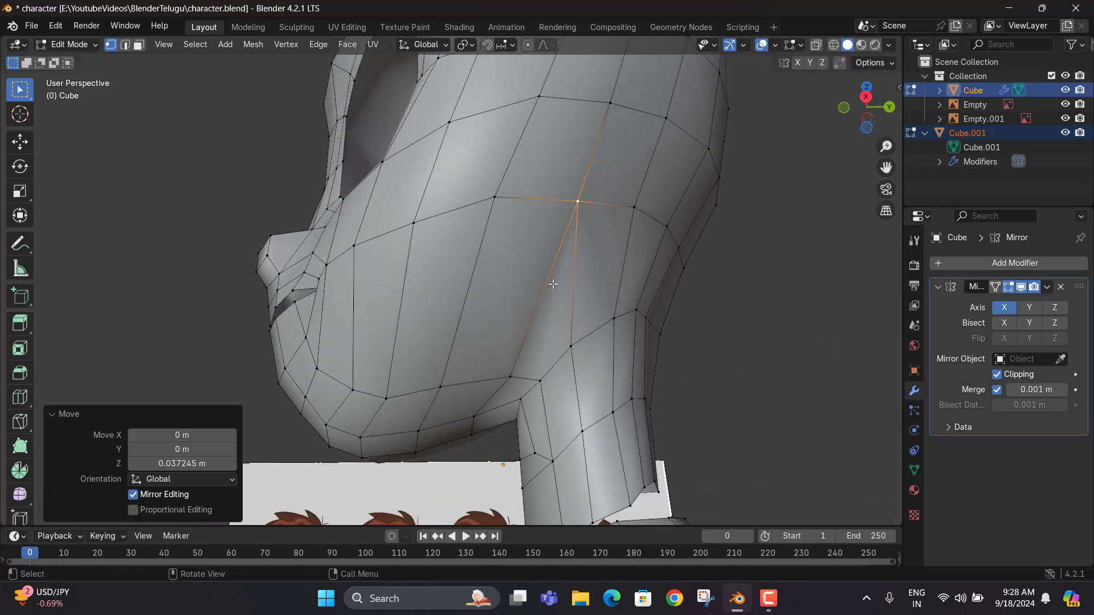
Dissolve the edge running from the raised vertex behind the jaw down to the neck
key(2)
right_click(570, 277)
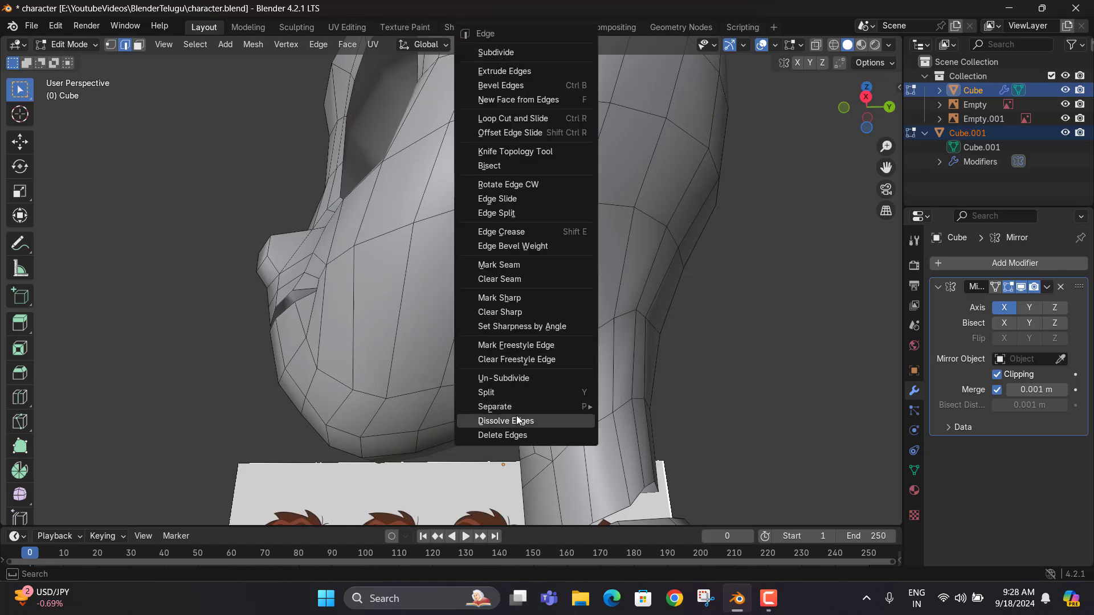
click(463, 421)
Add one centred loop cut across the lower cheek from the mouth corner to the back of the jaw
key(ctrl+r)
click(535, 299)
right_click(586, 301)
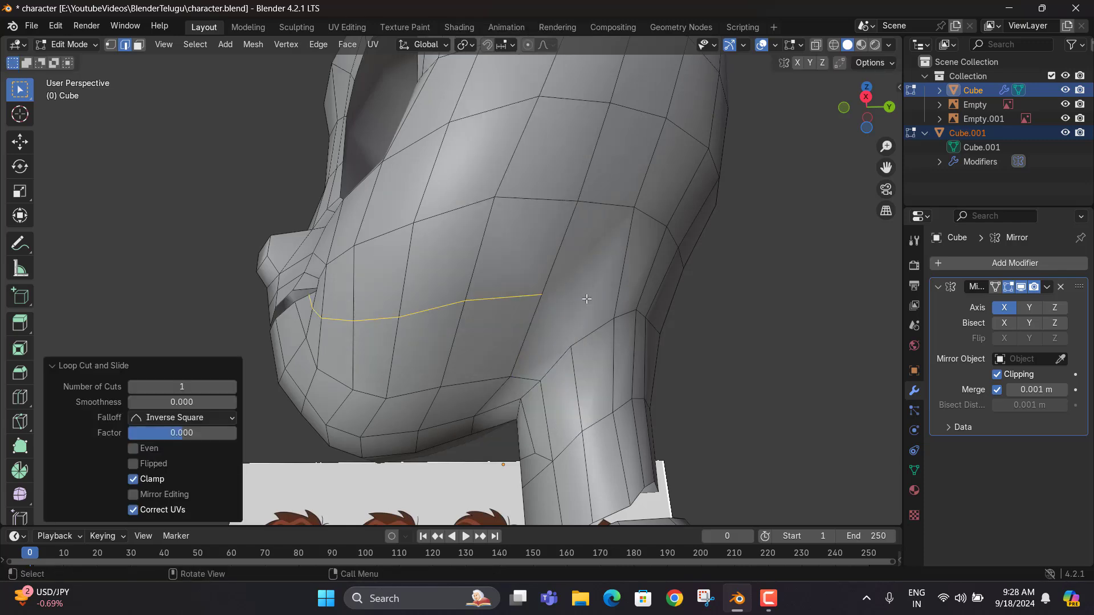
Cut an edge with the Knife tool from the rear end of the cheek loop to the nearest neck vertex
middle_drag(586, 300, 675, 312)
middle_drag(367, 330, 442, 360)
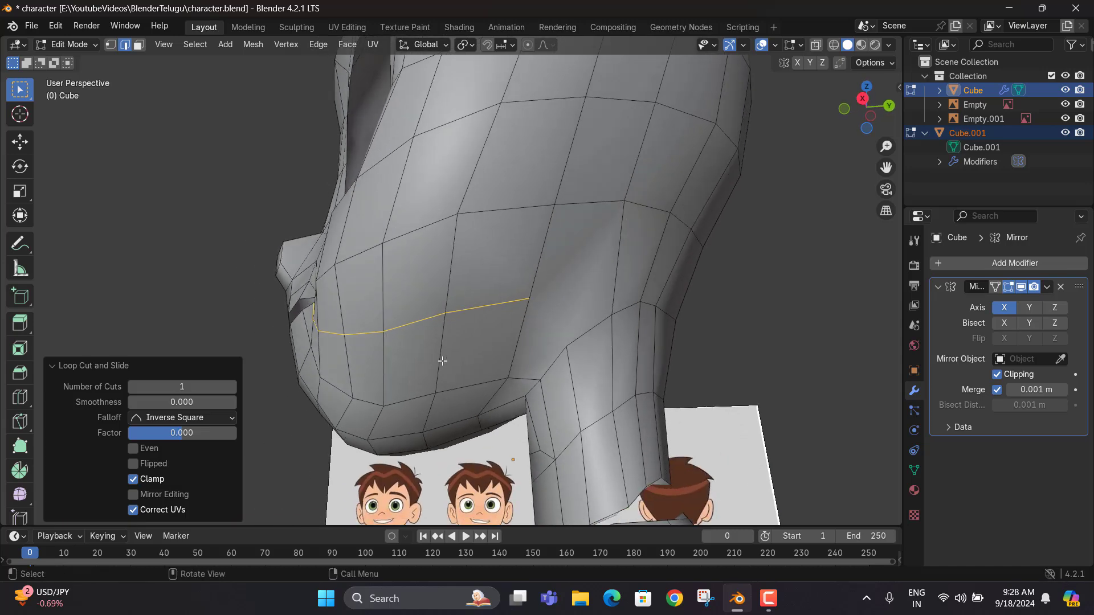
key(1)
key(k)
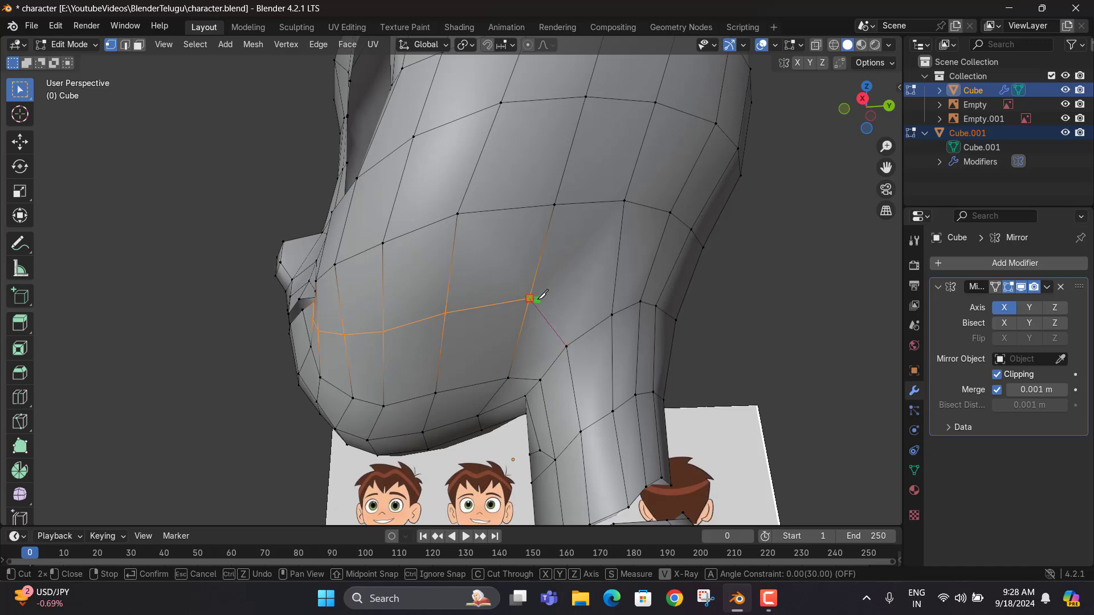
In the front view, select the new loop's outer vertices through the mesh and move them about 0.013 m in X and -0.007 m in Z
middle_drag(542, 295, 517, 326)
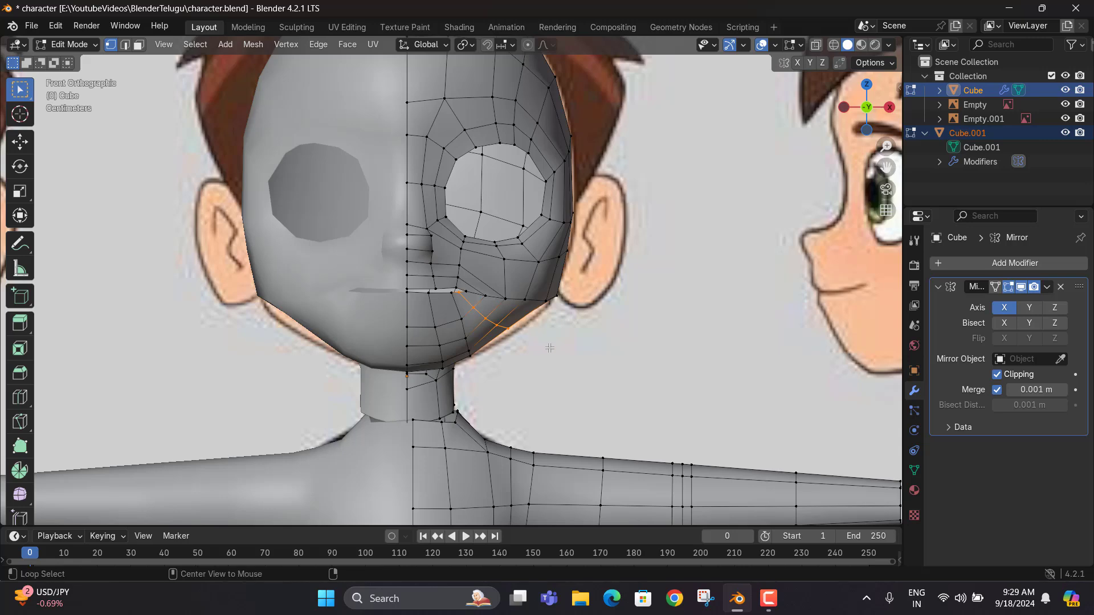
key(alt+z)
key(alt+z)
scroll(554, 359, up, 4)
key(alt+z)
drag(608, 408, 518, 342)
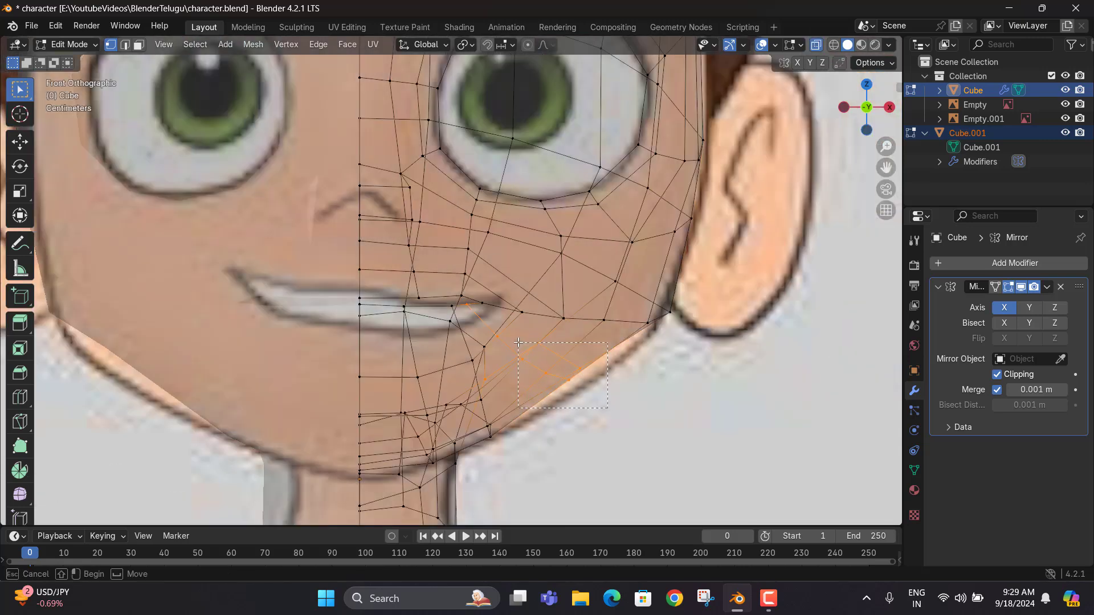
key(g)
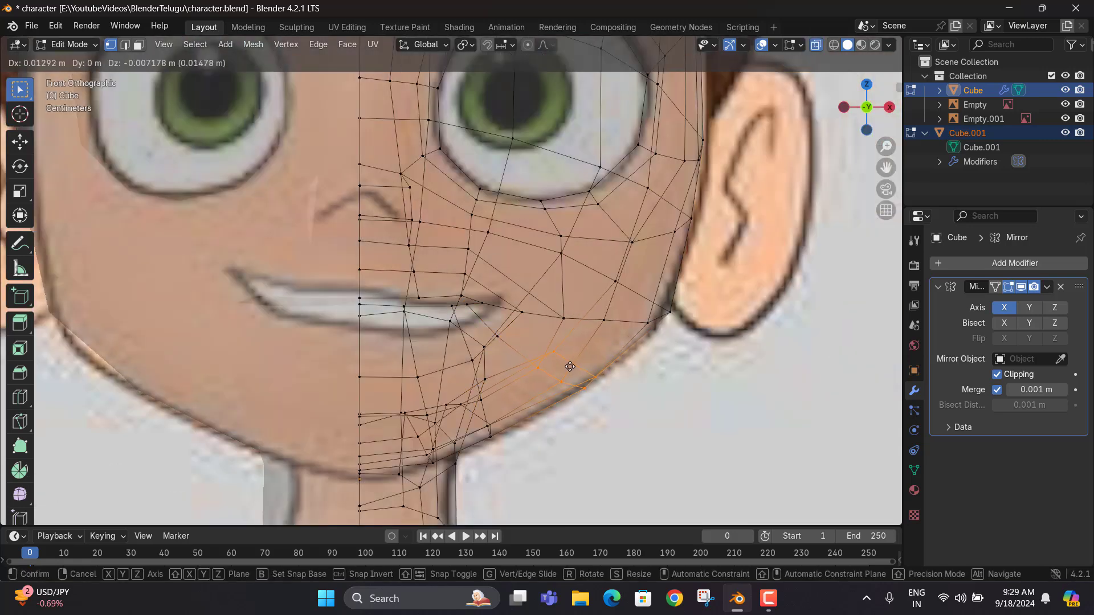
click(569, 366)
Move a single outer jaw vertex of the new loop about 0.002 m along X
key(g)
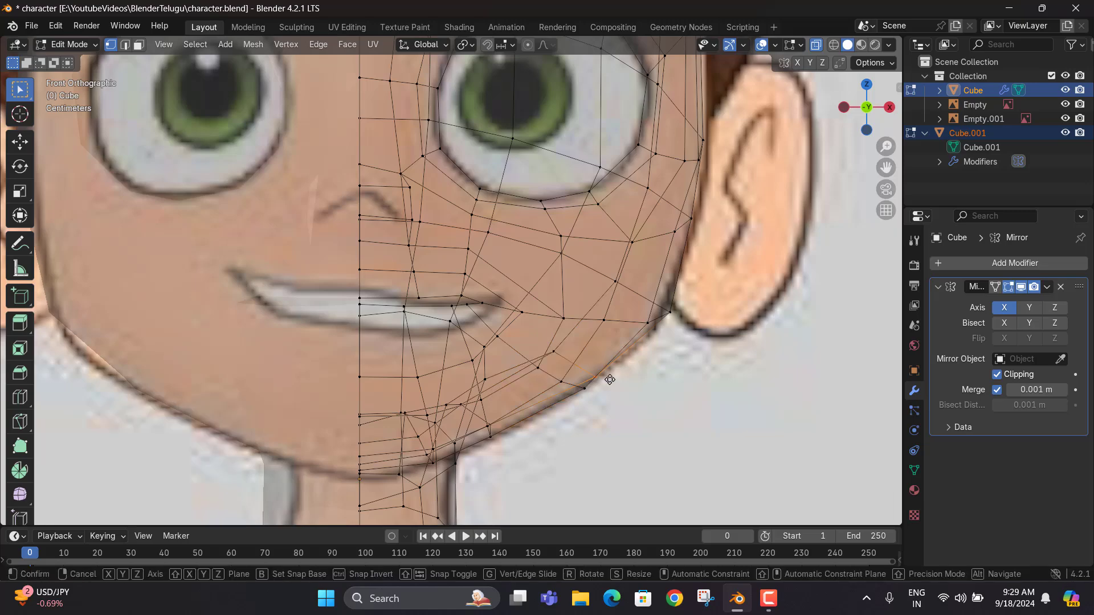
key(x)
click(596, 380)
Add one centred vertical loop cut up the side of the head, starting above the junction of jaw and neck
middle_drag(595, 380, 558, 350)
scroll(463, 295, up, 3)
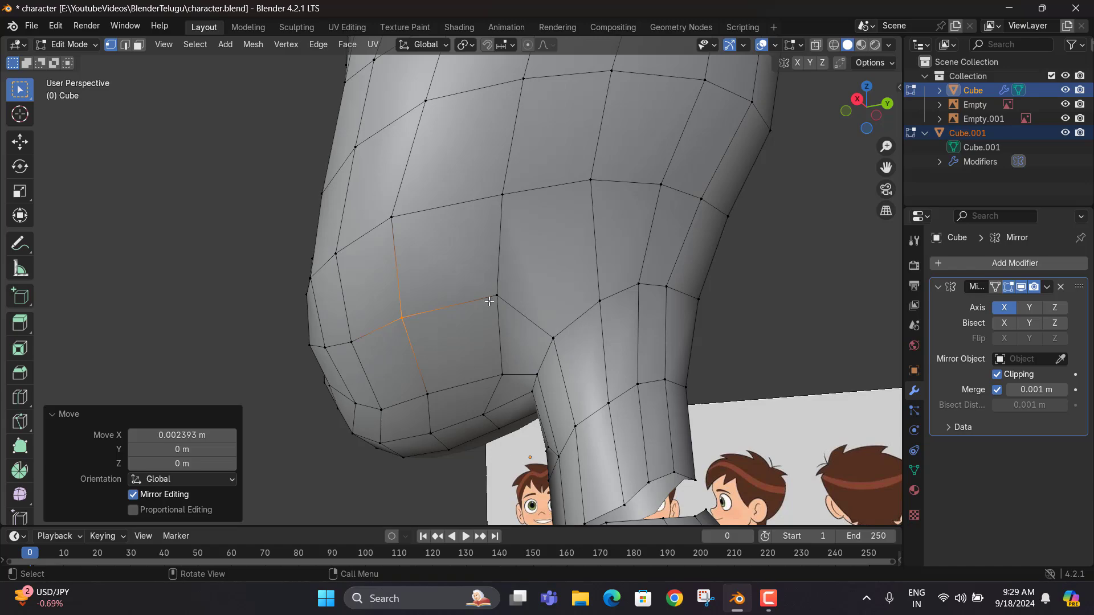
middle_drag(489, 301, 503, 324)
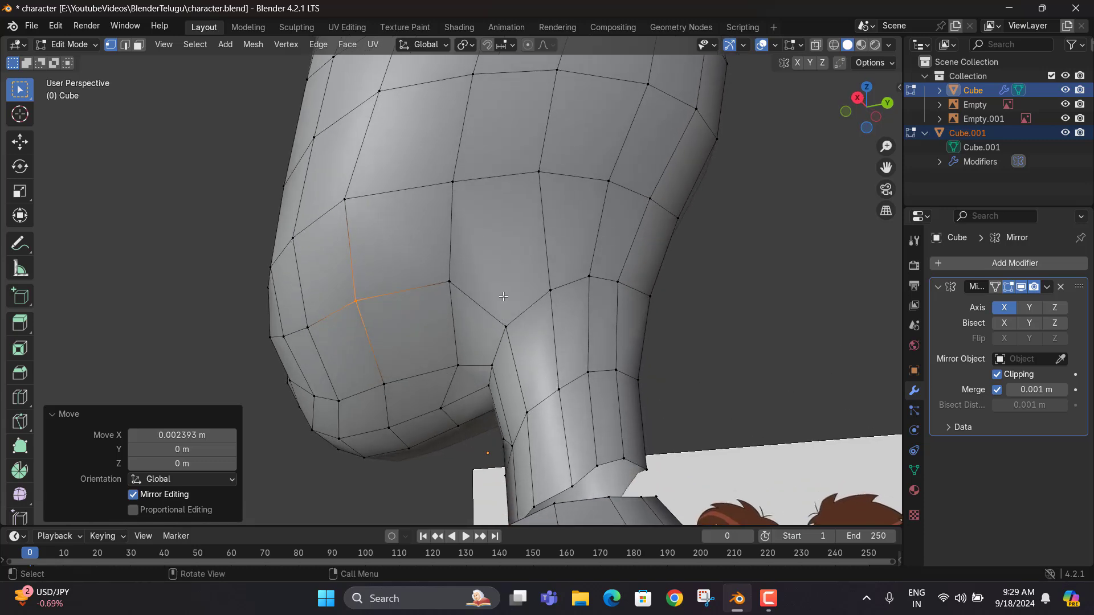
scroll(507, 207, down, 4)
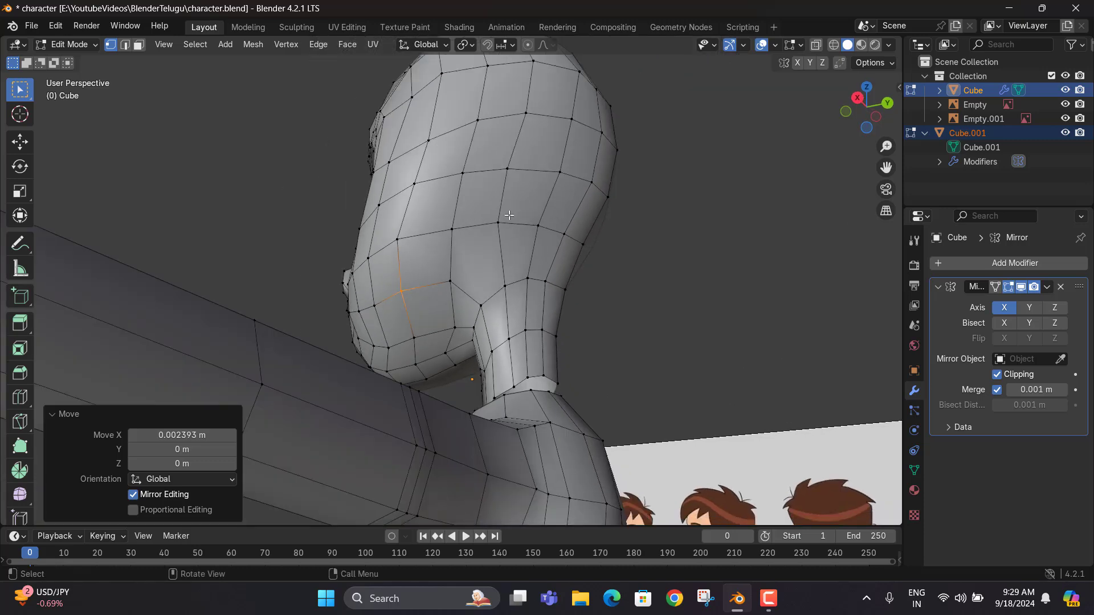
middle_drag(507, 217, 463, 279)
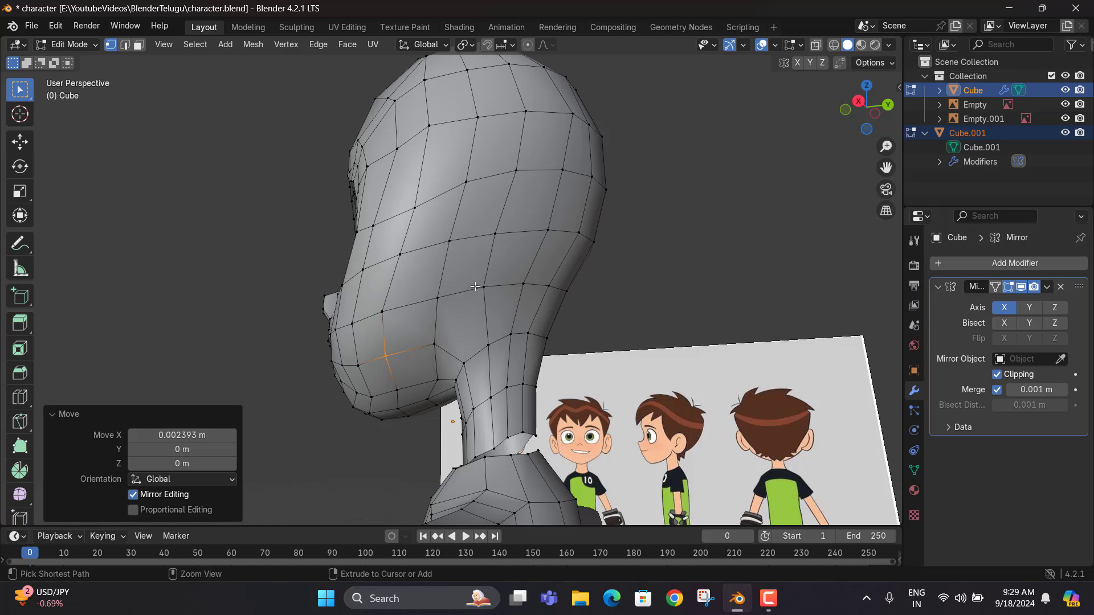
key(ctrl+r)
click(468, 288)
right_click(467, 287)
Extend the vertical loop with a Knife cut from its lower end to the top vertex of the neck
scroll(477, 296, up, 2)
key(k)
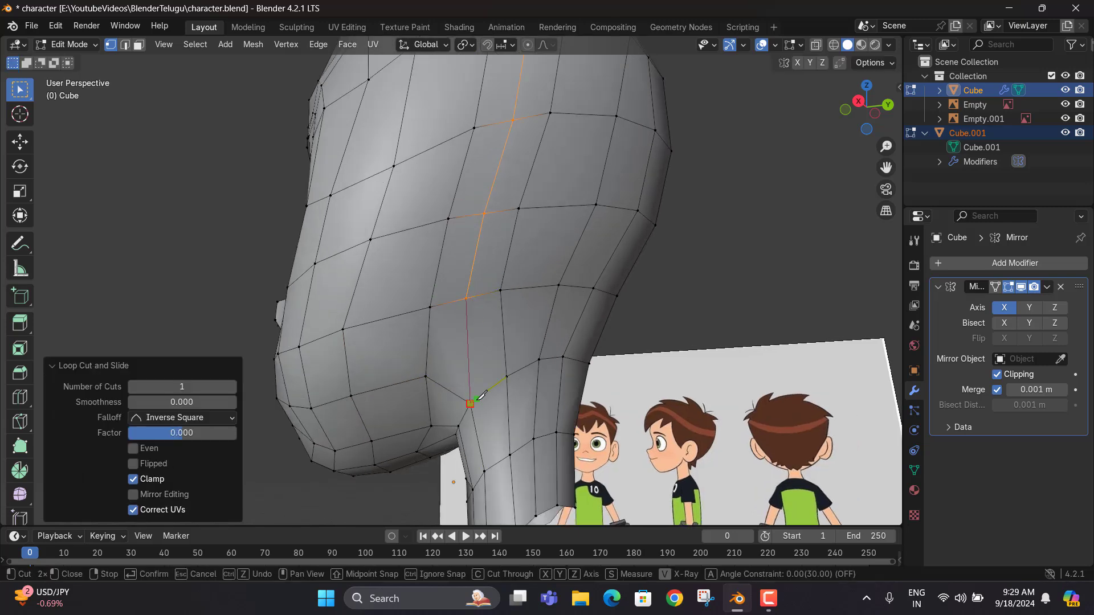
key(Return)
Examine the side topology and compare the head's shape with the front reference in Object Mode
middle_drag(482, 394, 427, 401)
middle_drag(449, 359, 487, 318)
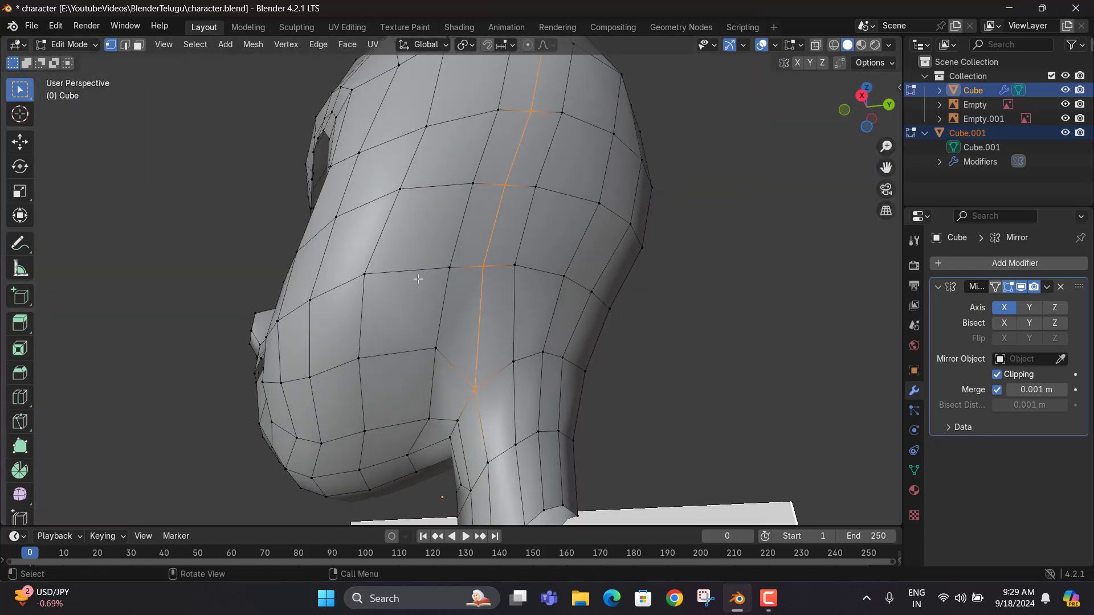
middle_drag(453, 411, 514, 343)
key(Tab)
key(KP_1)
scroll(497, 341, up, 5)
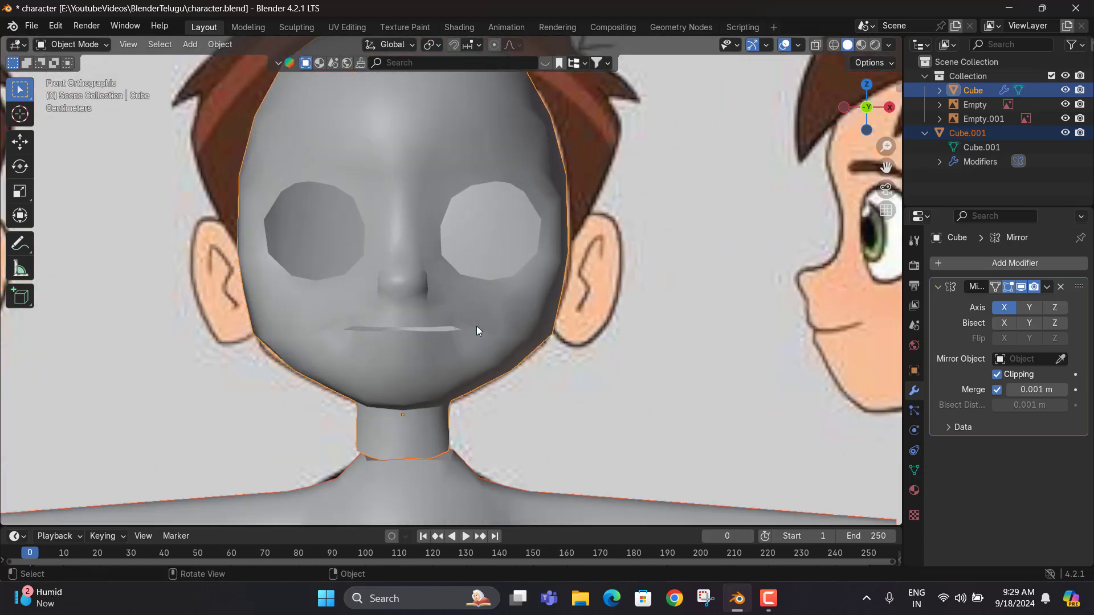
key(Tab)
Select the jaw vertices below the ear through the mesh and move them about -0.003 m in X and -0.002 m in Z
scroll(500, 334, up, 4)
key(alt+z)
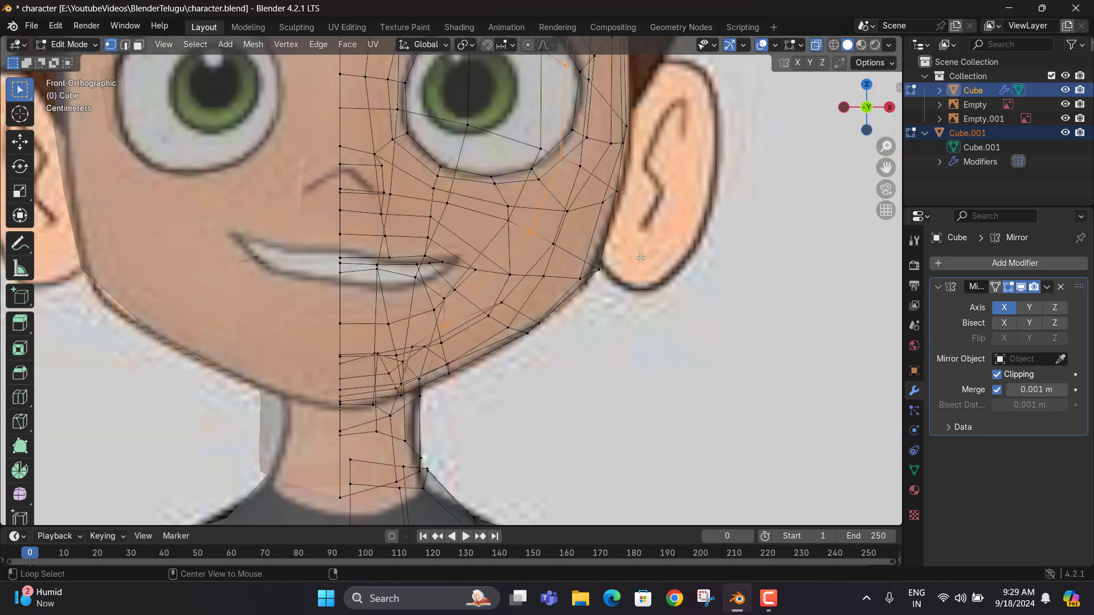
drag(629, 235, 544, 288)
key(alt+z)
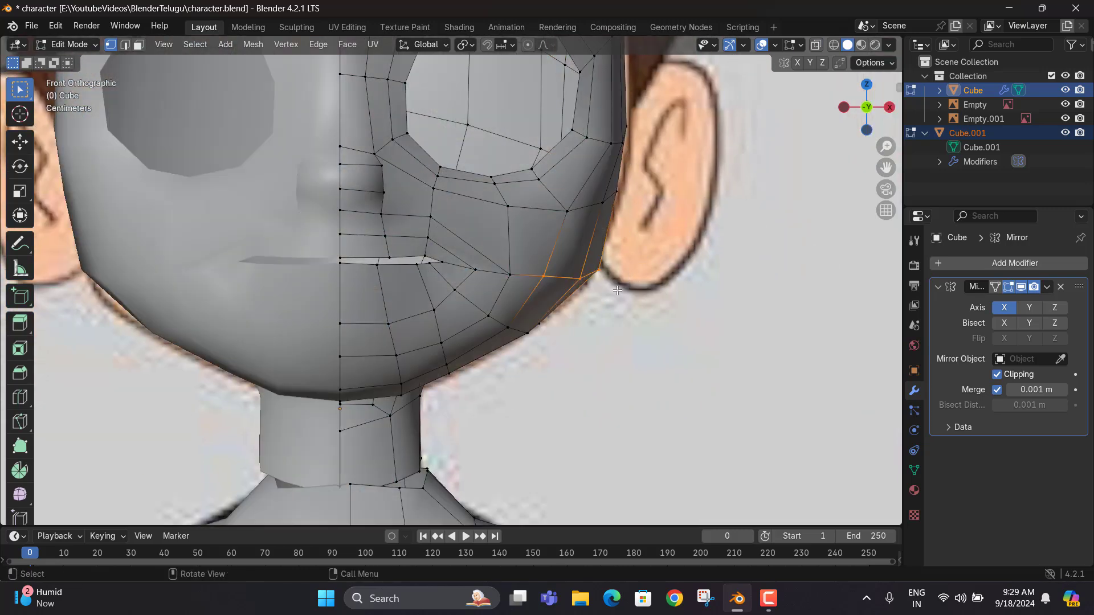
key(g)
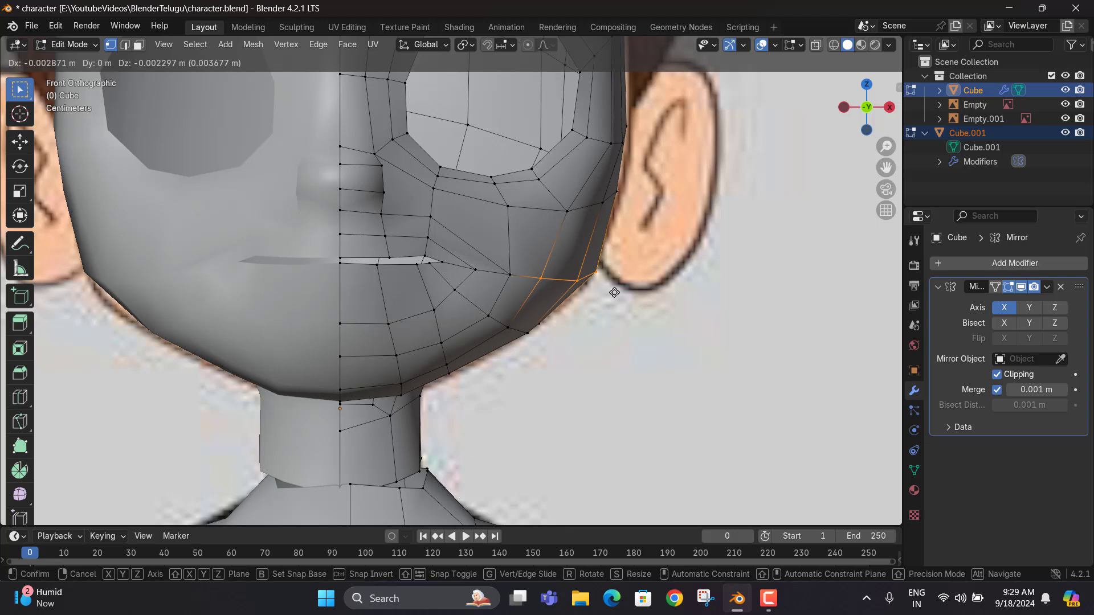
click(614, 293)
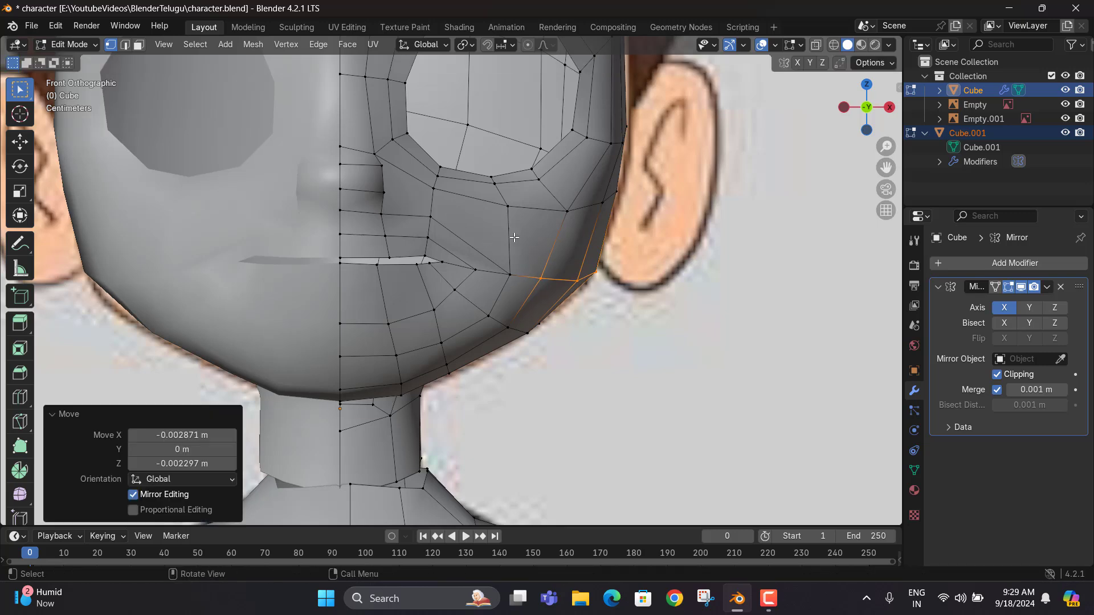
Move the cheek vertex beside the upper lip about 0.004 m in X and 0.006 m in Z, and the one below it 0.001 m and 0.009 m
click(430, 217)
key(g)
click(461, 253)
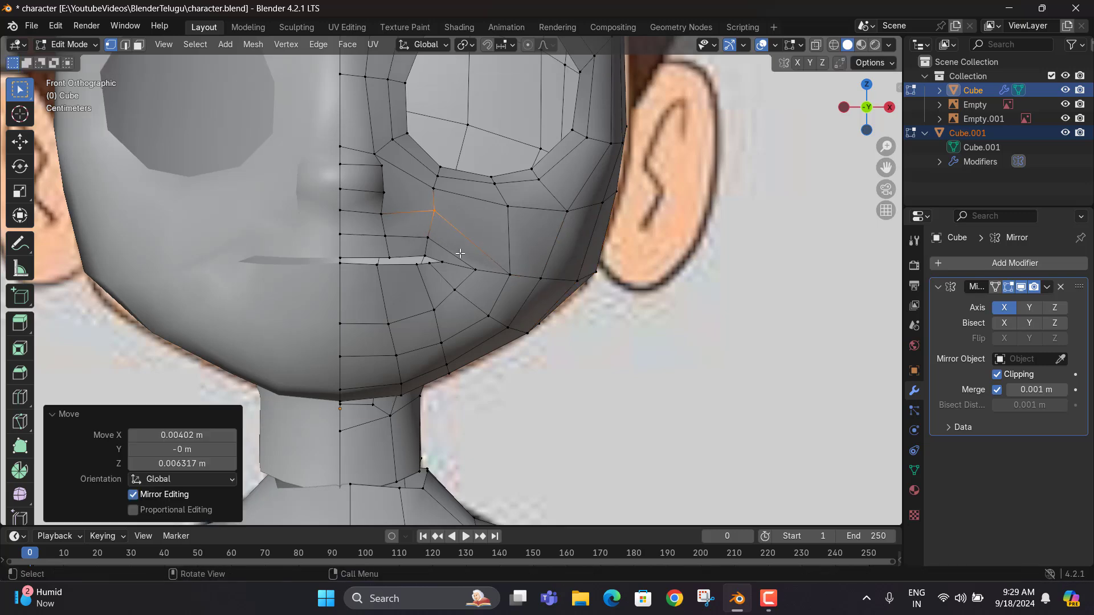
key(g)
click(414, 234)
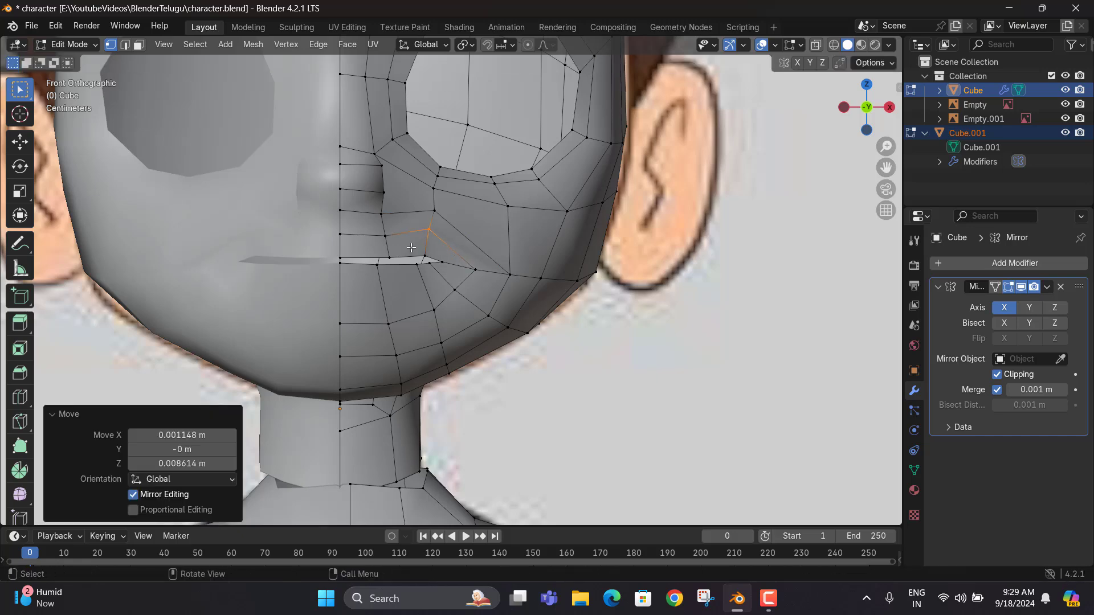
Move the middle vertex of the upper lip's edge along X toward the face's centre line
scroll(399, 256, up, 3)
click(324, 231)
key(g)
key(x)
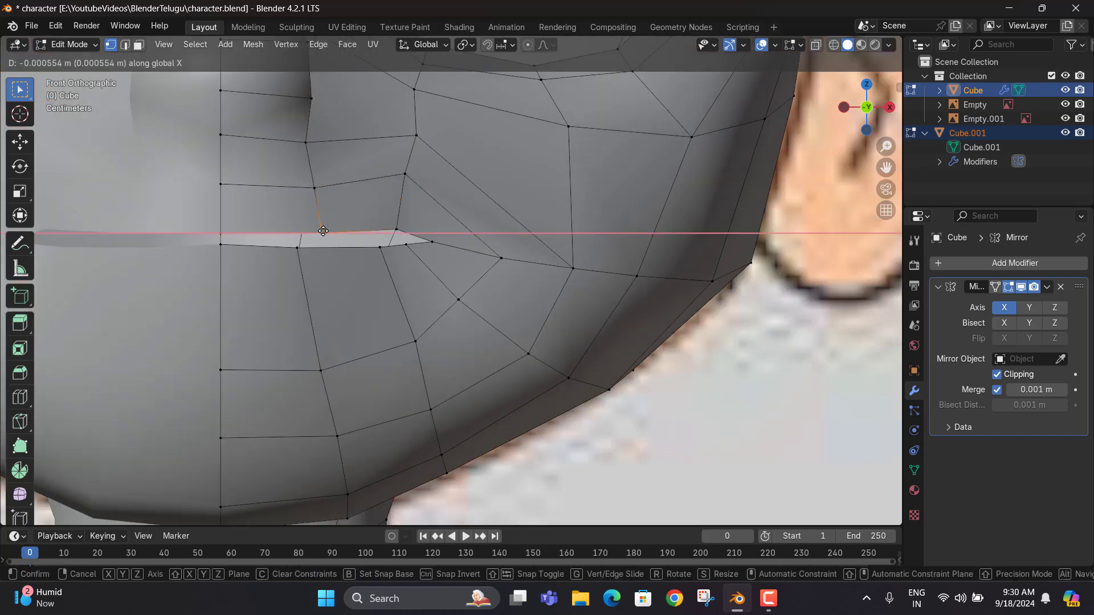
right_click(323, 231)
key(g)
key(x)
click(302, 235)
Move the vertex above the middle of the upper lip about -0.010 m in X and raise it slightly along Z
click(310, 187)
key(g)
key(x)
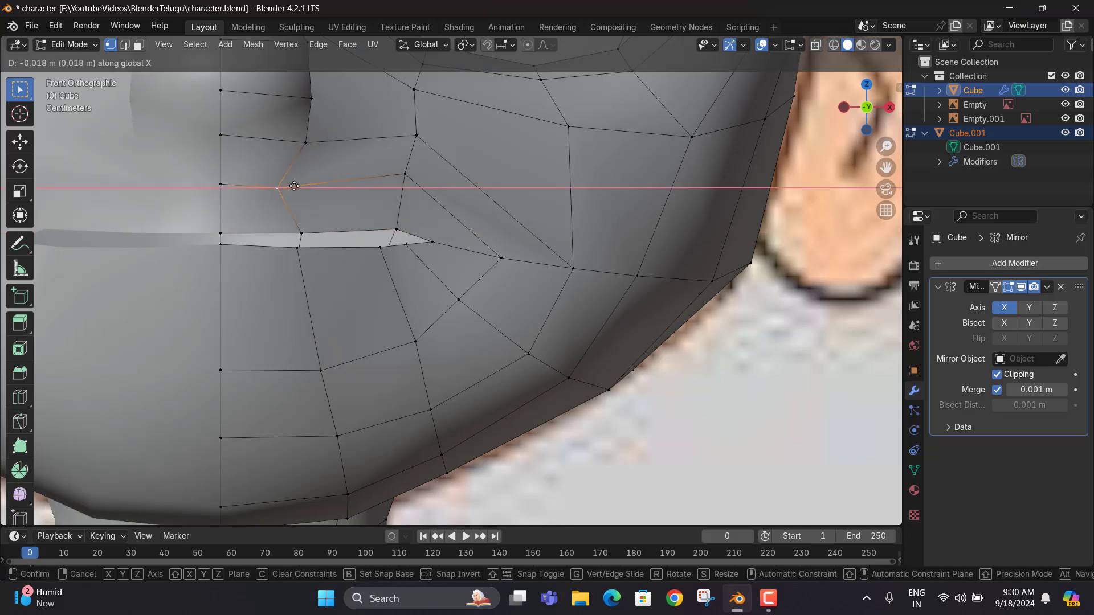
click(311, 186)
key(g)
key(z)
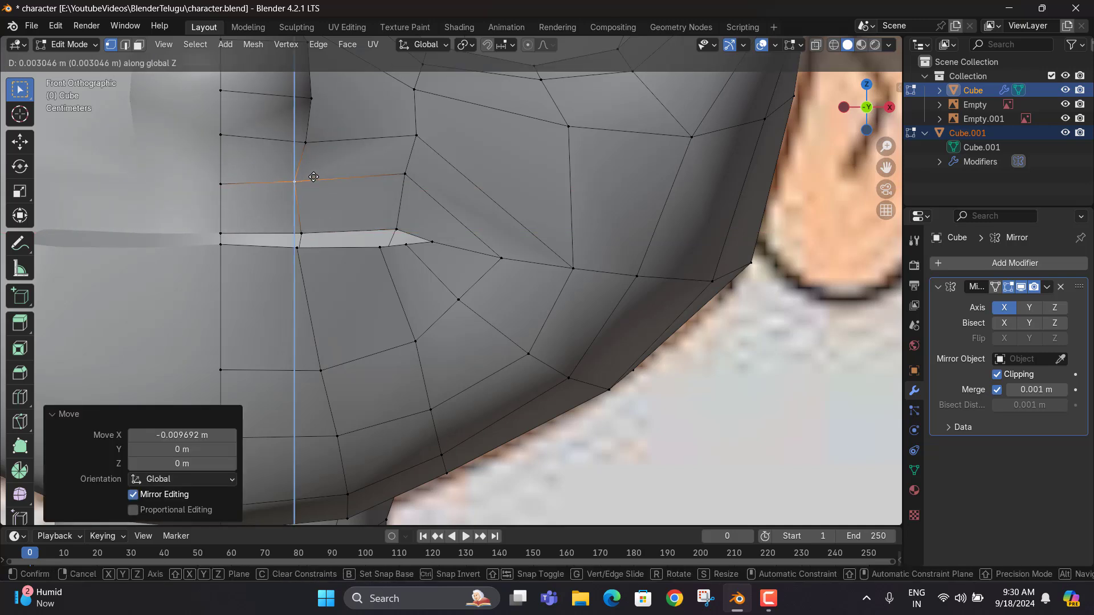
click(314, 172)
Raise the vertex just below the side of the nose along Z
click(308, 143)
key(g)
key(z)
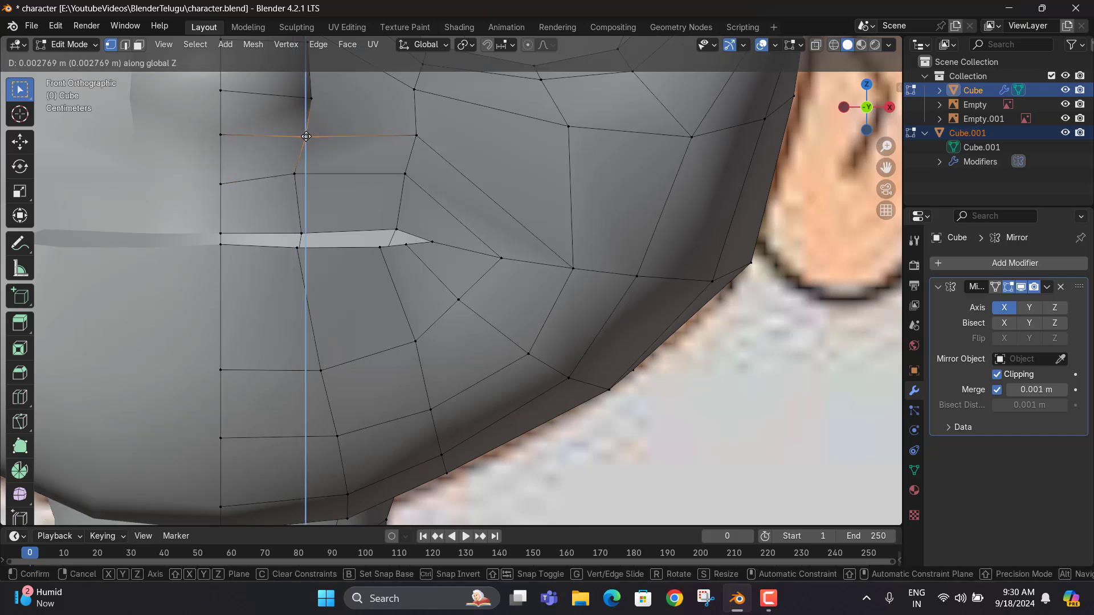
click(305, 129)
Move the outer vertex below the lower lip about -0.016 m in X and the inner one beside it about -0.018 m
click(419, 342)
shift+middle_drag(419, 341, 523, 318)
key(g)
key(x)
click(510, 345)
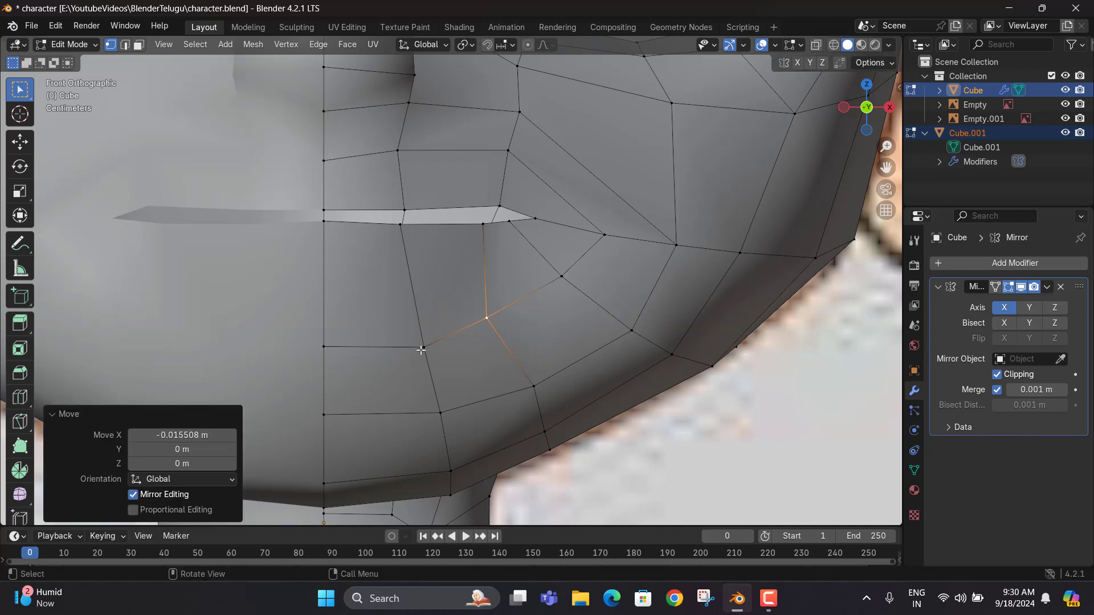
click(422, 348)
key(g)
key(x)
click(394, 358)
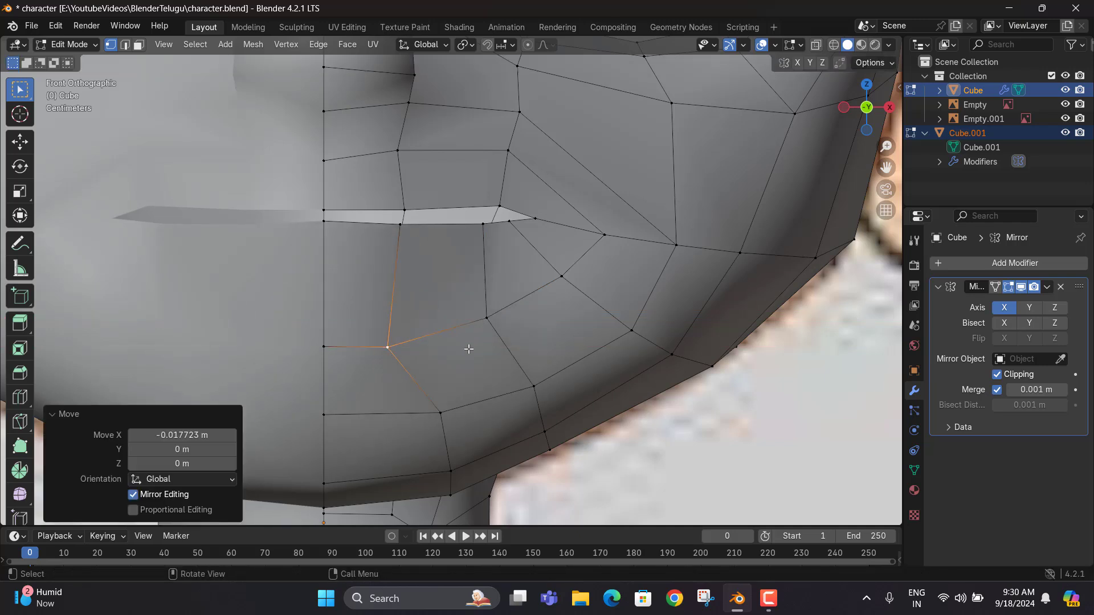
Shift the outer vertex below the lower lip another -0.007 m in X and the inner one about 0.005 m back outward
click(484, 319)
key(g)
key(x)
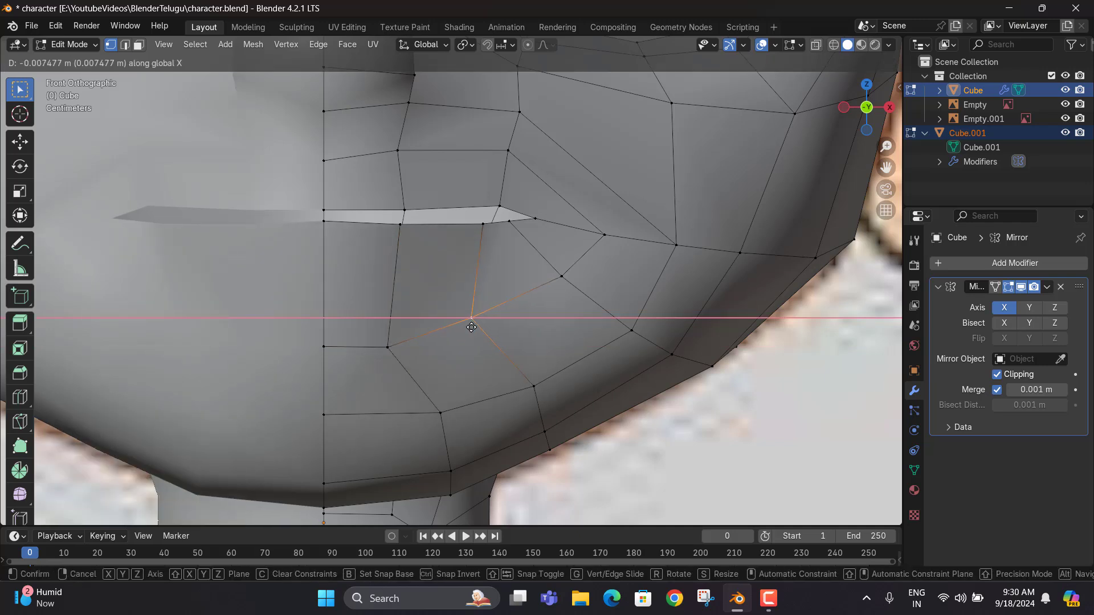
click(397, 347)
click(398, 347)
key(g)
key(x)
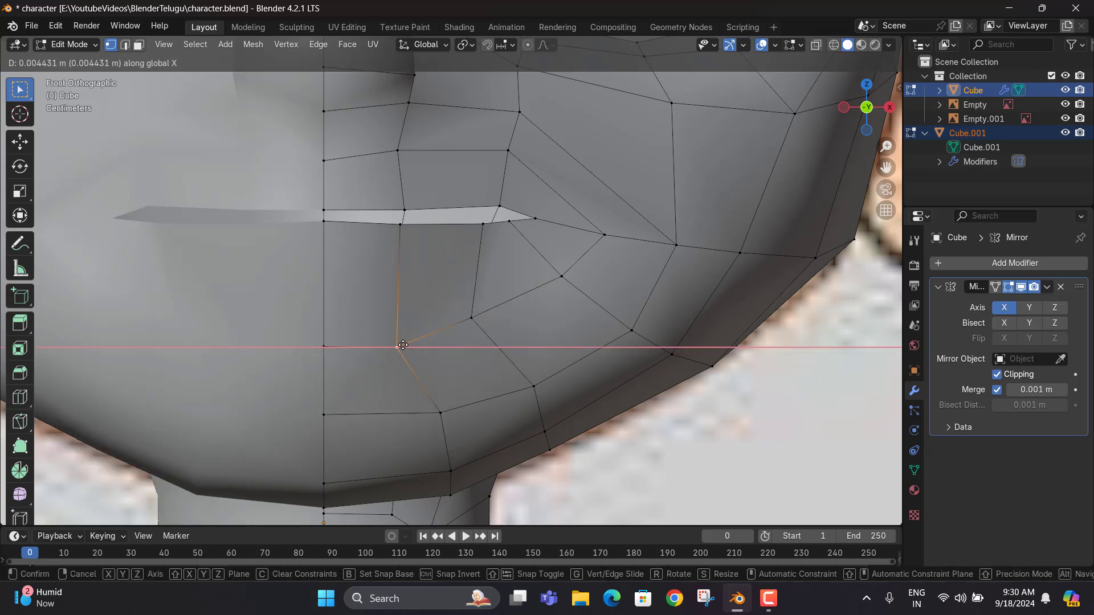
click(373, 348)
On the lower lip's edge, move the outer middle vertex about -0.016 m in X and the inner one about -0.009 m
scroll(493, 270, down, 1)
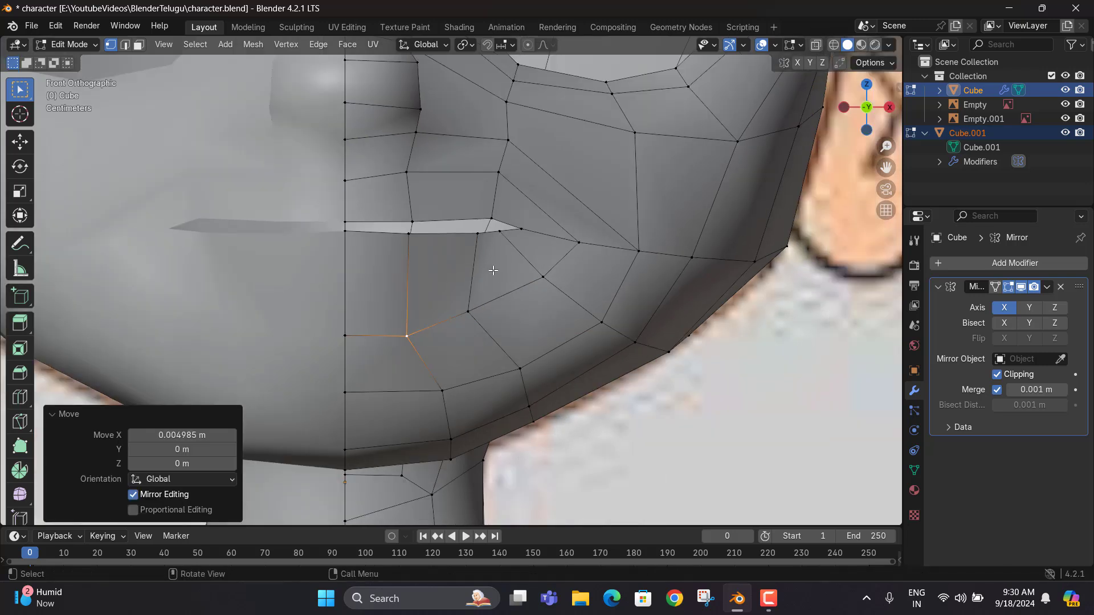
click(481, 242)
key(g)
key(x)
click(402, 235)
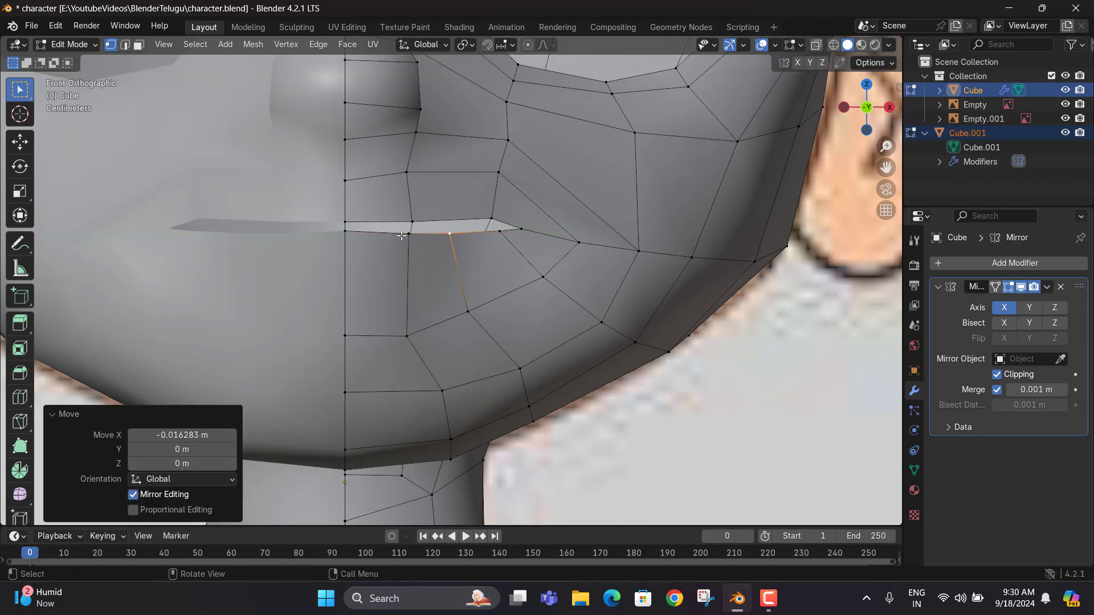
click(418, 242)
key(g)
key(x)
click(456, 238)
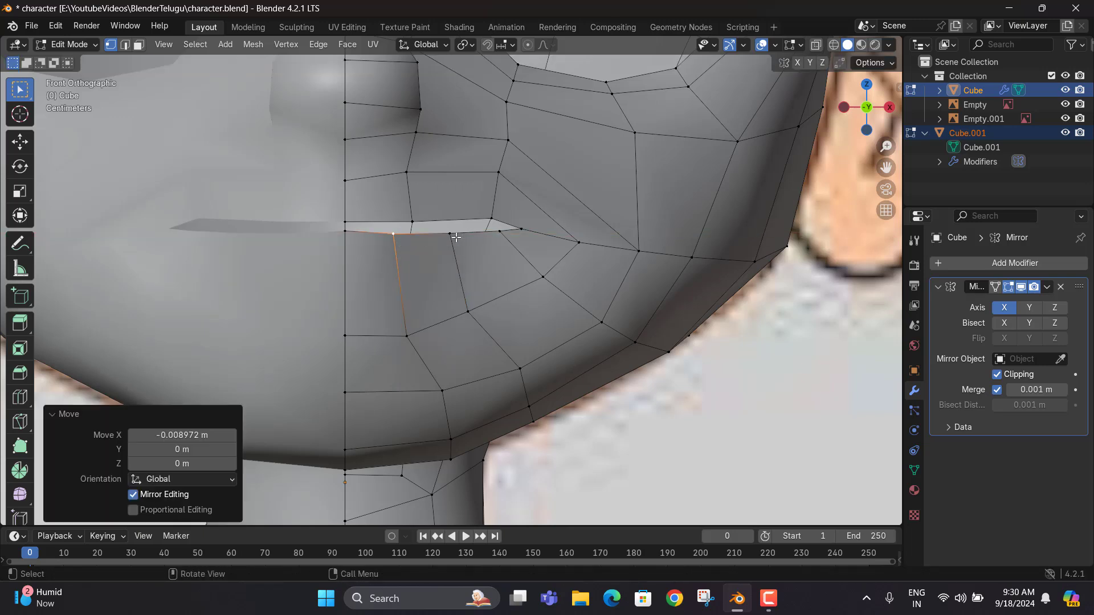
Nudge the outer middle vertex of the lower lip's edge slightly further along X toward the face's centre line
click(451, 234)
key(g)
key(x)
click(446, 314)
Move the two chin vertices beside the centre line and the jaw-edge vertex below them about -0.018 m in X
shift+middle_drag(448, 392, 496, 334)
click(491, 334)
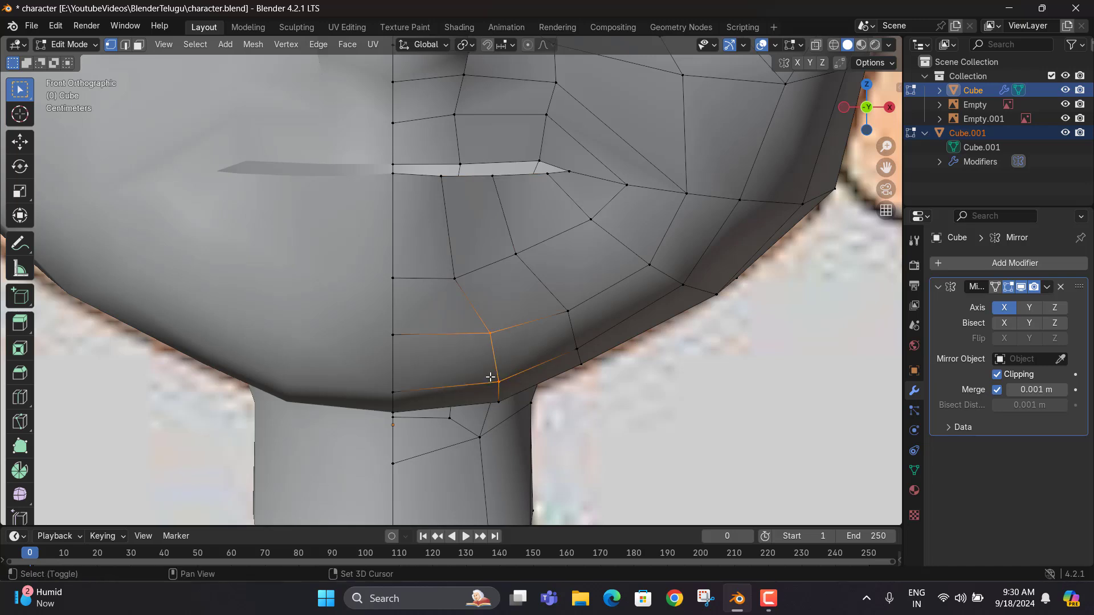
key(g)
key(x)
click(506, 393)
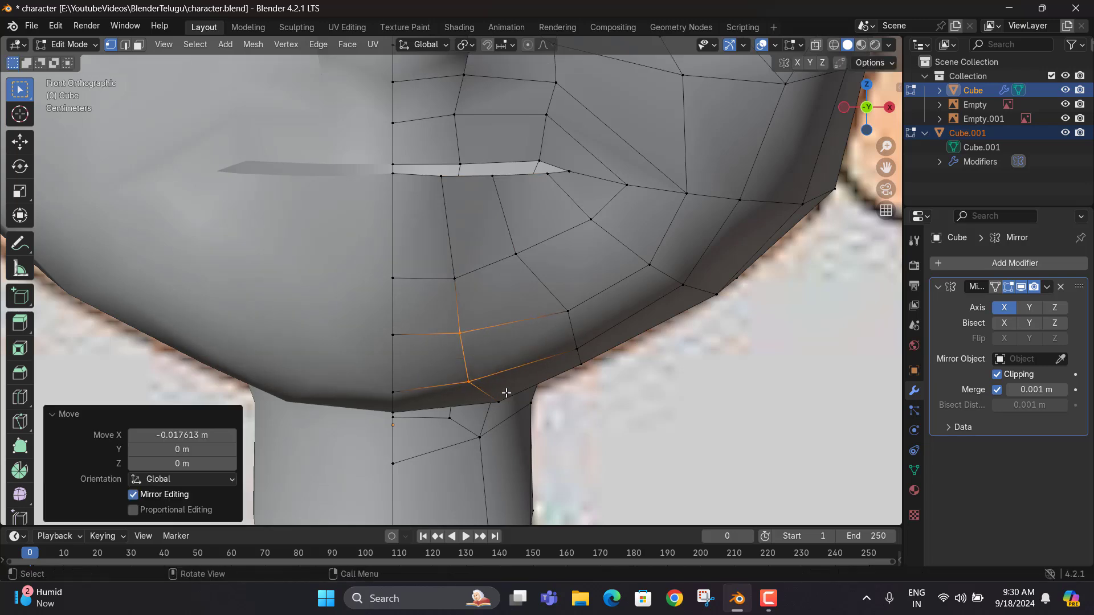
click(494, 403)
key(g)
key(x)
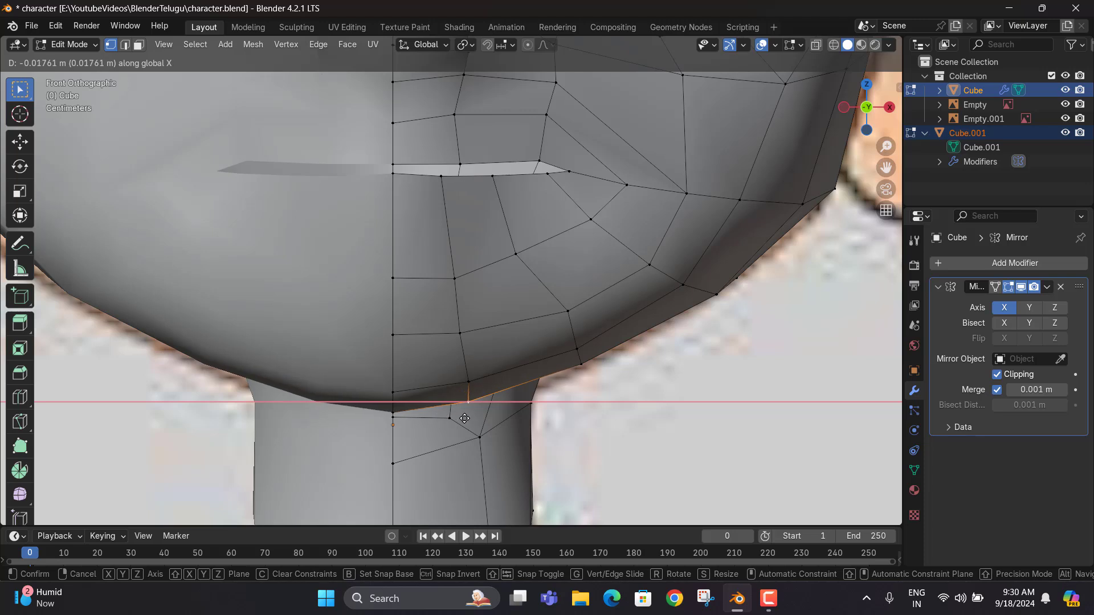
click(510, 404)
Adjust the jaw vertices beside the neck, and move the chin vertex above them about -0.017 m in X and -0.004 m in Z
drag(608, 333, 567, 372)
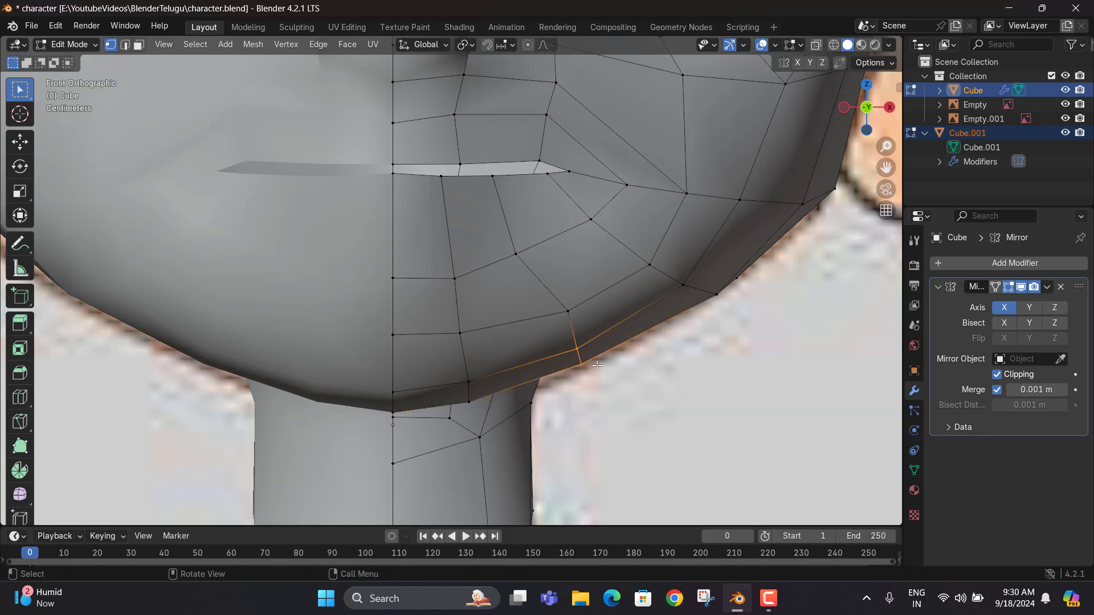
key(g)
click(579, 377)
drag(582, 294, 548, 323)
key(g)
click(519, 328)
scroll(324, 338, down, 4)
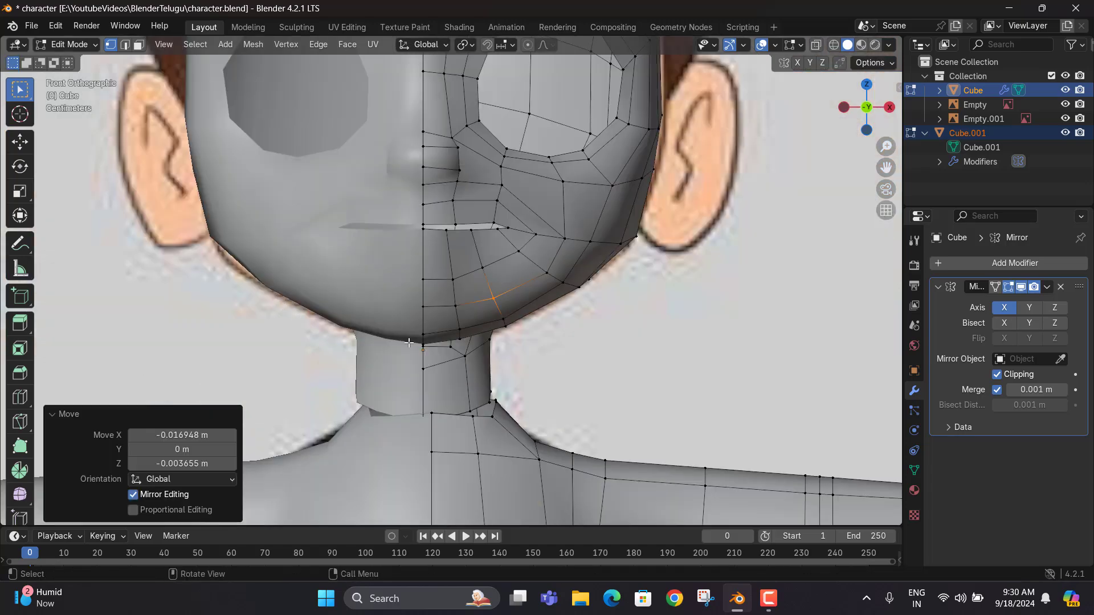
Open the head in the Sculpting workspace and set the Smooth brush strength to 0.214
middle_drag(515, 257, 409, 184)
key(Tab)
click(297, 27)
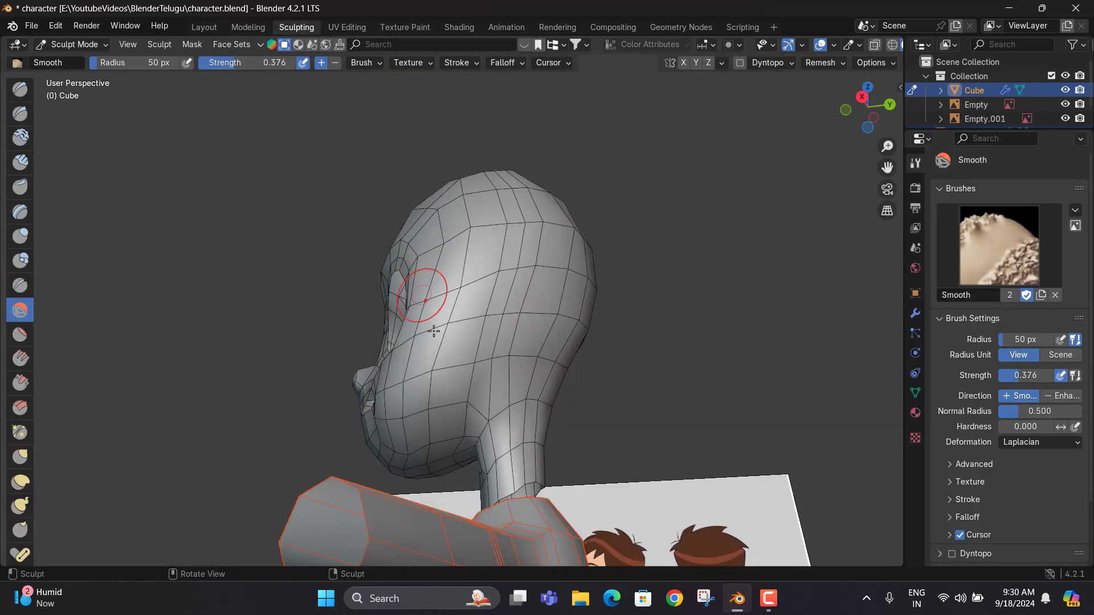
middle_drag(434, 331, 162, 193)
scroll(498, 404, up, 1)
shift+middle_drag(497, 404, 498, 312)
scroll(497, 312, up, 1)
drag(234, 66, 227, 66)
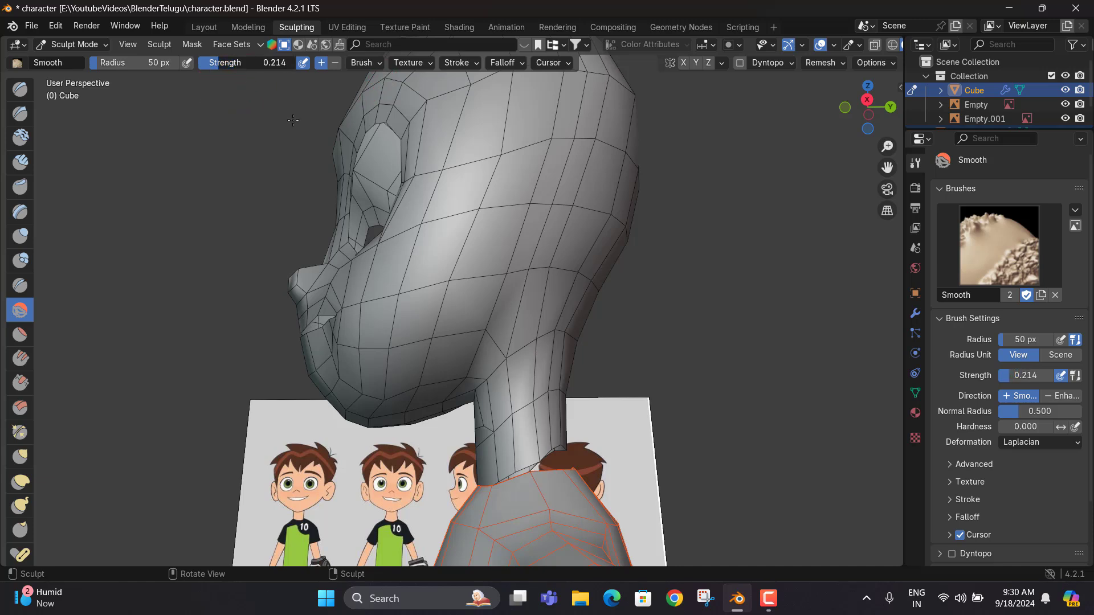
Smooth the jaw-to-neck transition, the underside of the jaw and the cheek with the Smooth brush
mouse_move(463, 310)
mouse_down()
mouse_move(501, 353)
mouse_move(534, 351)
mouse_up()
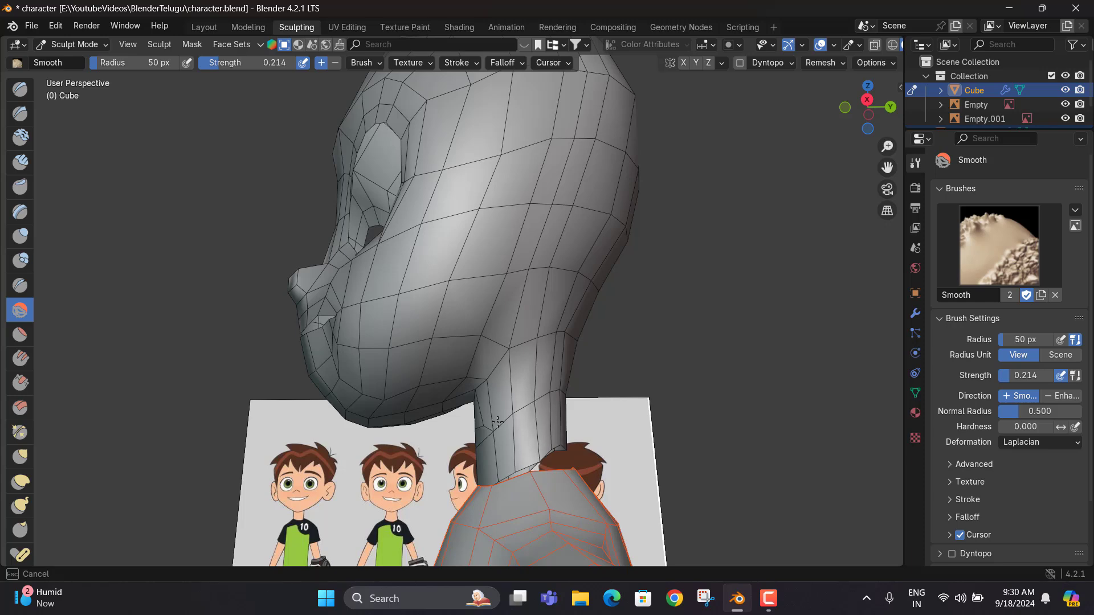
middle_drag(497, 422, 484, 375)
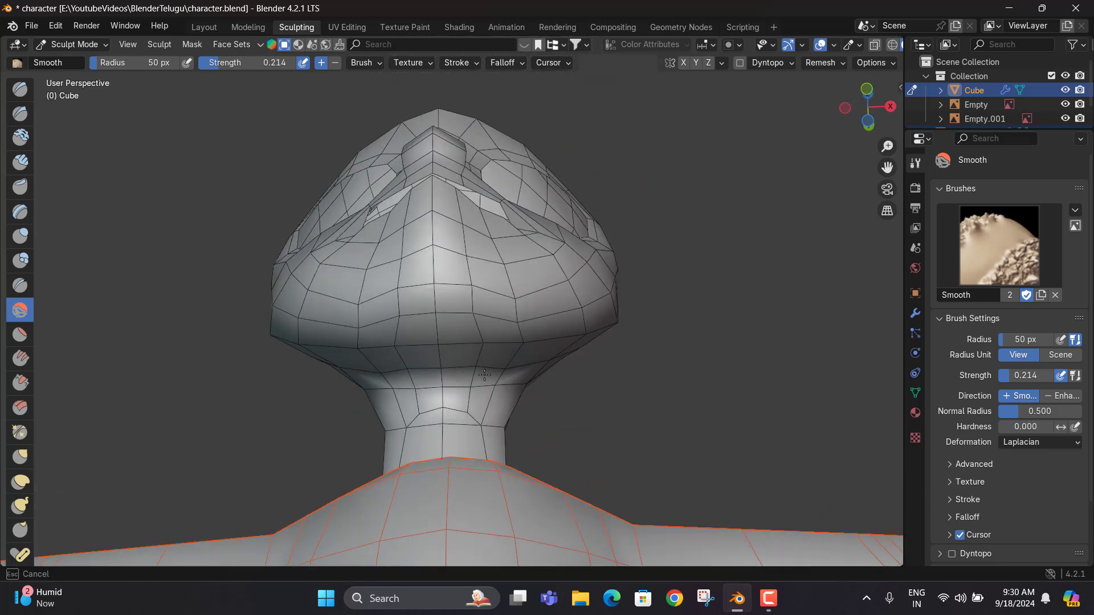
mouse_move(518, 319)
mouse_down()
mouse_move(518, 289)
mouse_move(577, 313)
mouse_move(584, 332)
mouse_up()
middle_drag(583, 333, 468, 405)
click(468, 405)
mouse_move(545, 316)
mouse_down()
mouse_move(592, 313)
mouse_move(529, 293)
mouse_up()
drag(469, 330, 434, 332)
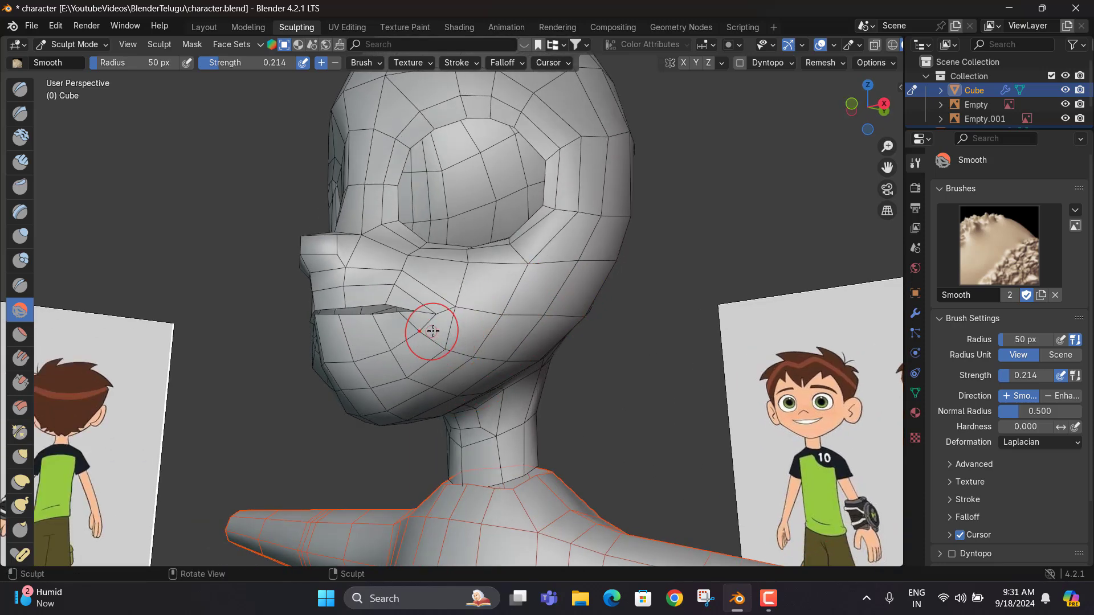
Smooth the cheek beside the mouth and the area below the eye socket with the Smooth brush
middle_drag(434, 332, 478, 325)
drag(474, 342, 458, 315)
mouse_move(458, 315)
mouse_down()
mouse_move(391, 293)
mouse_move(391, 310)
mouse_up()
middle_drag(391, 310, 457, 373)
mouse_move(456, 374)
mouse_down()
mouse_move(520, 364)
mouse_move(556, 320)
mouse_up()
mouse_move(557, 319)
middle_down()
mouse_move(569, 390)
mouse_move(500, 312)
middle_up()
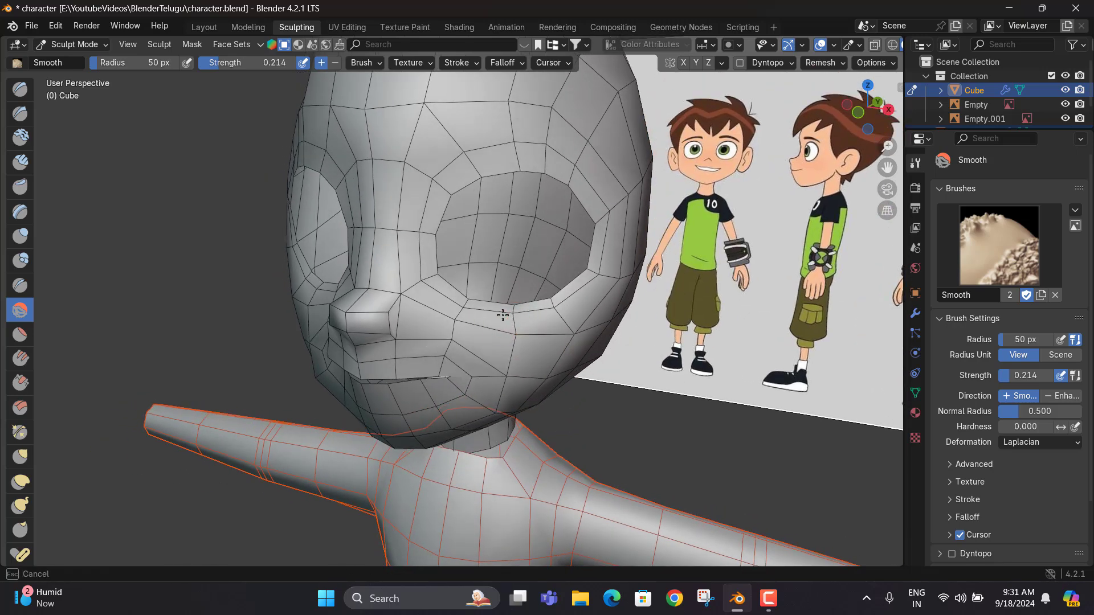
drag(463, 310, 578, 311)
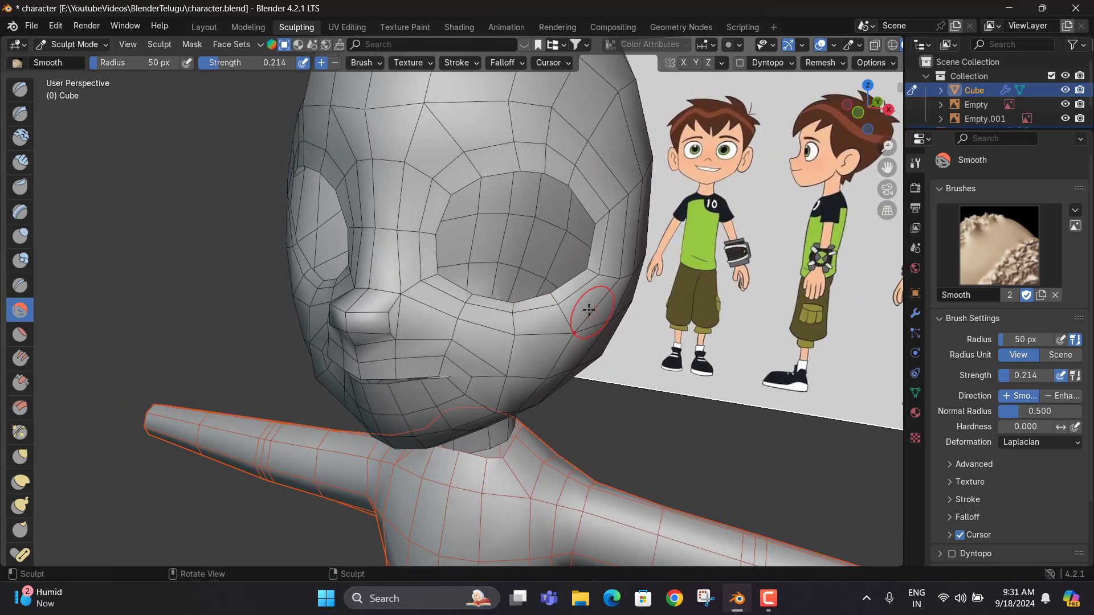
Examine the head's topology from the front, side, back and top
middle_drag(579, 311, 578, 257)
middle_drag(517, 217, 526, 252)
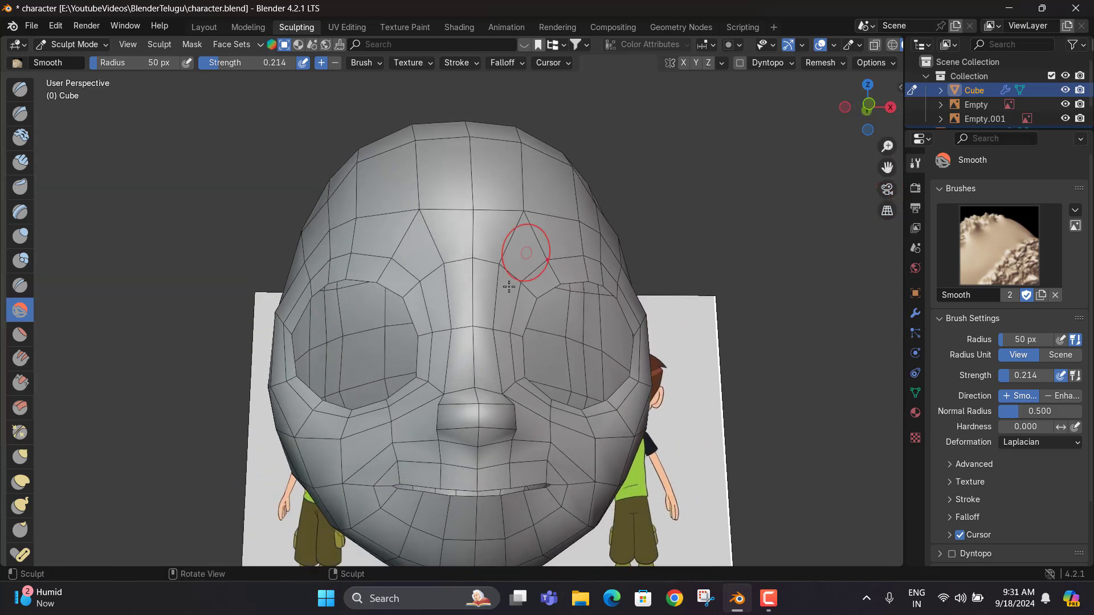
middle_drag(506, 359, 434, 311)
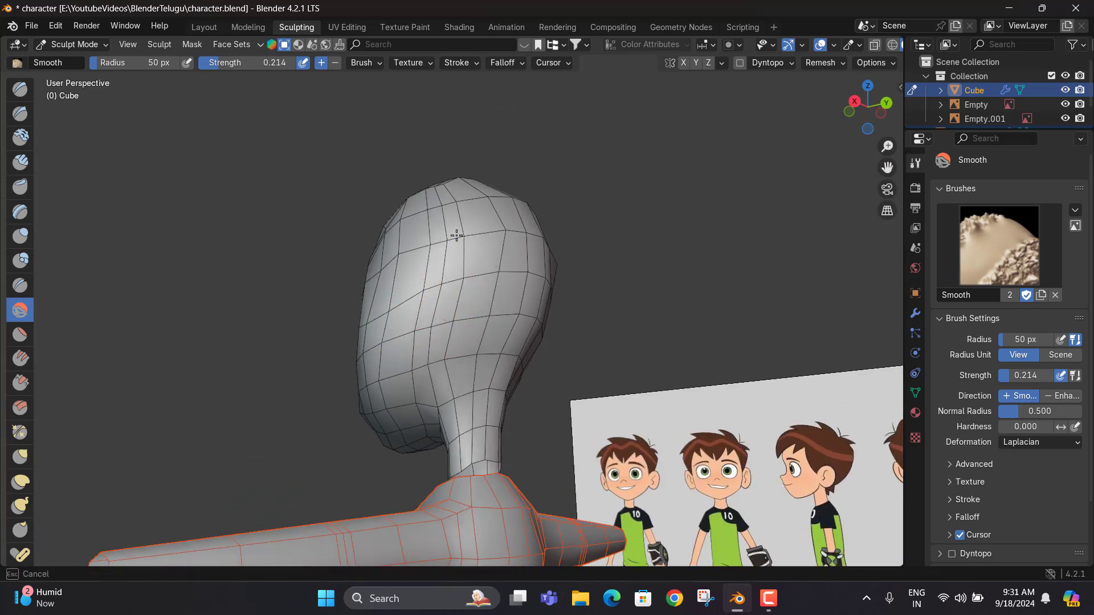
middle_drag(454, 214, 468, 250)
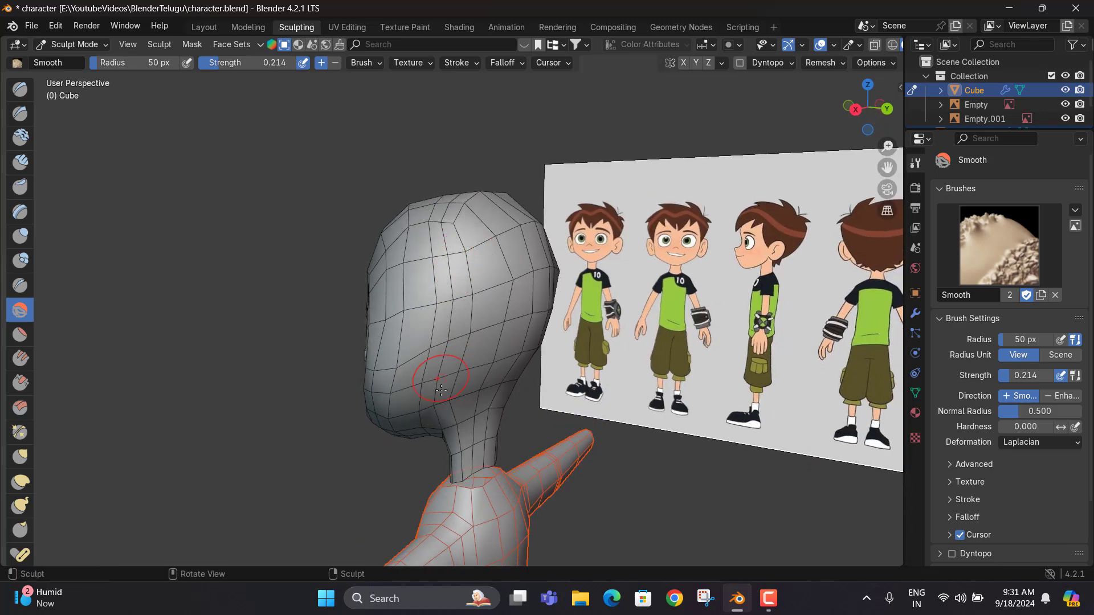
middle_drag(507, 397, 418, 389)
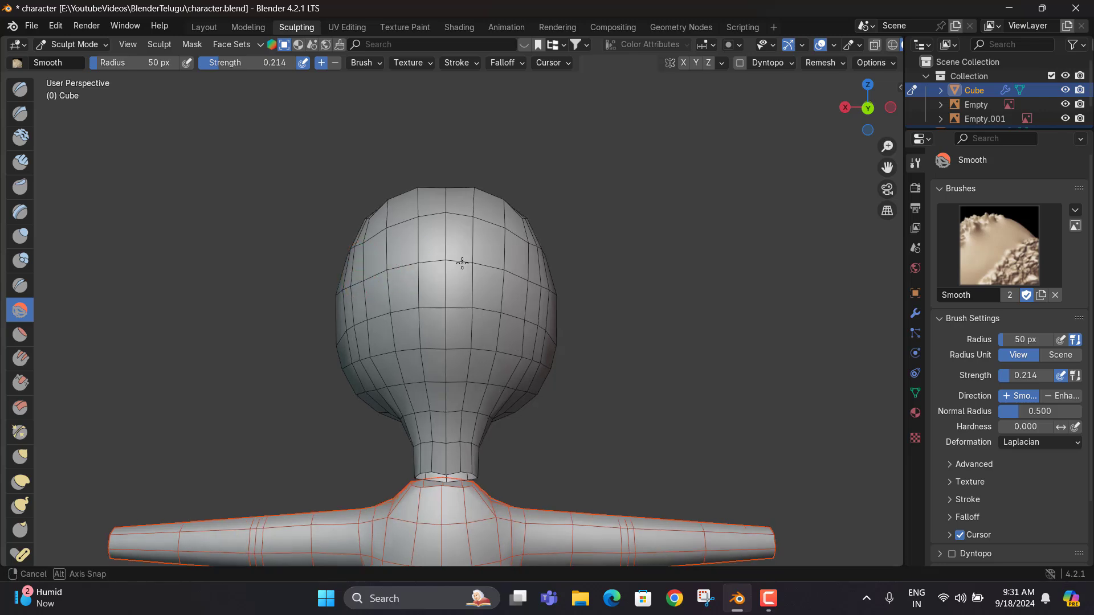
middle_drag(461, 262, 513, 245)
middle_drag(581, 265, 392, 301)
middle_drag(465, 323, 478, 319)
scroll(476, 337, up, 2)
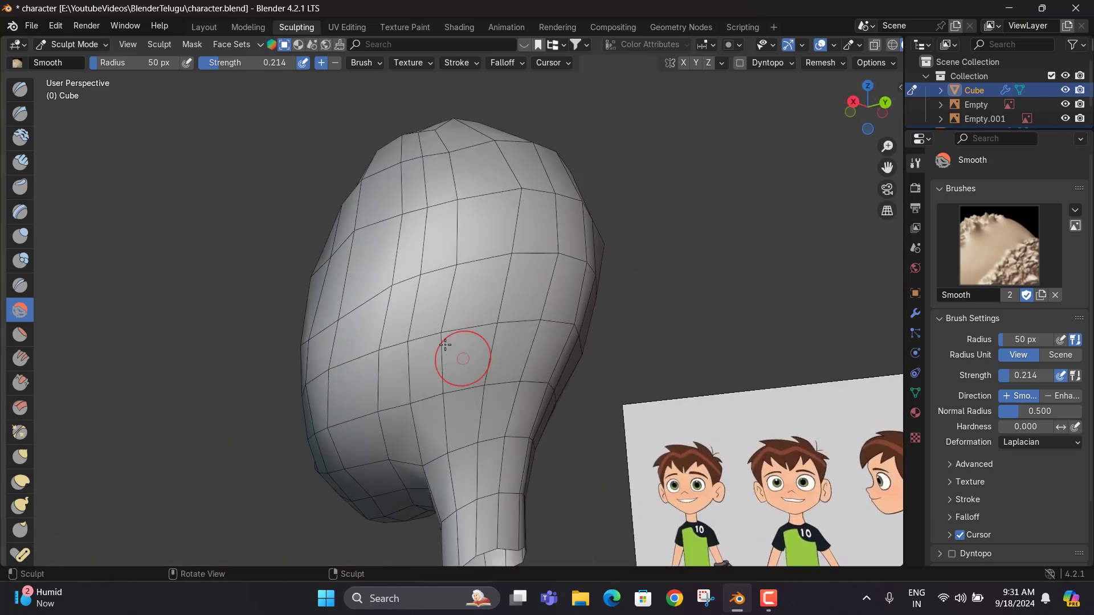
middle_drag(439, 415, 507, 259)
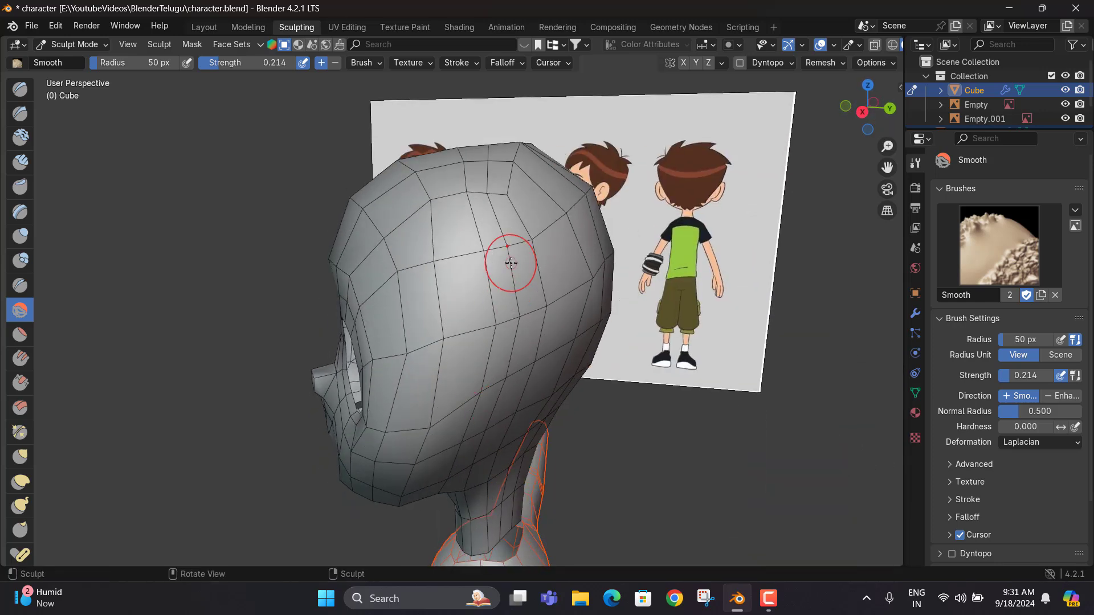
Return to the Layout workspace and edit the head mesh in right orthographic view with X-ray enabled
click(207, 28)
middle_drag(469, 244, 468, 252)
click(467, 252)
key(KP_3)
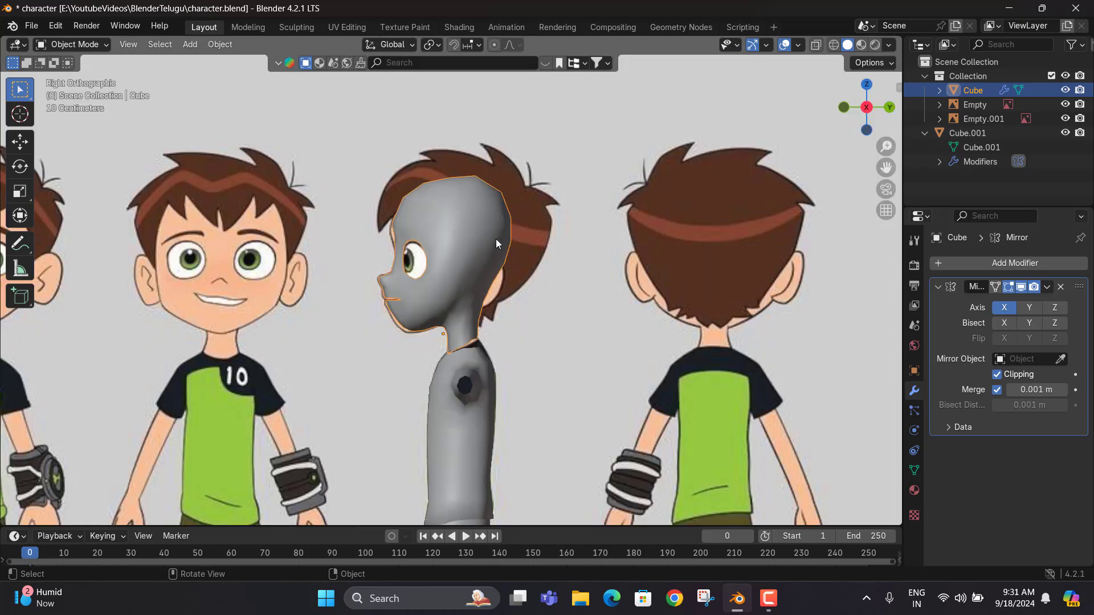
scroll(495, 242, up, 4)
scroll(507, 248, down, 2)
key(Tab)
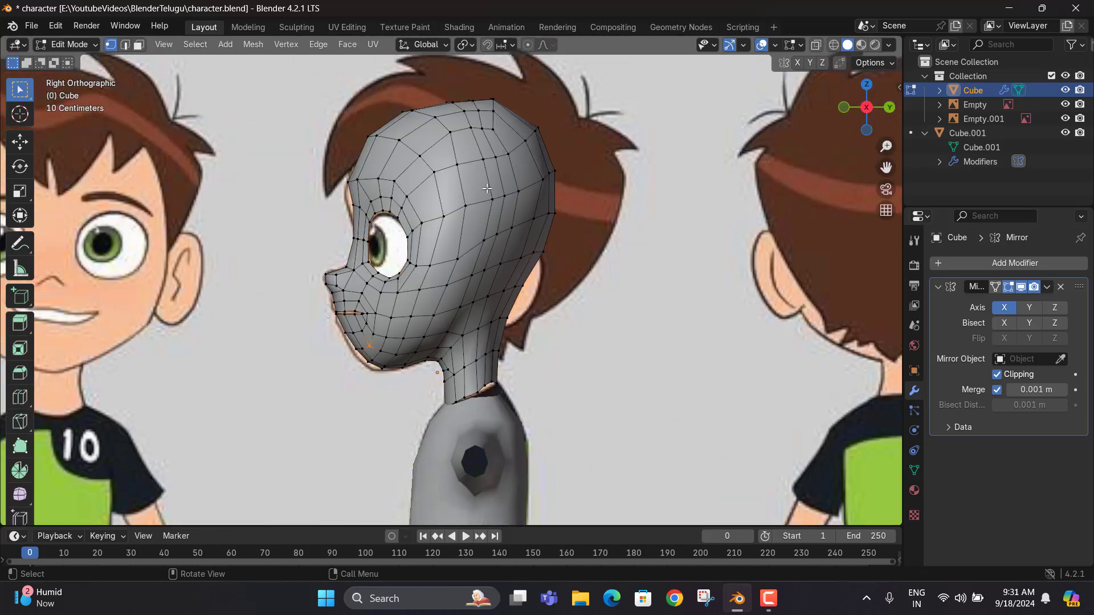
scroll(461, 192, up, 5)
key(alt+z)
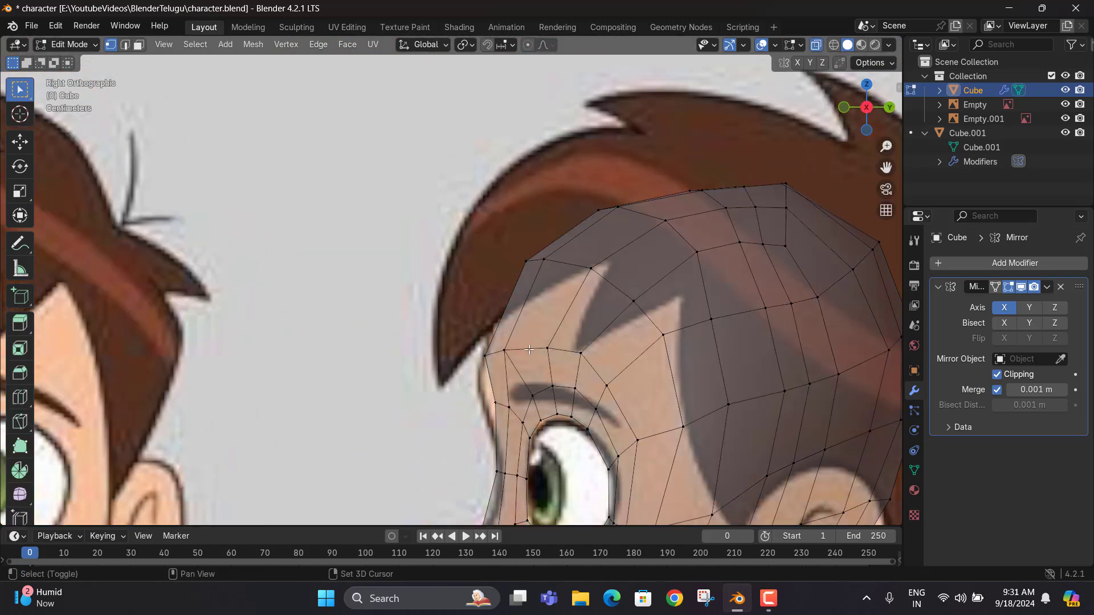
Move the brow vertex on the face's profile forward and up to follow the side reference's outline
scroll(520, 272, up, 3)
click(569, 301)
key(g)
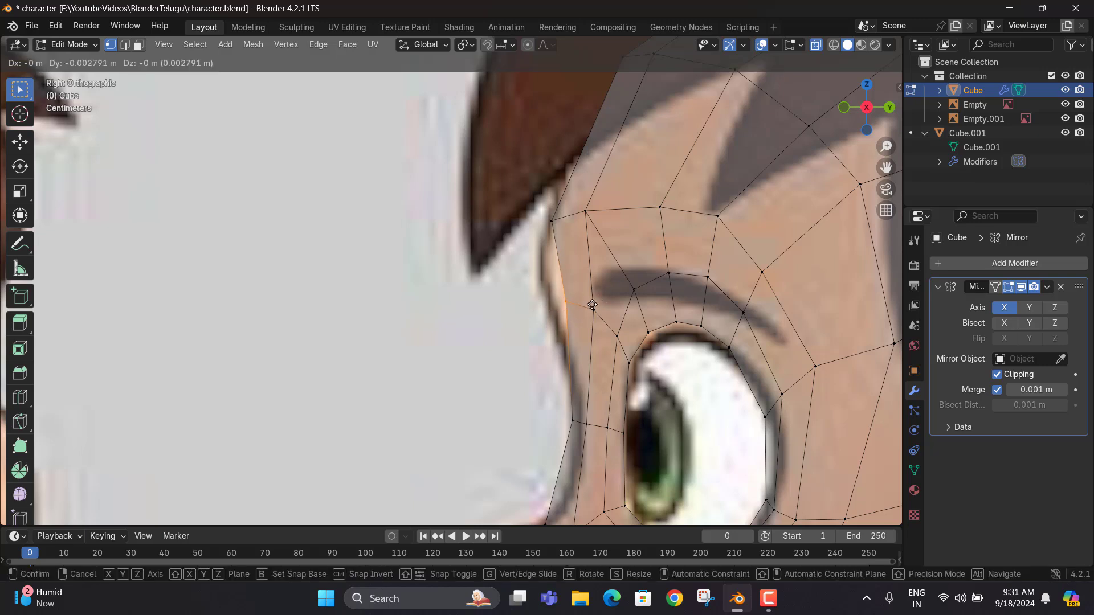
click(574, 278)
scroll(573, 278, down, 3)
scroll(564, 282, up, 3)
Move the vertex behind the brow profile about -0.014 m in Y and 0.011 m in Z, and the one nearer the eye -0.007 m and 0.008 m
drag(564, 286, 539, 316)
key(g)
click(530, 298)
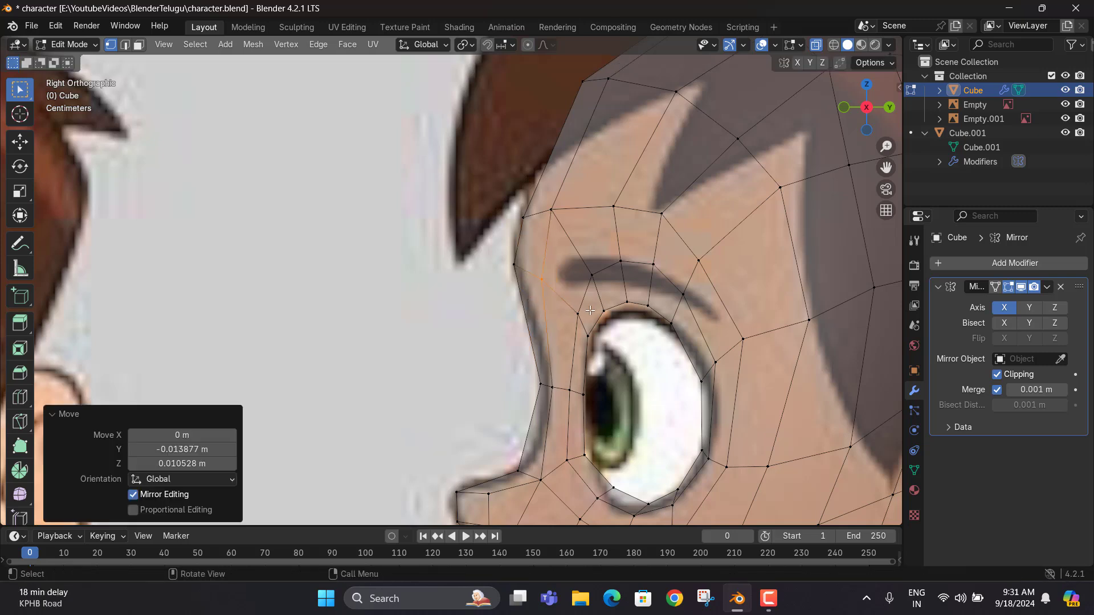
click(587, 310)
key(g)
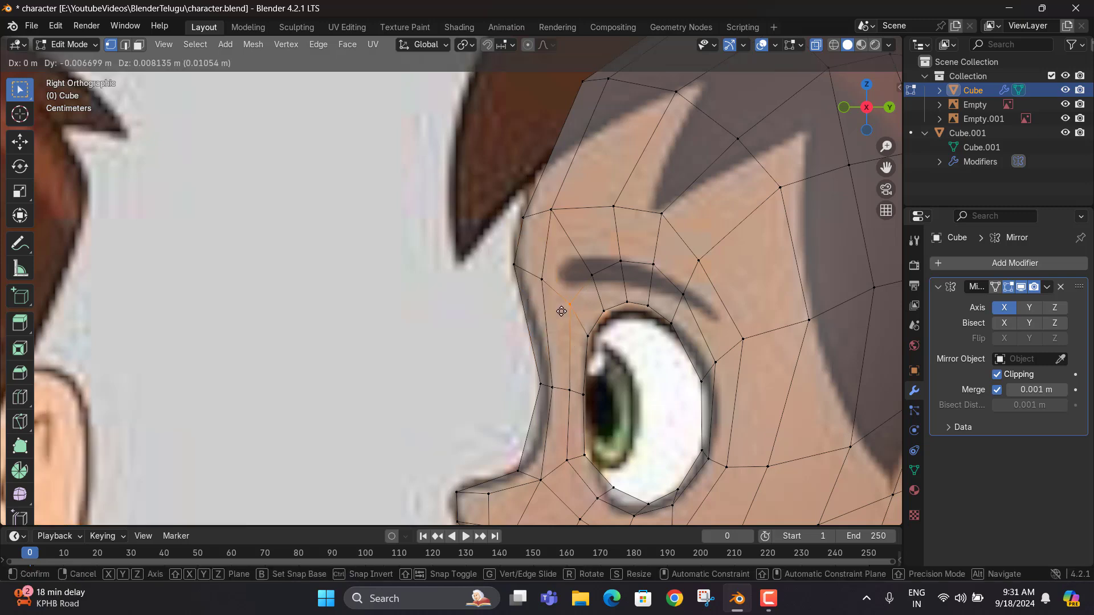
click(561, 312)
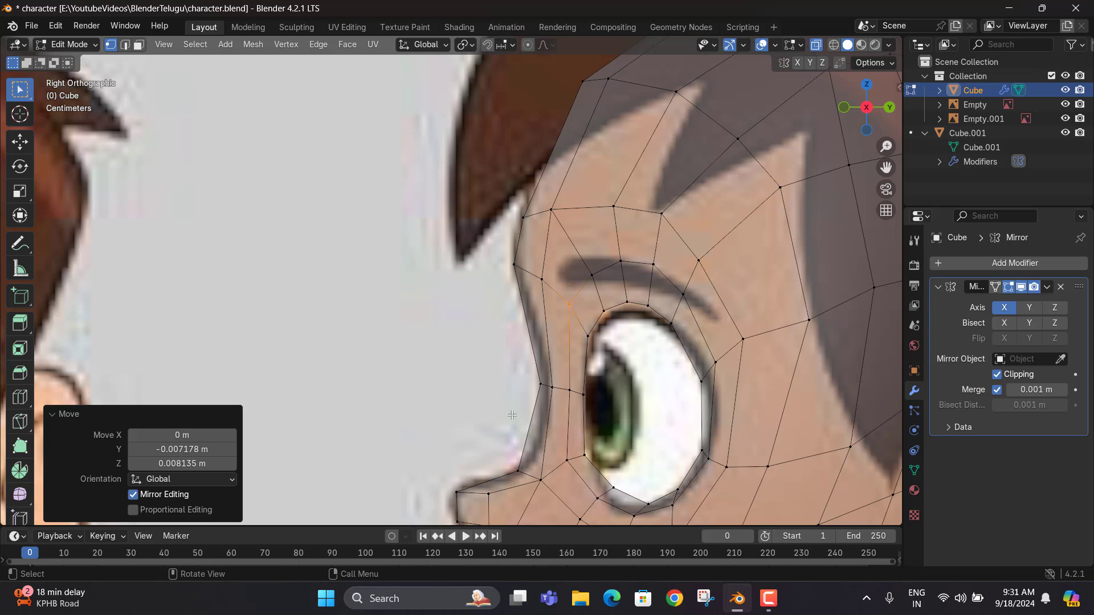
Move the two nose-bridge vertices about 0.012 m in Y and 0.006 m in Z, and the inner one back -0.005 m and -0.002 m
shift+scroll(512, 415, down, 5)
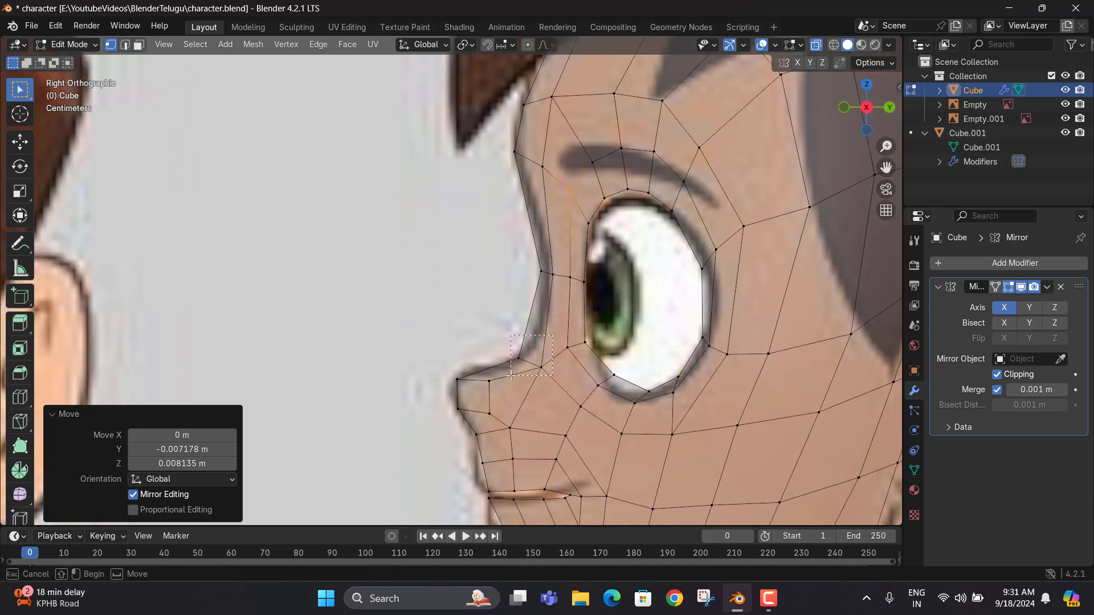
drag(511, 376, 510, 376)
key(g)
click(548, 357)
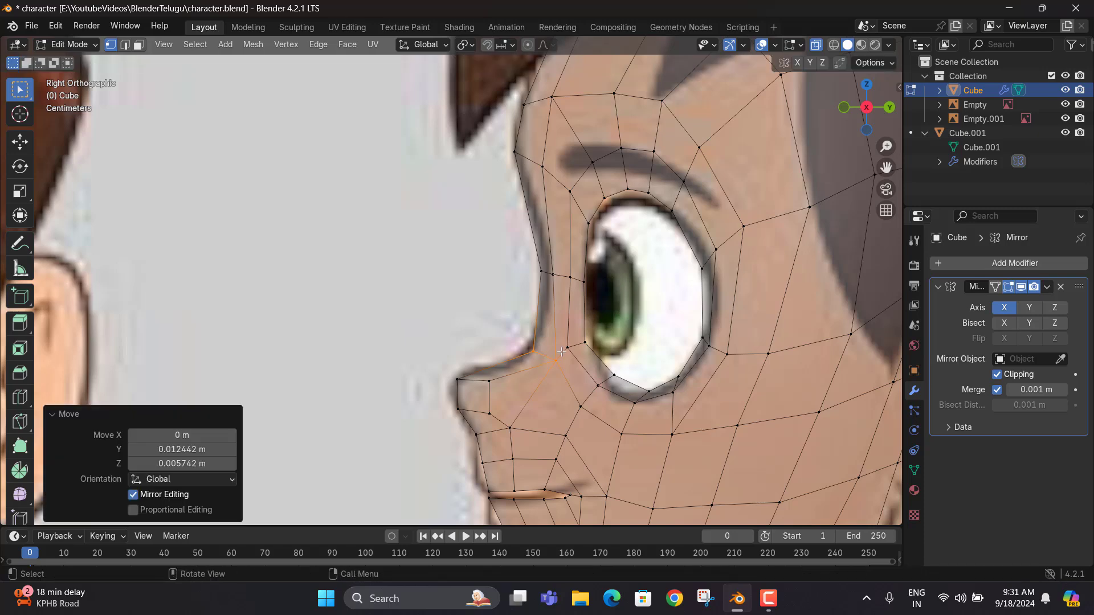
key(g)
click(541, 376)
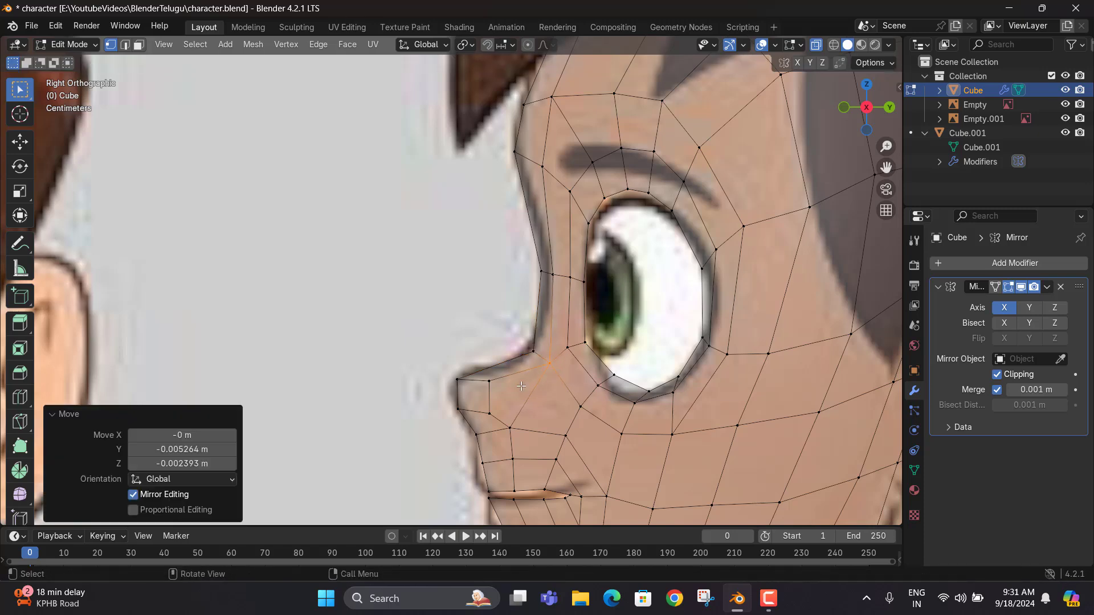
Move the profile vertex between the nose and upper lip about -0.005 m in Y and -0.002 m in Z to follow the reference
scroll(488, 379, down, 1)
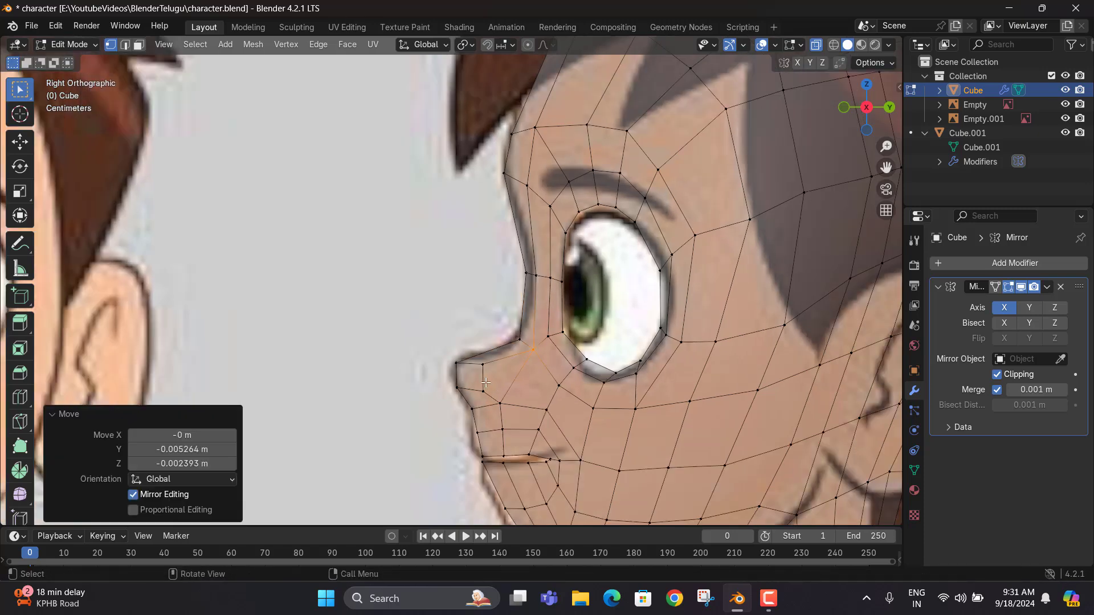
scroll(476, 434, down, 2)
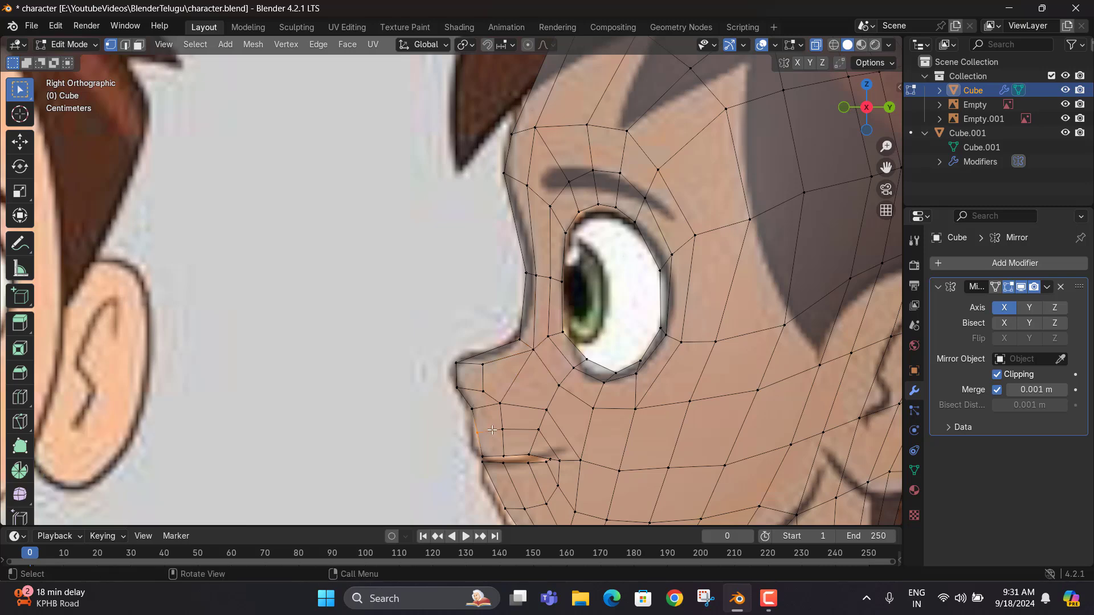
scroll(475, 433, up, 8)
key(g)
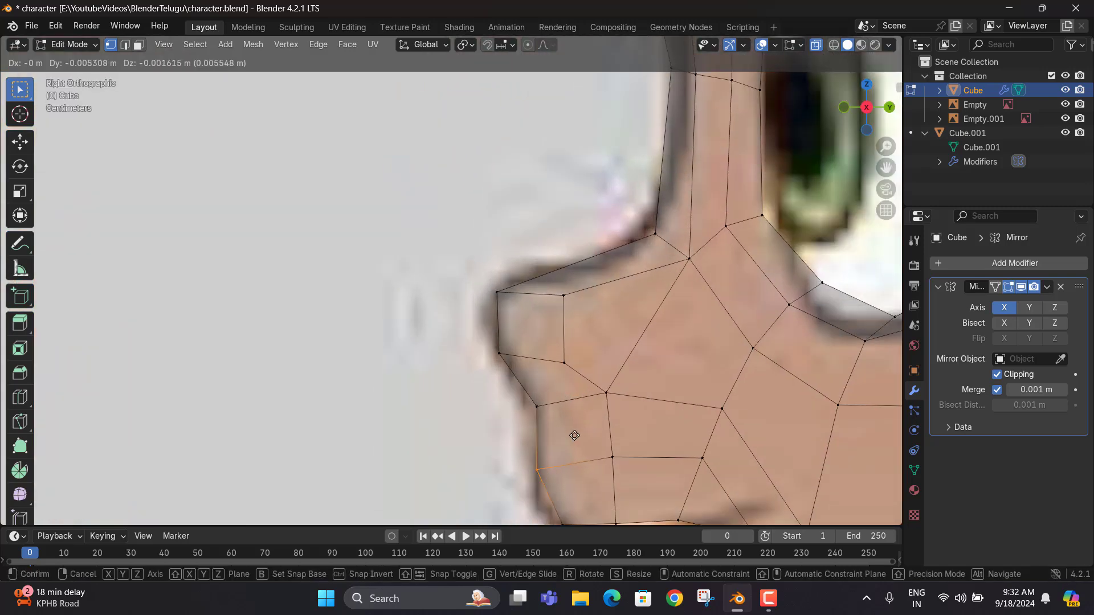
click(574, 435)
shift+middle_drag(564, 512, 559, 353)
click(566, 370)
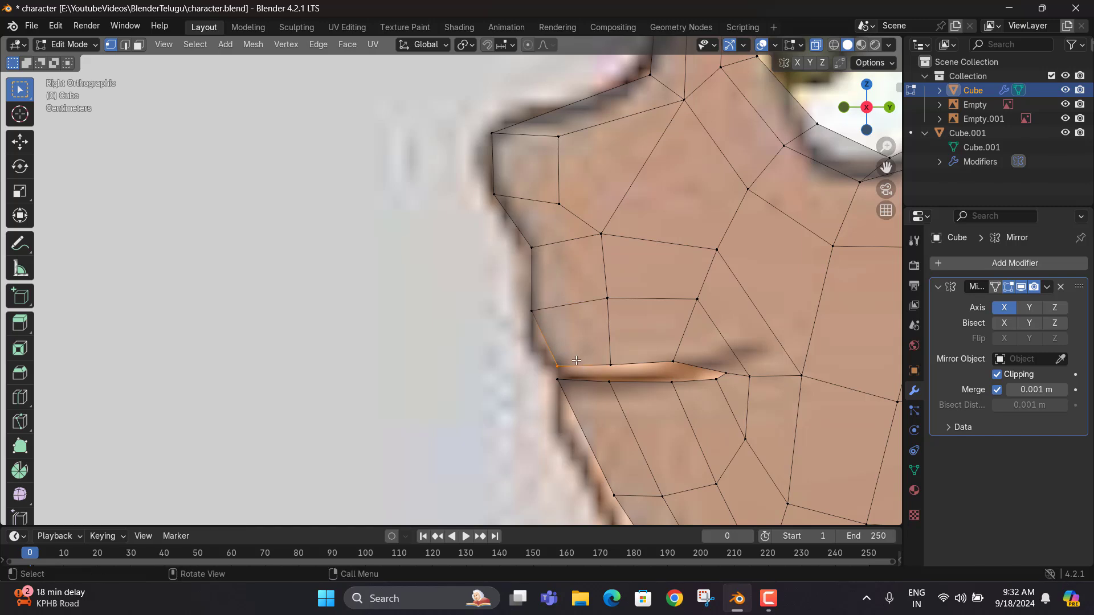
Shift the two inner vertices above the upper lip forward, the one nearer the mouth corner about -0.012 m in Y
drag(652, 287, 592, 311)
key(g)
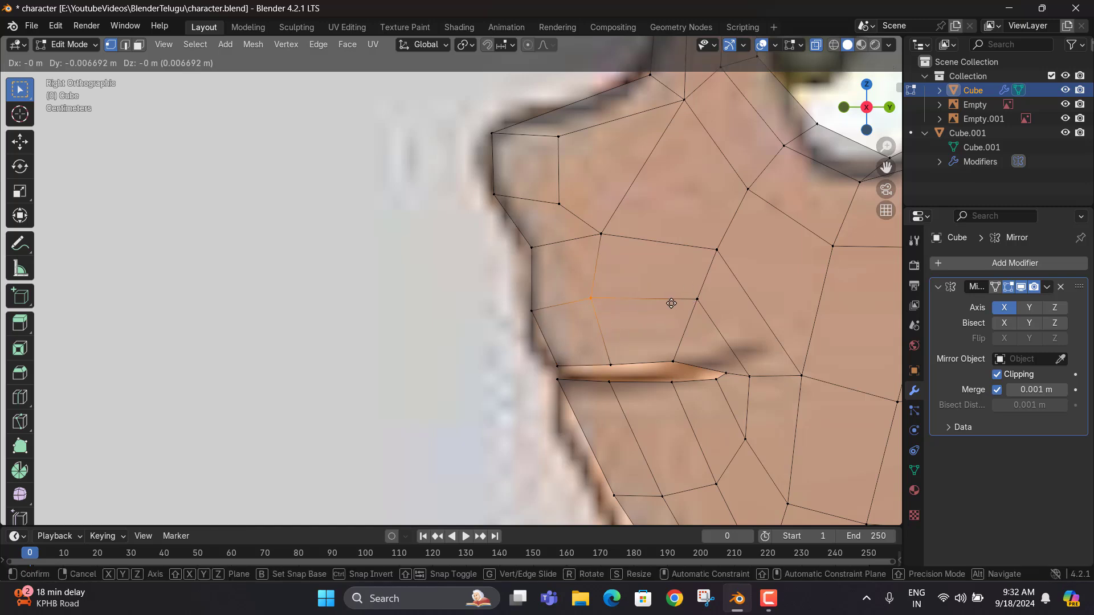
click(644, 306)
drag(719, 284, 673, 320)
key(g)
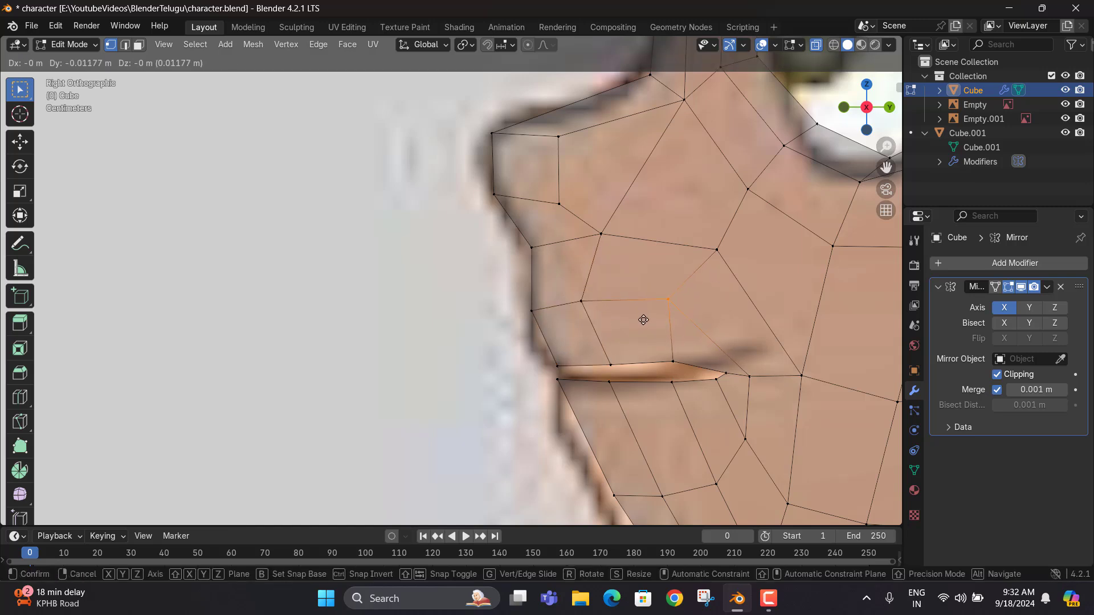
click(643, 320)
Move the vertex beside the mouth corner about 0.003 m in Y and 0.006 m in Z, and the next cheek vertex 0.001 m and 0.007 m
click(748, 378)
key(g)
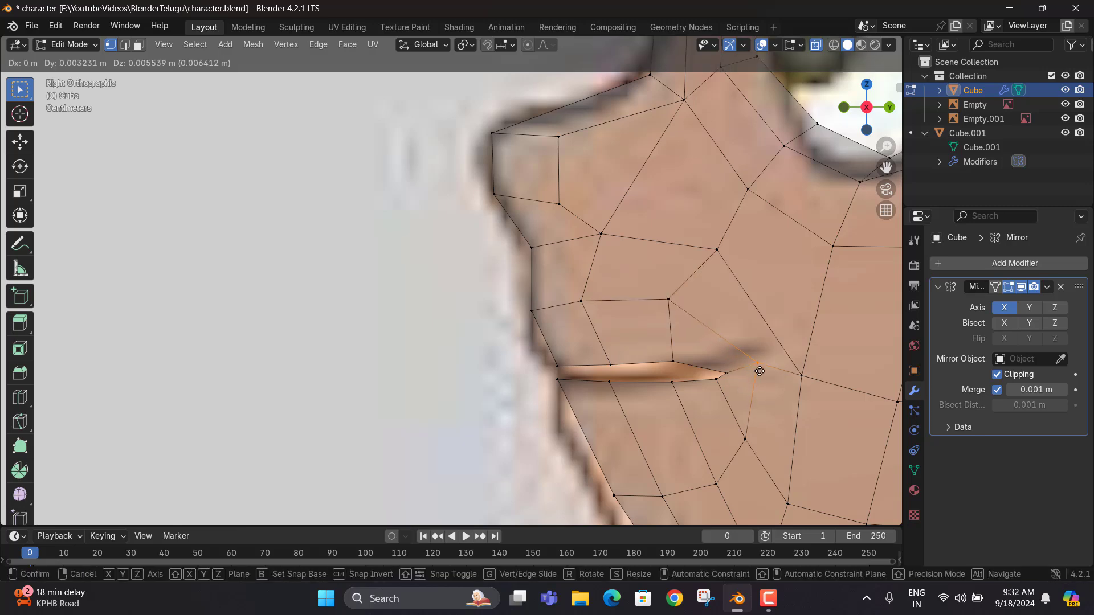
click(759, 371)
click(799, 379)
key(g)
click(796, 367)
scroll(719, 338, down, 4)
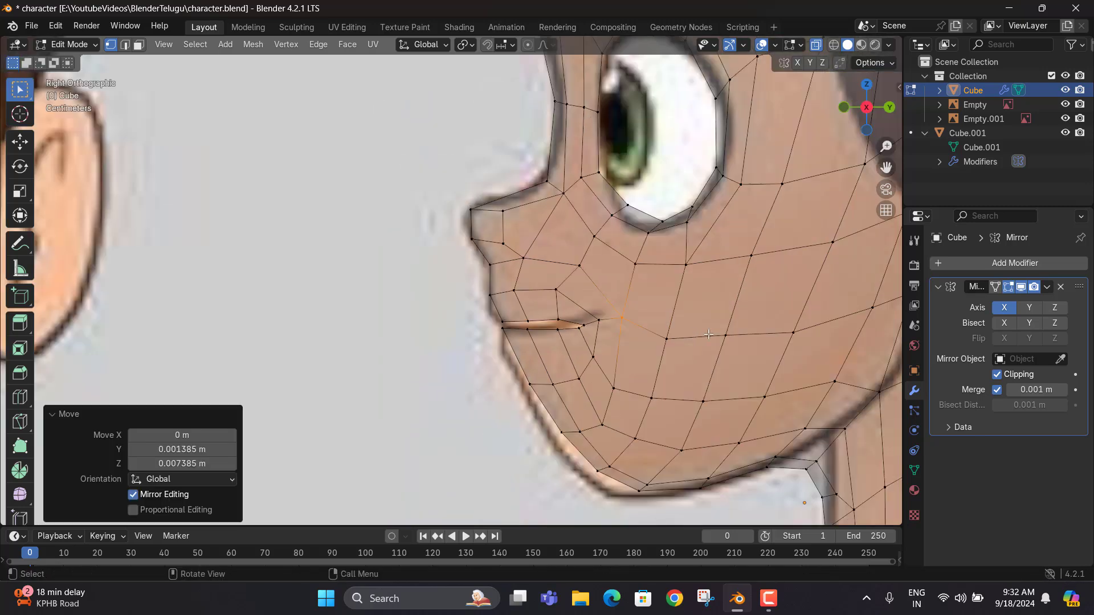
Examine the face topology around the mouth and cheek in perspective and in the orthographic views
middle_drag(708, 335, 843, 326)
scroll(525, 294, down, 2)
middle_drag(507, 316, 677, 308)
key(ctrl+r)
key(Escape)
key(KP_1)
scroll(687, 325, up, 2)
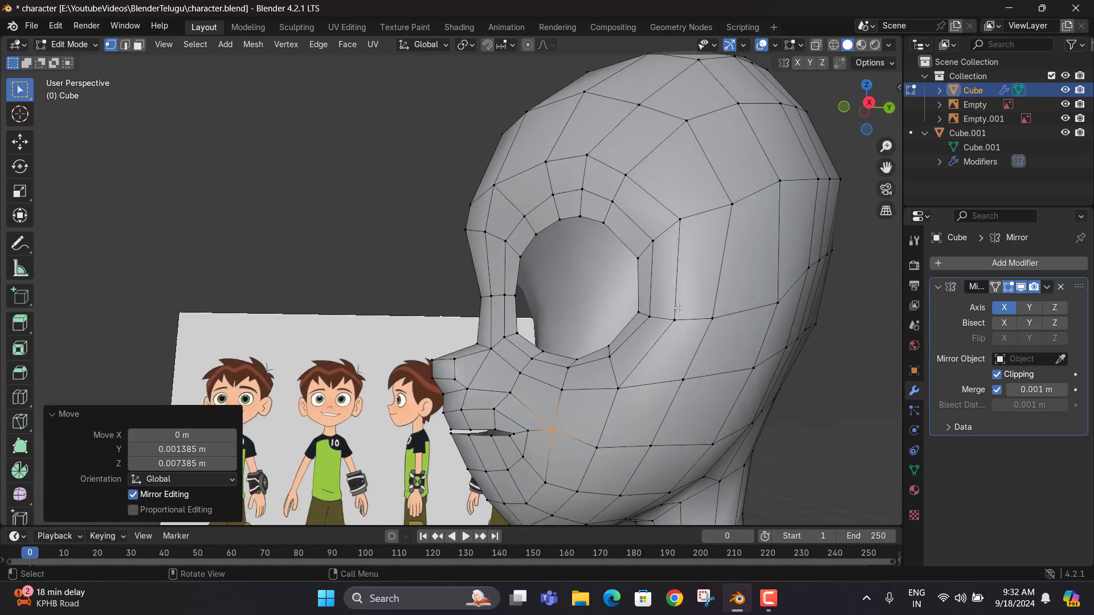
key(KP_3)
scroll(684, 314, down, 2)
scroll(552, 205, up, 2)
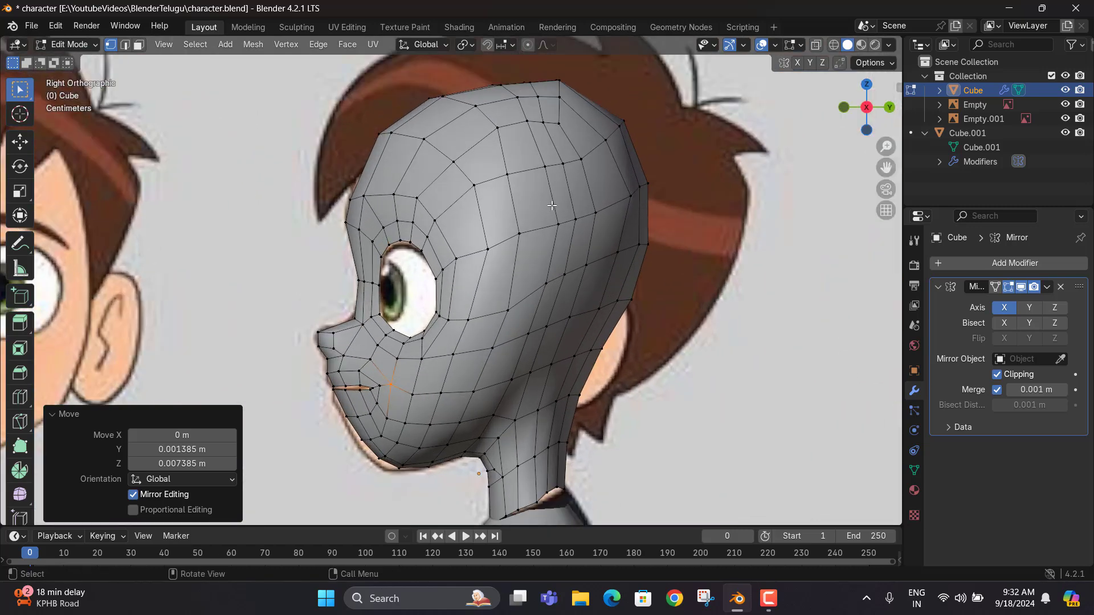
With X-ray enabled, move the rear crown vertices at the top of the head about 0.043 m in Y and 0.005 m in Z
shift+middle_drag(552, 205, 464, 249)
drag(493, 100, 465, 168)
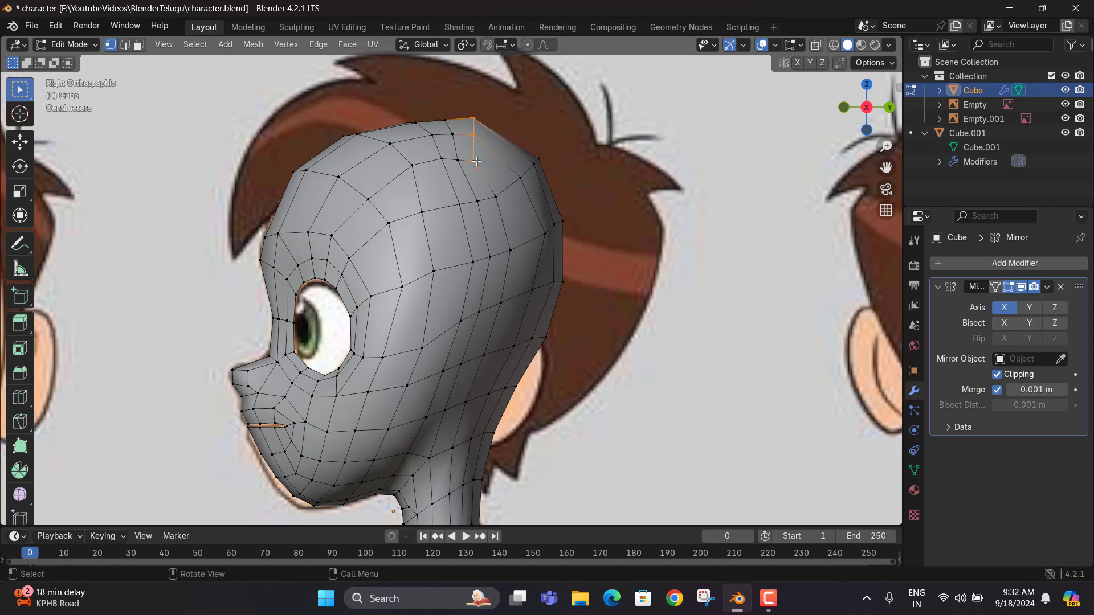
key(alt+z)
drag(505, 82, 472, 161)
key(g)
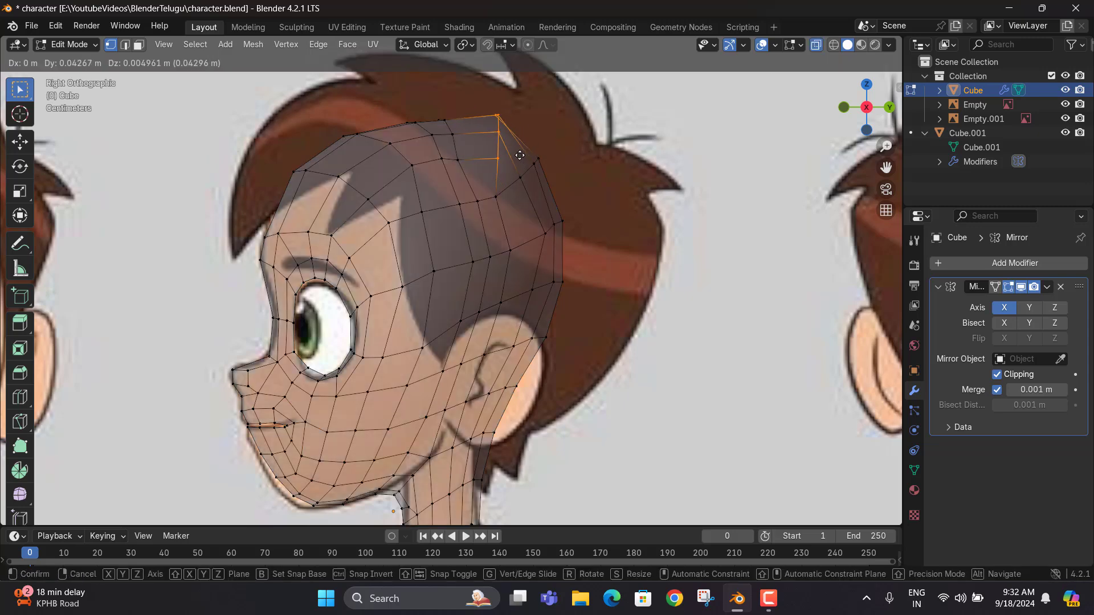
click(494, 165)
Move the vertices behind the crown about 0.029 m in Y and -0.003 m in Z, and the side vertex below the crown 0.04 m and 0.011 m
drag(553, 151, 503, 206)
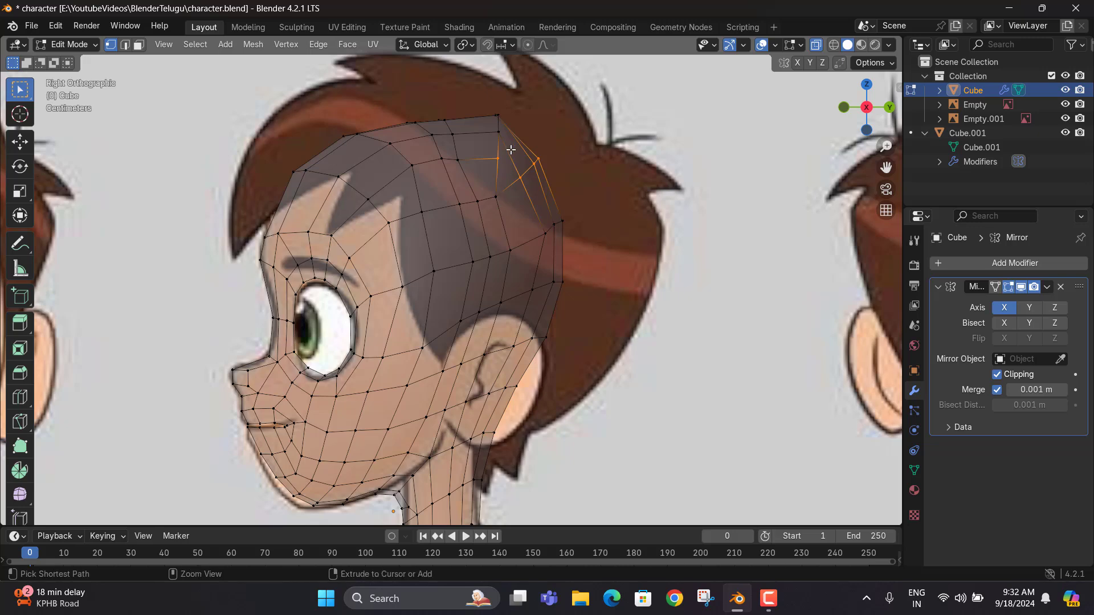
key(g)
click(527, 190)
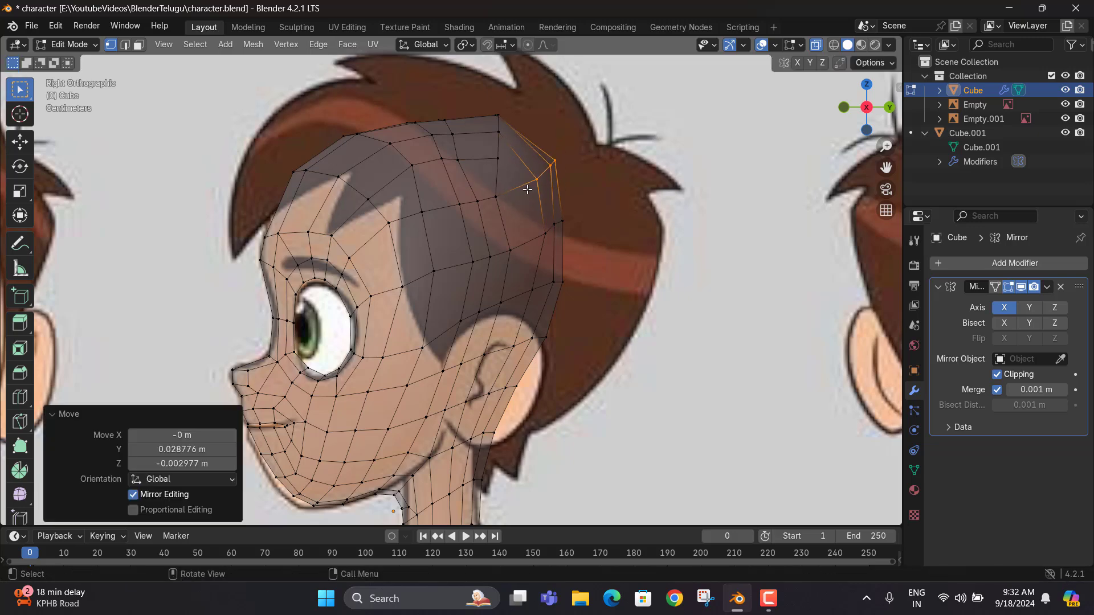
drag(489, 205, 519, 191)
key(g)
click(542, 185)
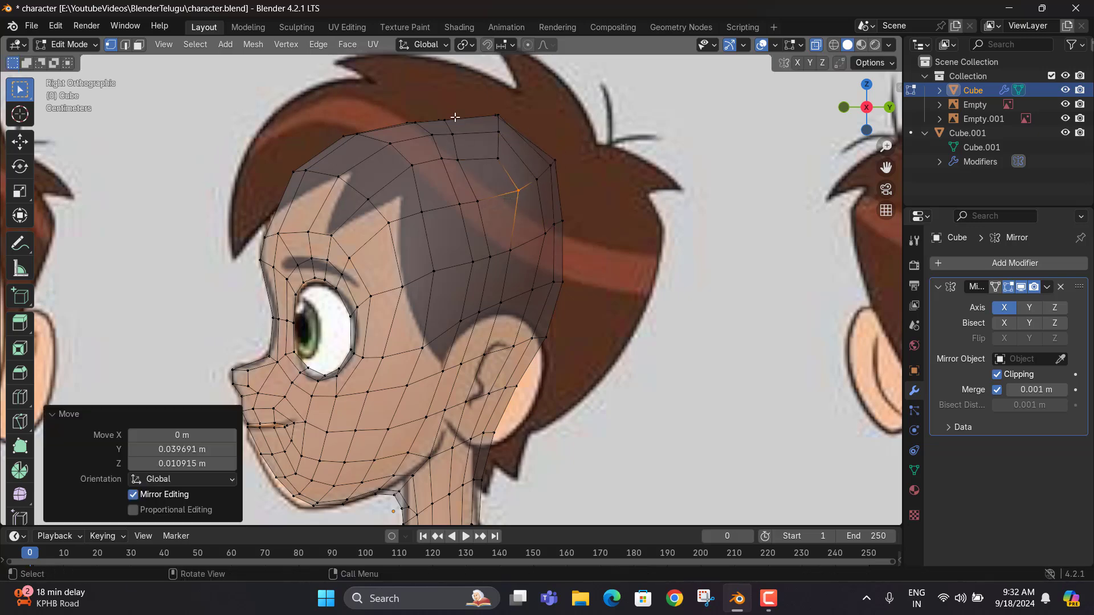
Move the vertex row ahead of the crown about 0.018 m in both Y and Z, and the crown row 0.019 m in Y
drag(480, 98, 430, 133)
key(g)
click(485, 172)
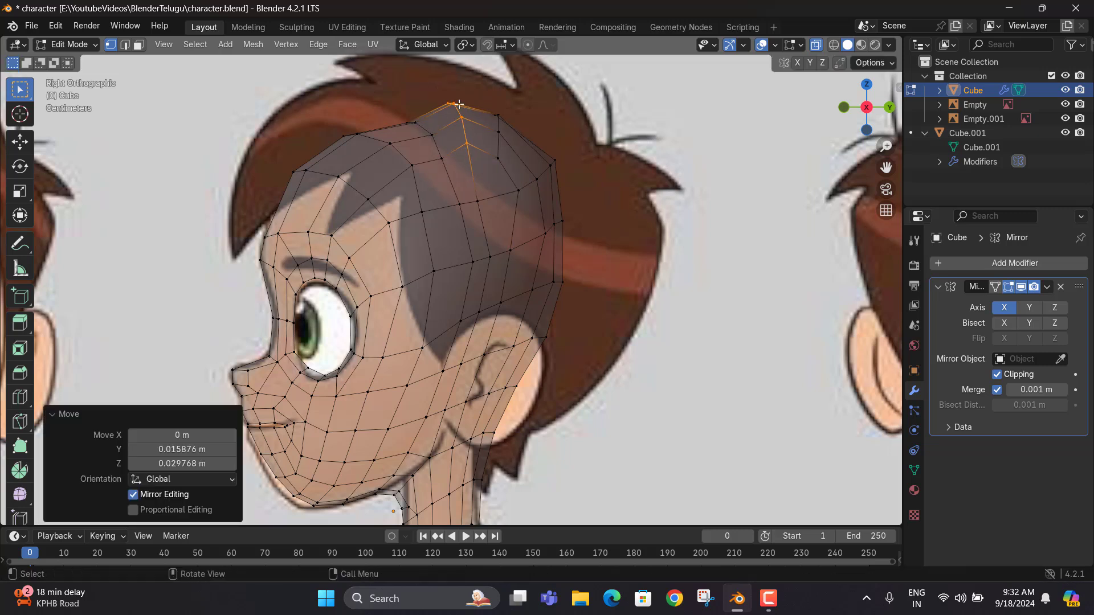
key(ctrl+z)
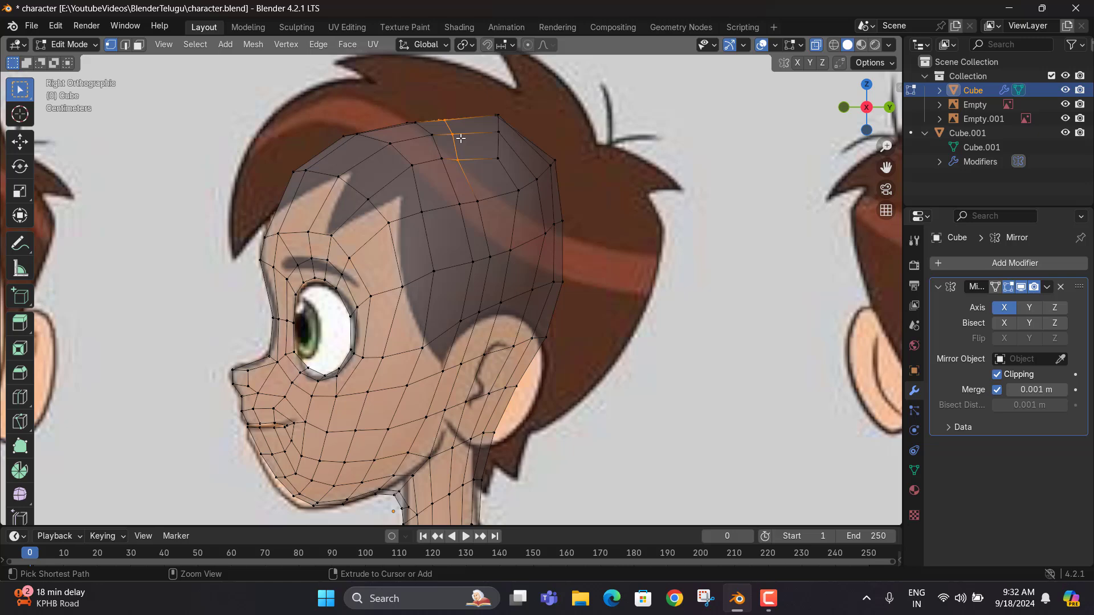
key(g)
click(489, 163)
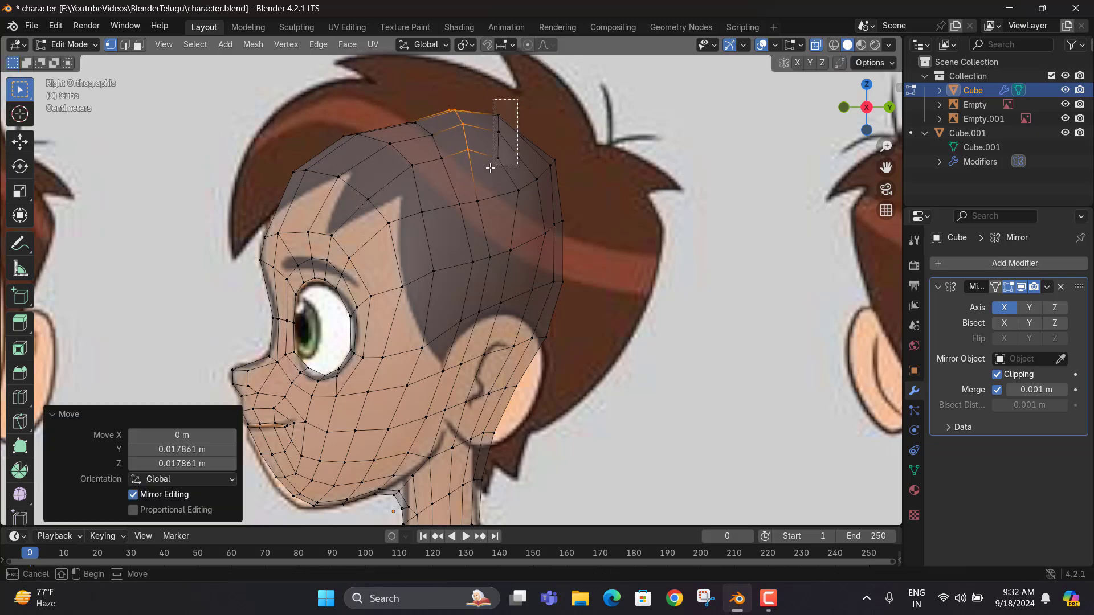
key(g)
click(497, 171)
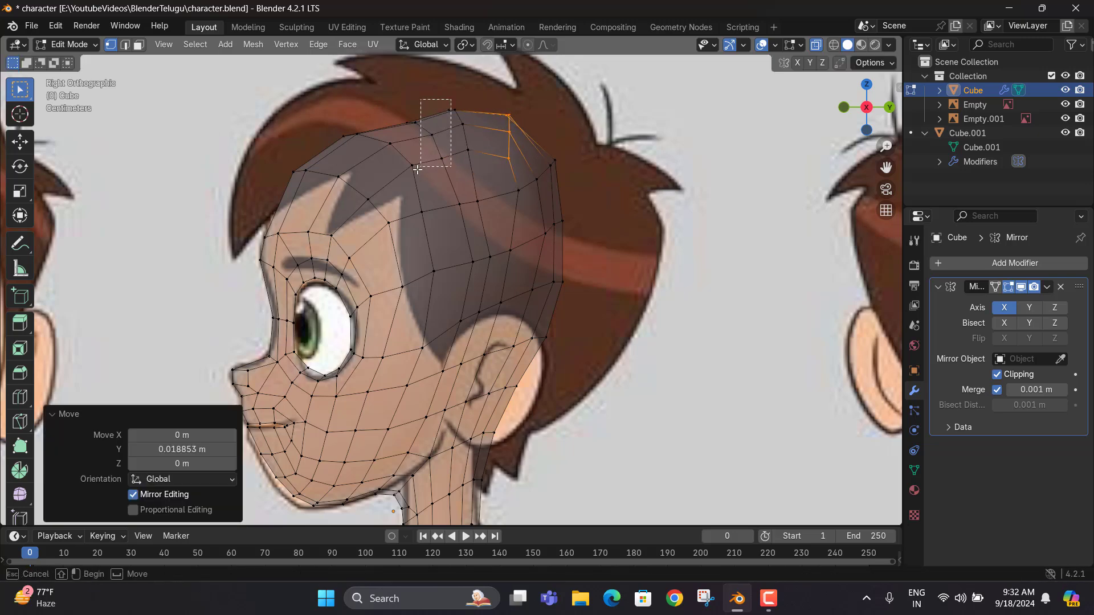
Raise the next vertex row forward on the head's top, and move the row above the forehead about -0.019 m in Y and 0.006 m in Z
click(450, 132)
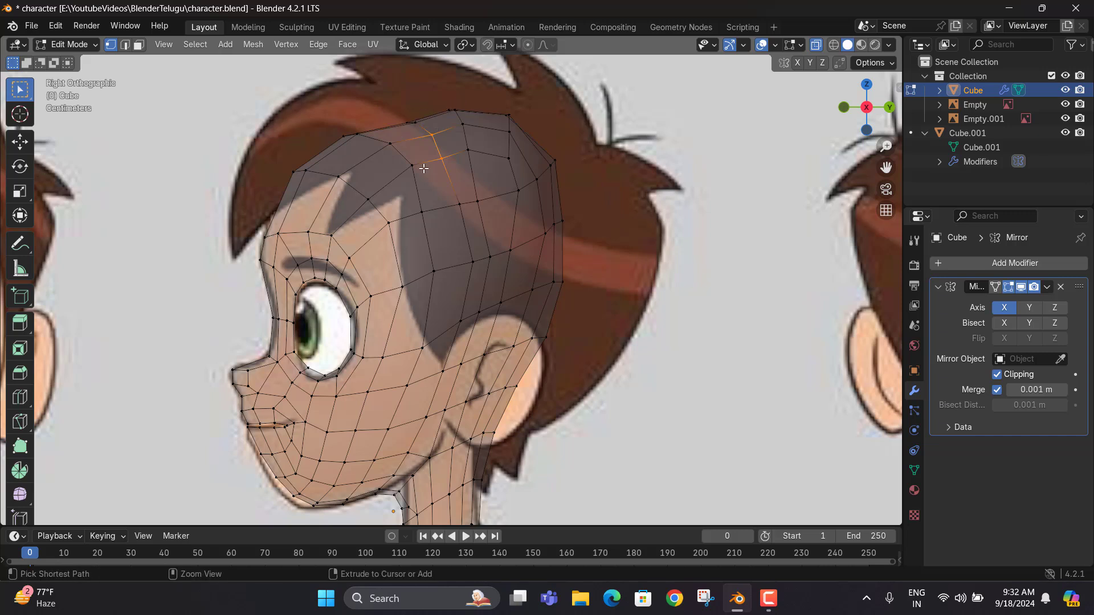
key(g)
click(453, 190)
shift+drag(395, 103, 370, 188)
key(g)
click(474, 209)
shift+drag(370, 118, 304, 163)
key(g)
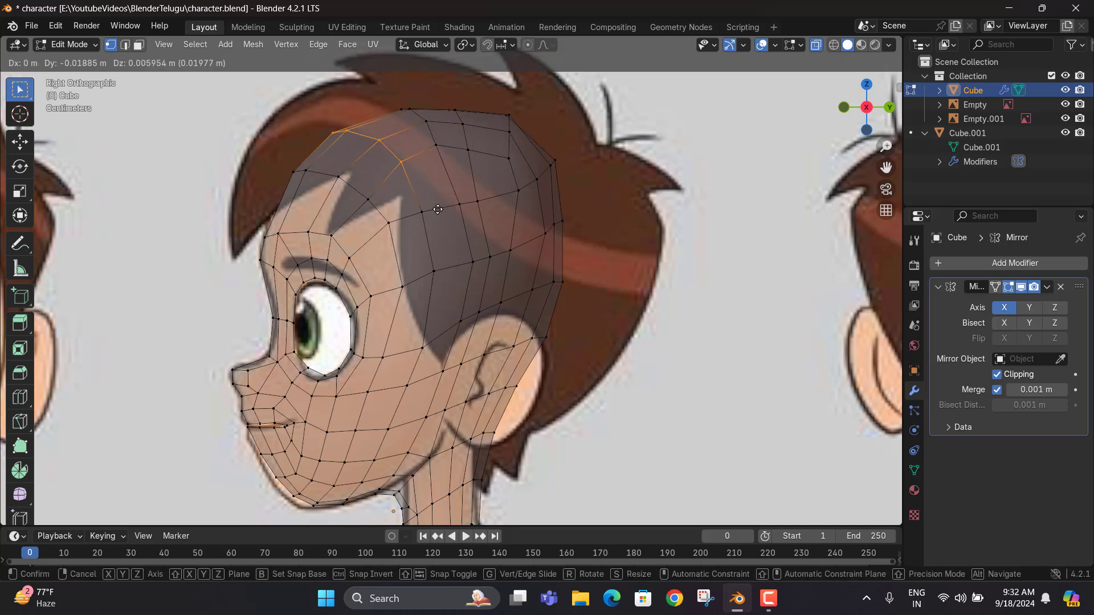
click(437, 209)
Even out the upper side of the head by moving one vertex about 0.015 m in Y and 0.008 m in Z, and the one above 0.014 m and 0.004 m
drag(472, 215, 472, 215)
key(g)
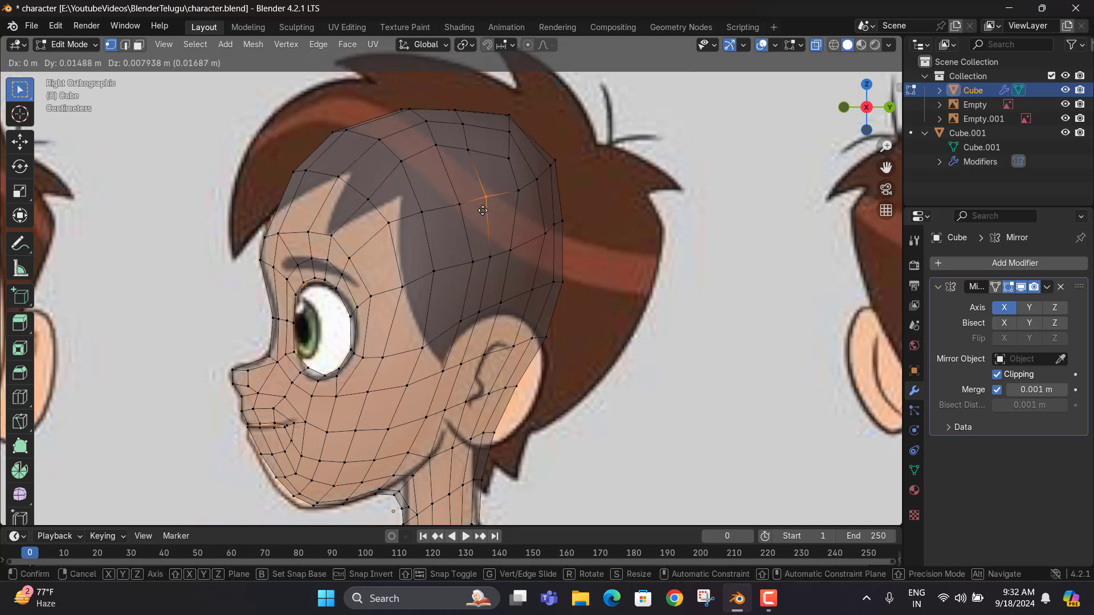
click(483, 209)
drag(487, 143, 455, 160)
key(g)
click(465, 157)
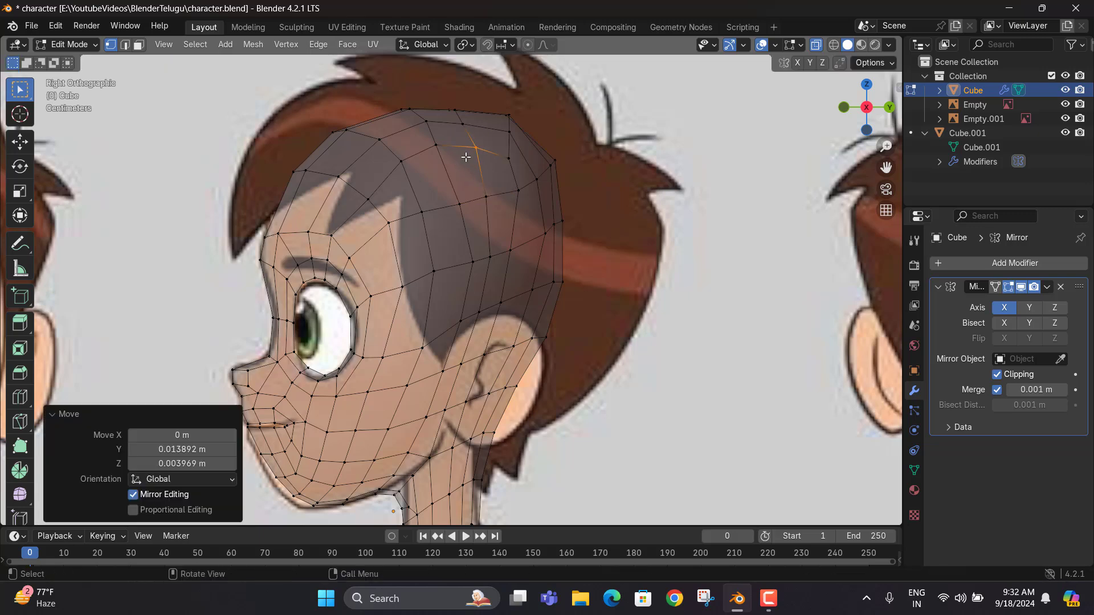
Move the upper vertex behind the temple back and up, and the one just above the ear about 0.018 m in Y and 0.004 m in Z
scroll(521, 230, up, 2)
key(alt+z)
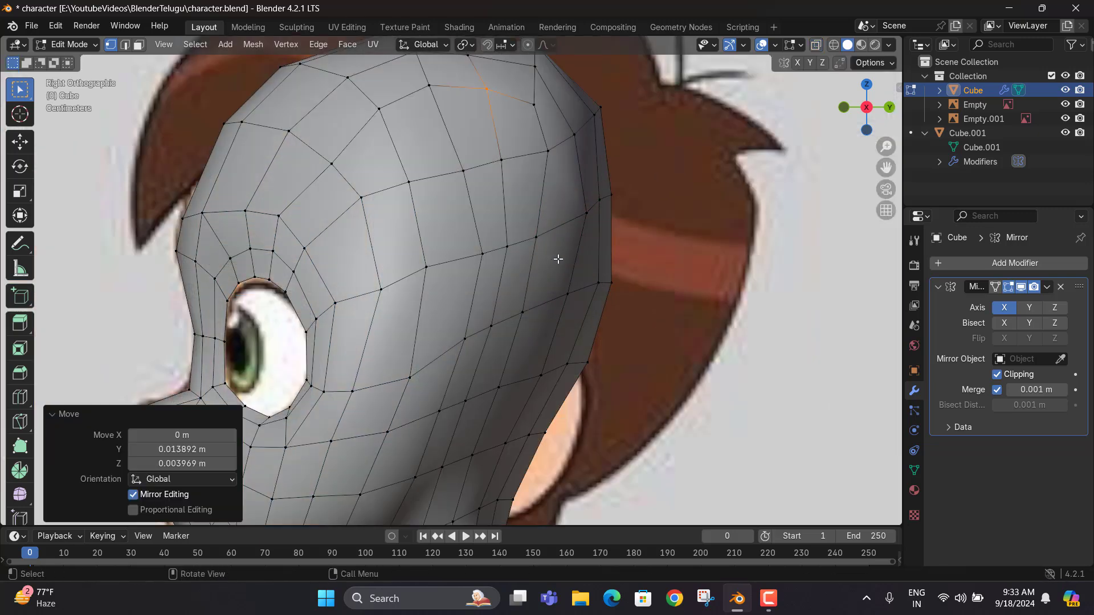
key(alt+z)
shift+middle_drag(513, 252, 485, 170)
drag(461, 203, 462, 203)
key(g)
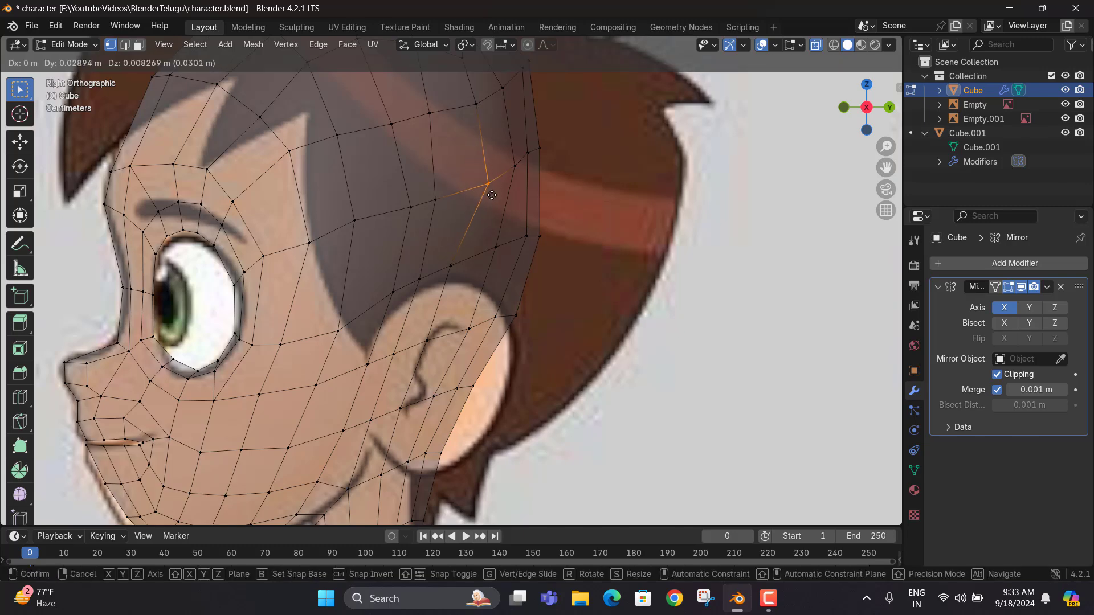
click(488, 194)
click(450, 266)
key(g)
click(453, 275)
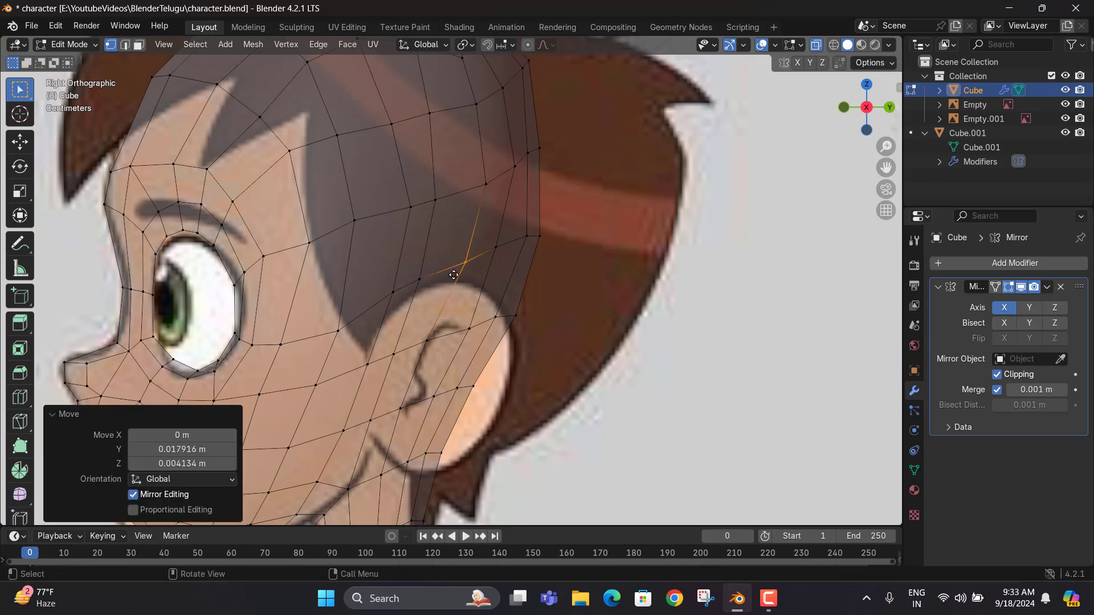
Disable X-ray and reposition the selected vertex at the rear side of the head from above to smooth the outline
click(528, 155)
scroll(525, 223, down, 4)
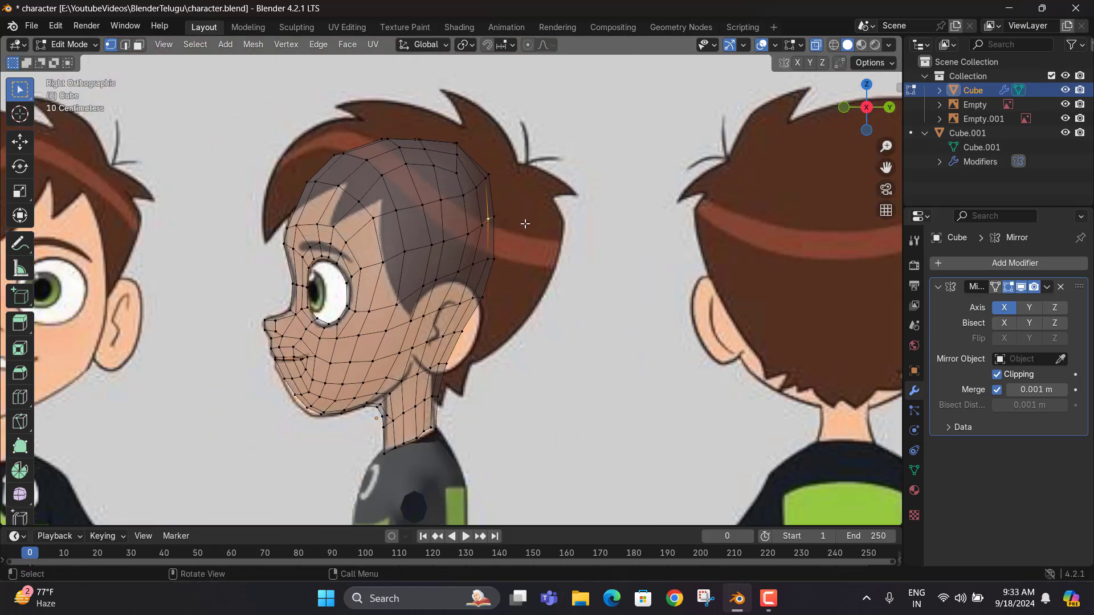
middle_drag(524, 222, 490, 333)
key(alt+z)
scroll(491, 215, up, 3)
key(g)
click(461, 285)
key(g)
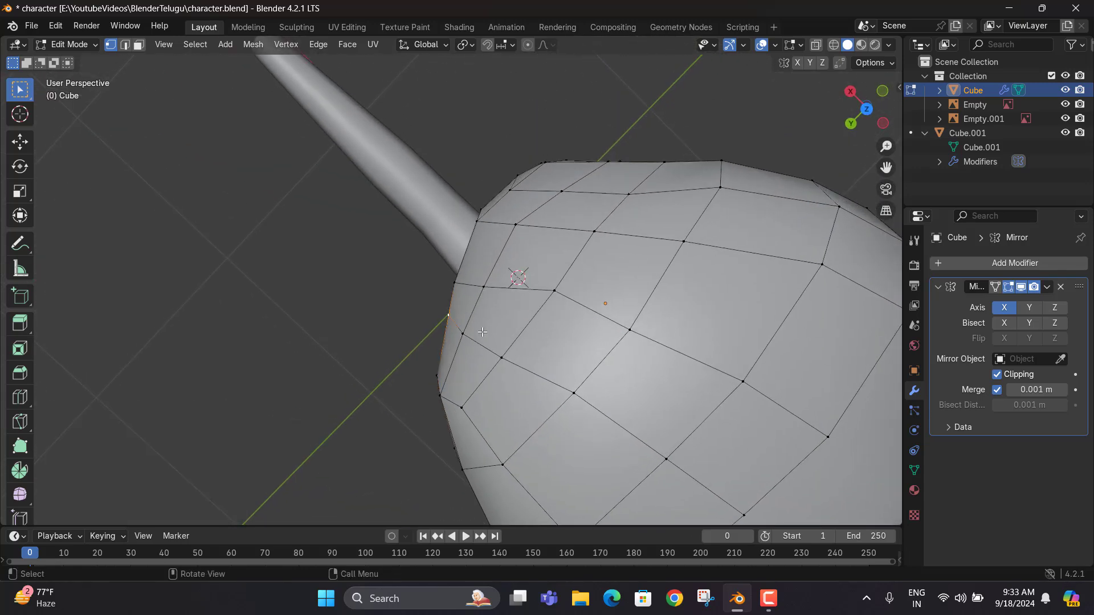
click(494, 331)
Move the neighbouring outline vertex about 0.015 m in X and -0.012 m in Y, and the vertex inside it 0.013 m and -0.019 m
click(454, 283)
key(g)
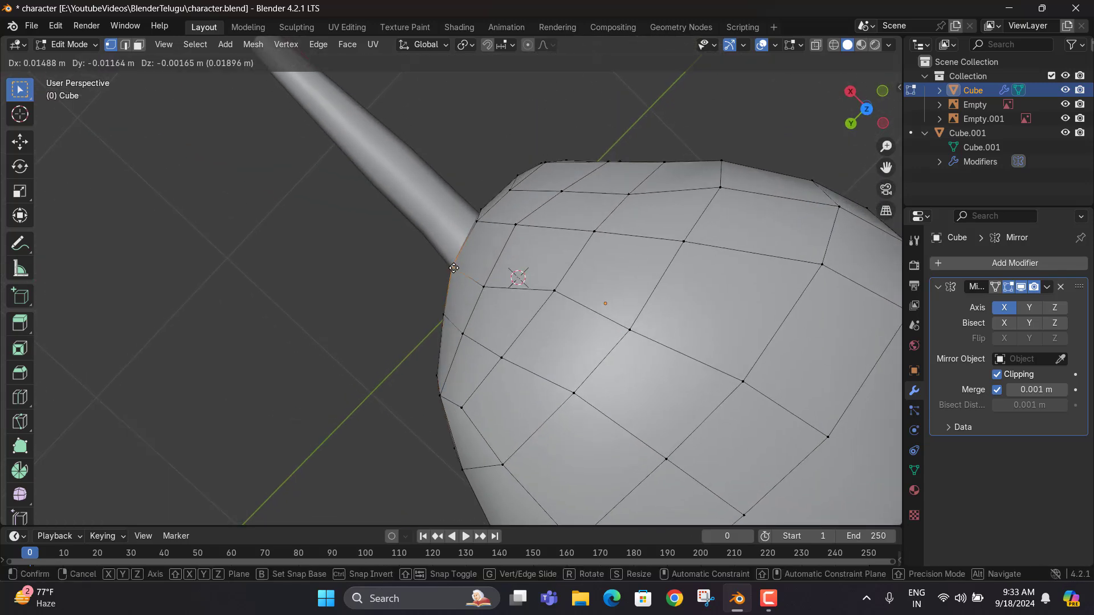
click(454, 268)
click(483, 286)
key(g)
click(484, 262)
Nudge the vertex beside the outer edge at mid-height on the back of the head slightly inward and up
scroll(484, 268, down, 4)
middle_drag(427, 305, 452, 266)
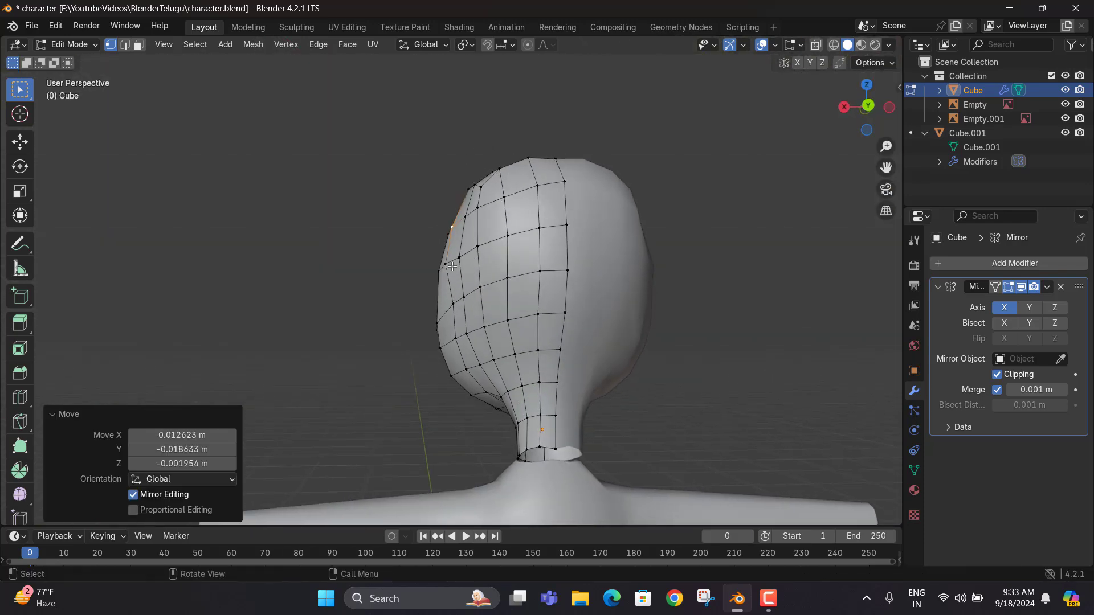
click(457, 305)
key(g)
click(459, 301)
key(g)
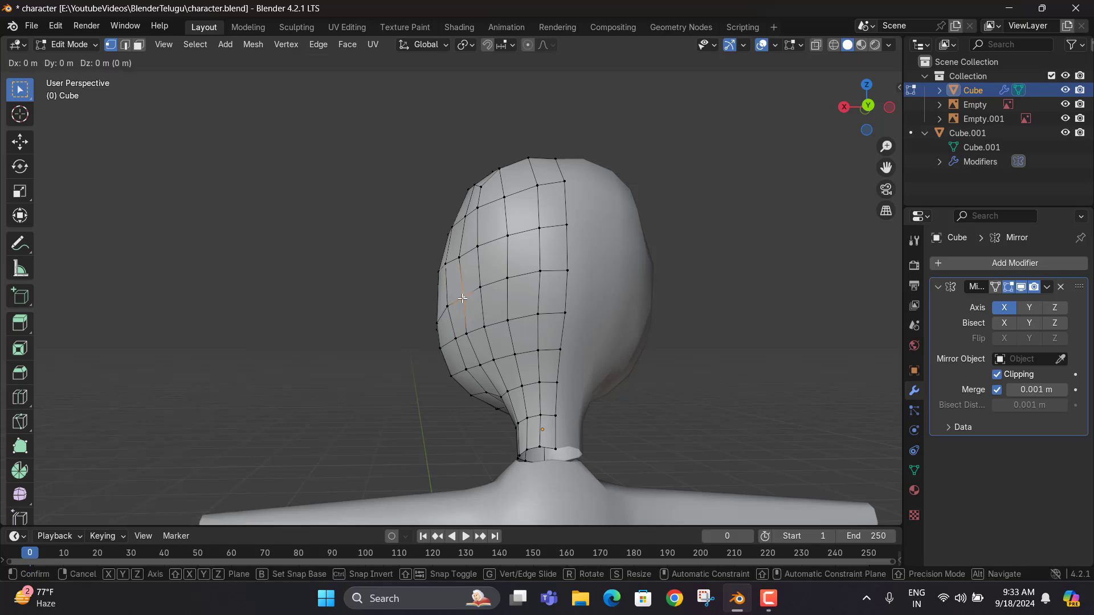
click(460, 298)
Leave Edit Mode and switch to the Sculpting workspace with the Draw brush active on the head
mouse_move(460, 298)
middle_down()
mouse_move(566, 282)
mouse_move(668, 289)
mouse_move(368, 302)
mouse_move(484, 315)
mouse_move(595, 306)
mouse_move(437, 280)
mouse_move(409, 258)
mouse_move(385, 269)
mouse_move(256, 205)
mouse_move(165, 197)
middle_up()
key(Tab)
scroll(546, 293, up, 3)
click(297, 27)
click(21, 89)
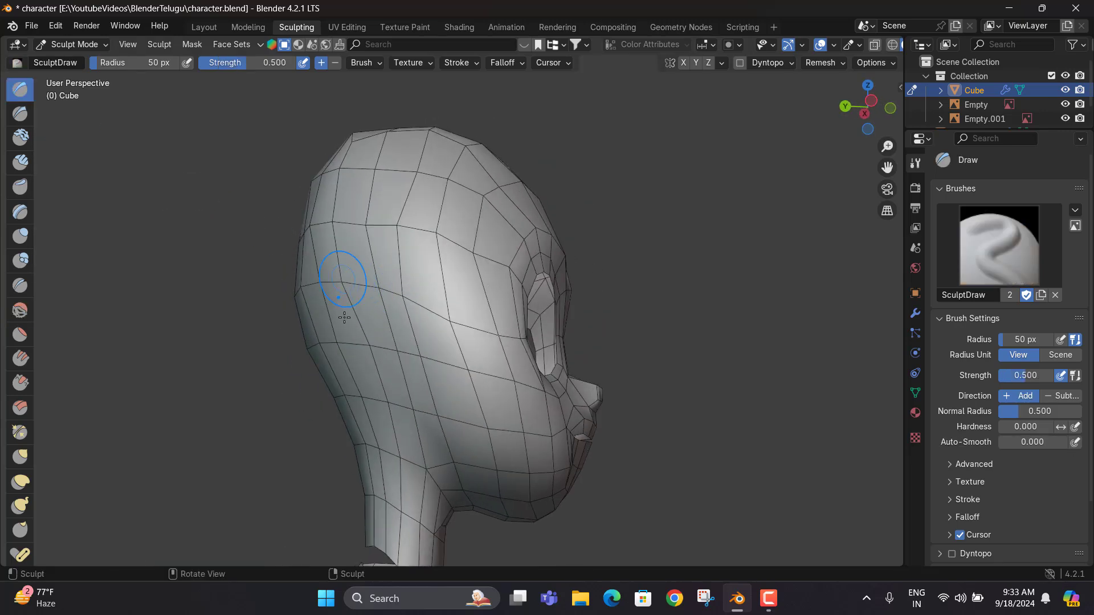
drag(393, 245, 374, 435)
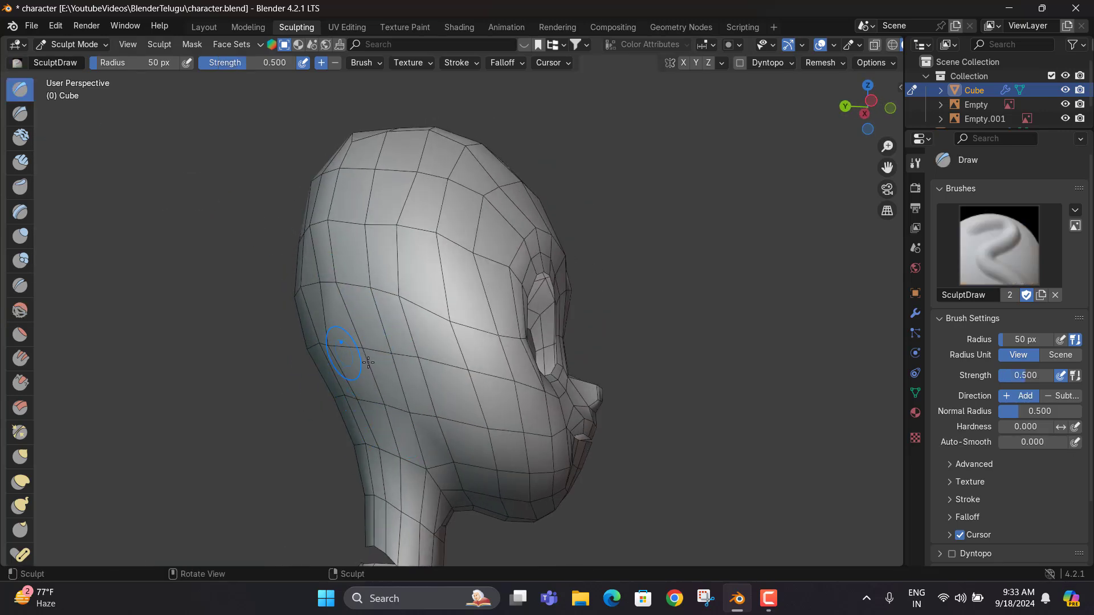
middle_drag(368, 362, 566, 313)
key(ctrl+z)
key(ctrl+z)
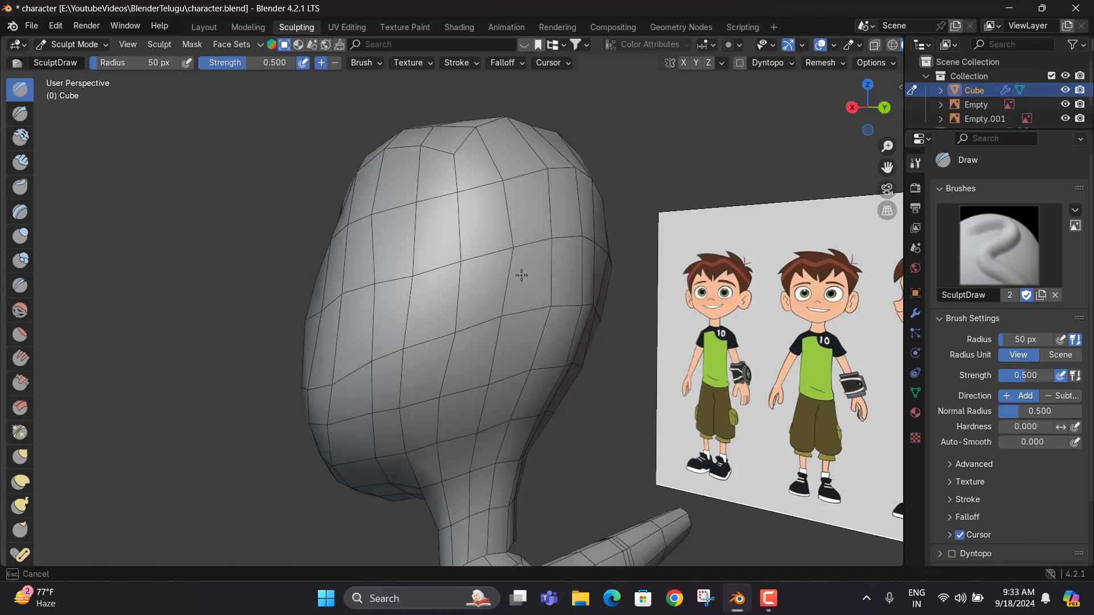
Build up the rear side of the head down to the nape with Draw brush strokes at strength 0.500
mouse_move(521, 275)
mouse_down()
mouse_move(545, 183)
mouse_move(553, 260)
mouse_up()
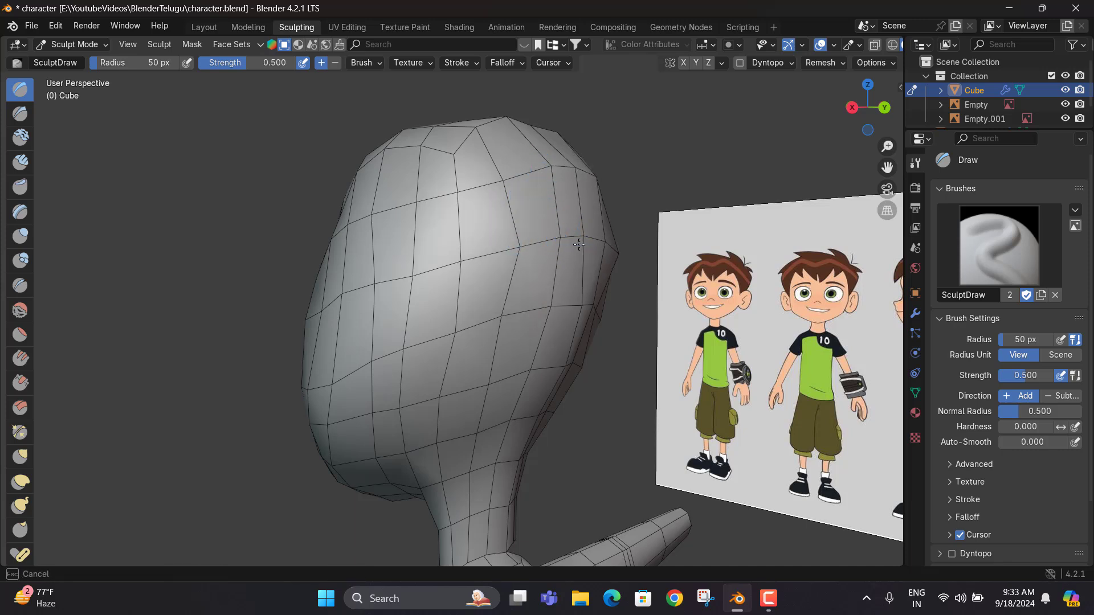
drag(537, 308, 476, 455)
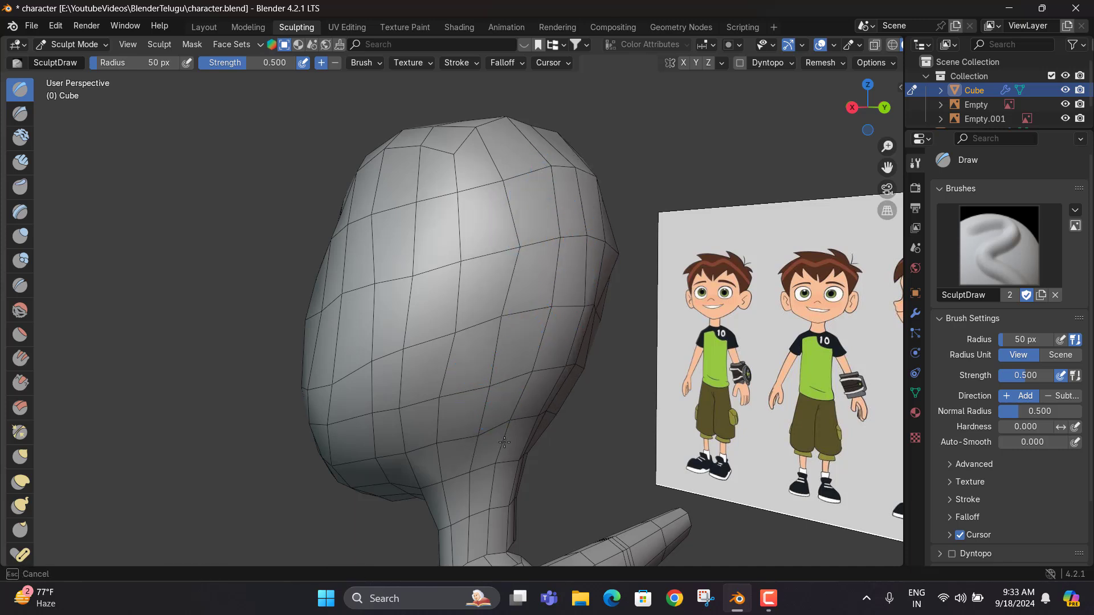
mouse_move(498, 443)
middle_down()
mouse_move(517, 361)
mouse_move(493, 344)
middle_up()
drag(470, 385, 465, 452)
middle_drag(518, 397, 563, 364)
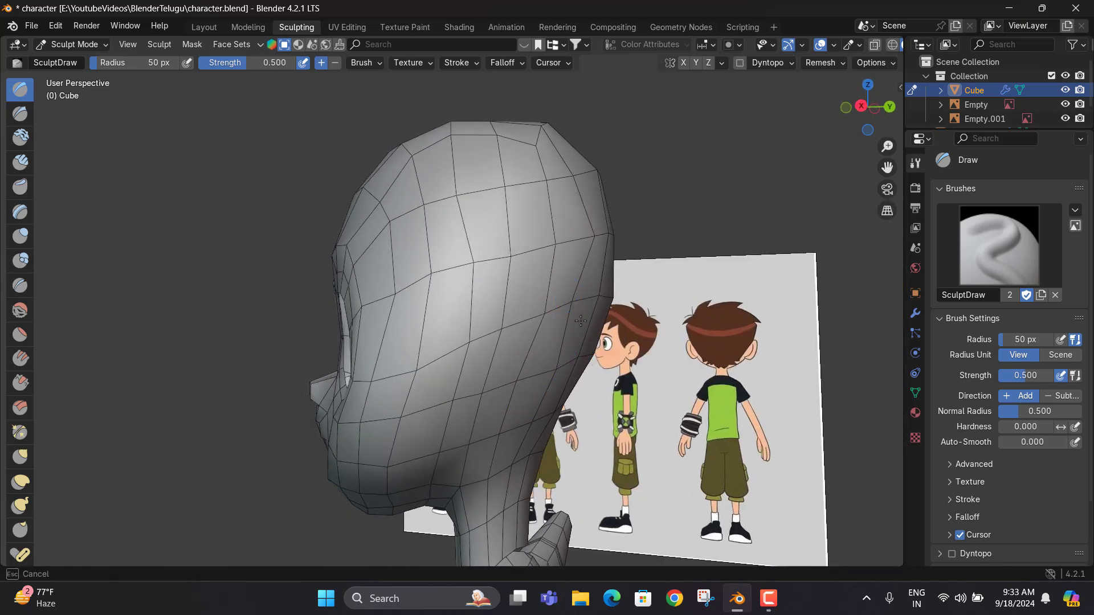
drag(580, 320, 581, 321)
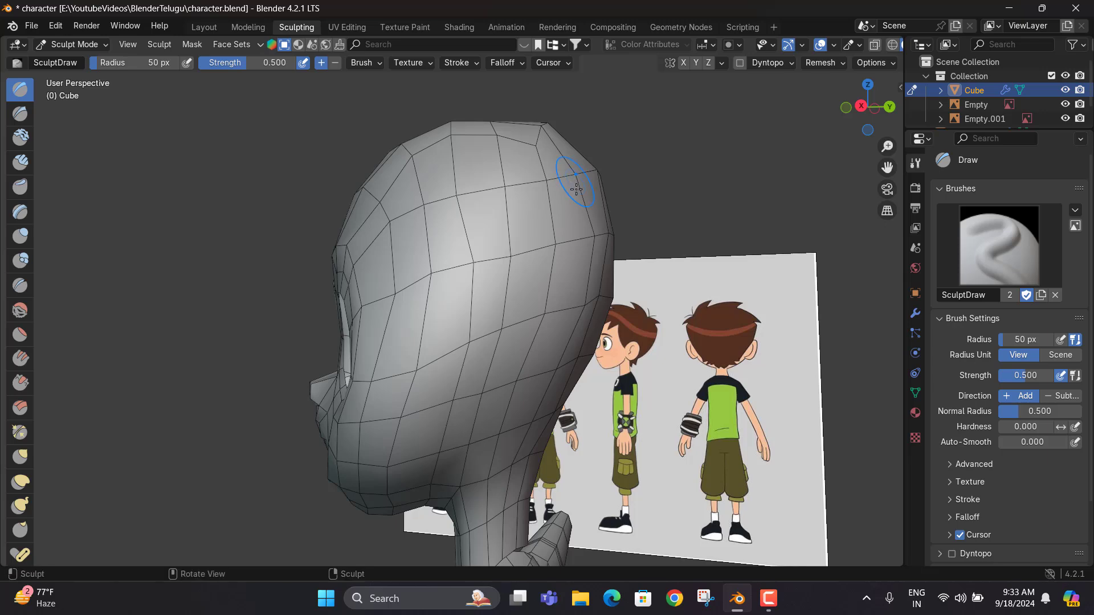
Add further Draw brush strokes around the upper back of the head and its lower rear side
middle_drag(589, 206, 512, 245)
drag(512, 245, 553, 204)
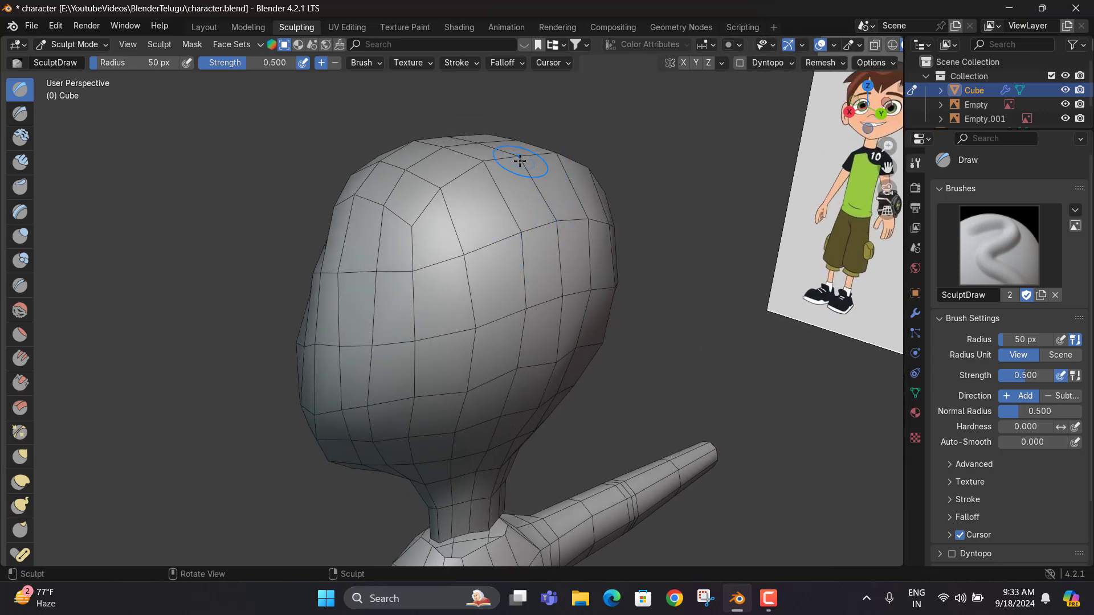
middle_drag(510, 166, 425, 373)
drag(425, 373, 411, 382)
middle_drag(461, 355, 494, 322)
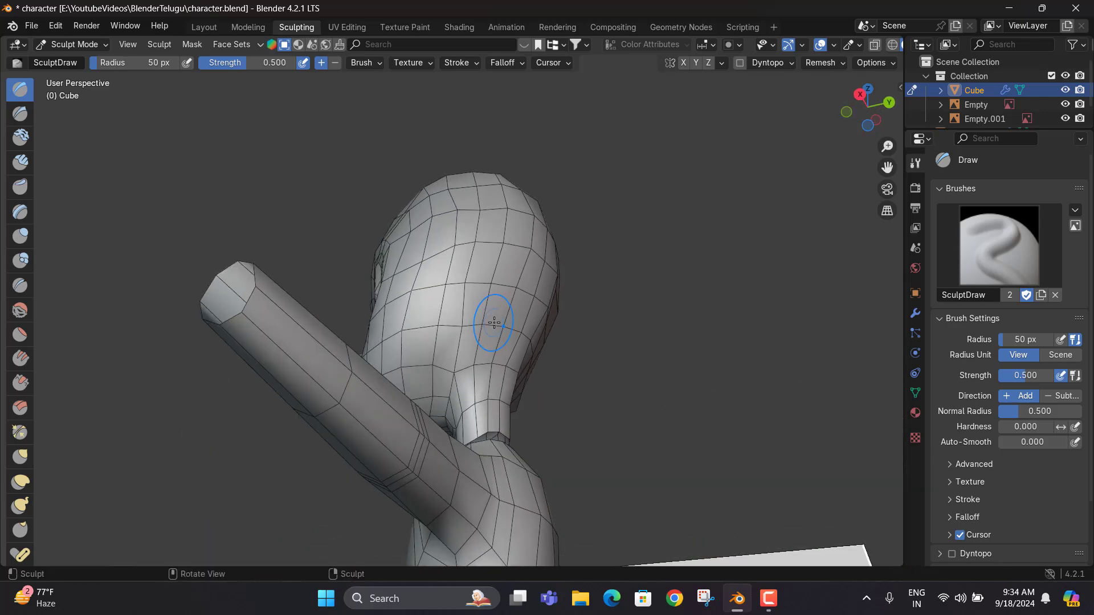
middle_drag(253, 187, 104, 263)
Smooth the lower back and side of the head with the Smooth brush at strength 0.214
click(19, 311)
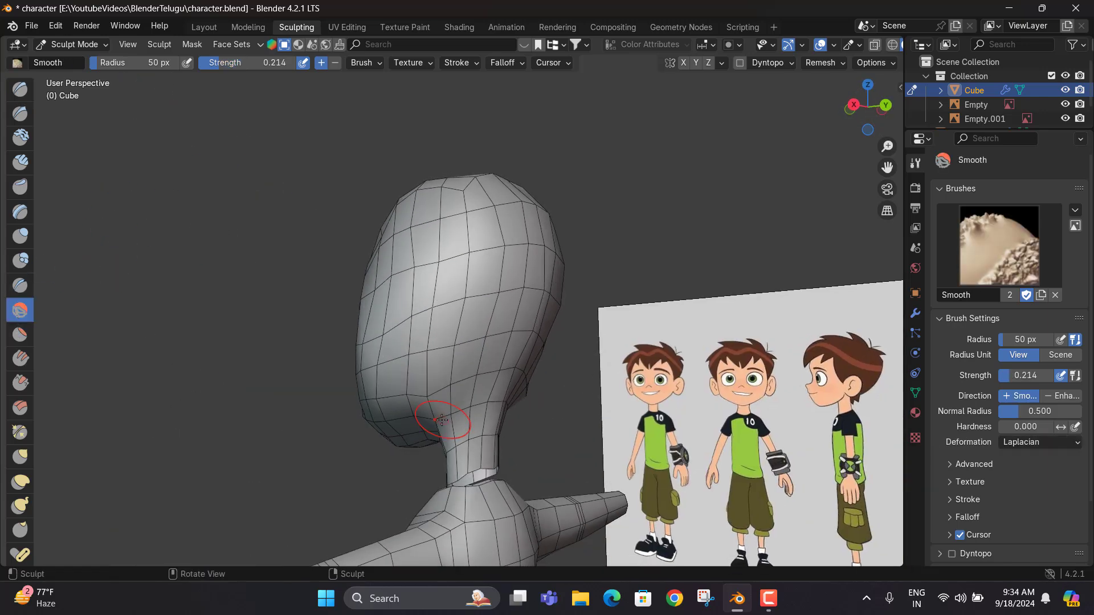
scroll(410, 387, up, 2)
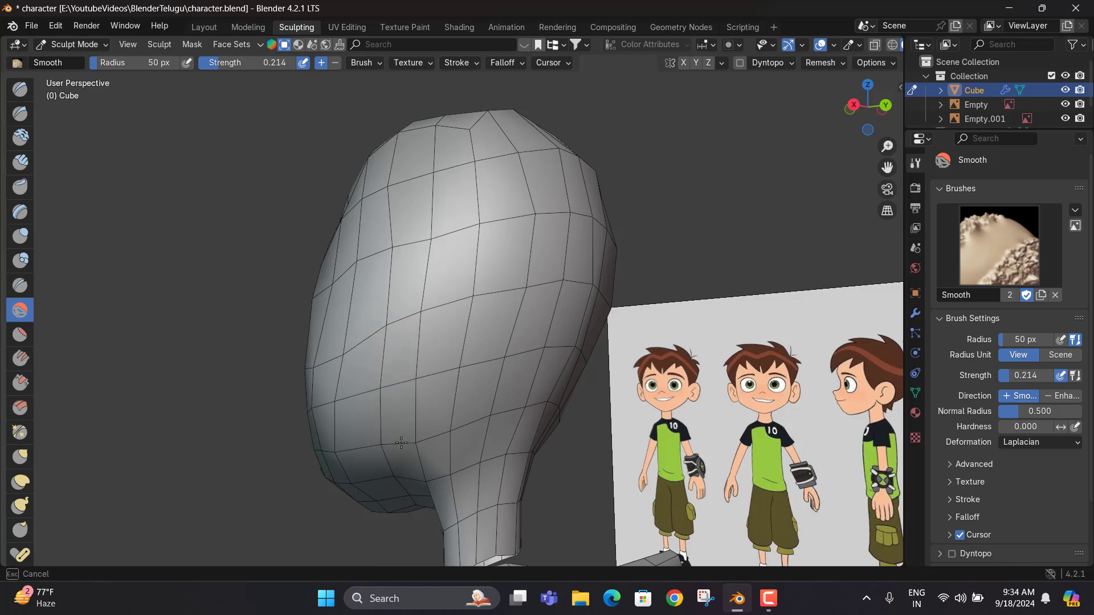
middle_drag(481, 392, 435, 268)
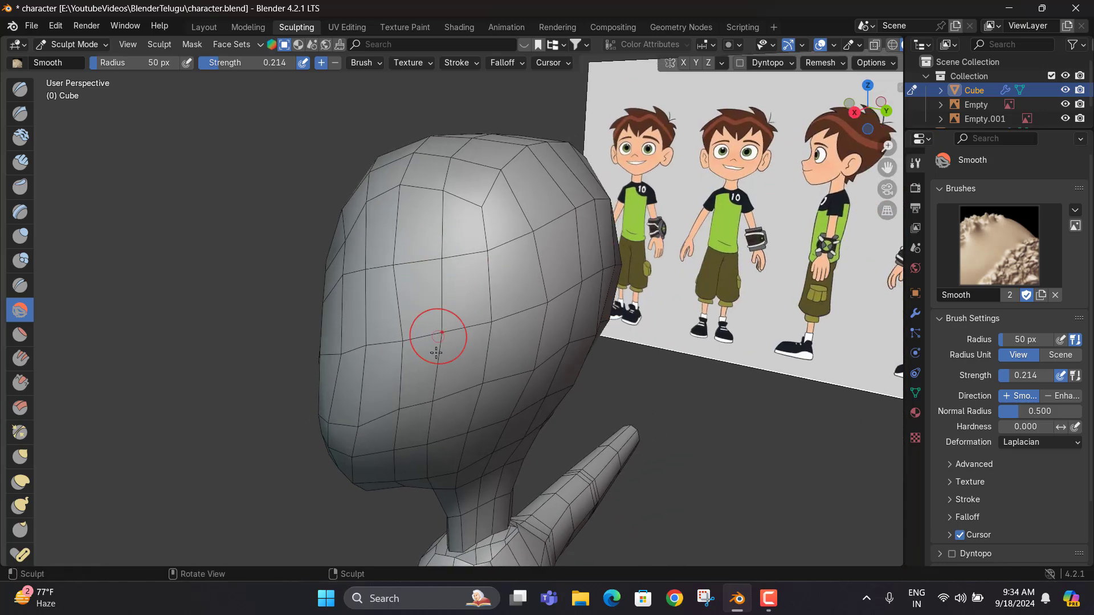
middle_drag(391, 345, 507, 251)
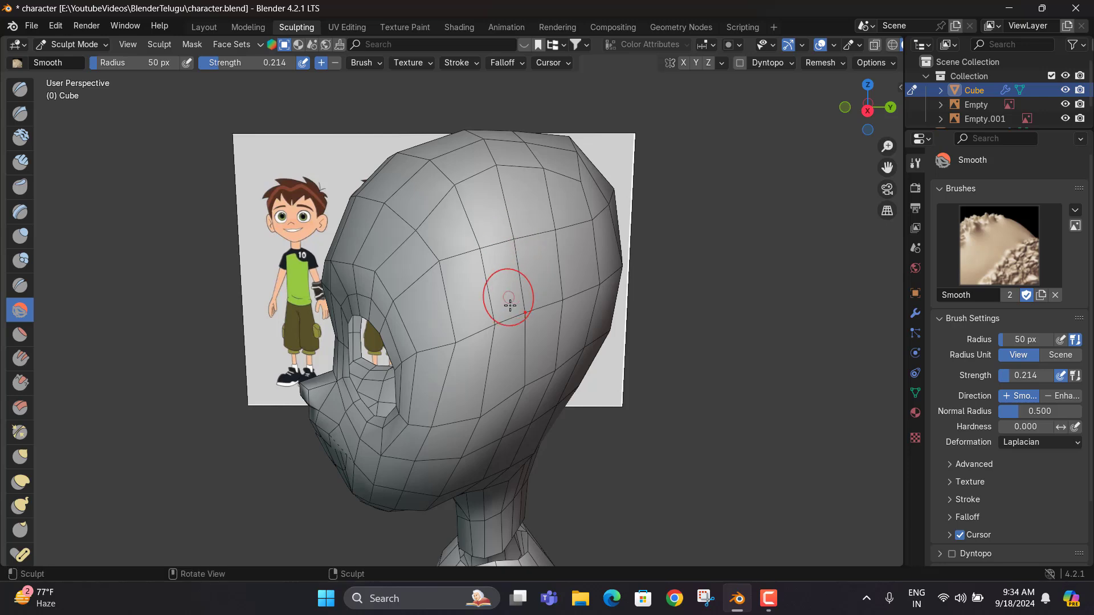
mouse_move(507, 298)
middle_down()
mouse_move(410, 285)
mouse_move(1, 36)
middle_up()
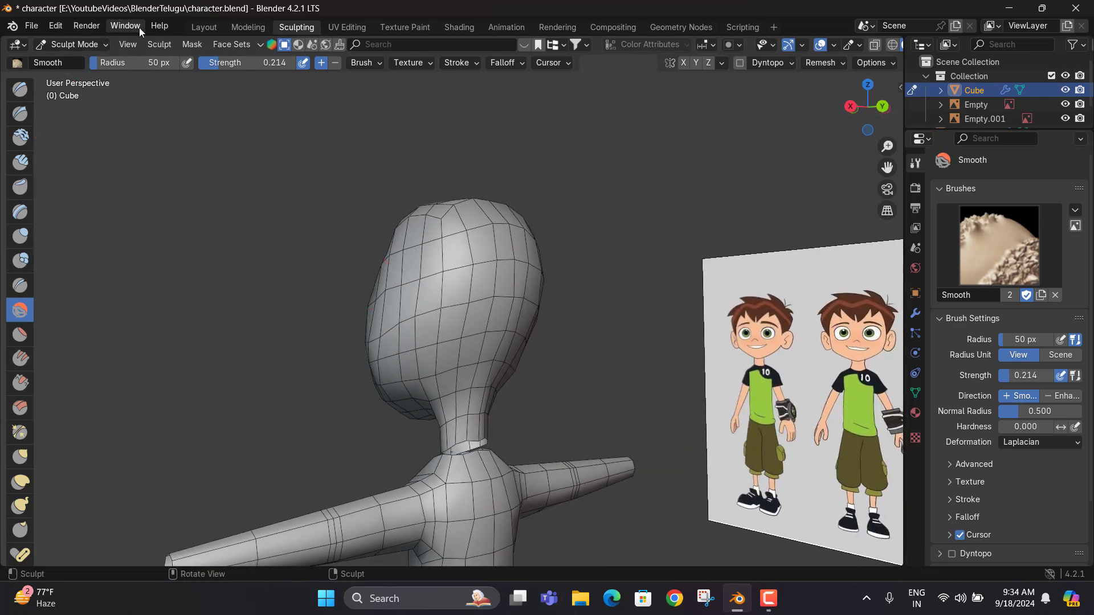
mouse_move(399, 188)
middle_down()
mouse_move(427, 207)
mouse_move(361, 245)
mouse_move(330, 244)
mouse_move(342, 302)
mouse_move(354, 247)
middle_up()
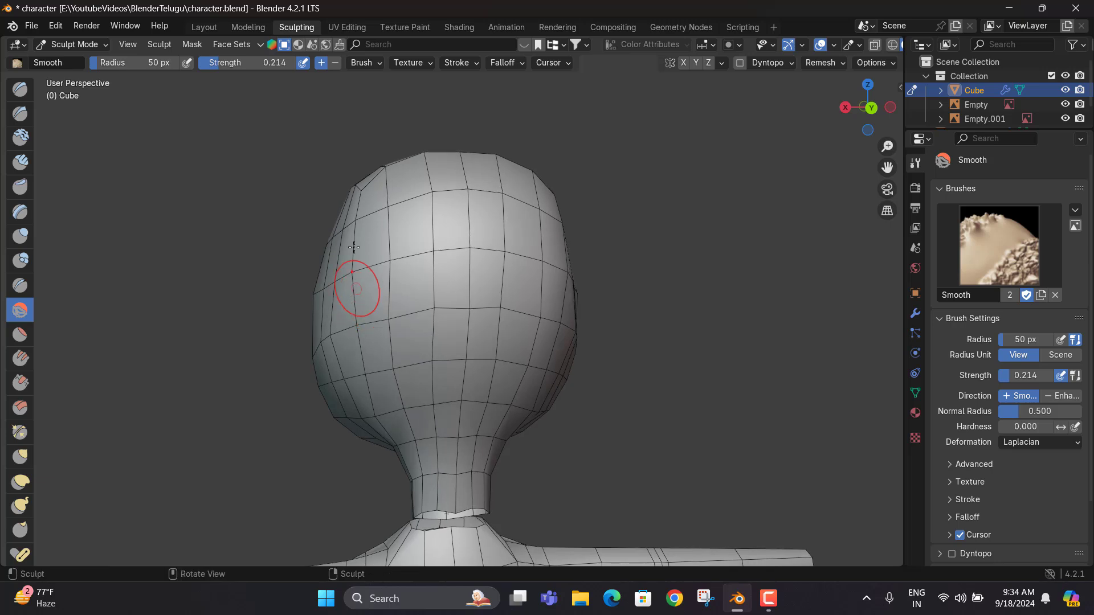
Switch back to the Draw brush at strength 0.500 and fill out the rear side of the head
click(20, 89)
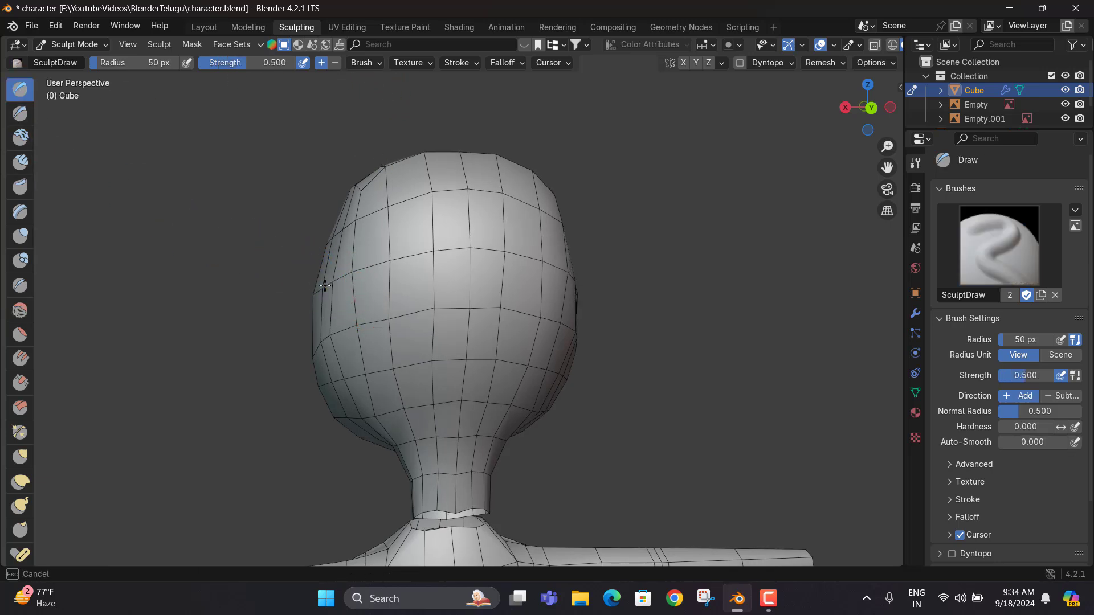
mouse_move(325, 285)
middle_down()
mouse_move(316, 372)
mouse_move(452, 378)
middle_up()
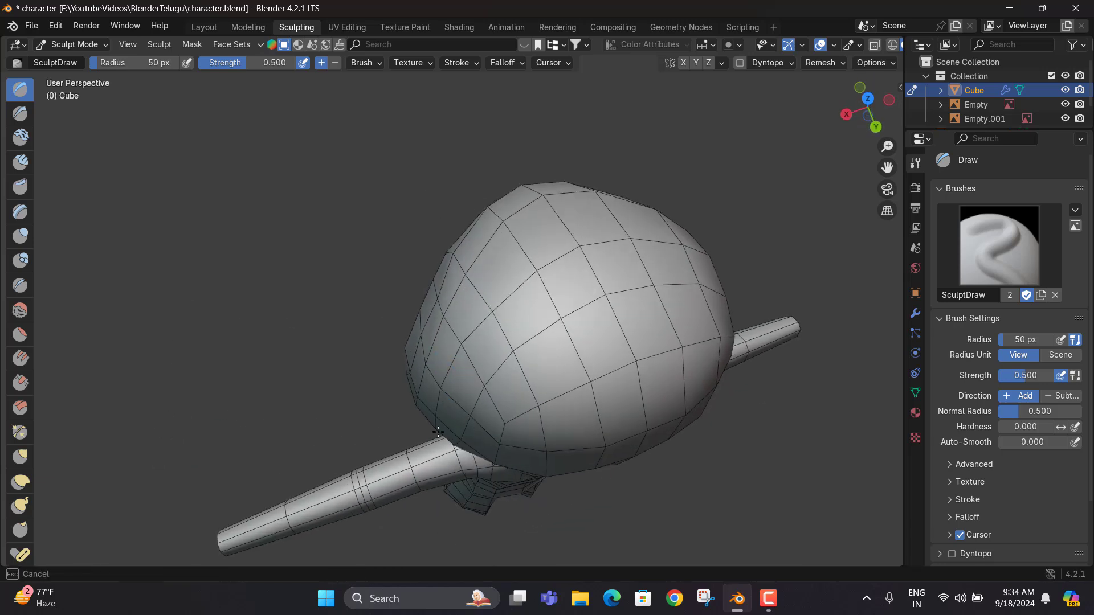
middle_drag(453, 418, 542, 325)
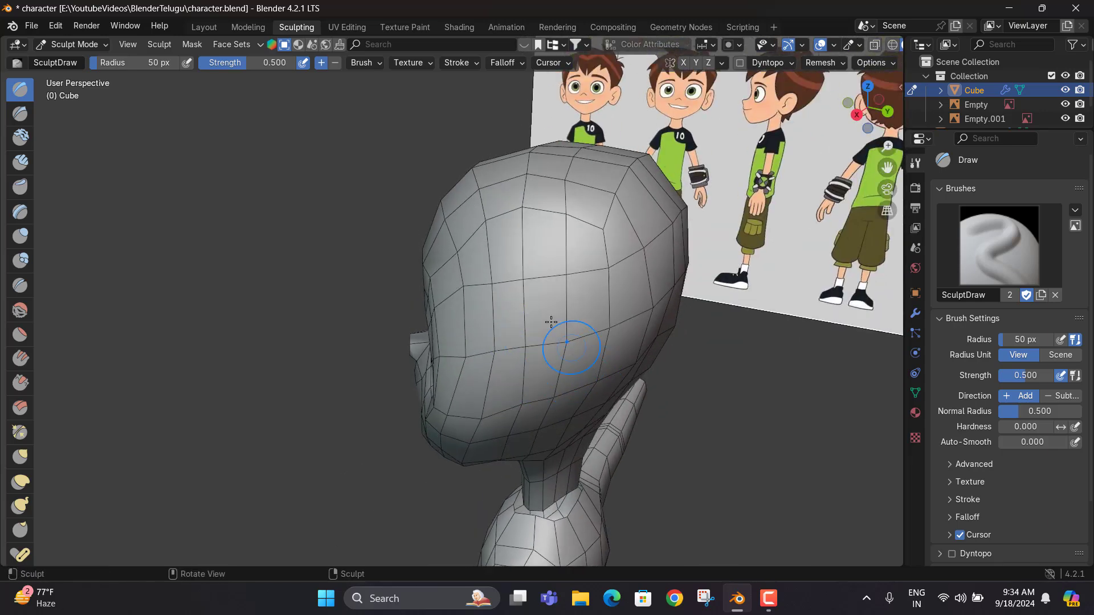
middle_drag(550, 322, 433, 268)
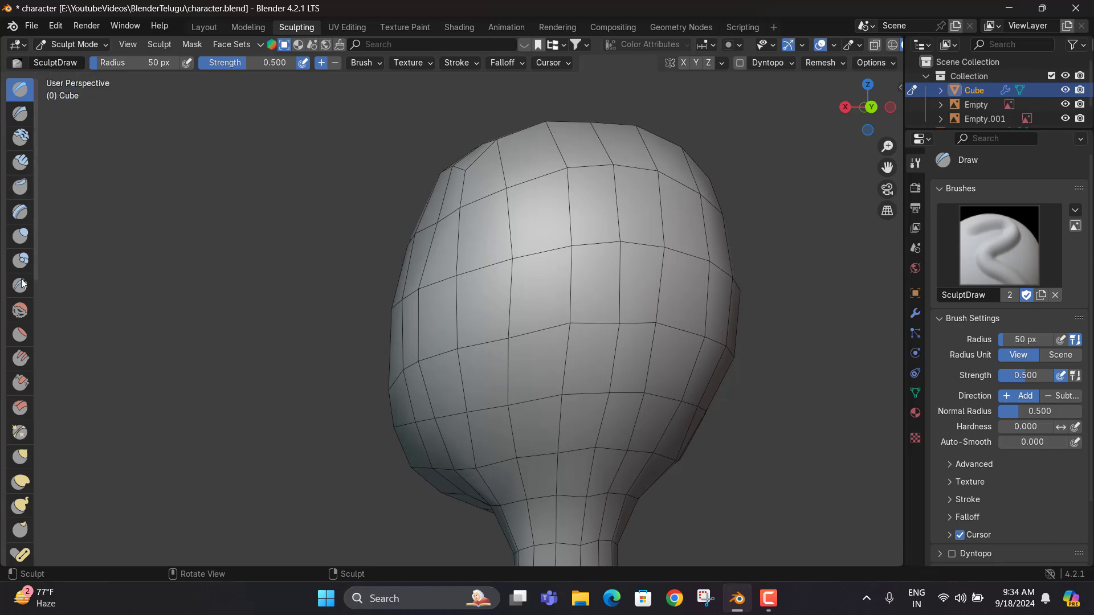
Even out the side of the head behind the eye socket with the Smooth brush at strength 0.214
click(20, 309)
middle_drag(558, 296, 619, 245)
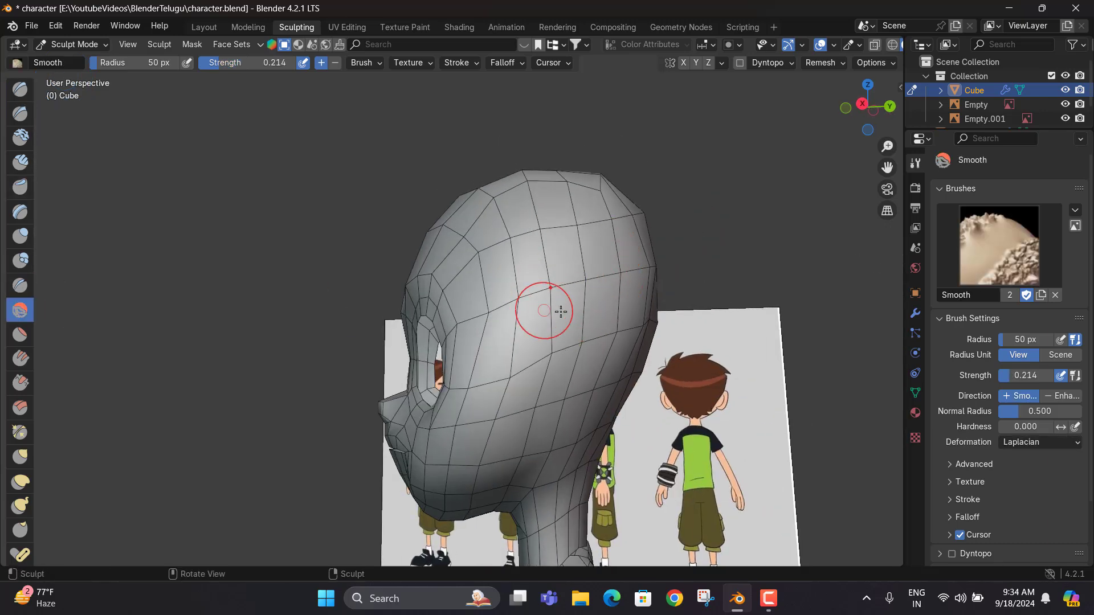
drag(513, 354, 511, 300)
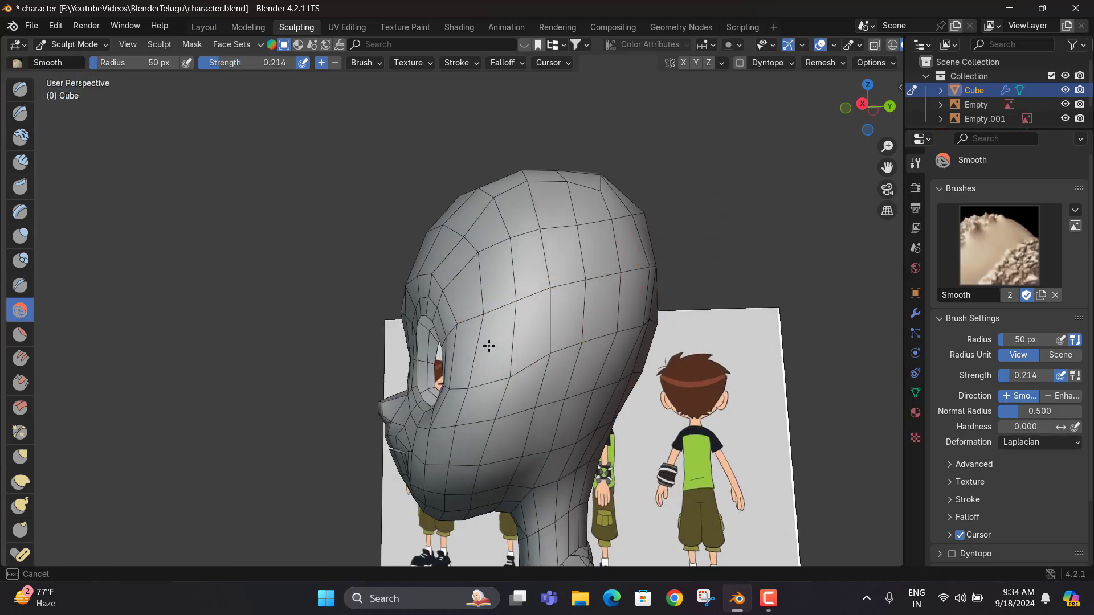
middle_drag(489, 346, 507, 352)
mouse_move(533, 342)
mouse_down()
mouse_move(546, 335)
mouse_move(524, 358)
mouse_move(500, 317)
mouse_move(478, 311)
mouse_up()
middle_drag(479, 310, 659, 406)
Return to the Layout workspace and open the head in Edit Mode from the front view
key(KP_1)
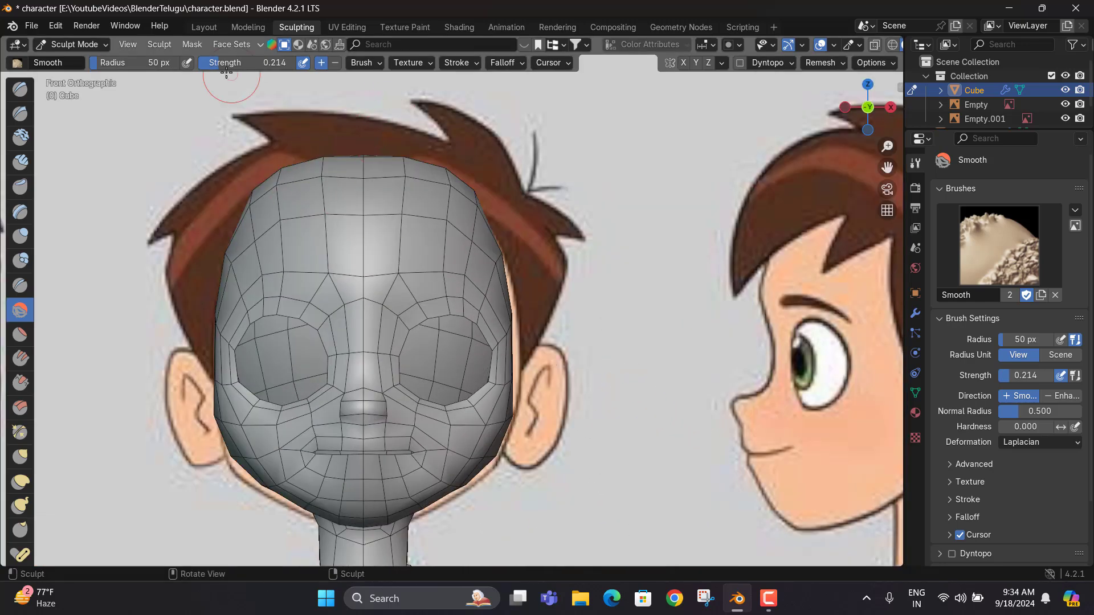
click(206, 26)
key(KP_1)
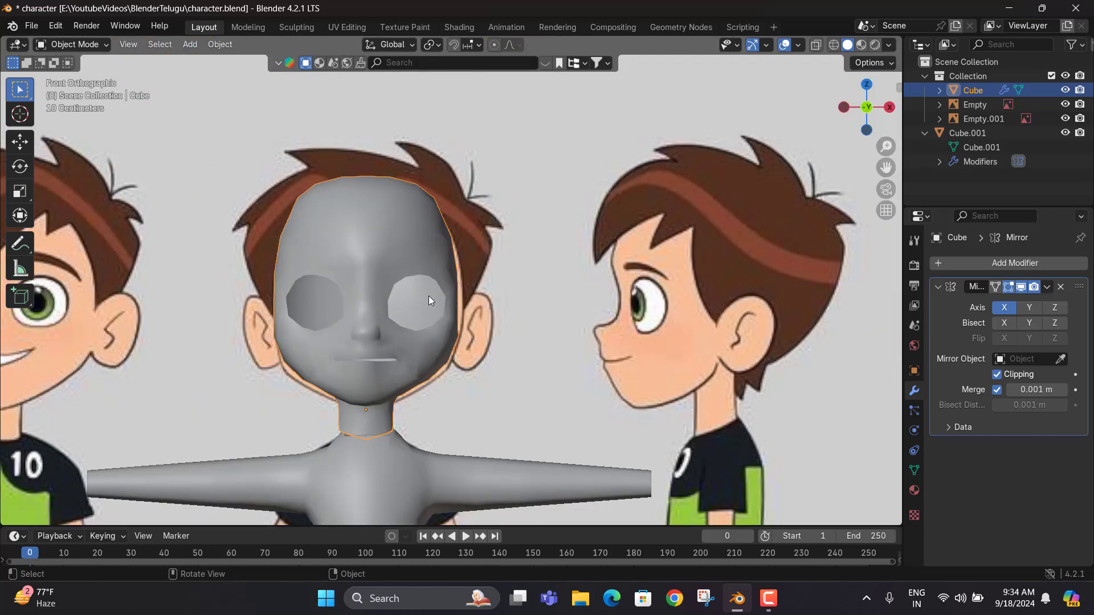
scroll(471, 328, up, 2)
shift+middle_drag(489, 335, 522, 320)
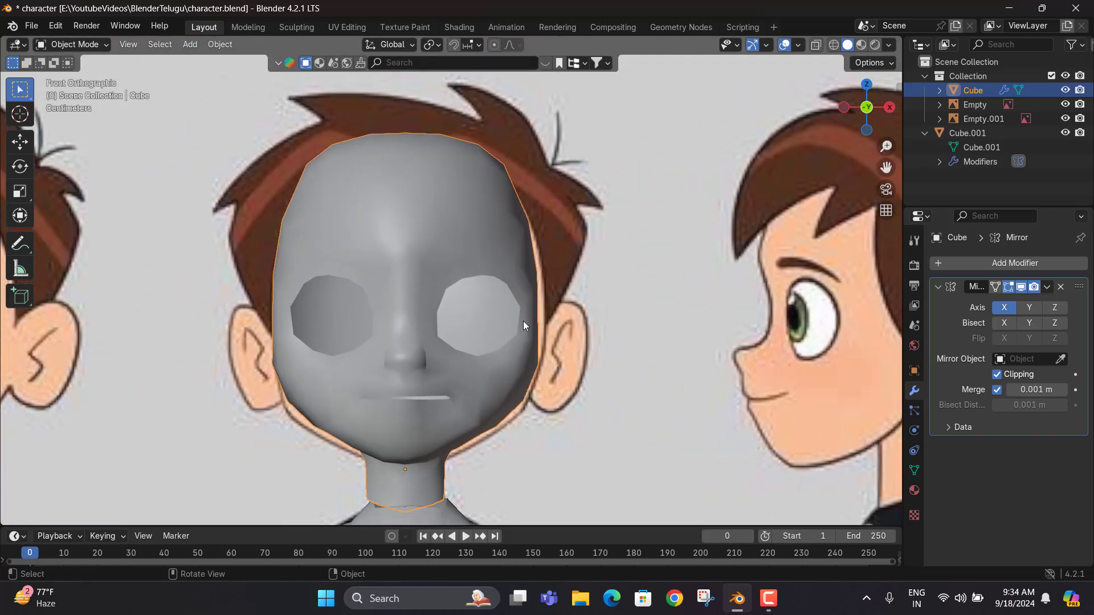
key(Tab)
scroll(621, 307, up, 2)
shift+middle_drag(621, 307, 587, 307)
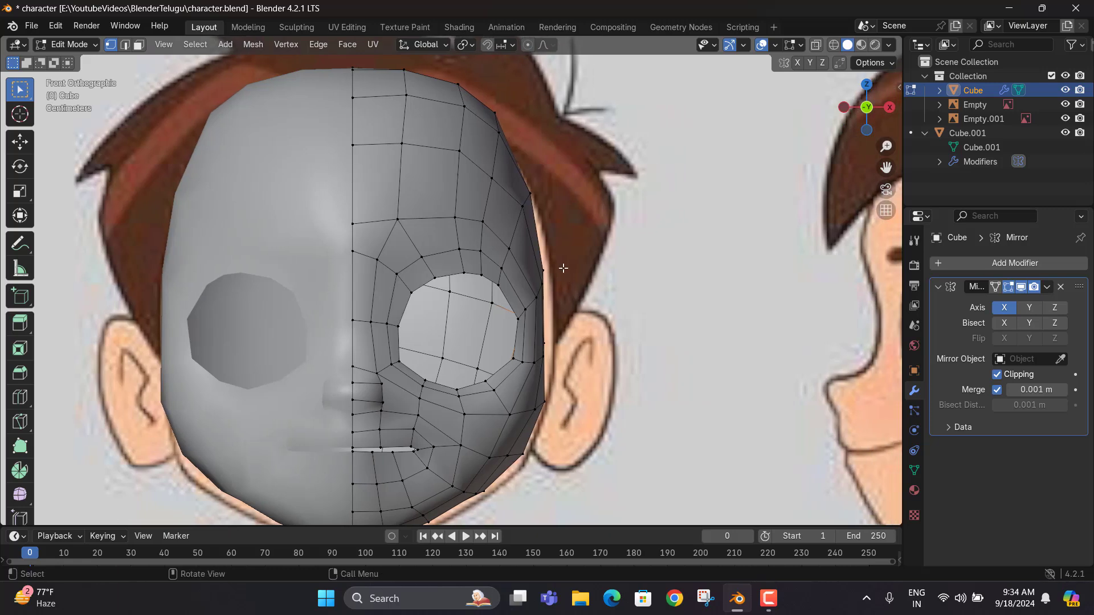
Select the jaw vertices diagonally below the mouth corner and move them slightly down toward the reference jawline
scroll(570, 269, down, 3)
shift+middle_drag(255, 273, 417, 193)
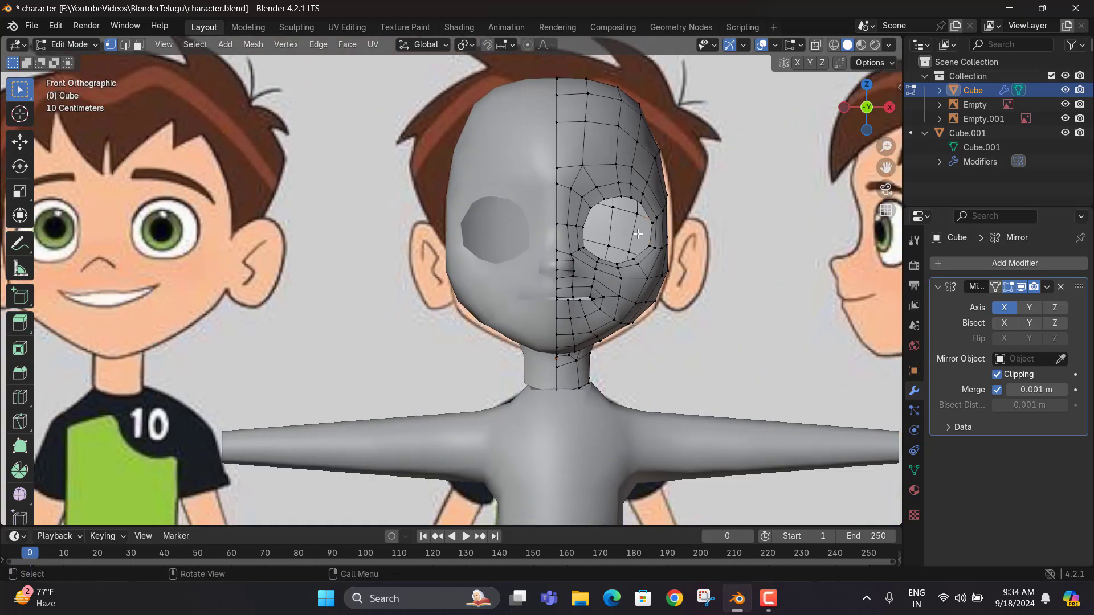
scroll(638, 234, up, 4)
shift+middle_drag(819, 368, 600, 355)
key(alt+z)
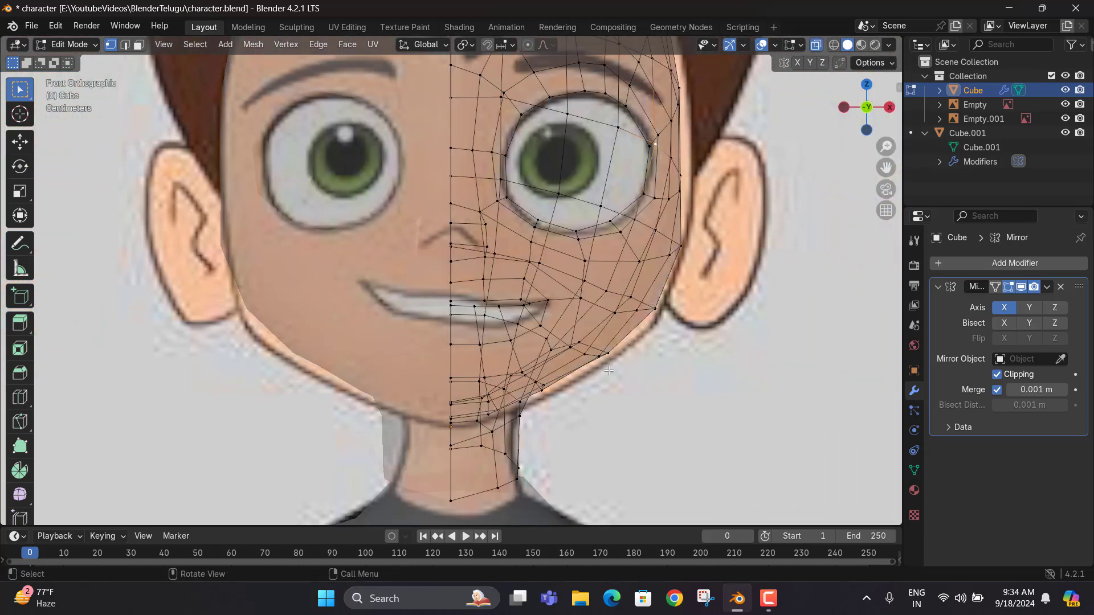
key(alt+z)
drag(632, 376, 558, 336)
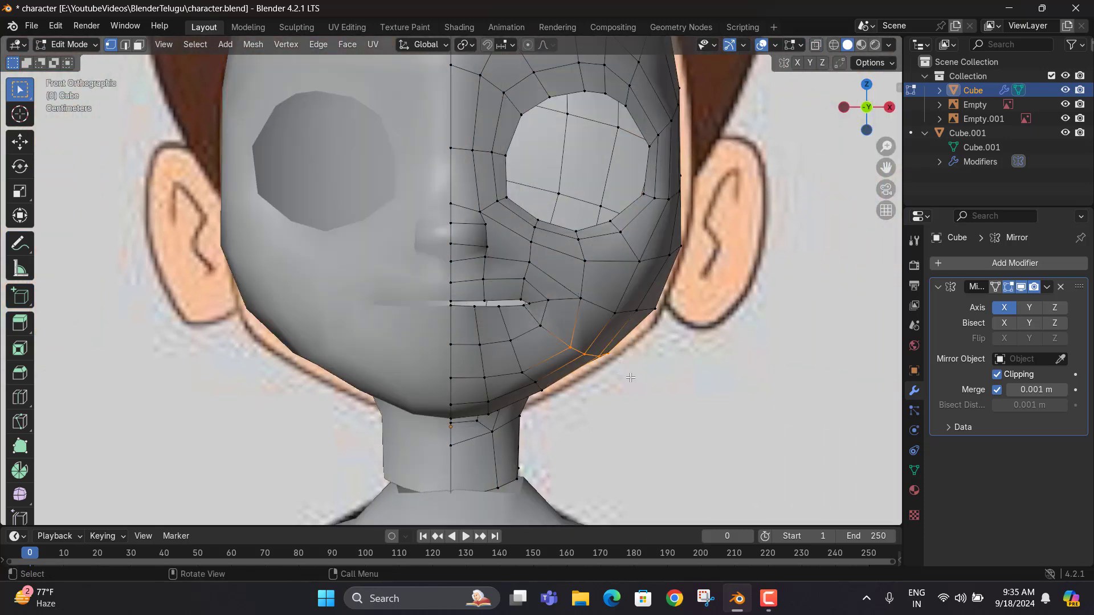
scroll(631, 377, up, 3)
scroll(676, 397, down, 4)
key(g)
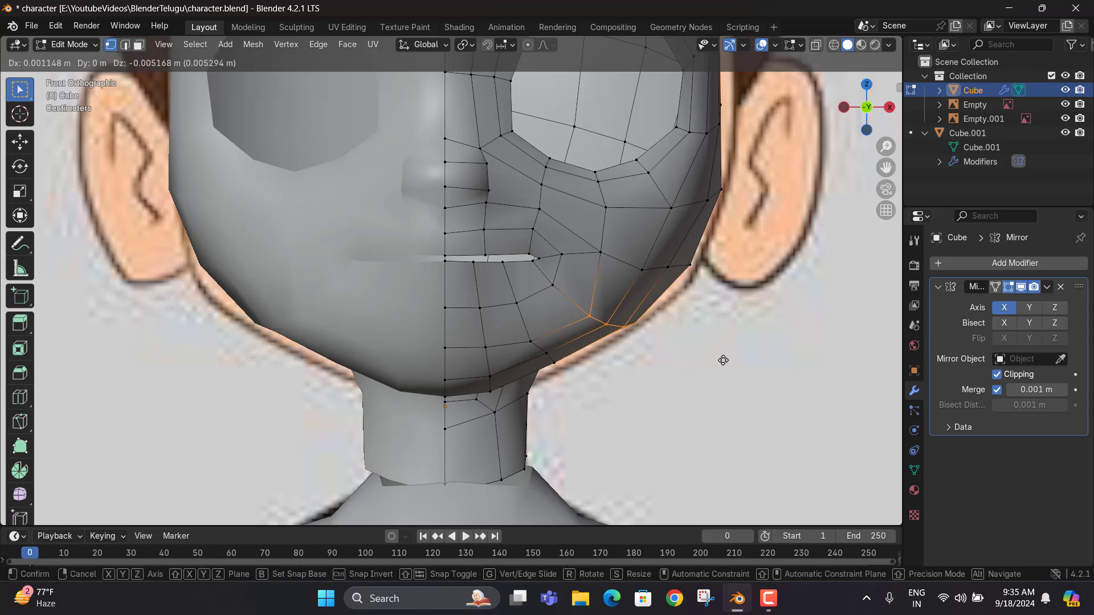
click(566, 362)
Lower the neighbouring jaw outline vertex near the chin and move the vertex inside it about -0.0006 m in X and 0.0063 m in Z
key(alt+z)
key(alt+z)
drag(571, 379, 521, 358)
key(g)
click(591, 362)
key(g)
click(584, 346)
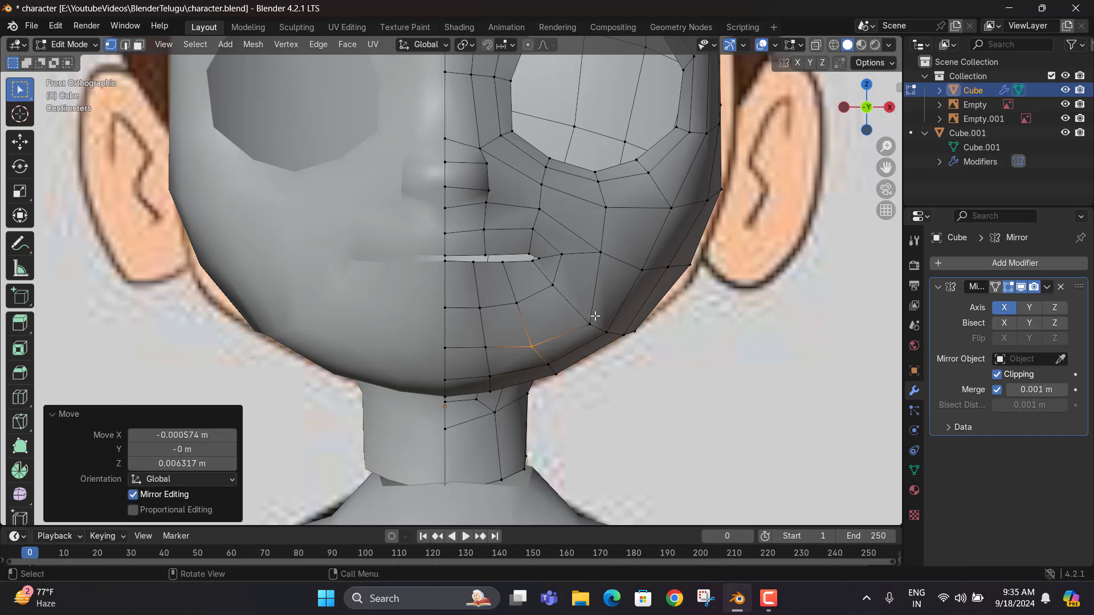
Nudge the innermost of the adjusted jaw vertices slightly inward and leave Edit Mode to check the head in perspective
click(590, 323)
key(g)
click(585, 324)
scroll(647, 309, down, 5)
key(Tab)
middle_drag(647, 309, 491, 315)
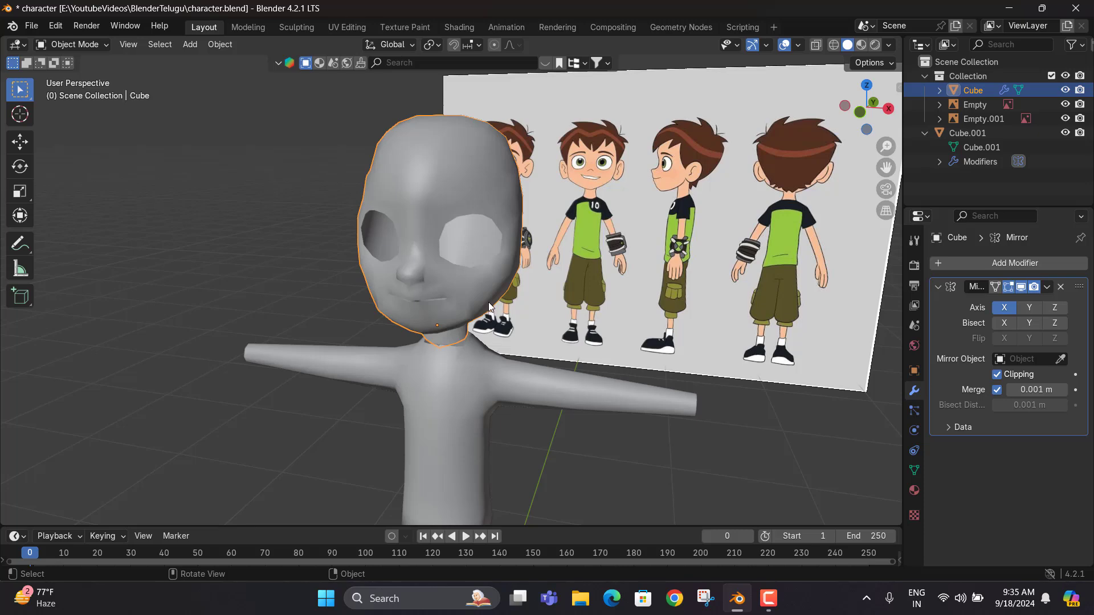
Add a UV sphere with 32 segments, 16 rings and a 1 m radius in the front view
key(KP_1)
scroll(501, 268, up, 5)
key(shift+a)
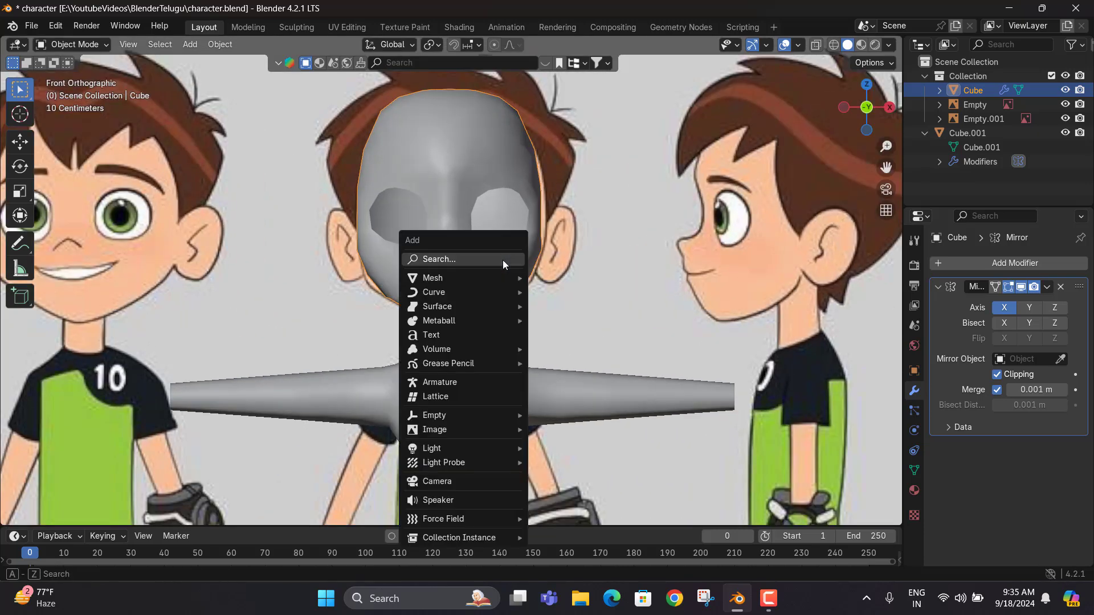
mouse_move(432, 279)
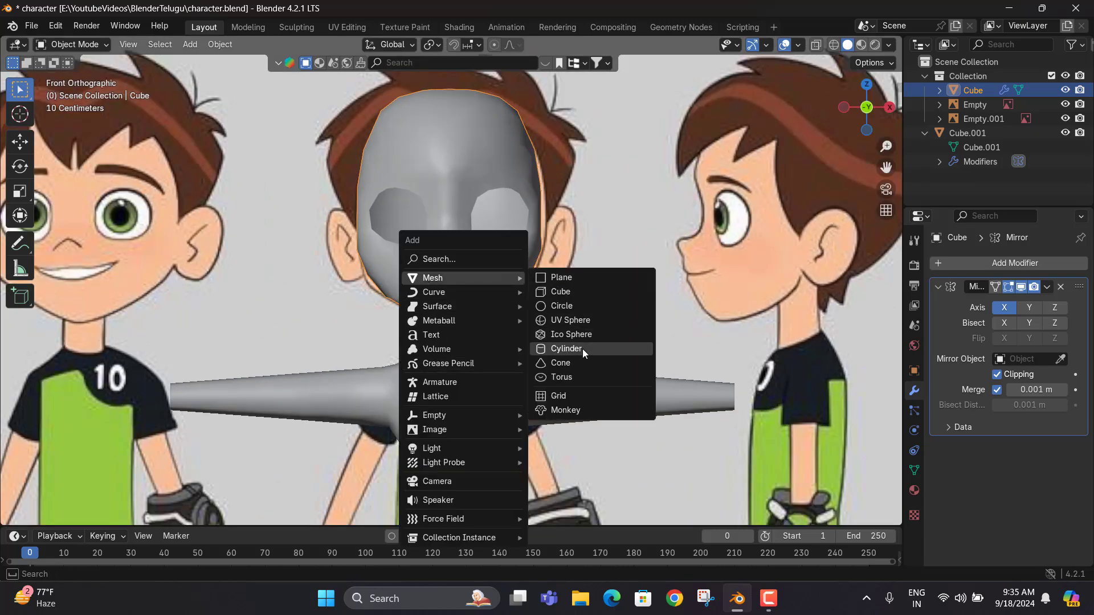
click(568, 320)
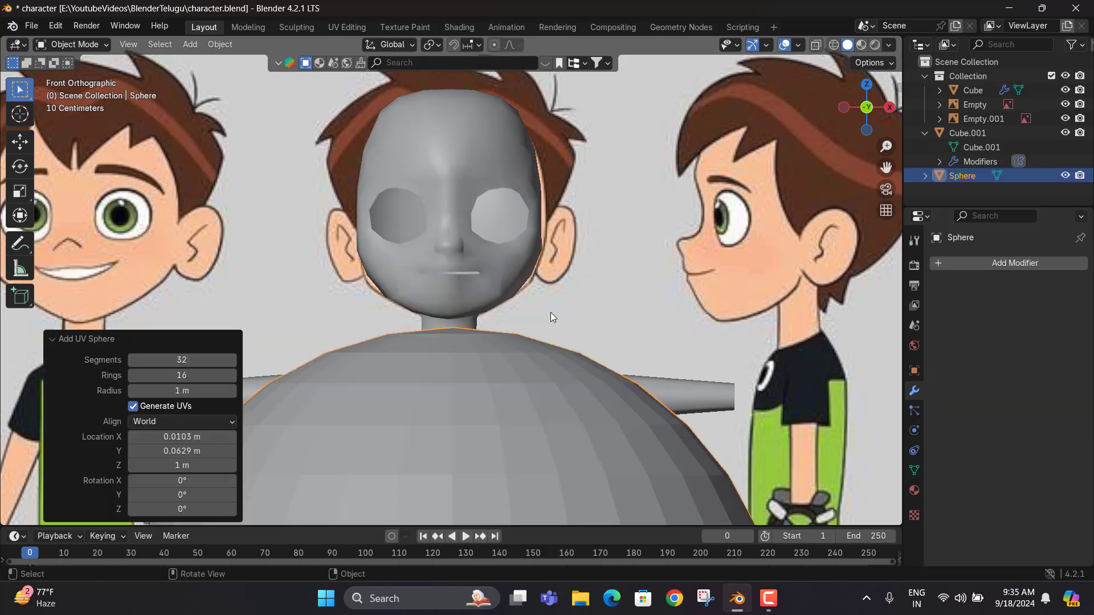
scroll(550, 312, down, 5)
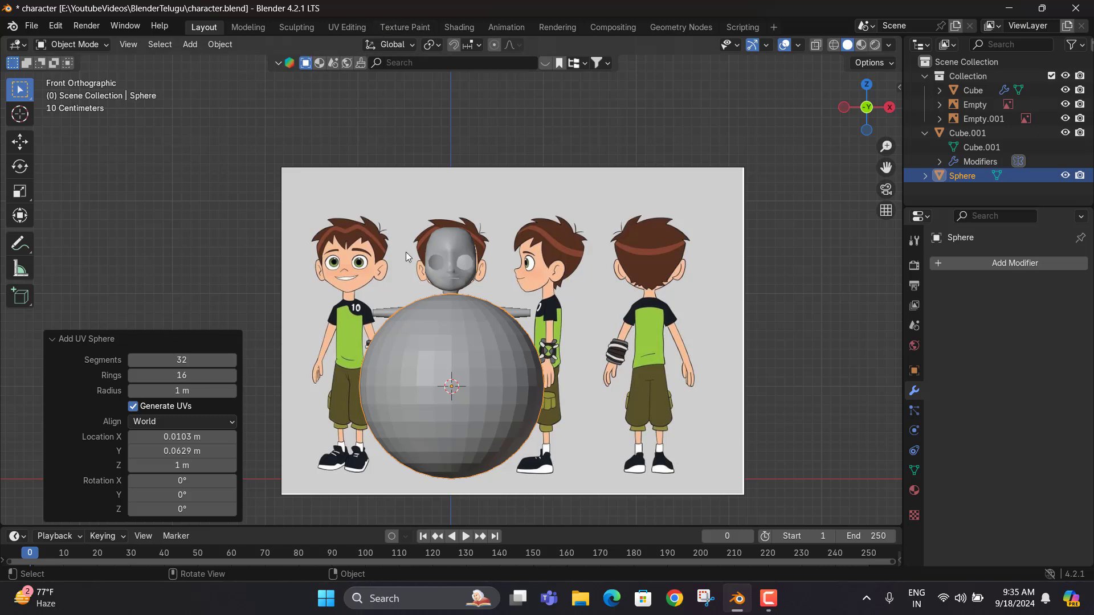
Apply smooth shading to the newly added sphere
click(228, 44)
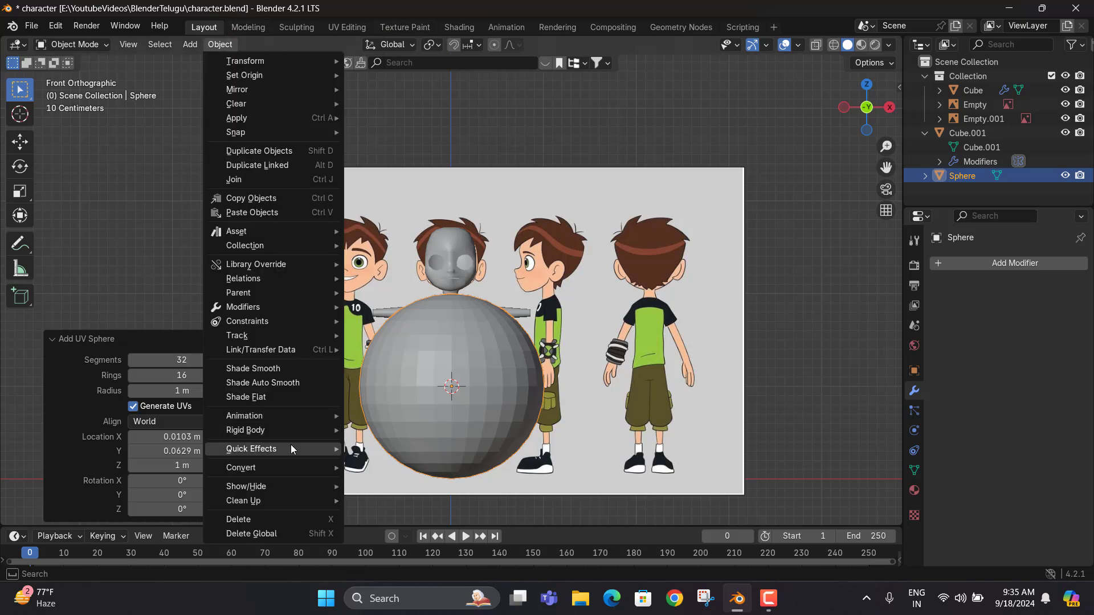
click(296, 369)
Try to rotate the sphere 90° about the global Y axis
key(r)
key(z)
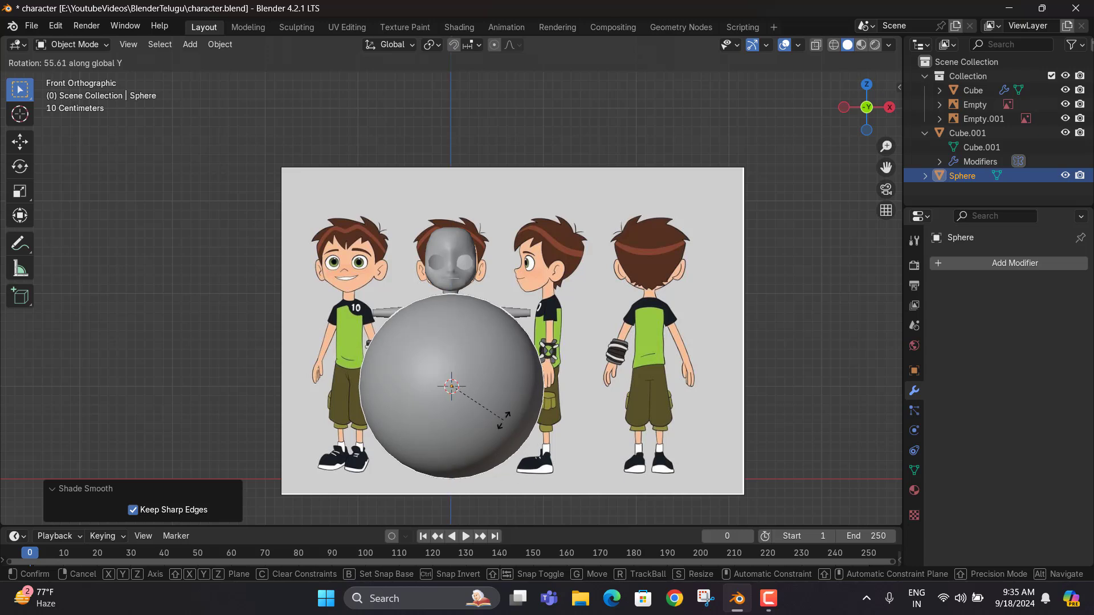
key(Return)
Turn on the wireframe overlay for the scene and undo the sphere's rotation about Y
click(798, 45)
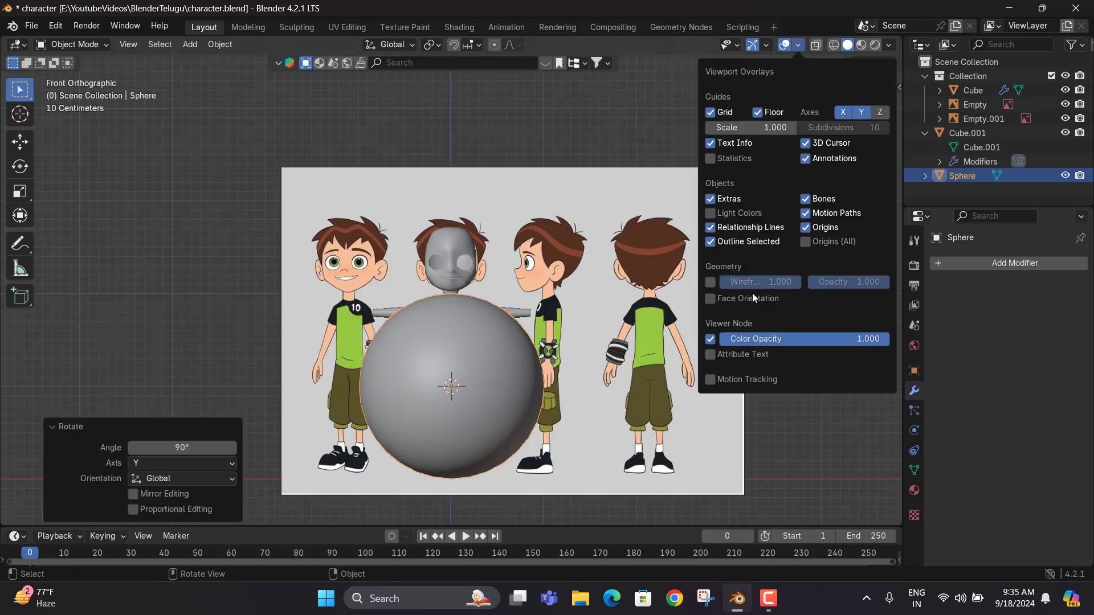
click(710, 282)
key(ctrl+z)
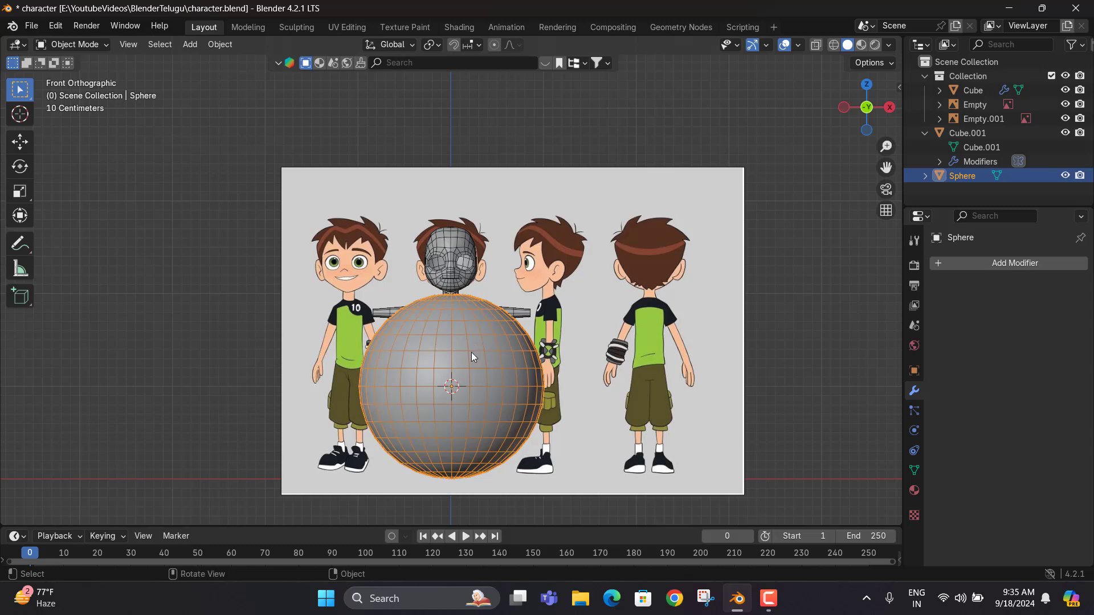
Rotate the sphere 90° about the global X axis so its pole faces the front
text(rx)
text(90)
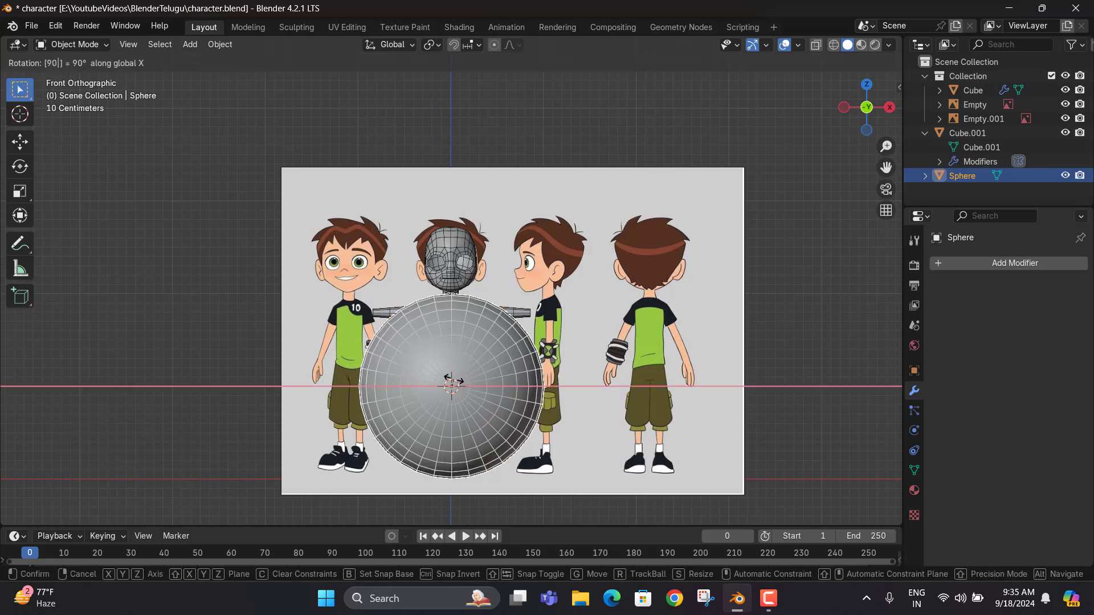
key(Return)
Raise the sphere along Z to the head and scale it uniformly by 0.226
scroll(532, 412, up, 2)
key(g)
key(z)
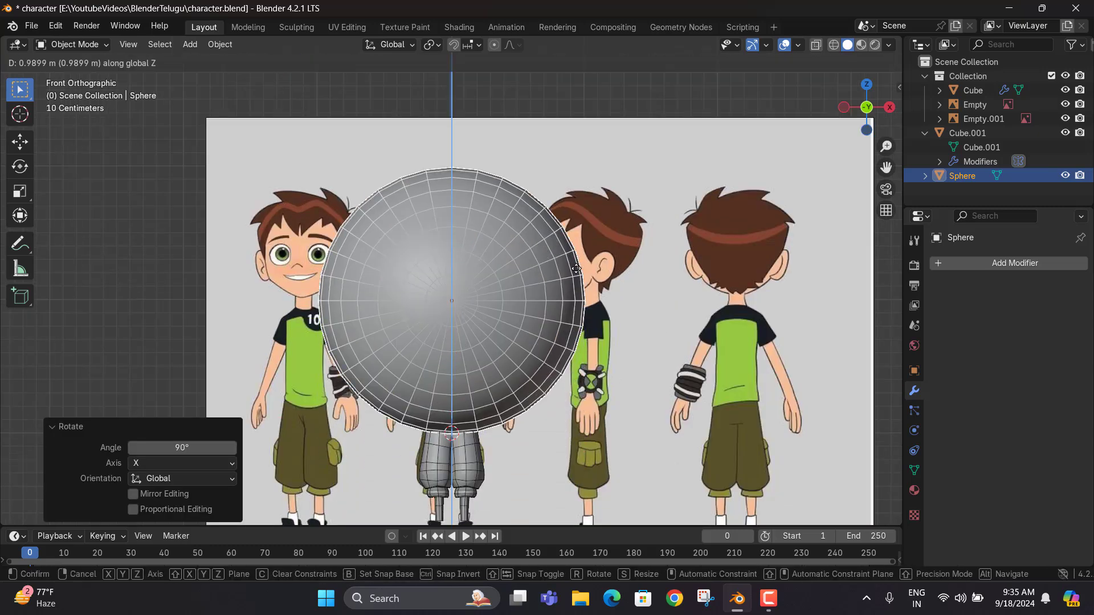
click(604, 239)
key(s)
click(475, 243)
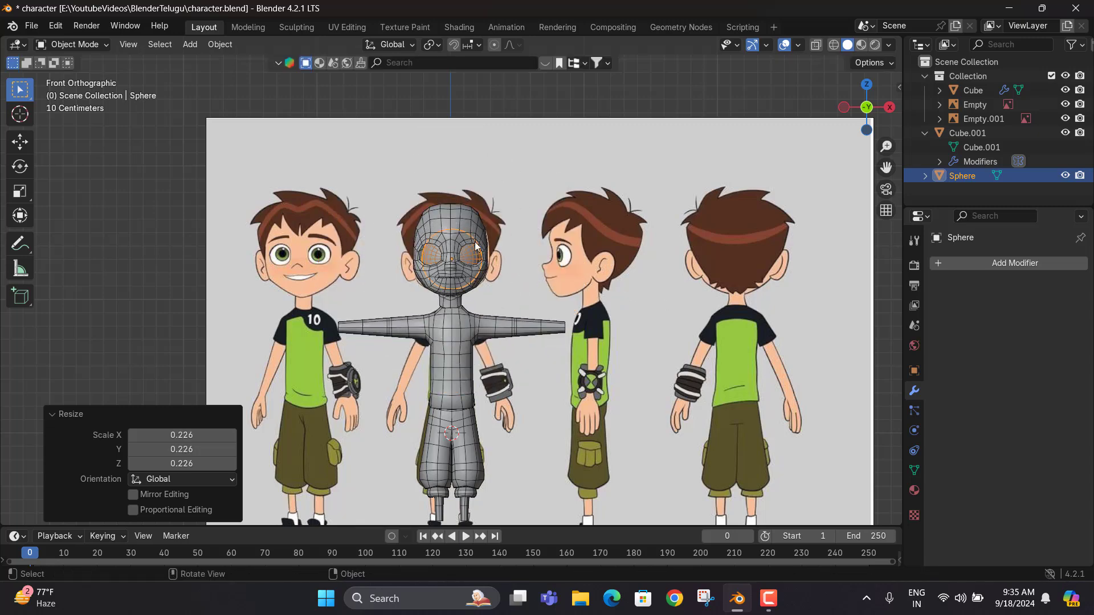
Scale the sphere by 0.343 and move it 0.13 m in X and about 0.027 m in Z over the open eye socket
scroll(484, 245, up, 5)
key(s)
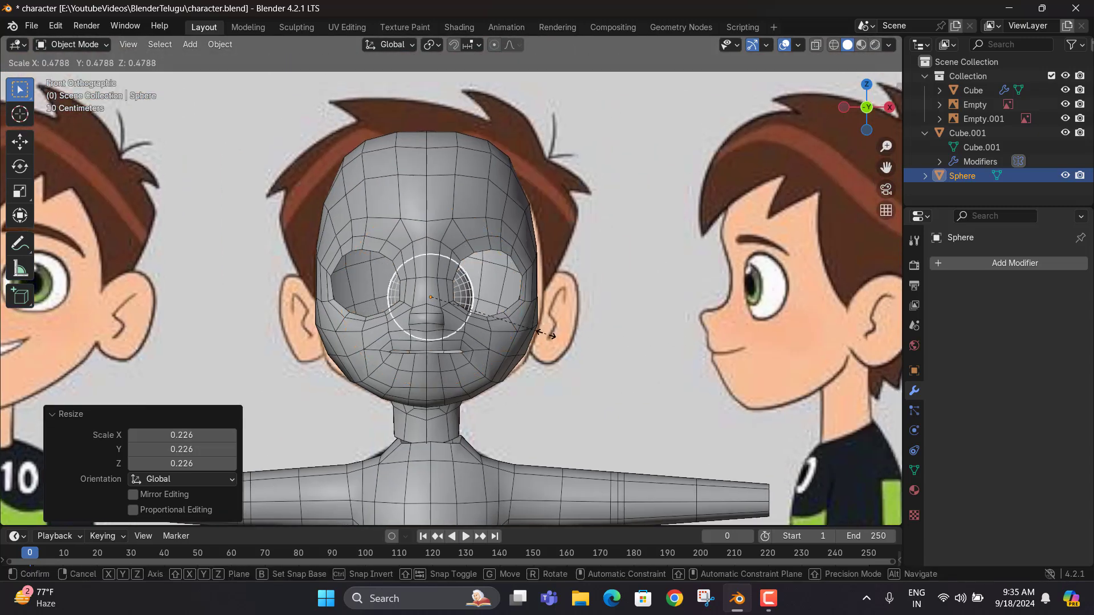
click(507, 317)
key(g)
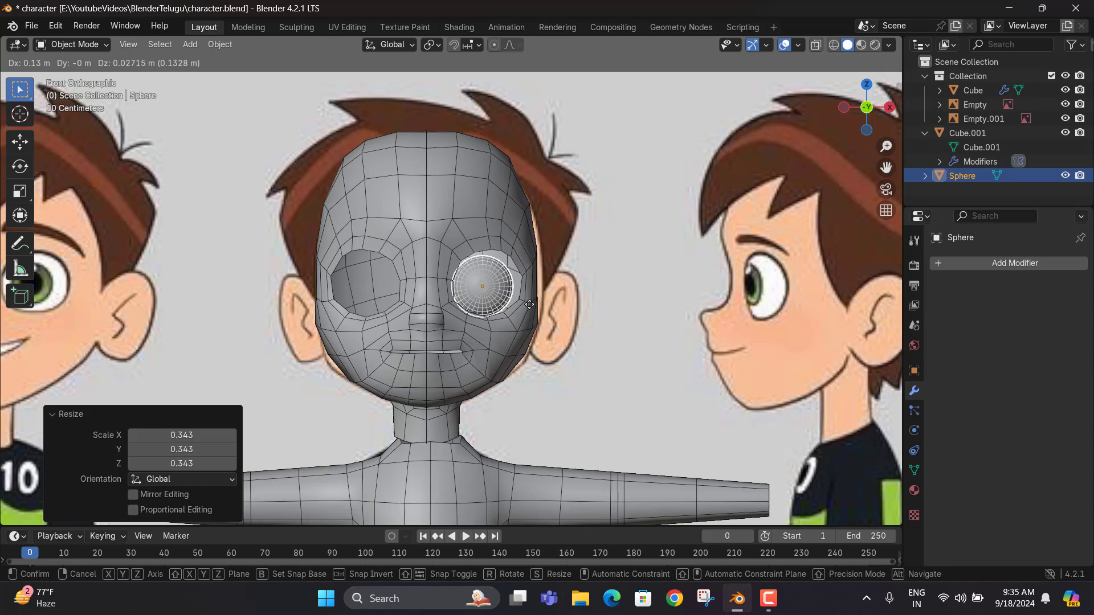
click(530, 306)
Enlarge the eye sphere by a factor of 1.453, using X-ray to compare it with the reference eye
key(alt+z)
scroll(538, 306, up, 2)
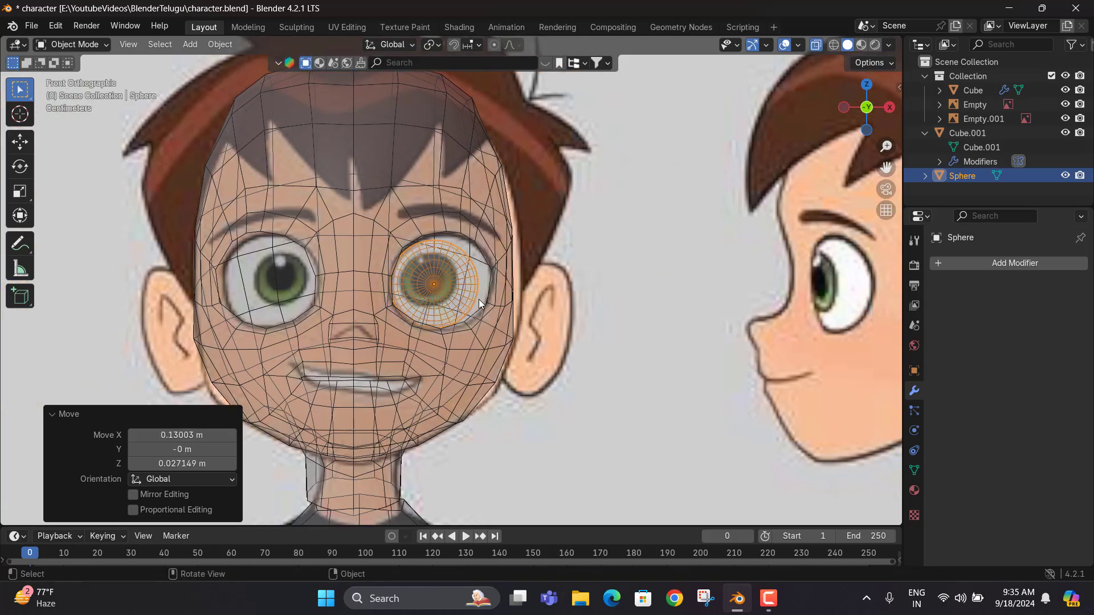
key(s)
click(497, 309)
key(alt+z)
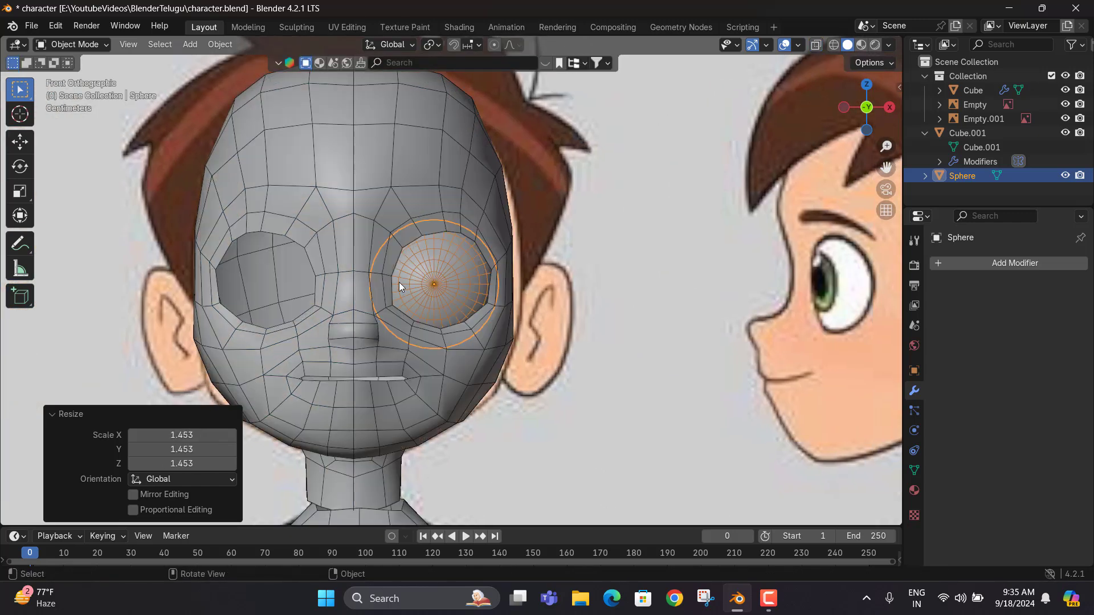
Move the eye sphere -0.13793 m along Y in the side view so it sits in the socket
key(KP_3)
key(g)
key(y)
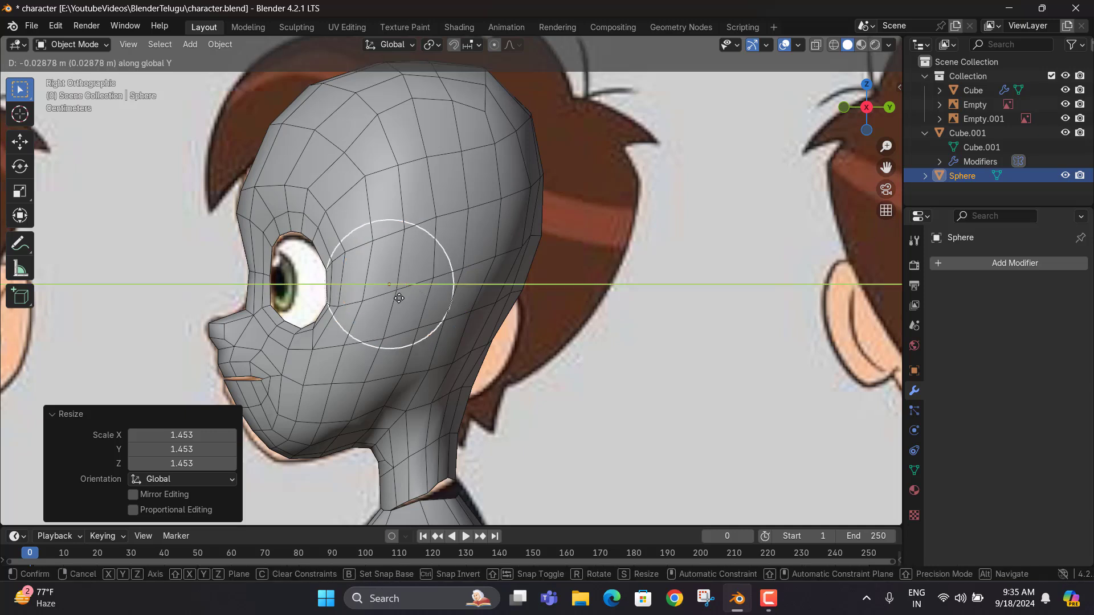
click(364, 294)
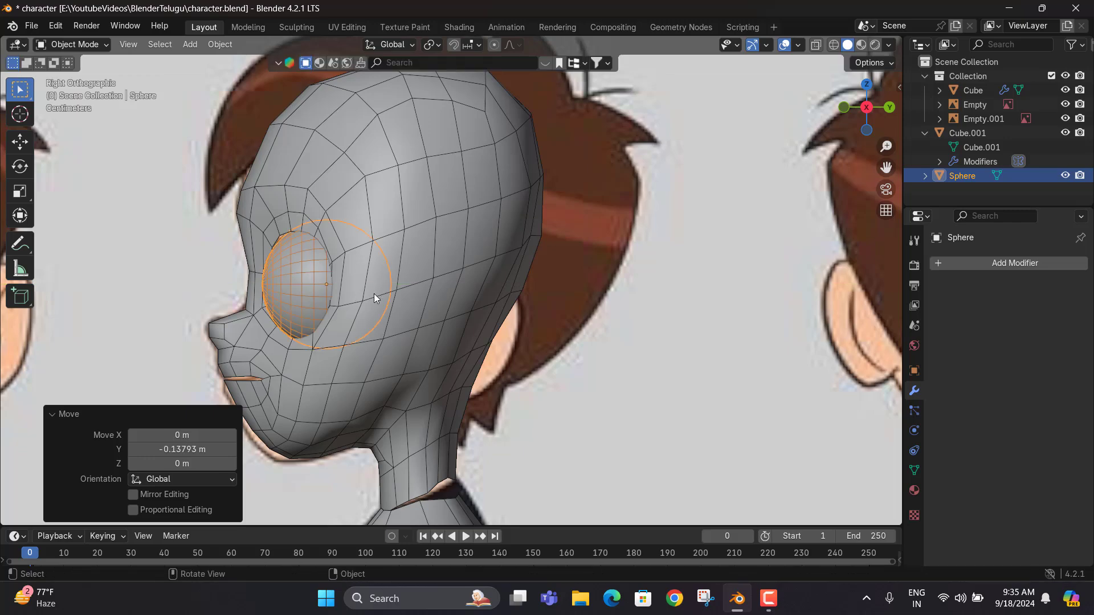
Centre the eye sphere on the reference eye in the front view, moving it -0.009923 m in X and 0.009923 m in Z
key(KP_1)
middle_drag(467, 303, 576, 286)
key(KP_1)
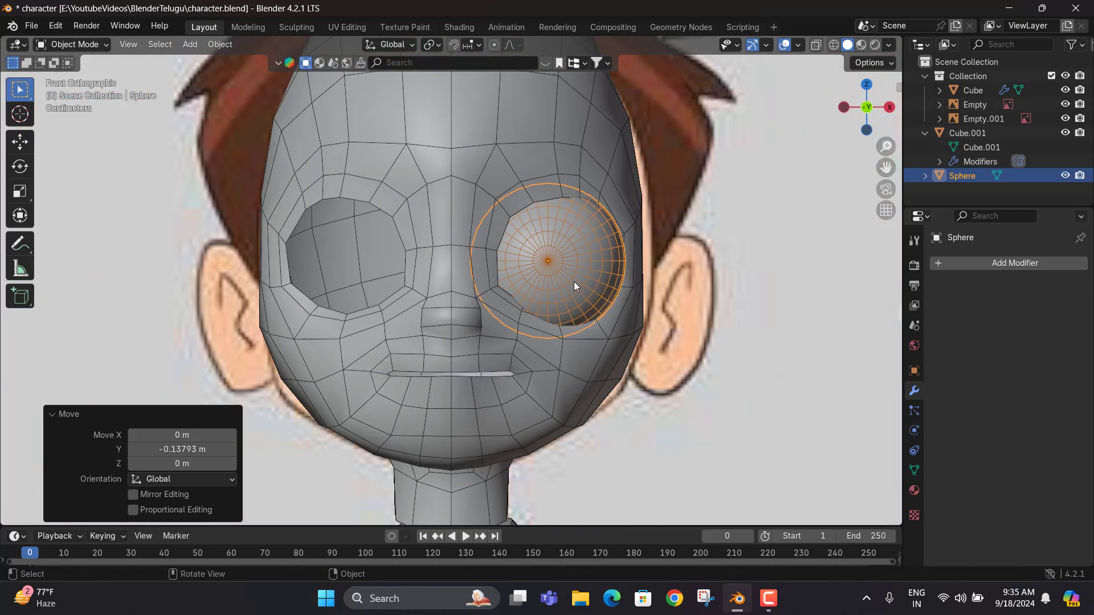
key(alt+z)
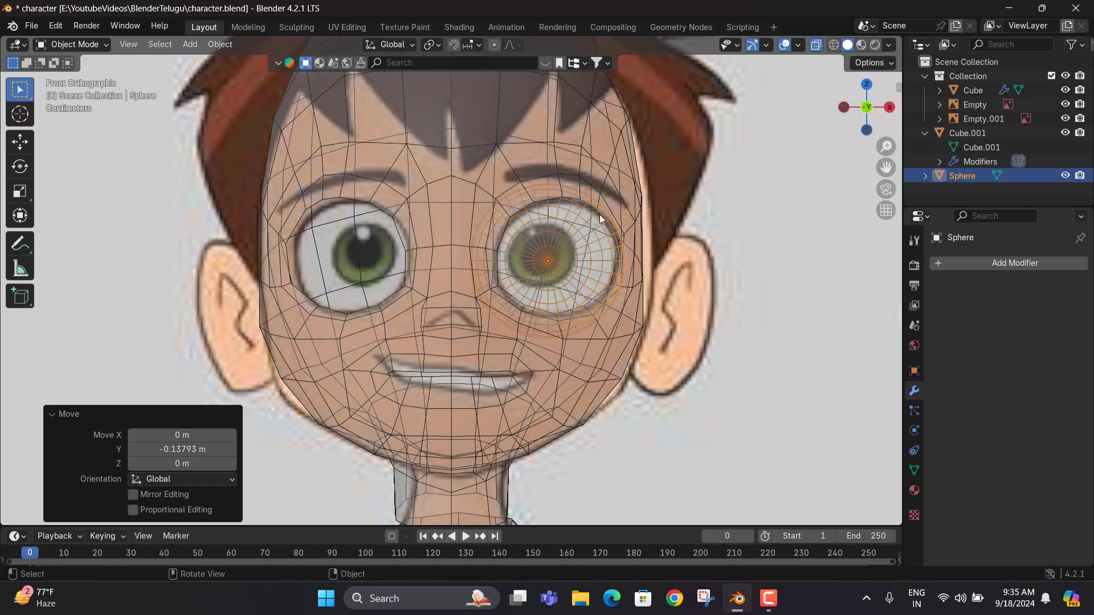
key(alt+z)
key(alt+z)
key(g)
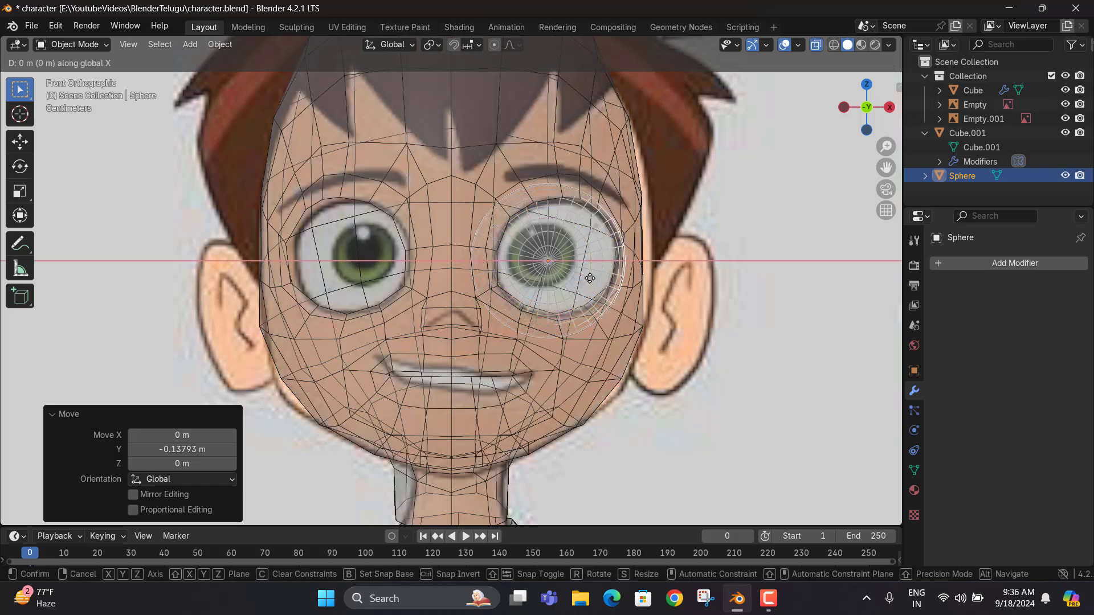
key(x)
click(585, 276)
key(g)
key(z)
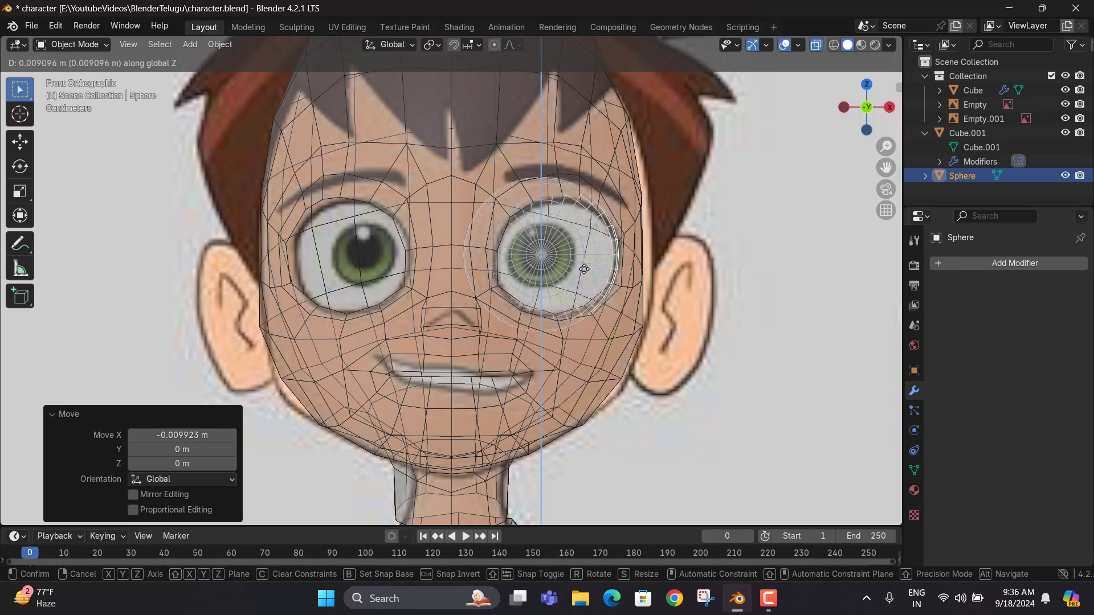
click(582, 269)
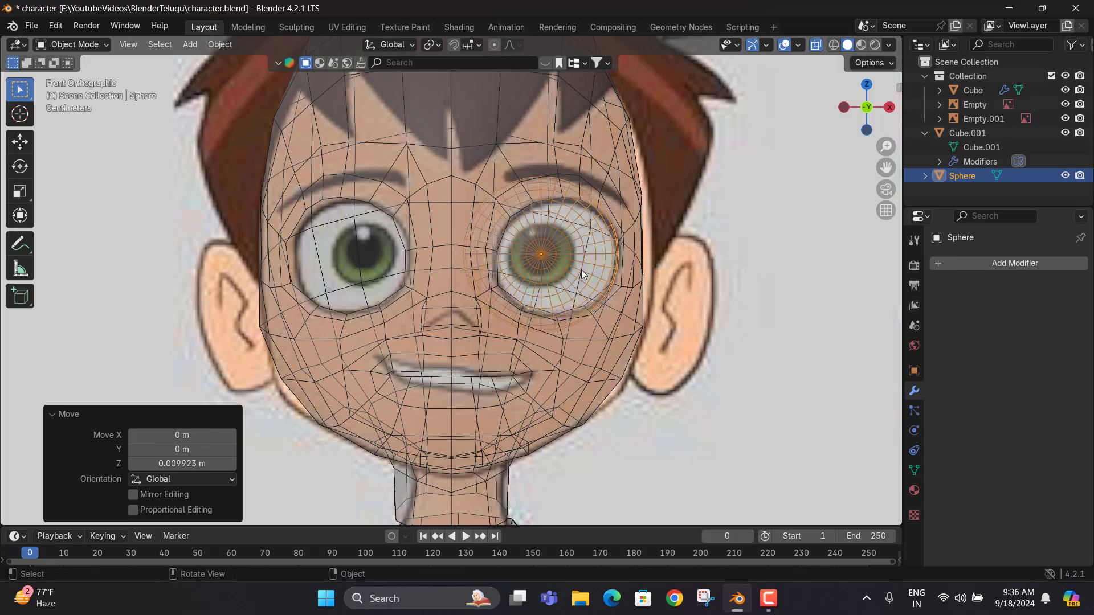
Select the head mesh beside the eye sphere and enter Edit Mode on it
middle_drag(581, 269, 555, 255)
key(alt+z)
scroll(610, 279, up, 2)
middle_drag(609, 278, 513, 266)
click(410, 250)
scroll(417, 255, up, 3)
key(Tab)
Move the eye-socket rim vertex at the inner corner back along Y to meet the eyeball
middle_drag(417, 255, 394, 296)
key(g)
key(y)
click(393, 298)
click(378, 294)
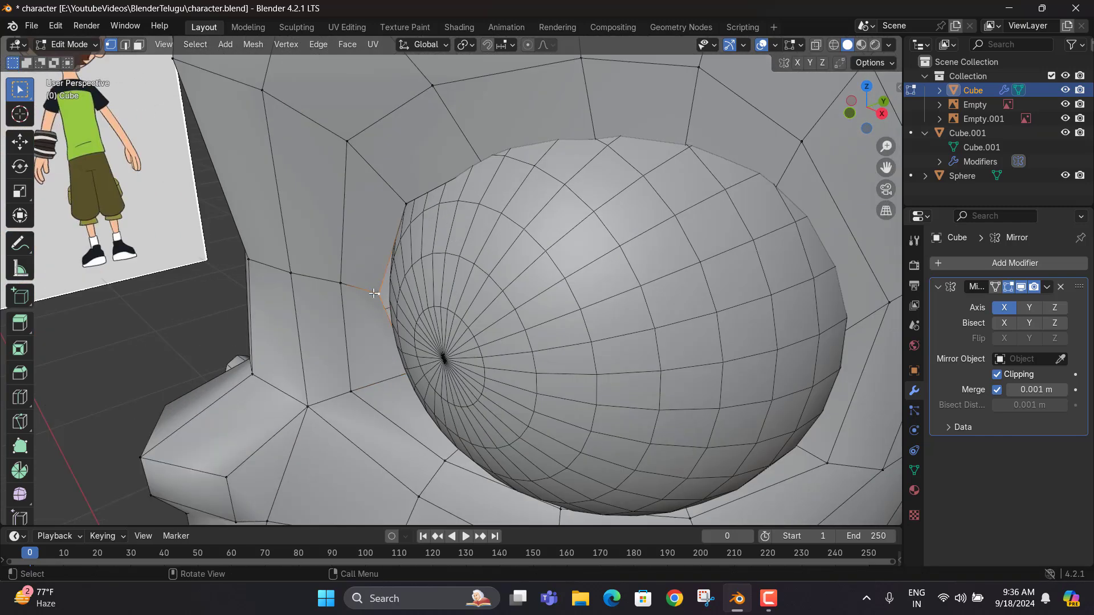
key(g)
key(y)
click(411, 288)
Select the rim vertex just above the inner eye corner and move it along Y toward the eyeball surface
click(405, 205)
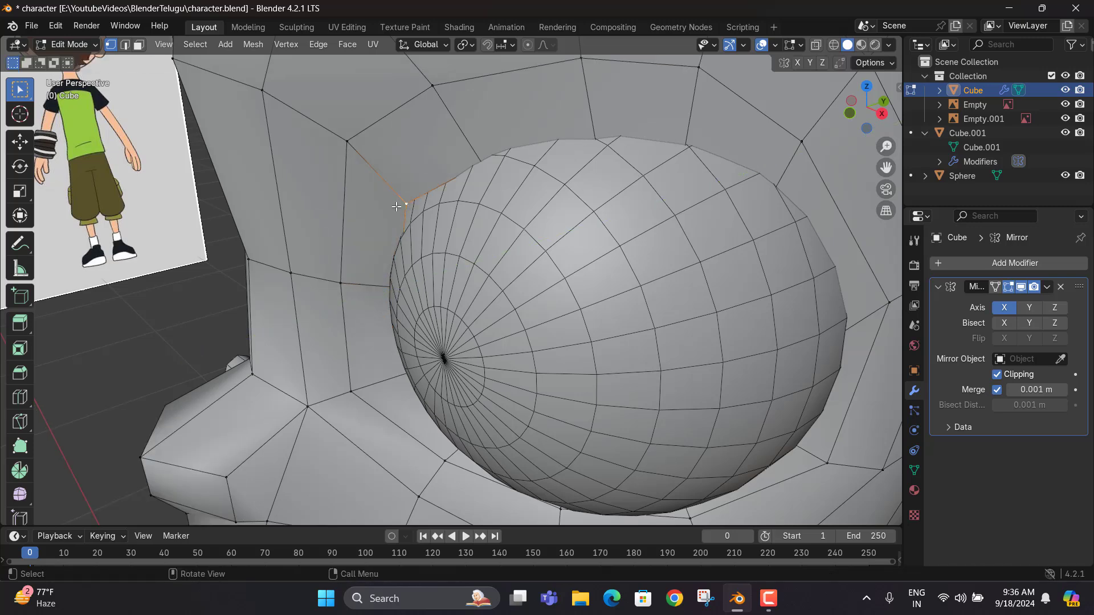
mouse_move(403, 206)
middle_down()
mouse_move(334, 224)
mouse_move(495, 195)
mouse_move(407, 199)
mouse_move(377, 219)
middle_up()
key(g)
key(y)
click(363, 220)
Move the next vertex along the upper eye-socket rim 0.012267 m in Y, using X-ray to reach it
key(alt+z)
key(g)
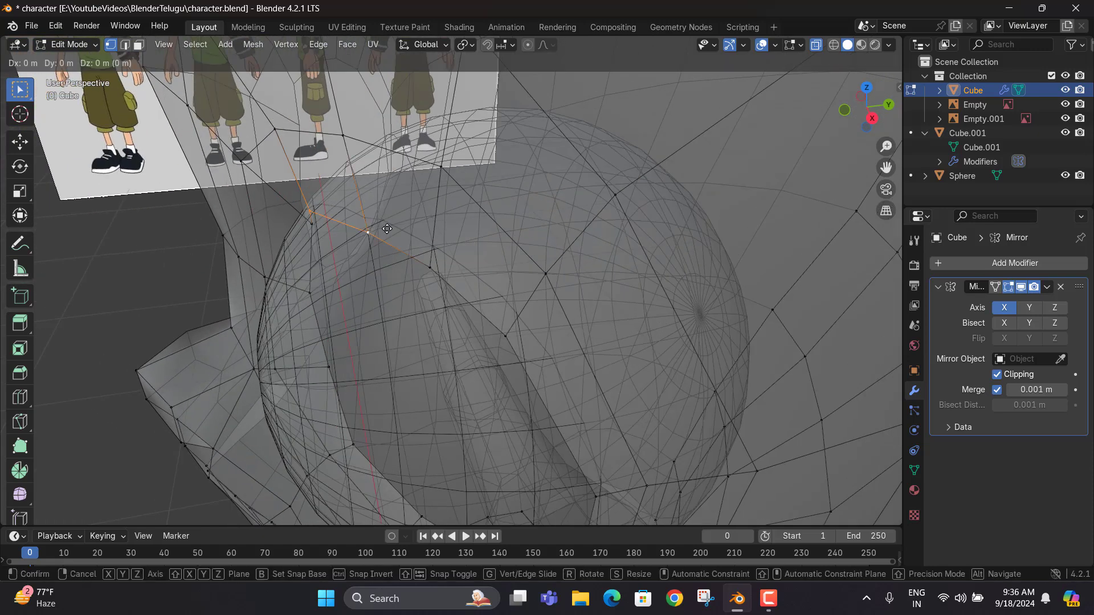
key(y)
click(417, 226)
key(alt+z)
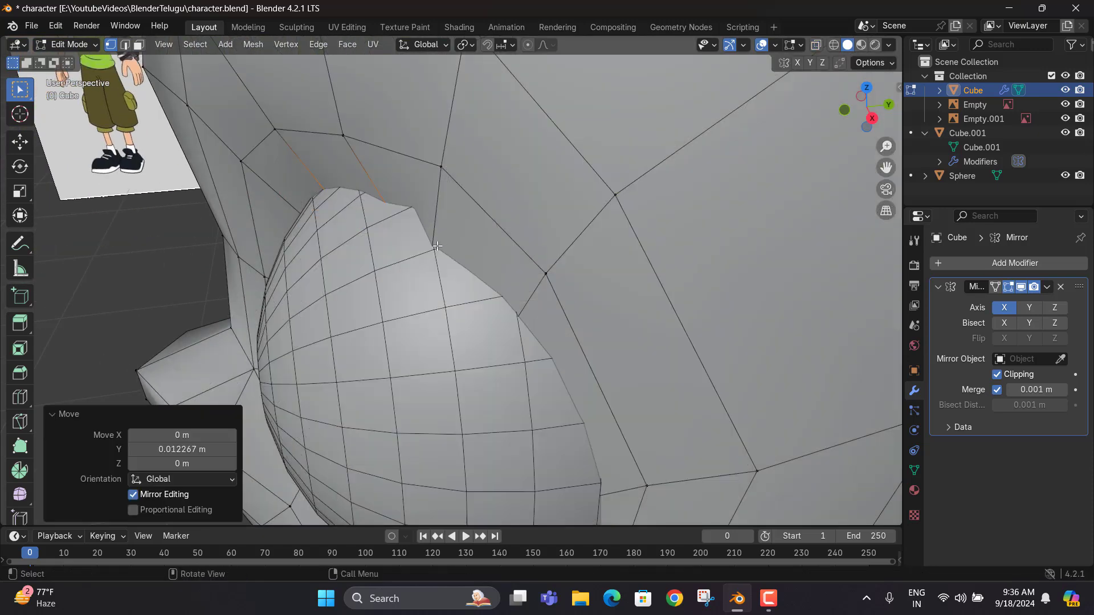
Move the following upper rim vertex of the socket 0.006576 m in Y
key(alt+z)
key(g)
key(y)
click(475, 251)
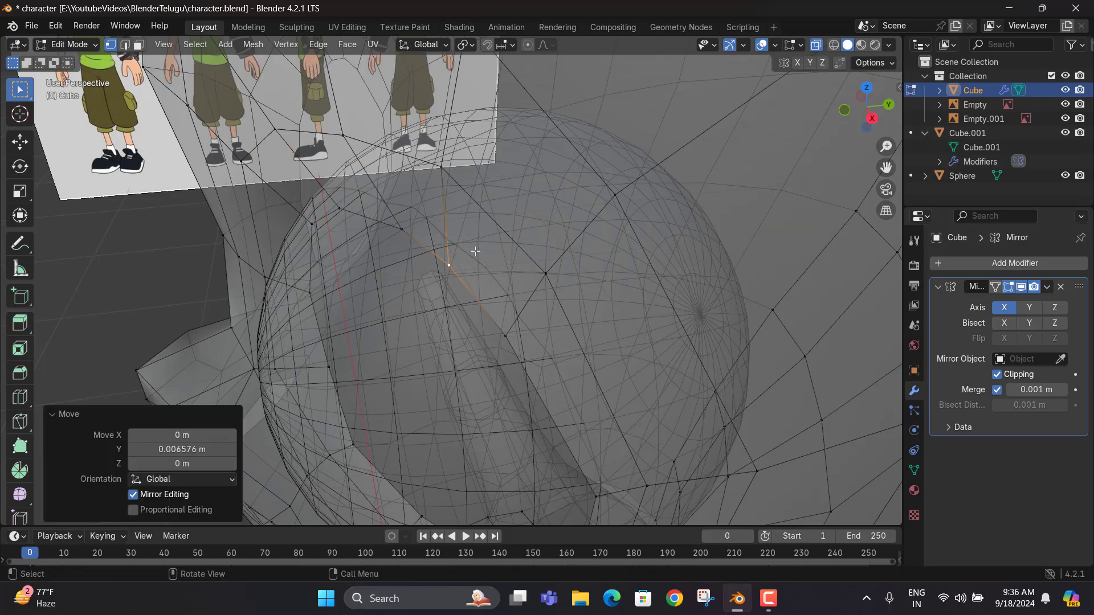
key(alt+z)
Shift the two lower outer socket rim vertices outward in the front view, the outer one about 0.009 m in X and -0.01 m in Z
mouse_move(476, 251)
middle_down()
mouse_move(659, 229)
mouse_move(633, 238)
mouse_move(570, 228)
mouse_move(510, 176)
mouse_move(522, 204)
mouse_move(496, 262)
mouse_move(574, 300)
middle_up()
key(KP_1)
key(alt+z)
key(alt+z)
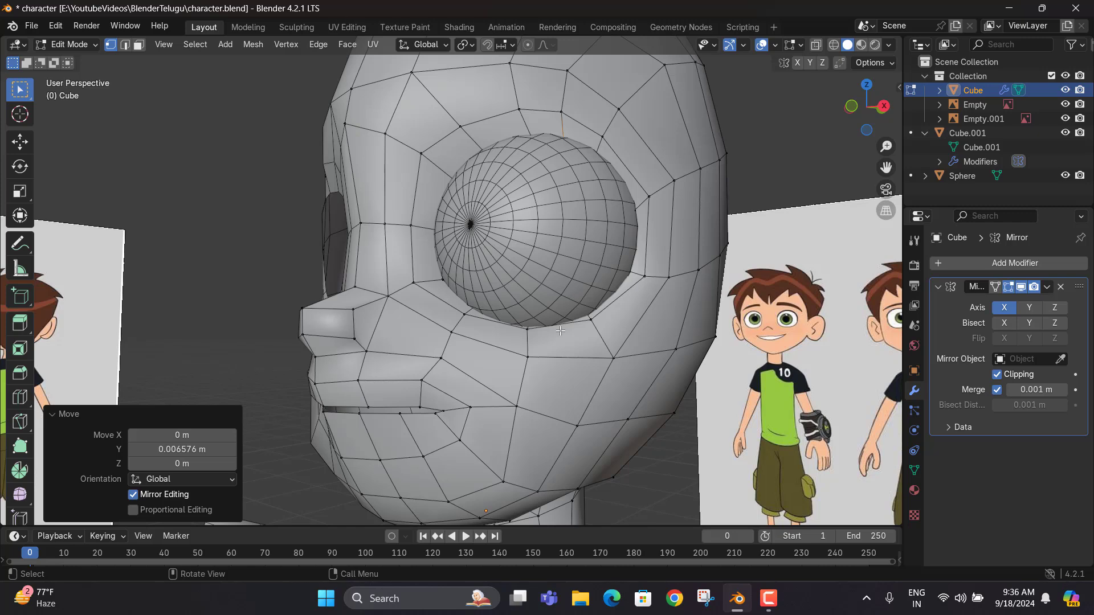
key(KP_1)
click(602, 342)
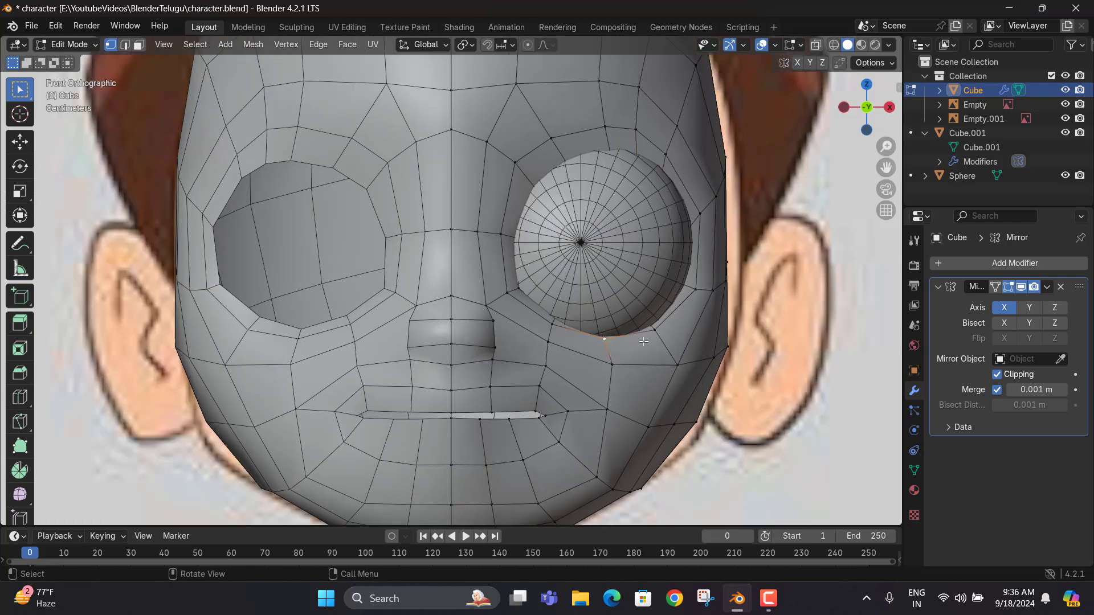
key(g)
click(650, 349)
key(g)
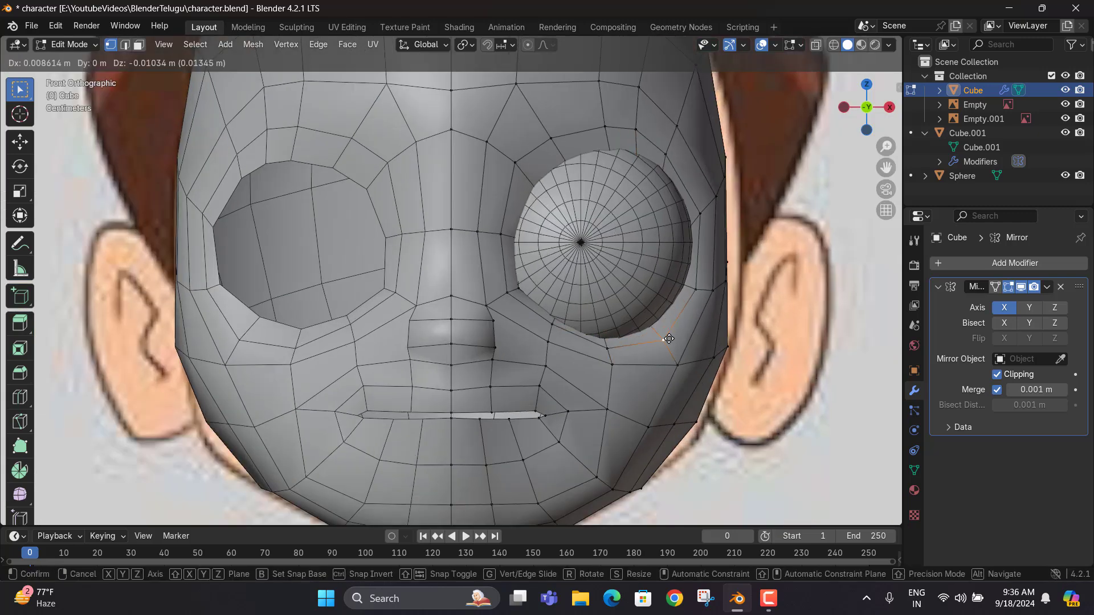
click(668, 341)
Select another eye-socket rim vertex in perspective and move it 0.021925 m along Y
middle_drag(658, 318, 535, 303)
click(454, 298)
key(g)
key(y)
click(503, 299)
Examine the eyeball's fit in the socket from the front, side and perspective, comparing it with the references in X-ray
key(alt+z)
scroll(532, 284, down, 1)
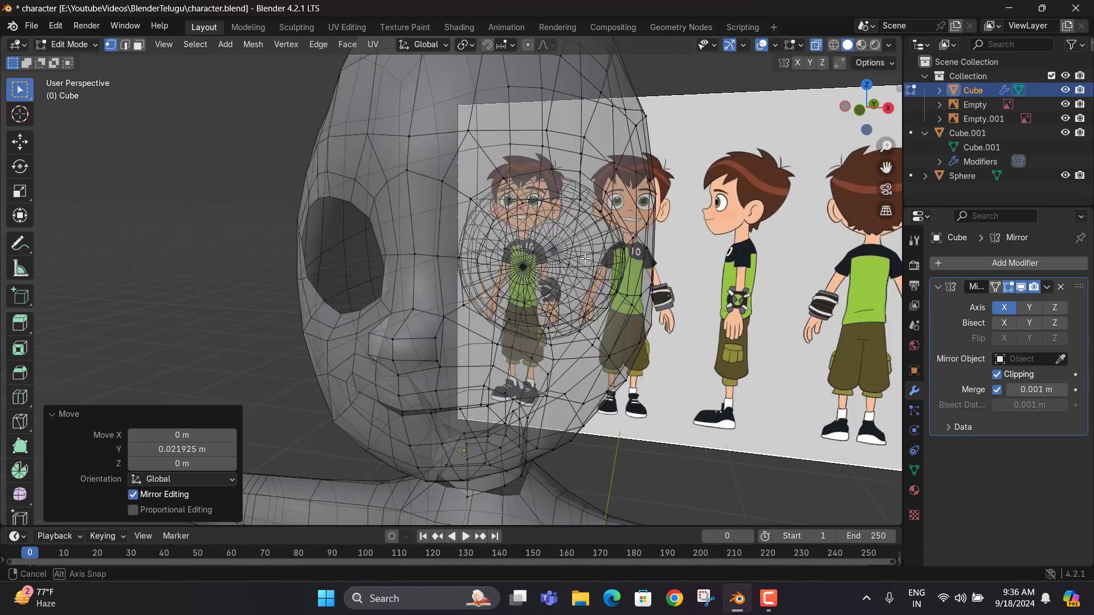
middle_drag(527, 261, 466, 264)
key(alt+z)
scroll(562, 239, down, 3)
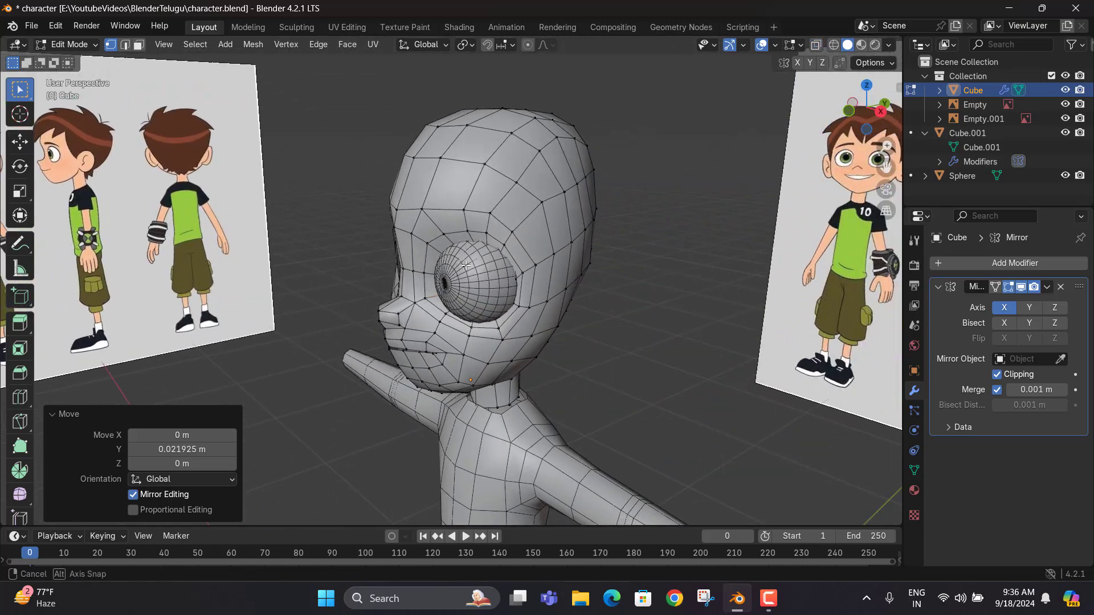
key(KP_1)
key(alt+z)
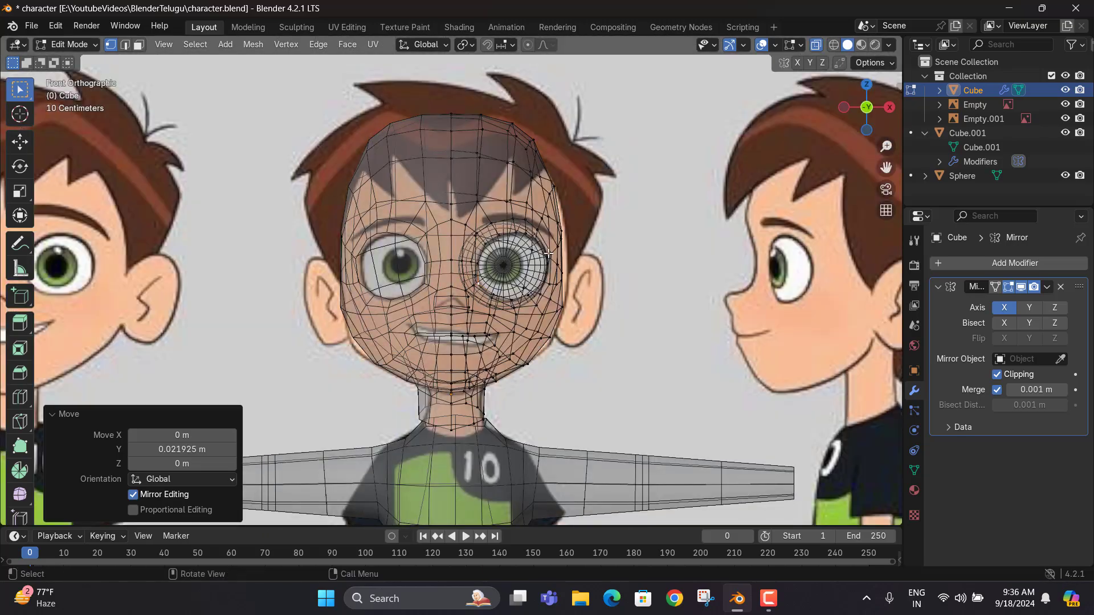
key(alt+z)
middle_drag(567, 264, 410, 274)
scroll(433, 260, up, 4)
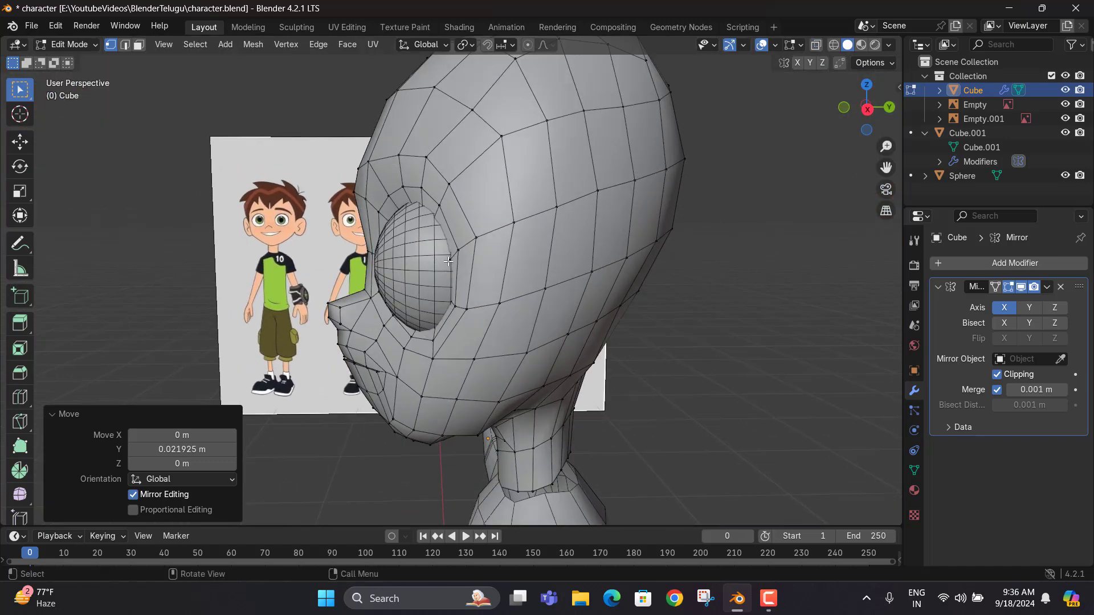
key(KP_1)
key(KP_3)
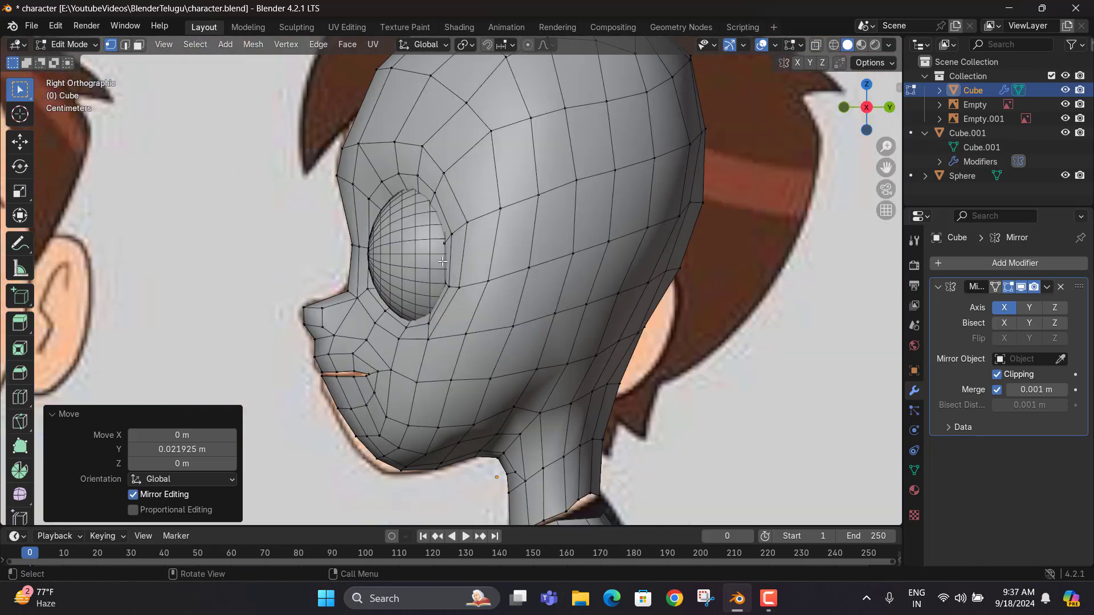
key(alt+z)
key(alt+z)
middle_drag(412, 266, 416, 274)
key(KP_3)
key(alt+z)
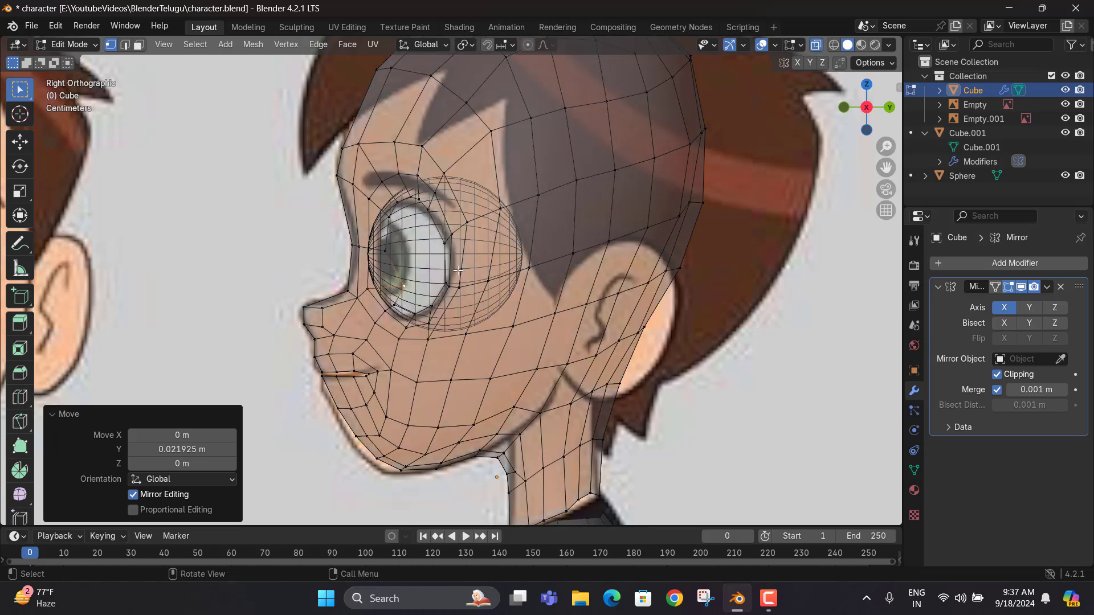
key(alt+z)
scroll(450, 262, up, 3)
middle_drag(445, 258, 480, 297)
Open the eyeball sphere for editing, select its front pole vertex and enable proportional editing
key(Tab)
scroll(409, 269, down, 4)
click(394, 262)
key(Tab)
click(437, 296)
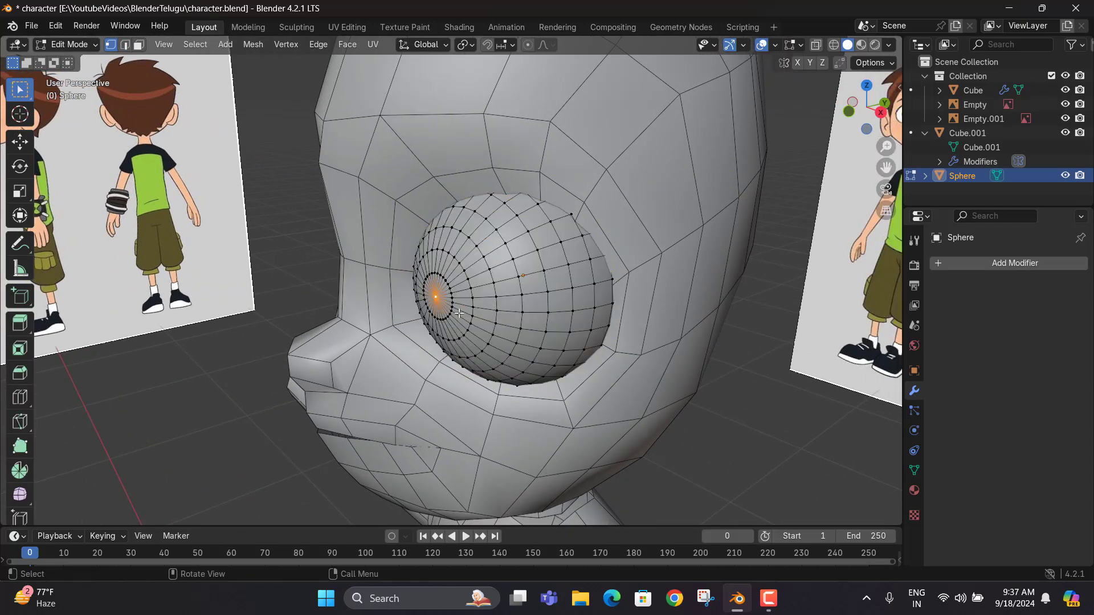
scroll(428, 300, up, 3)
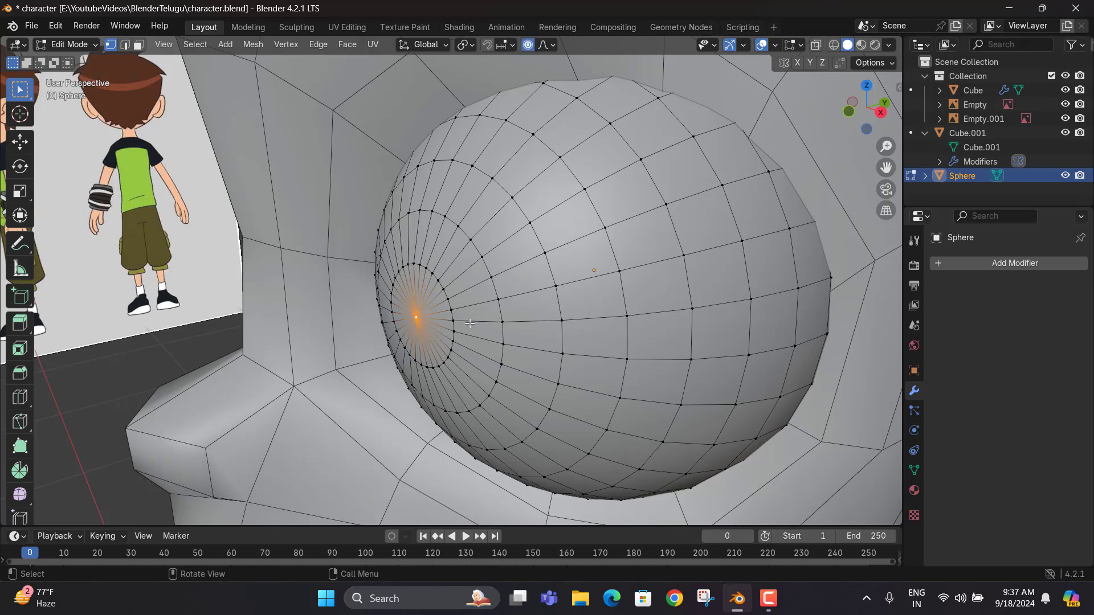
Try to flatten the eyeball's front by moving the pole 0.044931 m along Y with smooth proportional editing, size 0.164
key(g)
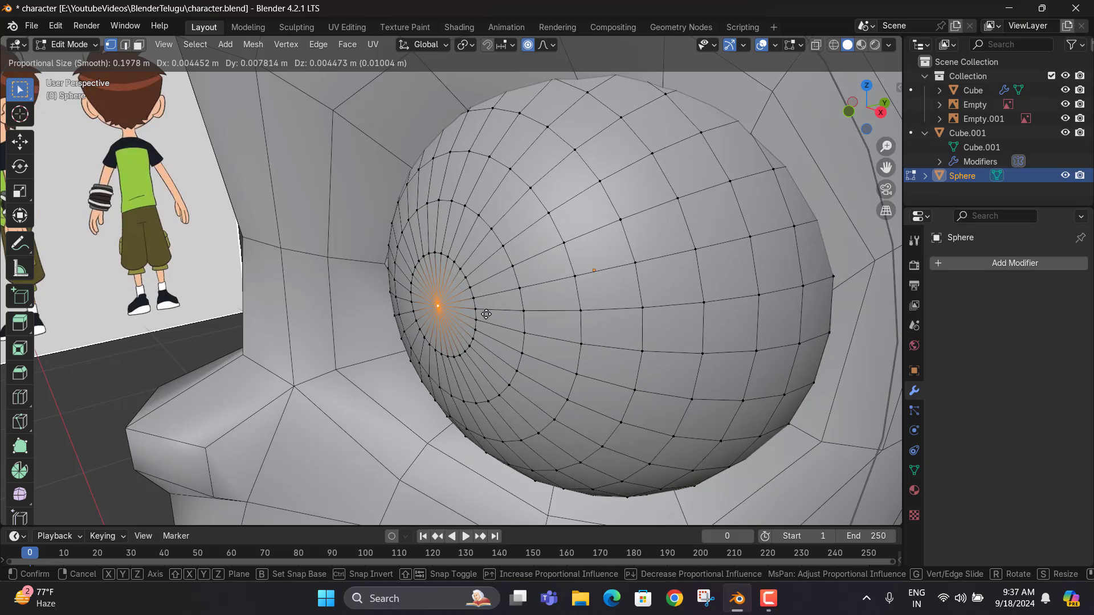
scroll(495, 313, up, 5)
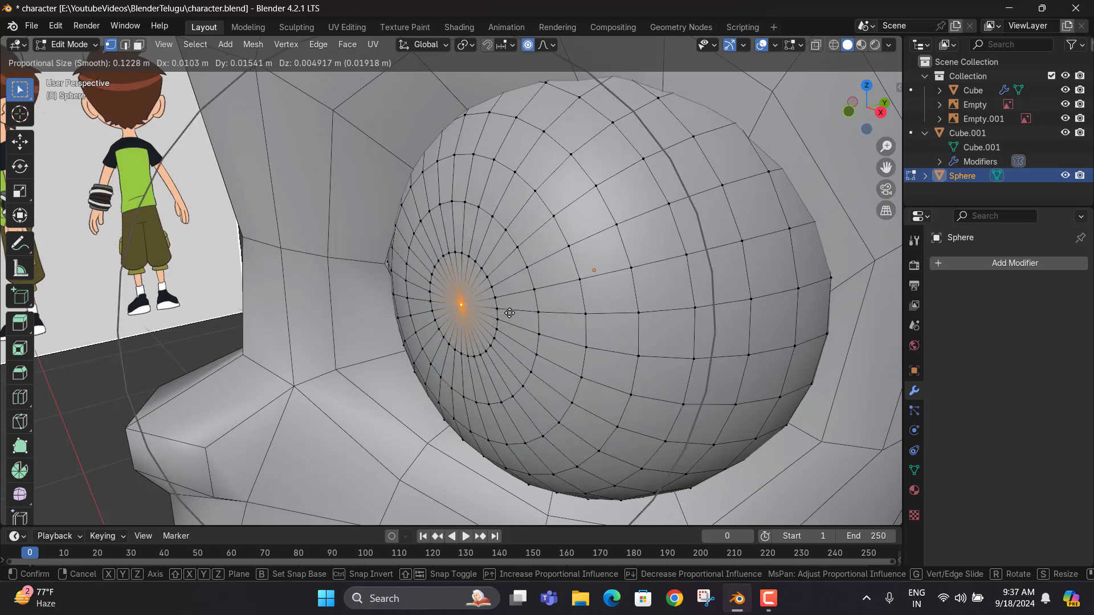
key(y)
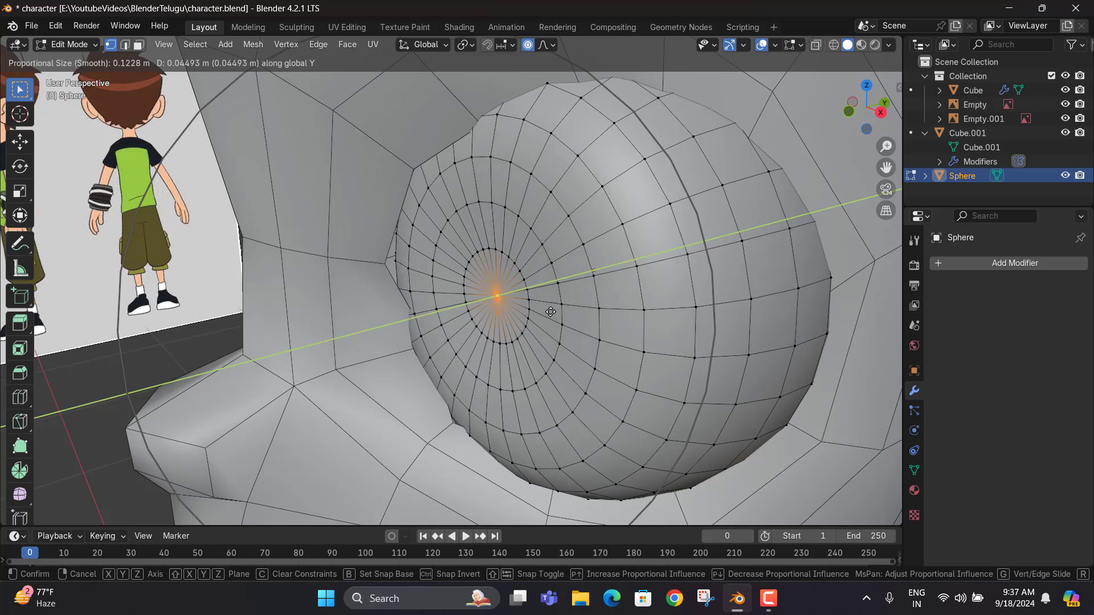
scroll(550, 312, down, 3)
scroll(550, 312, up, 1)
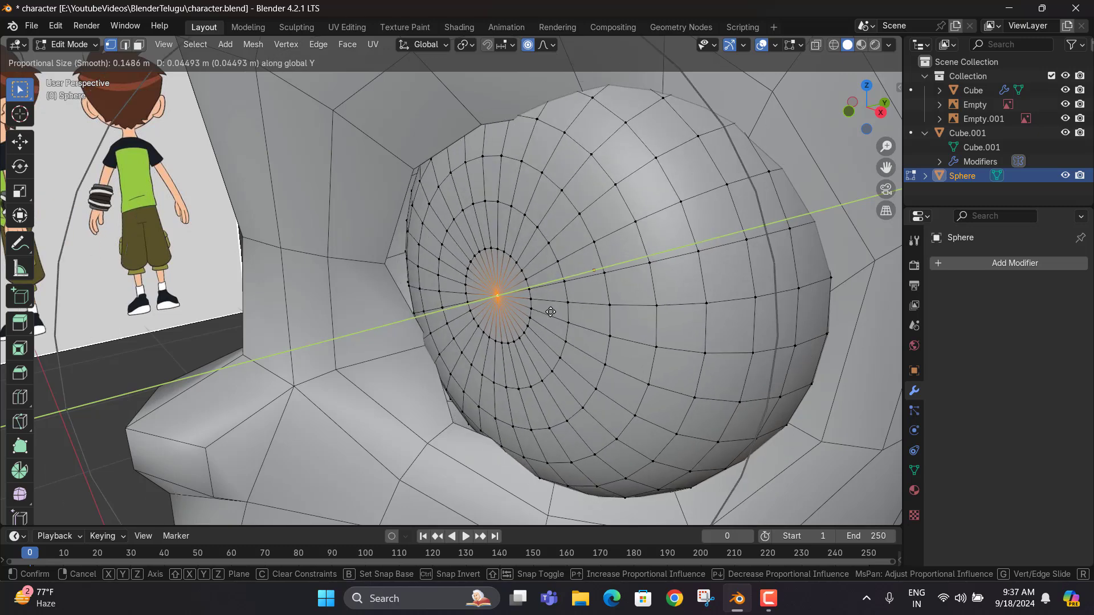
scroll(551, 312, down, 1)
click(551, 312)
Compare the flattened eyeball with the side reference in solid and X-ray display, and undo the flattening
scroll(551, 312, down, 6)
middle_drag(550, 312, 533, 276)
scroll(531, 275, up, 3)
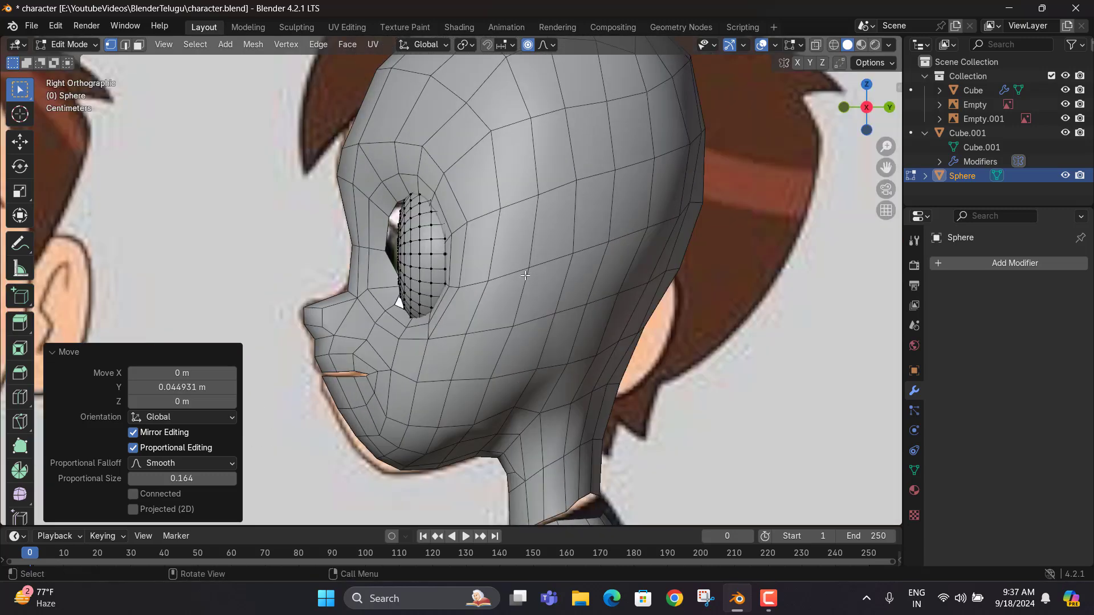
key(alt+z)
key(alt+z)
key(alt+z)
key(alt+z)
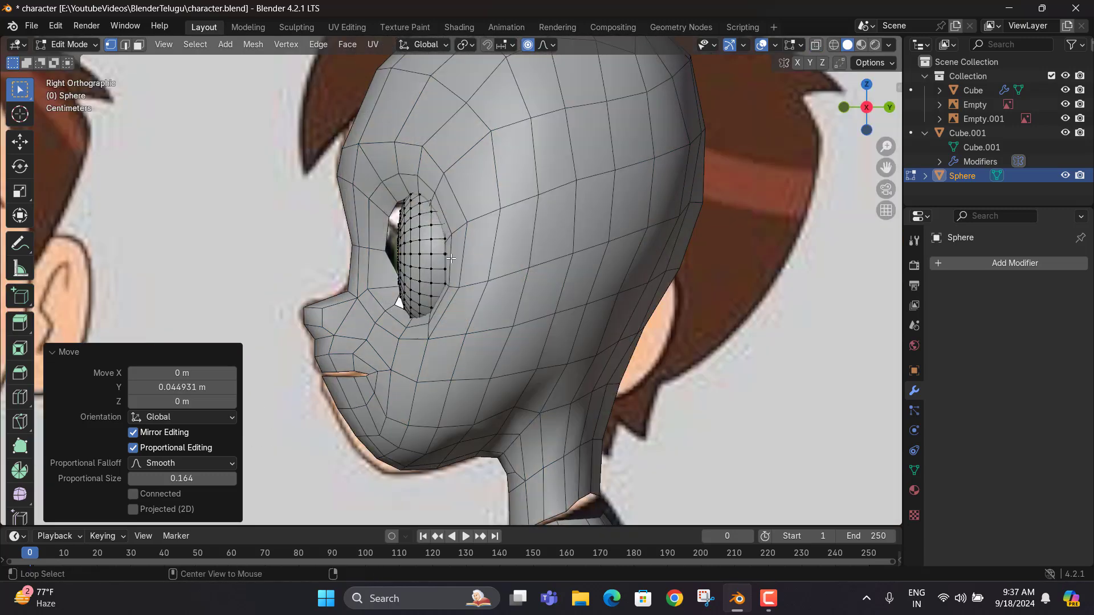
key(alt+z)
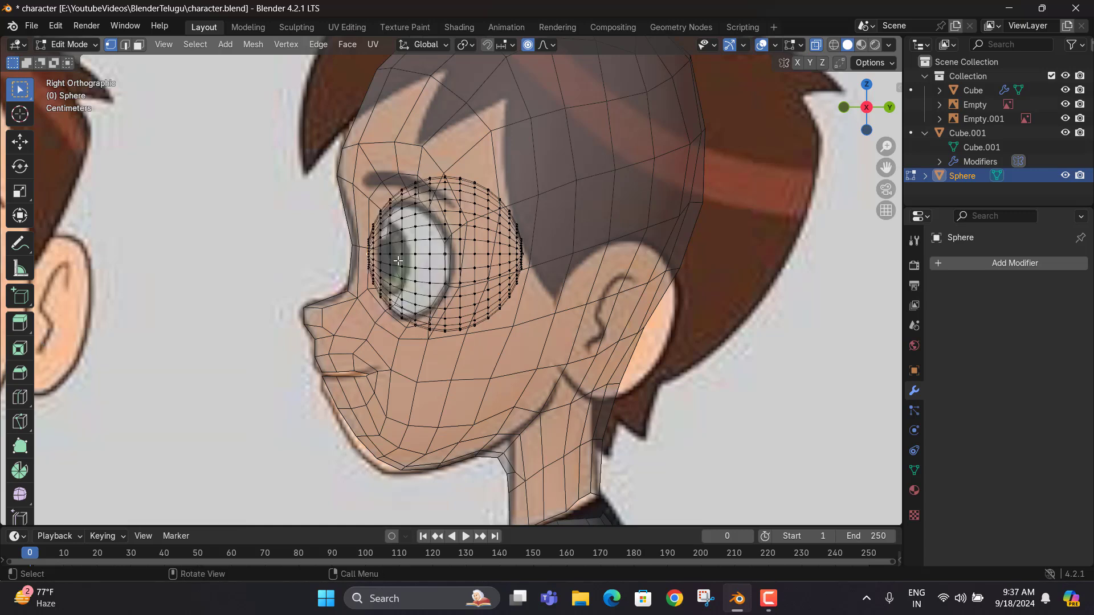
Push the eyeball's front pole 0.016538 m along Y with smooth proportional editing, and return to the solid front view
key(g)
key(y)
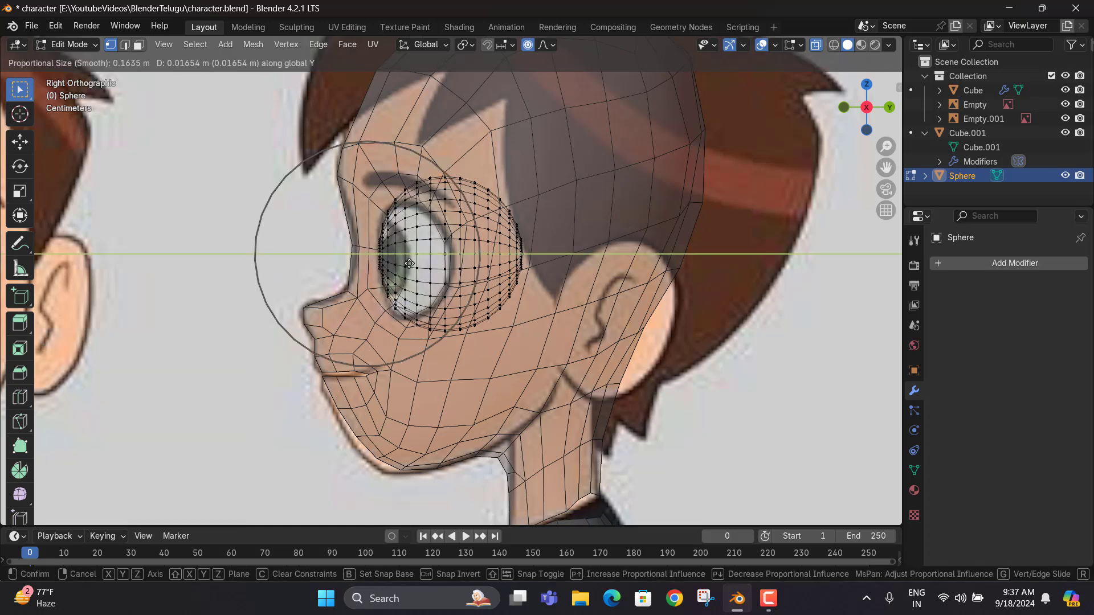
click(409, 263)
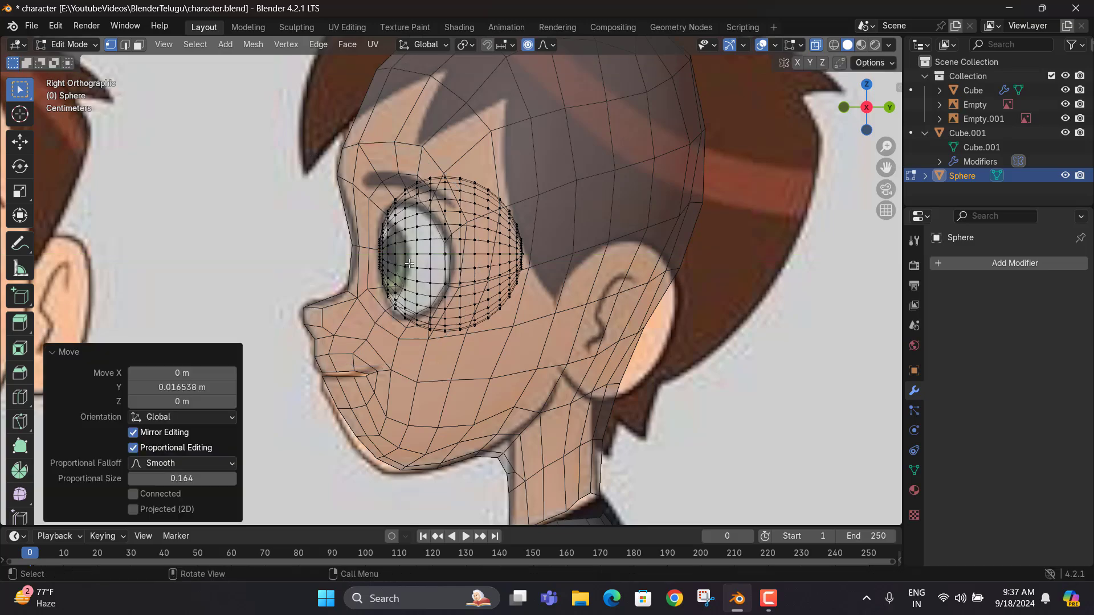
middle_drag(409, 263, 625, 282)
key(alt+z)
Add a Mirror modifier on X to the eyeball sphere in Object Mode, using the head mesh Cube as the mirror object
key(Tab)
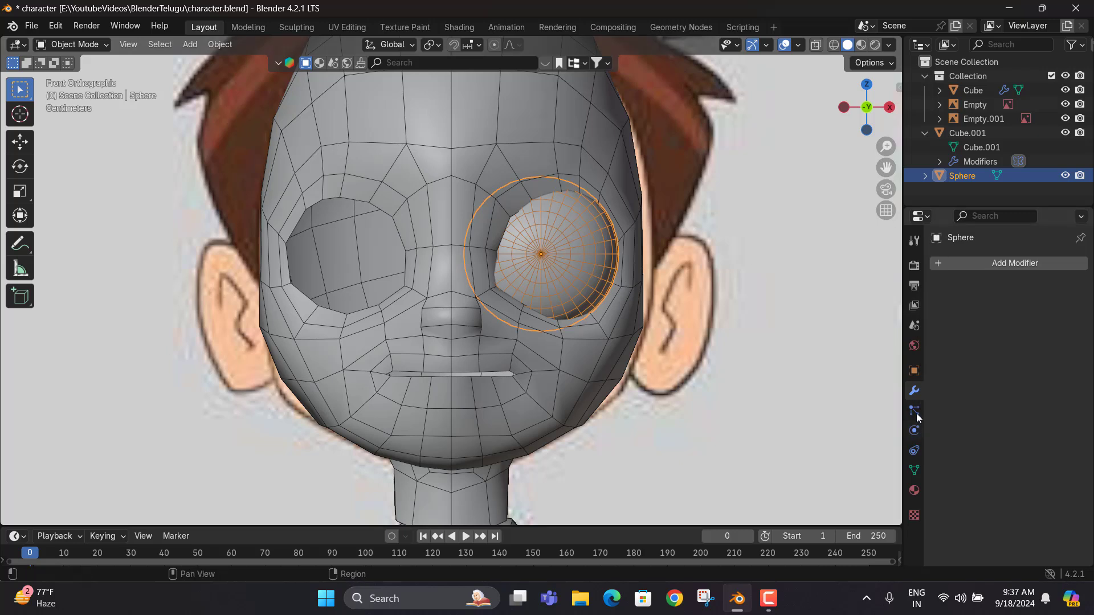
click(953, 260)
mouse_move(896, 313)
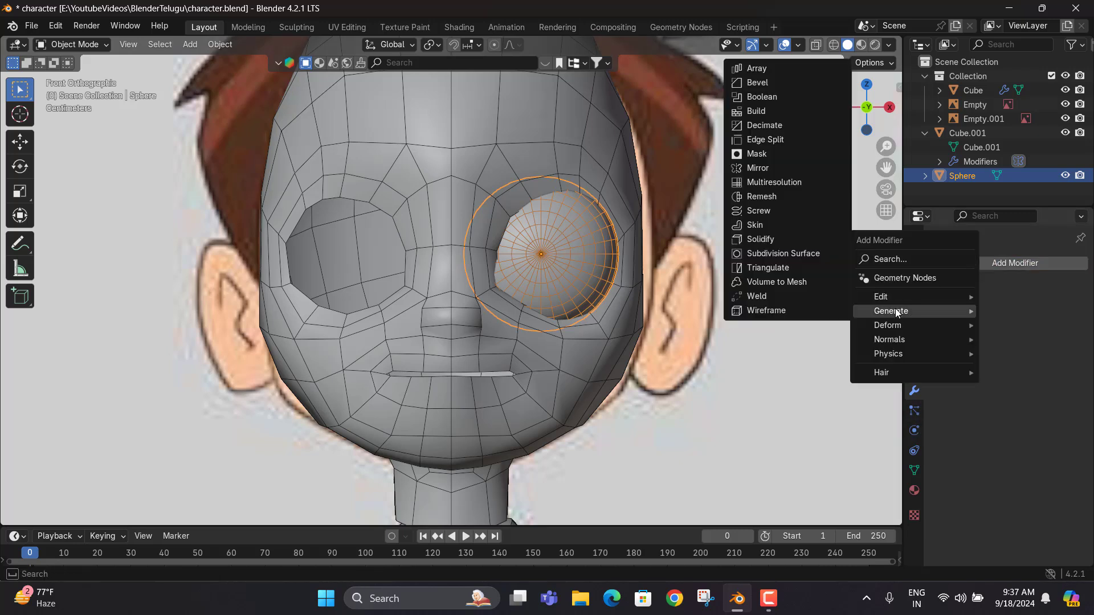
click(777, 168)
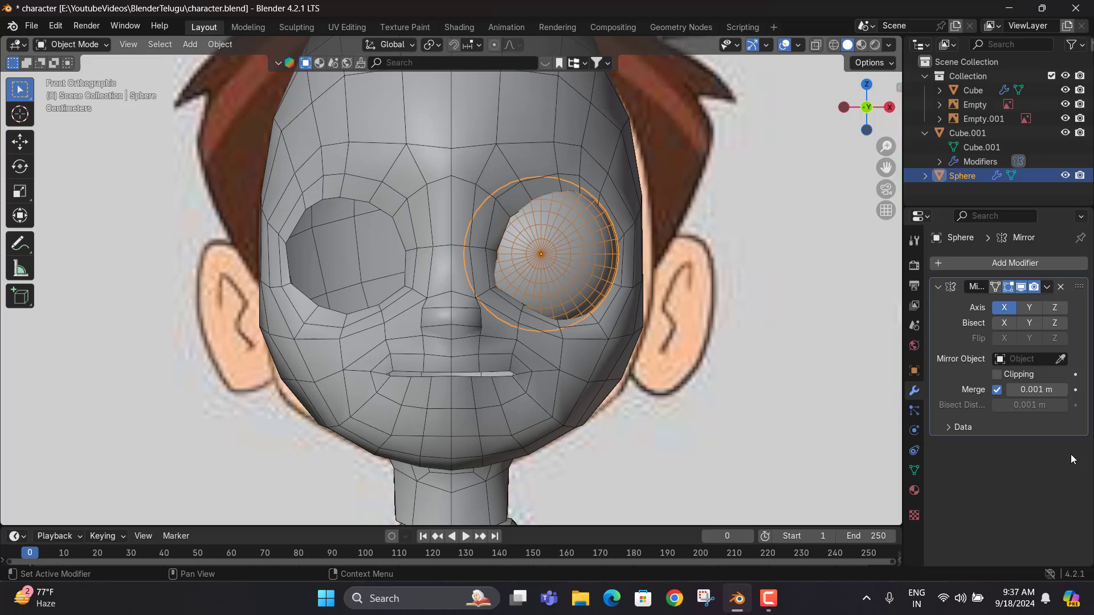
click(1061, 359)
click(534, 326)
scroll(532, 324, down, 2)
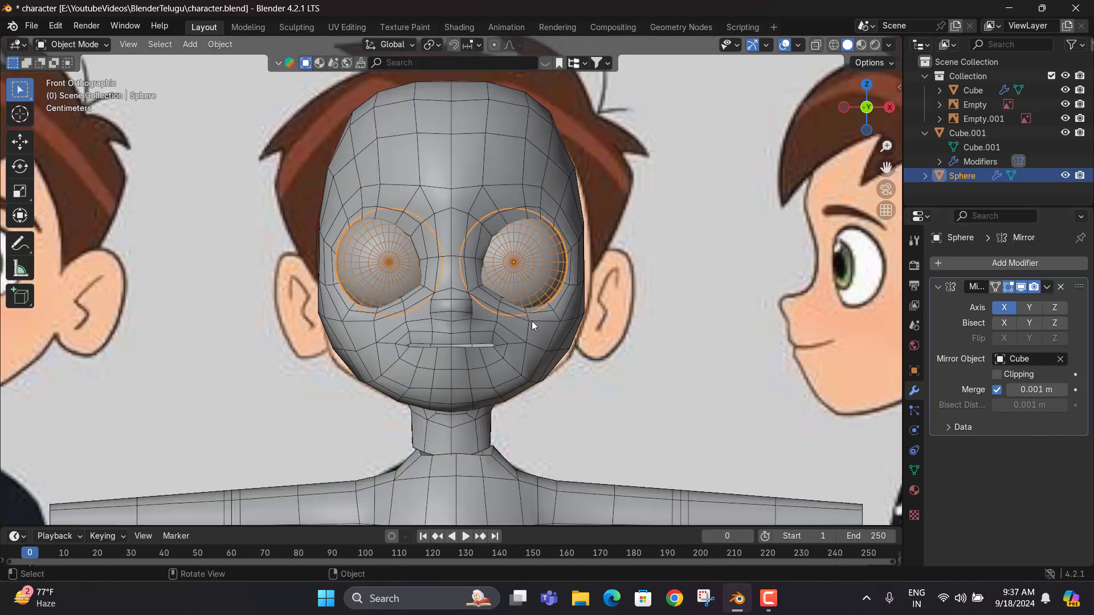
click(663, 334)
scroll(535, 325, down, 3)
mouse_move(504, 331)
middle_down()
mouse_move(430, 357)
mouse_move(529, 344)
mouse_move(515, 343)
middle_up()
key(KP_1)
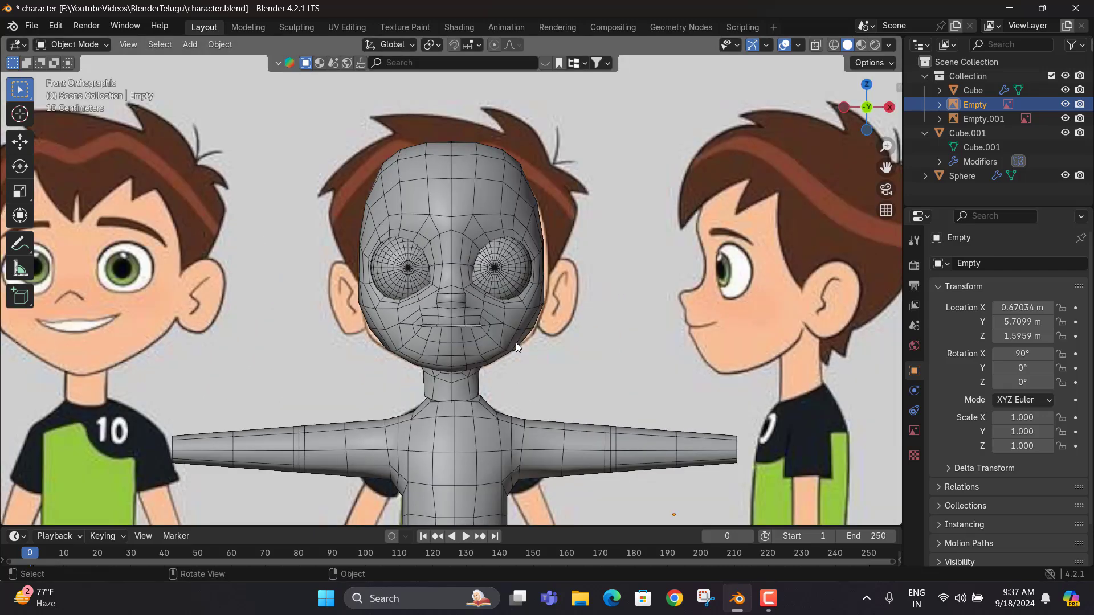
scroll(525, 292, up, 2)
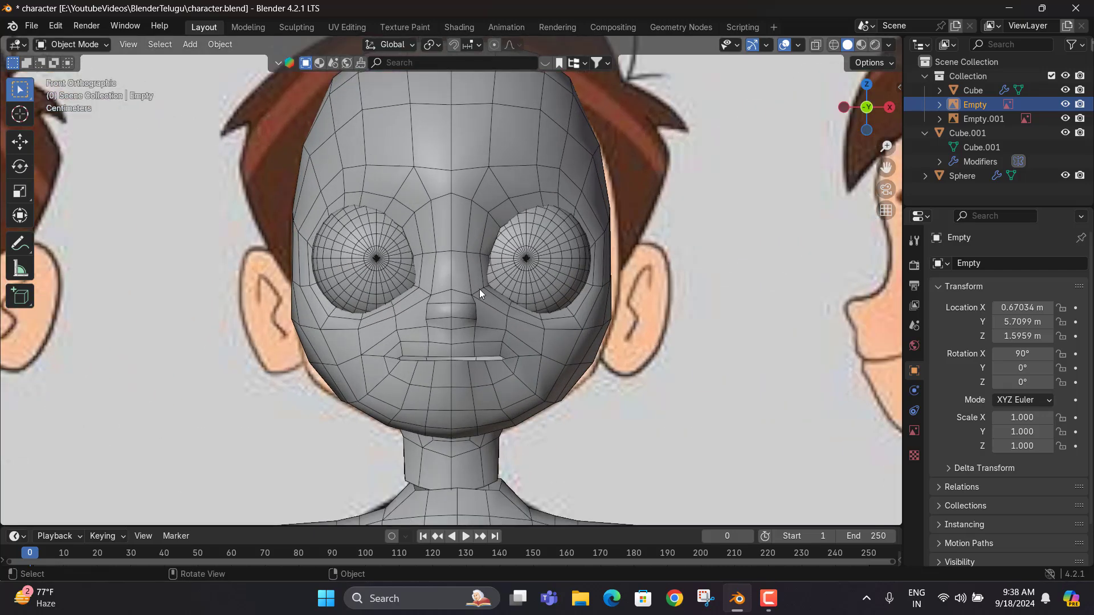
Select the mirrored eyeball, check it against the front reference in X-ray, and rotate it 4.94° about the global Z axis
click(530, 267)
scroll(549, 268, down, 1)
key(alt+z)
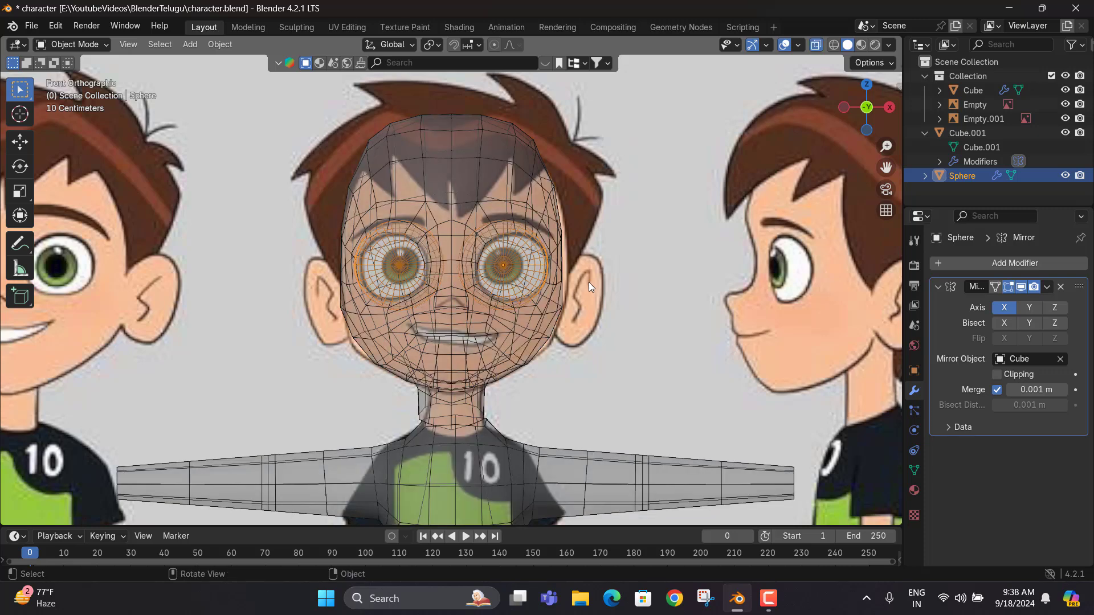
key(alt+z)
scroll(534, 272, up, 2)
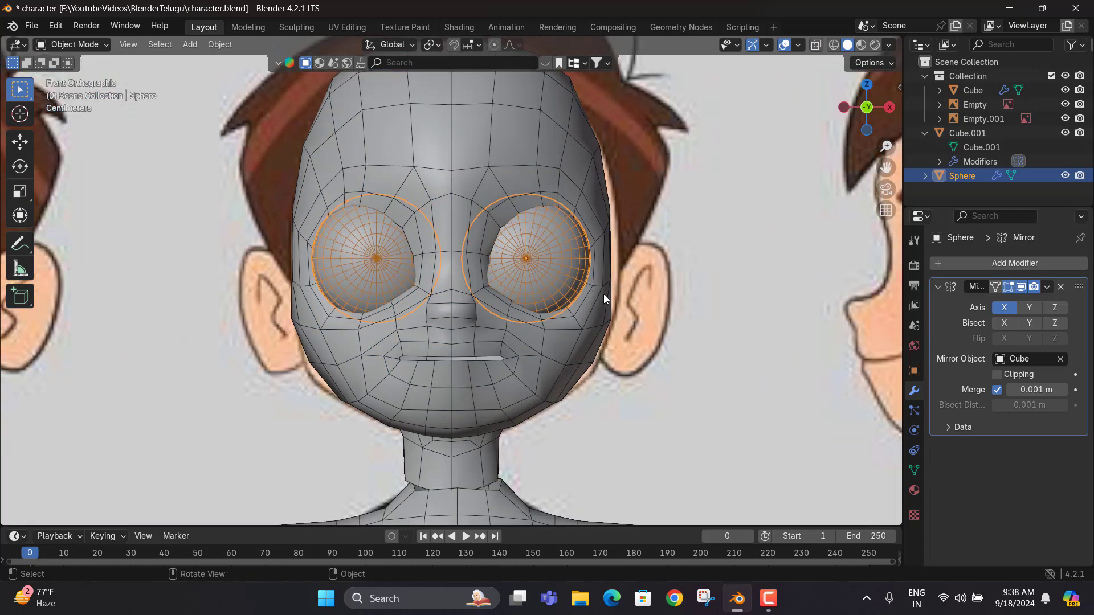
key(r)
key(z)
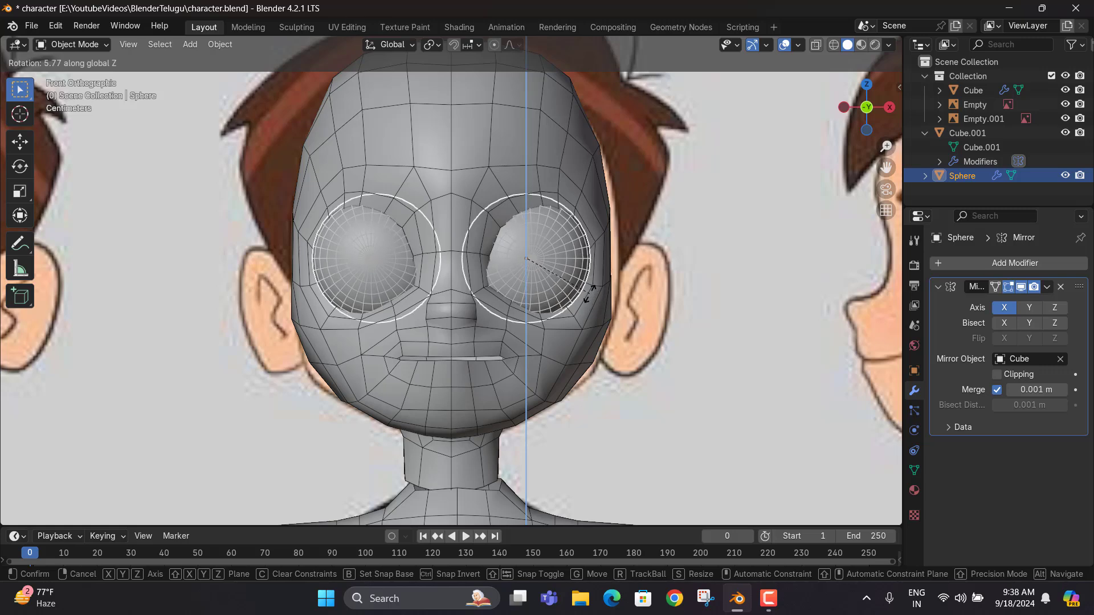
click(567, 302)
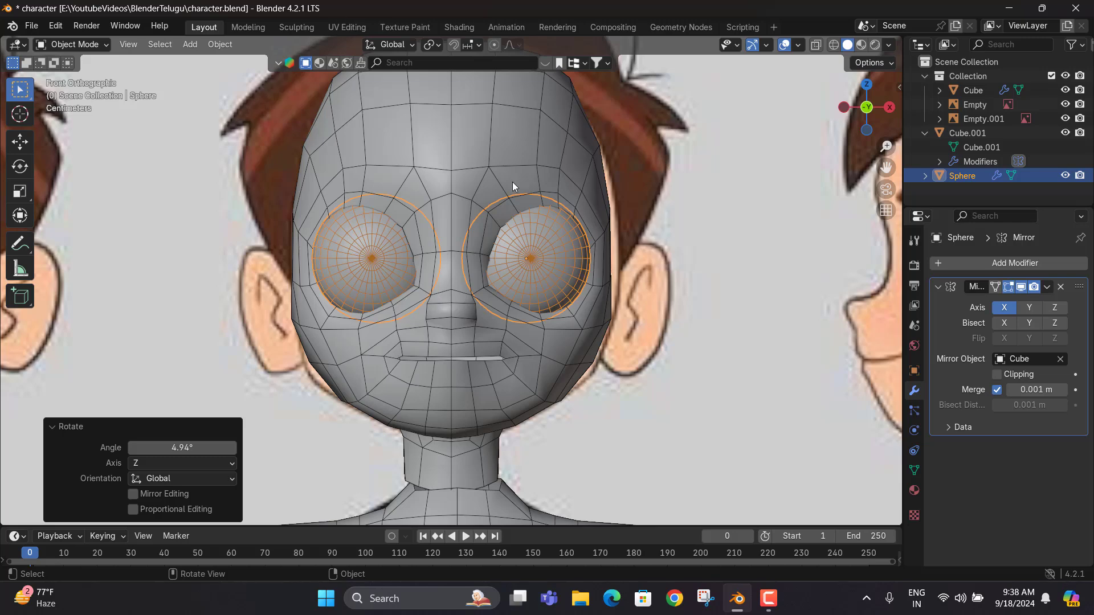
middle_drag(565, 254, 485, 259)
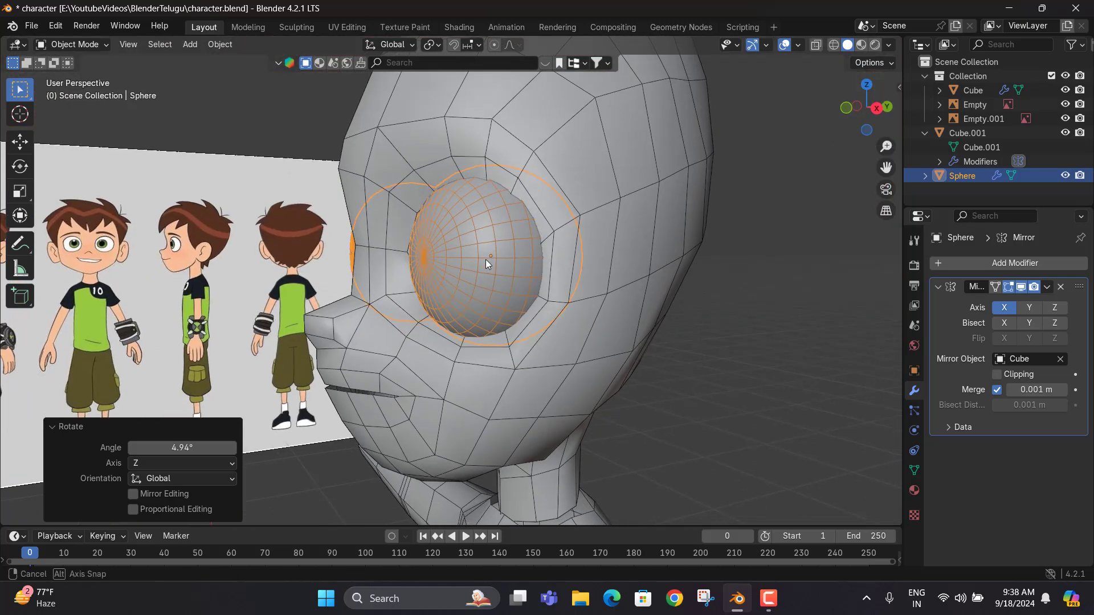
Edit the head mesh and add one loop cut around the eye socket just inside the rim, with slide factor 0.063
click(560, 286)
key(Tab)
mouse_move(573, 282)
middle_down()
mouse_move(584, 286)
mouse_move(571, 275)
middle_up()
key(alt+z)
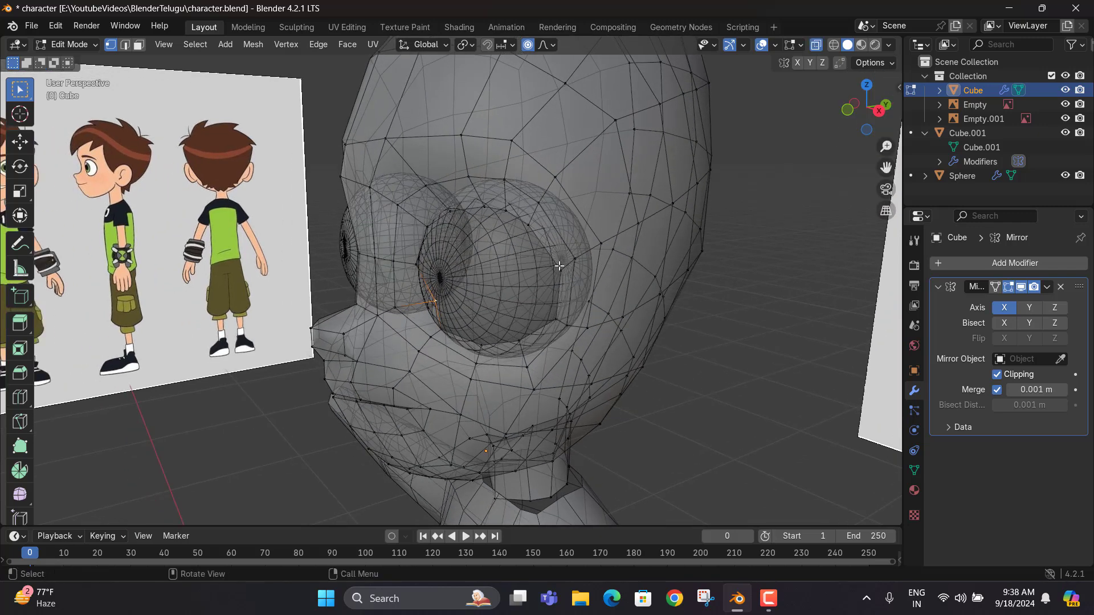
key(ctrl+r)
click(546, 227)
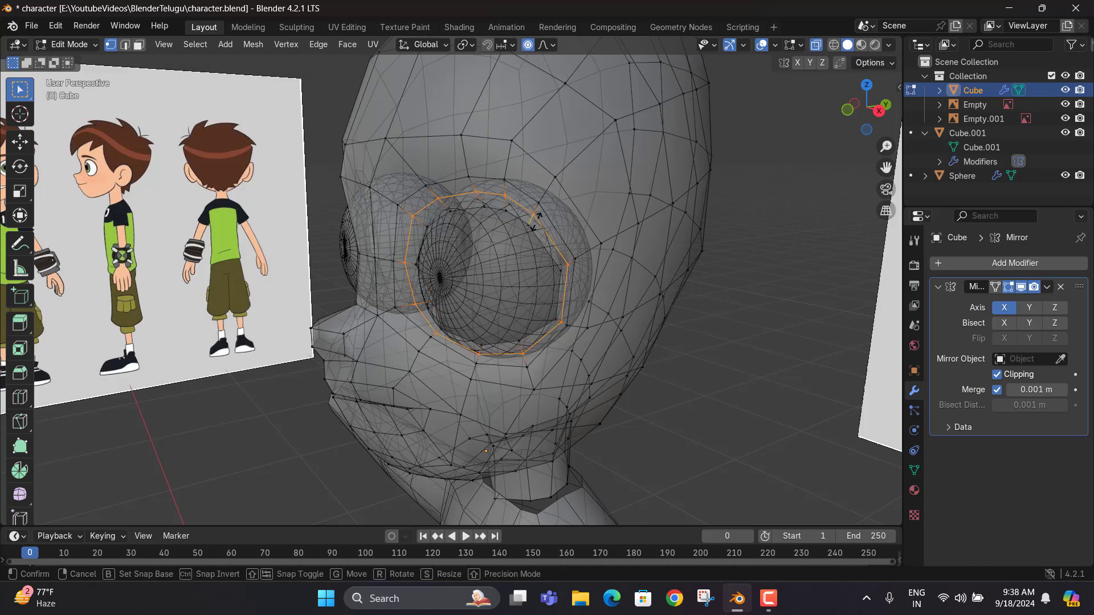
click(565, 233)
key(alt+z)
scroll(564, 228, up, 4)
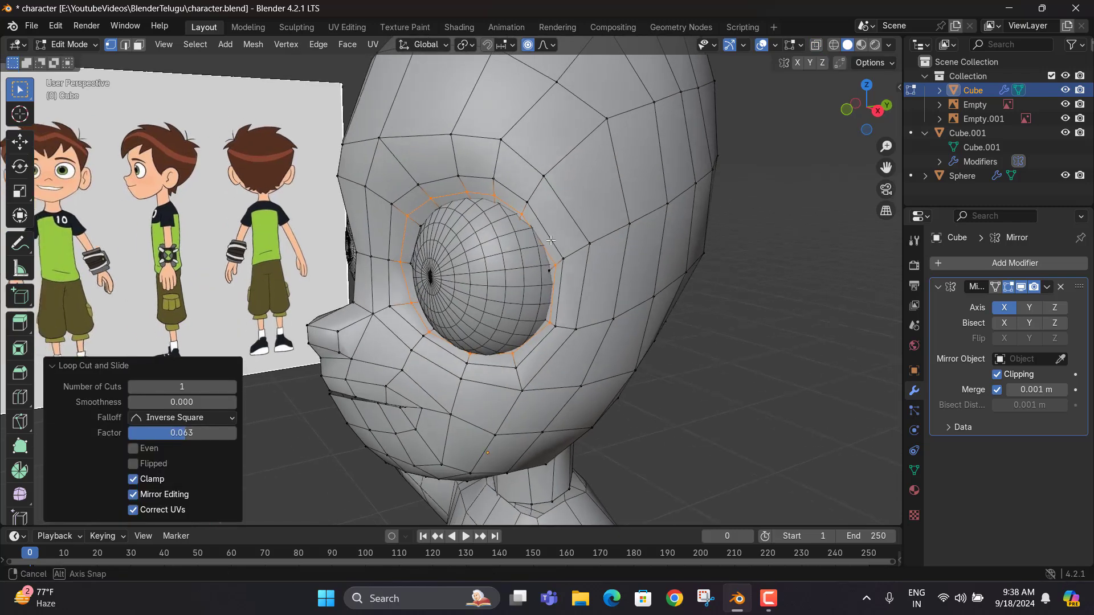
key(g)
key(y)
right_click(600, 241)
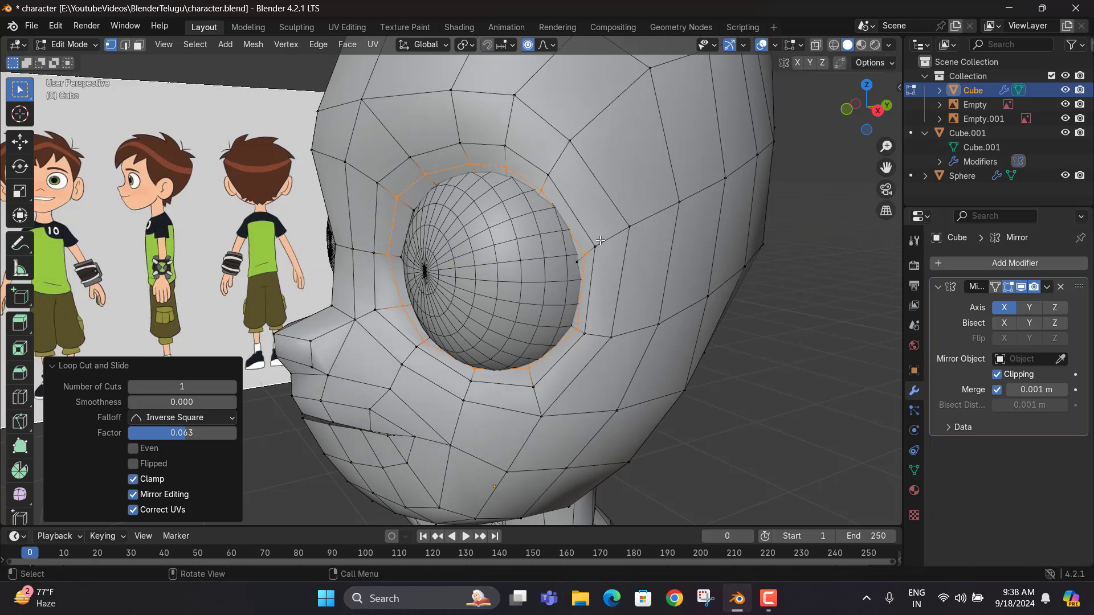
Disable proportional editing and move the new eye-socket loop -0.010328 m along Y
key(o)
key(g)
key(y)
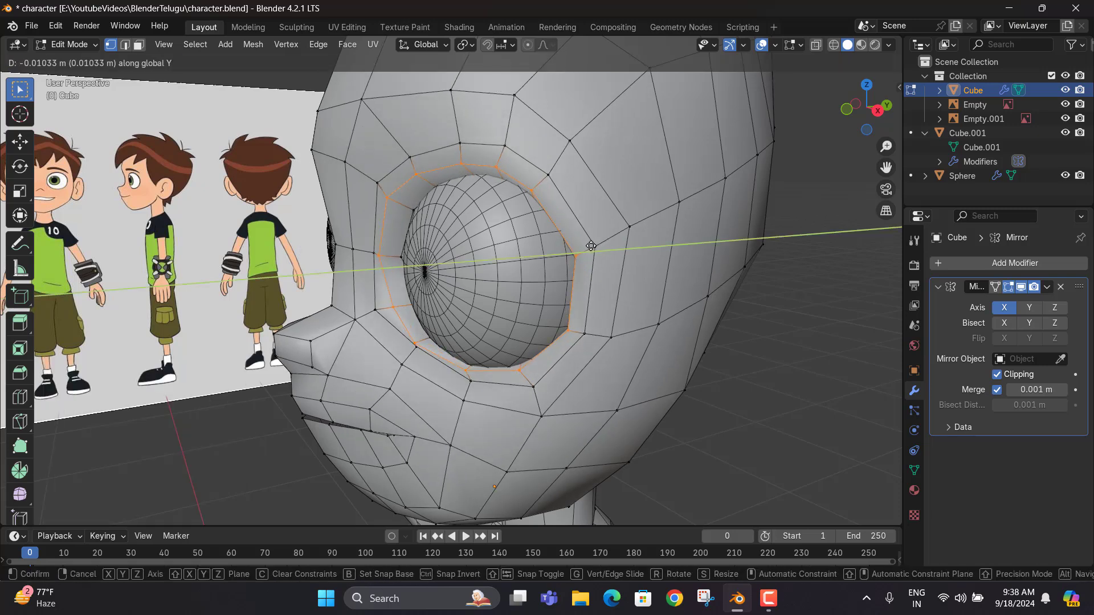
click(590, 246)
middle_drag(591, 246, 418, 354)
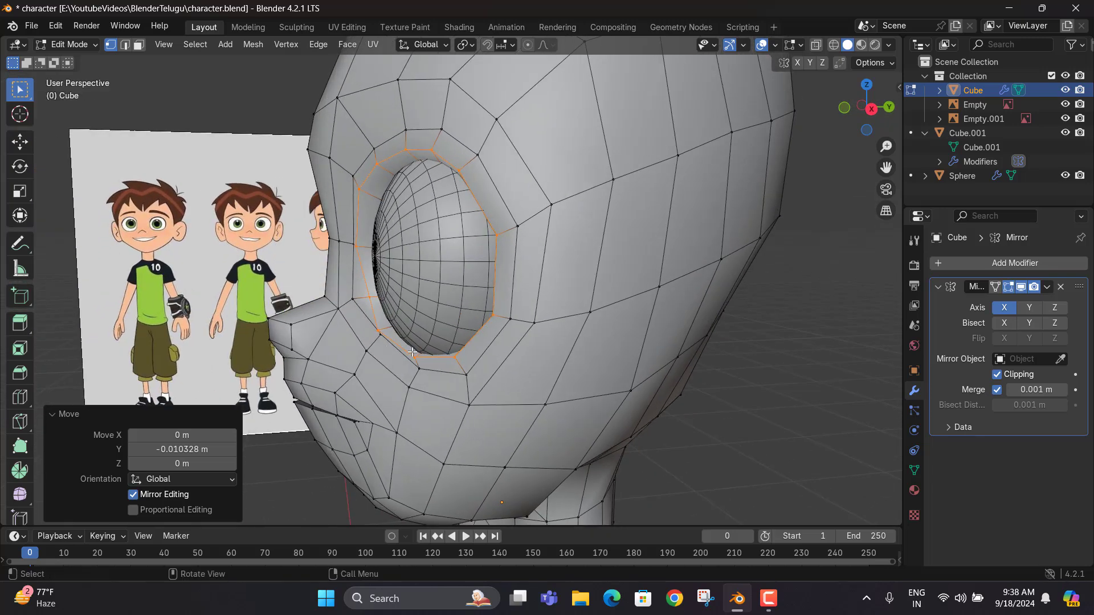
Select the two lower inner vertices of the new socket loop and move them 0.005494 m along Y
click(407, 352)
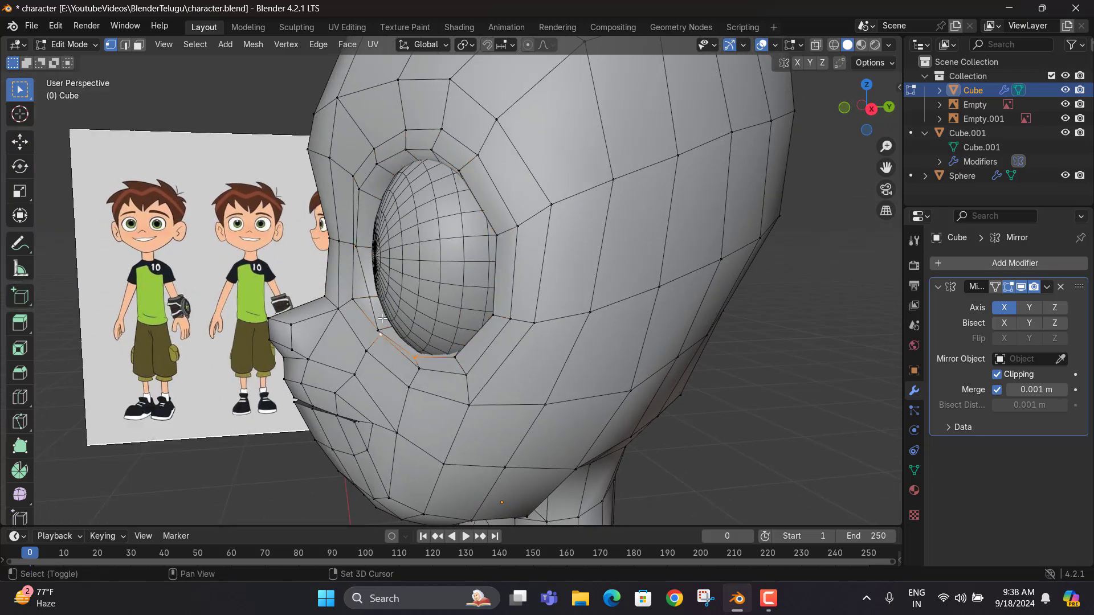
scroll(383, 319, up, 5)
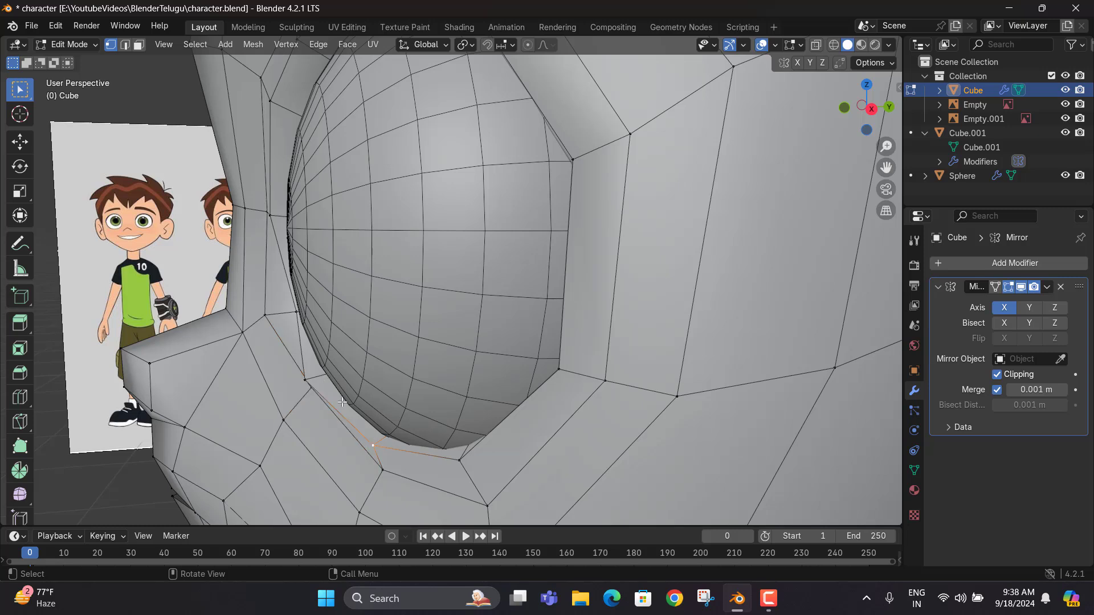
key(g)
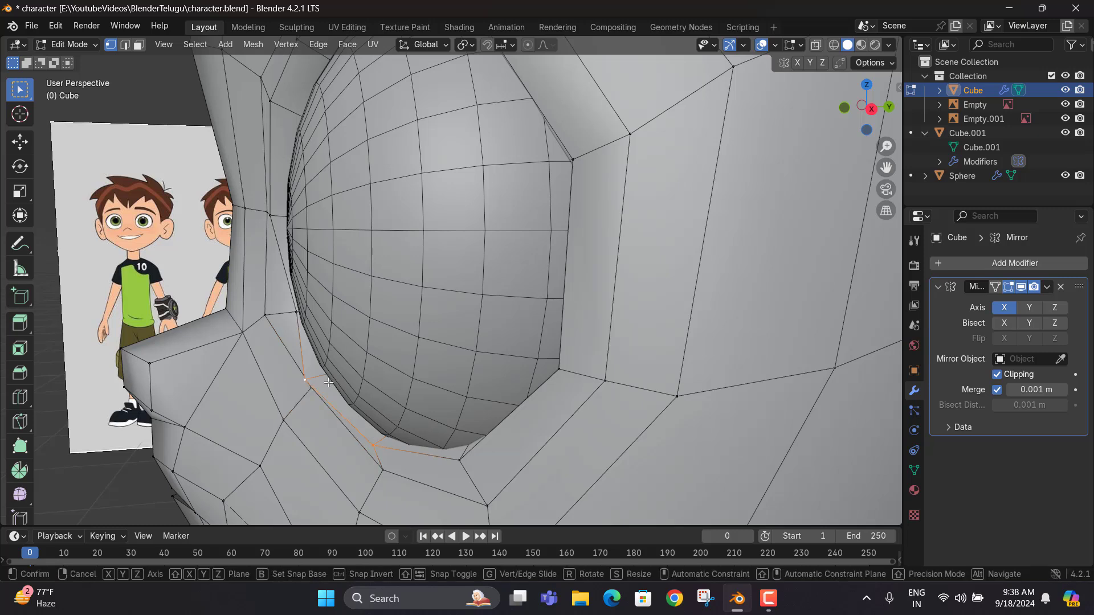
key(y)
click(340, 384)
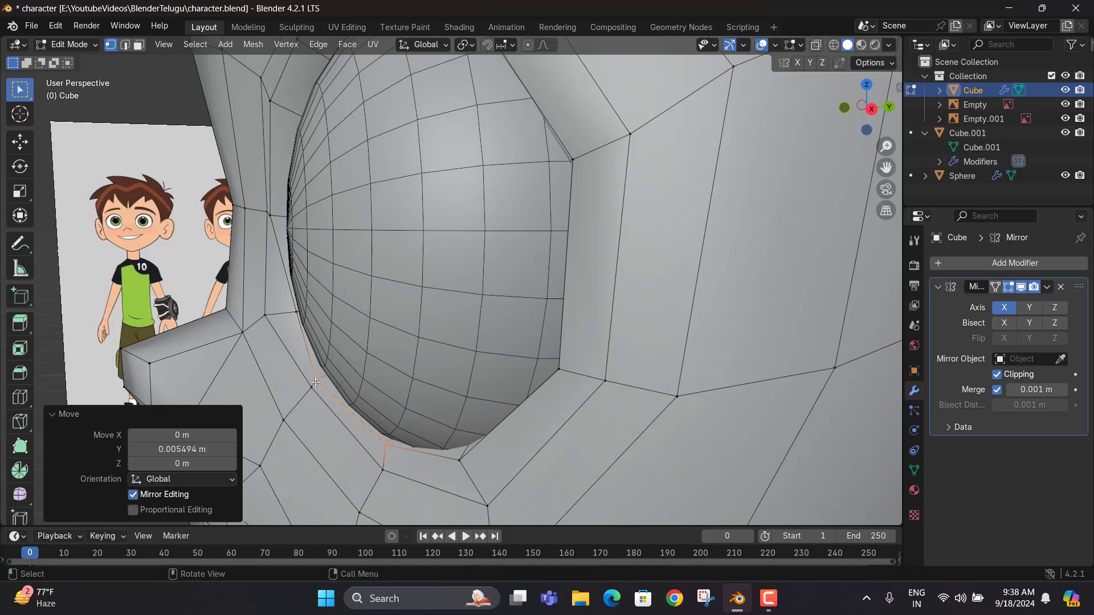
Move the lower inner socket vertex further along Y, and shift the next vertex above it about 0.014 m along Y
click(319, 377)
key(g)
key(y)
click(328, 367)
middle_drag(328, 367, 376, 345)
key(g)
key(y)
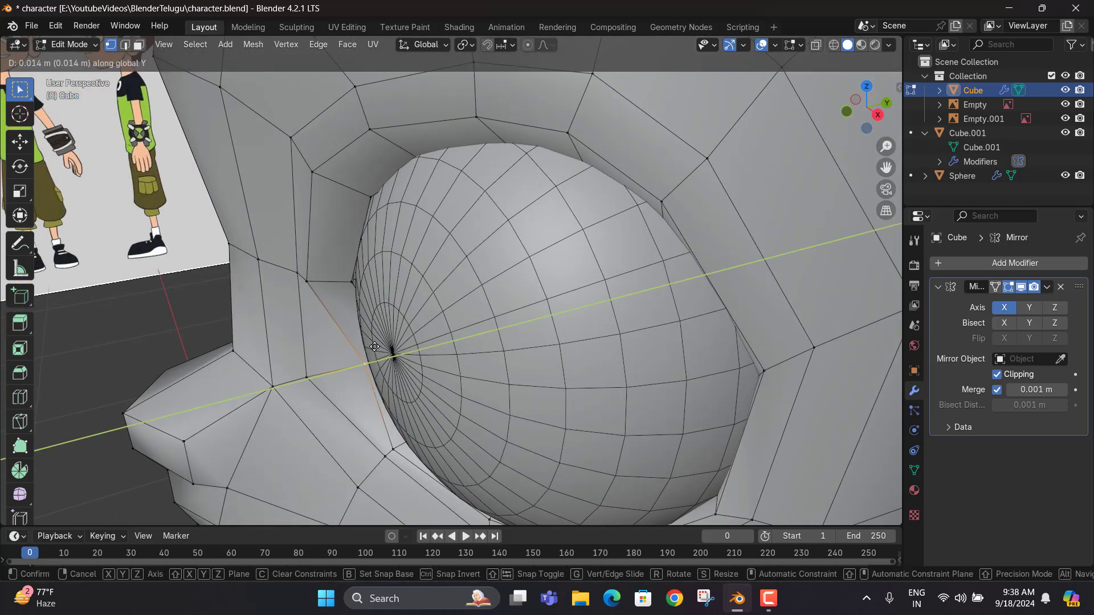
Select the next higher socket loop vertex on the nose side and move it about 0.0165 m along Y
click(316, 311)
key(g)
key(y)
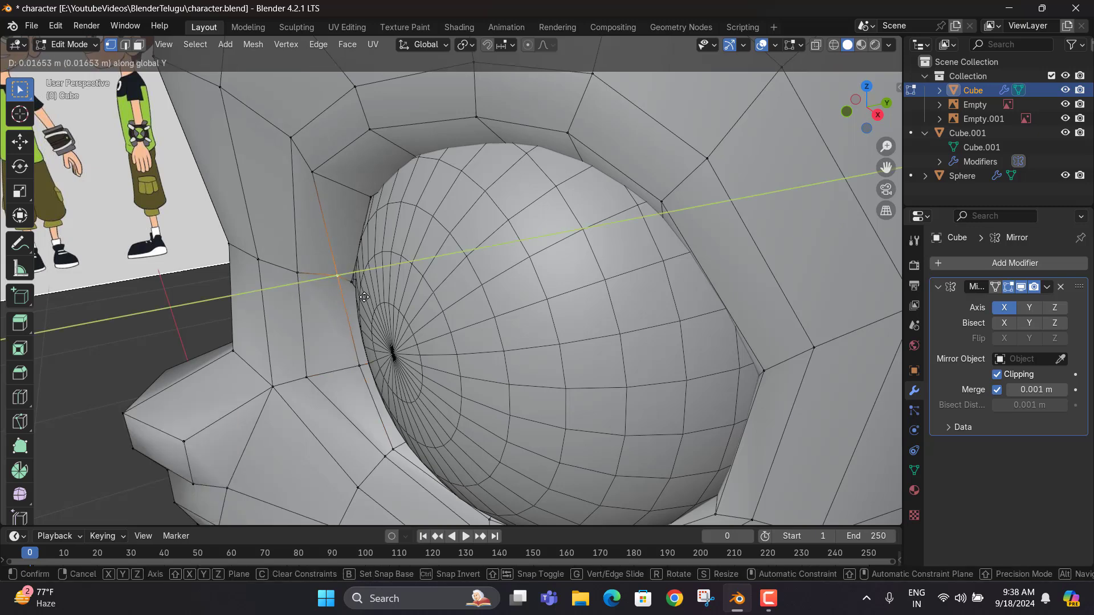
click(366, 296)
middle_drag(365, 296, 396, 285)
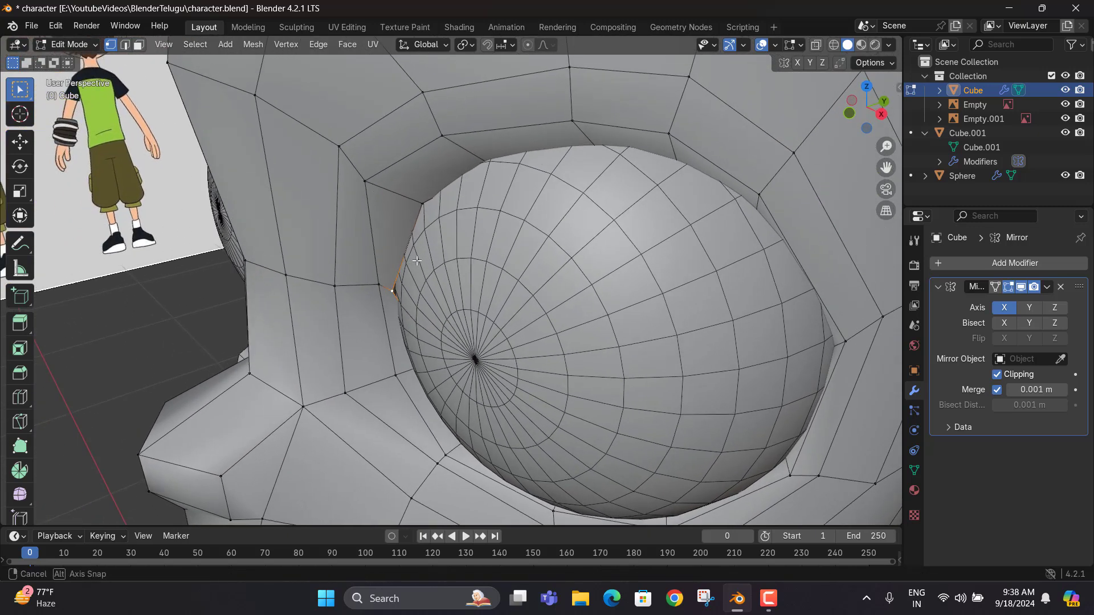
Move the innermost nose-side socket vertex 0.019268 m along Y and shift its neighbouring rim vertex slightly along Y
key(g)
key(y)
click(432, 280)
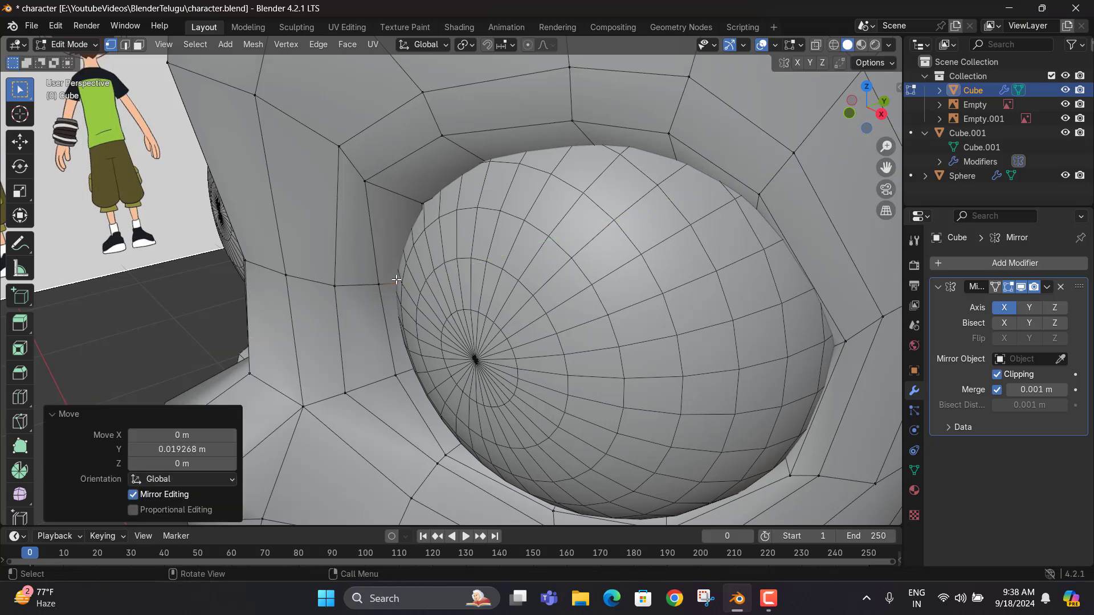
click(378, 283)
key(g)
key(y)
click(384, 283)
Shift the upper inner-corner rim vertex about 0.008 m along Y, and then about 0.01 m freely toward the eyeball
click(378, 209)
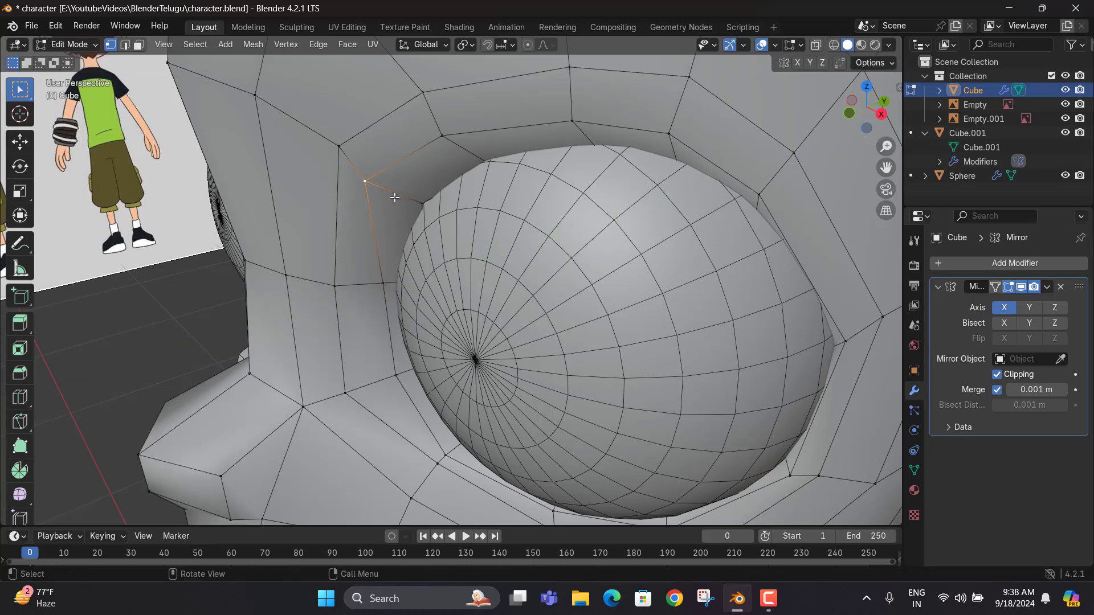
key(g)
key(y)
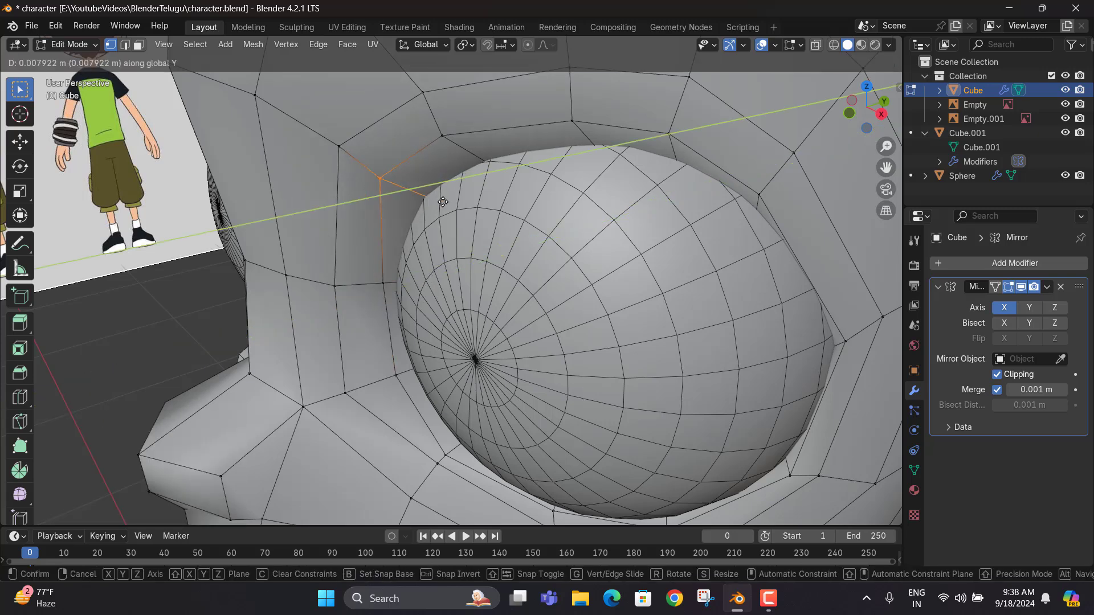
click(383, 177)
click(393, 187)
key(g)
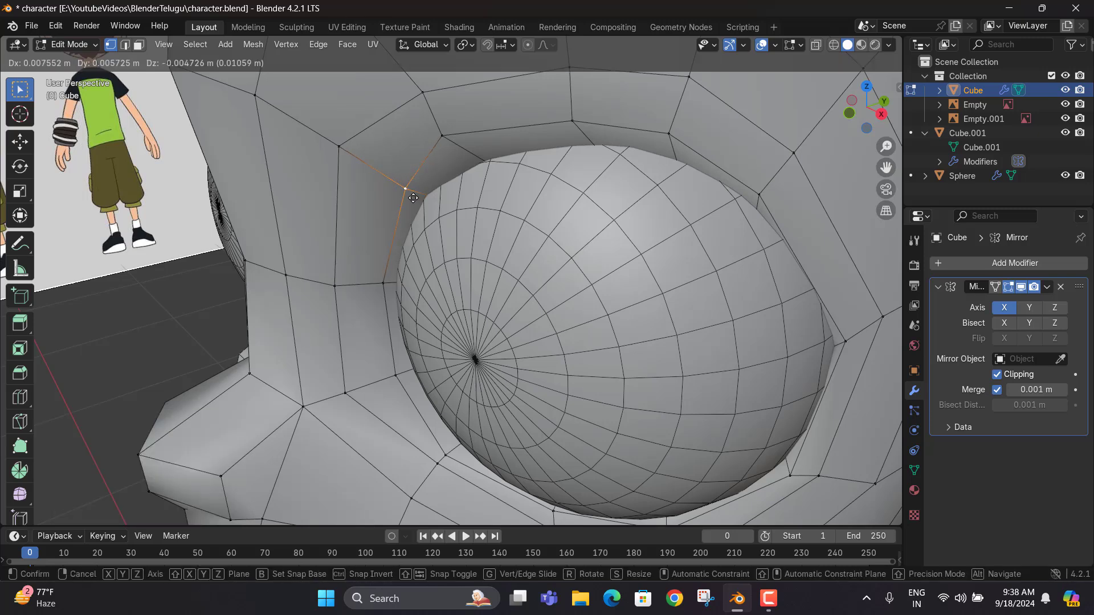
click(409, 194)
Lower the two upper rim vertices nearest the nose toward the eyeball, by about 0.008 m and about 0.005 m
click(442, 137)
middle_drag(447, 143, 421, 148)
key(g)
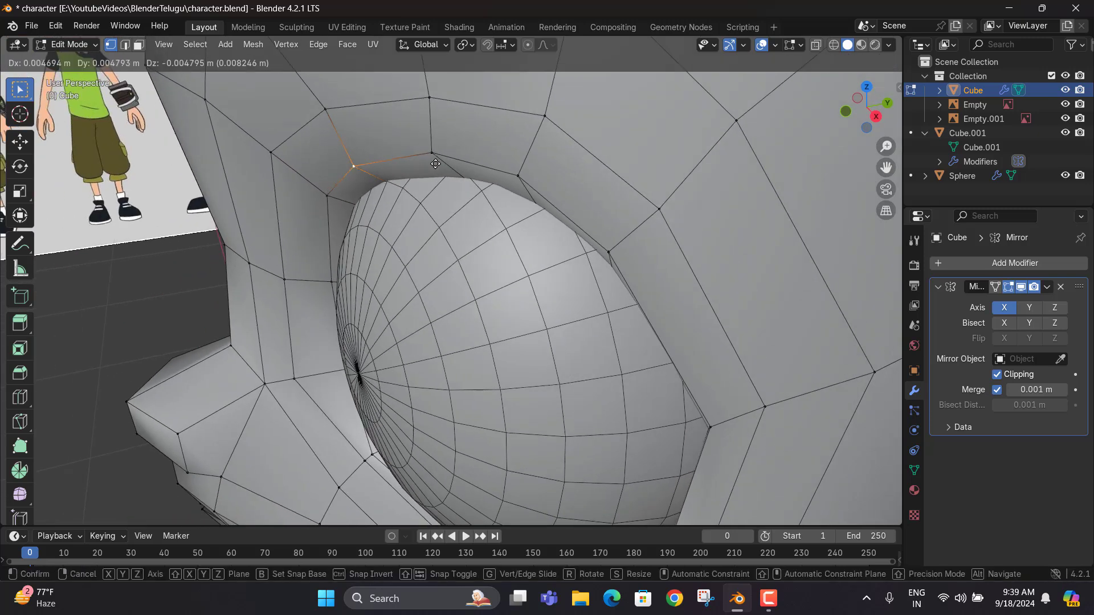
click(435, 164)
click(432, 153)
key(g)
click(429, 166)
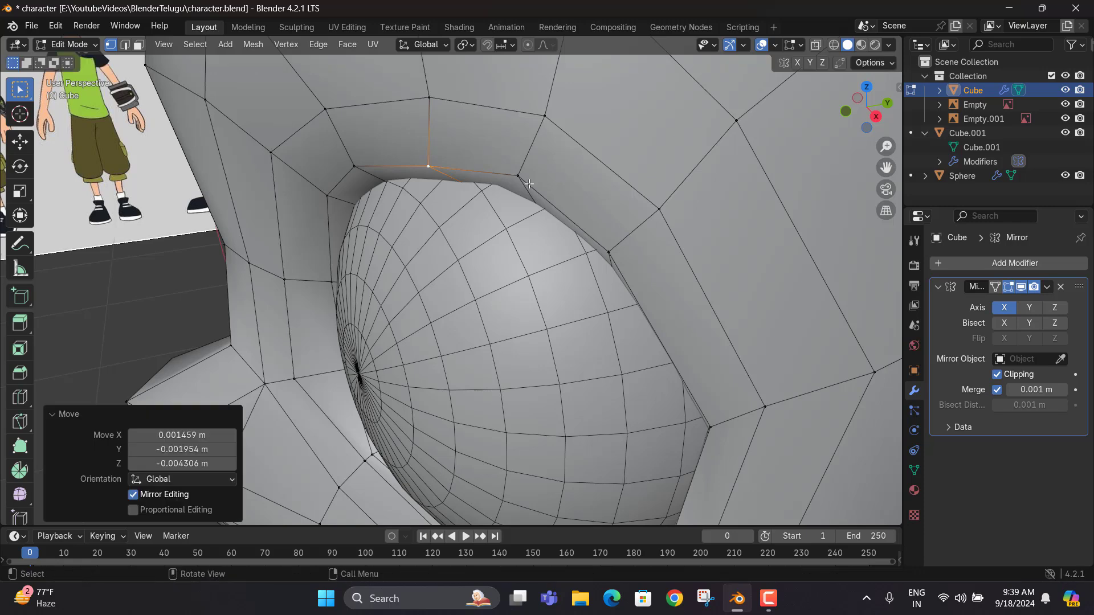
Pull the two upper outer rim vertices toward the eyeball, with Z offsets of -0.004855 m and -0.002265 m
click(530, 184)
key(g)
click(587, 241)
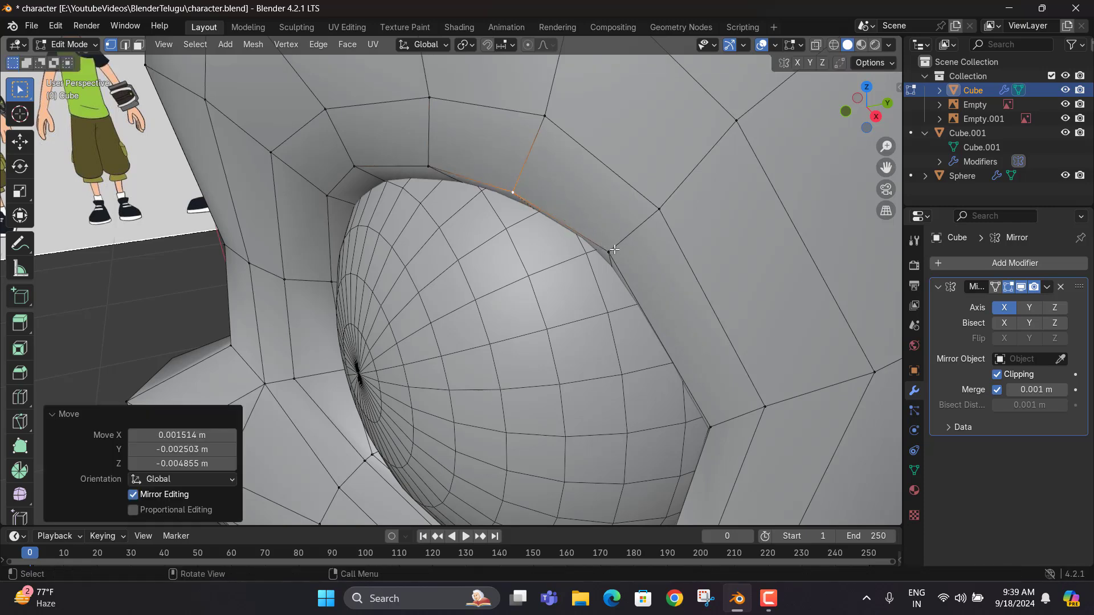
click(613, 250)
key(g)
click(635, 259)
Compare the eye socket with the side-view reference in X-ray and review the whole head in Object Mode
middle_drag(695, 391, 674, 349)
scroll(543, 278, down, 5)
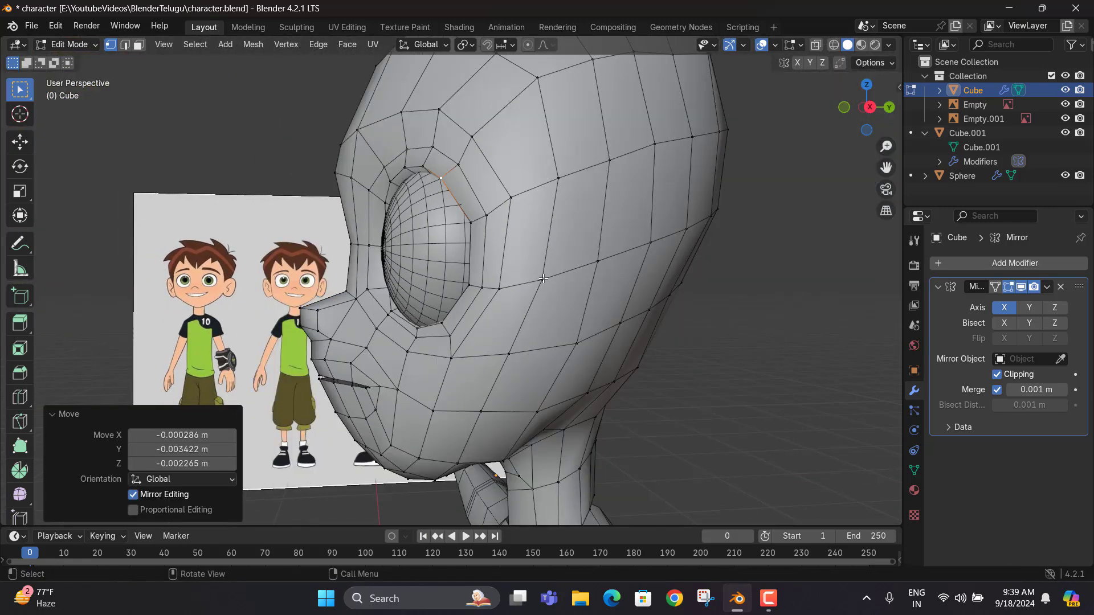
scroll(543, 278, down, 2)
mouse_move(493, 288)
middle_down()
mouse_move(474, 288)
mouse_move(505, 295)
middle_up()
scroll(431, 272, down, 5)
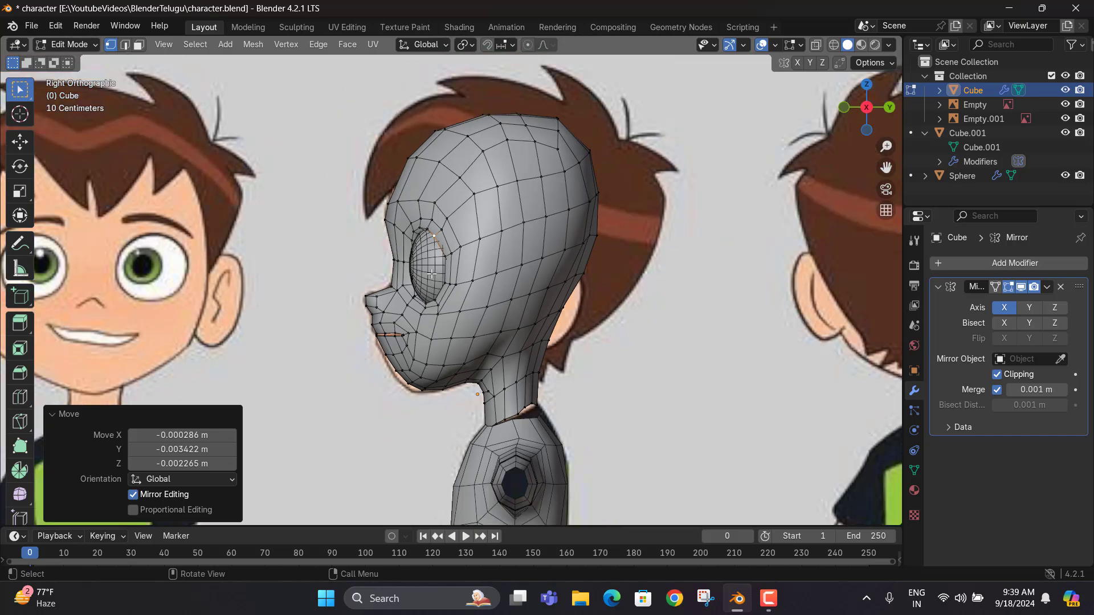
key(alt+z)
scroll(453, 273, up, 5)
scroll(453, 273, up, 3)
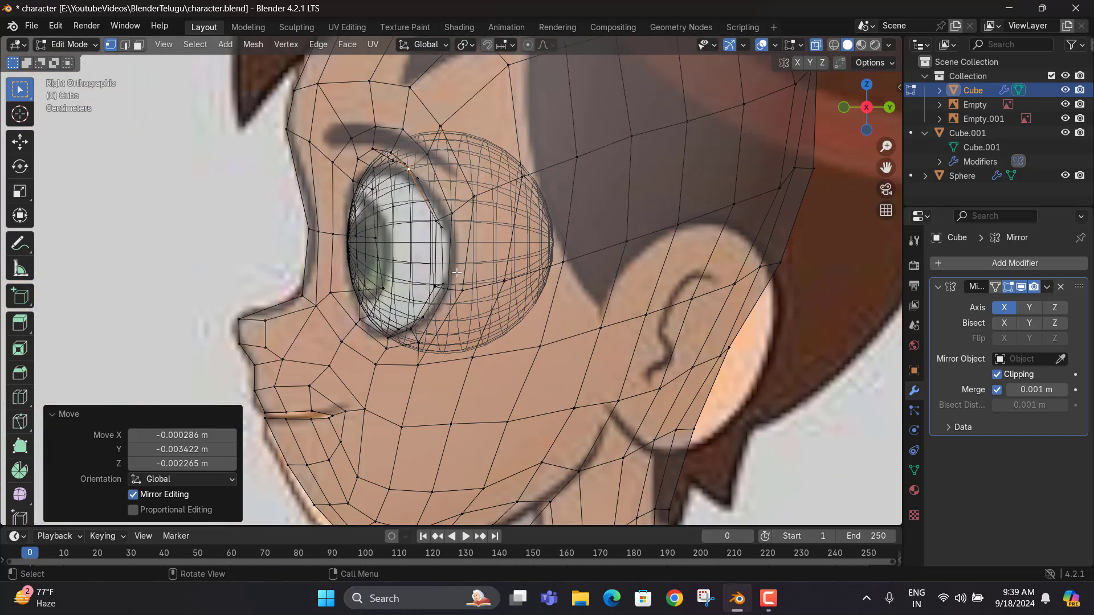
key(alt+z)
scroll(463, 272, down, 6)
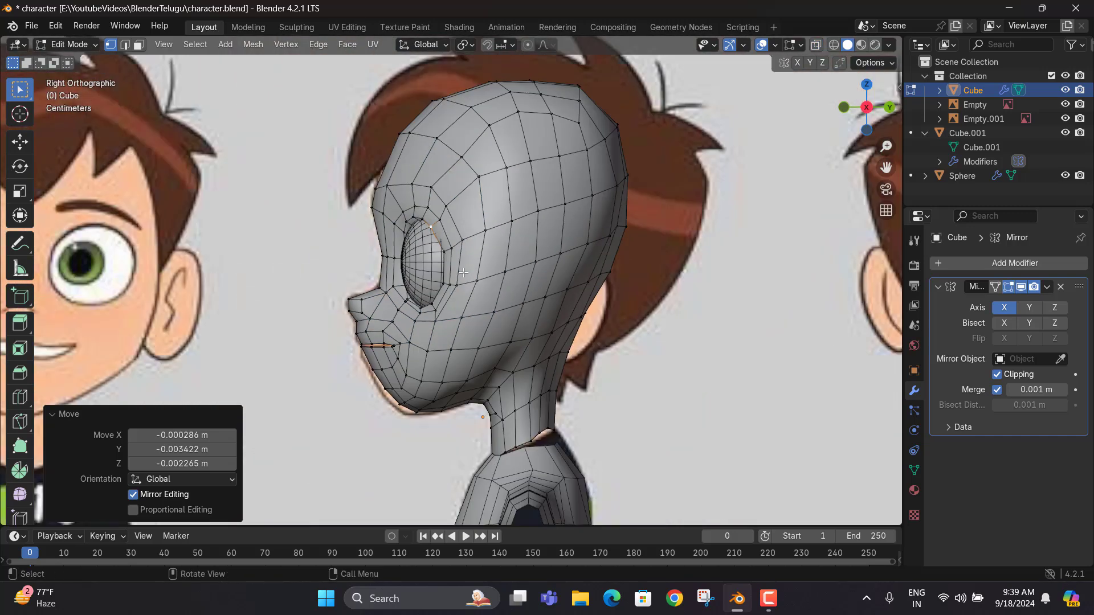
middle_drag(459, 274, 623, 293)
key(Tab)
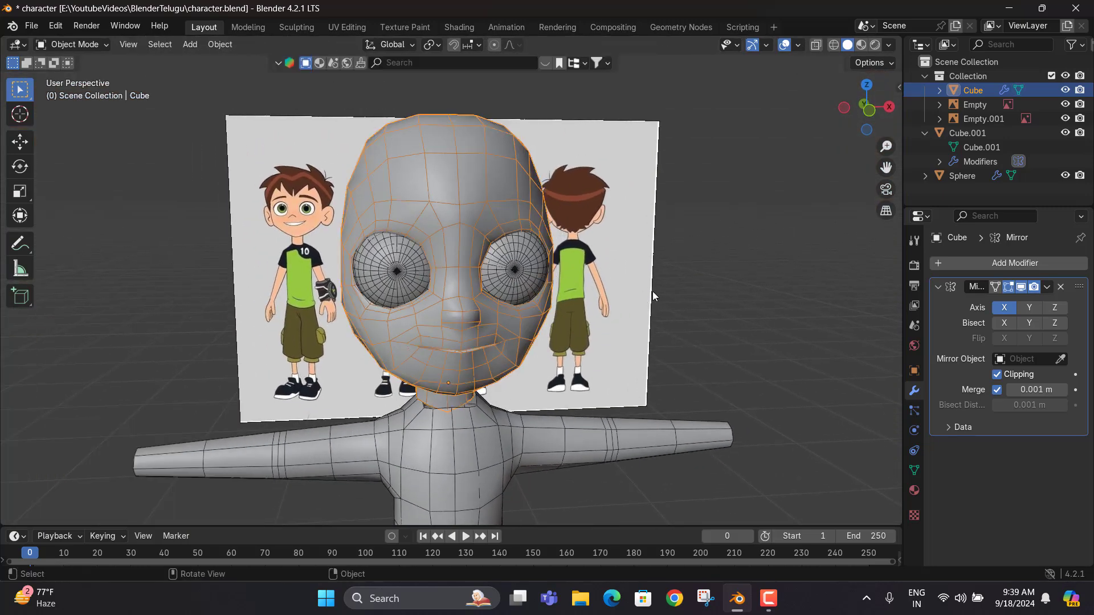
Move the mirrored eyeball sphere along Y and then -0.014968 m along X
scroll(668, 298, down, 2)
scroll(522, 299, up, 6)
middle_drag(502, 308, 586, 269)
click(454, 268)
key(g)
key(y)
click(476, 270)
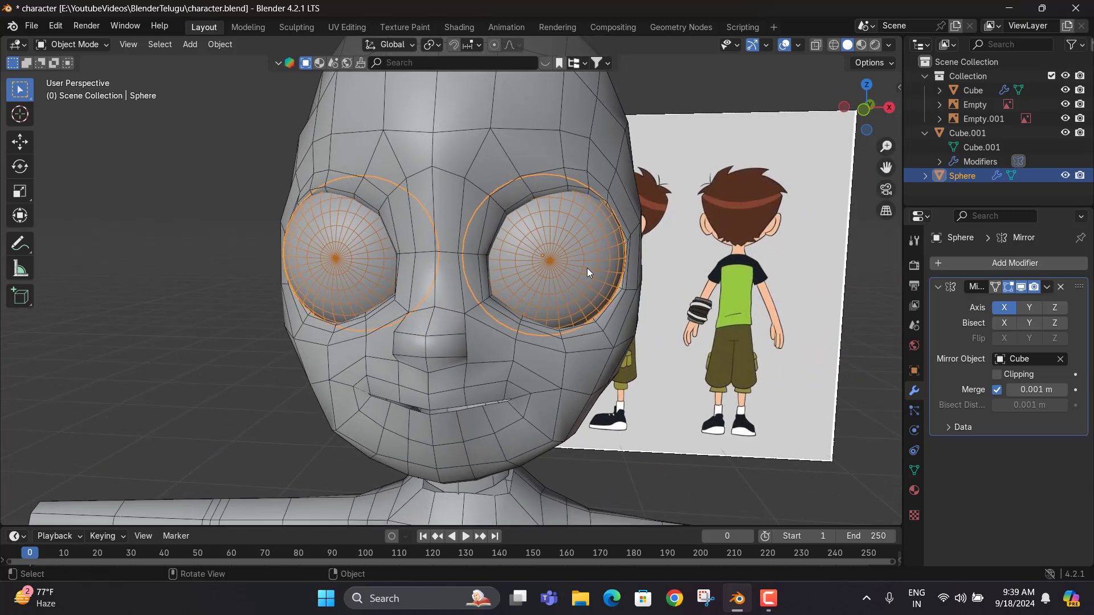
key(g)
key(x)
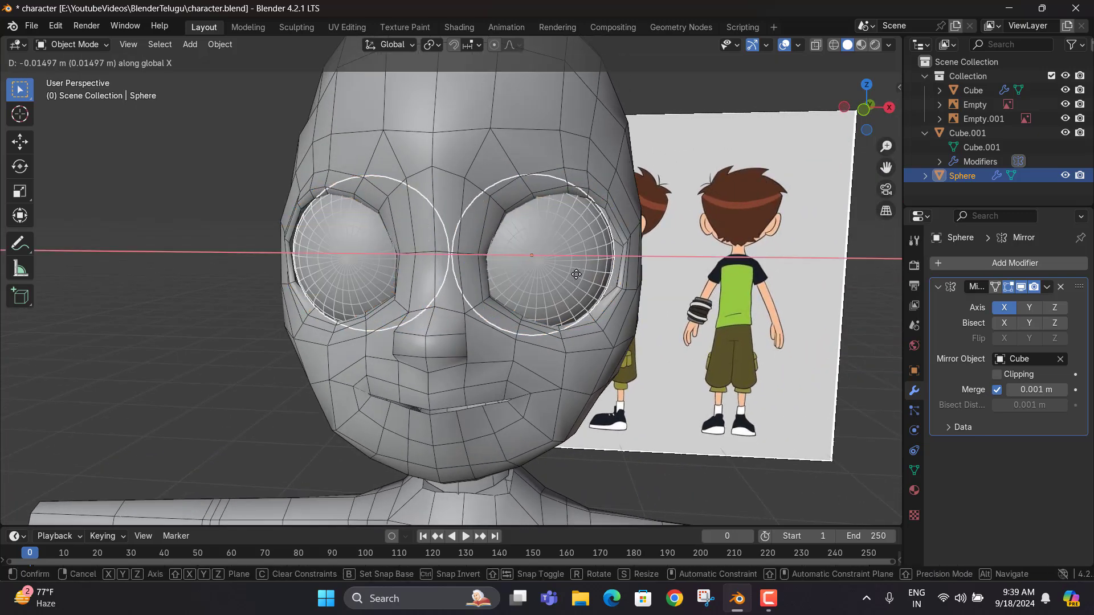
click(576, 274)
Shift the eyeball sphere slightly outward to line up with the eyes in the front reference
key(KP_1)
scroll(577, 274, up, 3)
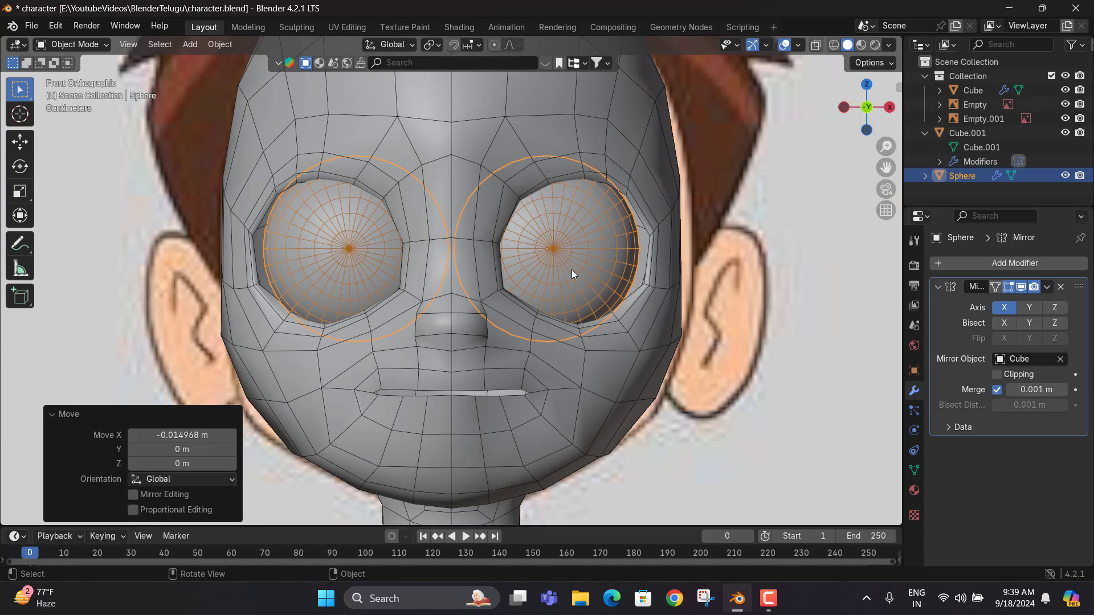
click(582, 261)
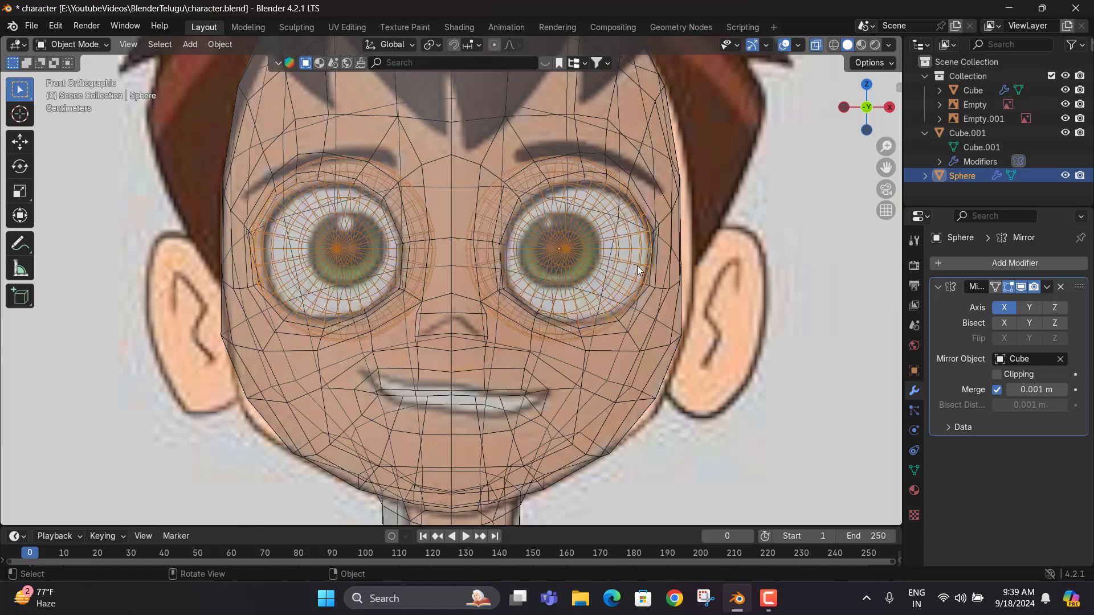
Check the eyeball and socket outline against the side-view reference eye in X-ray
click(777, 230)
middle_drag(777, 231, 463, 299)
key(KP_3)
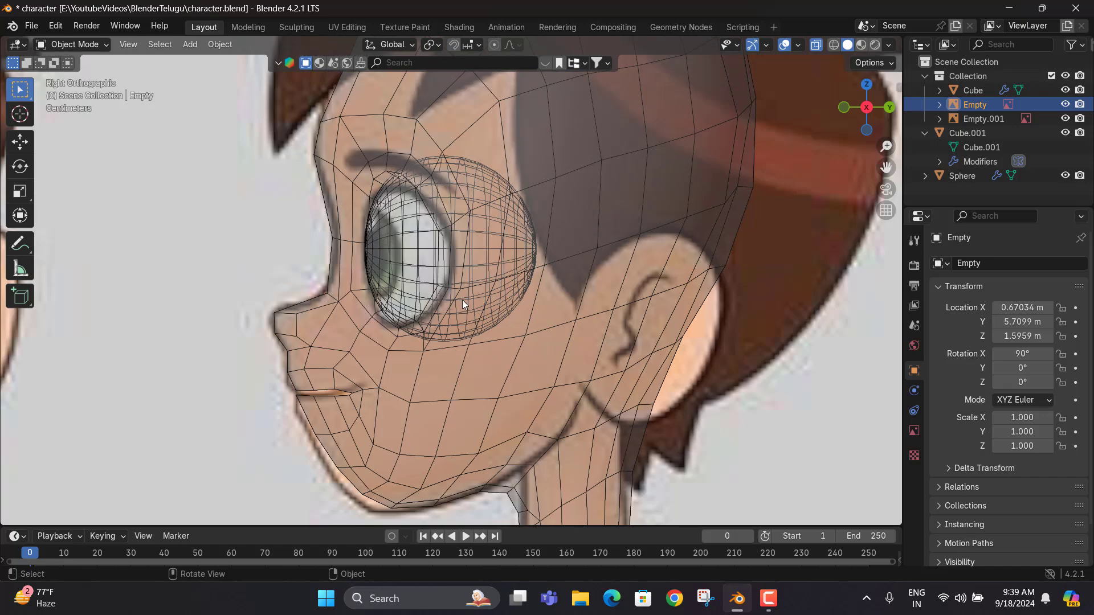
key(alt+z)
key(alt+z)
key(alt+z)
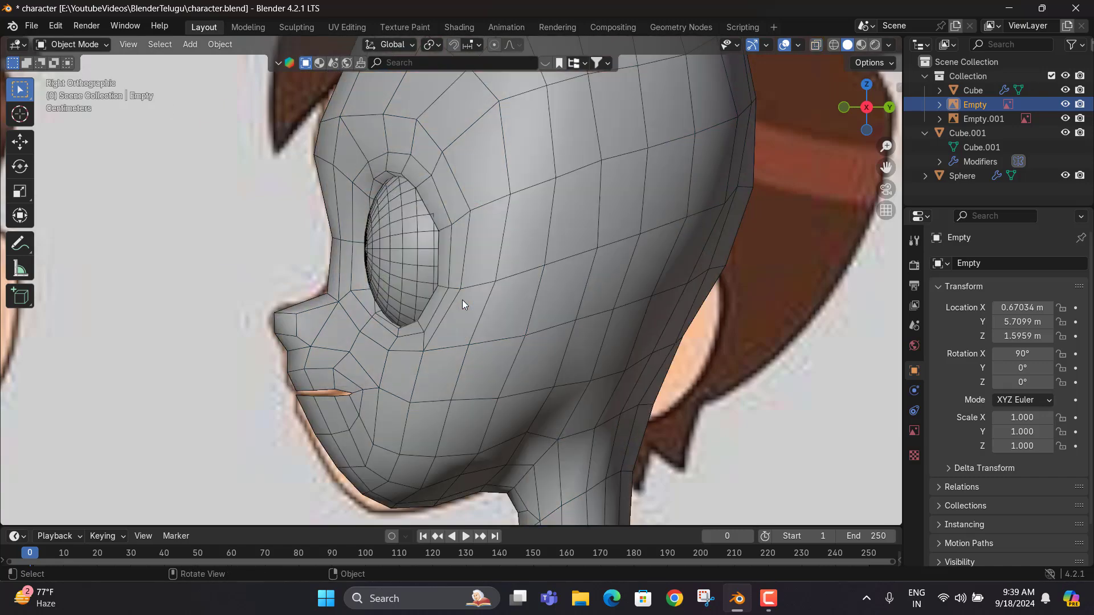
key(alt+z)
scroll(447, 200, up, 2)
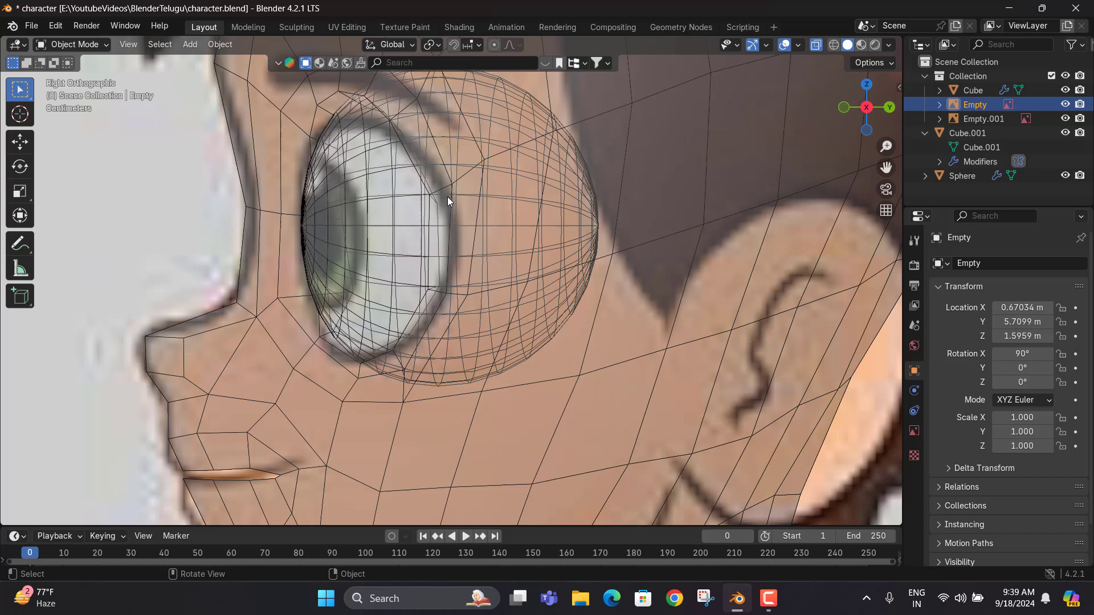
Edit the head mesh and move the upper outer-corner socket vertices 0.012362 m in Y and 0.009172 m in Z
click(482, 195)
key(Tab)
shift+middle_drag(466, 195, 480, 291)
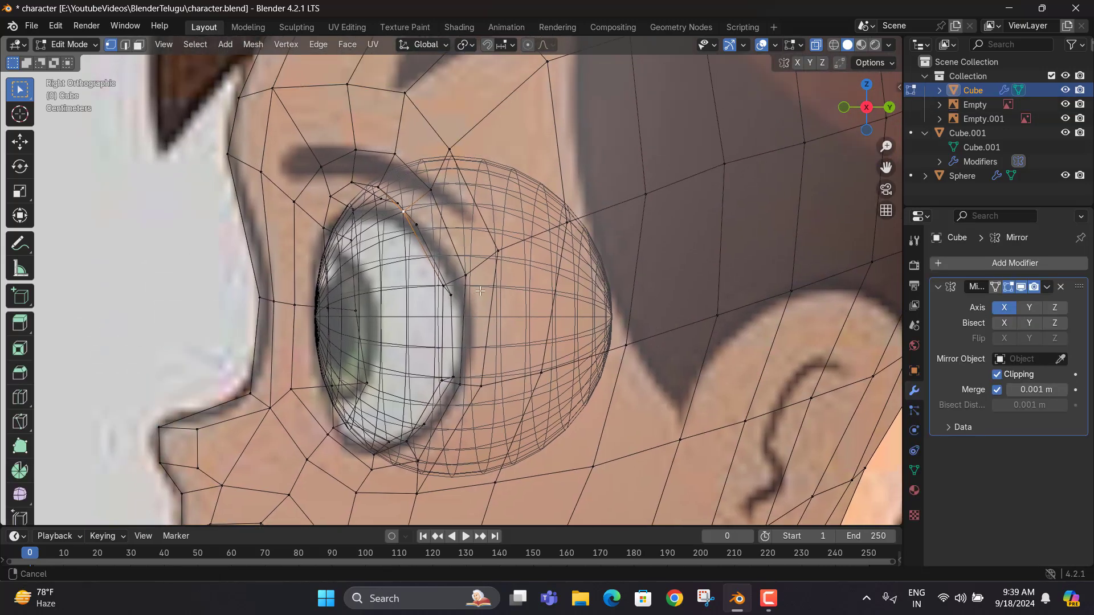
click(447, 305)
key(g)
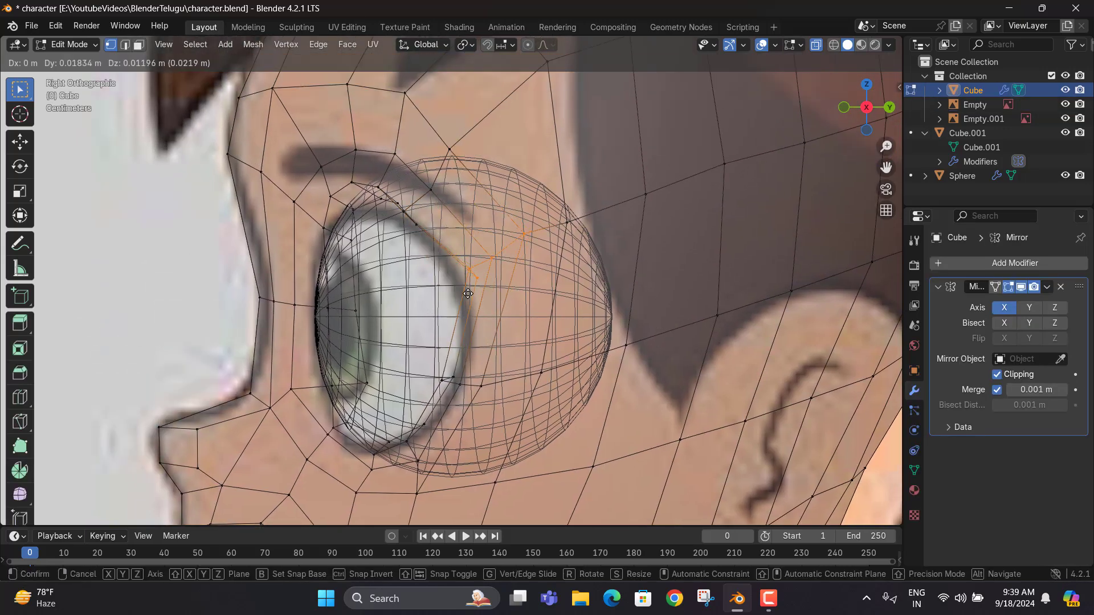
click(462, 296)
key(alt+z)
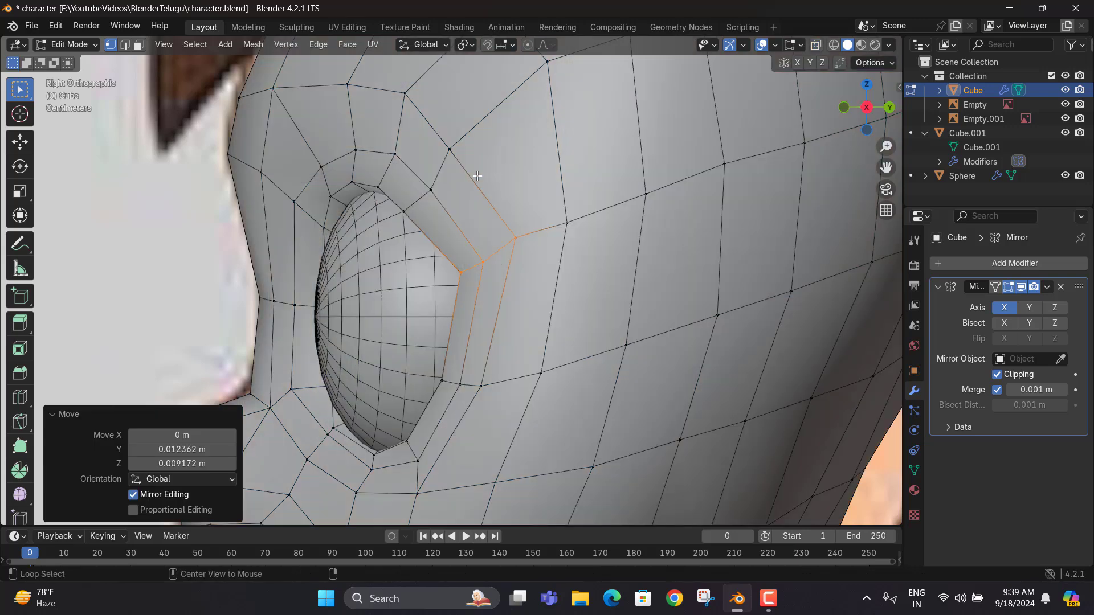
Move the next higher row of socket vertices 0.006779 m in Y and 0.001196 m in Z to follow the reference eye
key(alt+z)
drag(402, 231, 408, 229)
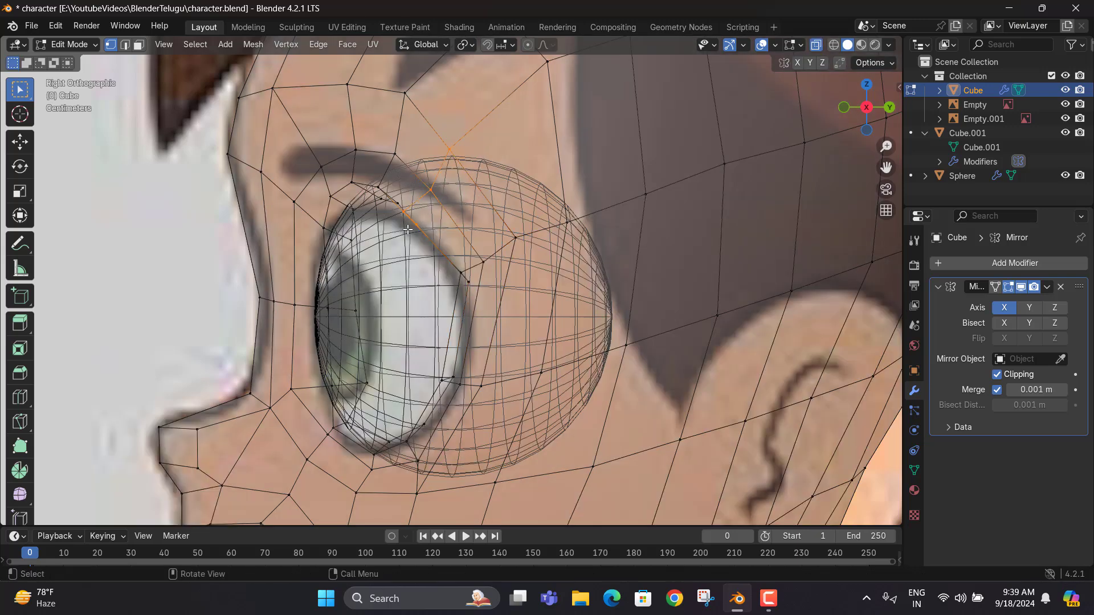
key(g)
click(460, 223)
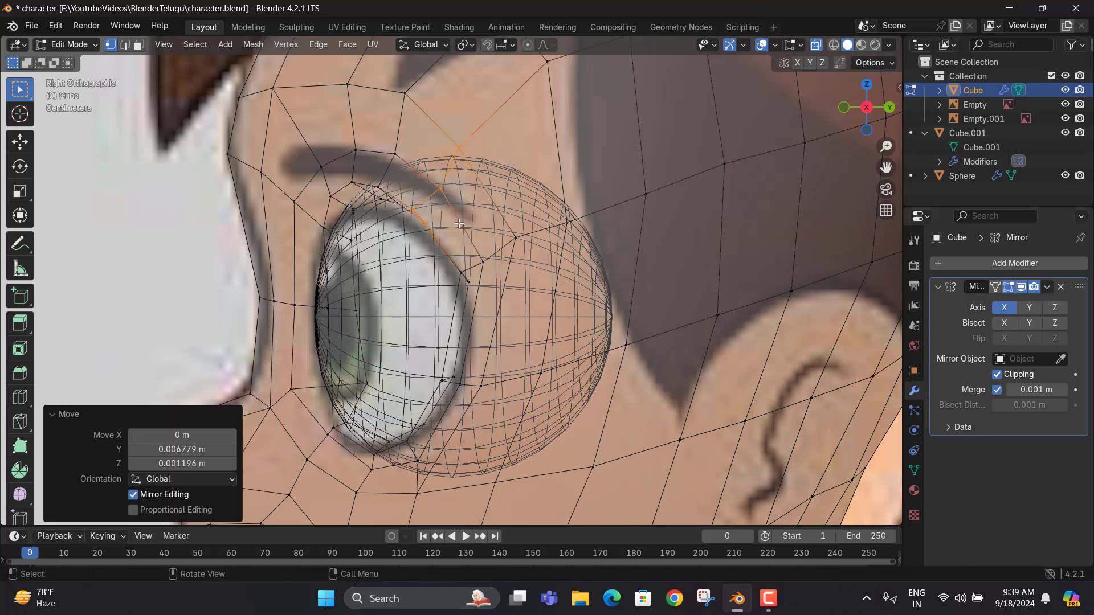
key(alt+z)
key(alt+z)
Move the lower outer row of socket vertices 0.011166 m in Y and 0.001196 m in Z
drag(414, 399, 427, 393)
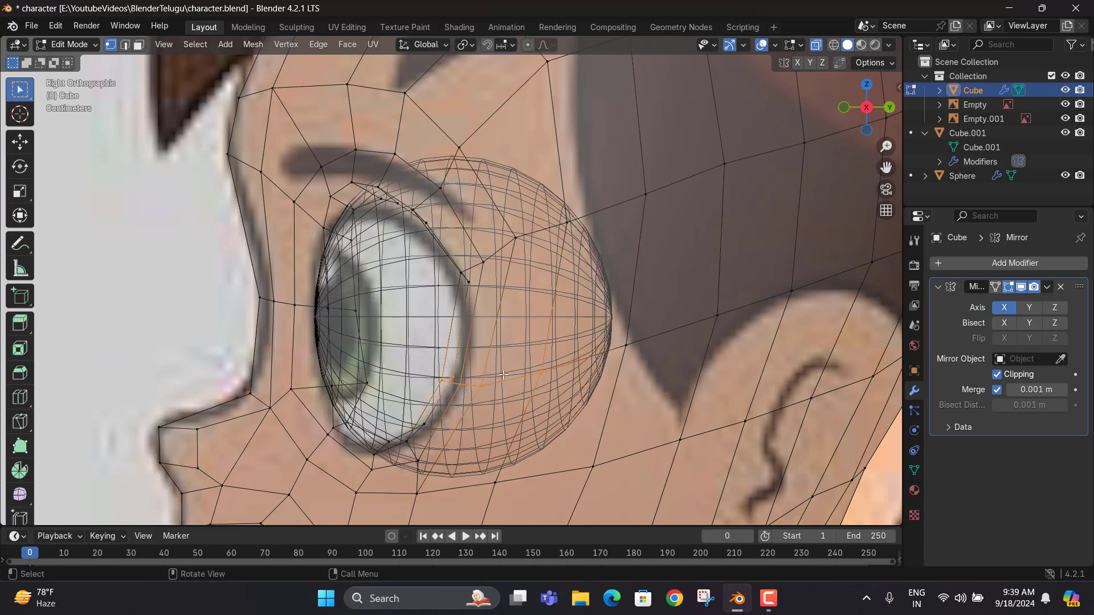
key(g)
click(520, 373)
key(alt+z)
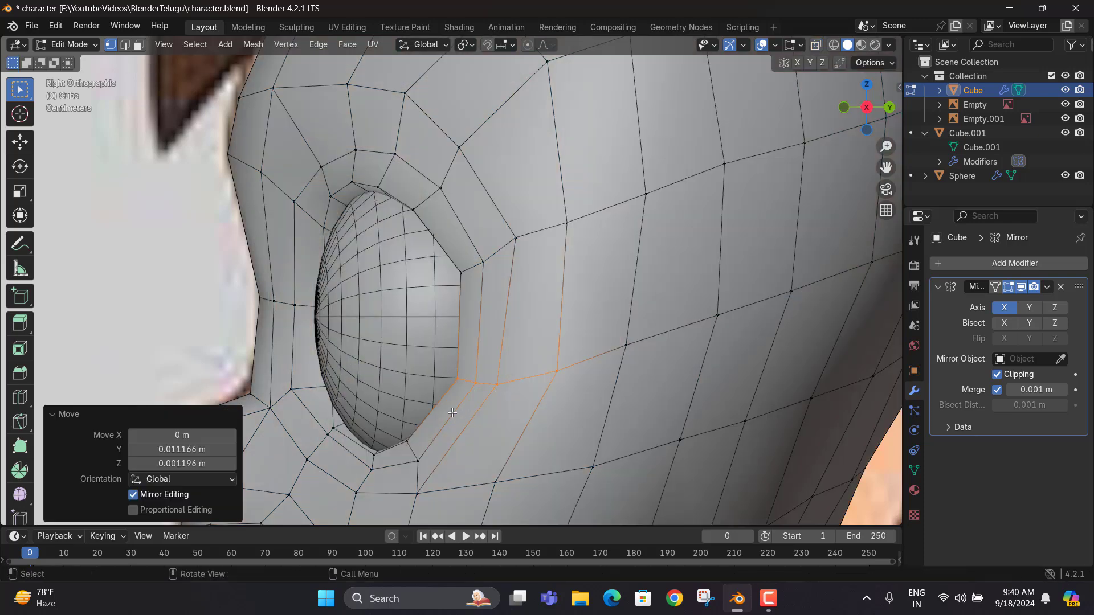
Select the bottom outer row of socket vertices and move it about 0.005 m in Y toward the back of the head
key(alt+z)
drag(451, 413, 400, 500)
key(g)
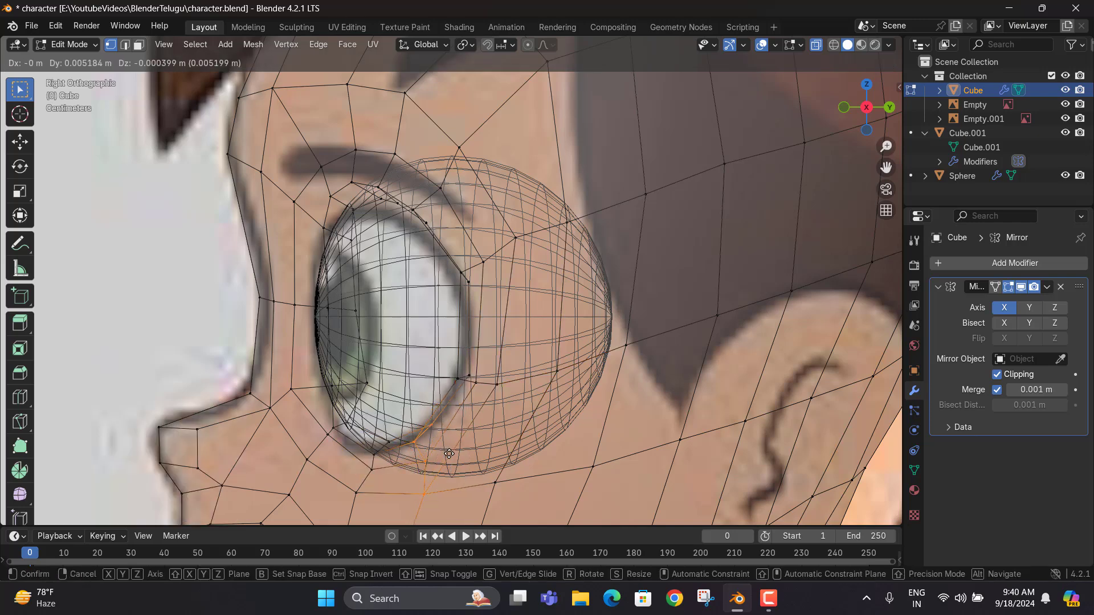
click(453, 451)
key(alt+z)
In front view with X-ray, move the nose-side socket vertices -0.005264 m in X and -0.000479 m in Z
scroll(453, 451, down, 3)
middle_drag(453, 451, 564, 380)
key(Tab)
middle_drag(481, 342, 522, 326)
key(Tab)
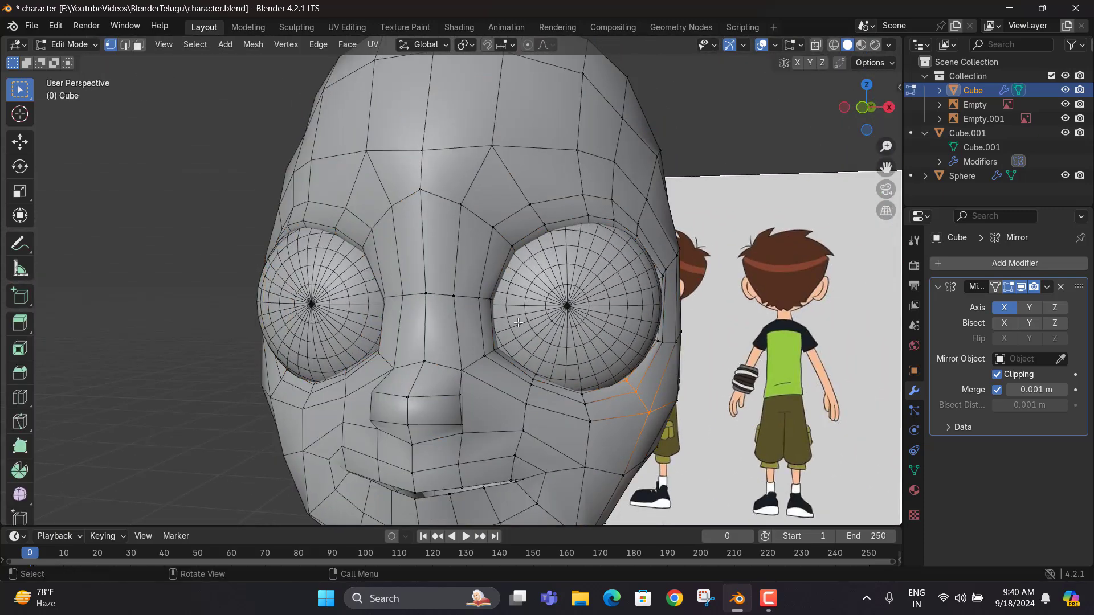
key(KP_1)
key(alt+z)
scroll(530, 307, up, 2)
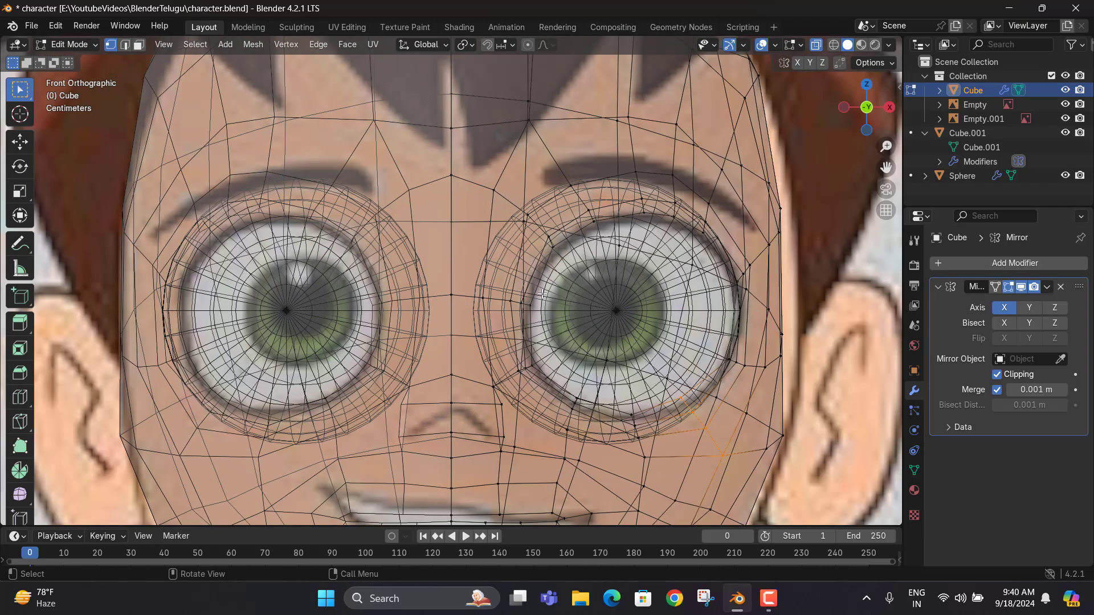
drag(482, 329, 481, 329)
key(g)
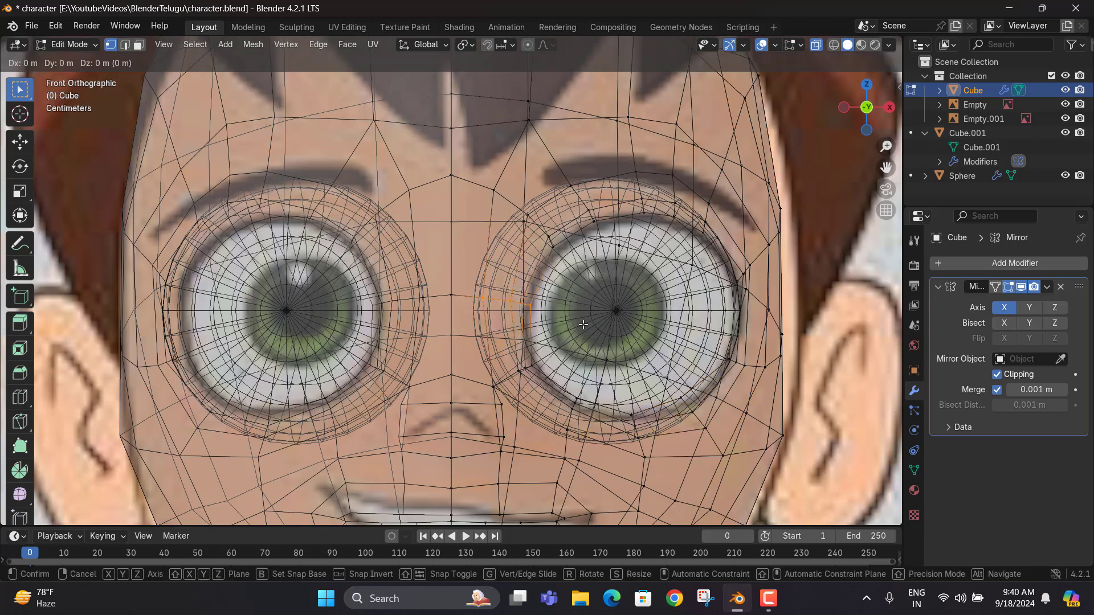
click(576, 325)
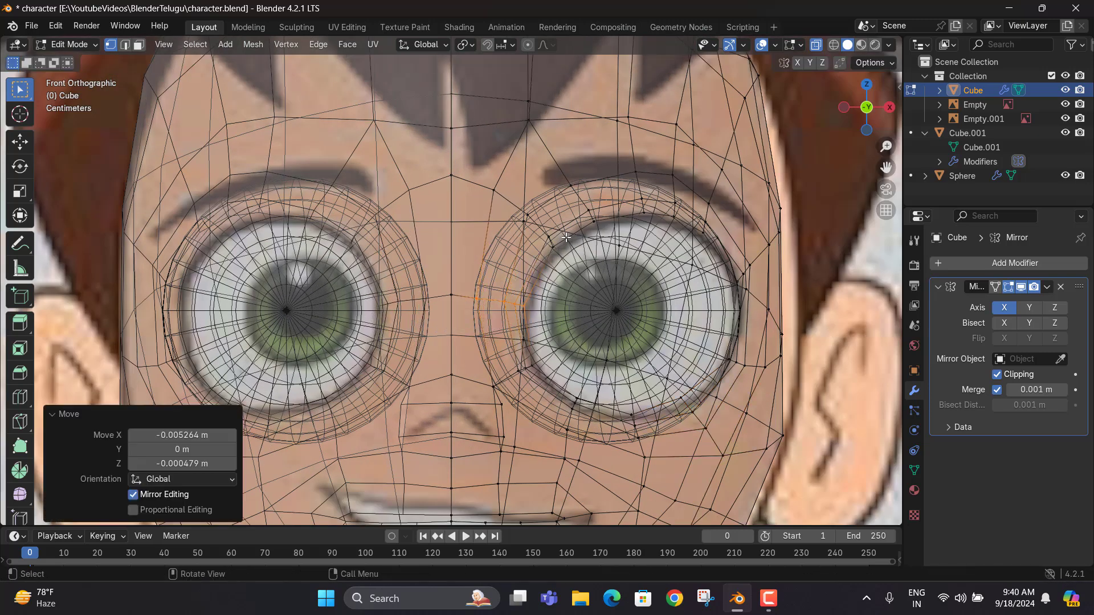
drag(564, 211, 516, 266)
key(g)
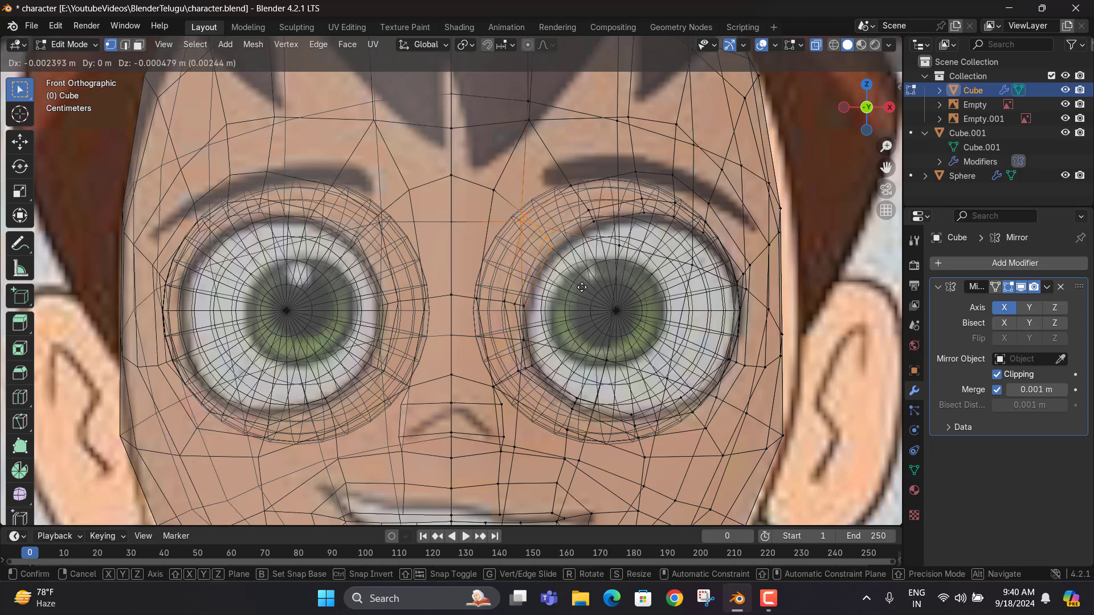
right_click(498, 226)
Select the upper inner-corner socket vertices and move them -0.001436 m in X and -0.000479 m in Z
drag(523, 232, 526, 234)
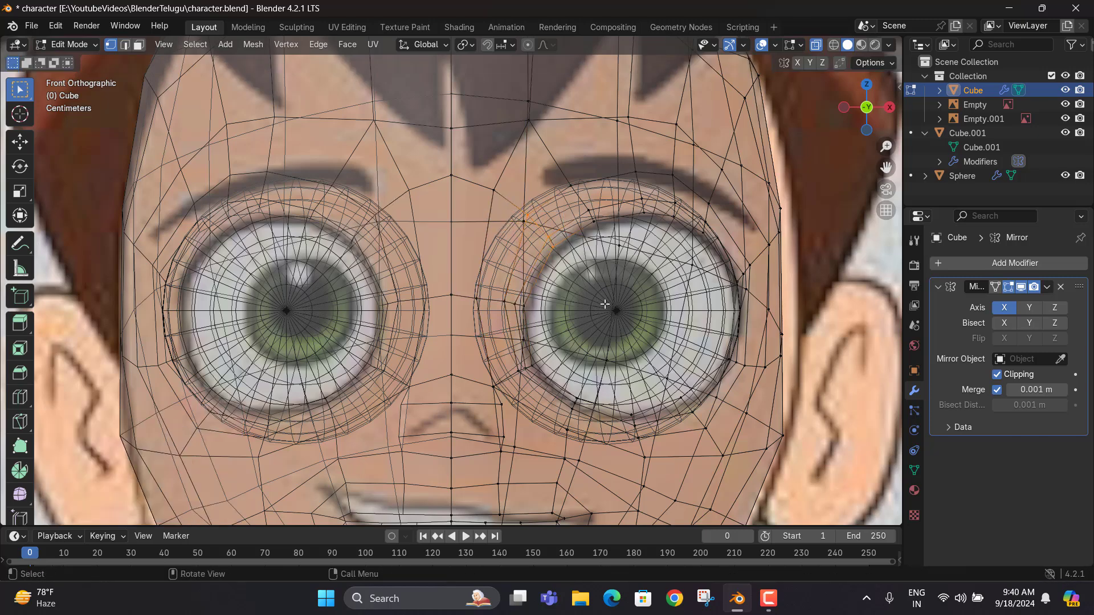
key(g)
click(606, 307)
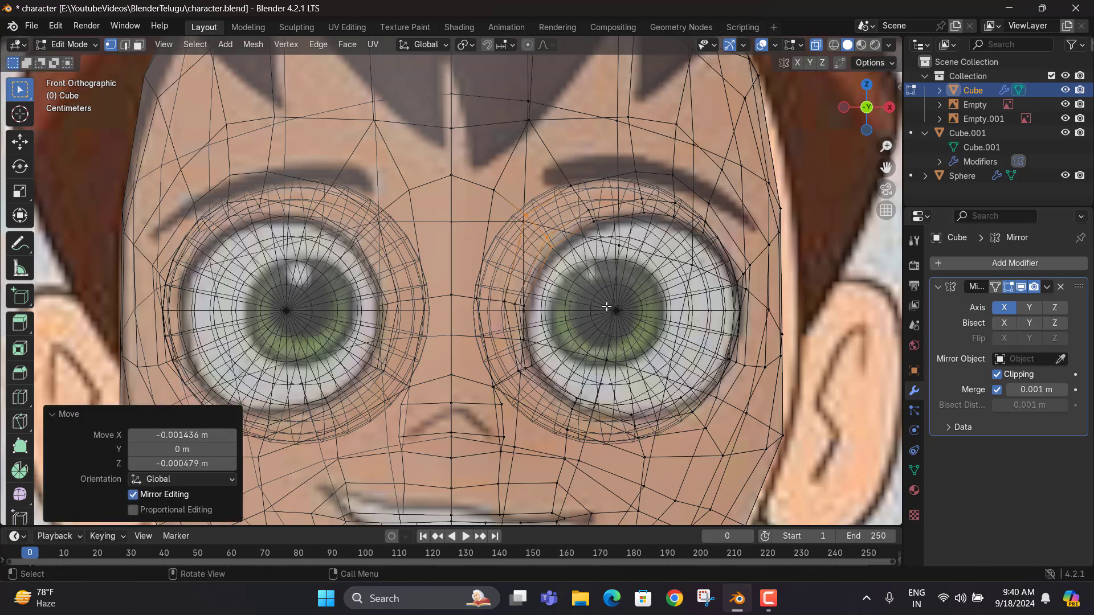
Return to Object Mode and select the eyeball sphere
key(Tab)
scroll(581, 285, down, 4)
middle_drag(581, 285, 498, 302)
click(498, 303)
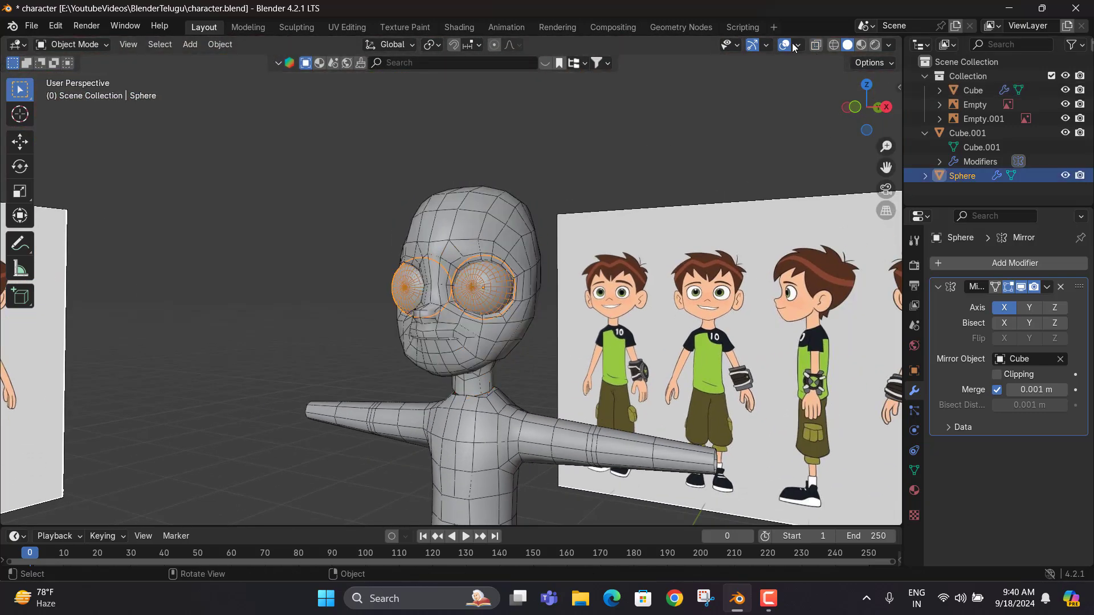
Turn off the wireframe overlay, clear the selection and orbit around the head to check how the eyeballs sit in it
click(797, 45)
click(710, 283)
click(387, 278)
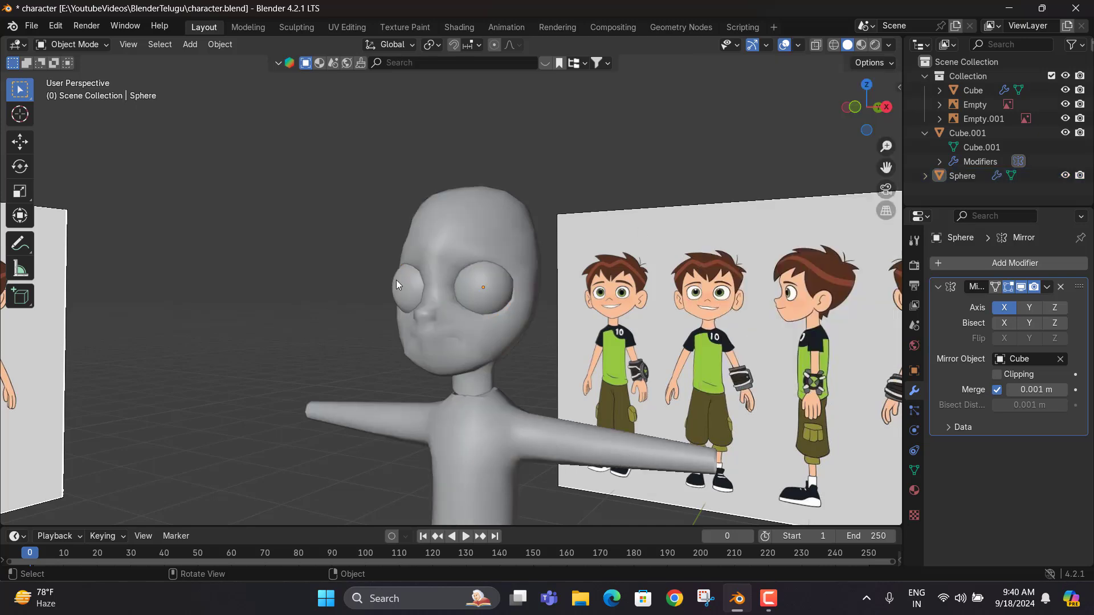
middle_drag(396, 280, 377, 335)
scroll(480, 299, down, 2)
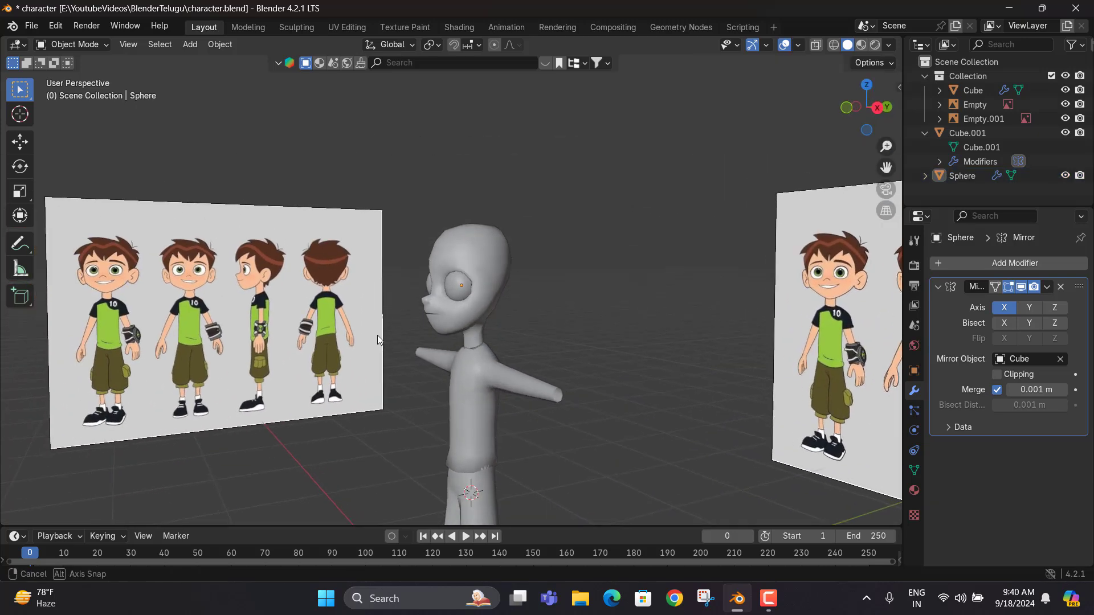
scroll(481, 295, up, 4)
mouse_move(547, 313)
middle_down()
mouse_move(694, 326)
mouse_move(533, 307)
mouse_move(538, 315)
middle_up()
scroll(646, 312, up, 5)
Edit the head mesh in front view with X-ray, moving the upper temple edge vertices 0.011714 m in X and -0.008269 m in Z
click(660, 307)
key(Tab)
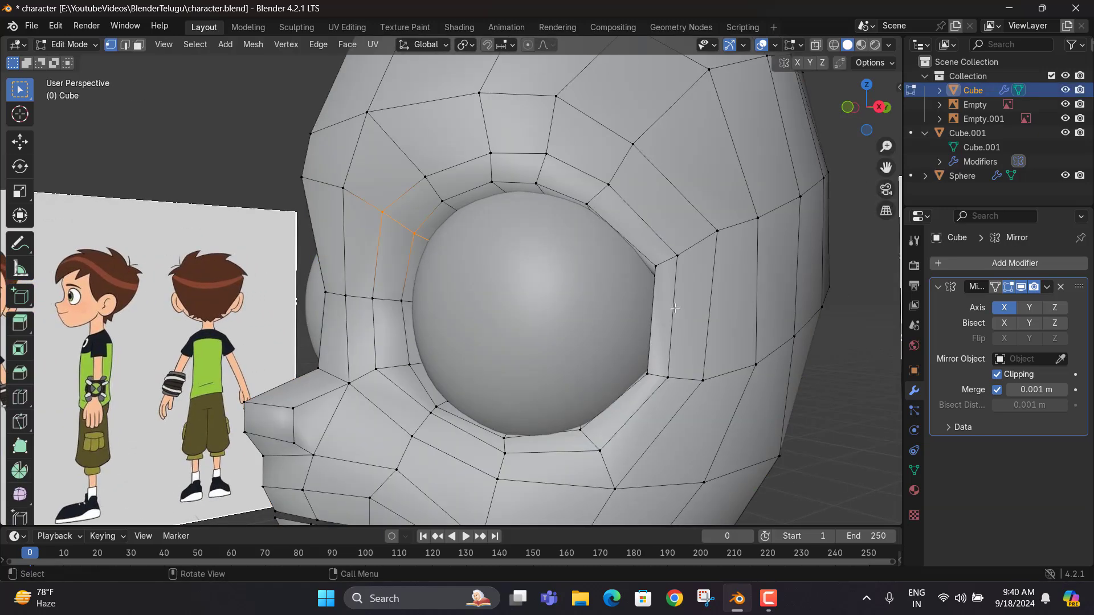
middle_drag(661, 308, 459, 301)
key(KP_1)
key(alt+z)
key(alt+z)
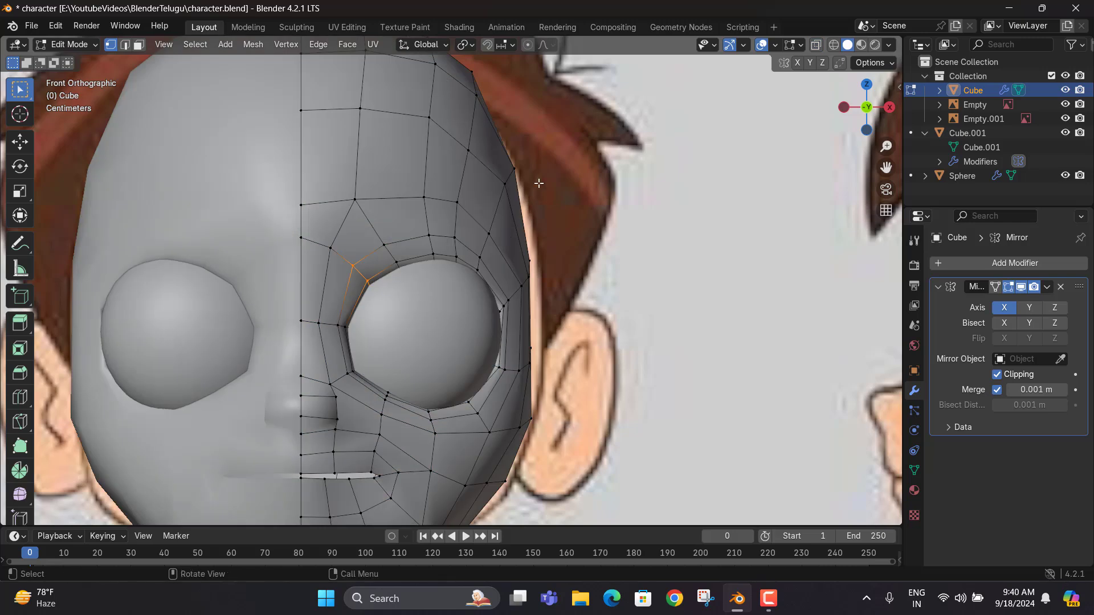
key(alt+z)
alt+click(498, 213)
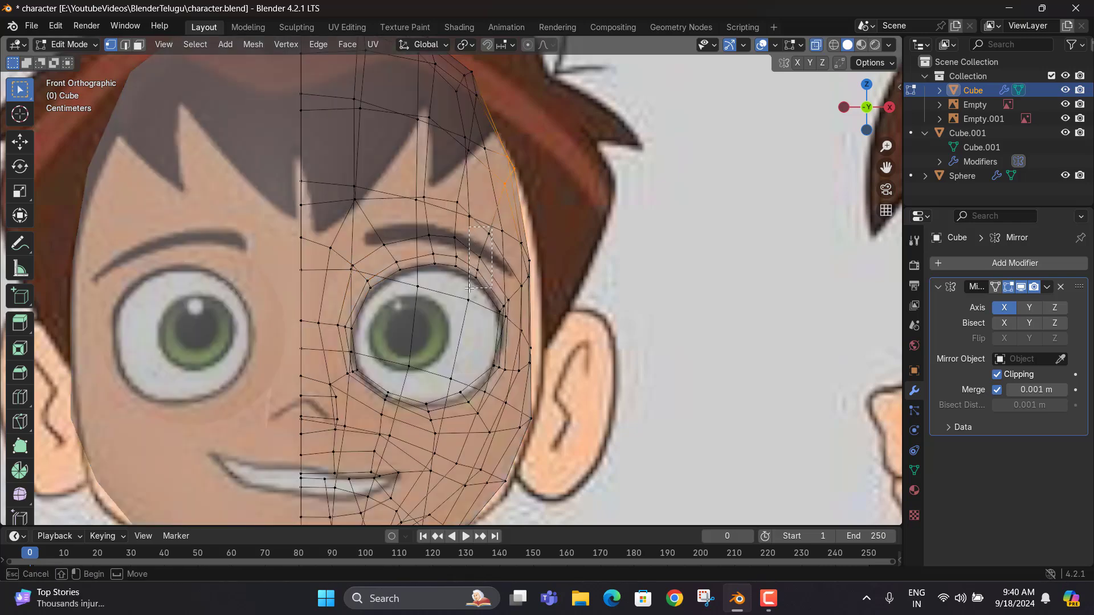
shift+drag(468, 288, 469, 287)
key(g)
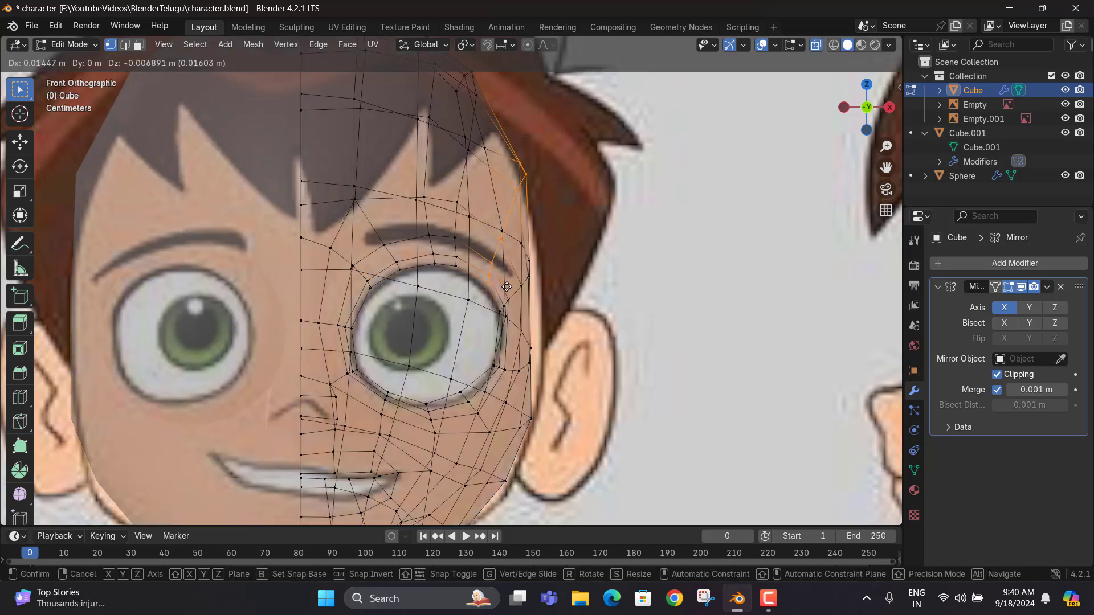
click(504, 286)
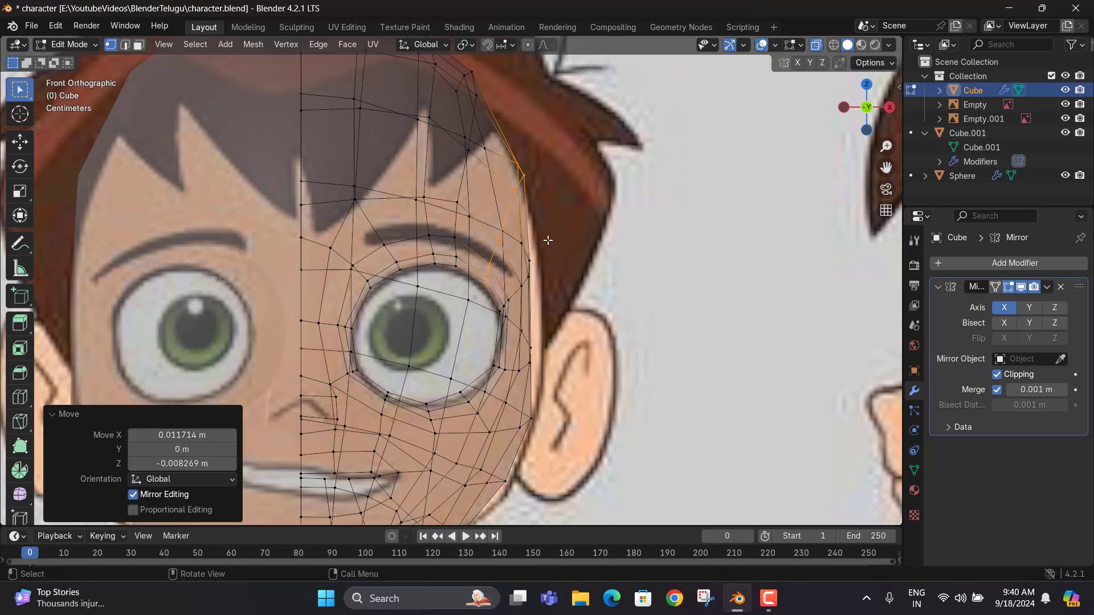
Select the vertices between the outer brow and the head's side and move them about 0.014 m in X and -0.013 m in Z
drag(543, 230, 499, 315)
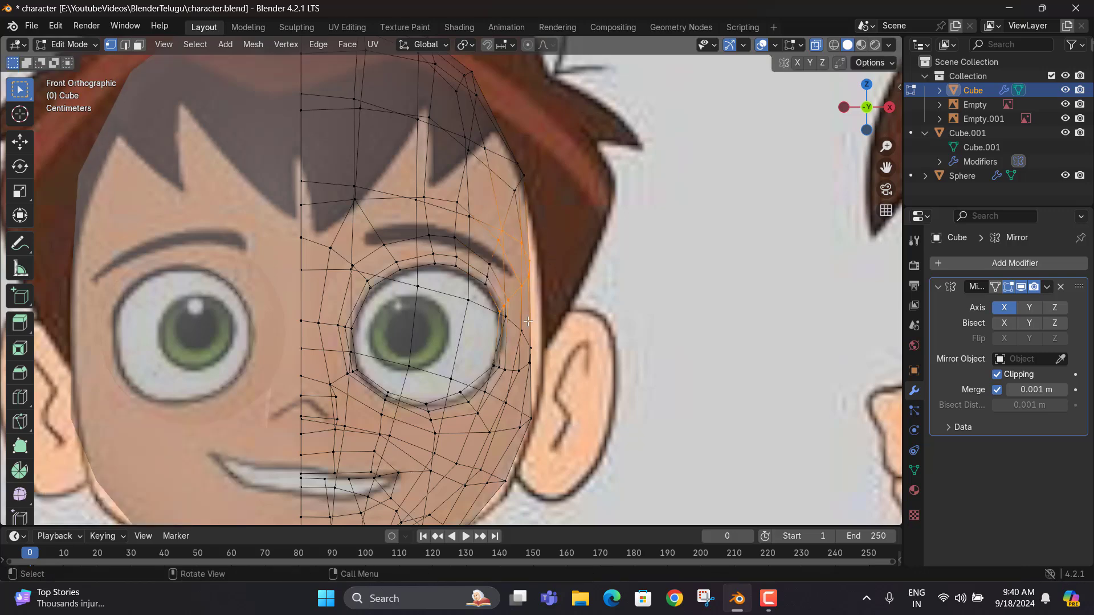
key(g)
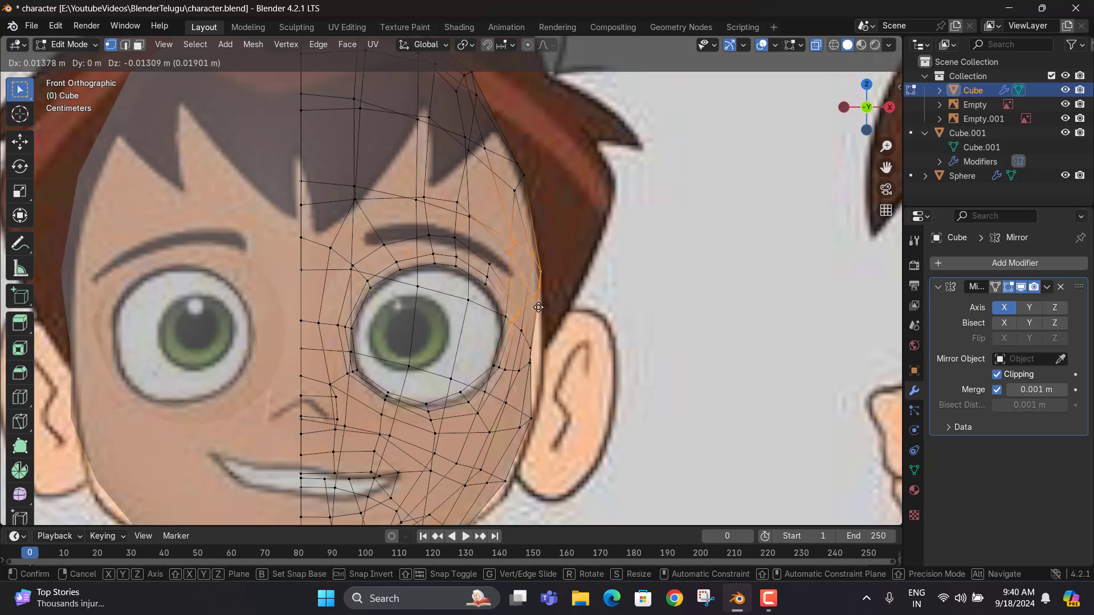
click(538, 307)
Select the vertices beside the eye's outer edge and move them 0.013782 m in X and 0.001378 m in Z
drag(547, 319, 492, 383)
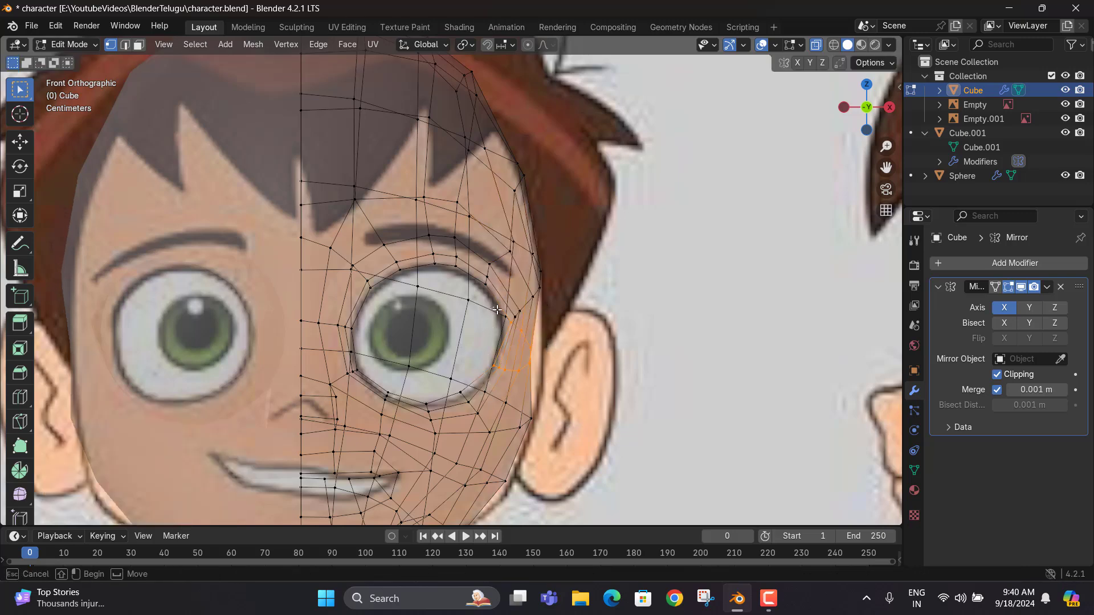
shift+drag(505, 319, 506, 319)
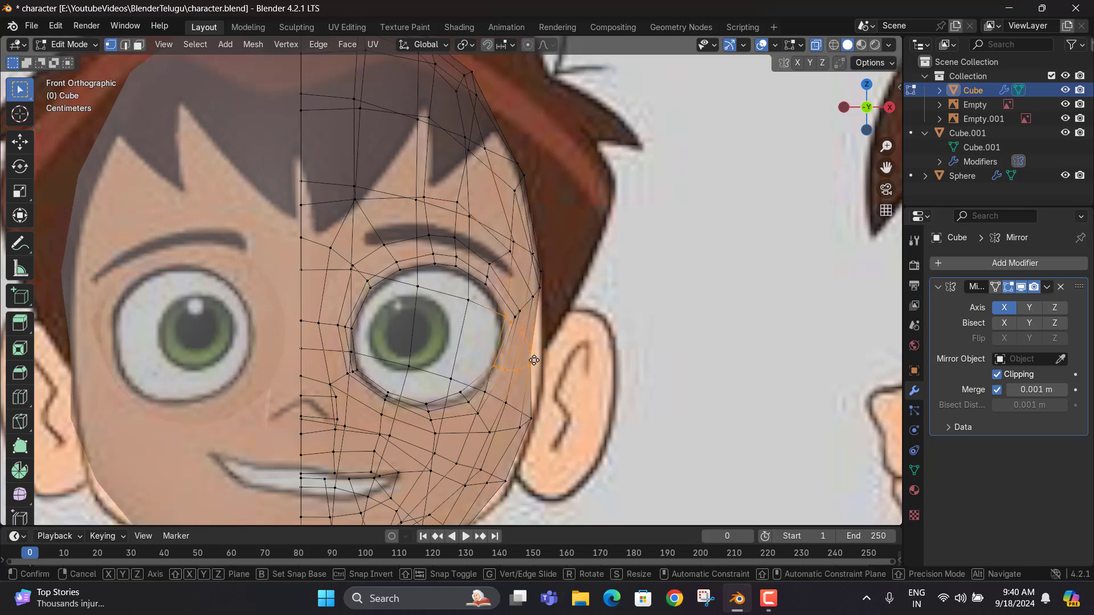
key(g)
click(545, 360)
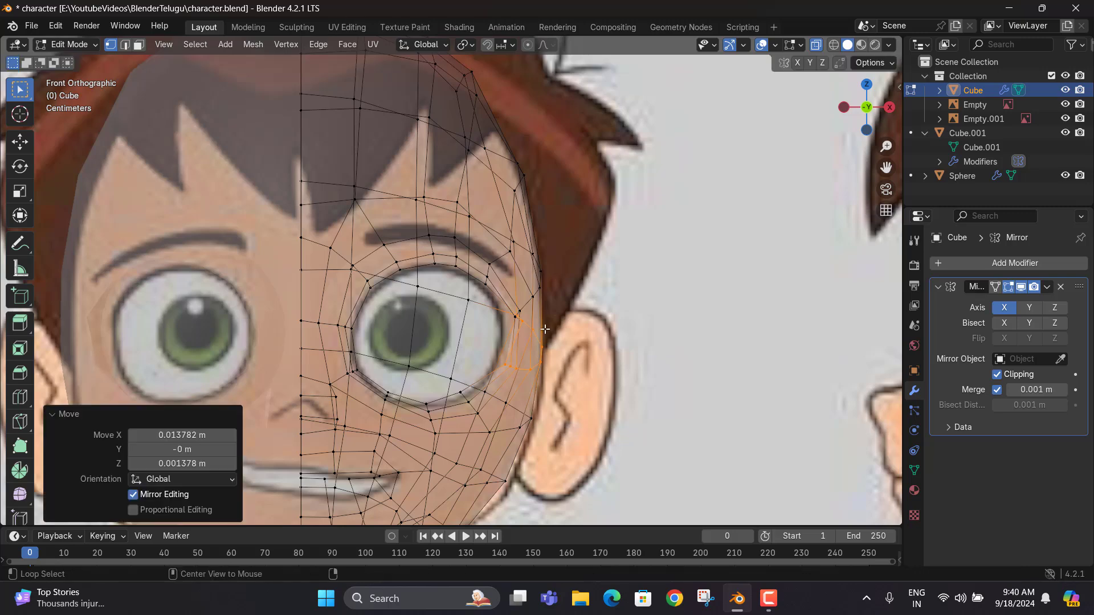
Turn off X-ray and nudge the temple vertex above the outer eye corner slightly inward and upward
key(alt+z)
shift+middle_drag(549, 295, 594, 253)
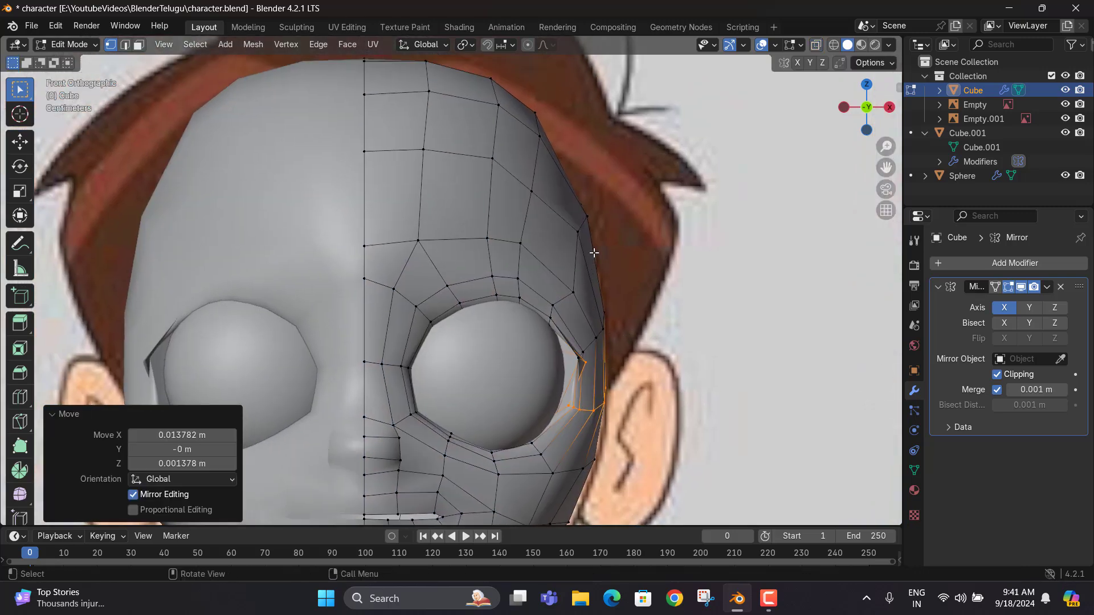
click(573, 293)
key(g)
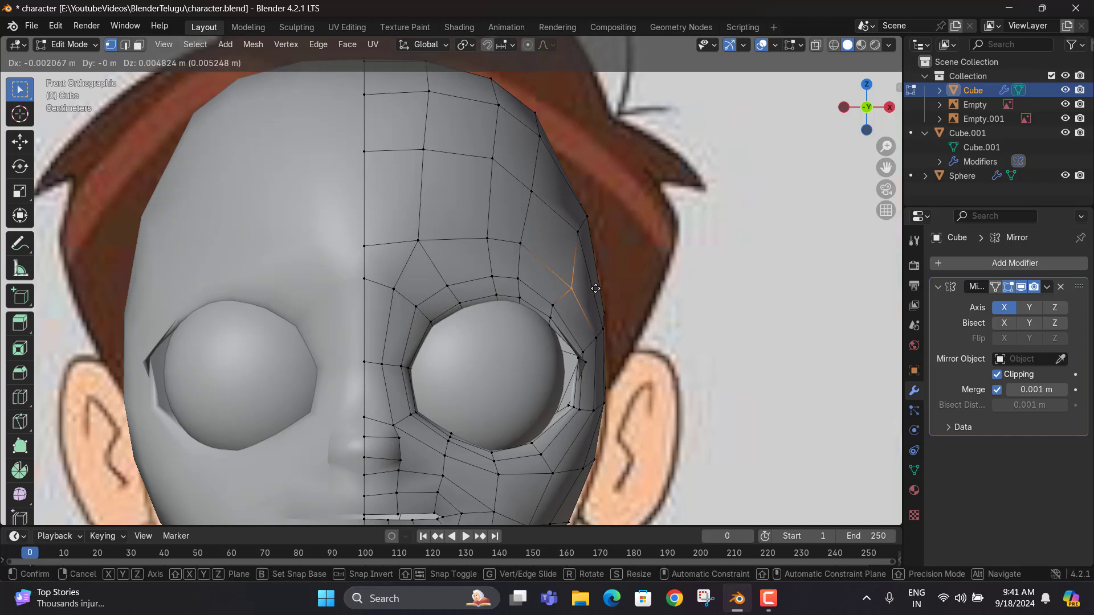
click(592, 286)
Move the upper-outer socket vertex about 0.012 m in X, and the rim vertex below it 0.004134 m in X and -0.003445 m in Z
key(g)
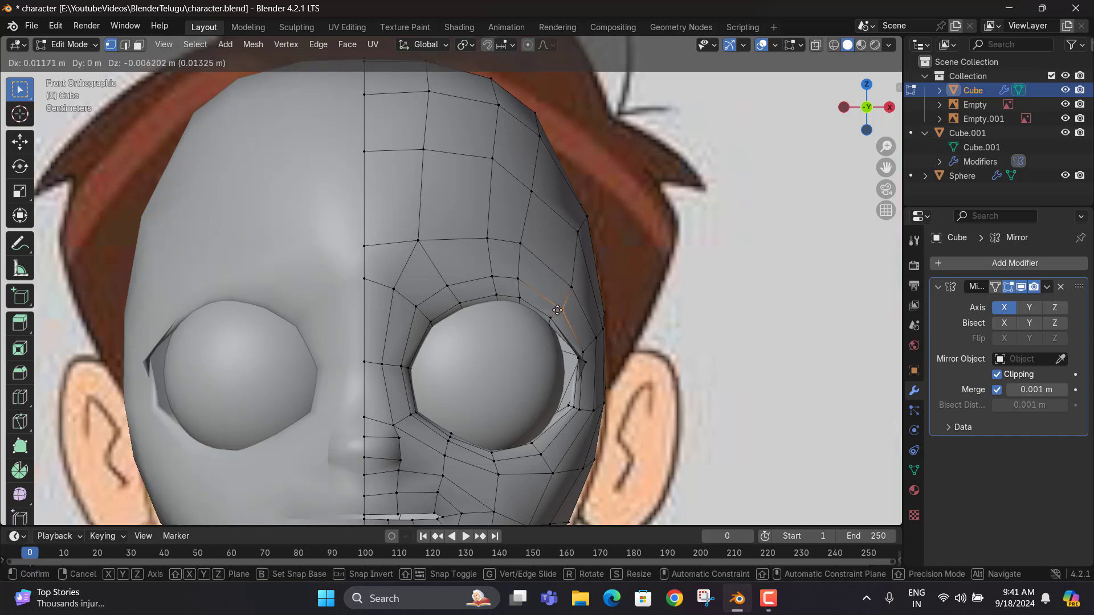
click(557, 311)
click(548, 320)
key(g)
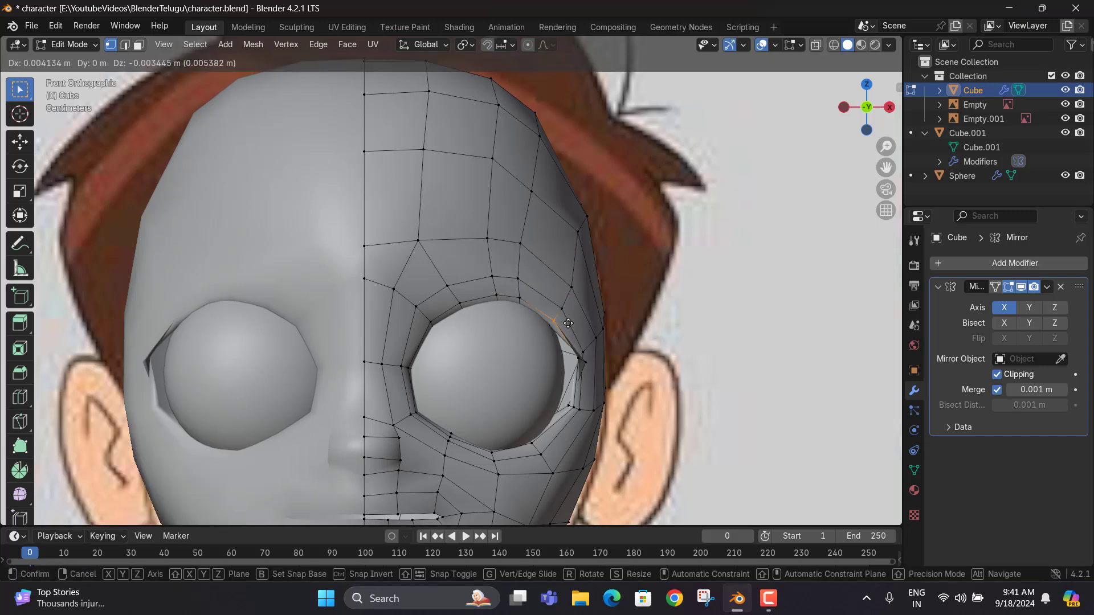
click(568, 322)
Select the outer forehead column of vertices down to above the brow and move it outward and slightly downward
key(alt+z)
key(alt+z)
key(alt+z)
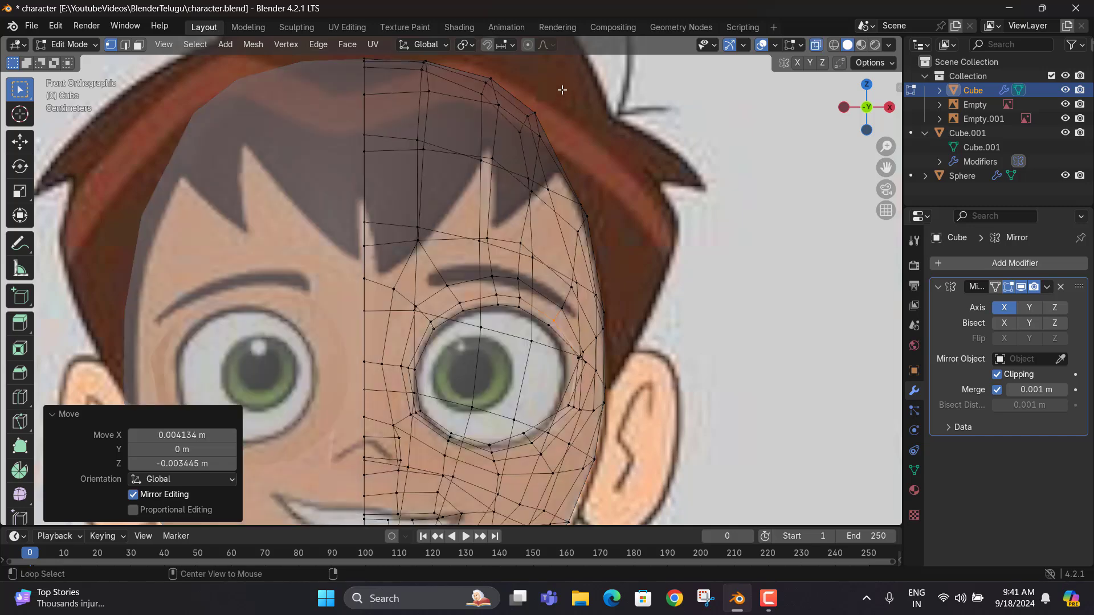
drag(561, 90, 530, 200)
key(alt+z)
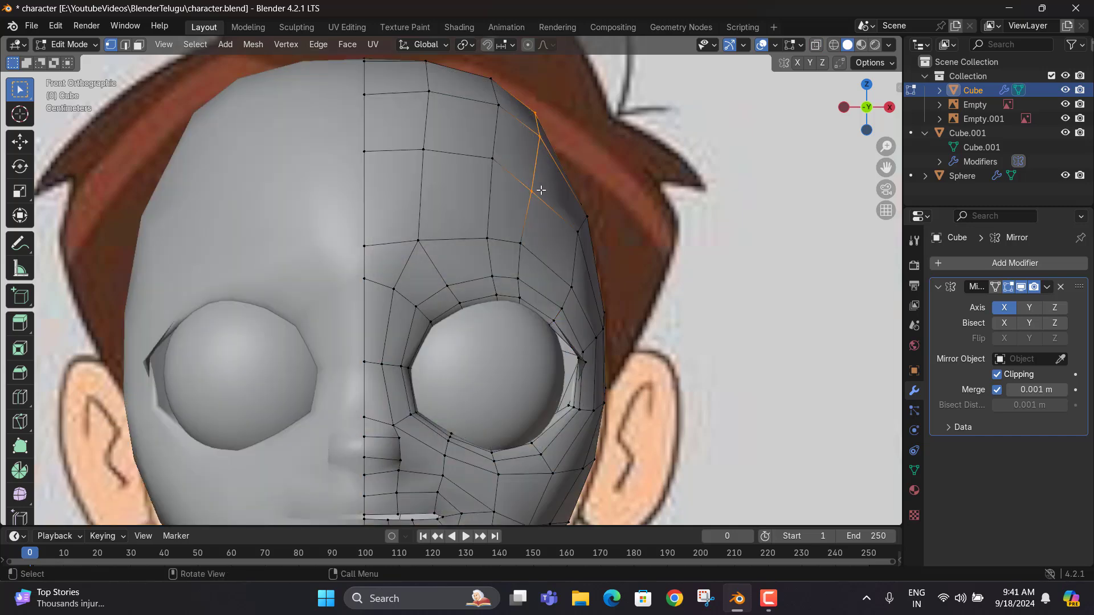
shift+drag(513, 258, 514, 257)
key(g)
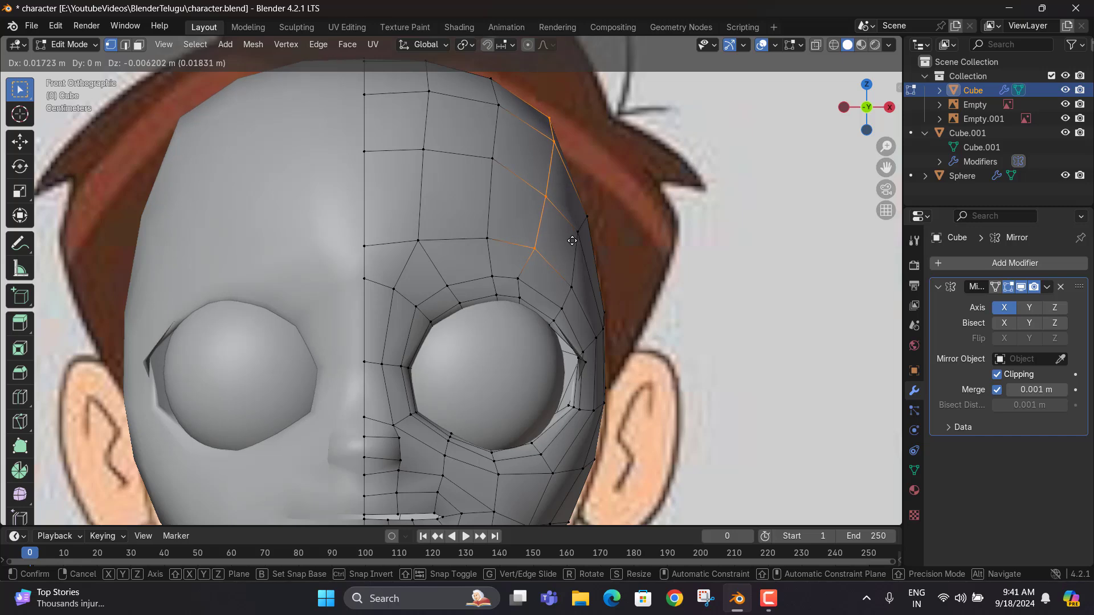
click(571, 240)
Move the socket vertex above the eye 0.01516 m in X and -0.003445 m in Z, and shift the rim vertex below it outward
click(519, 280)
key(g)
click(525, 291)
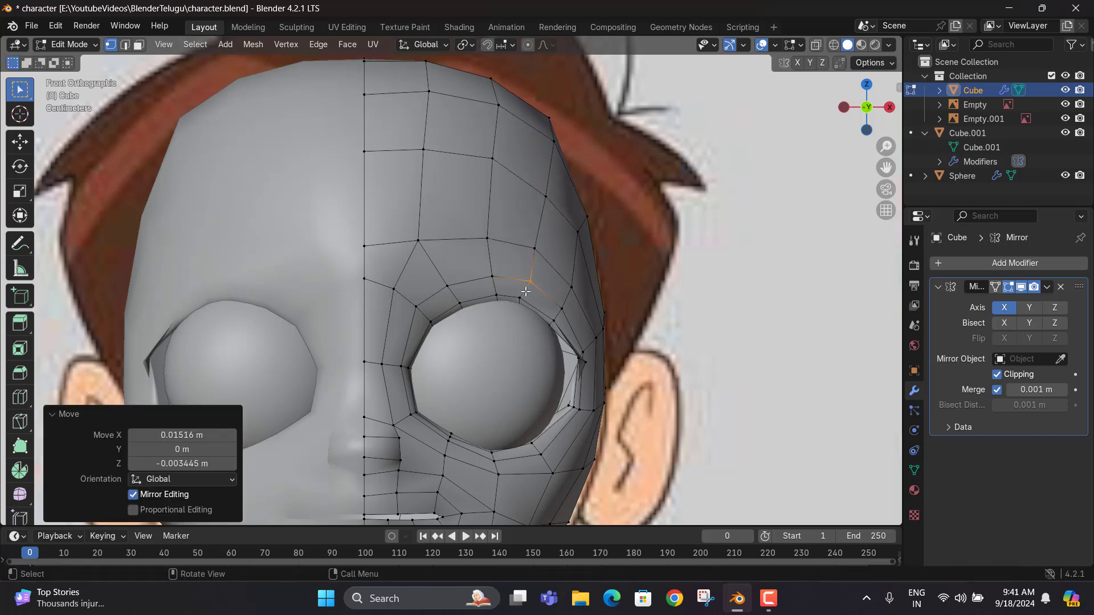
click(515, 305)
key(g)
click(520, 308)
Select the inner socket vertex at the upper outer corner and move it -0.070012 m in Y
middle_drag(503, 230, 668, 335)
scroll(570, 384, up, 5)
click(588, 386)
middle_drag(668, 334, 674, 355)
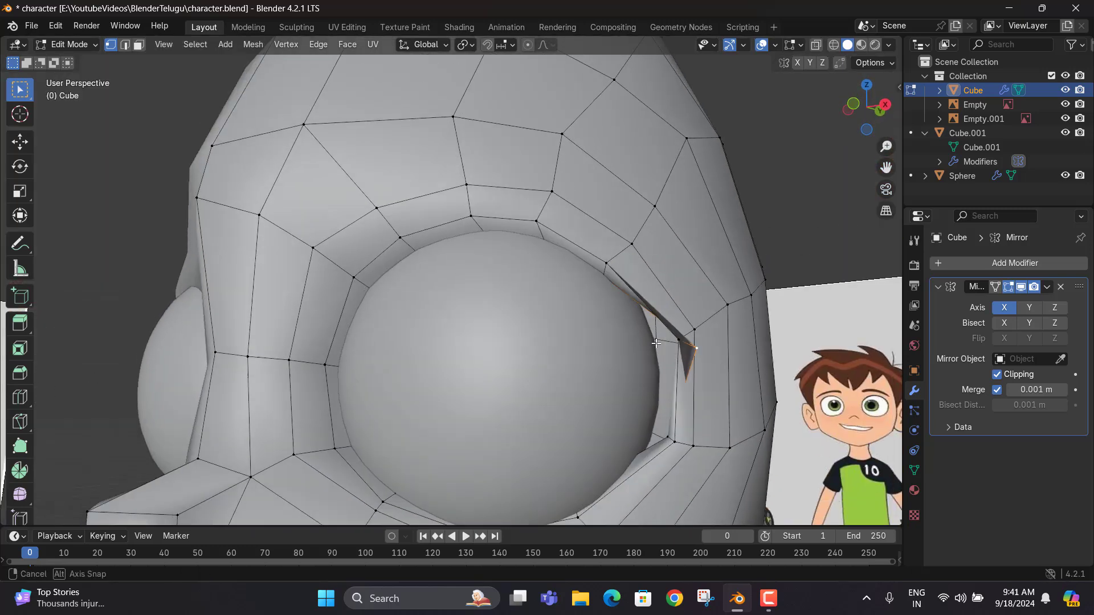
key(g)
key(y)
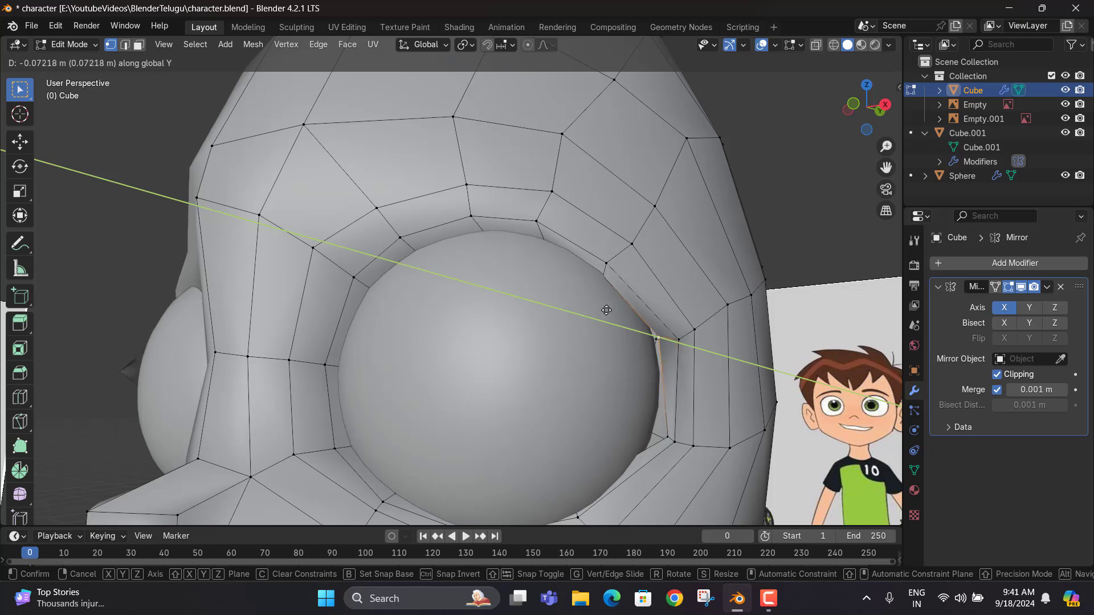
click(603, 307)
Move the same inner corner vertex back along Y toward the socket's outer edge
middle_drag(603, 308, 396, 296)
key(g)
key(x)
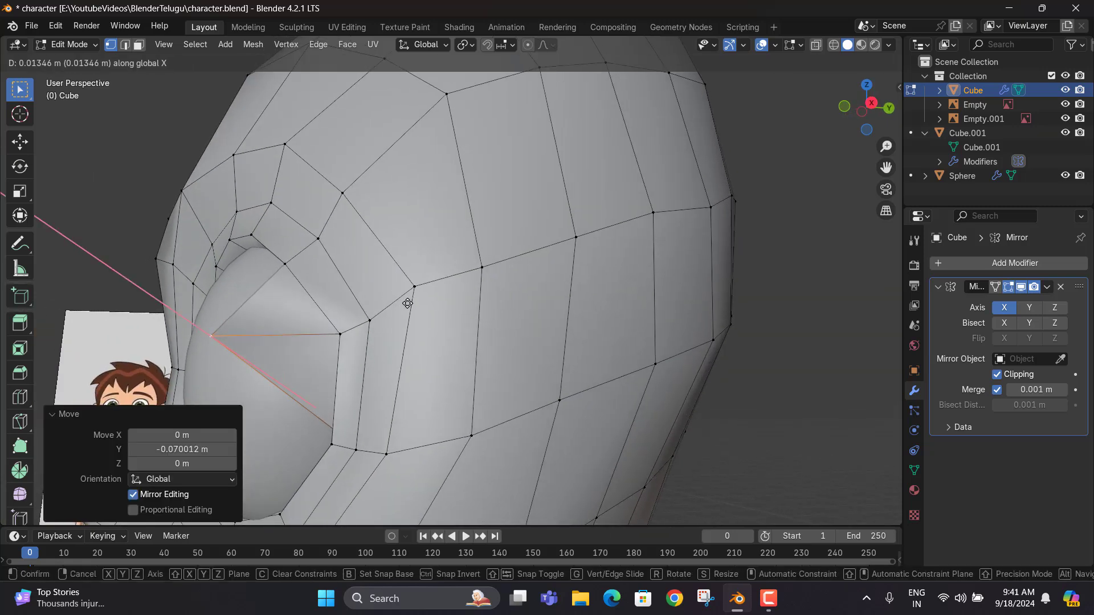
key(y)
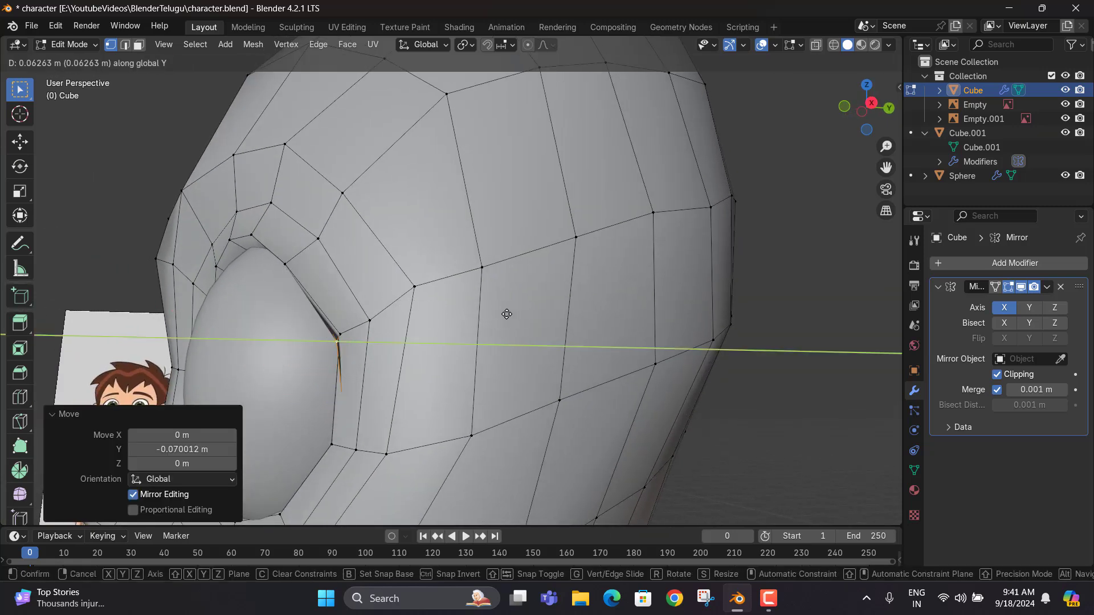
click(522, 313)
Adjust the inner corner vertex along X and then along Y so it sits behind the socket's outer rim
middle_drag(521, 314, 694, 326)
key(g)
key(x)
click(632, 429)
key(g)
key(y)
click(546, 404)
Select the two inner vertices behind the socket's outer rim and move them about -0.013 m in X toward the eyeball
click(682, 368)
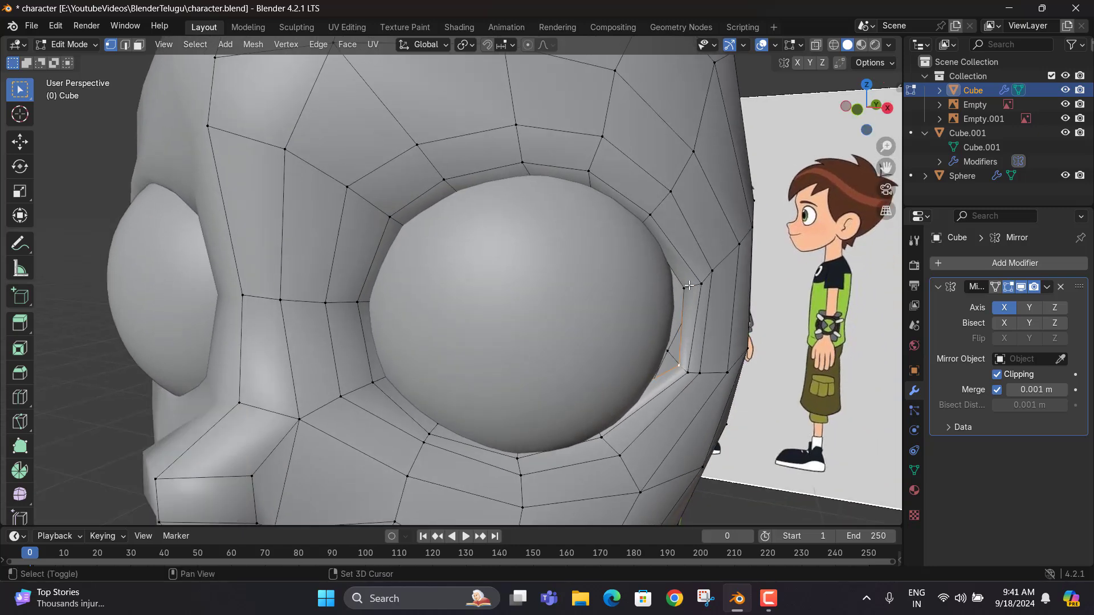
key(g)
key(x)
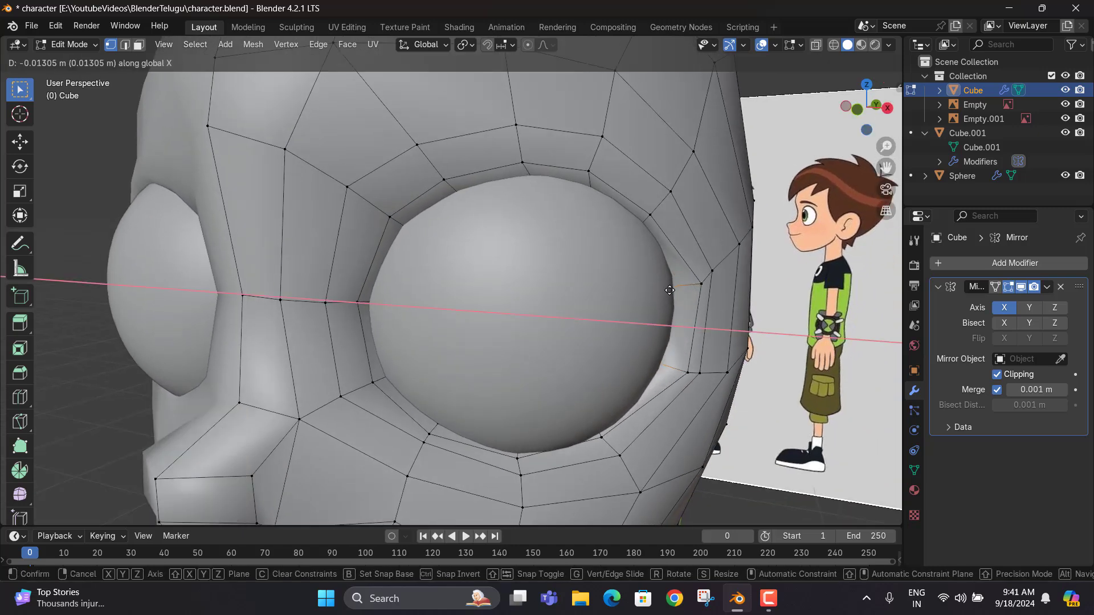
click(669, 291)
Select the upper and lower vertices of the socket's outer rim and move them along X and then along Y
click(688, 372)
shift+click(700, 281)
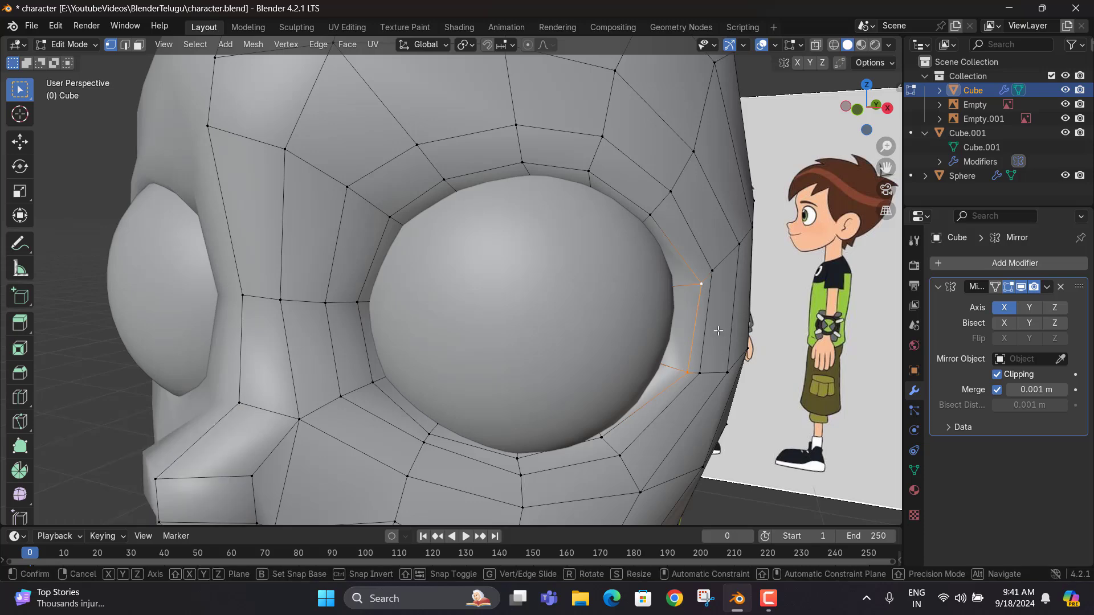
key(g)
key(x)
click(704, 329)
middle_drag(704, 329, 470, 341)
key(y)
click(454, 341)
Move the upper-outer rim vertex 0.004505 m in X, 0.008151 m in Y and -0.005314 m in Z, then another 0.003356 m in Y
click(367, 187)
key(g)
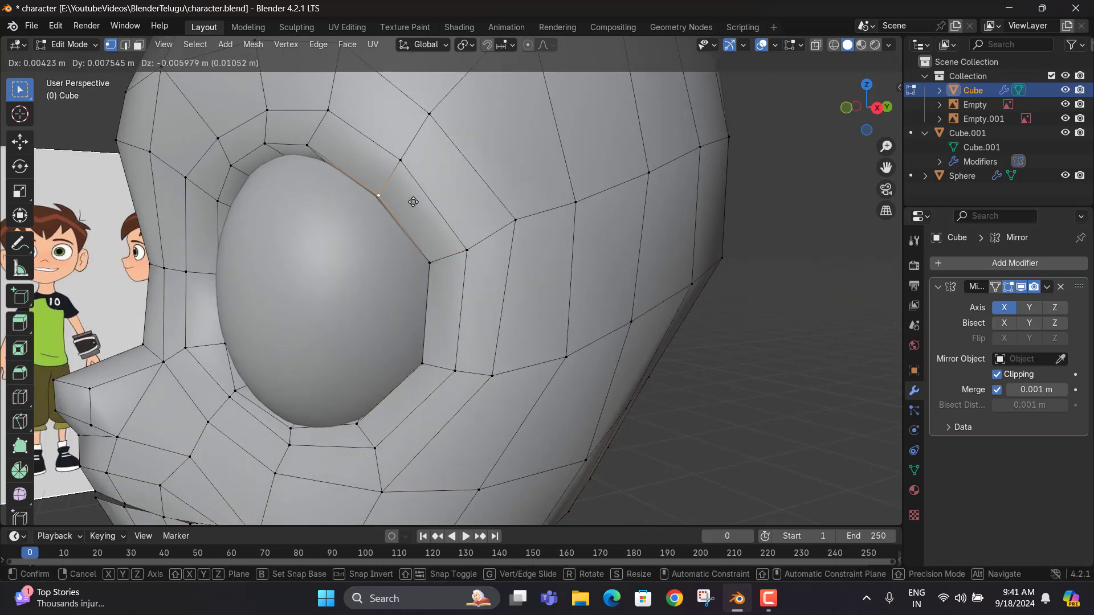
click(411, 200)
middle_drag(411, 200, 273, 194)
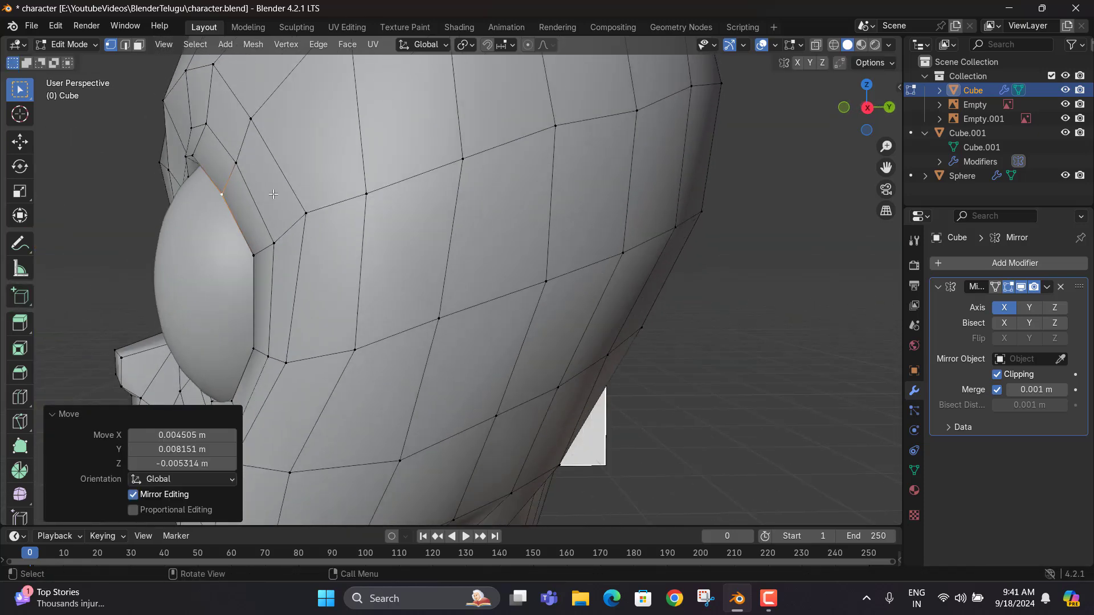
key(g)
key(y)
click(277, 190)
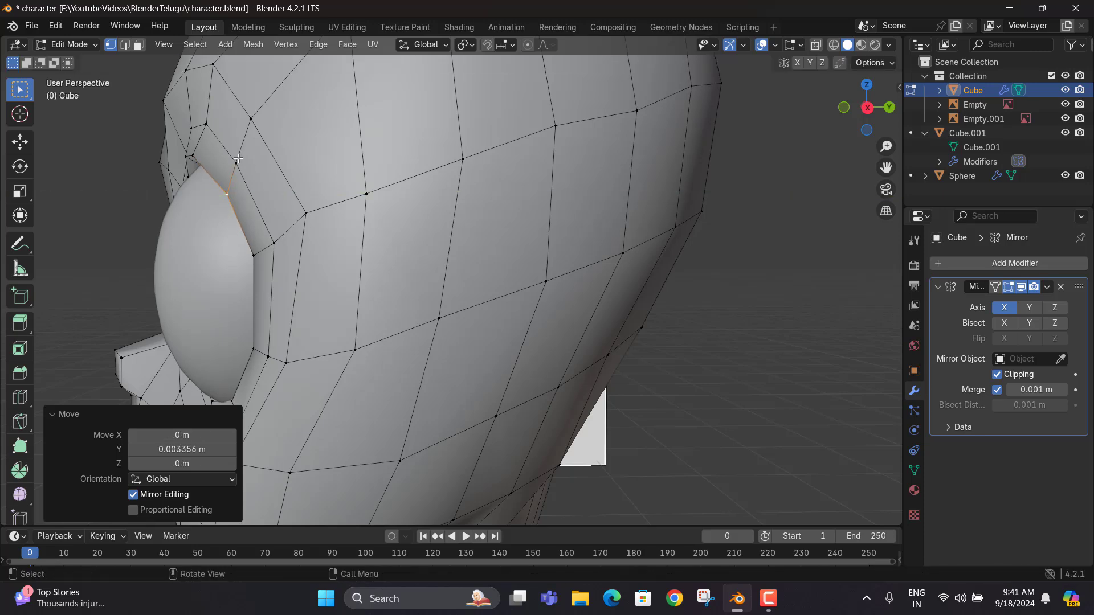
Move the adjacent vertex above the rim 0.002943 m in Y and 0.002205 m in Z
click(238, 162)
key(g)
click(253, 170)
Return to Object Mode and examine the head and eyeballs in perspective and against the front reference with X-ray
scroll(342, 265, down, 3)
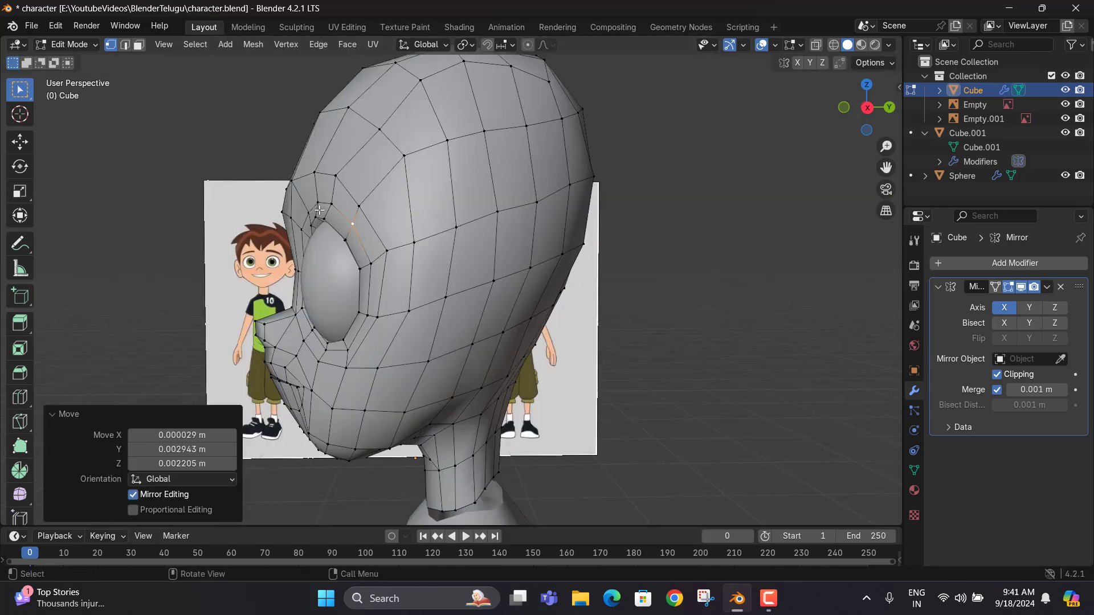
middle_drag(399, 245, 559, 234)
key(Tab)
scroll(626, 281, down, 3)
scroll(627, 281, down, 2)
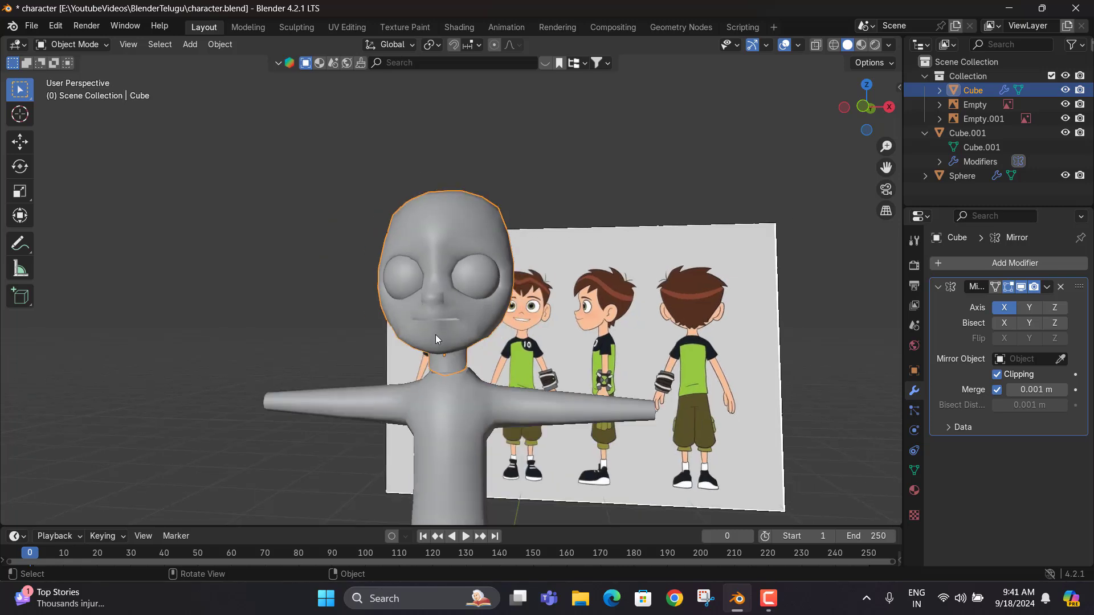
middle_drag(435, 334, 455, 281)
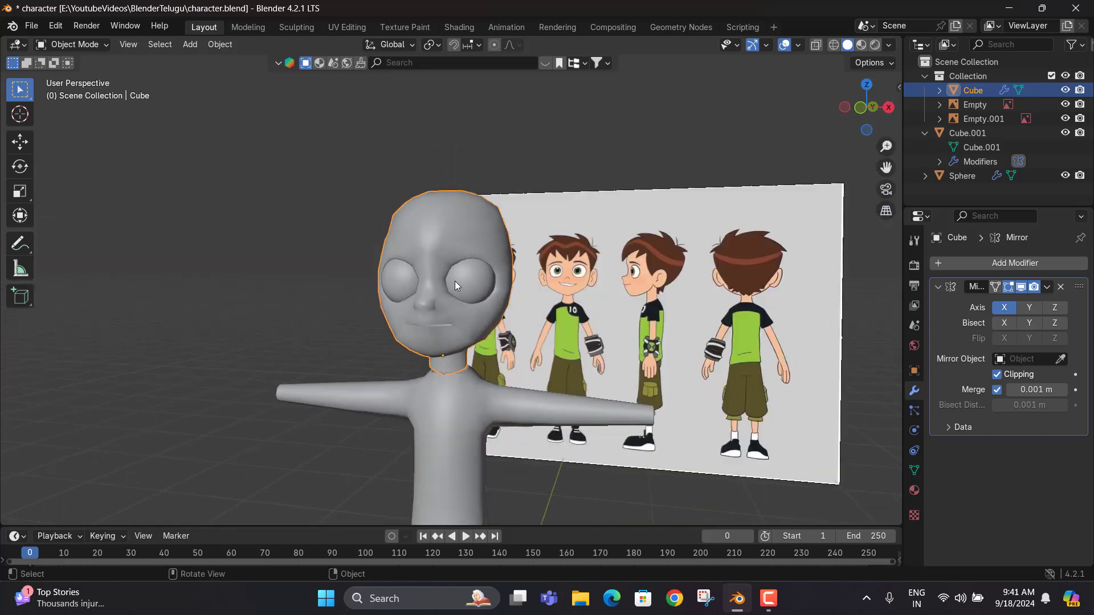
scroll(477, 306, up, 5)
middle_drag(533, 313, 509, 313)
key(KP_1)
key(alt+z)
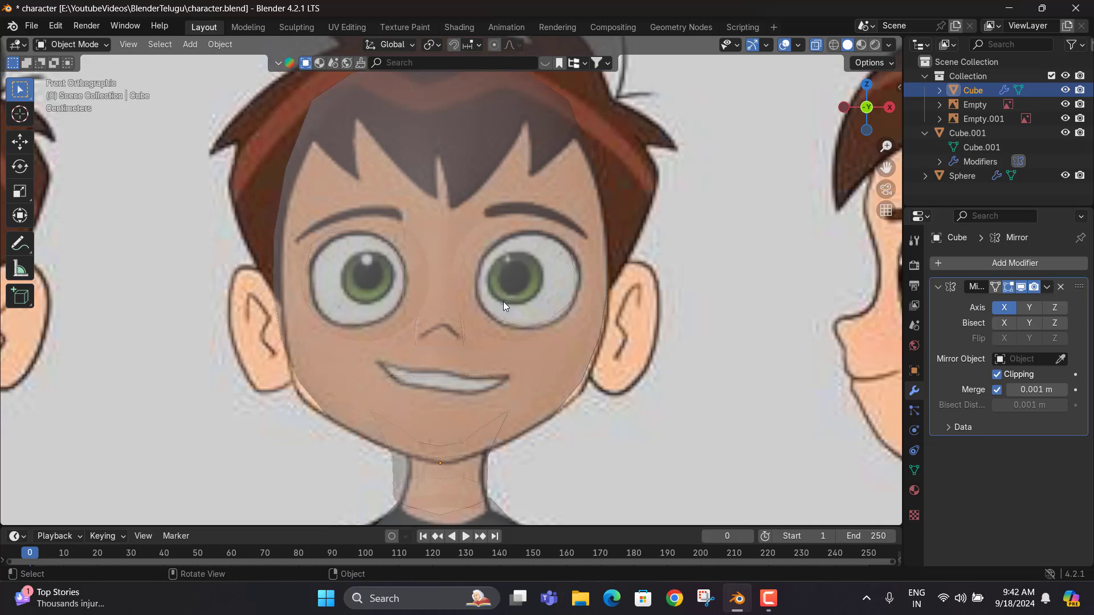
Edit the head mesh with X-ray off and move the socket's lower-outer inner rim vertex about 0.0024 m in X, 0.0015 m in Y and -0.0040 m in Z
key(alt+z)
key(Tab)
key(alt+z)
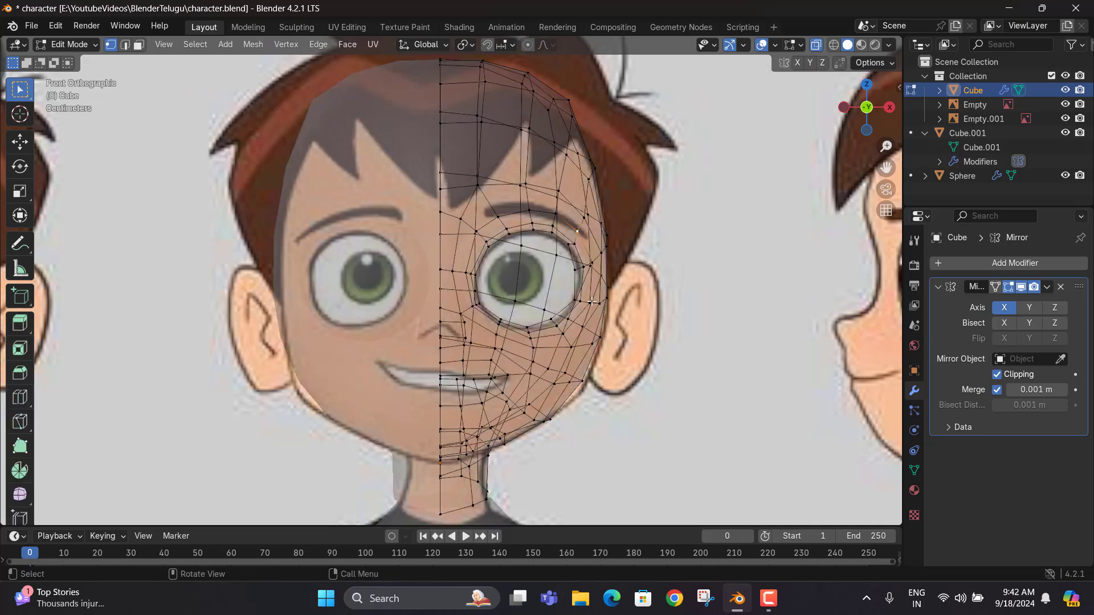
key(alt+z)
middle_drag(579, 252, 568, 394)
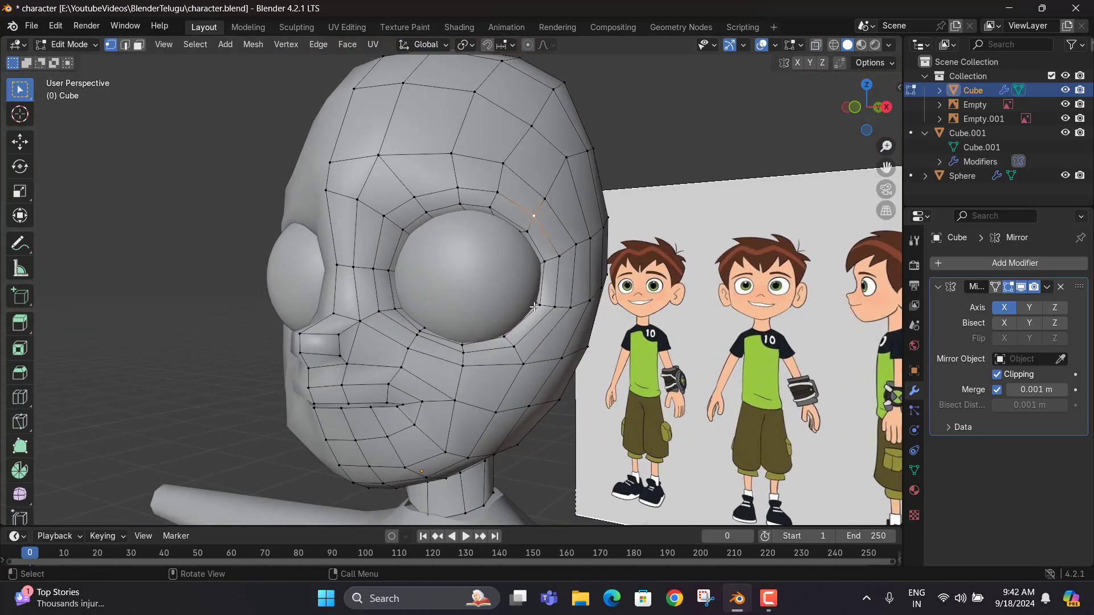
scroll(569, 394, up, 5)
key(g)
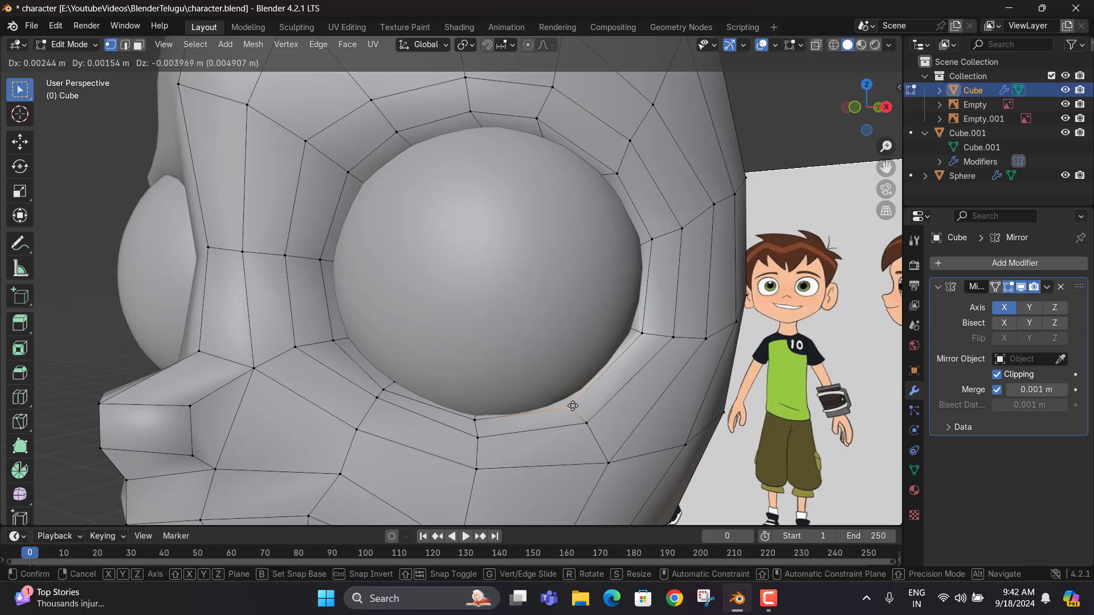
click(573, 406)
Move the socket's bottom inner rim vertex -0.001079 m in Z and the vertex directly beneath it -0.00678 m in Z, with slight X and Y shifts
click(473, 423)
key(g)
click(478, 432)
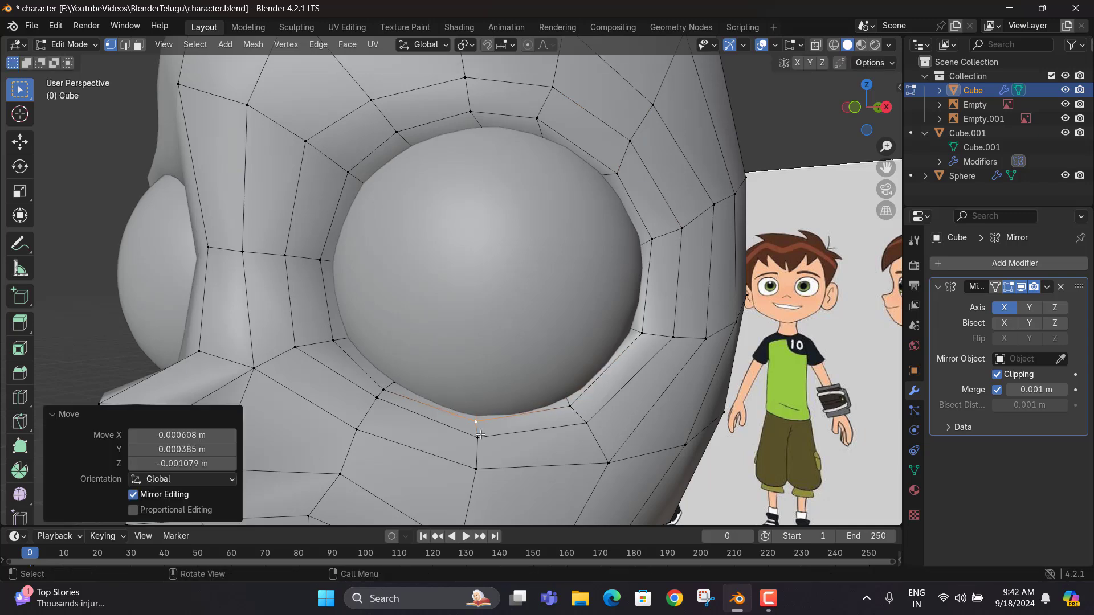
click(479, 440)
key(g)
click(503, 428)
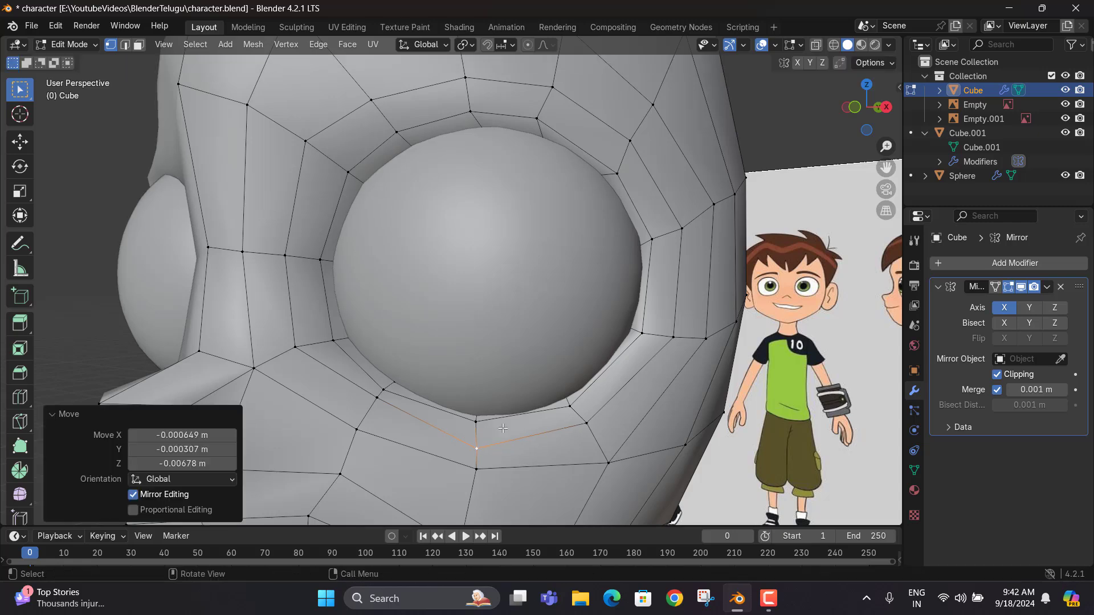
Shift the second loop's lower-outer vertex slightly downward, and its lower vertex nearer the nose by -0.006806 m in X, -0.004031 m in Y and -0.008987 m in Z
click(586, 425)
key(g)
click(590, 430)
click(378, 397)
key(g)
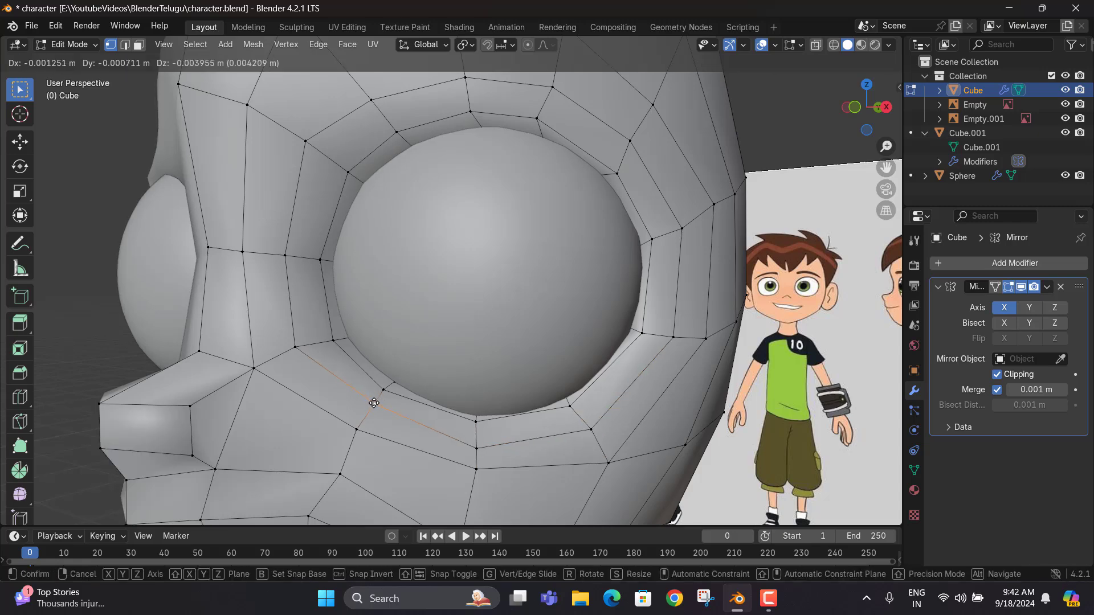
click(364, 410)
Select the forehead vertices above the eyebrow in the right orthographic view, with X-ray showing the side reference
scroll(364, 410, down, 5)
middle_drag(364, 411, 441, 278)
key(KP_3)
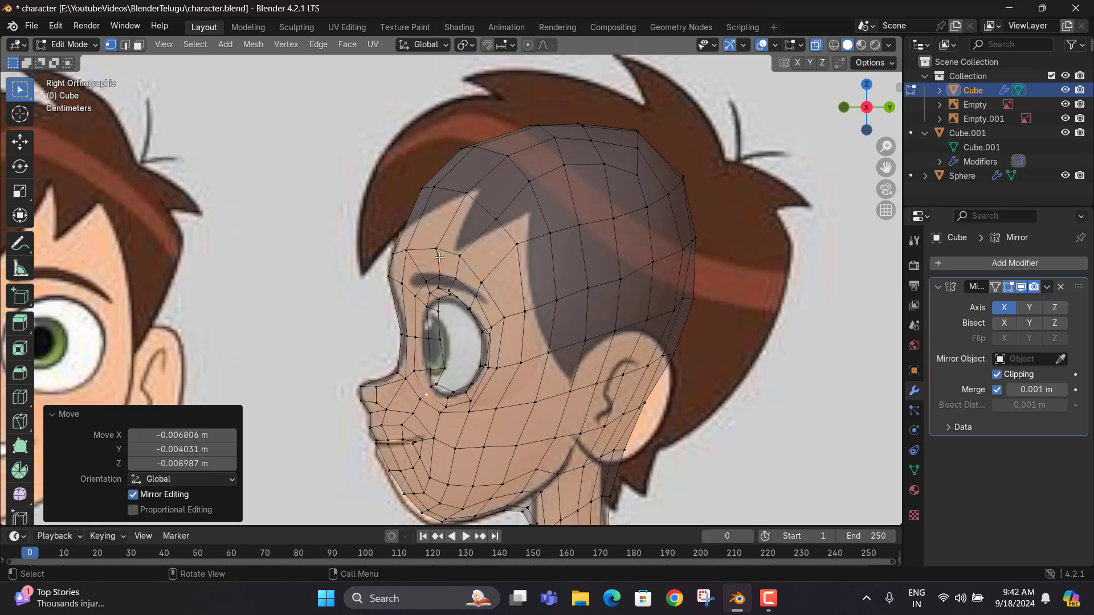
scroll(467, 252, up, 2)
click(461, 250)
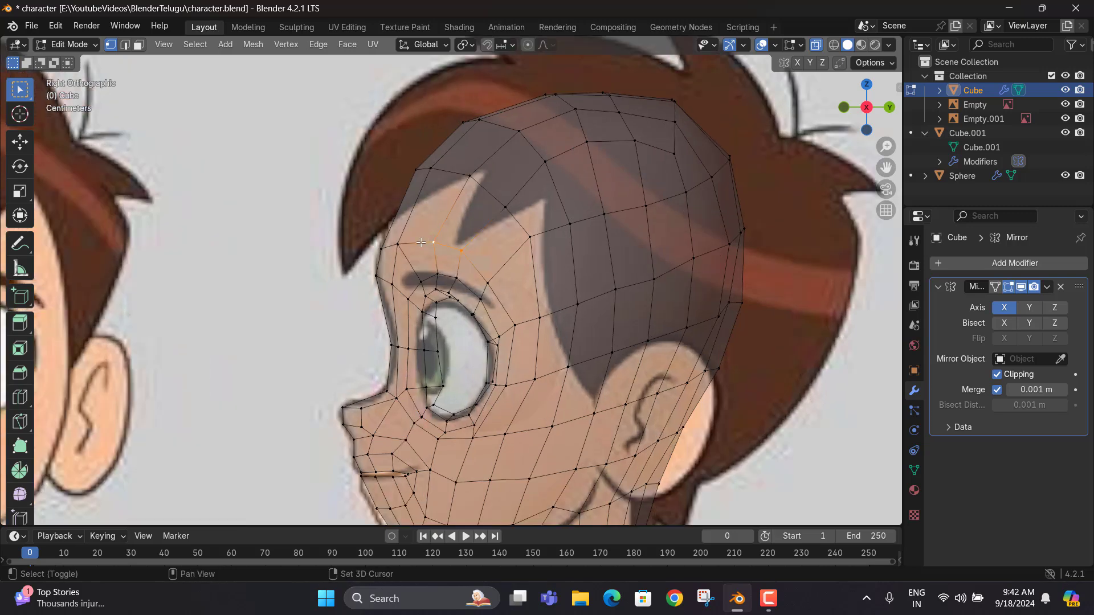
Move the selected forehead vertices above the eyebrow forward along Y by about 0.01 m
key(g)
key(y)
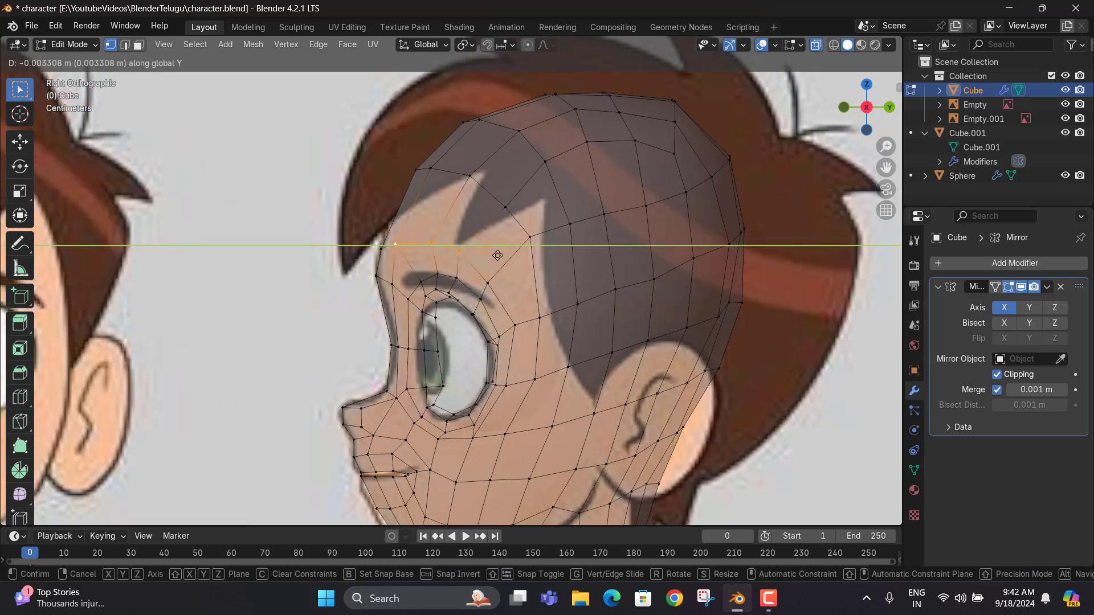
click(492, 256)
Move the brow vertex above the outer corner of the eye forward along Y
middle_drag(493, 257, 451, 319)
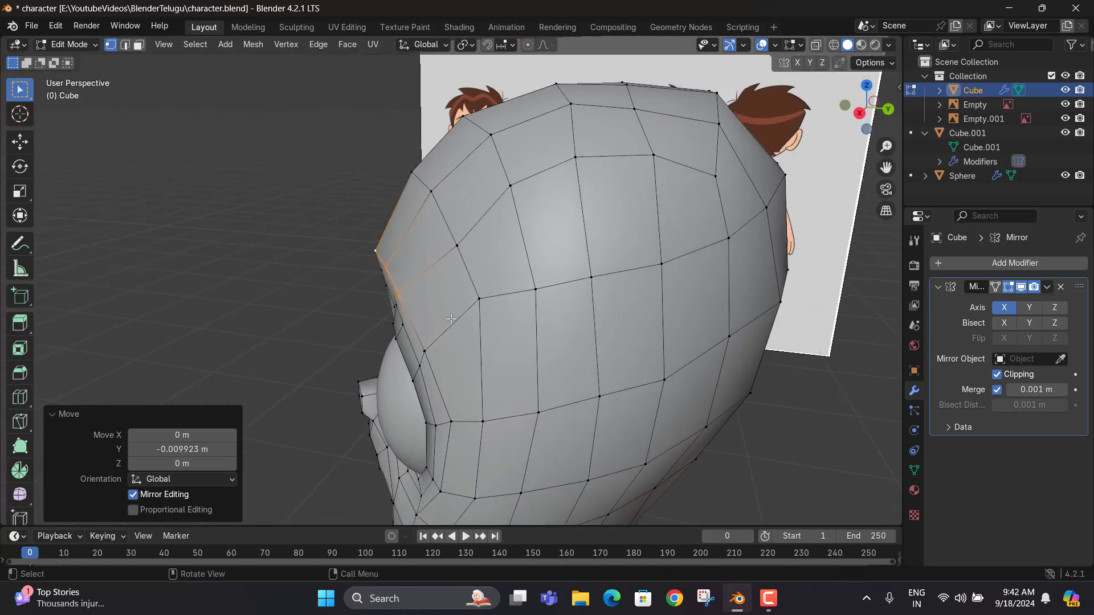
click(426, 350)
key(g)
key(y)
click(428, 353)
Move the middle brow vertex above the eye slightly forward along Y
click(400, 295)
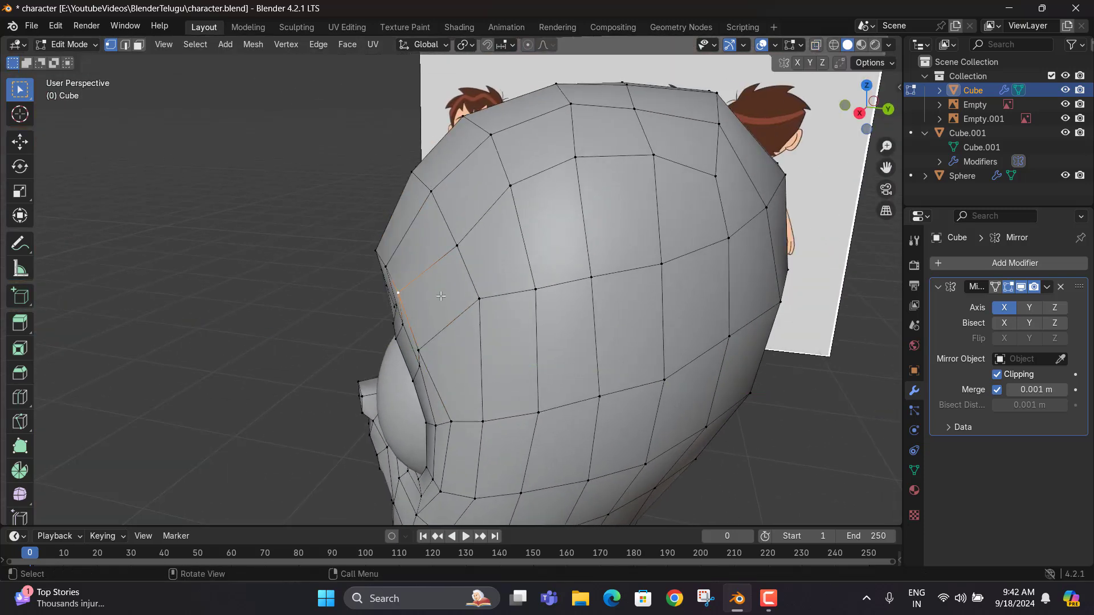
key(g)
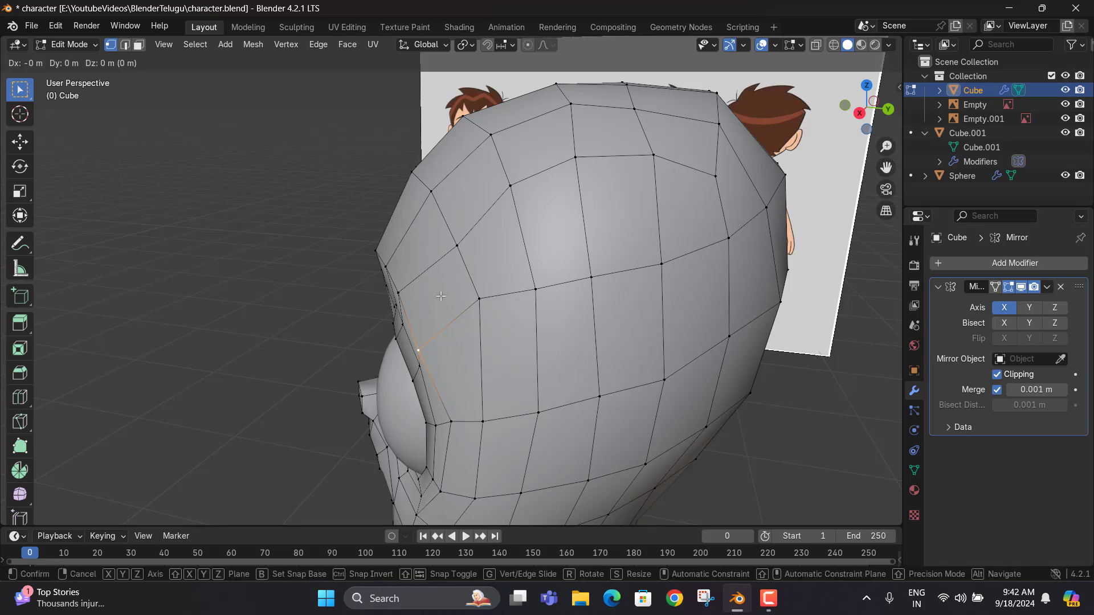
key(y)
right_click(435, 298)
key(g)
key(y)
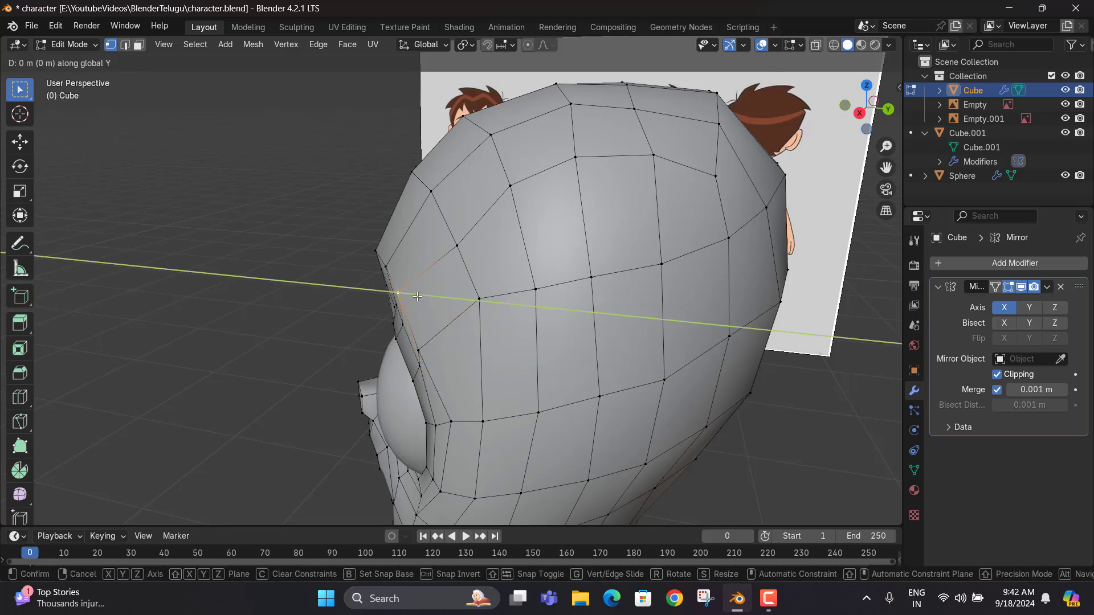
click(414, 297)
Pull the inner brow vertex forward along Y by about 0.007 m and the middle one by about 0.002 m
click(387, 267)
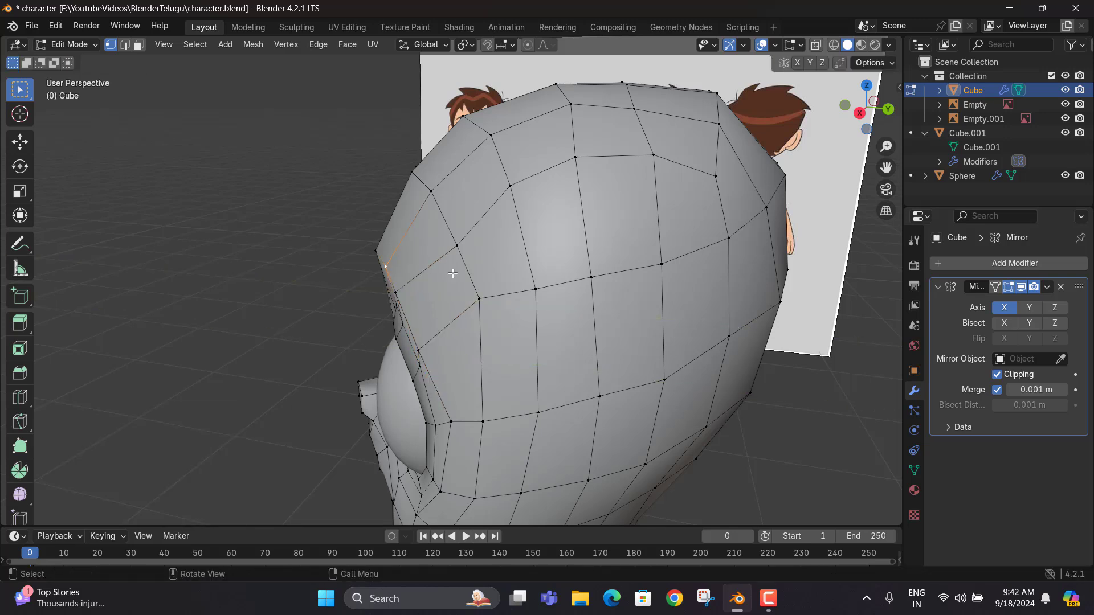
key(g)
key(y)
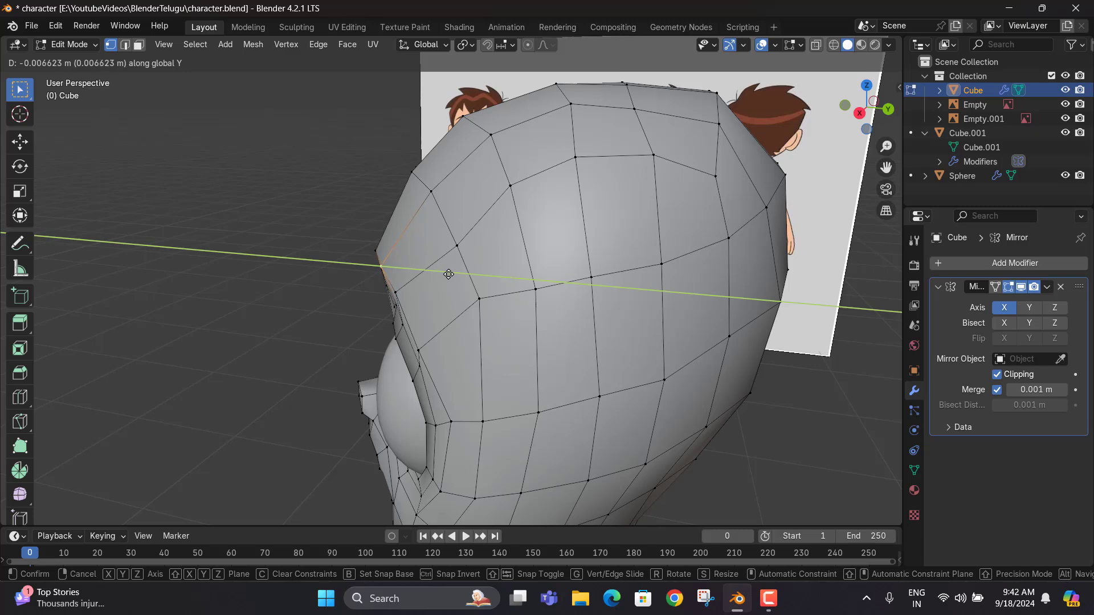
click(448, 274)
click(394, 292)
key(g)
key(y)
click(408, 290)
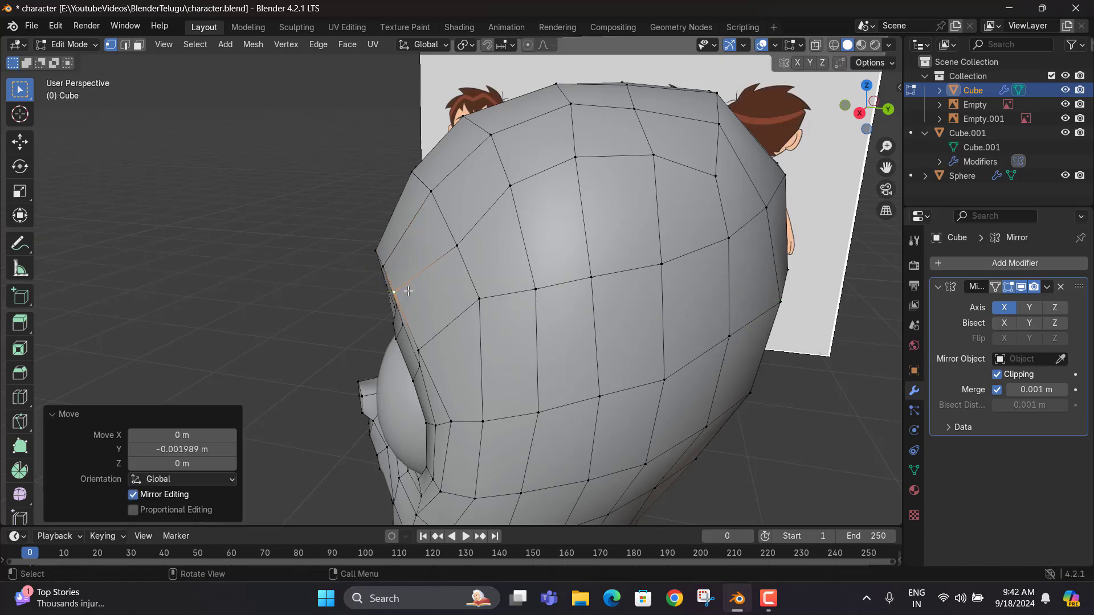
Lower the three ring vertices above the eye socket along Z, and shift the inner-corner vertex closer to the eye
middle_drag(408, 291, 536, 276)
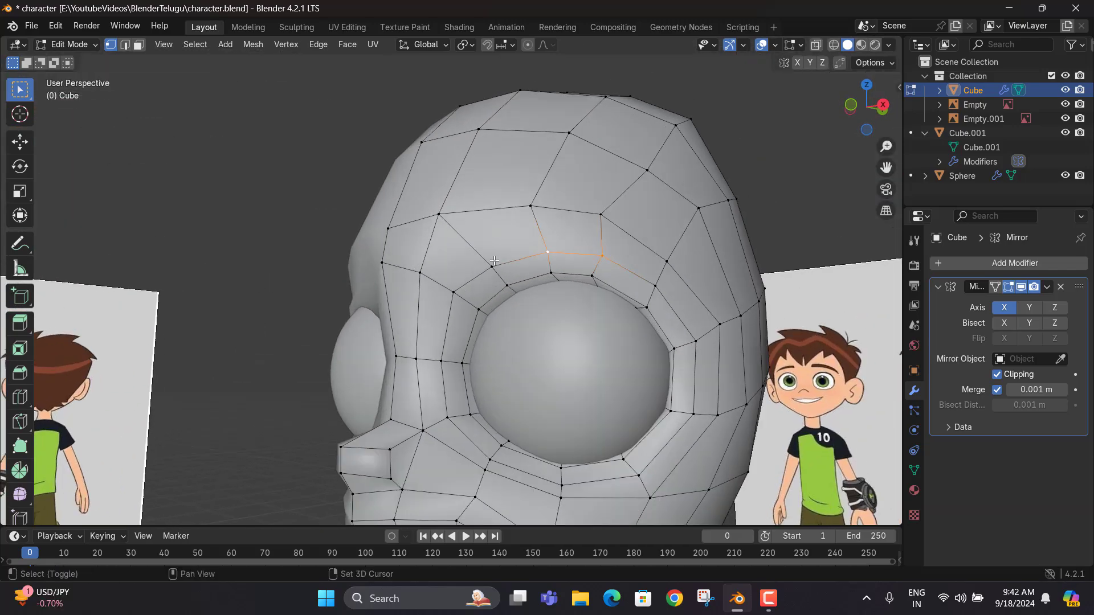
key(g)
key(z)
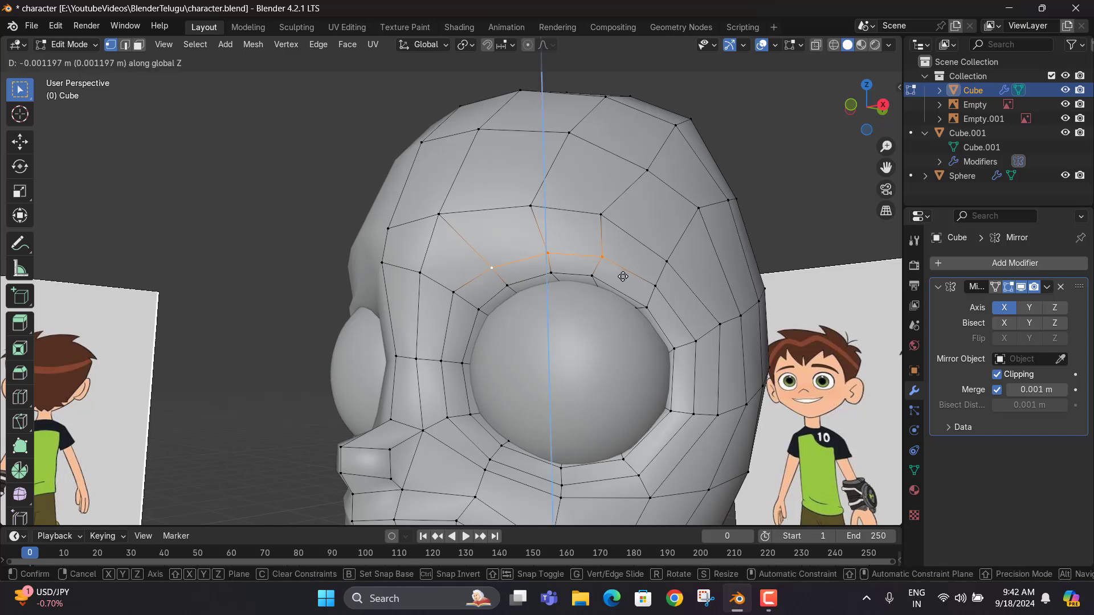
click(499, 279)
click(455, 294)
key(g)
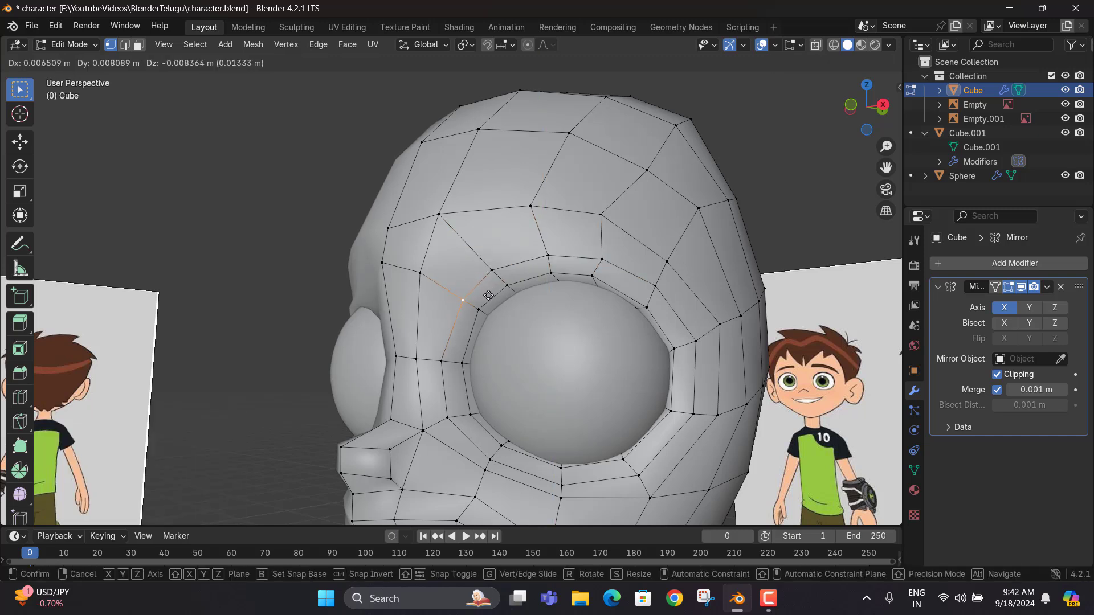
click(487, 295)
Lower the upper-outer eye socket vertex along Z and shift the outer-side vertex below it along Y
click(678, 288)
key(g)
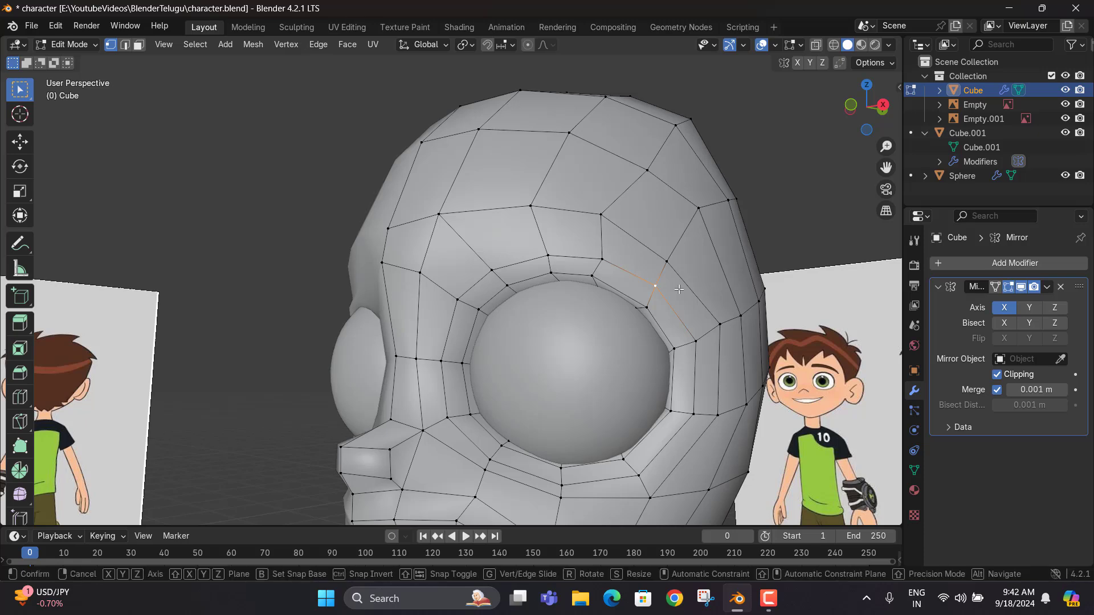
key(z)
click(675, 294)
click(695, 341)
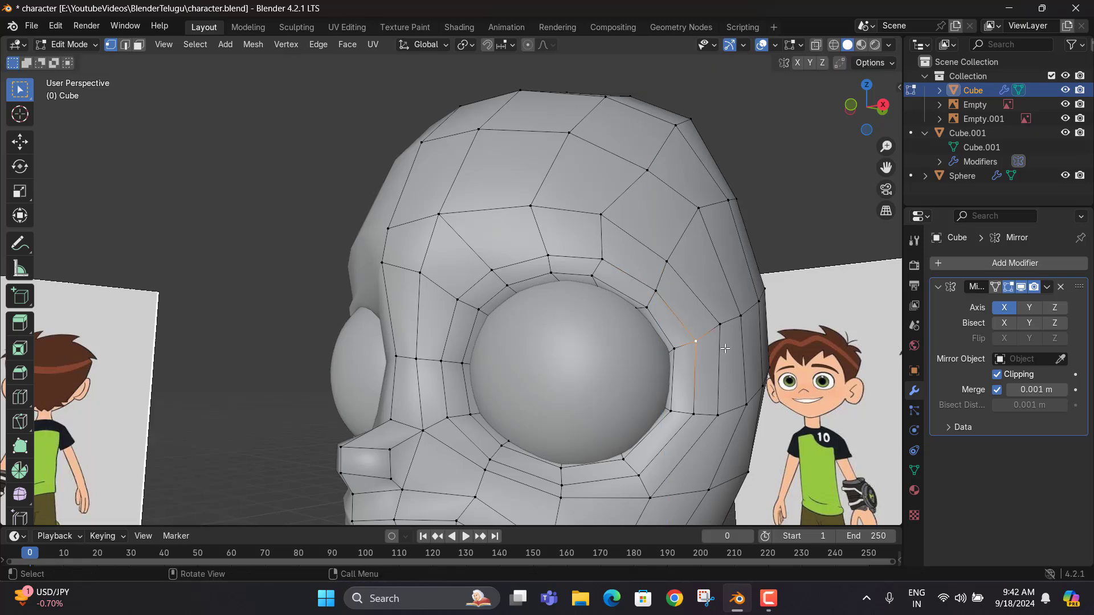
key(g)
key(y)
click(717, 350)
Add a centred edge loop around the eye socket between the brow and the inner rings
middle_drag(717, 350, 413, 275)
scroll(406, 287, up, 1)
key(ctrl+r)
click(416, 267)
right_click(416, 267)
Move the brow vertices of the added loop forward about 0.012 m along Y and down about 0.005 m along Z
key(g)
key(y)
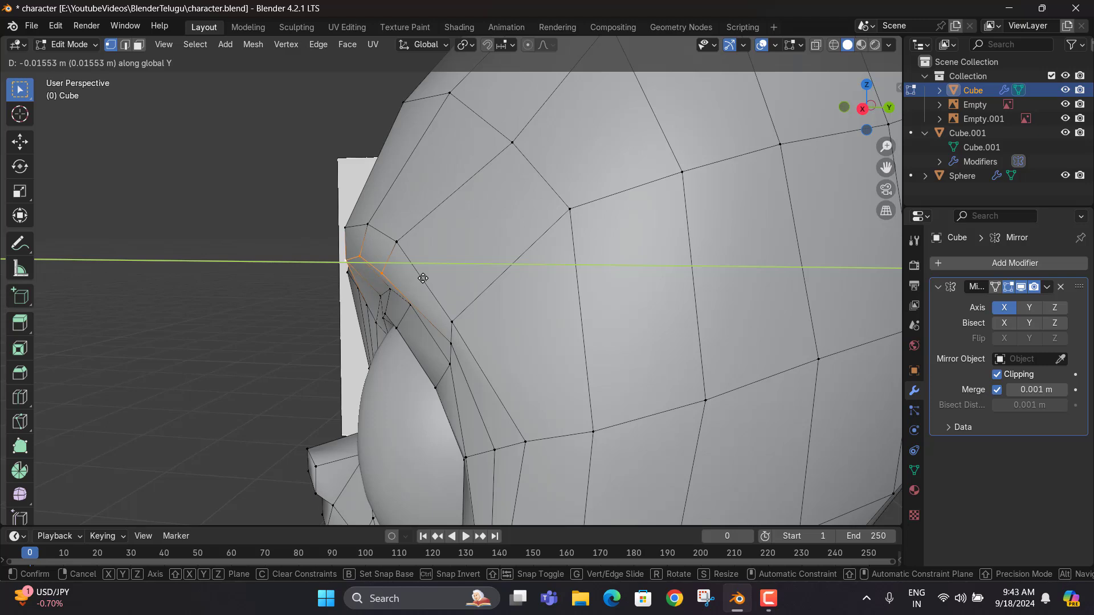
click(425, 277)
key(g)
key(z)
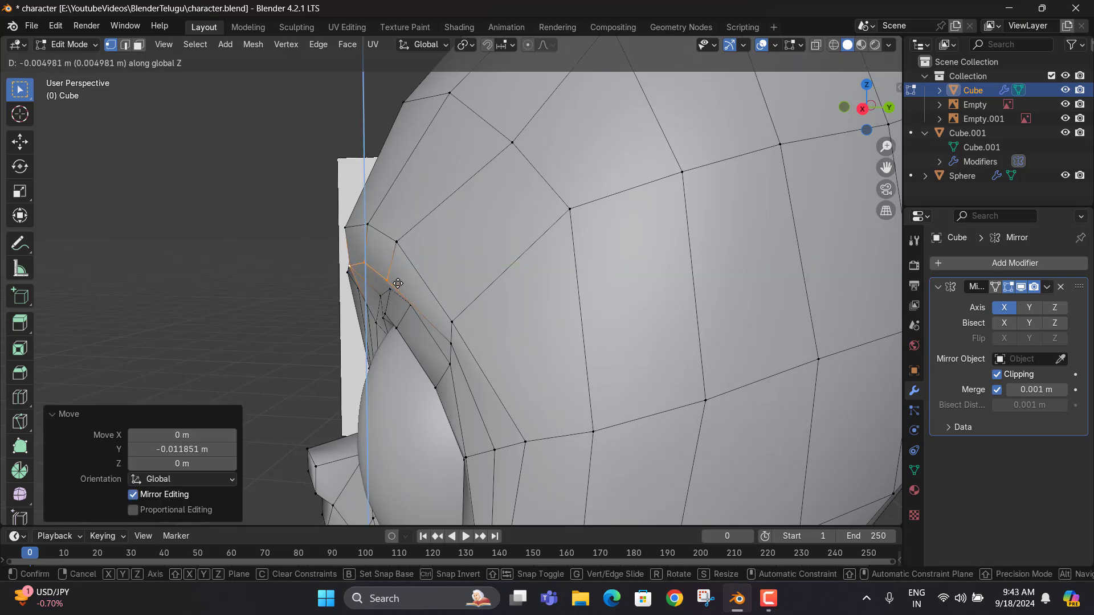
click(398, 284)
Move the loop's outer brow vertex about 0.0025 m forward along Y, and nudge the upper-outer eye socket vertex slightly inward and forward
click(451, 345)
key(g)
key(y)
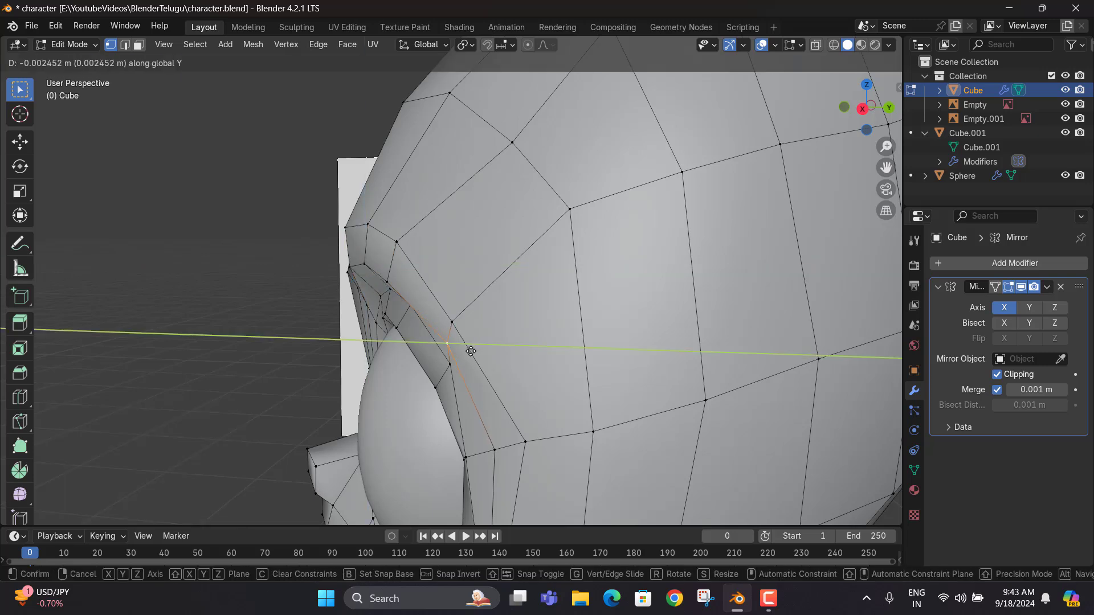
click(470, 351)
middle_drag(471, 351, 672, 288)
key(g)
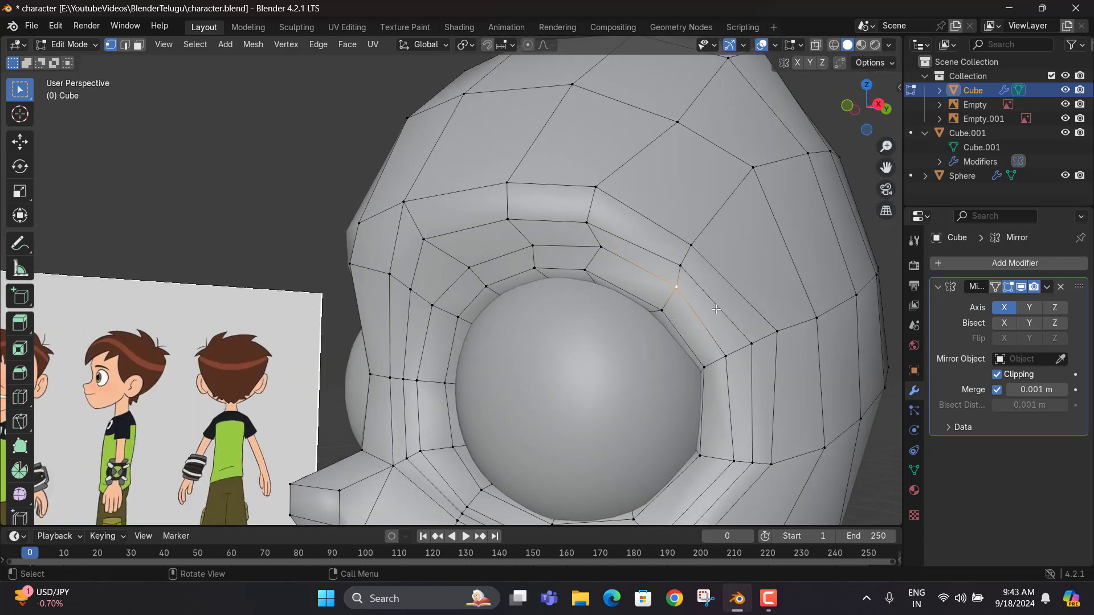
click(710, 308)
Examine the whole head from the front and side in Object Mode, and return to editing the mesh near the eye
scroll(710, 307, down, 6)
middle_drag(590, 298, 672, 297)
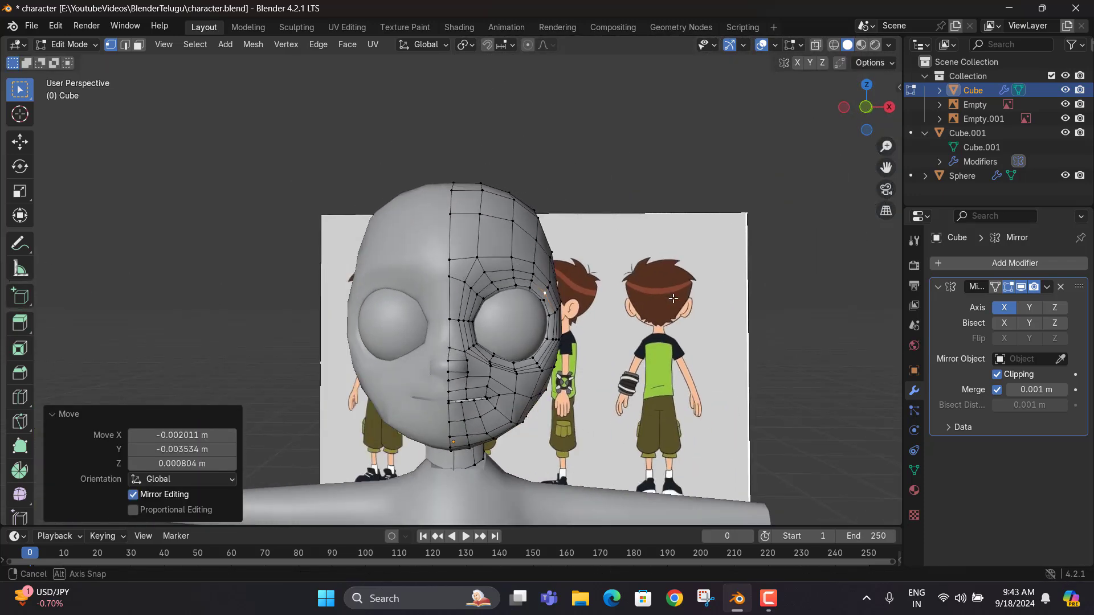
key(Tab)
scroll(567, 284, down, 2)
middle_drag(567, 283, 411, 350)
scroll(483, 298, up, 3)
key(Tab)
scroll(587, 323, up, 4)
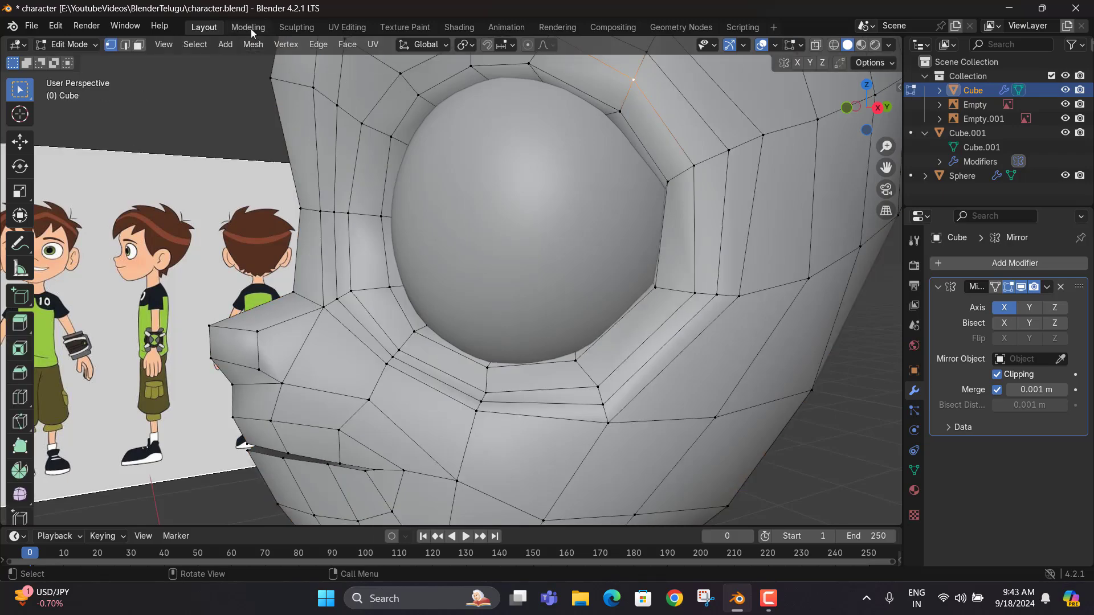
Smooth the edge loops beneath the eye socket with the Smooth brush in the Sculpting workspace
click(295, 27)
middle_drag(490, 361, 393, 288)
scroll(445, 288, up, 2)
scroll(386, 247, up, 2)
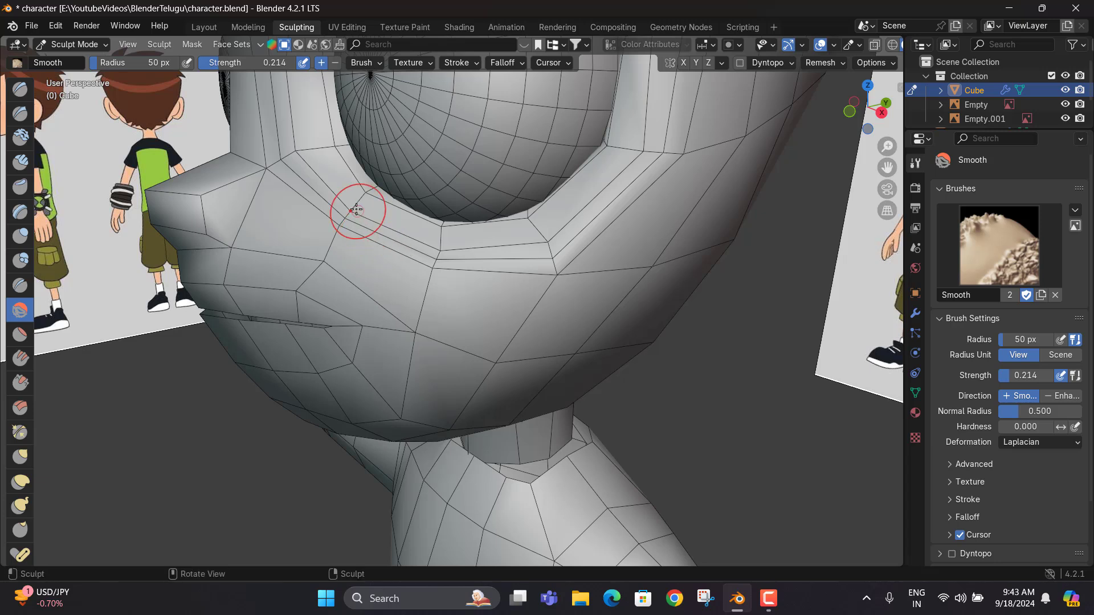
mouse_move(356, 209)
mouse_down()
mouse_move(354, 224)
mouse_move(439, 262)
mouse_move(435, 251)
mouse_move(524, 275)
mouse_move(527, 262)
mouse_move(511, 255)
mouse_up()
click(534, 257)
mouse_move(431, 262)
mouse_down()
mouse_move(368, 251)
mouse_move(340, 229)
mouse_move(529, 222)
mouse_up()
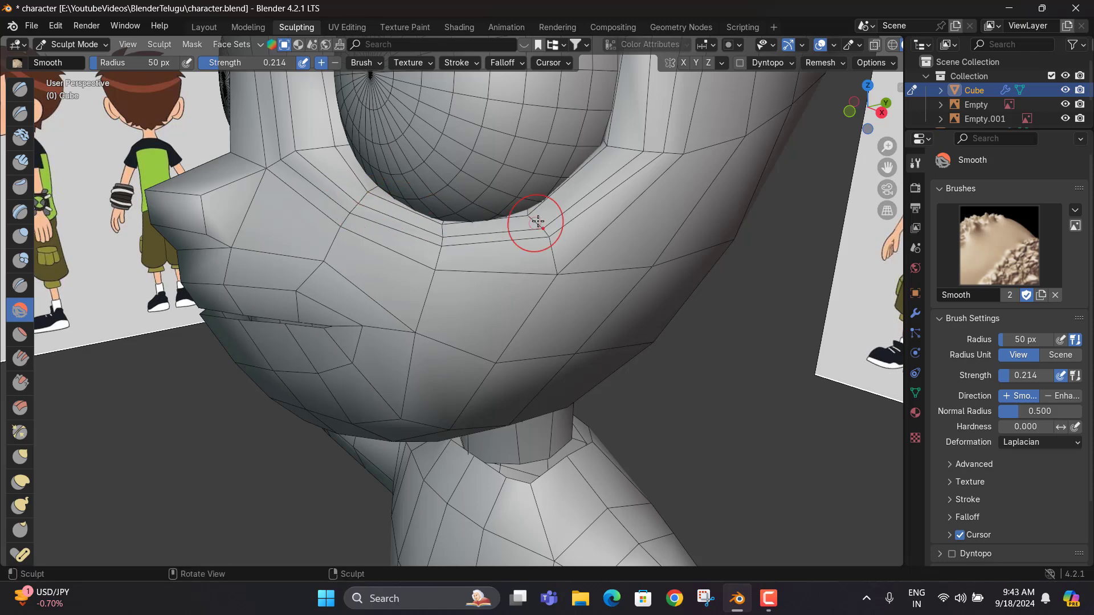
mouse_move(629, 166)
mouse_down()
mouse_move(639, 146)
mouse_move(651, 150)
mouse_up()
click(654, 152)
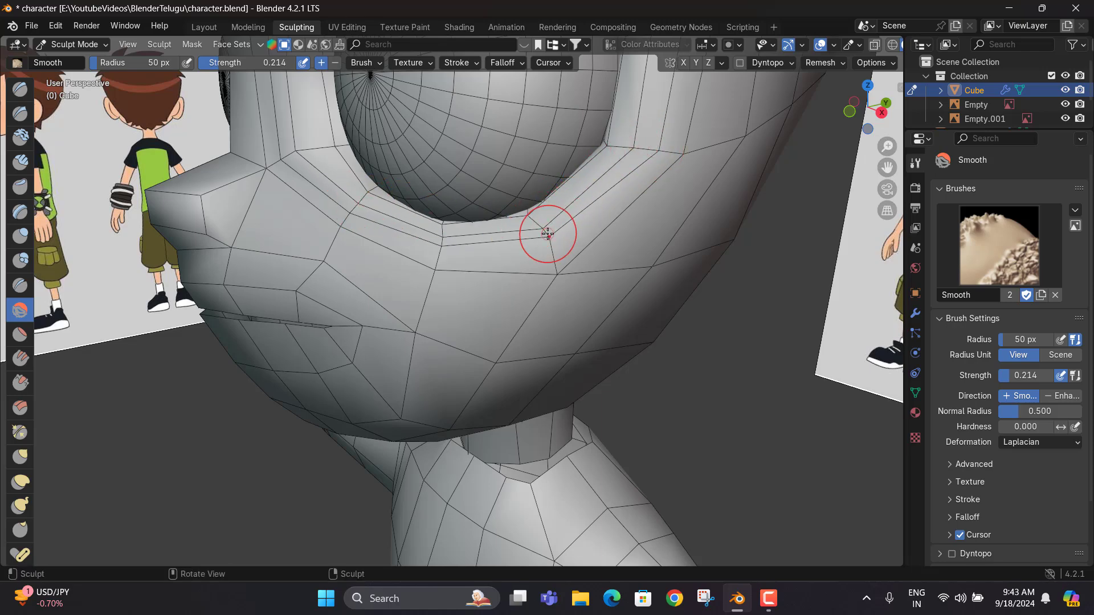
Smooth the edge loops at the outer side of the eye socket with the Smooth brush
scroll(531, 200, down, 2)
middle_drag(526, 190, 552, 259)
middle_drag(501, 220, 437, 200)
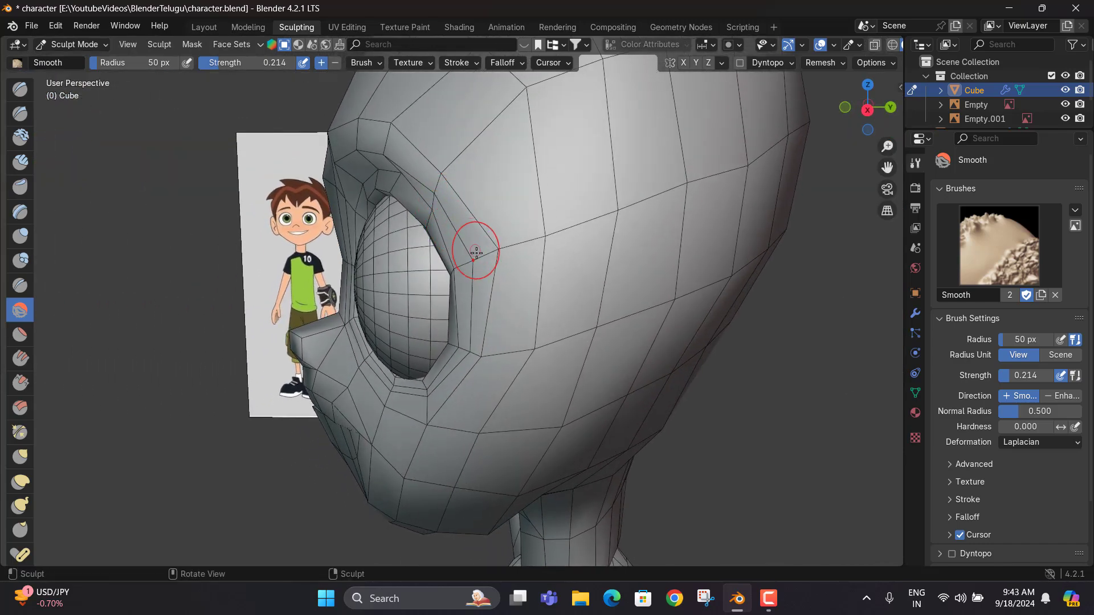
drag(477, 253, 492, 248)
Return to Edit Mode in the Layout workspace and lower the outer vertex beneath the eye socket by about 0.0076 m along Z
mouse_move(493, 248)
middle_down()
mouse_move(557, 232)
mouse_move(508, 220)
mouse_move(583, 237)
mouse_move(501, 243)
mouse_move(515, 237)
middle_up()
click(204, 26)
key(Tab)
scroll(515, 237, up, 6)
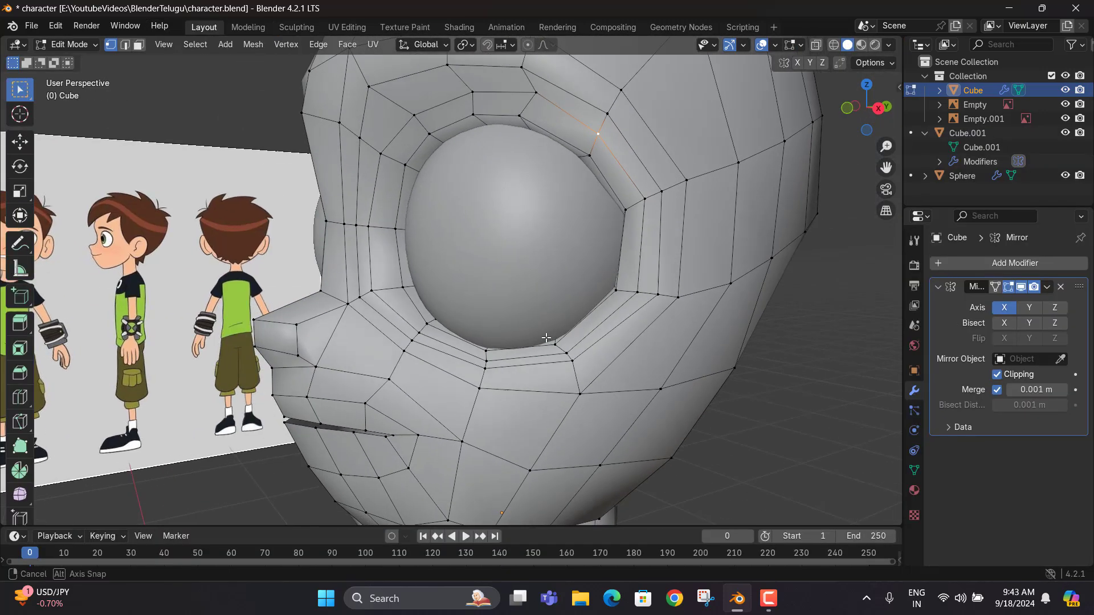
click(607, 370)
key(g)
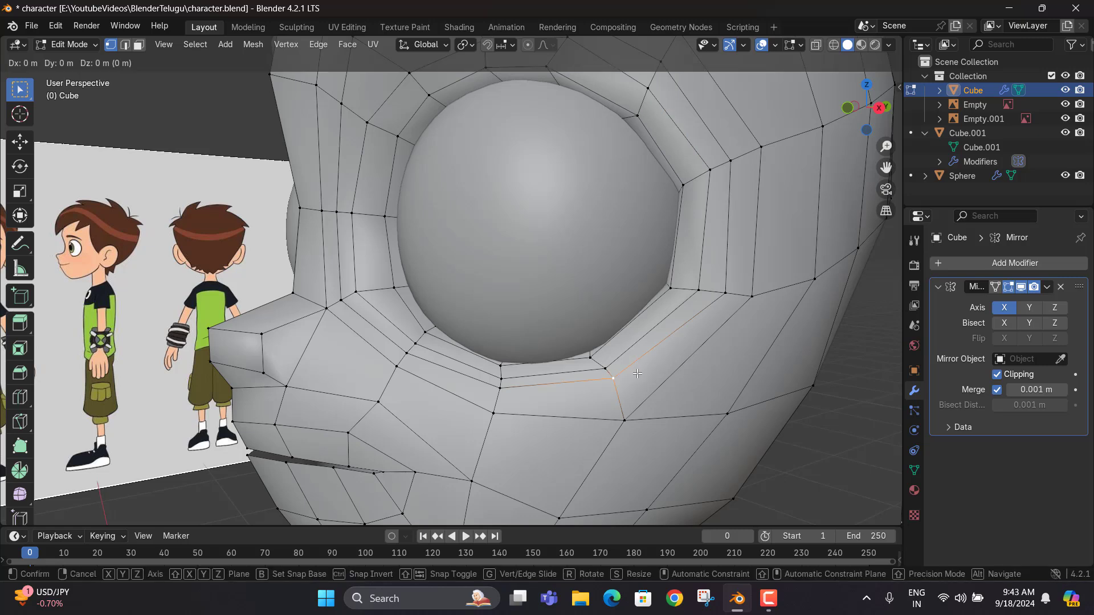
key(z)
click(643, 386)
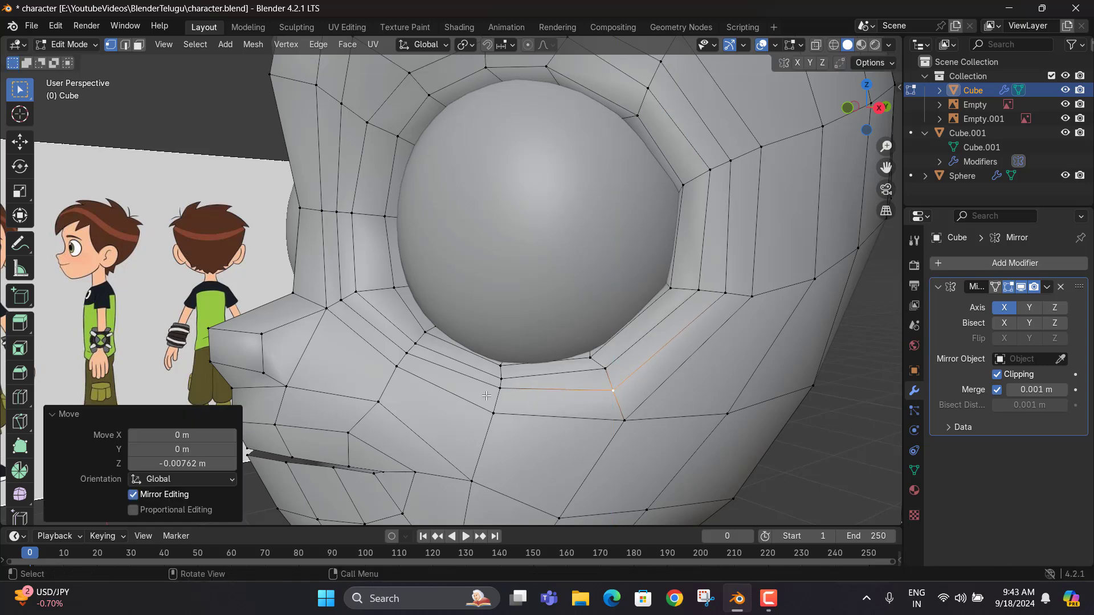
Shift the middle vertex beneath the eye socket down by about 0.0045 m
click(495, 394)
key(g)
click(540, 383)
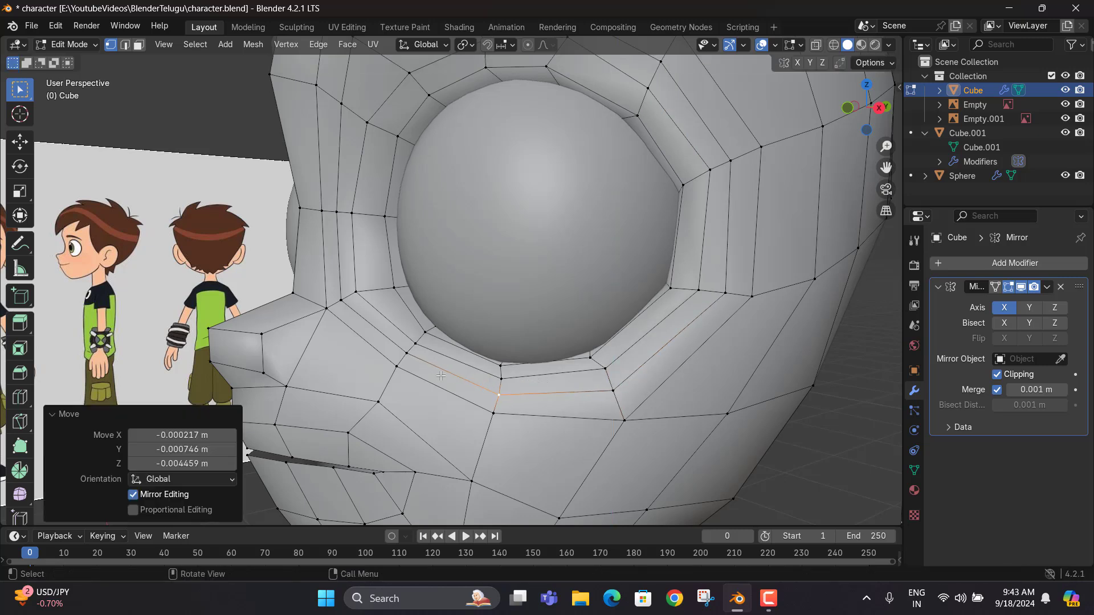
Examine the head's surface around the eyes in Object Mode, and return to Edit Mode
middle_drag(672, 353, 696, 351)
key(Tab)
scroll(656, 323, down, 7)
middle_drag(531, 280, 478, 313)
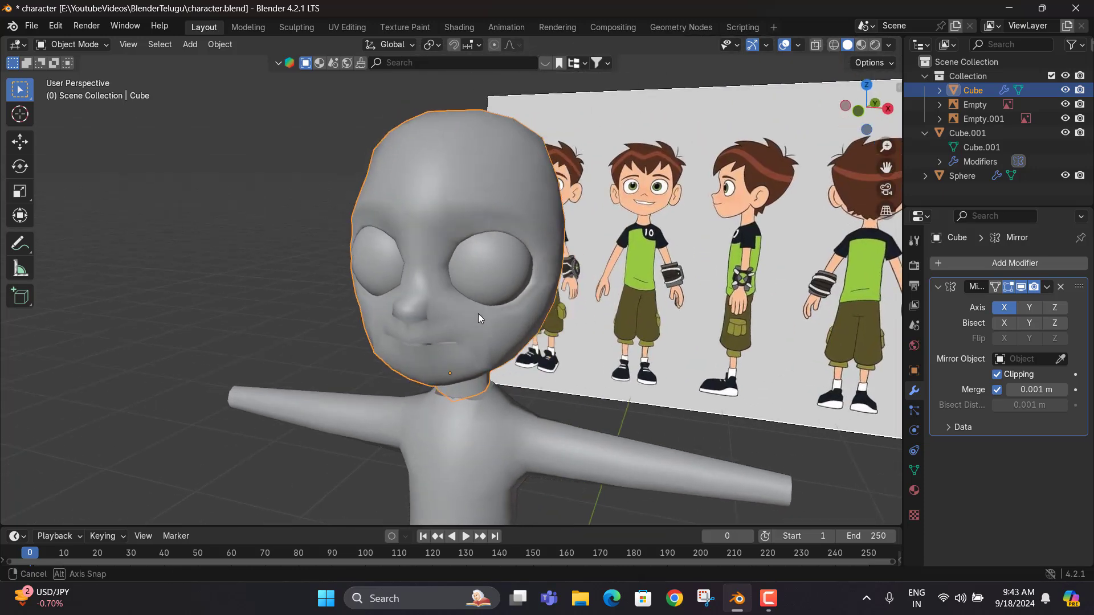
scroll(454, 344, up, 3)
key(Tab)
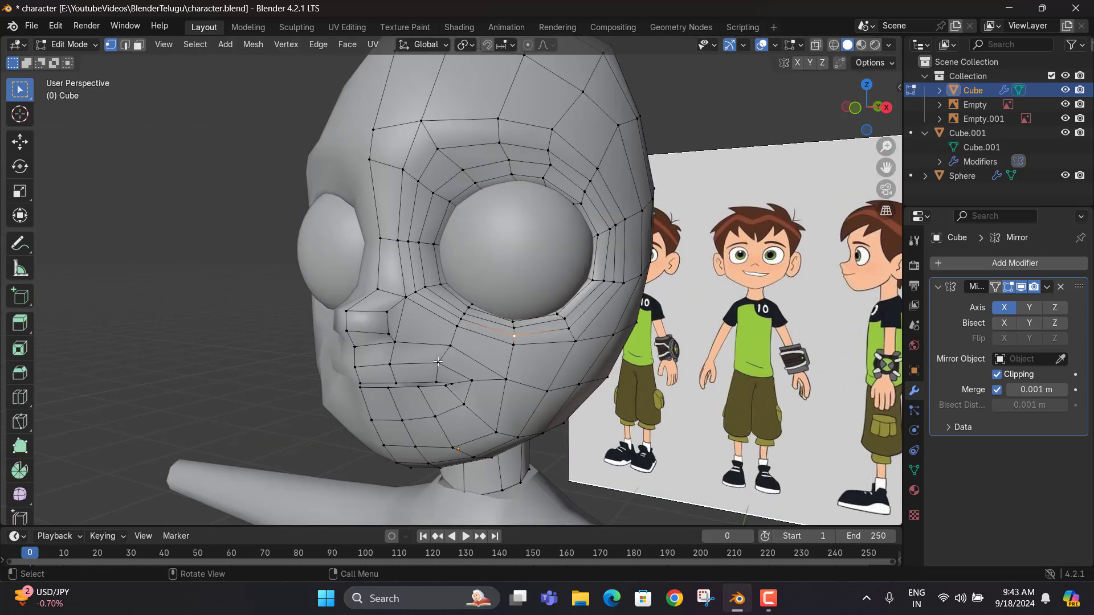
Examine the mouth and chin against the reference image in the front and right views
key(KP_1)
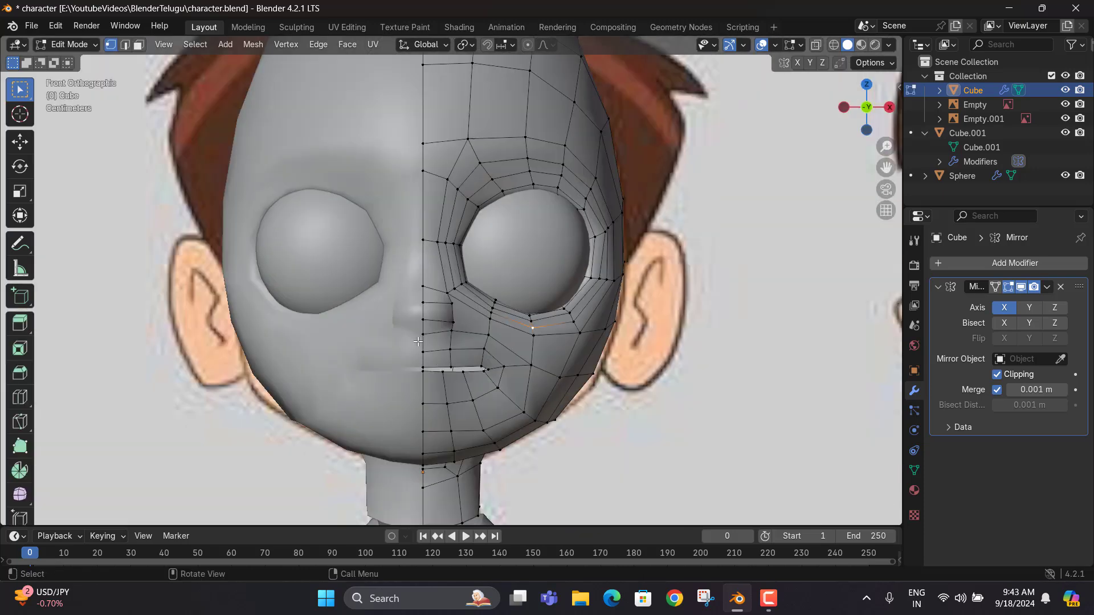
key(KP_3)
scroll(397, 349, up, 3)
middle_drag(403, 350, 530, 358)
shift+middle_drag(530, 359, 614, 168)
middle_drag(581, 333, 311, 316)
key(KP_3)
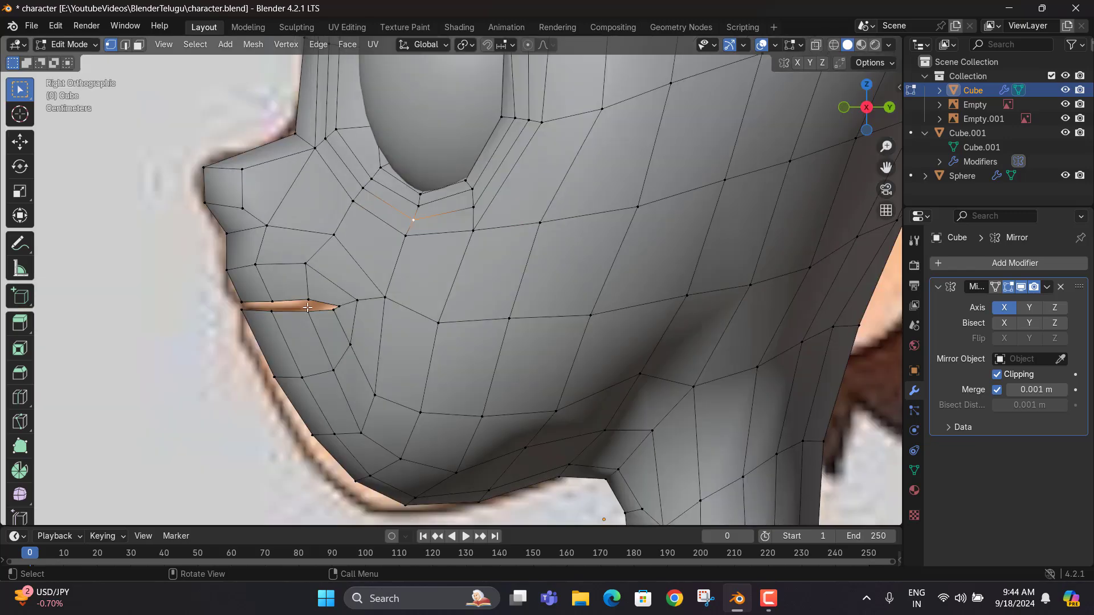
key(KP_1)
key(KP_3)
Move two lower-lip vertices forward along Y, the outer one by about 0.009 m and the inner one by about 0.008 m
middle_drag(335, 323, 729, 252)
key(g)
key(y)
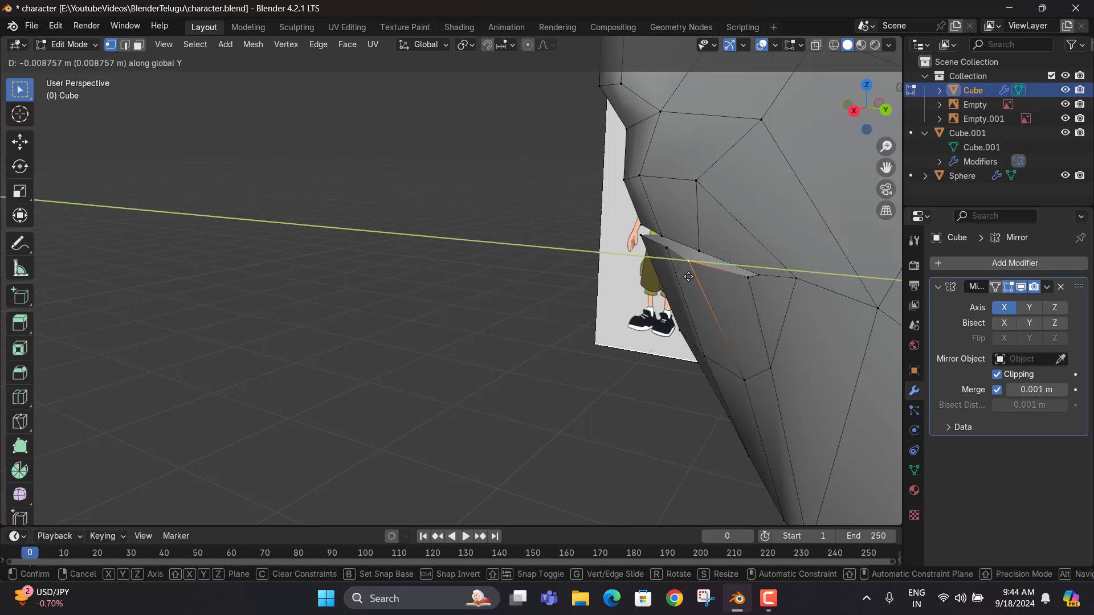
click(686, 278)
click(668, 247)
key(g)
key(y)
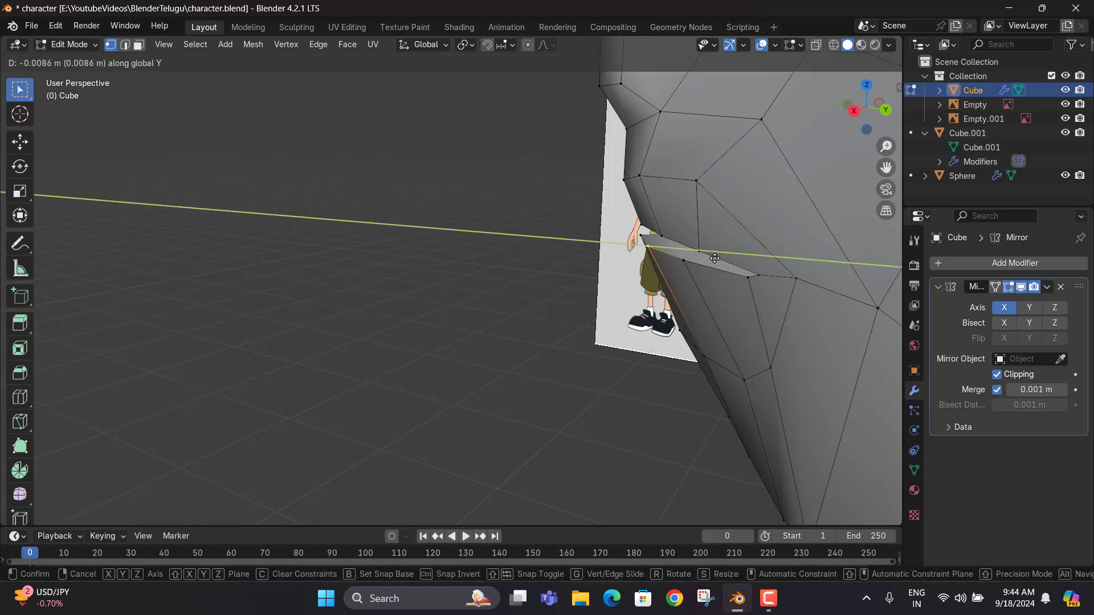
click(714, 258)
Move the outer lower-lip vertex at the mouth corner about 0.0056 m inward along X
middle_drag(714, 258, 507, 329)
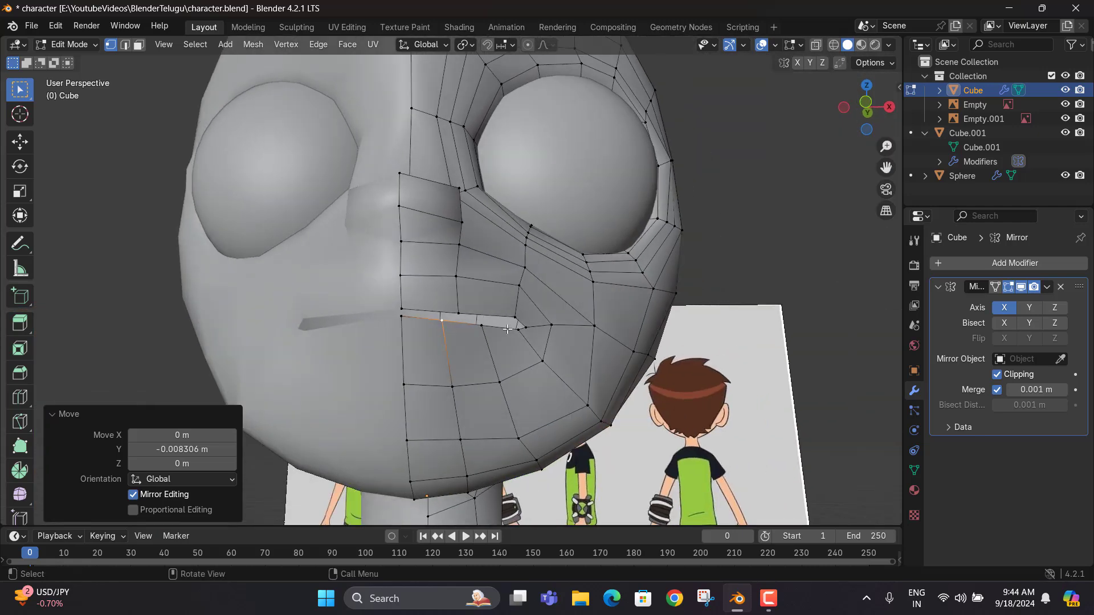
click(519, 328)
key(g)
key(x)
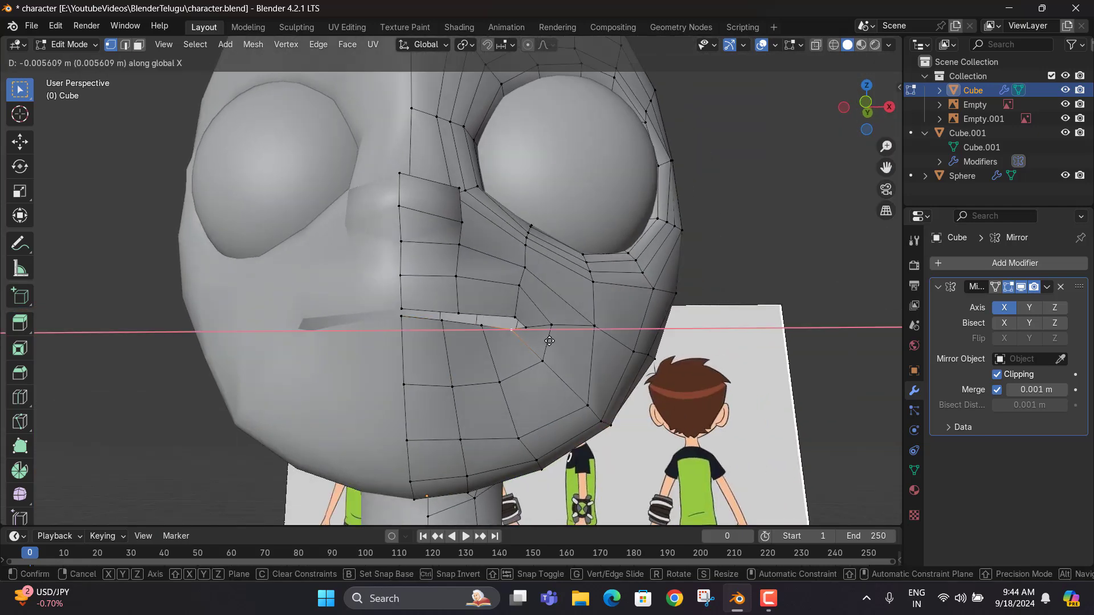
click(549, 341)
Nudge the outer upper-lip vertex inward and shift the vertex directly above it by about 0.0045 m, mostly toward the centreline
click(521, 308)
middle_drag(530, 302, 522, 261)
scroll(536, 259, up, 1)
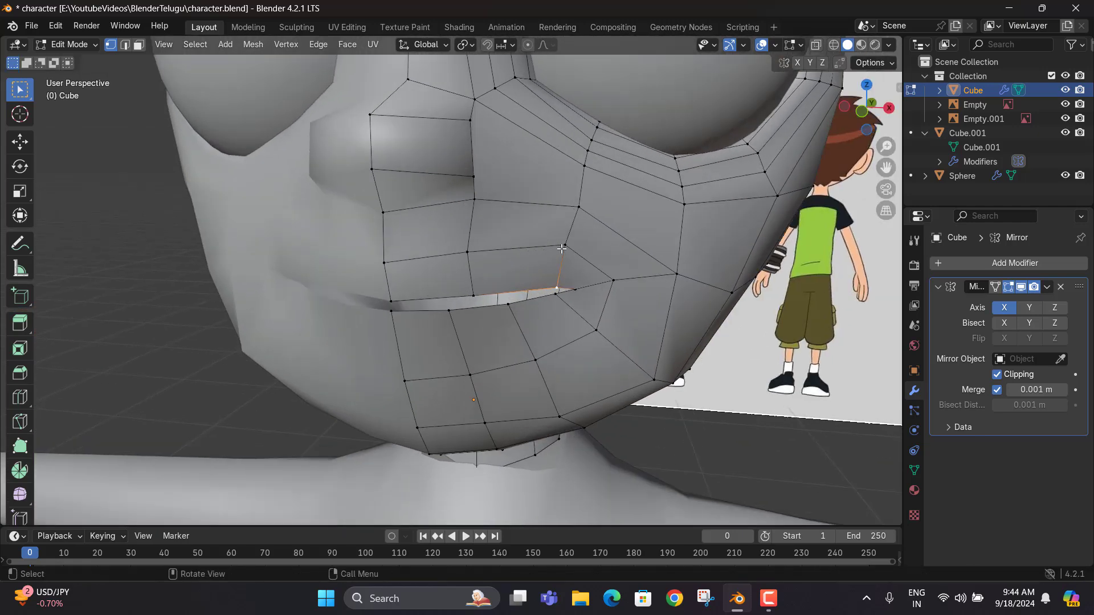
key(g)
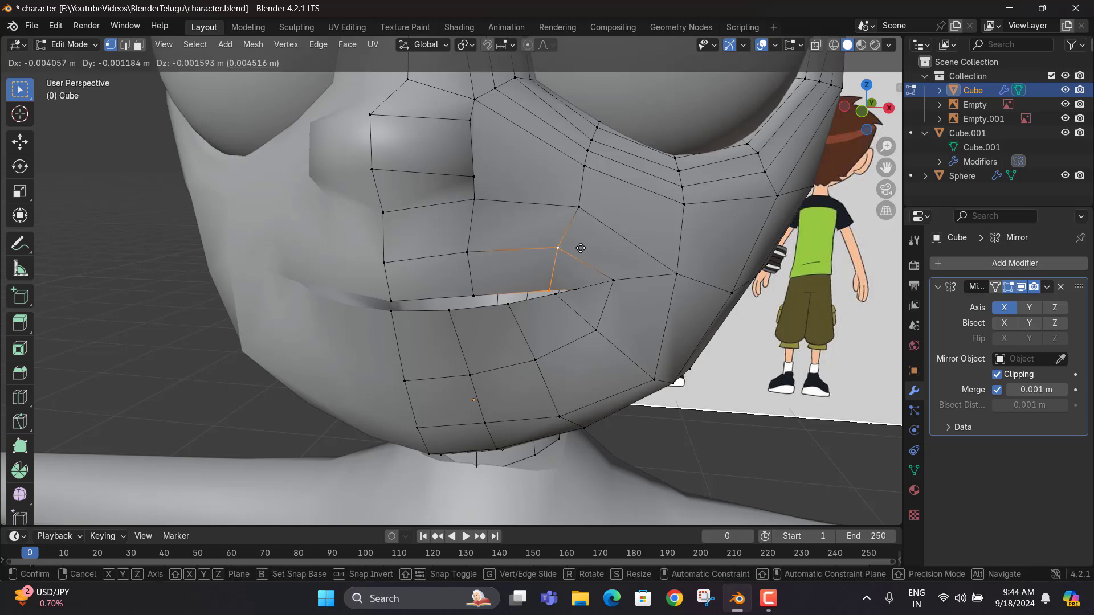
click(581, 246)
Pull the cheek vertex beside the nose forward along Y, and adjust the mouth-corner vertex along Y
middle_drag(581, 246, 413, 268)
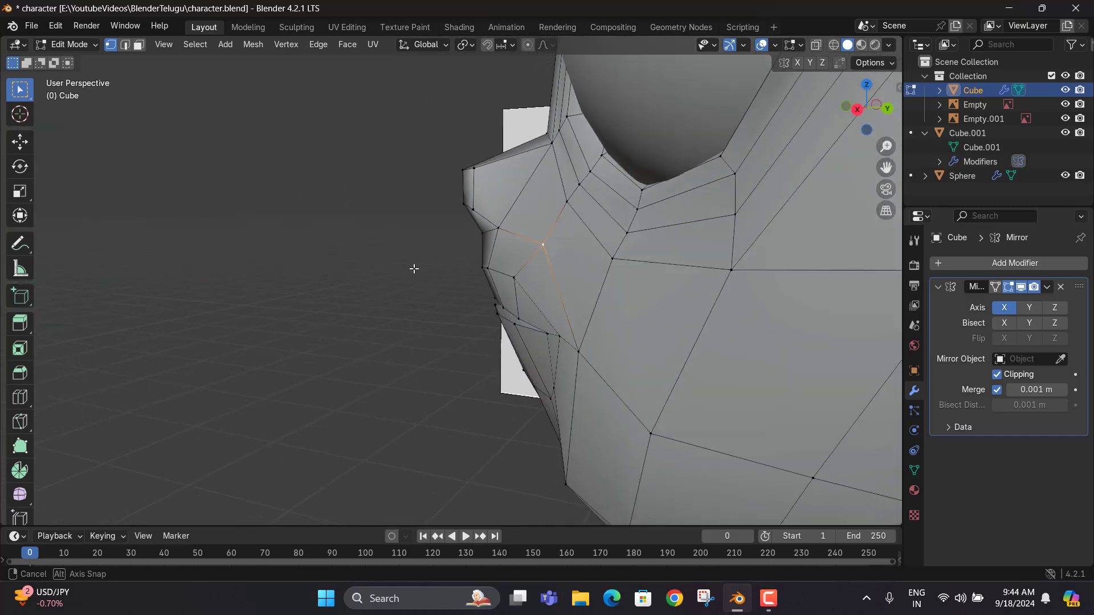
key(g)
key(y)
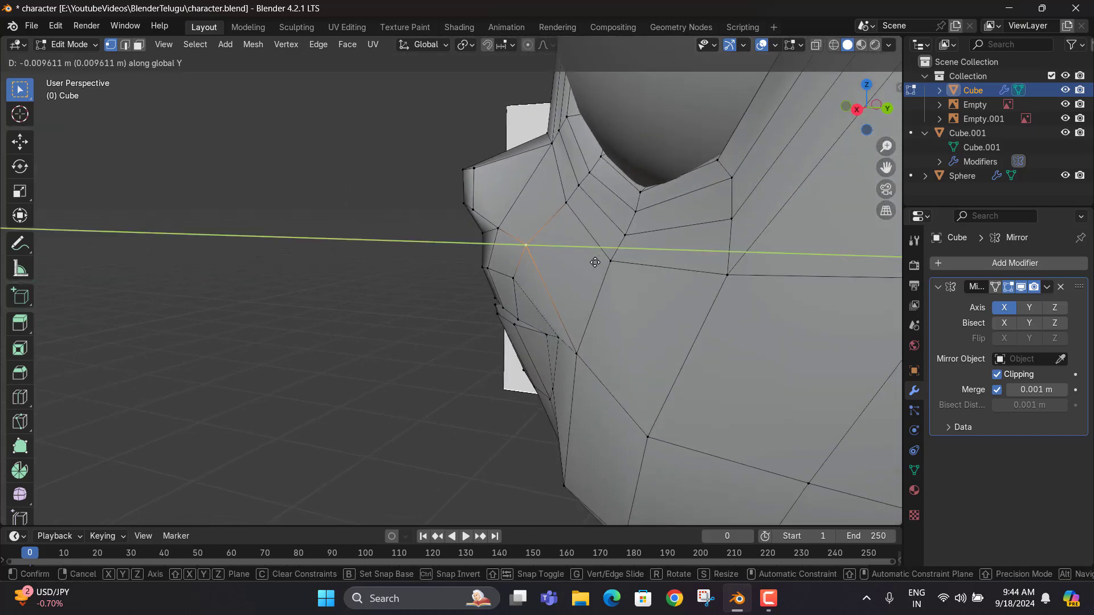
click(598, 261)
middle_drag(599, 262, 557, 306)
click(581, 325)
key(g)
key(y)
click(591, 325)
Add one centred loop cut around the mouth, through the faces bordering the lips
key(ctrl+r)
click(556, 306)
right_click(557, 307)
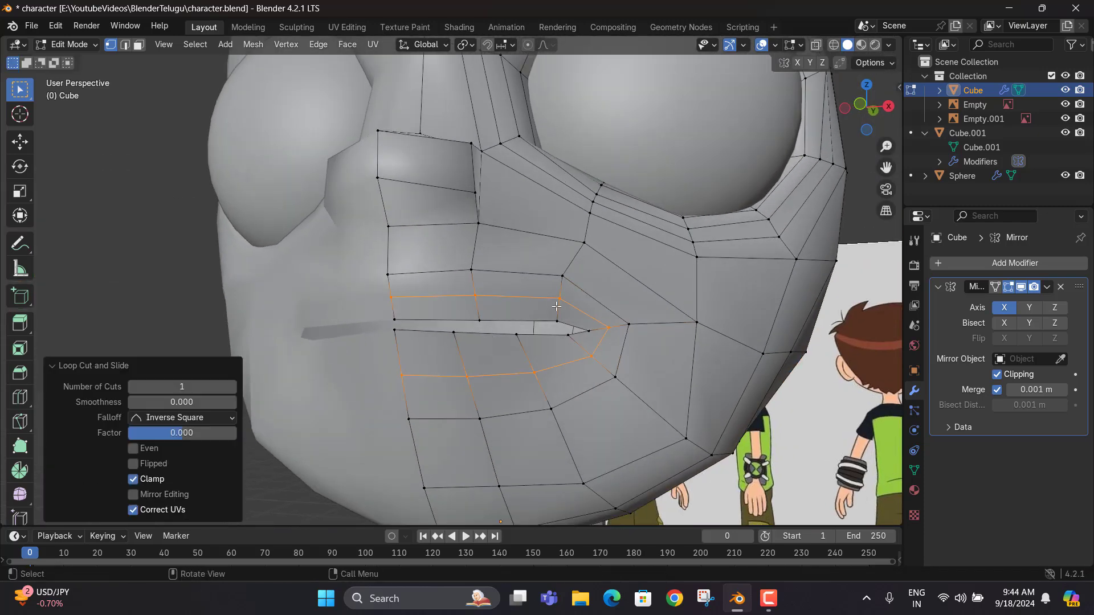
In the right view, move the front vertices of the new loop below the lip forward about 0.0097 m and the row beneath about 0.0058 m
key(KP_3)
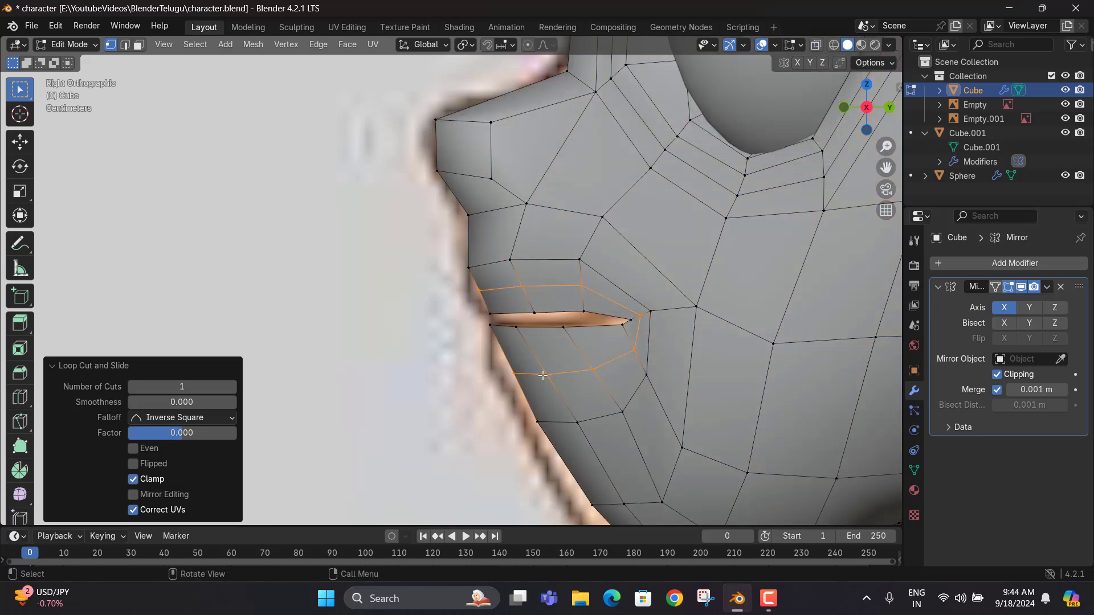
click(556, 376)
key(g)
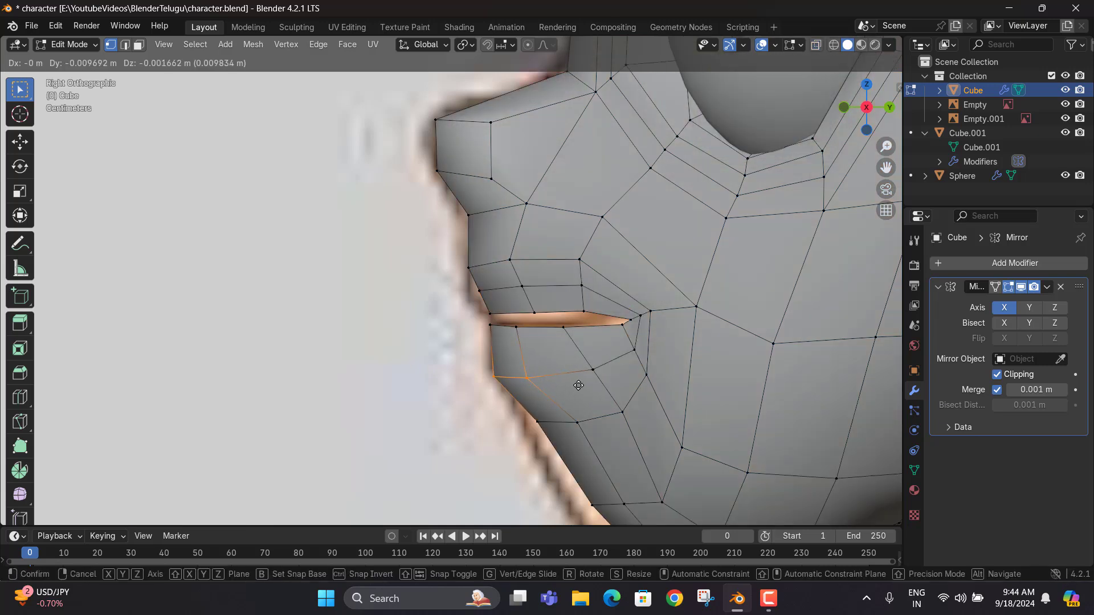
click(578, 385)
click(545, 422)
key(g)
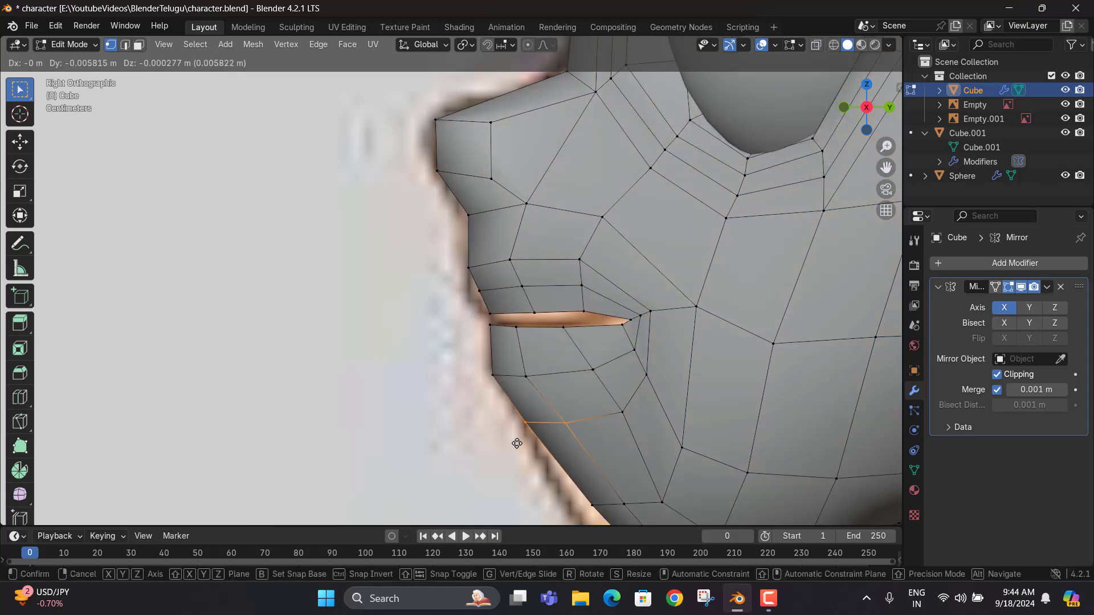
click(517, 443)
Move the two front vertex groups of the chin outward to follow the side reference outline
shift+middle_drag(630, 471, 603, 379)
drag(603, 378, 546, 430)
scroll(525, 397, down, 2)
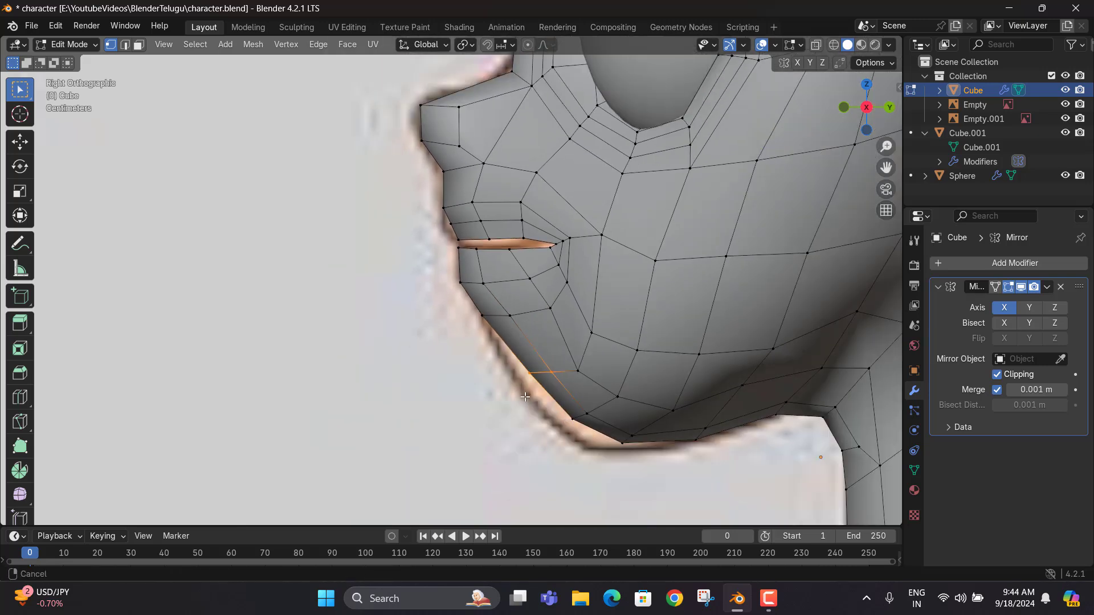
shift+middle_drag(525, 397, 476, 374)
key(g)
click(545, 366)
drag(556, 379, 507, 419)
key(g)
click(493, 426)
Move the under-chin vertices by Y -0.0056 m, Z -0.004 m and the chin-tip vertices by Y 0.004 m, Z -0.0048 m
click(568, 426)
key(g)
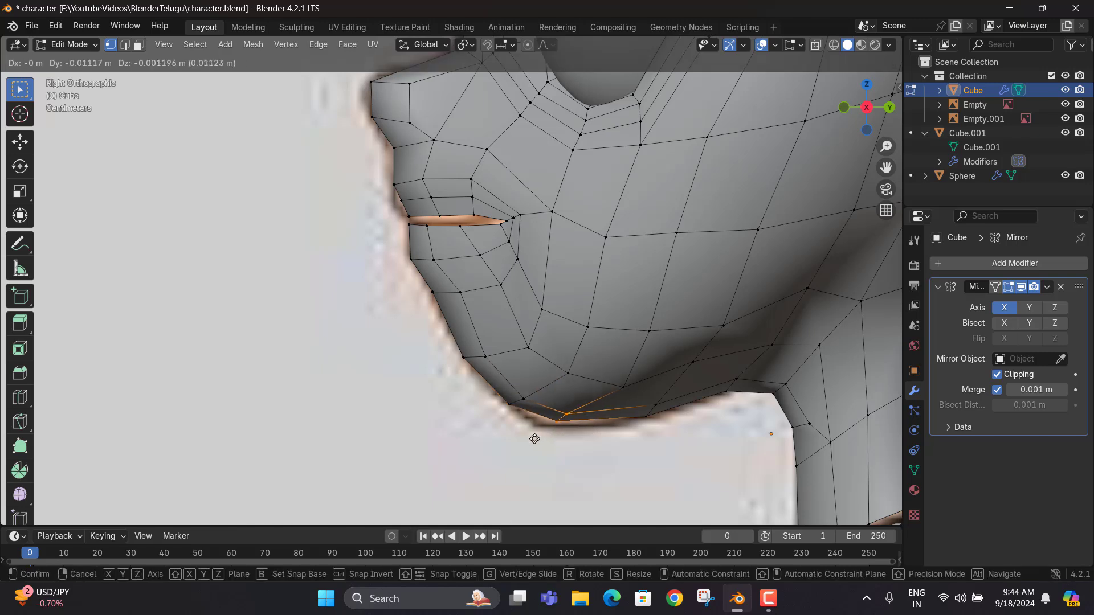
click(546, 440)
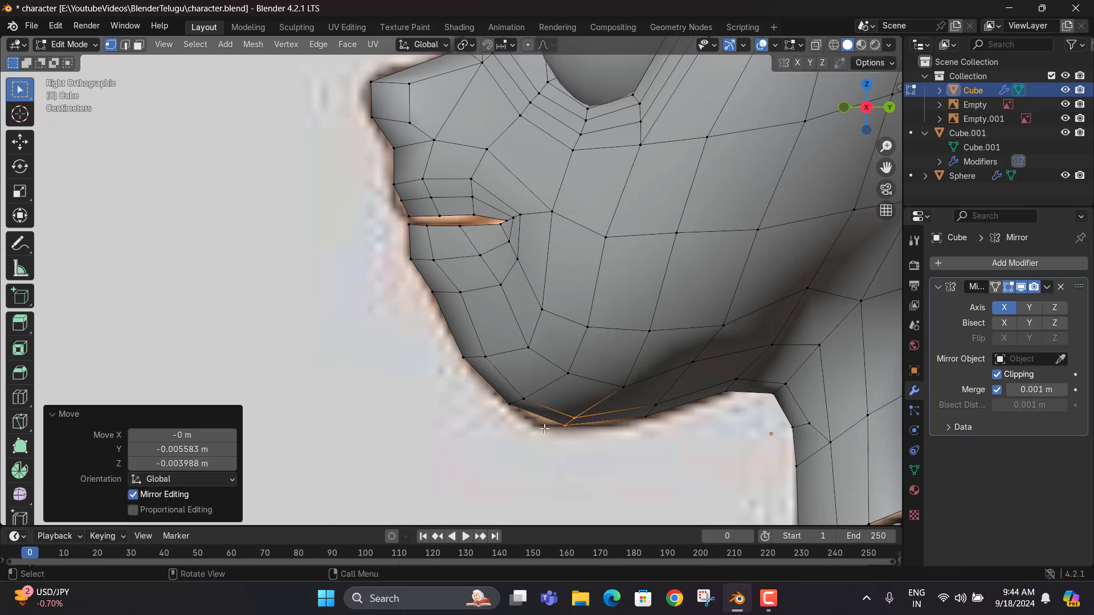
click(513, 420)
key(g)
click(544, 410)
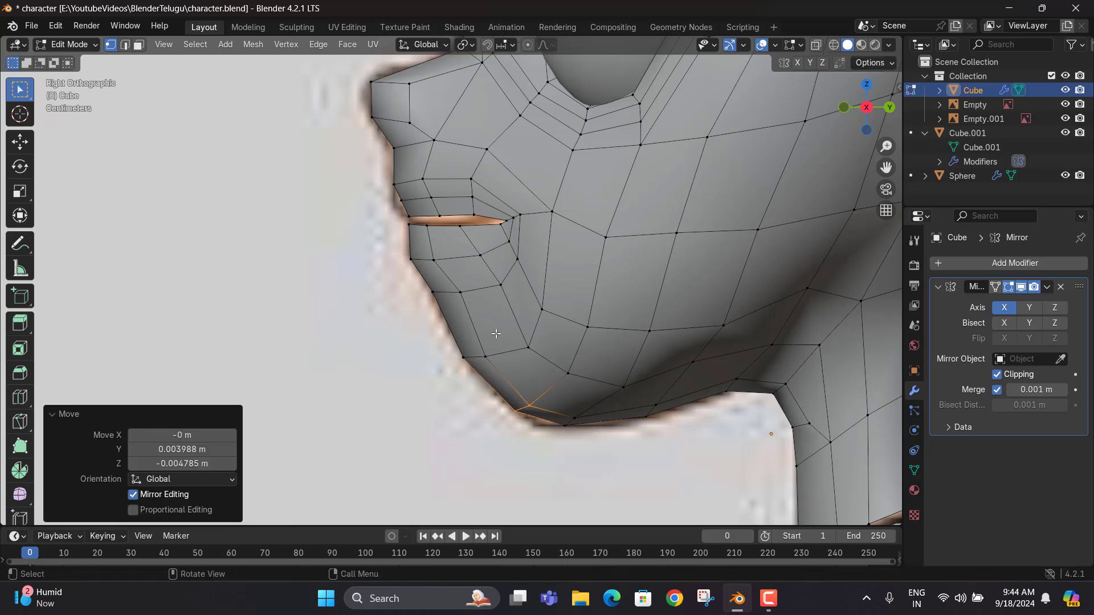
Move the front chin vertices above the tip by Y 0.0032 m, Z -0.0008 m and the vertex behind them by Y -0.0052 m, Z 0.002 m
drag(495, 334, 460, 366)
key(g)
click(471, 363)
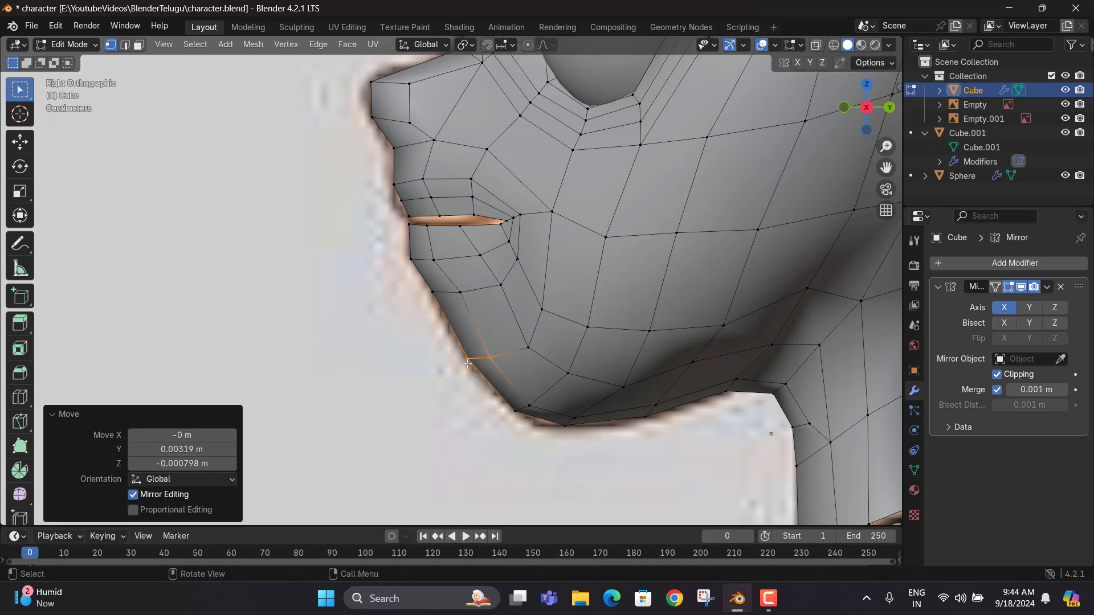
click(520, 346)
key(g)
click(498, 353)
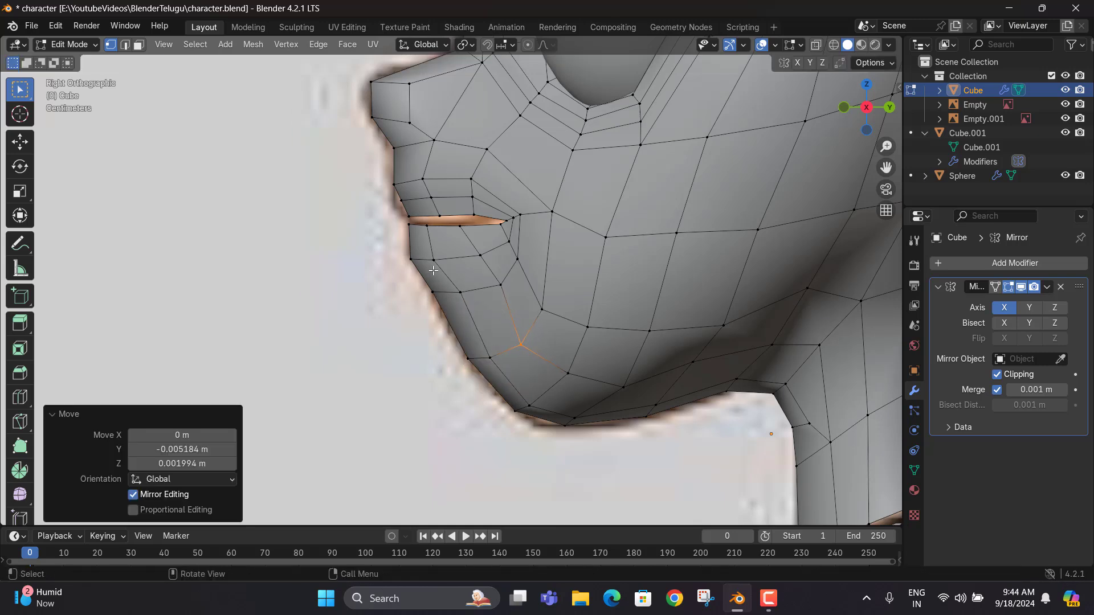
Shift the outer vertex in the second row below the lip forward and down, and the one above it by Y -0.0072 m, Z -0.0012 m
click(500, 285)
key(g)
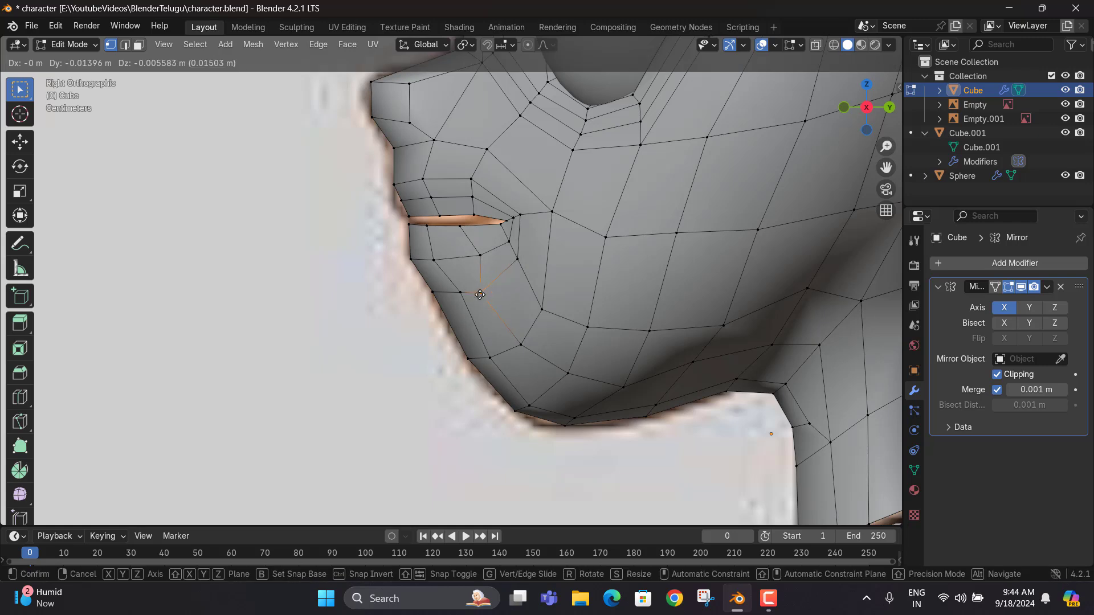
click(477, 294)
click(477, 252)
key(g)
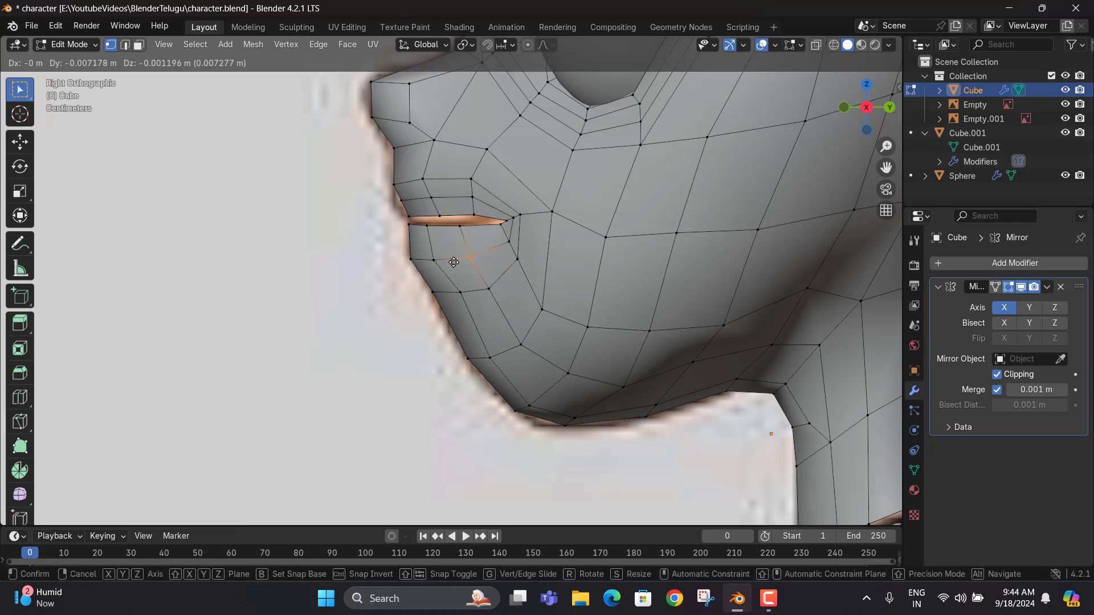
click(454, 262)
Move the inner vertex below the mouth corner by Y -0.0066 m, Z -0.0017 m and the outer one by Y -0.0053 m, Z -0.0061 m
scroll(453, 262, up, 2)
key(g)
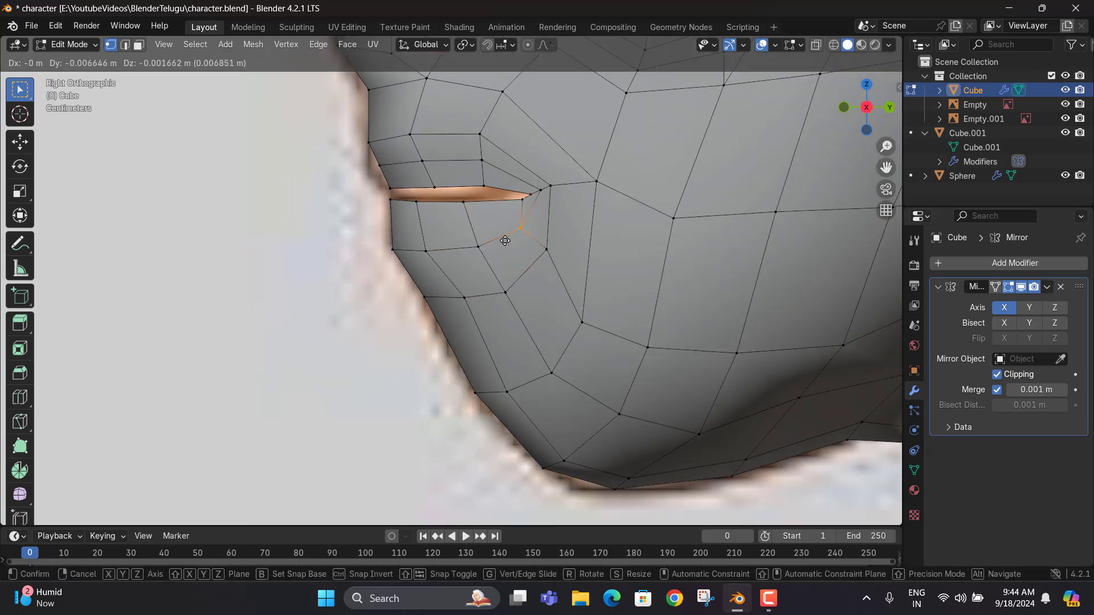
click(505, 240)
click(546, 249)
key(g)
click(536, 263)
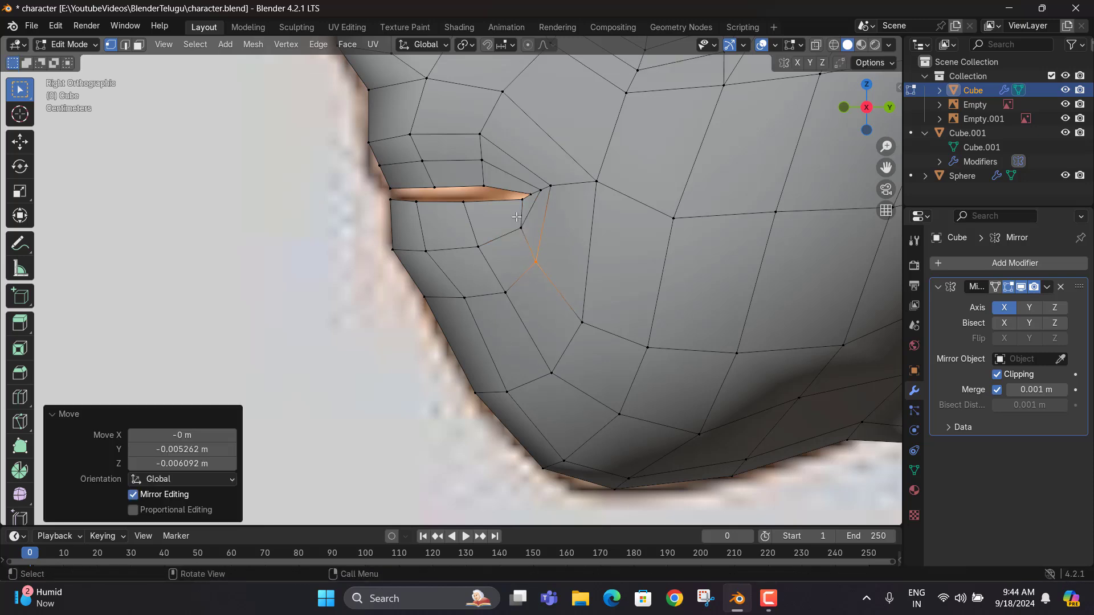
Move the front upper-lip vertices by Y -0.0055 m, Z -0.0012 m and the pair above them by Y -0.0028 m, Z 0.0005 m
shift+middle_drag(516, 217, 568, 299)
scroll(490, 266, up, 1)
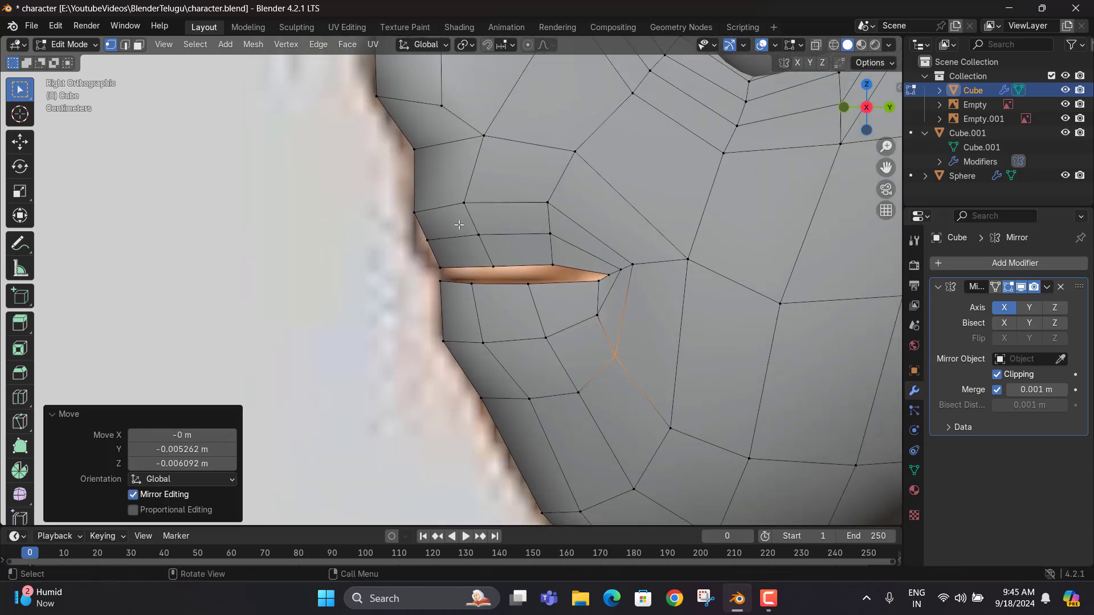
drag(514, 222, 423, 253)
key(g)
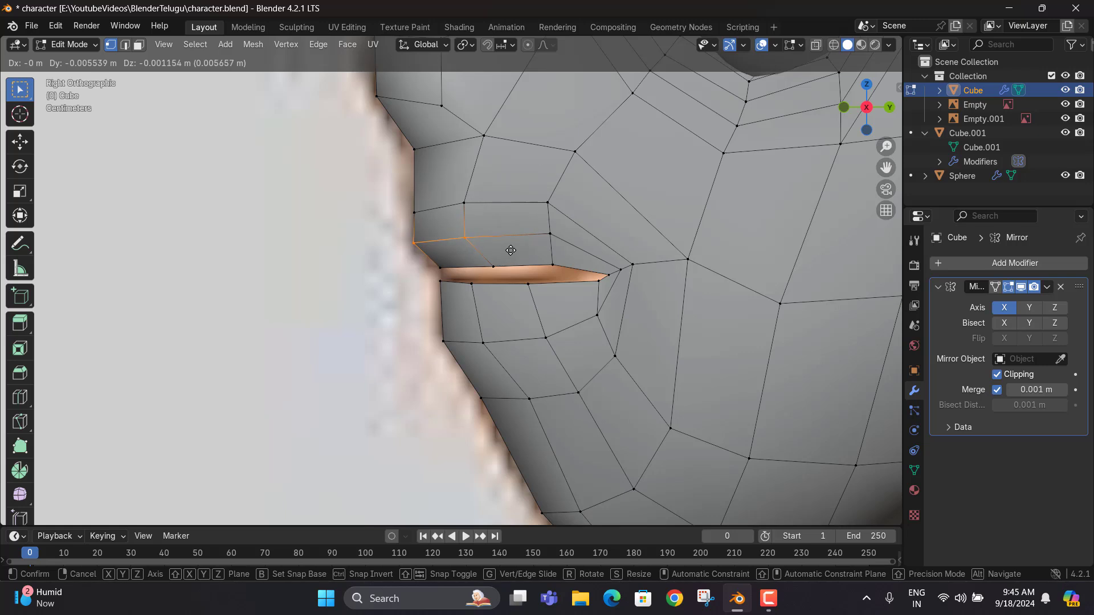
click(511, 250)
drag(477, 191, 407, 221)
key(g)
click(446, 216)
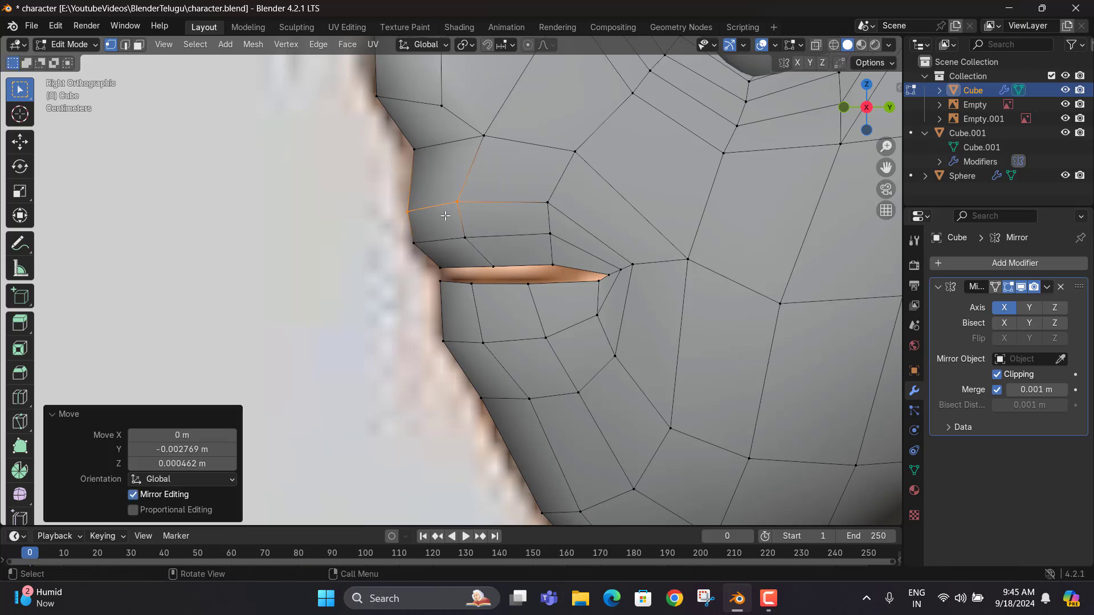
Move the two outer vertices above the upper lip by Y -0.0046 m, Z 0.0002 m
drag(567, 194, 532, 243)
key(g)
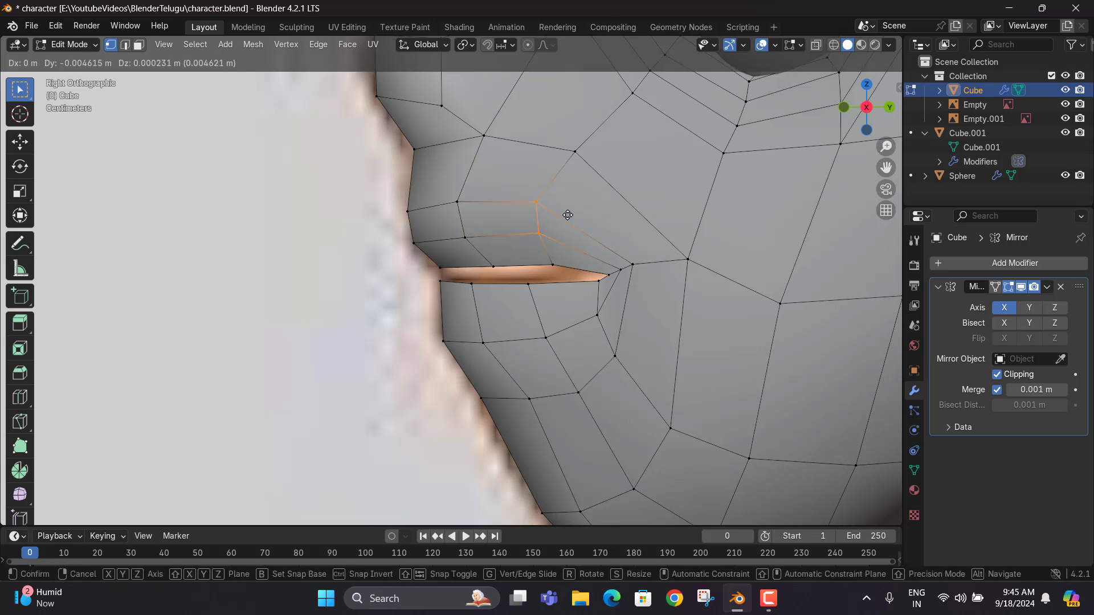
click(567, 215)
Add another centred loop cut around the mouth, right next to the lip edges
scroll(542, 300, up, 1)
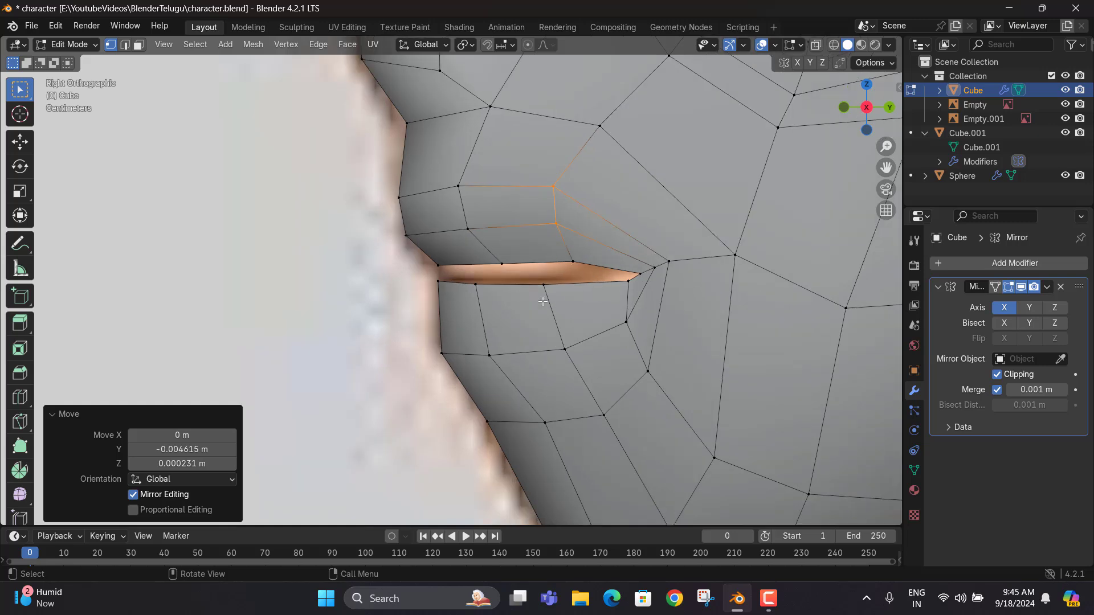
key(ctrl+r)
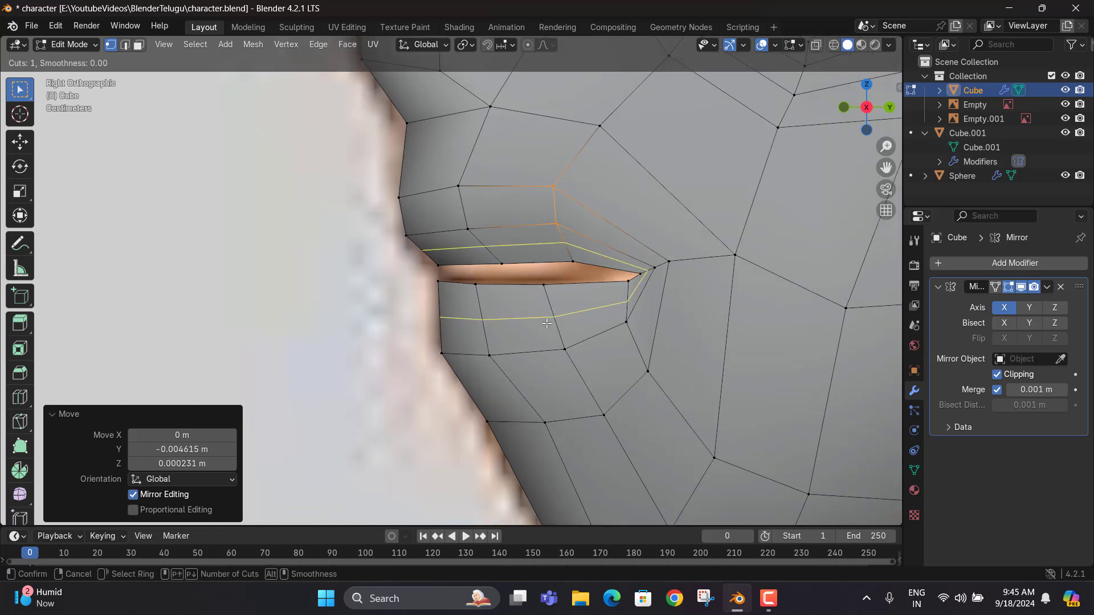
click(547, 323)
right_click(547, 322)
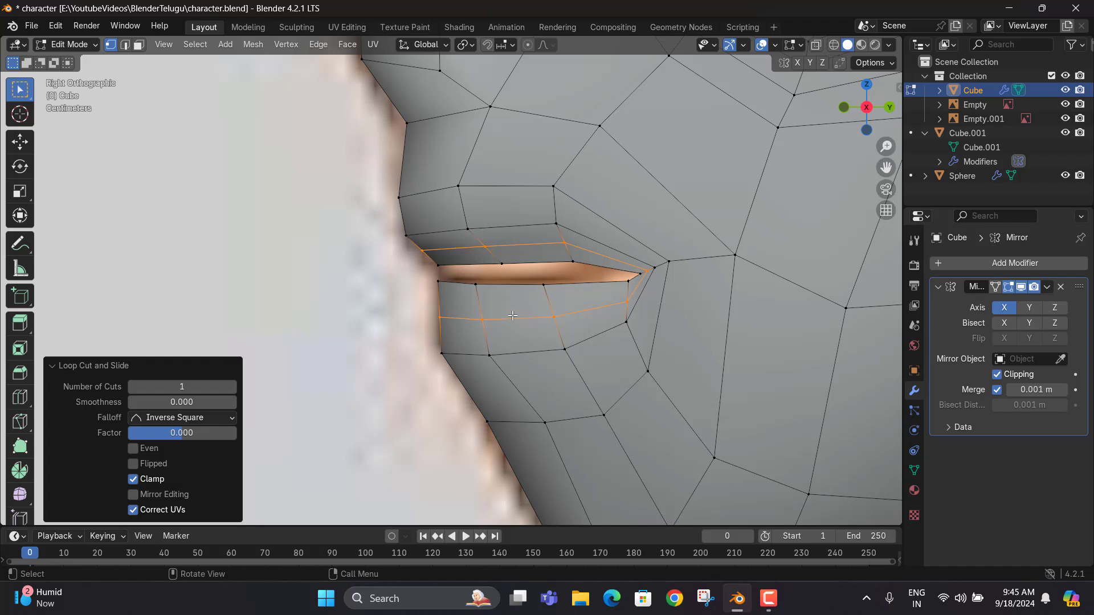
Push the new loop's lower-lip vertices forward to round the lip, moving the one near the mouth corner by Y -0.0021 m, Z -0.0004 m
click(482, 320)
key(g)
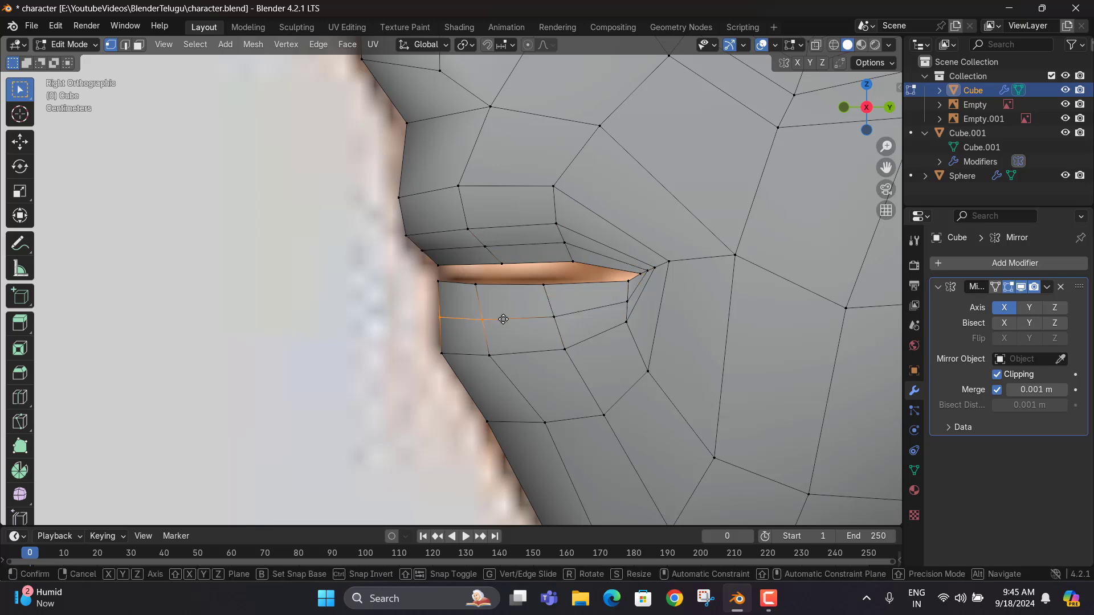
click(497, 319)
click(552, 316)
key(g)
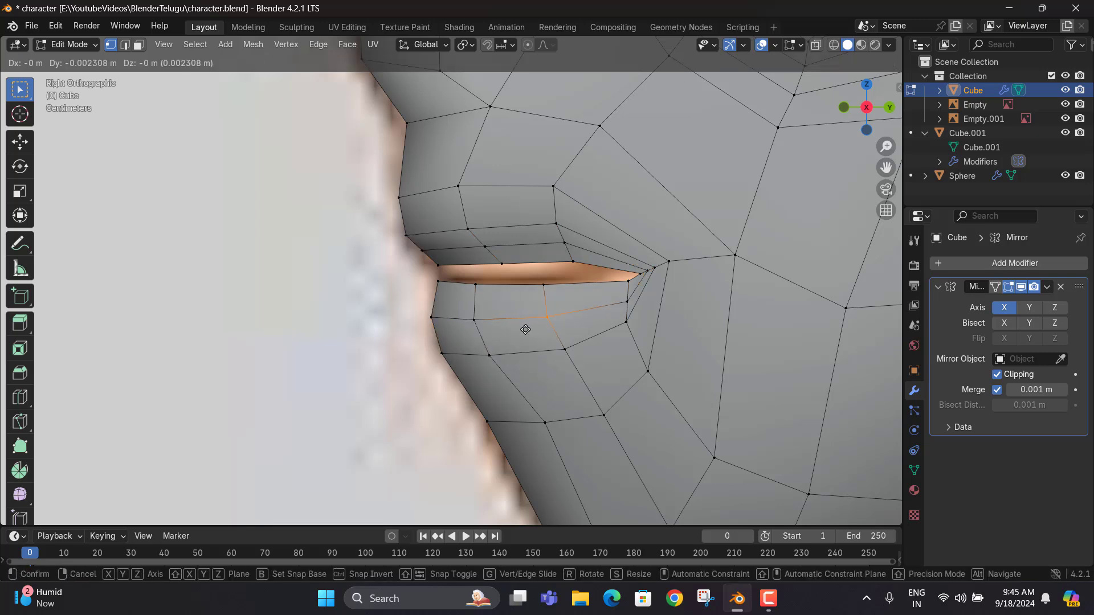
click(525, 327)
click(619, 308)
key(g)
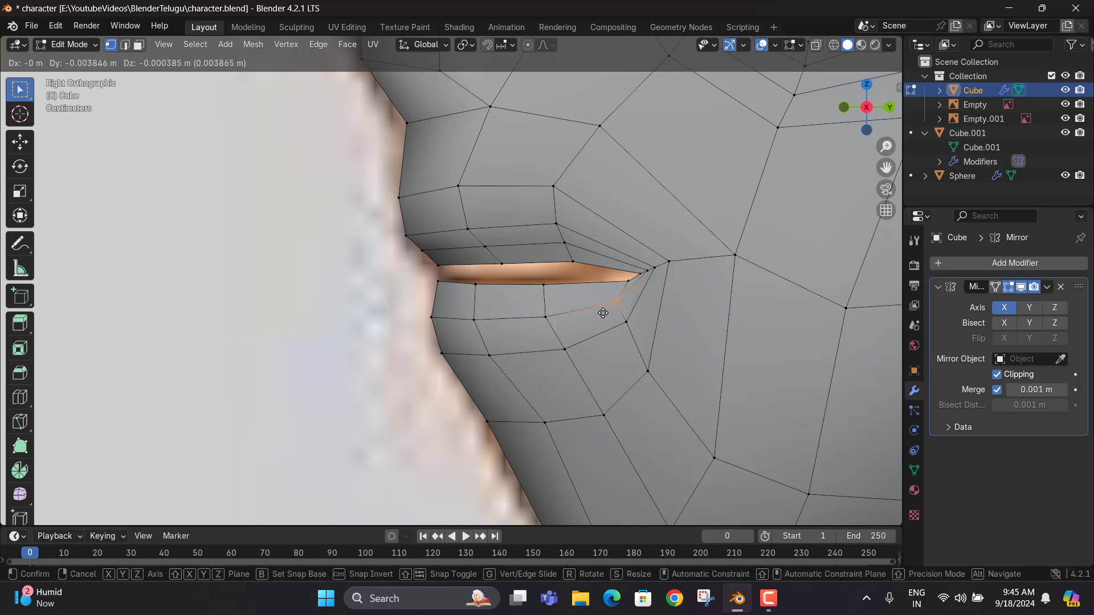
click(582, 293)
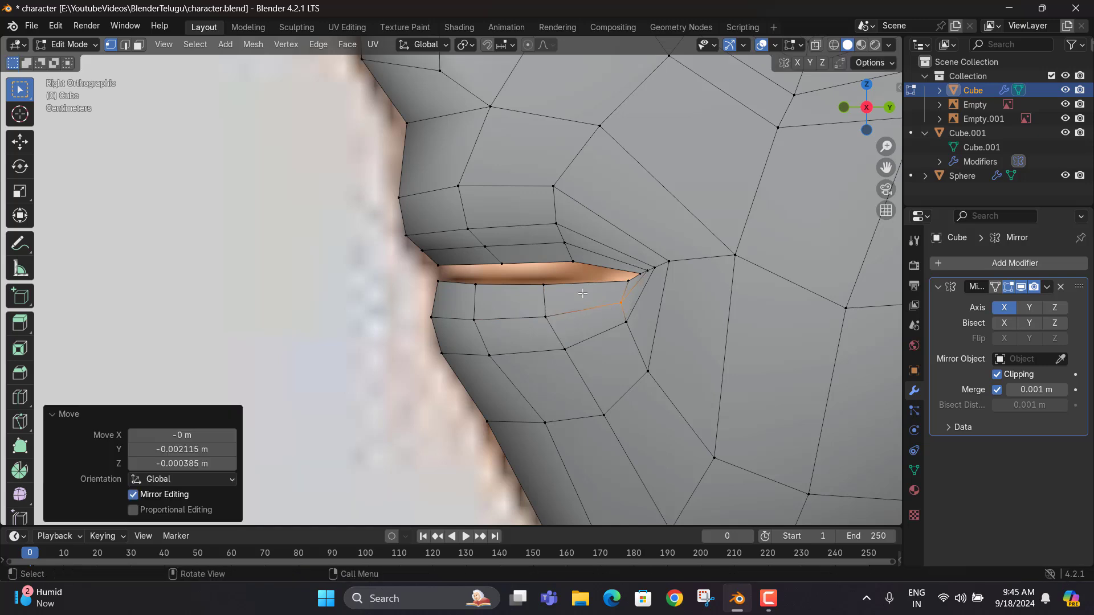
Move the new loop's front upper-lip vertices by Y -0.0031 m, Z -0.0006 m, and shift its outer vertex forward as well
click(421, 251)
key(g)
click(412, 256)
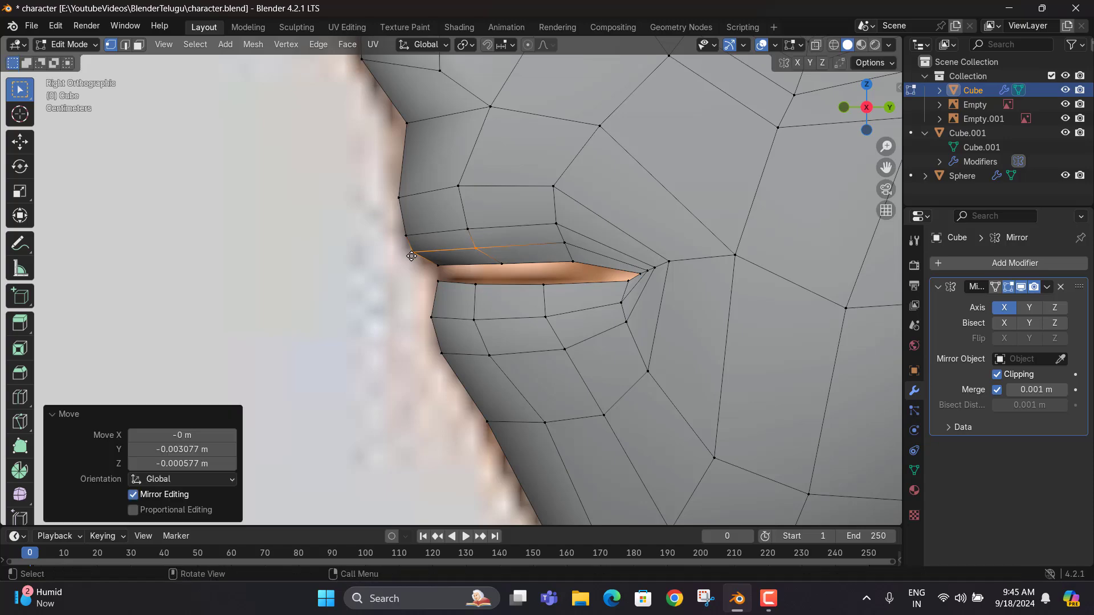
shift+click(561, 245)
key(g)
click(544, 249)
Examine the reshaped lips and mouth opening in Object Mode
middle_drag(445, 256, 572, 260)
key(Tab)
scroll(572, 259, down, 5)
mouse_move(476, 279)
middle_down()
mouse_move(491, 297)
mouse_move(354, 290)
mouse_move(576, 248)
mouse_move(458, 269)
middle_up()
scroll(518, 262, up, 8)
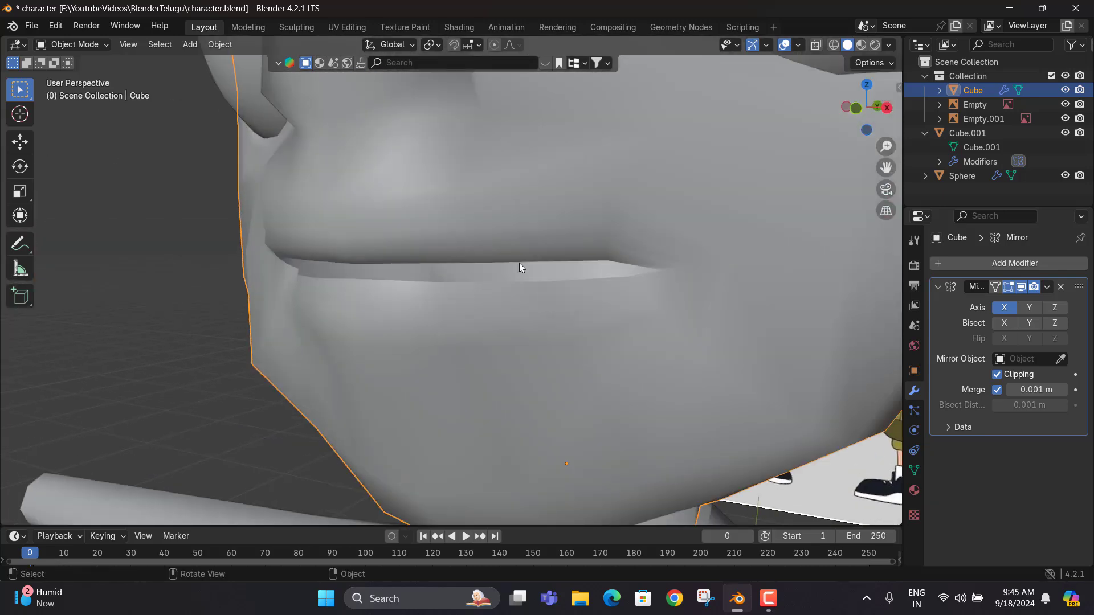
Select the mouth opening's boundary edge loop in Edit Mode and flatten it by scaling it to 0.097 along Z
key(Tab)
middle_drag(561, 243, 476, 289)
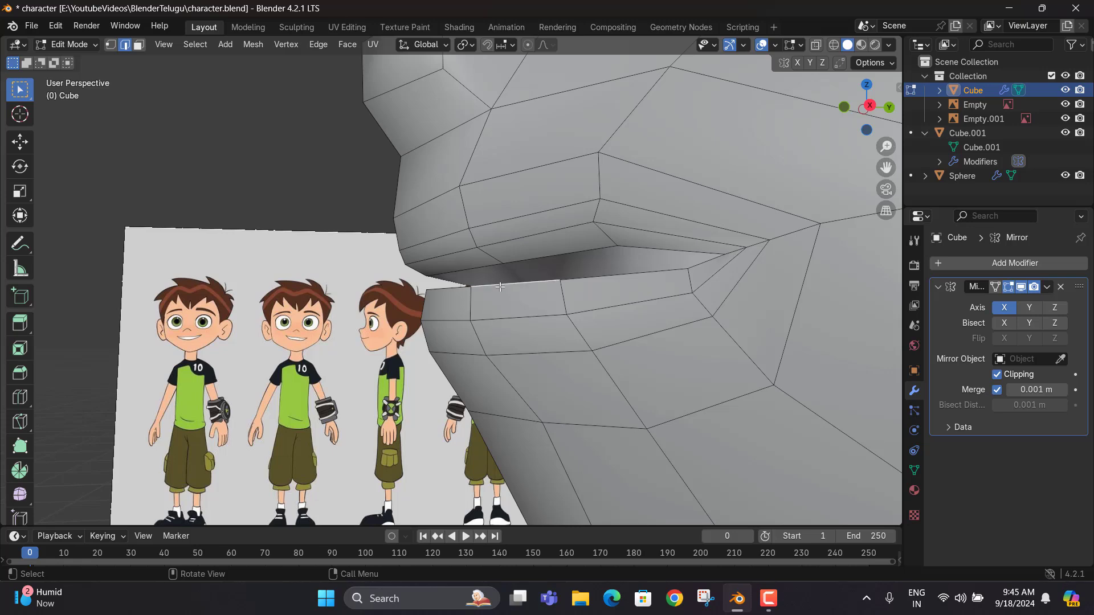
middle_drag(526, 258, 590, 287)
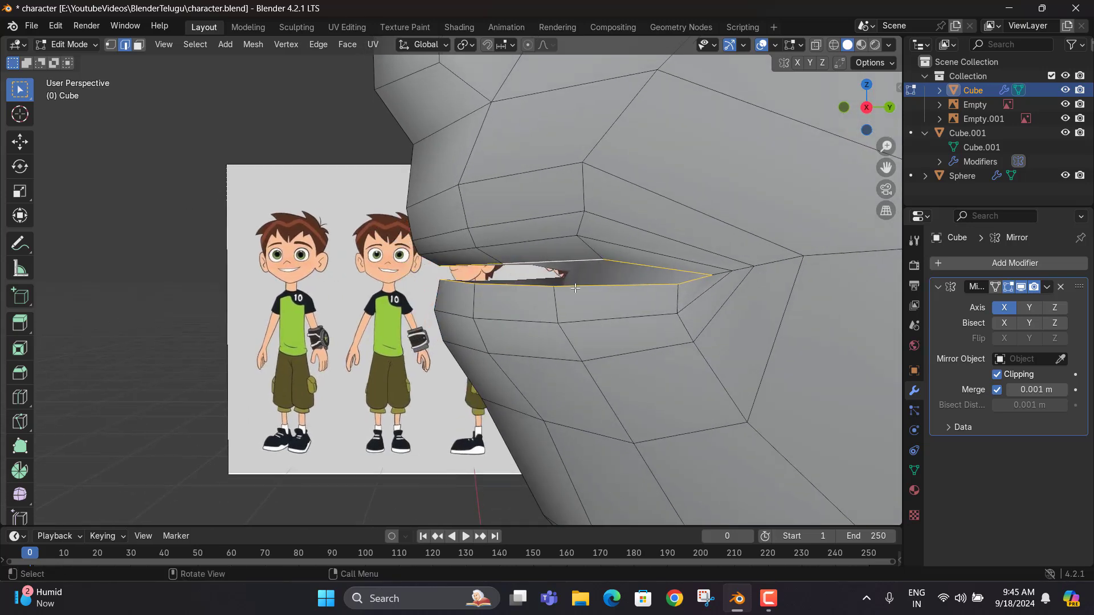
alt+click(590, 288)
key(s)
key(z)
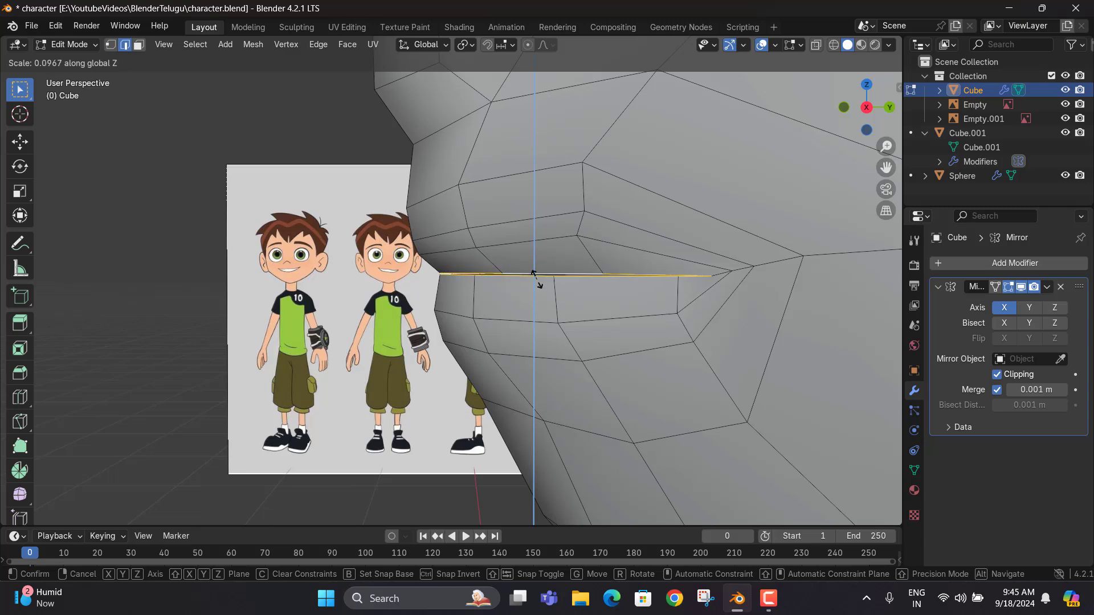
click(534, 273)
middle_drag(533, 274, 544, 289)
key(z)
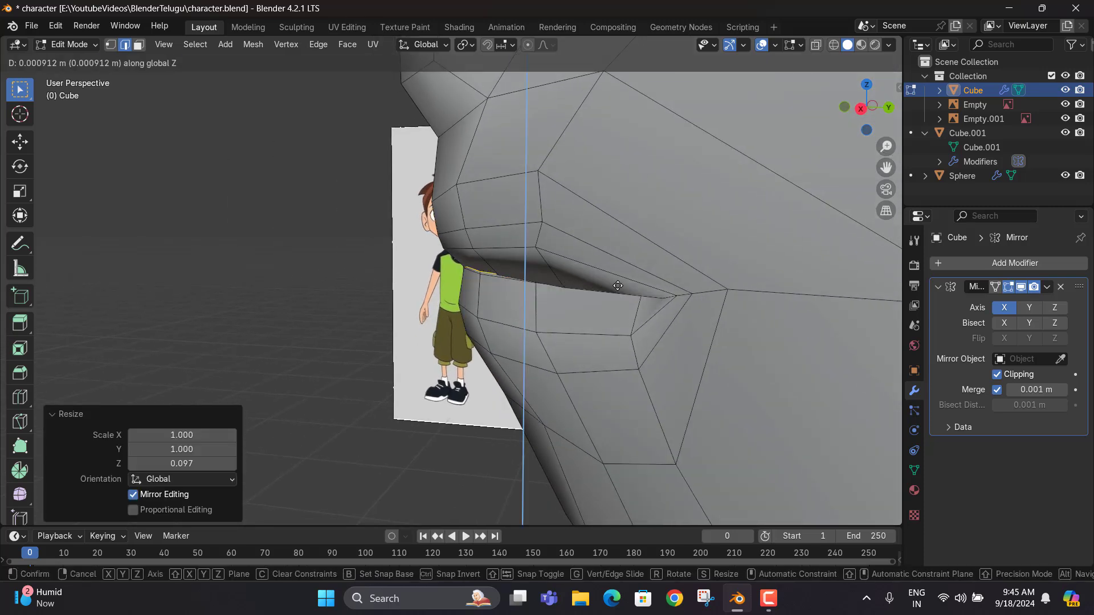
right_click(515, 289)
middle_drag(514, 289, 558, 296)
key(ctrl+z)
Fine-tune the gap between the lips by scaling the boundary loop along Z by 1.469, followed by 0.970
key(s)
key(z)
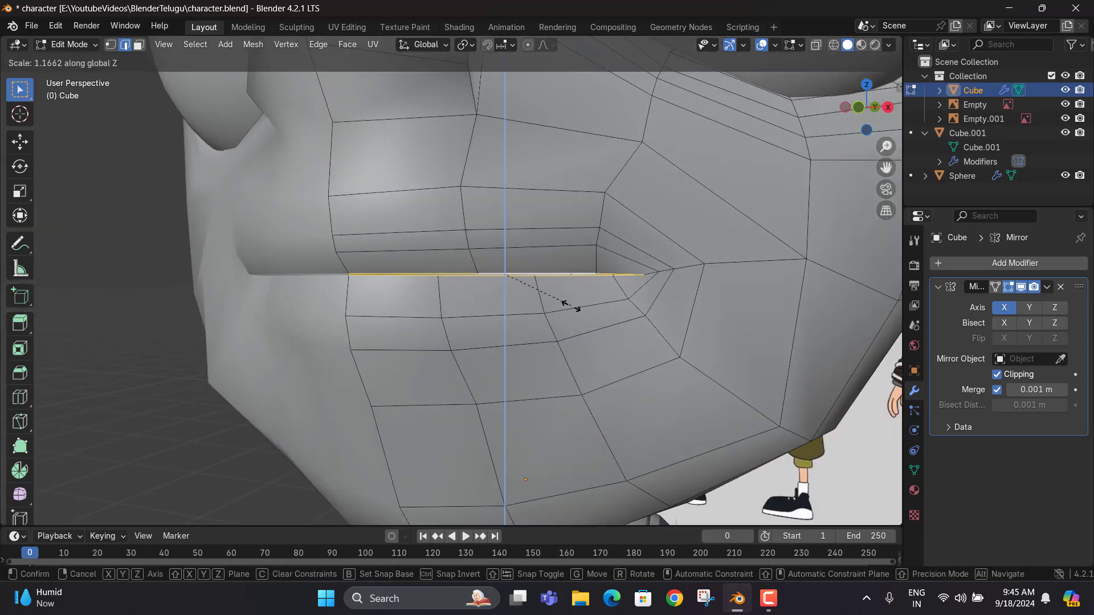
click(579, 329)
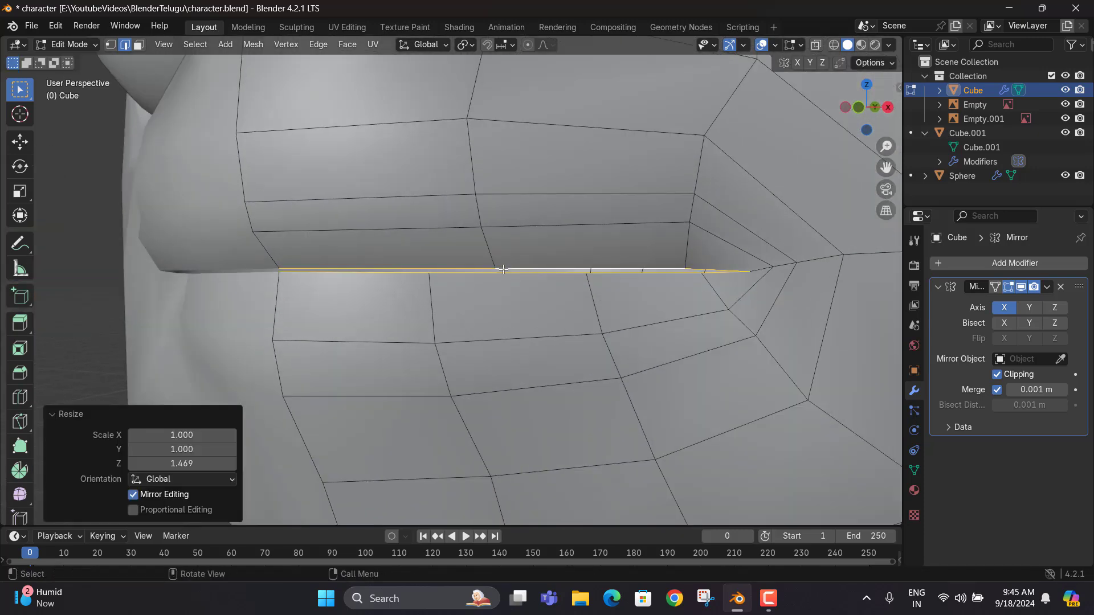
middle_drag(580, 328, 673, 322)
key(s)
key(z)
click(655, 300)
Extrude the mouth's boundary loop about 0.067 m inward along Y to form the inside of the mouth
key(g)
key(y)
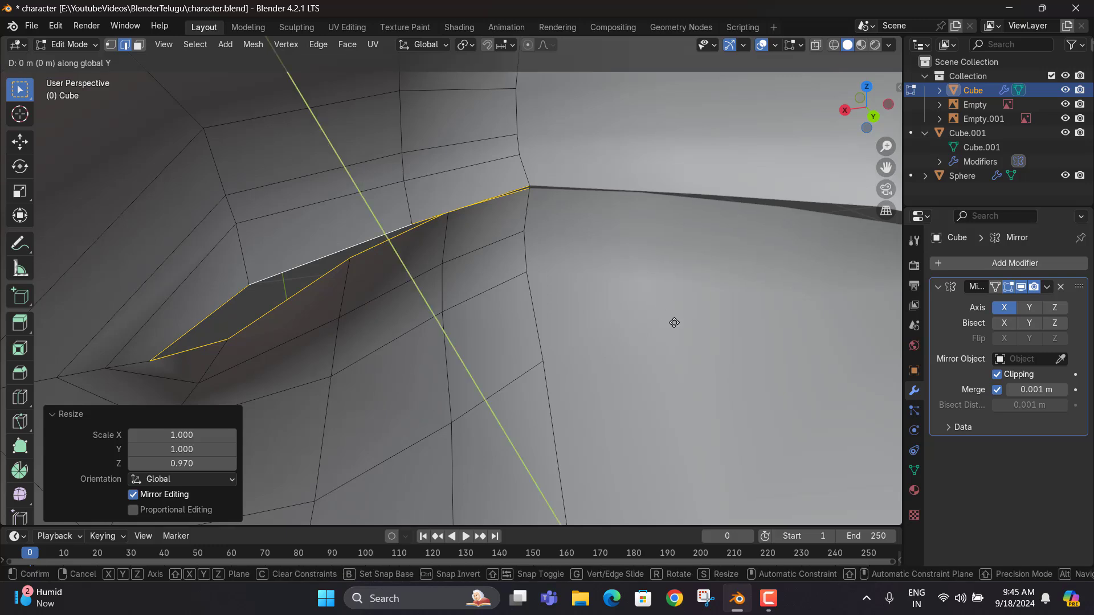
right_click(730, 351)
key(g)
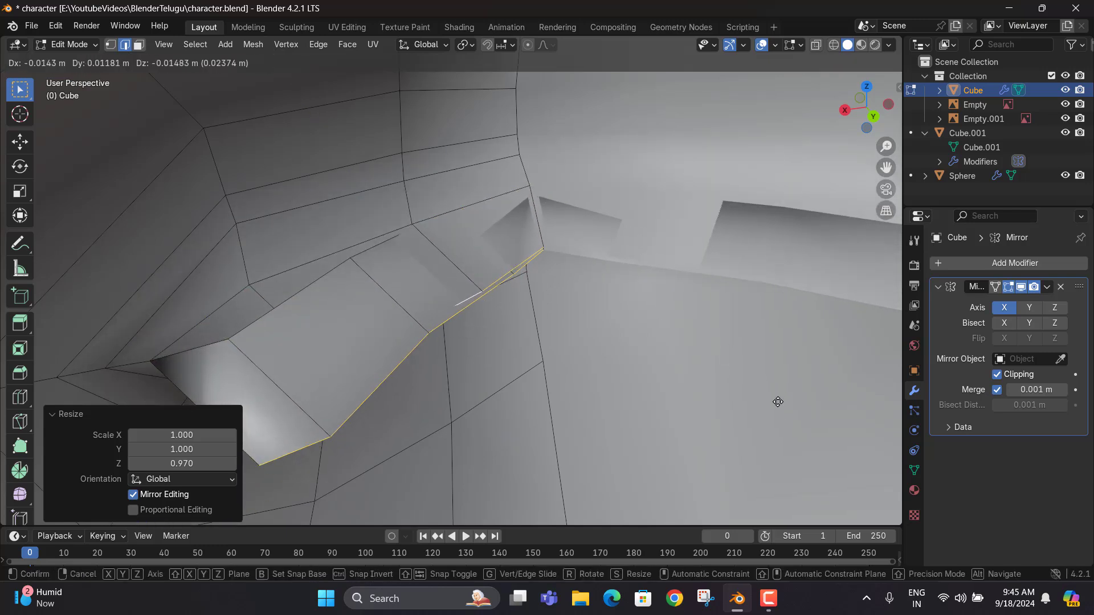
key(y)
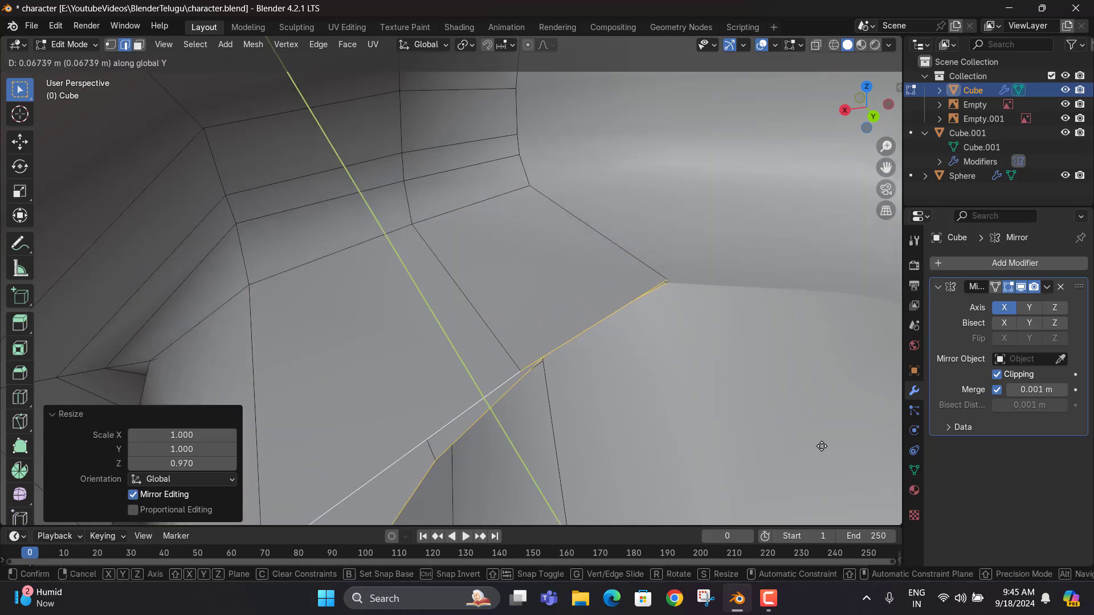
click(822, 446)
middle_drag(822, 446, 901, 256)
scroll(7, 256, down, 3)
scroll(399, 277, down, 6)
middle_drag(467, 287, 401, 251)
key(Tab)
scroll(524, 262, up, 3)
key(Tab)
Add a centred loop cut around the mouth, running above the upper lip and across the chin
scroll(402, 254, up, 1)
shift+middle_drag(371, 319, 488, 357)
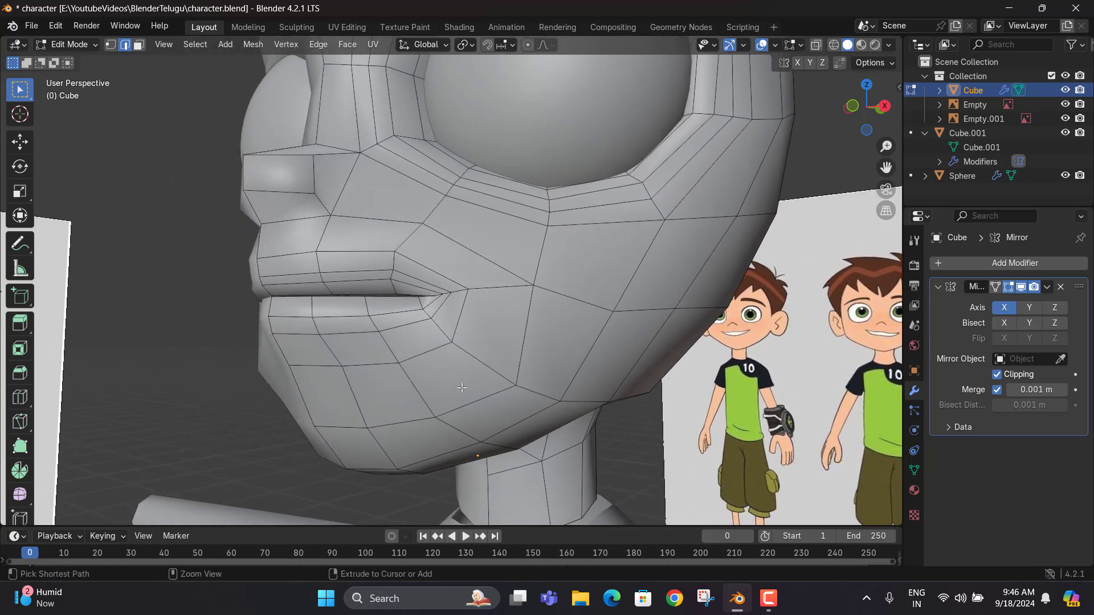
key(ctrl+r)
click(437, 391)
right_click(437, 391)
key(KP_3)
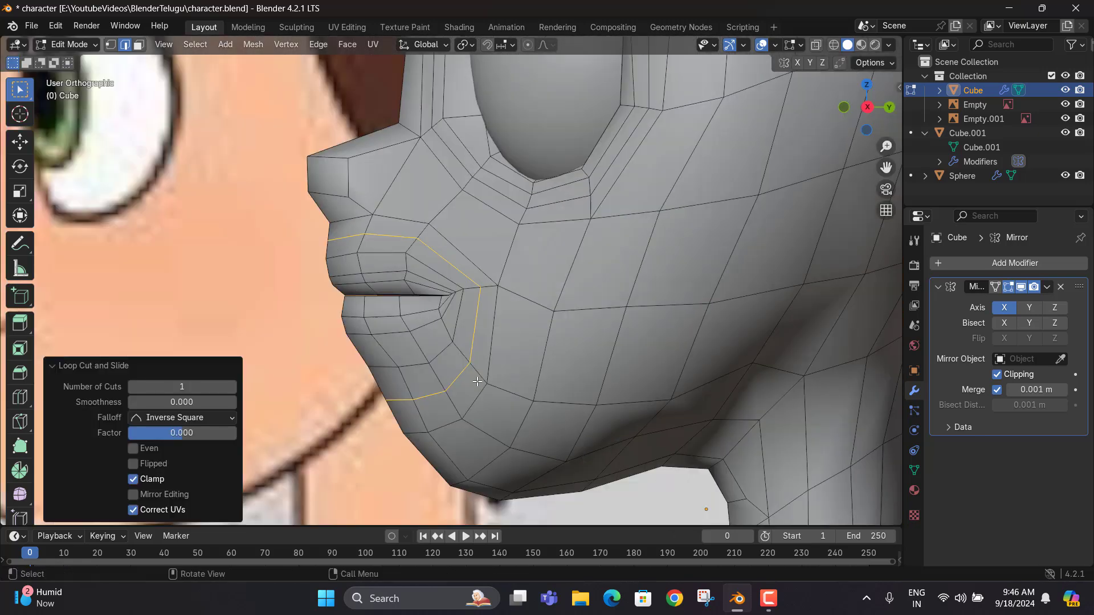
scroll(504, 309, up, 3)
middle_drag(504, 308, 527, 303)
Fit the new loop's chin vertices to the side profile and move its vertex below the mouth corner by Y -0.0030 m, Z 0.0003 m
key(1)
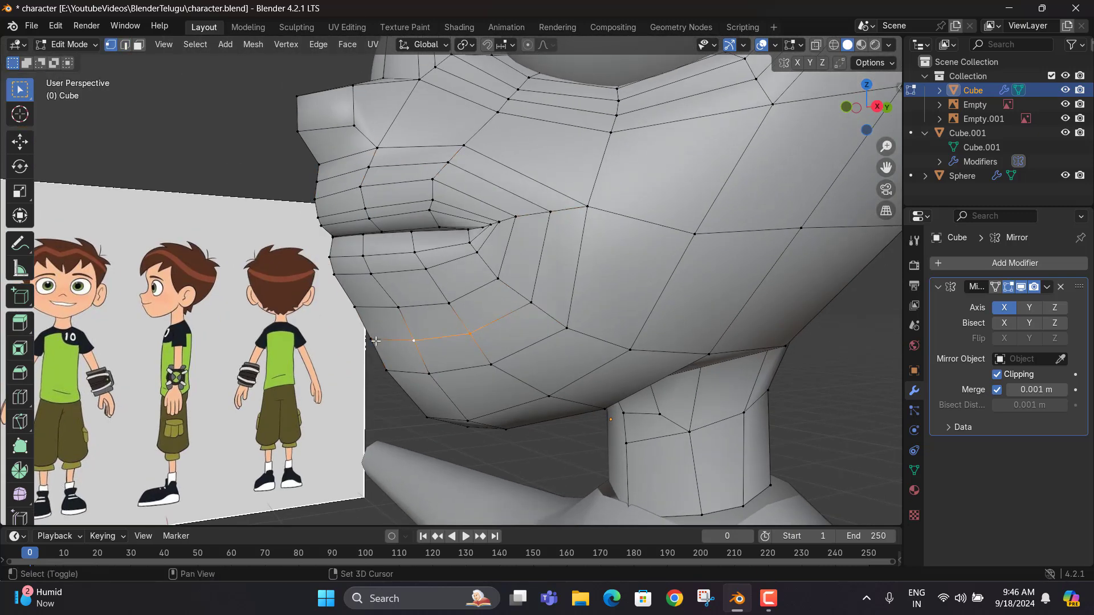
shift+click(373, 340)
middle_drag(376, 340, 368, 345)
key(KP_3)
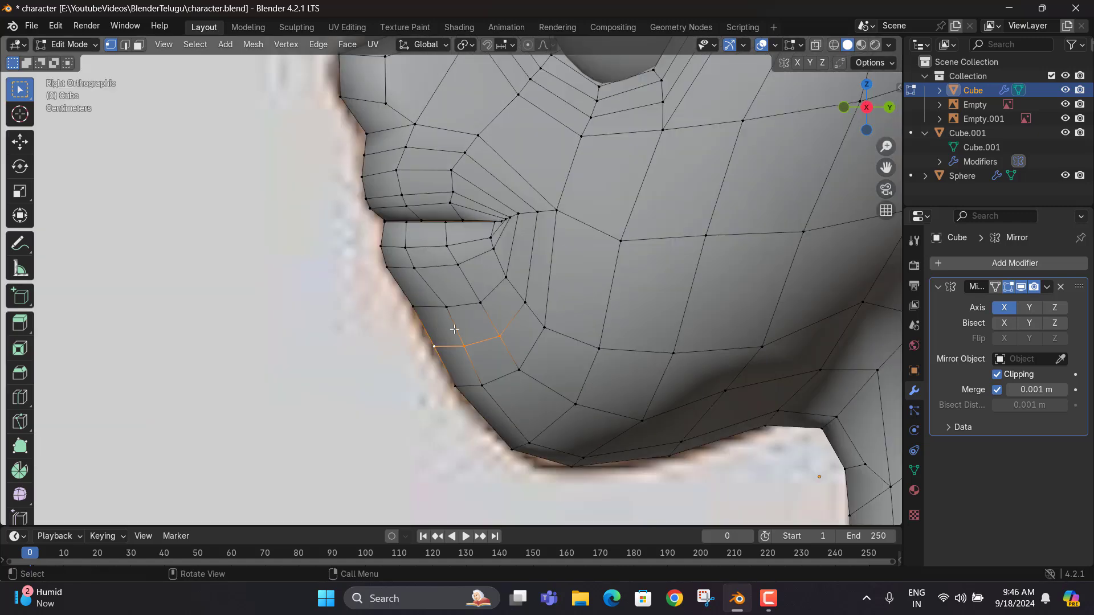
key(g)
click(498, 336)
click(525, 302)
key(g)
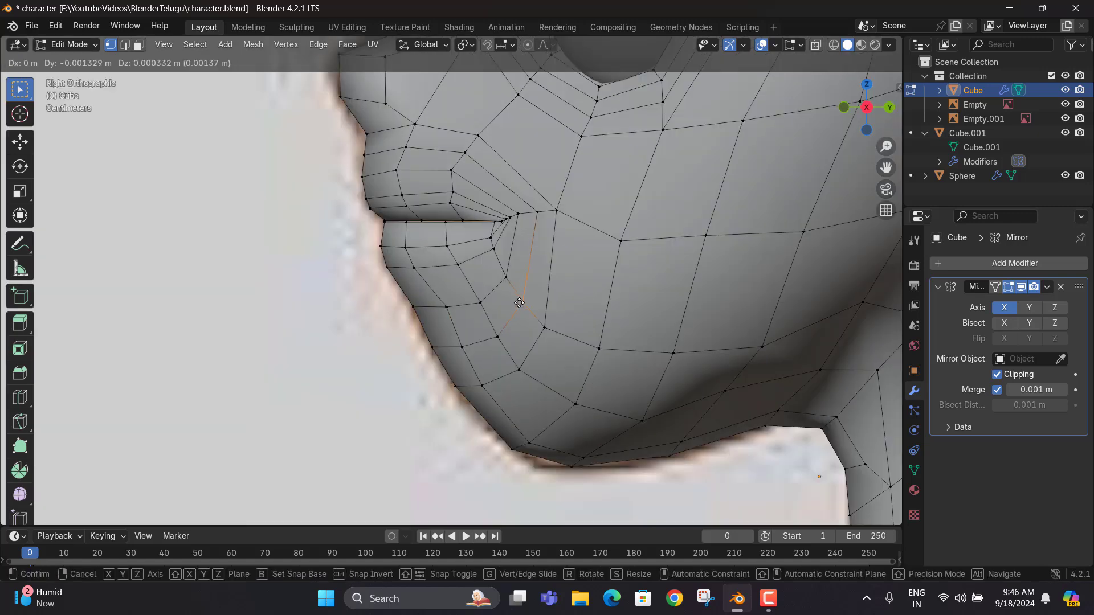
click(518, 303)
middle_drag(518, 302, 509, 240)
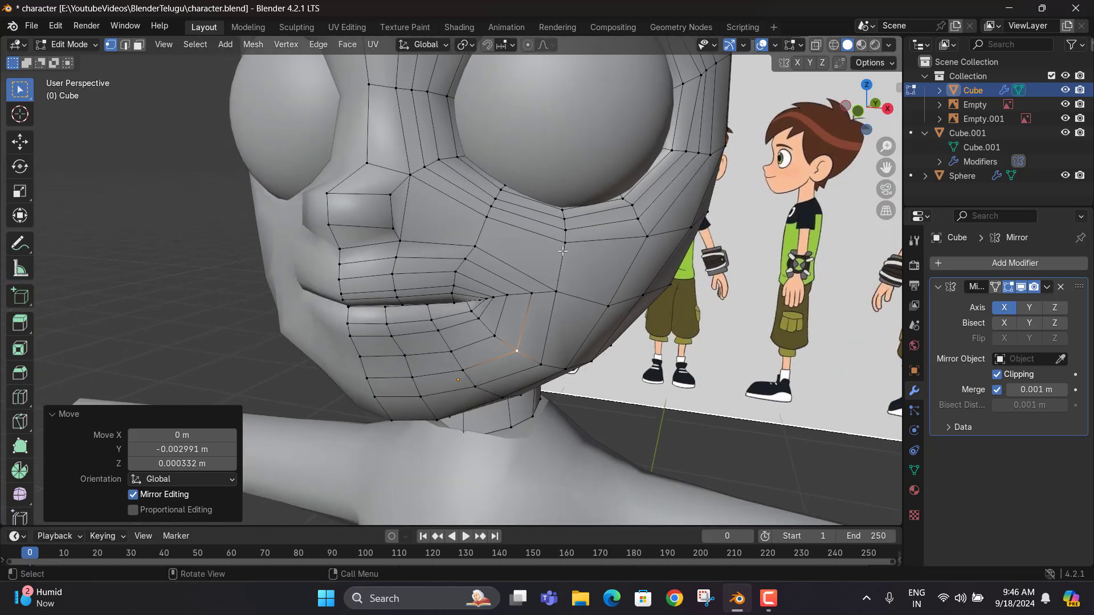
Examine the reshaped head from the front and the side in Object Mode
scroll(483, 290, down, 3)
middle_drag(483, 291, 422, 251)
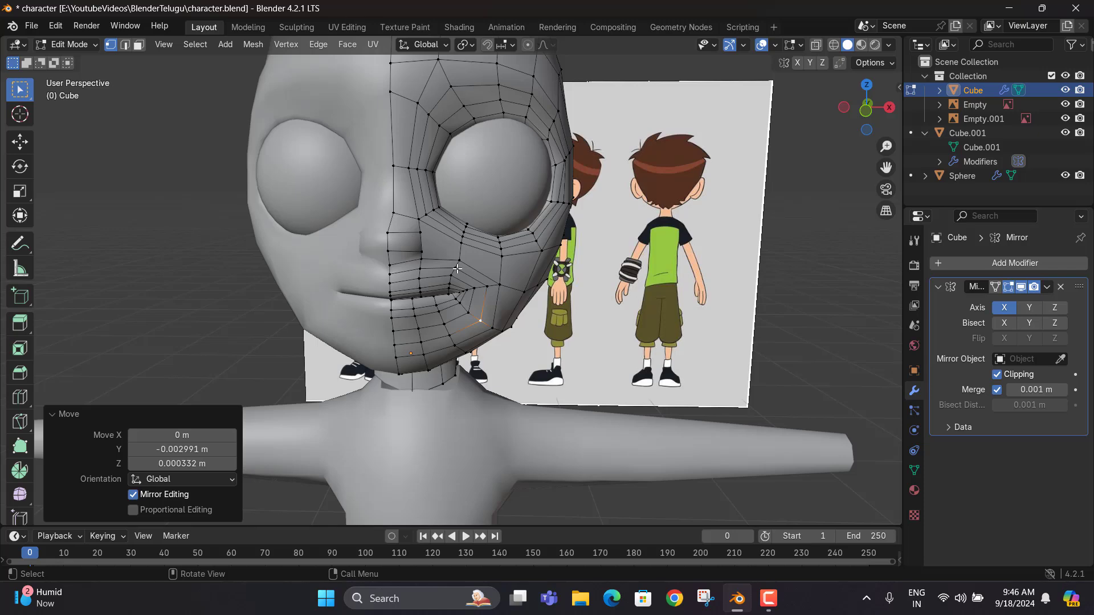
key(Tab)
scroll(623, 180, down, 6)
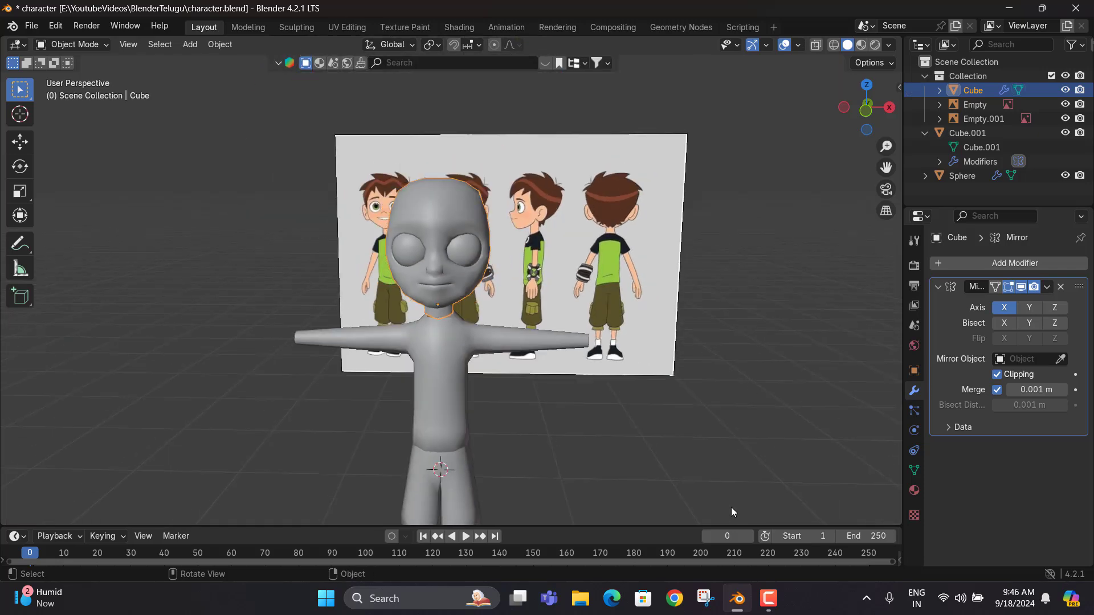
click(777, 605)
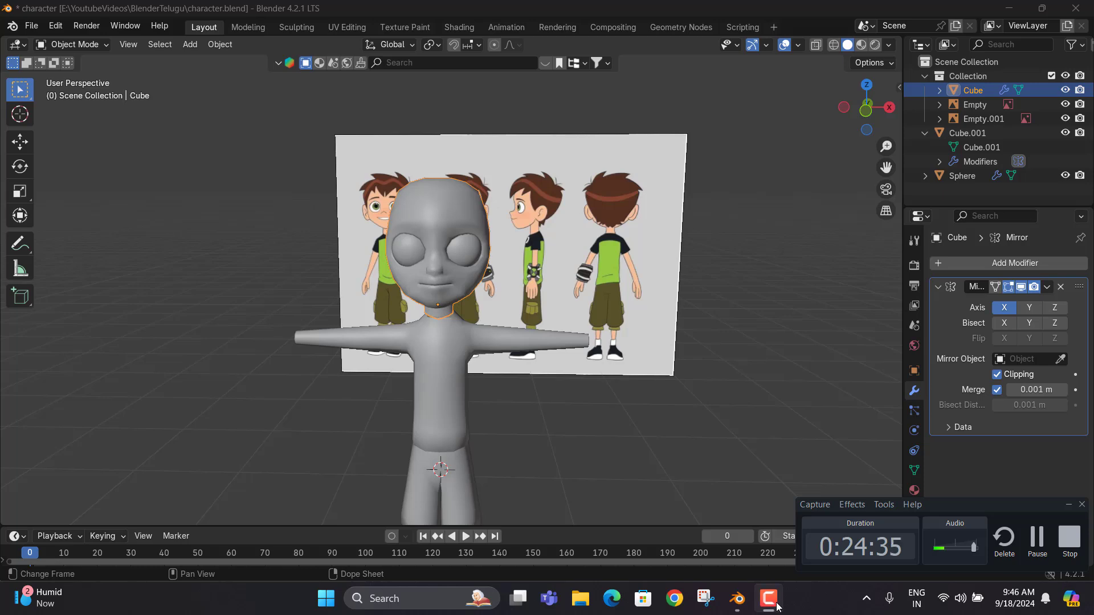
click(776, 605)
scroll(451, 237, up, 3)
middle_drag(446, 237, 364, 232)
scroll(545, 342, up, 4)
middle_drag(545, 342, 348, 311)
key(Tab)
scroll(526, 310, up, 3)
key(Tab)
scroll(517, 306, down, 5)
middle_drag(544, 286, 579, 305)
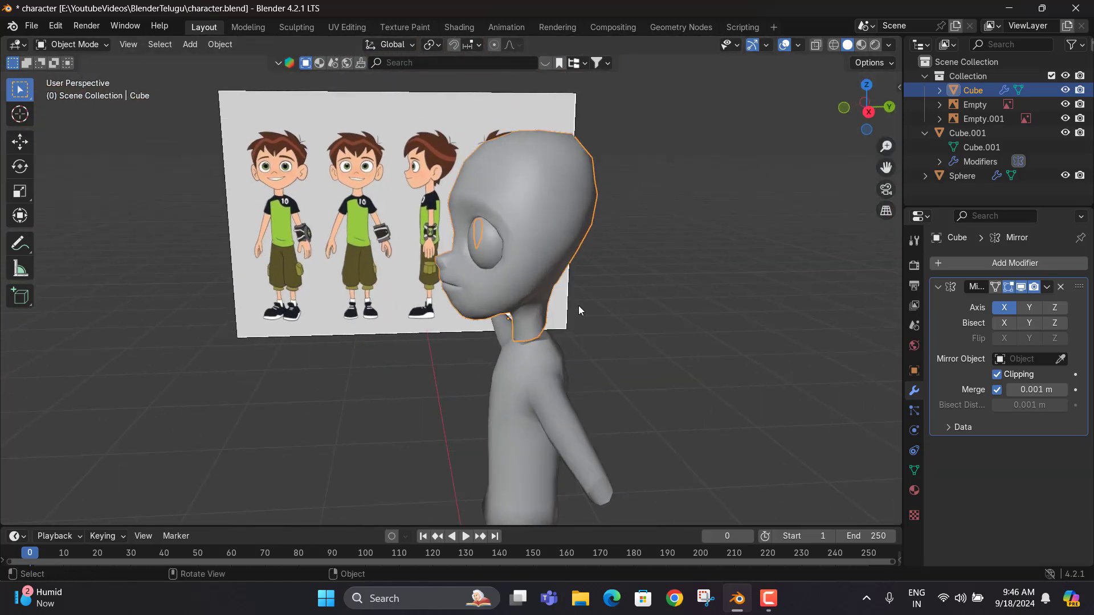
Inspect the head in the Sculpting workspace with the Draw brush chosen, and return to the Layout workspace
click(290, 28)
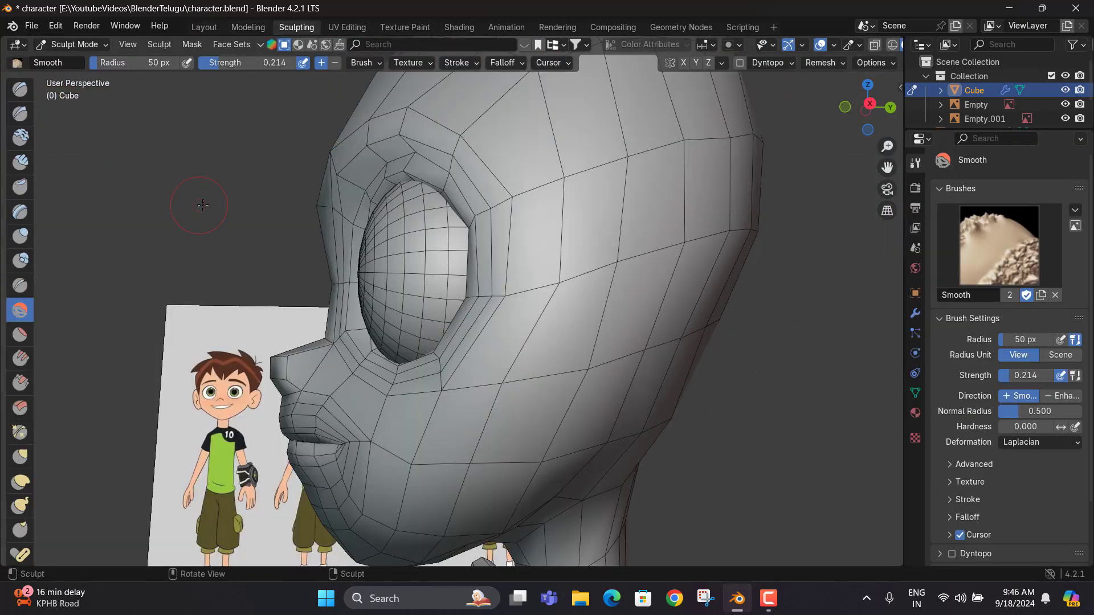
click(20, 89)
scroll(513, 317, down, 2)
middle_drag(512, 318, 419, 336)
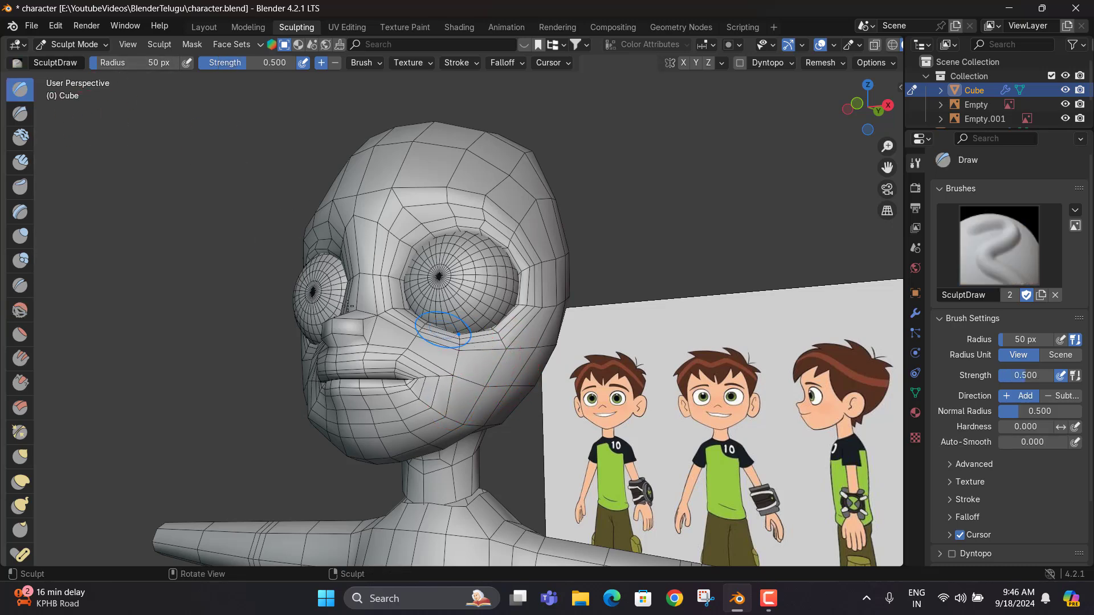
middle_drag(348, 306, 268, 318)
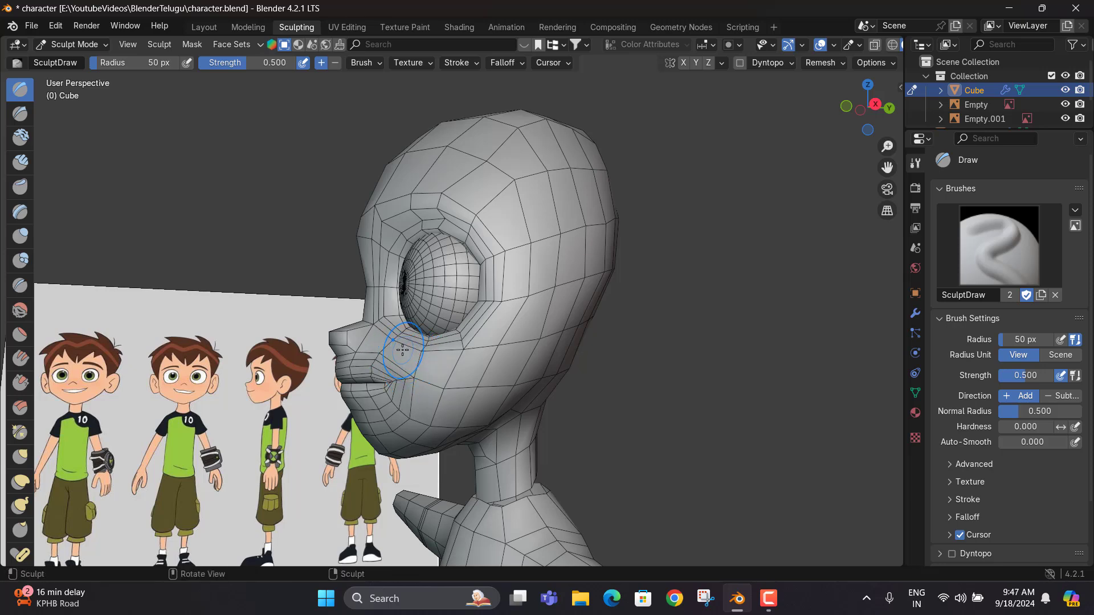
mouse_move(385, 346)
middle_down()
mouse_move(429, 377)
mouse_move(440, 352)
mouse_move(505, 301)
mouse_move(529, 360)
mouse_move(413, 348)
middle_up()
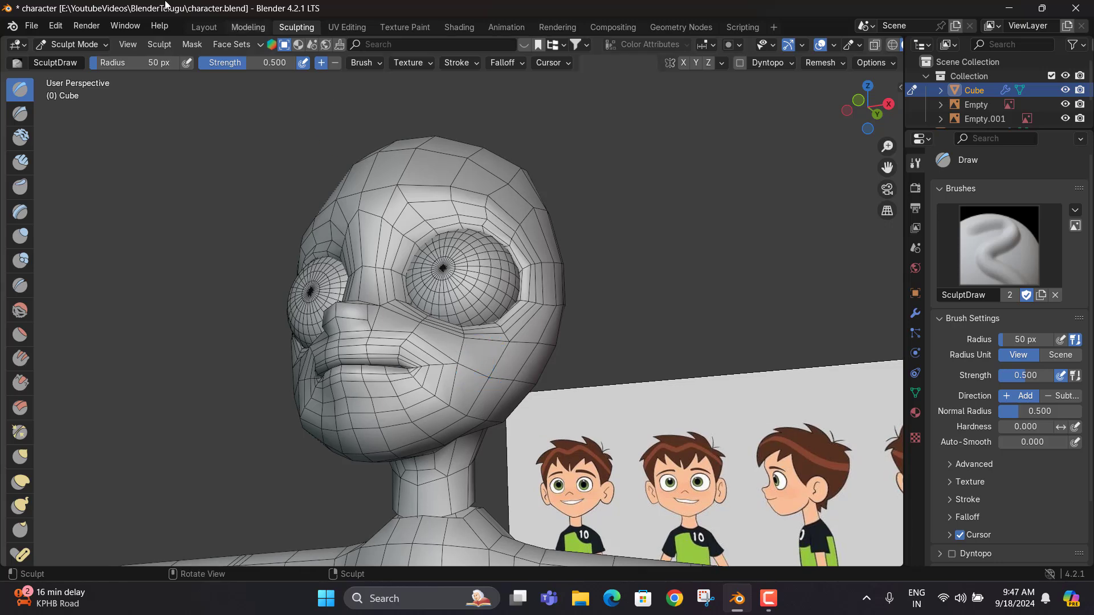
click(218, 26)
Move the cheek vertex beside the mouth corner by X 0.0125 m, Y 0.0096 m, Z 0.0023 m
middle_drag(465, 254, 604, 235)
scroll(604, 235, up, 5)
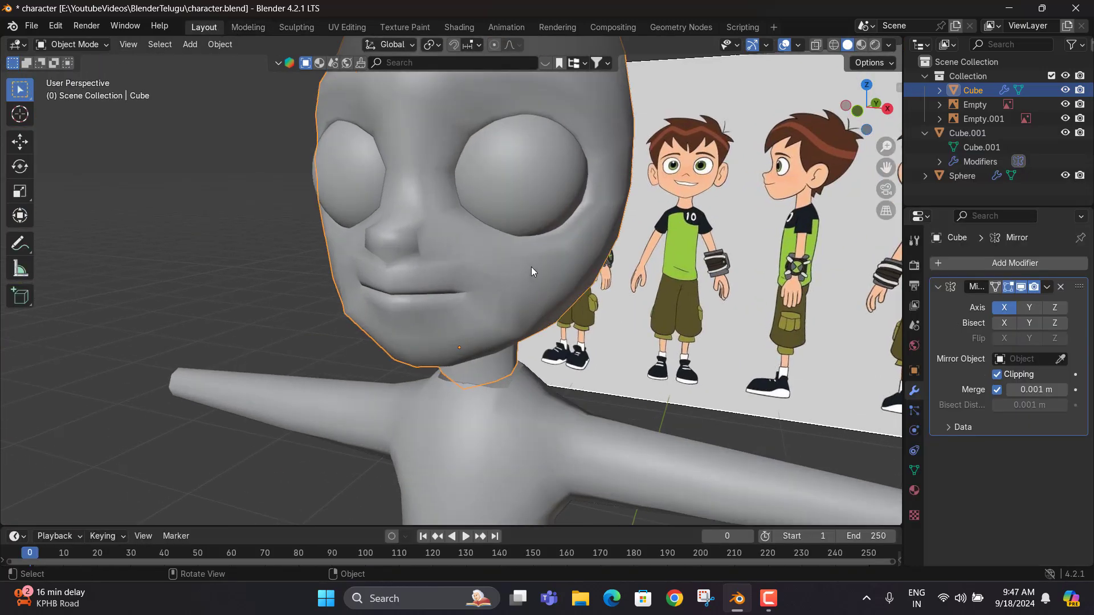
middle_drag(531, 271, 578, 304)
key(Tab)
key(Tab)
key(Tab)
key(g)
click(593, 296)
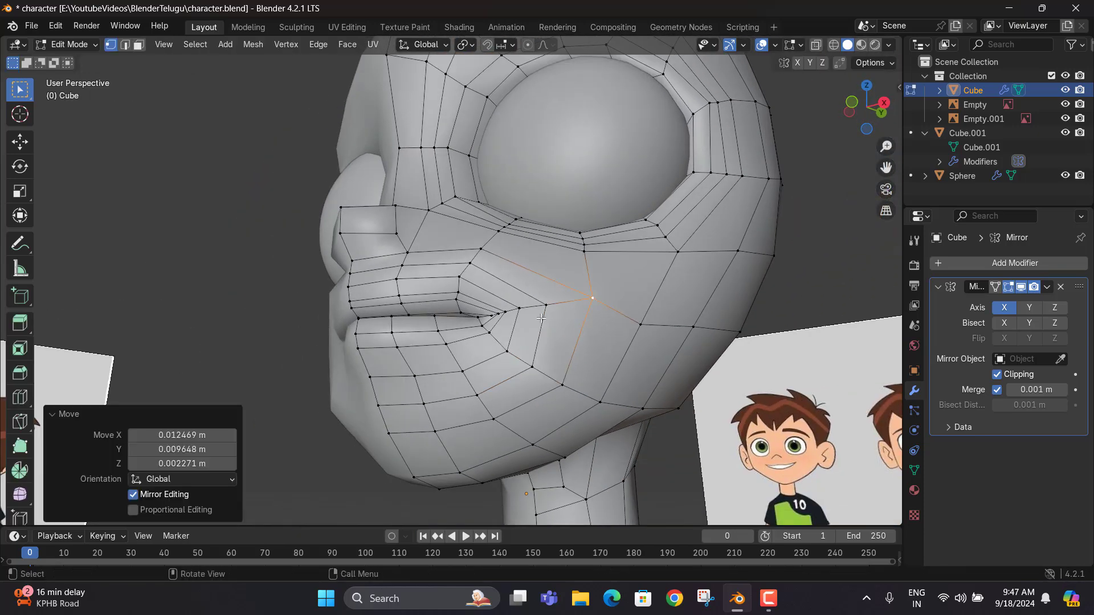
Shift the adjacent vertex nearer the mouth corner by X 0.0042 m, Y 0.0032 m, Z 0.0009 m and readjust the cheek area
click(546, 304)
key(g)
click(584, 298)
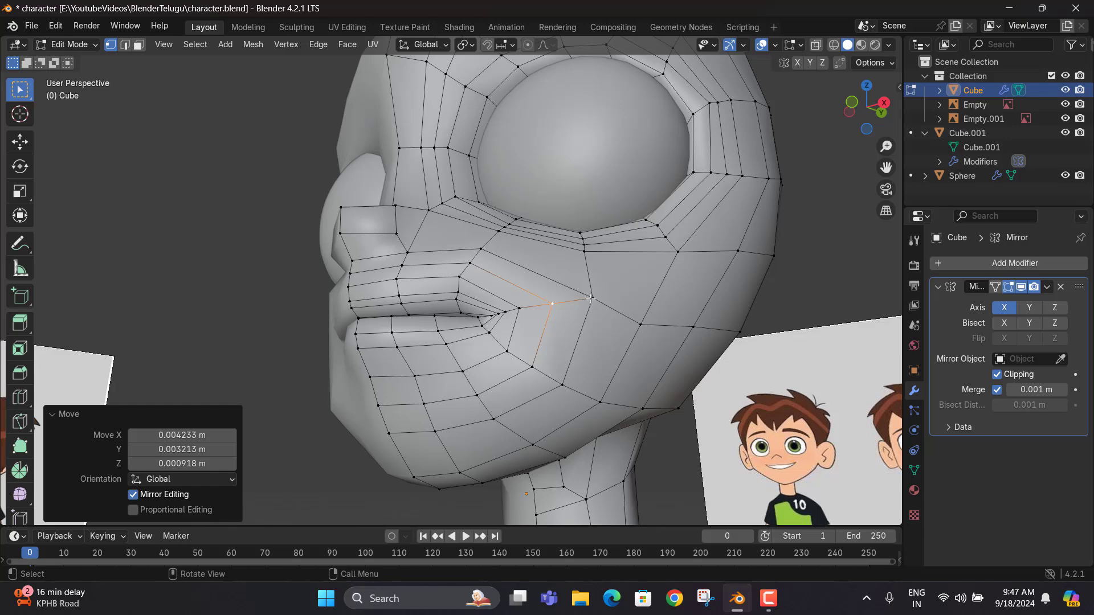
key(g)
click(586, 299)
Examine the cheek and mouth shading from the front and side in Object Mode
middle_drag(587, 299, 652, 318)
key(Tab)
scroll(463, 297, down, 5)
middle_drag(464, 298, 414, 290)
scroll(442, 288, up, 3)
scroll(476, 275, up, 3)
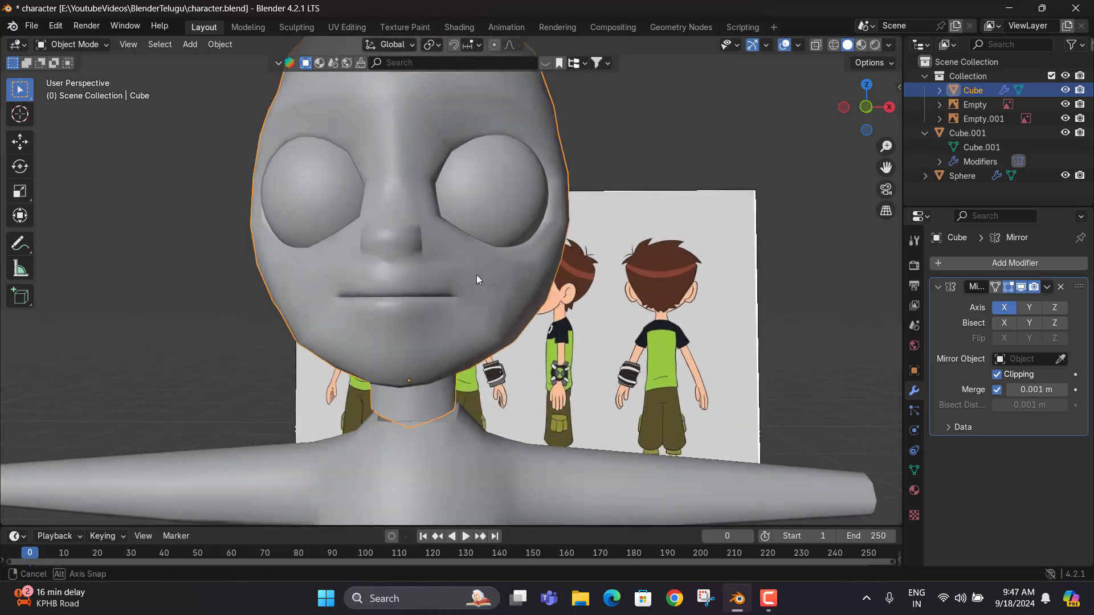
middle_drag(477, 275, 353, 248)
Enable the wireframe overlay for the viewport and reselect the head mesh
click(798, 45)
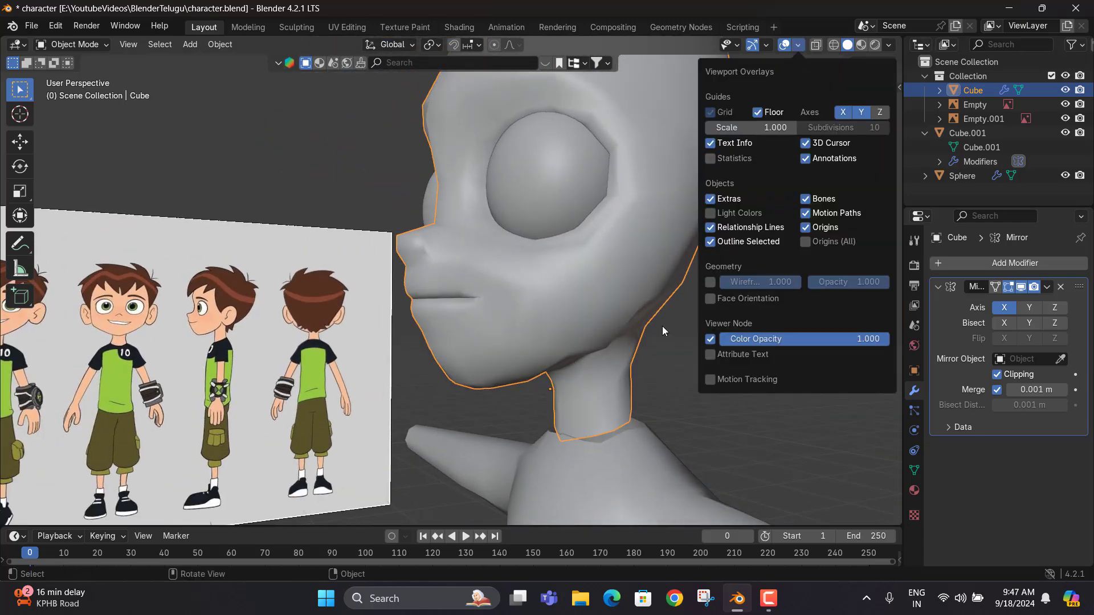
click(710, 281)
mouse_move(598, 268)
middle_down()
mouse_move(699, 323)
mouse_move(594, 311)
mouse_move(620, 297)
mouse_move(593, 283)
middle_up()
click(593, 311)
middle_drag(480, 265, 464, 309)
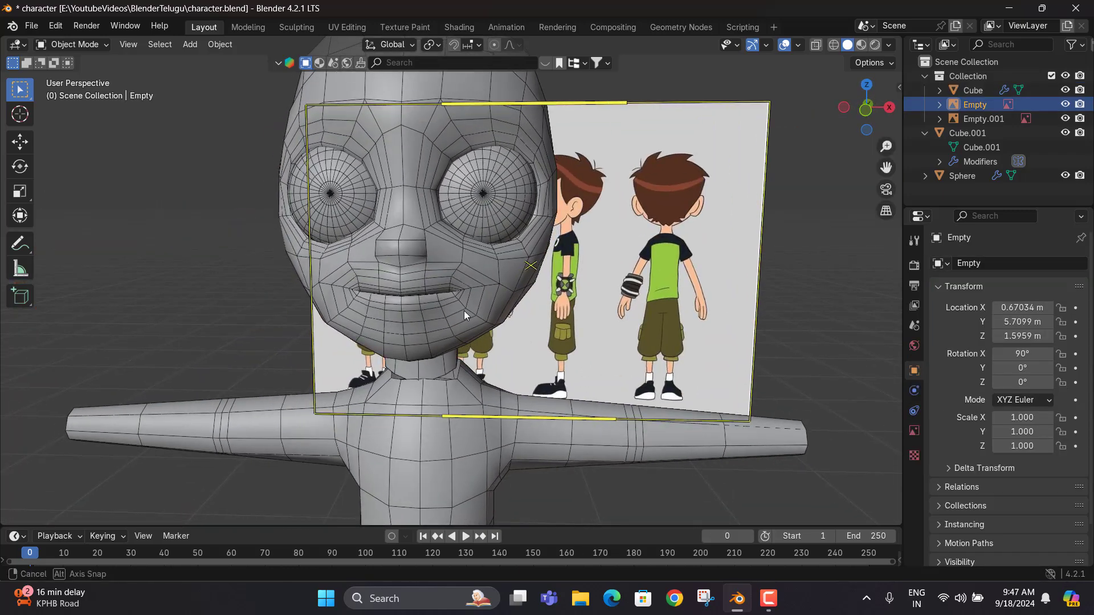
scroll(469, 267, up, 3)
click(469, 272)
middle_drag(460, 265, 517, 265)
Move two vertices on the side of the forehead outward, shifting the lower one by X 0.0136 m, Y -0.0147 m, Z 0.0062 m
key(Tab)
scroll(516, 265, up, 5)
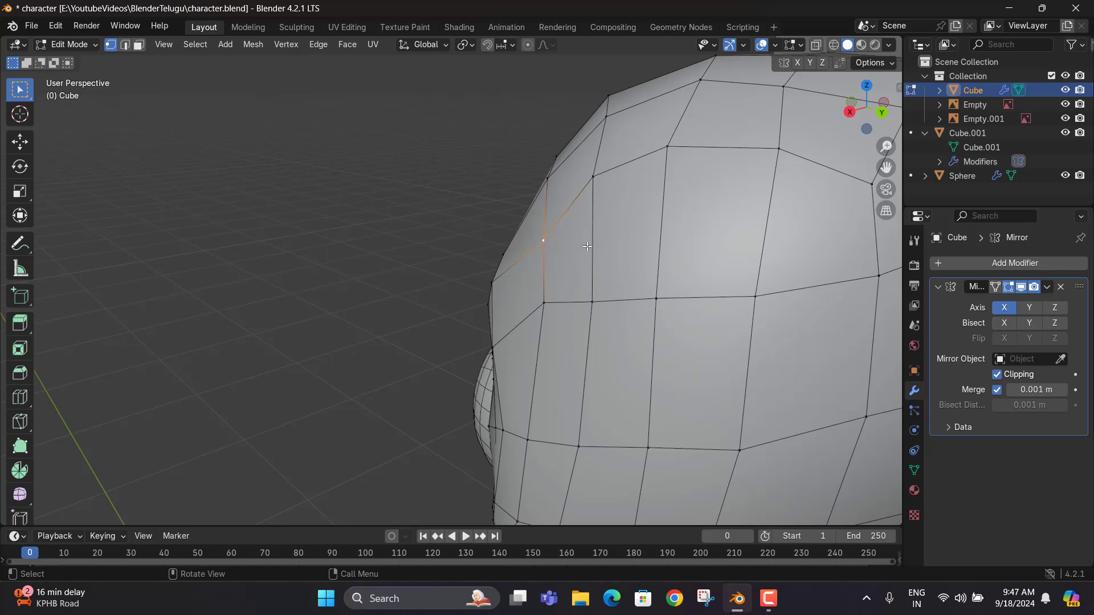
key(g)
click(571, 242)
click(540, 300)
key(g)
click(517, 292)
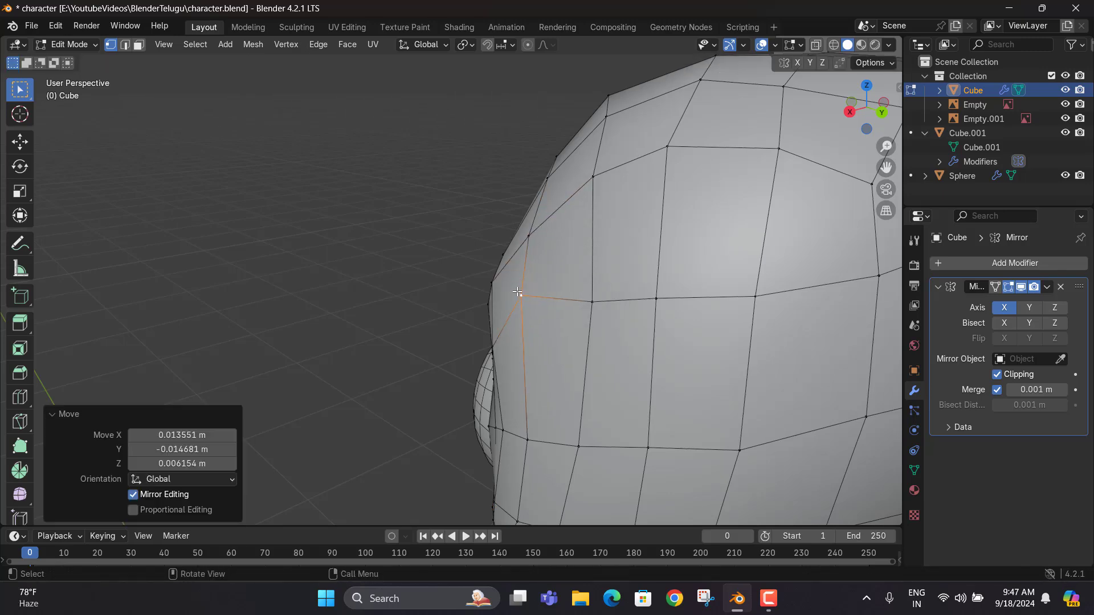
Move the upper forehead vertex by X 0.0073 m, Y -0.0136 m, Z 0.0038 m to round the skull
middle_drag(517, 291, 544, 285)
click(592, 155)
key(g)
click(575, 155)
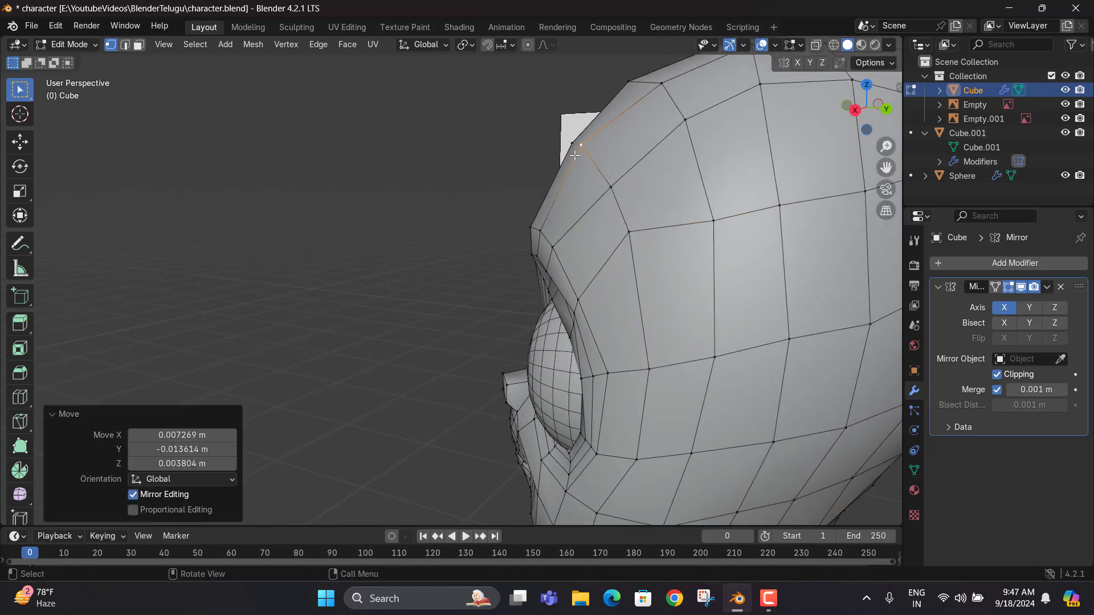
middle_drag(574, 156, 633, 246)
shift+middle_drag(630, 293, 607, 279)
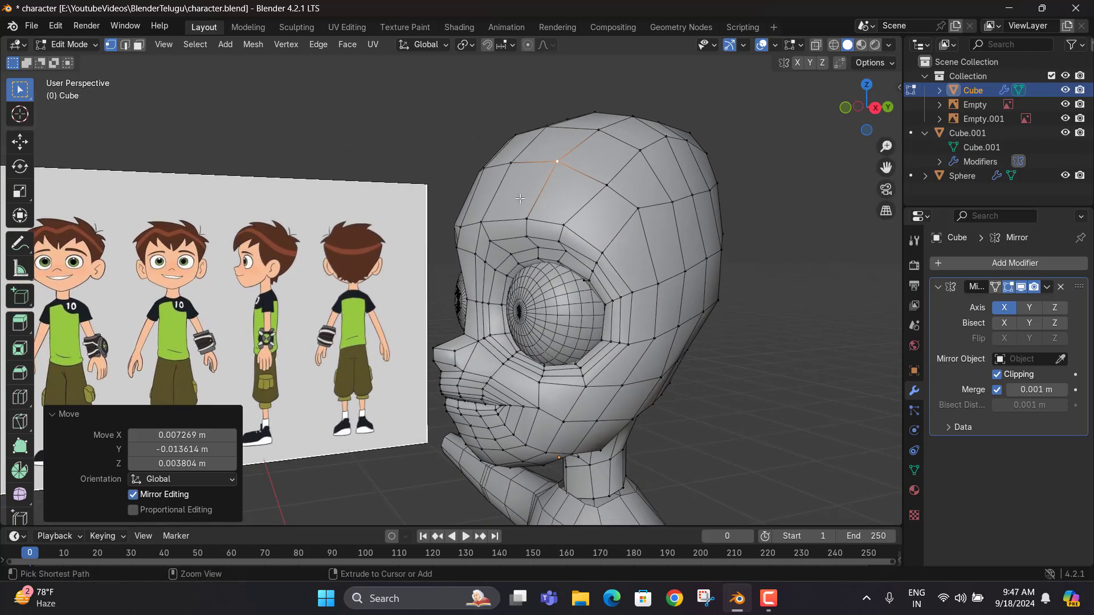
click(575, 198)
middle_drag(574, 198, 466, 312)
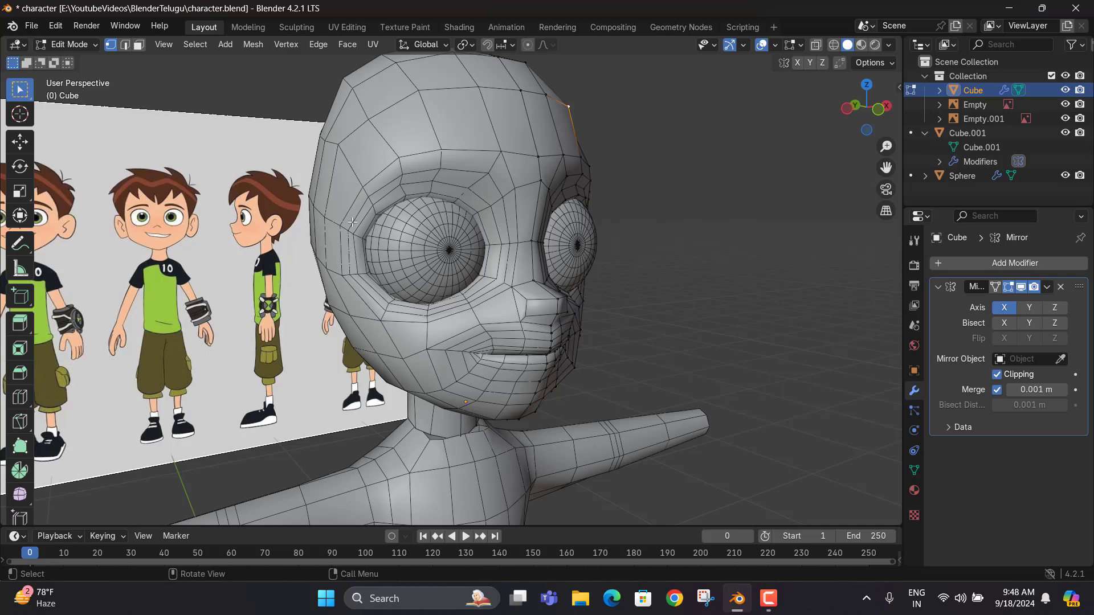
middle_drag(493, 149, 557, 157)
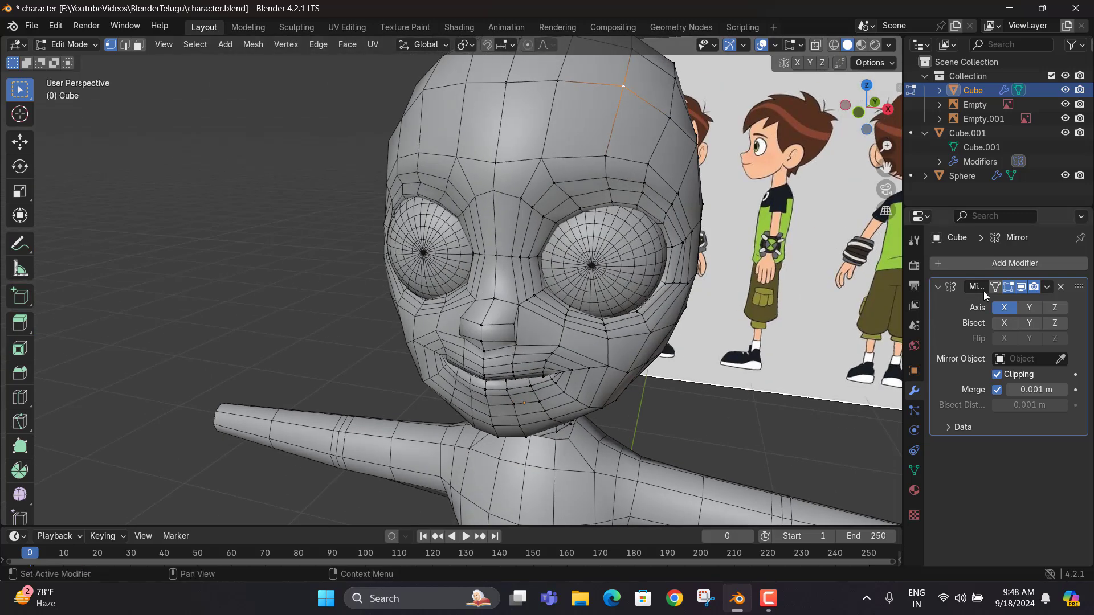
Hide the Mirror modifier's result in the viewport to inspect the unmirrored half of the head, then restore the mirrored display
click(1021, 287)
middle_drag(516, 242, 497, 229)
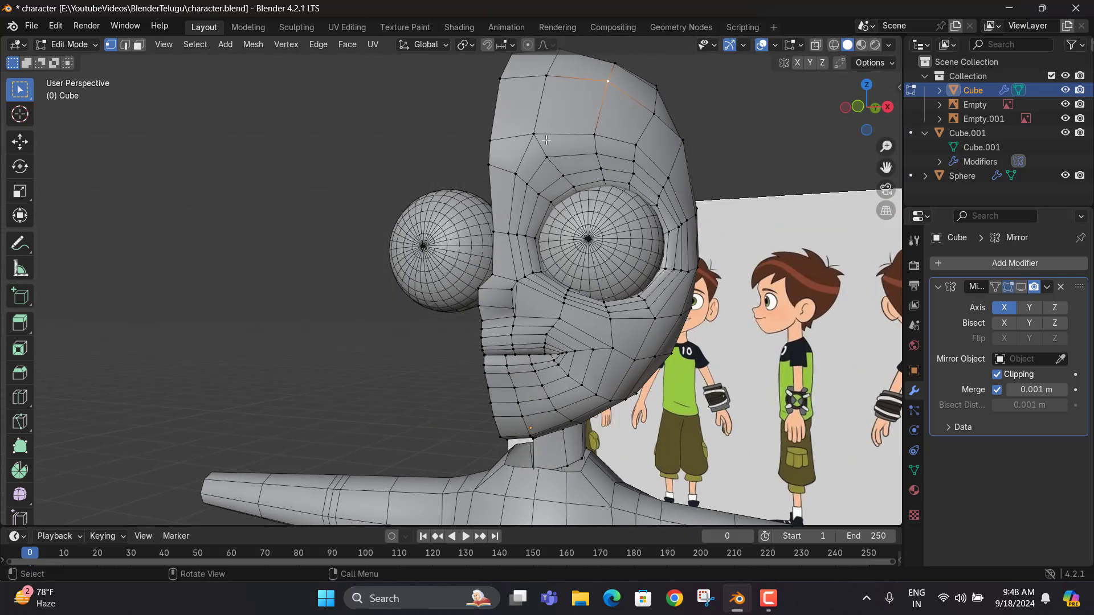
middle_drag(546, 140, 450, 287)
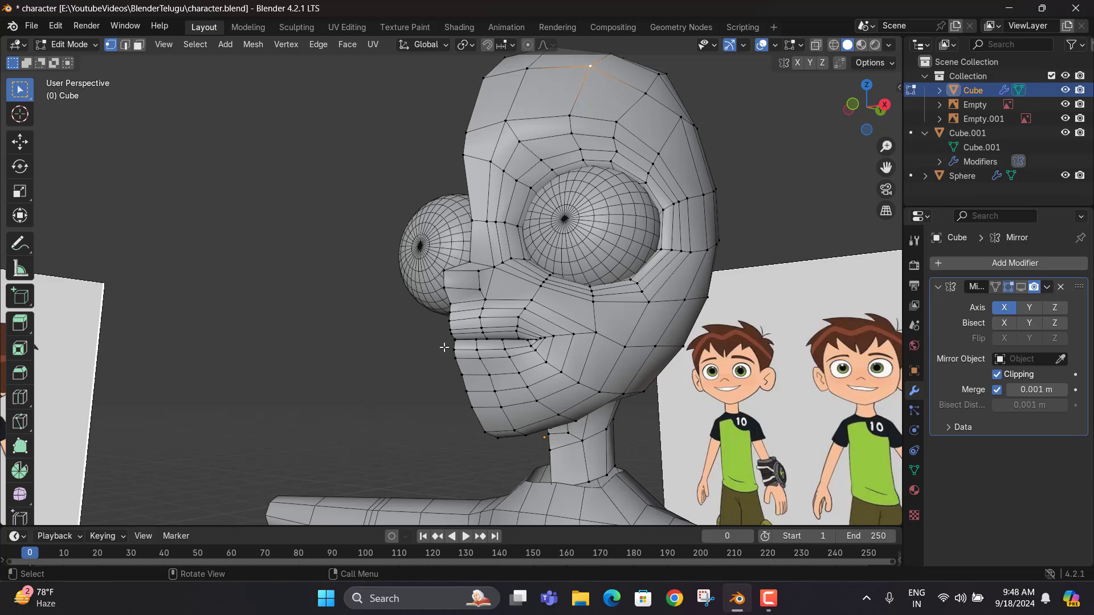
middle_drag(444, 347, 854, 293)
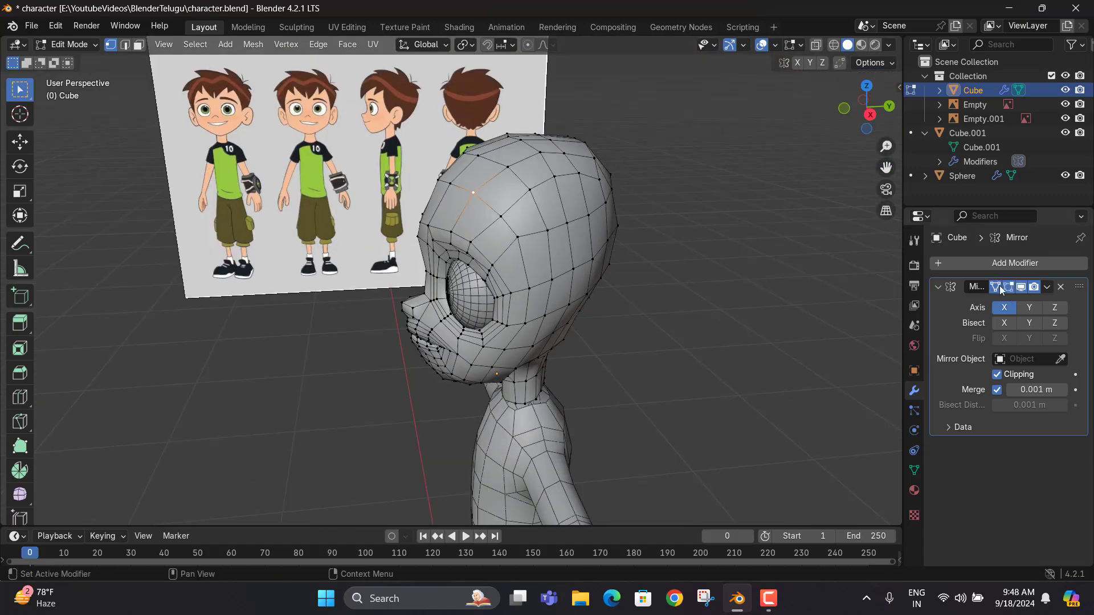
middle_drag(421, 259, 713, 293)
scroll(548, 272, up, 2)
Switch to Object Mode and add a Subdivision Surface modifier to the head
key(Tab)
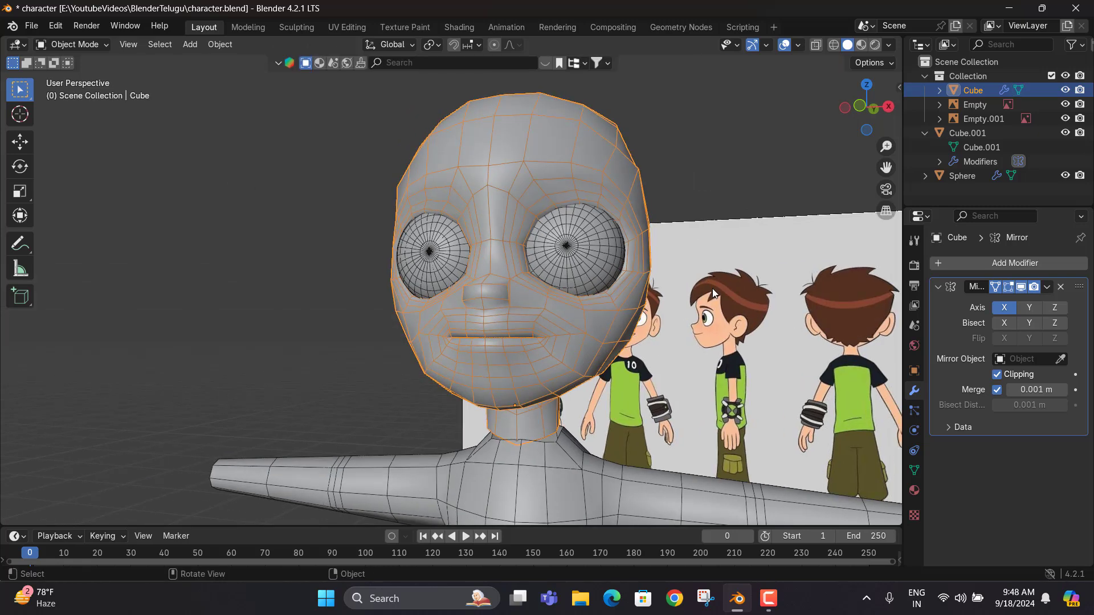
click(979, 265)
mouse_move(967, 265)
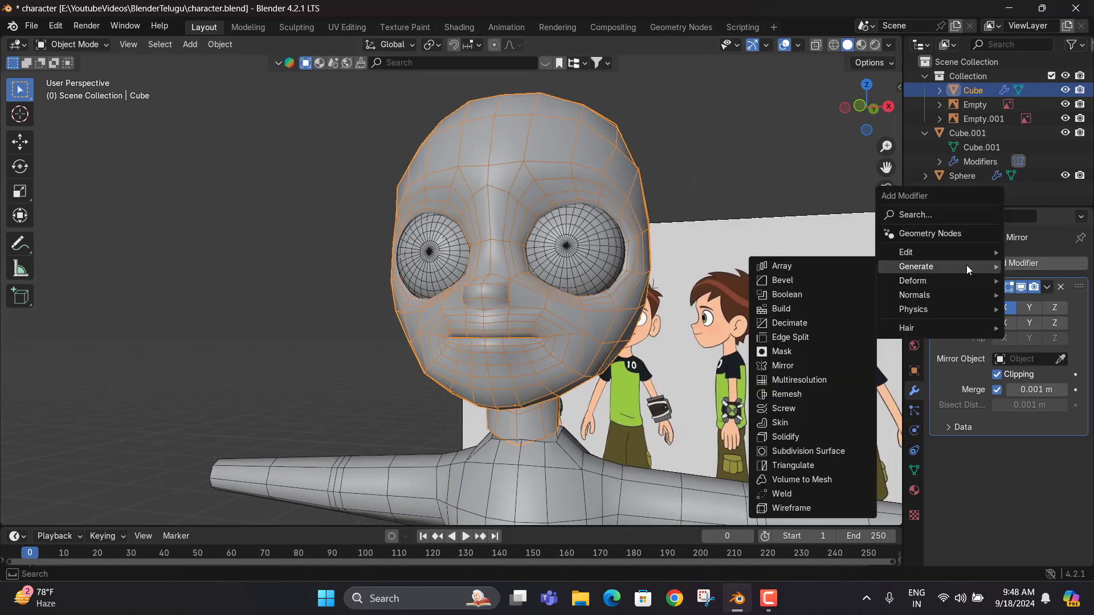
click(822, 450)
middle_drag(758, 341, 527, 290)
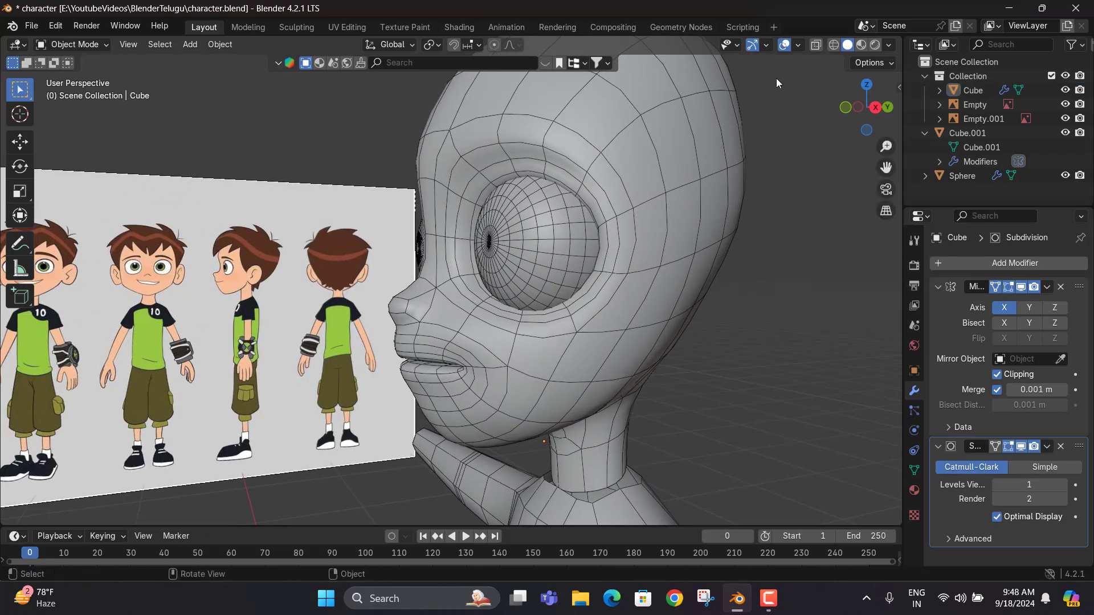
Turn off the wireframe overlay and examine the smoothed head from the front and the right side
click(799, 45)
click(712, 282)
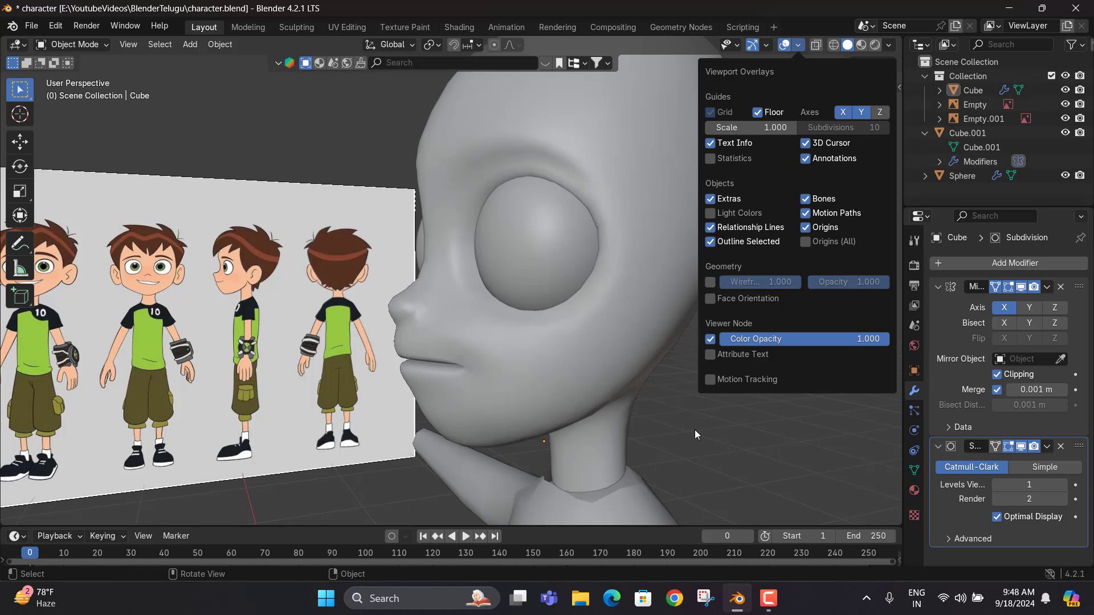
middle_drag(473, 247, 610, 258)
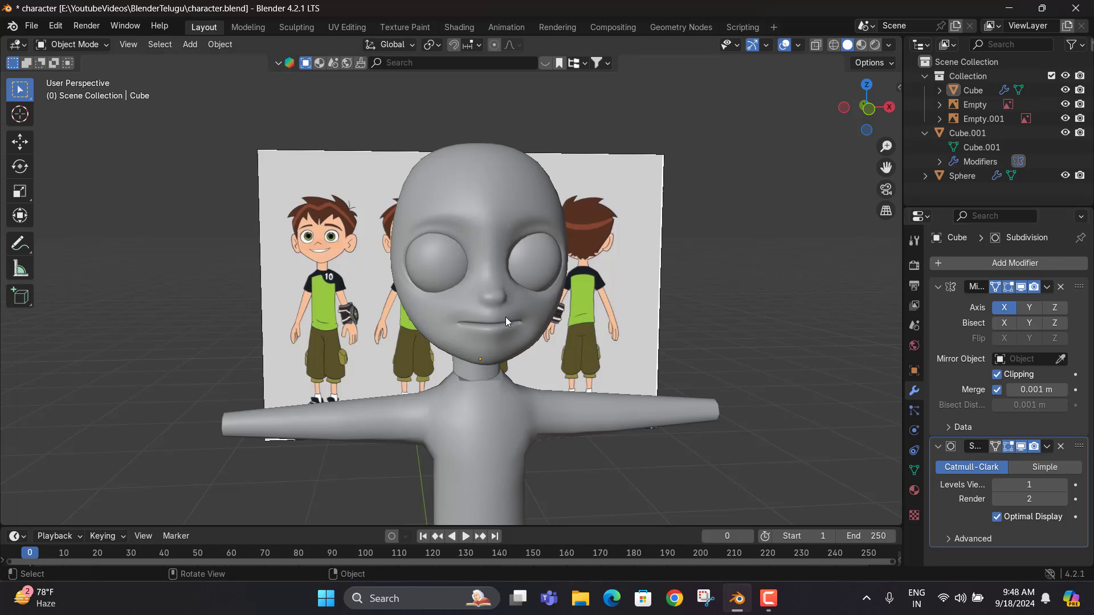
middle_drag(504, 317, 532, 317)
scroll(530, 342, up, 4)
middle_drag(528, 363, 440, 360)
key(KP_3)
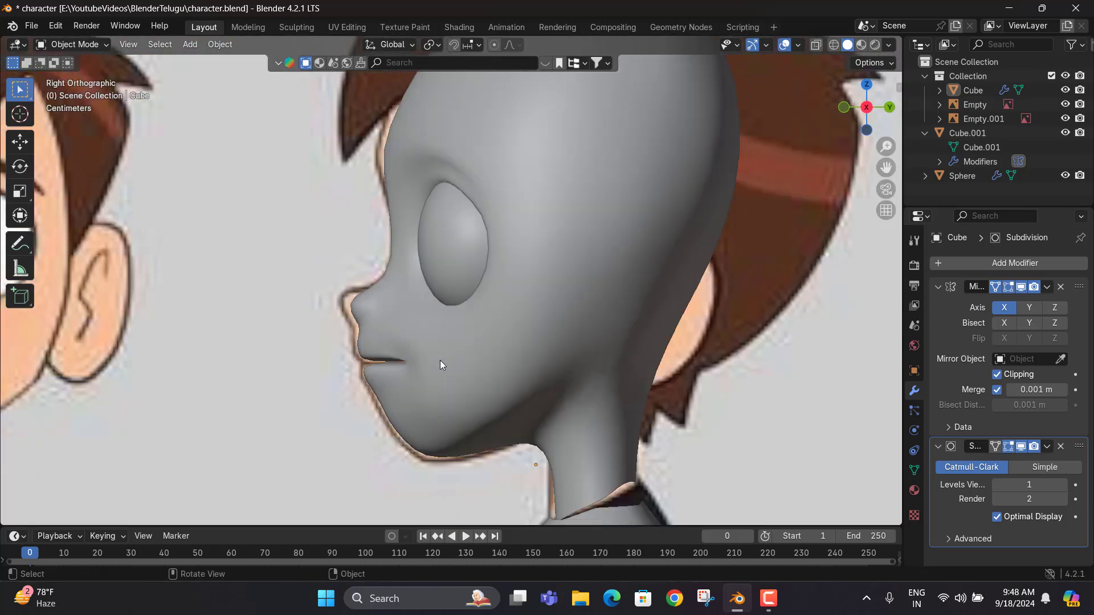
scroll(425, 356, down, 2)
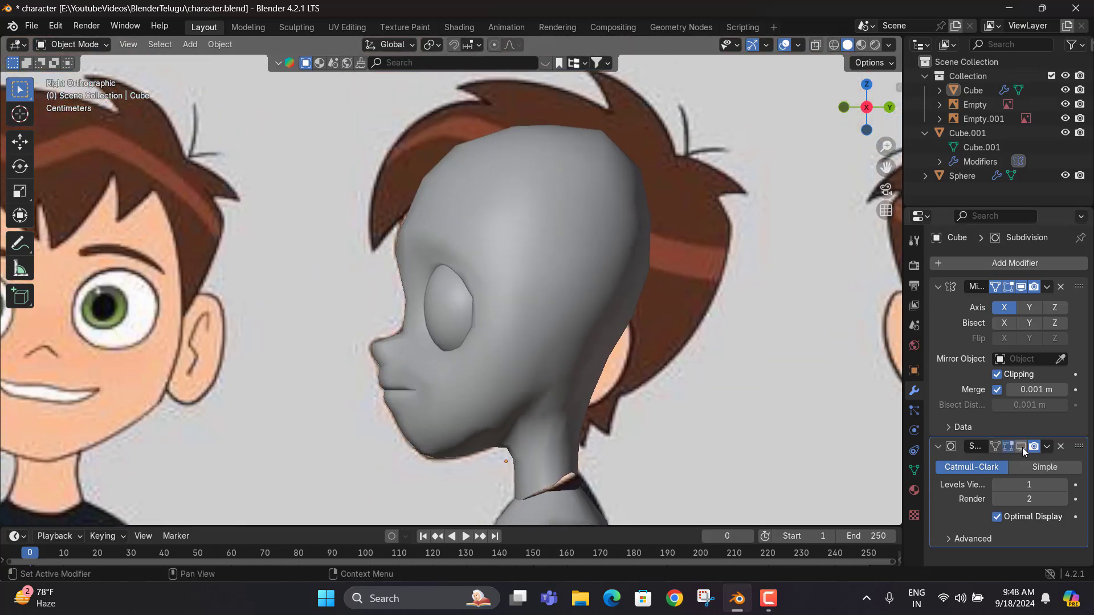
Disable the Subdivision modifier's viewport display and open the head mesh in Edit Mode from the front
click(1022, 447)
middle_drag(520, 279, 614, 262)
key(Tab)
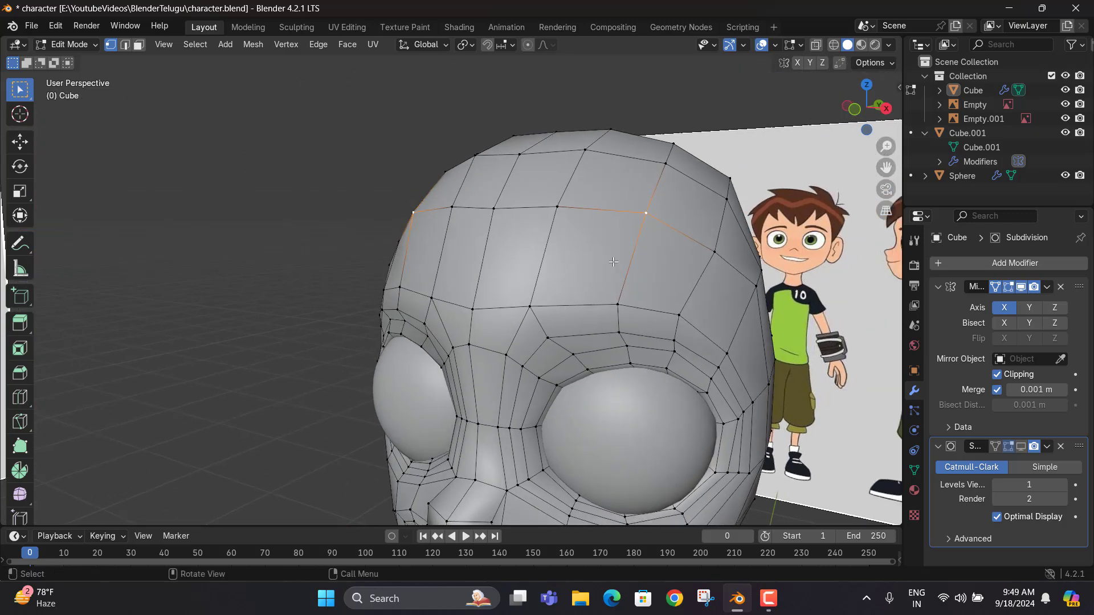
key(KP_1)
scroll(609, 268, up, 4)
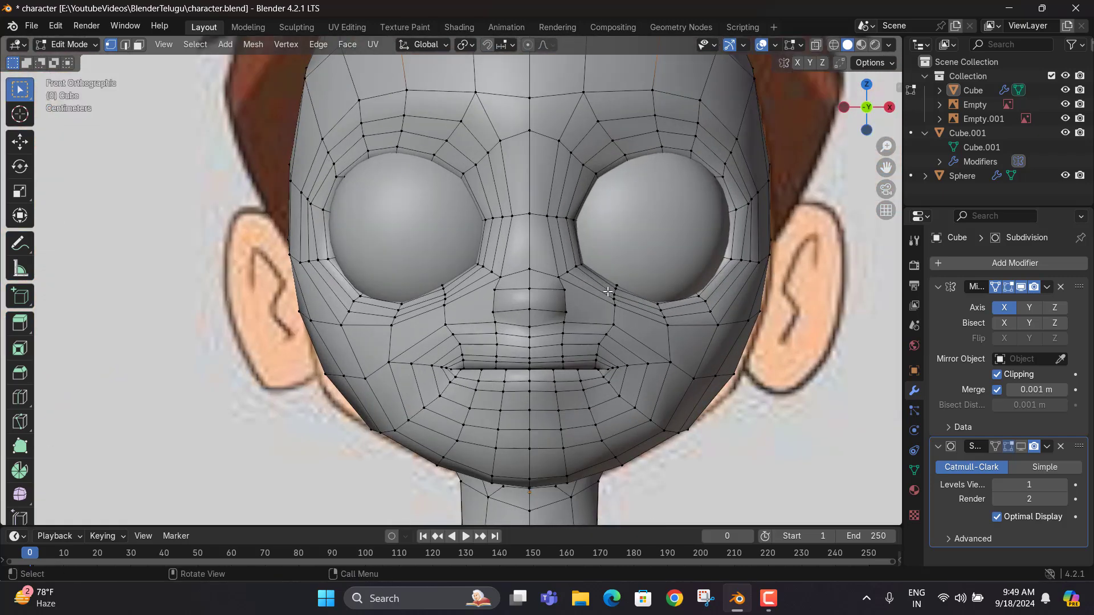
middle_drag(608, 292, 607, 248)
Show the head mesh in X-ray over the side reference in the right orthographic view
key(KP_3)
key(alt+z)
key(alt+z)
key(KP_3)
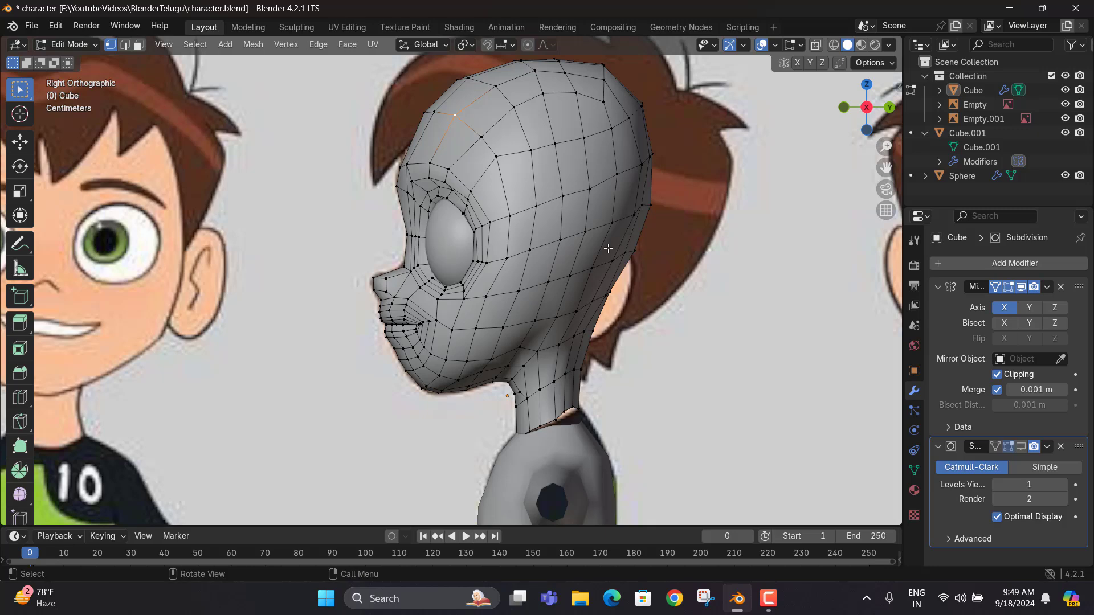
key(Tab)
key(Tab)
key(alt+z)
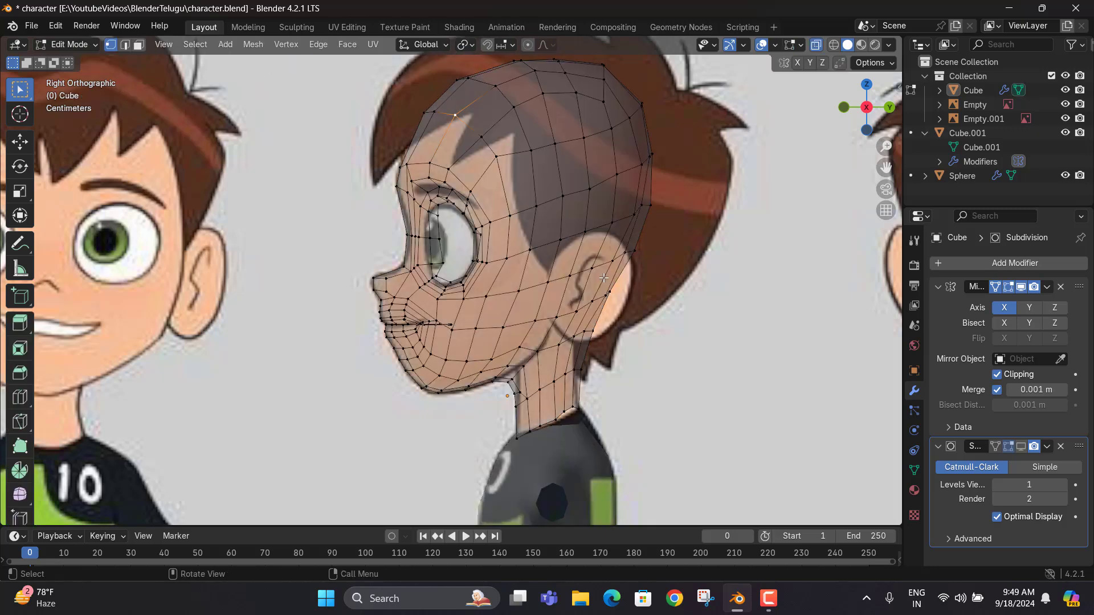
Select two stacked faces at the front edge of the reference ear and inset them by 0.01014 m
shift+middle_drag(589, 287, 504, 262)
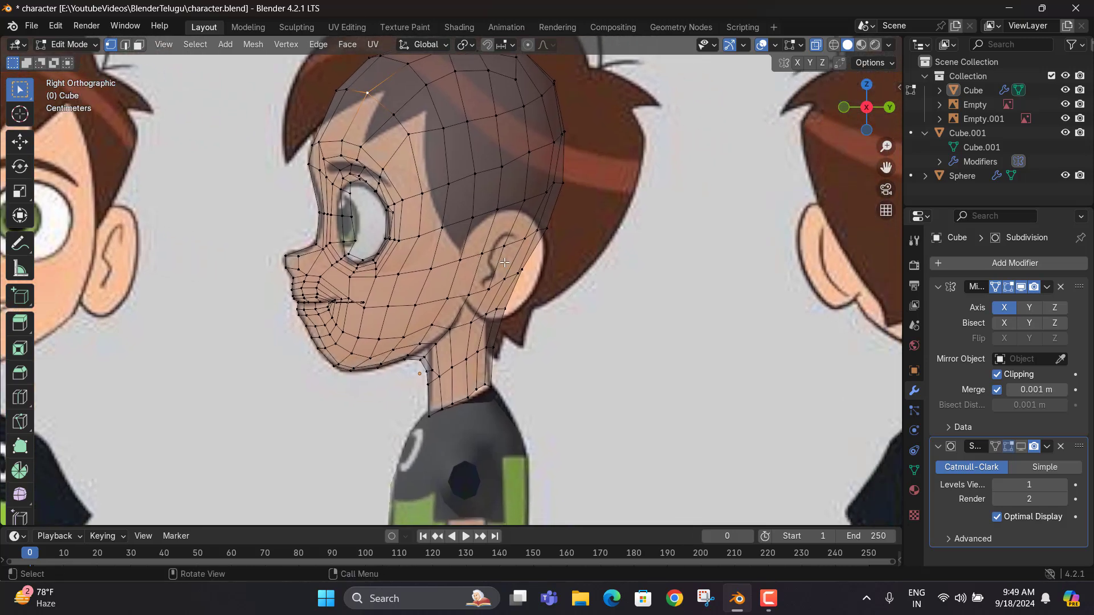
key(3)
click(484, 242)
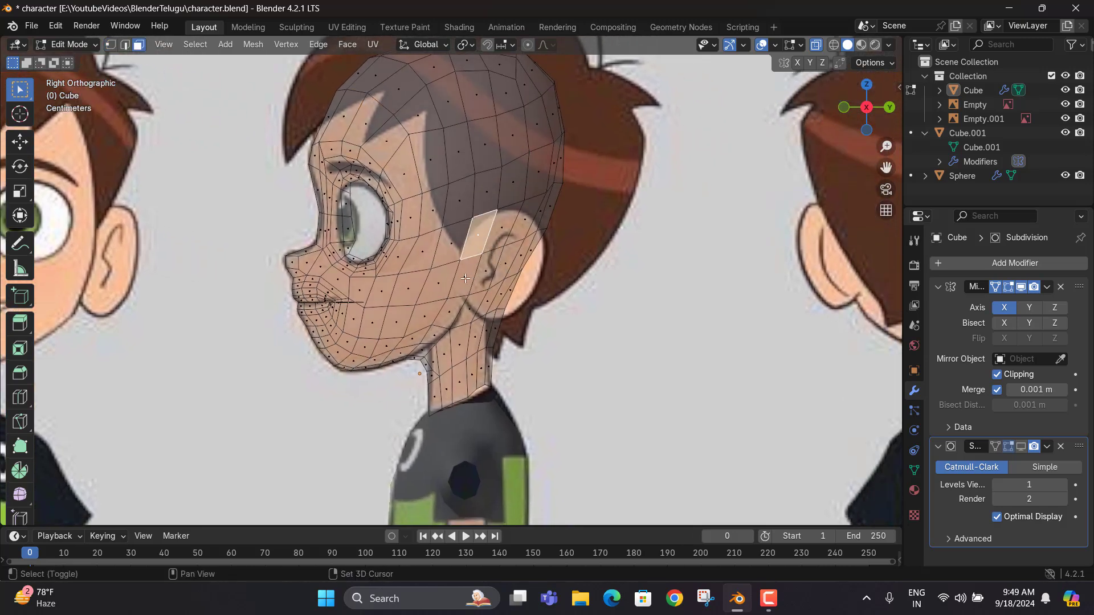
shift+click(466, 278)
scroll(490, 239, up, 4)
key(alt+z)
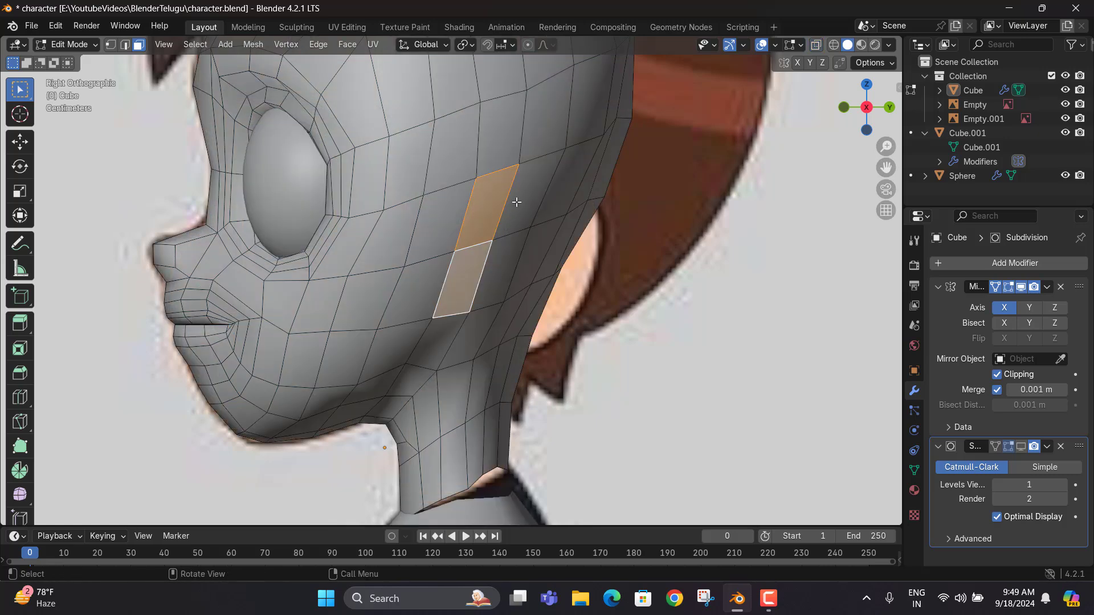
key(alt+z)
key(i)
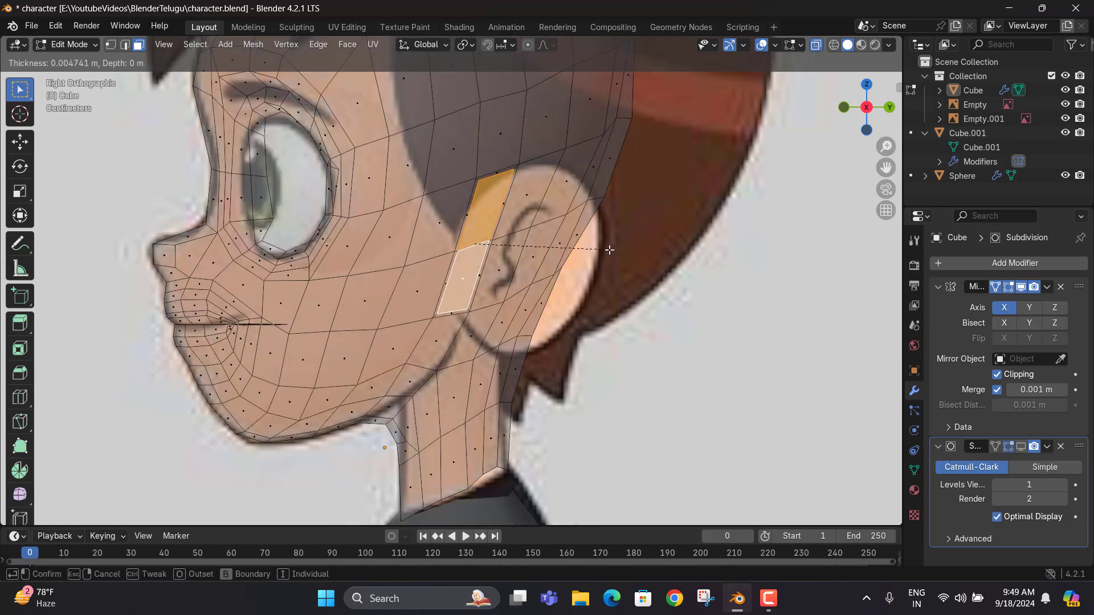
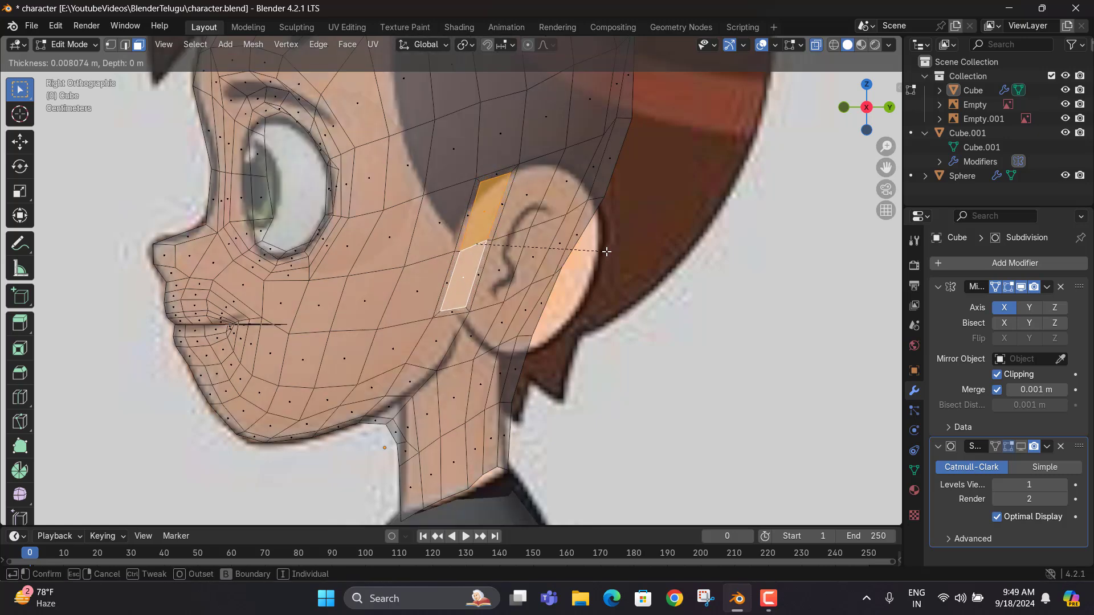
click(605, 251)
scroll(521, 205, up, 1)
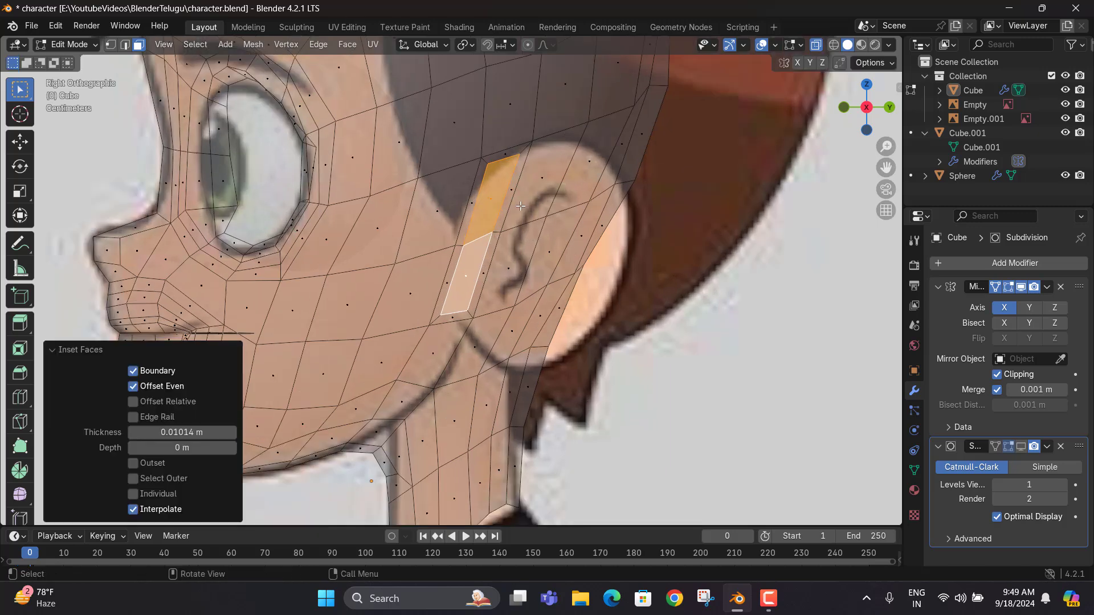
Lower the inset's upper edge about 0.056 m and shift its lower edge by Y 0.004594 m, Z 0.008614 m
key(1)
click(485, 161)
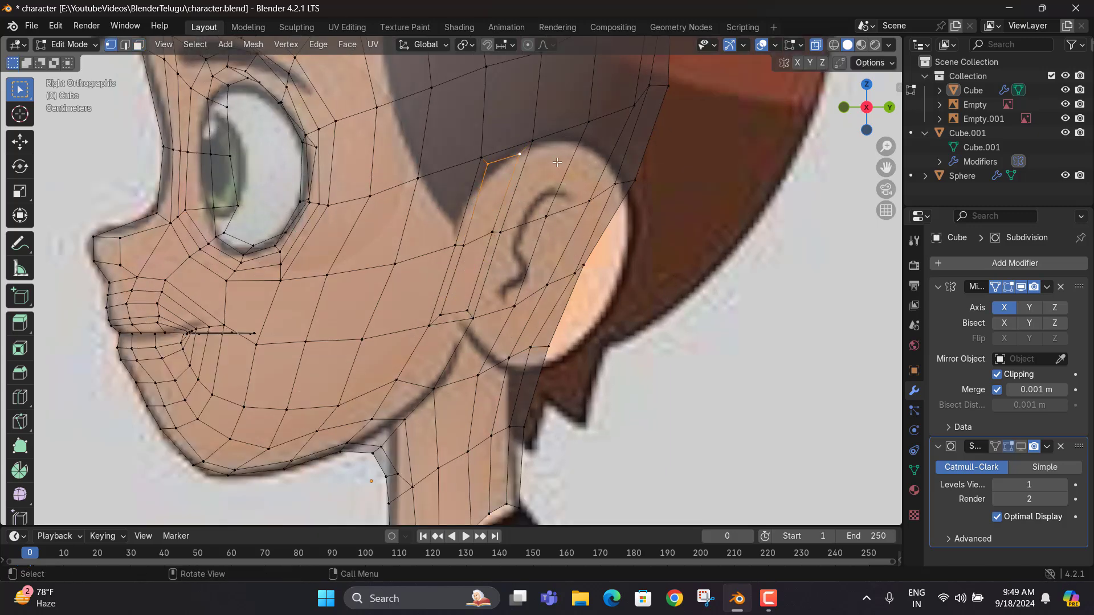
key(g)
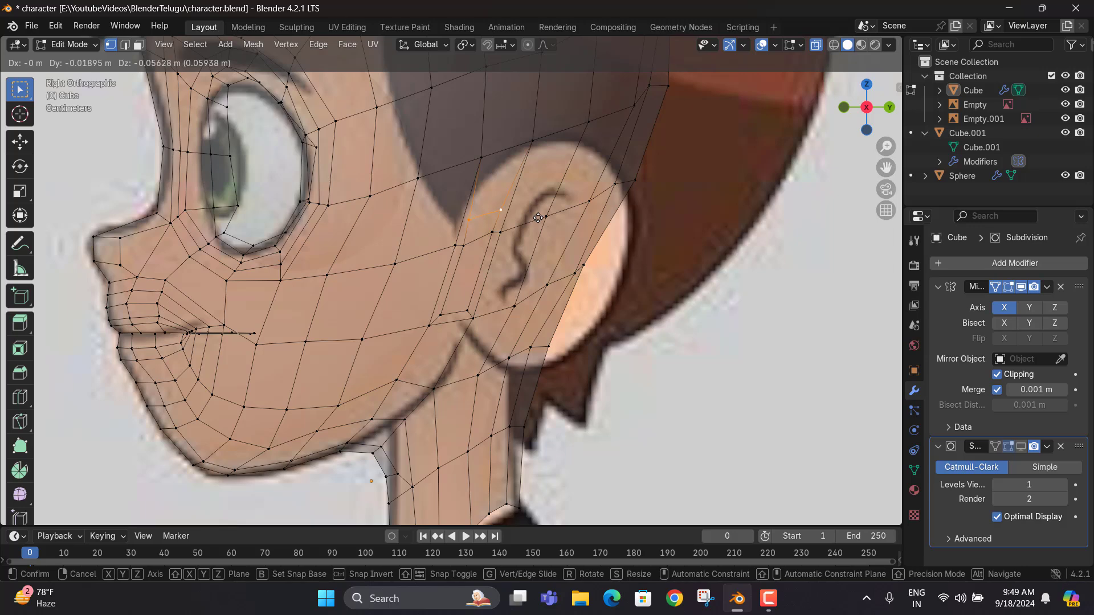
click(538, 218)
click(449, 316)
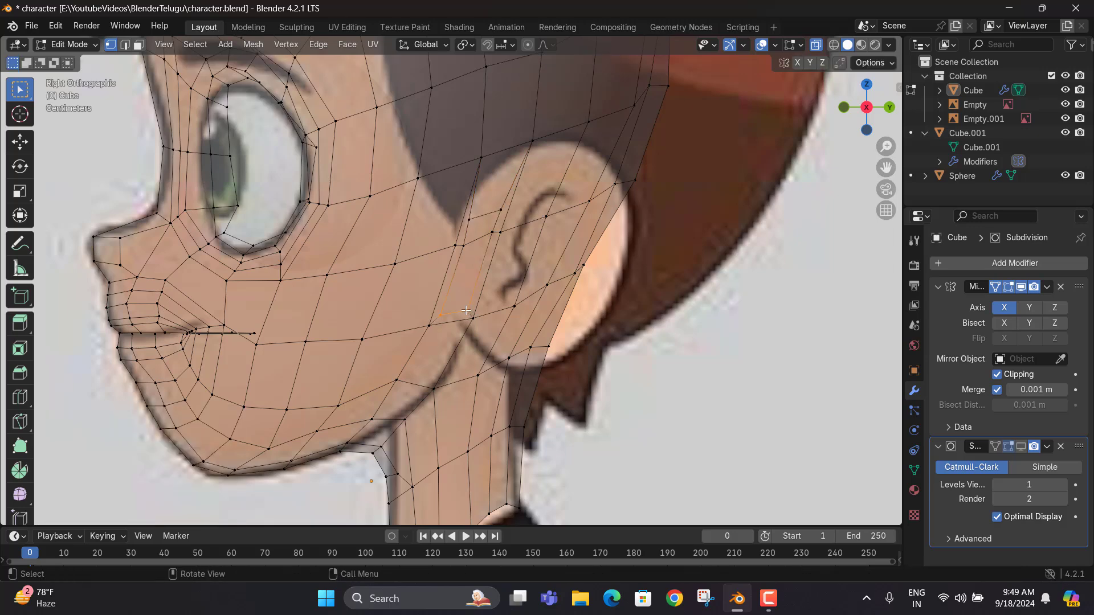
key(g)
click(468, 245)
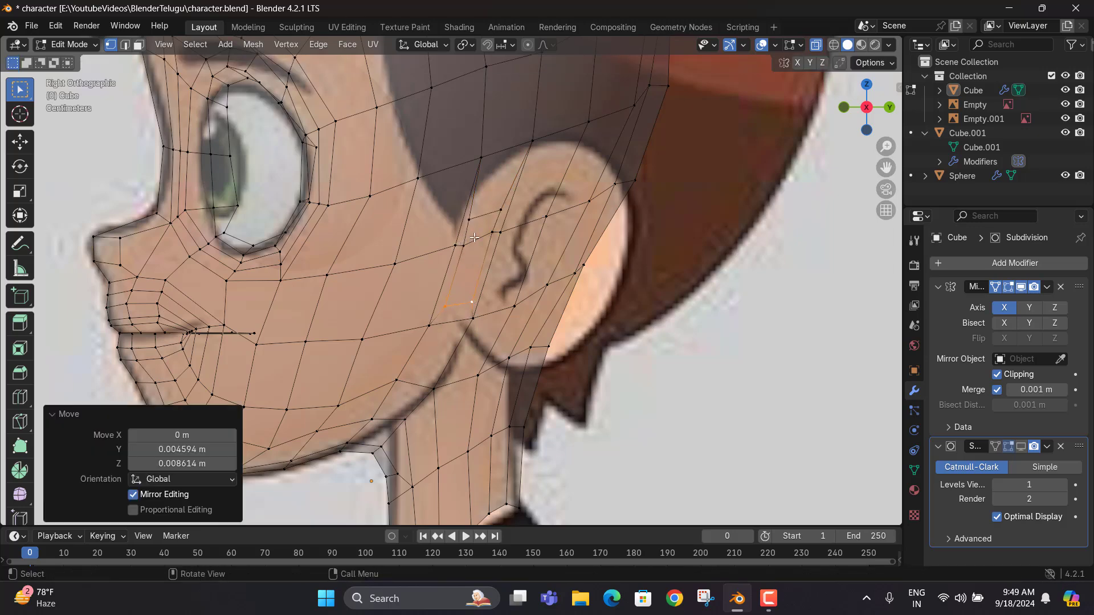
Nudge the inset's two middle vertices to straighten the edge between its upper and lower faces
click(493, 231)
scroll(493, 231, up, 4)
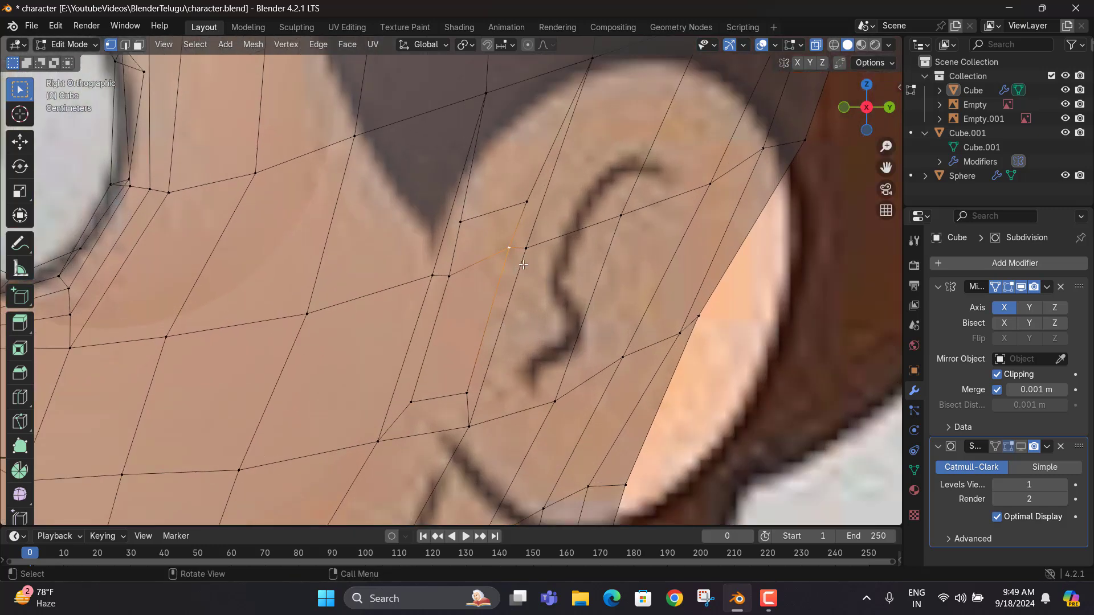
key(g)
click(520, 273)
key(g)
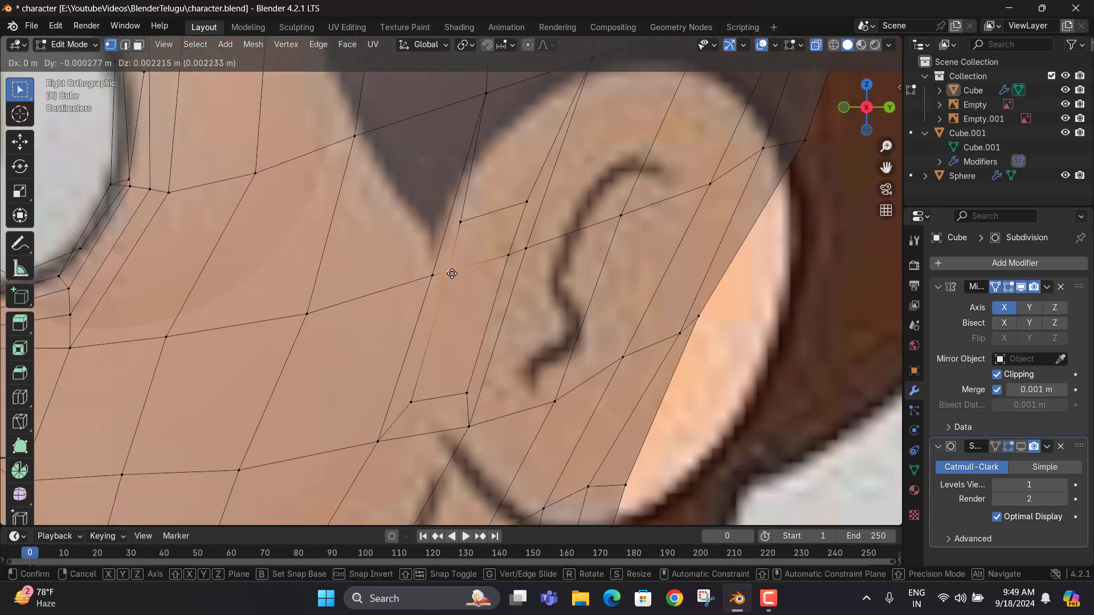
click(493, 254)
Select the two inner inset faces and extrude them 0.12403 m along X to start the ear
key(3)
click(493, 255)
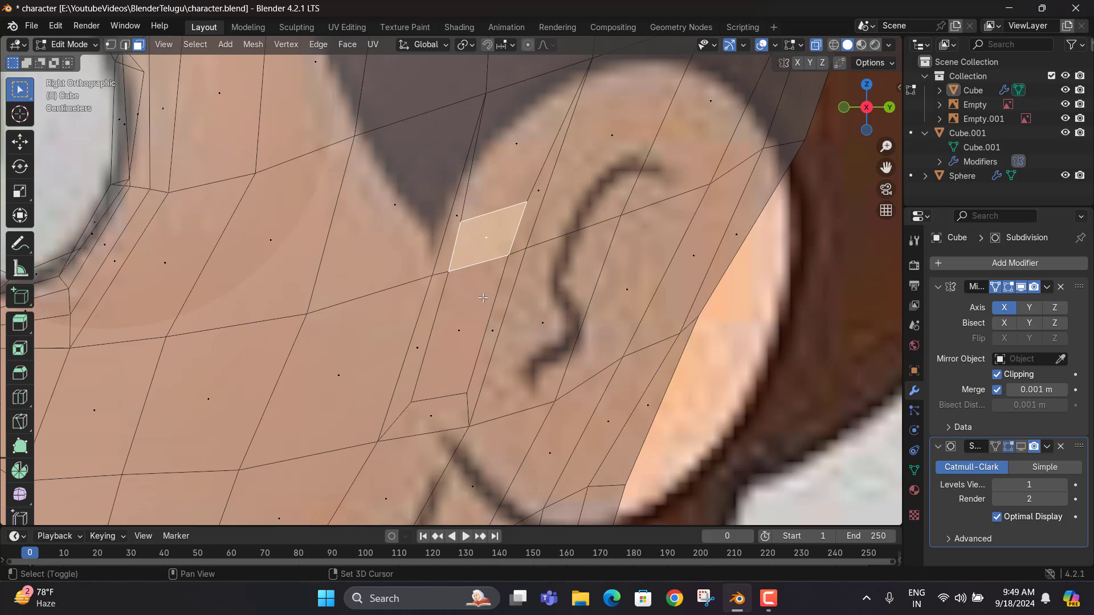
key(alt+z)
shift+click(494, 298)
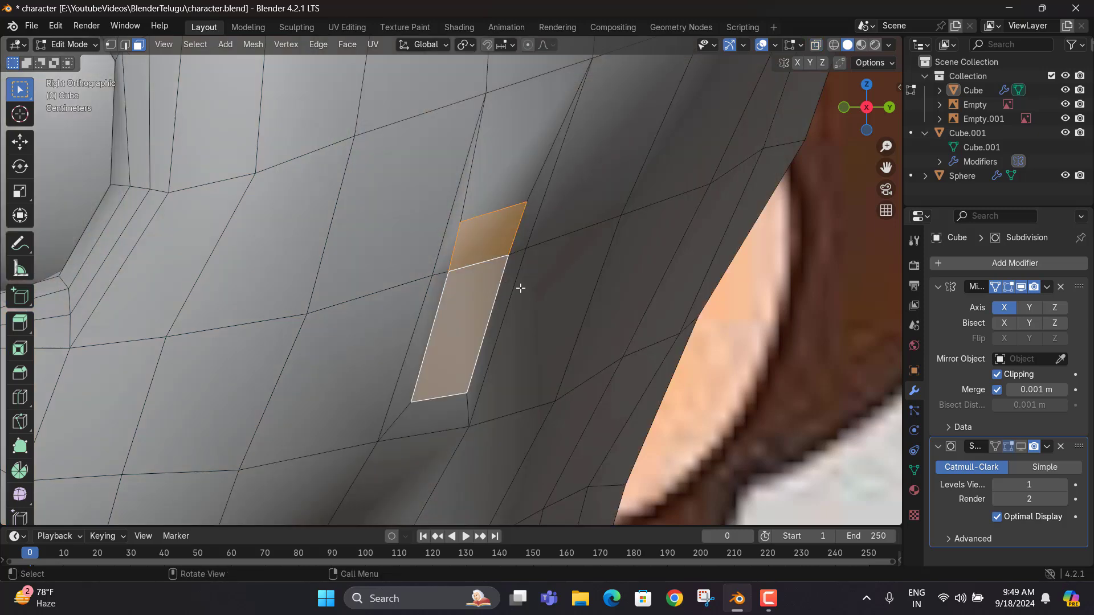
key(KP_1)
scroll(606, 289, down, 4)
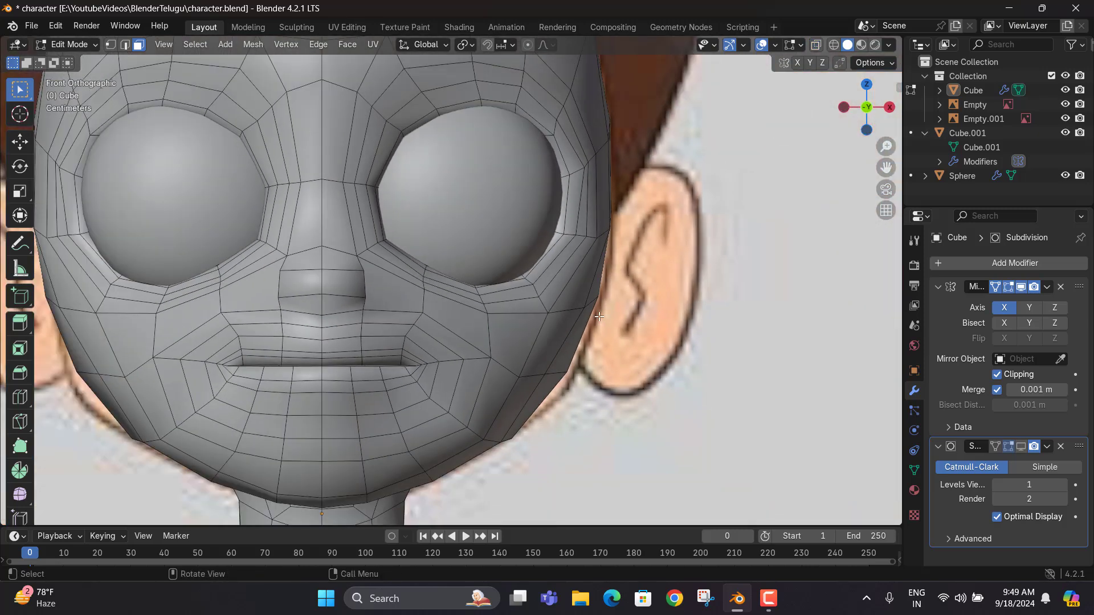
key(e)
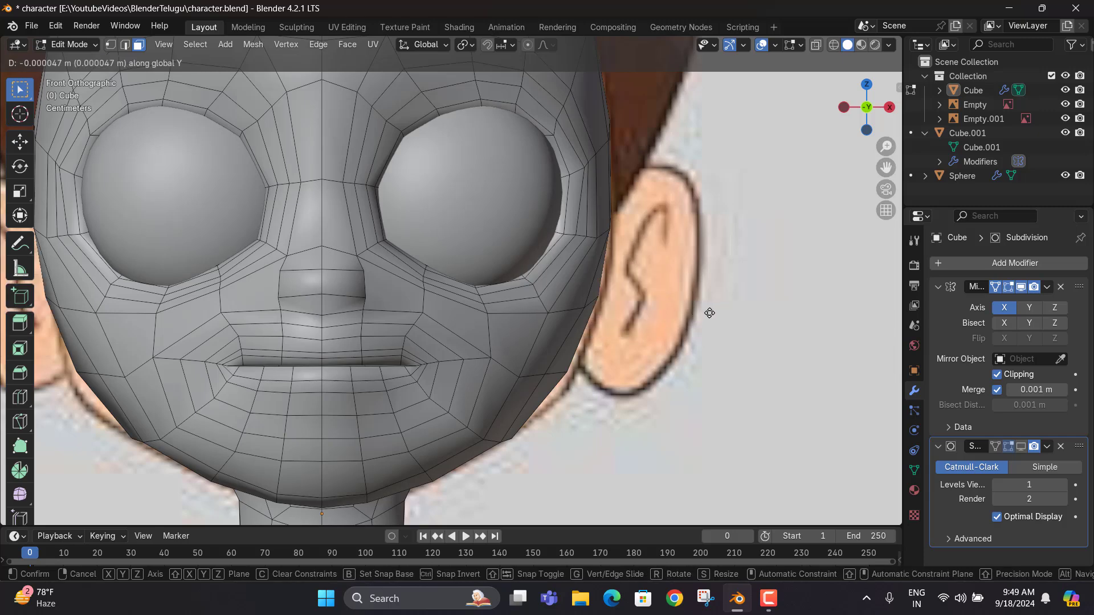
key(x)
click(725, 318)
Flatten the extruded ear end by scaling it to 0 along X
key(s)
key(x)
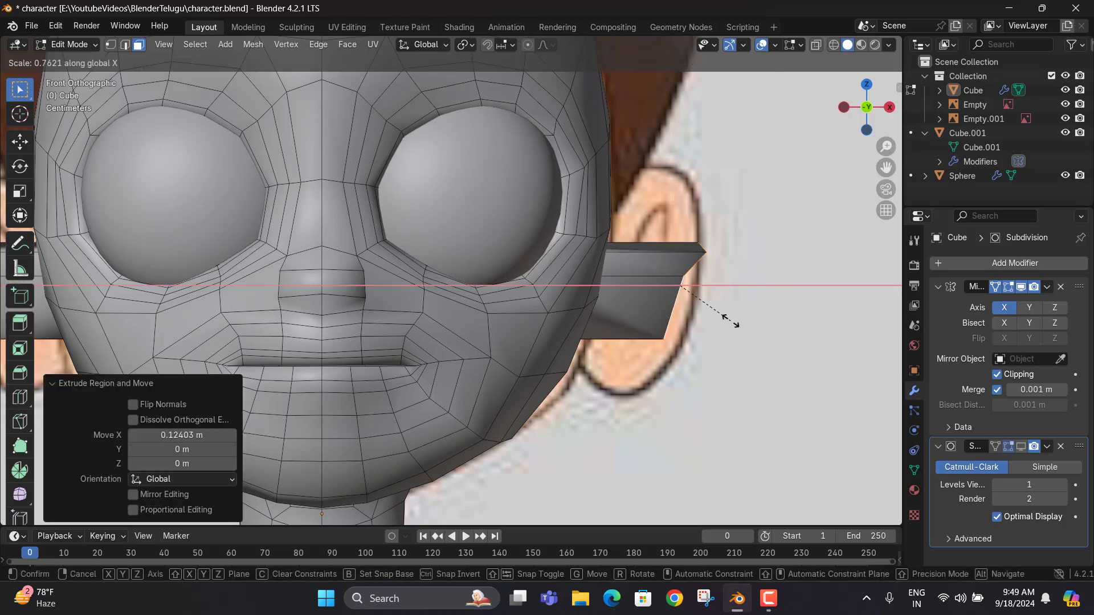
key(0)
click(730, 320)
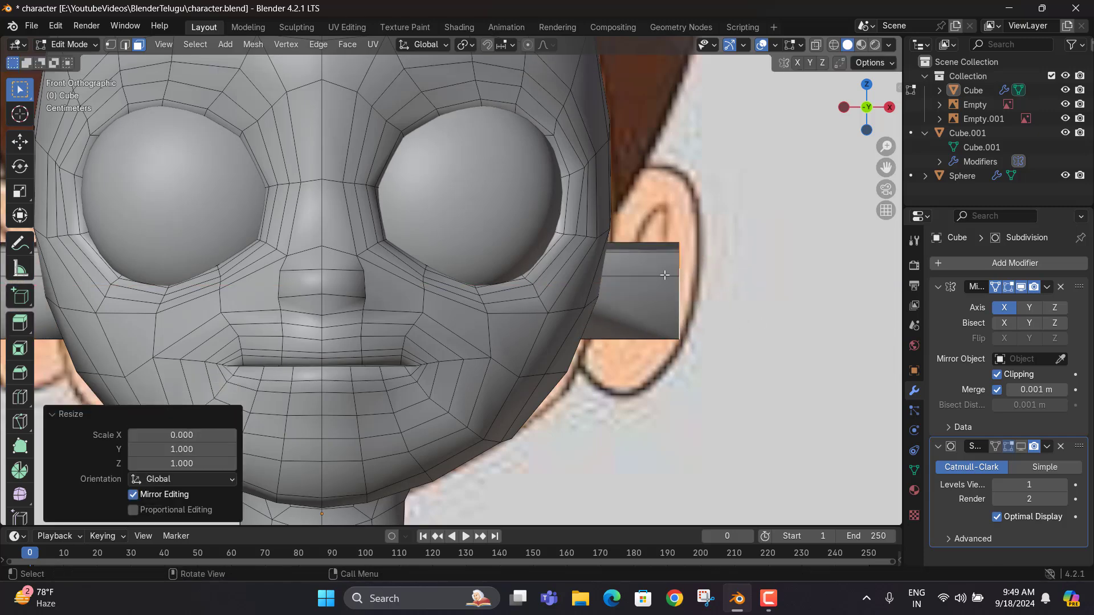
With X-ray on, move the ear's middle outer vertices out to the reference outline and its upper outer vertices up to the ear's top
click(715, 258)
key(alt+z)
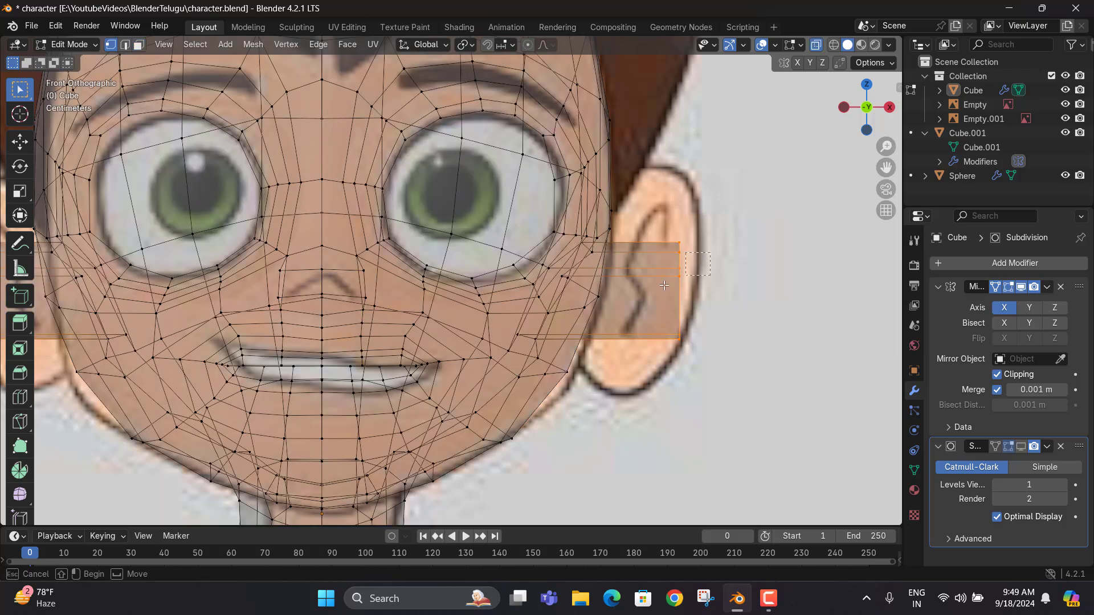
key(1)
key(g)
click(710, 277)
drag(701, 229, 647, 256)
key(g)
click(641, 177)
Move the ear's lower outer vertices by X -0.046513 m, Z -0.055127 m onto the reference earlobe
drag(695, 299, 656, 370)
key(g)
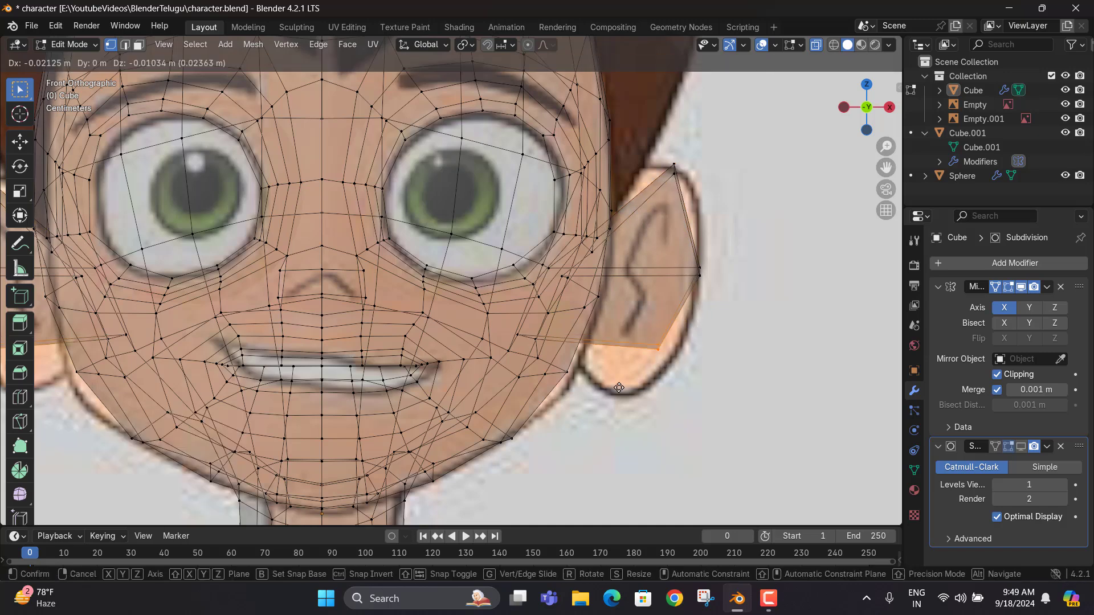
click(609, 421)
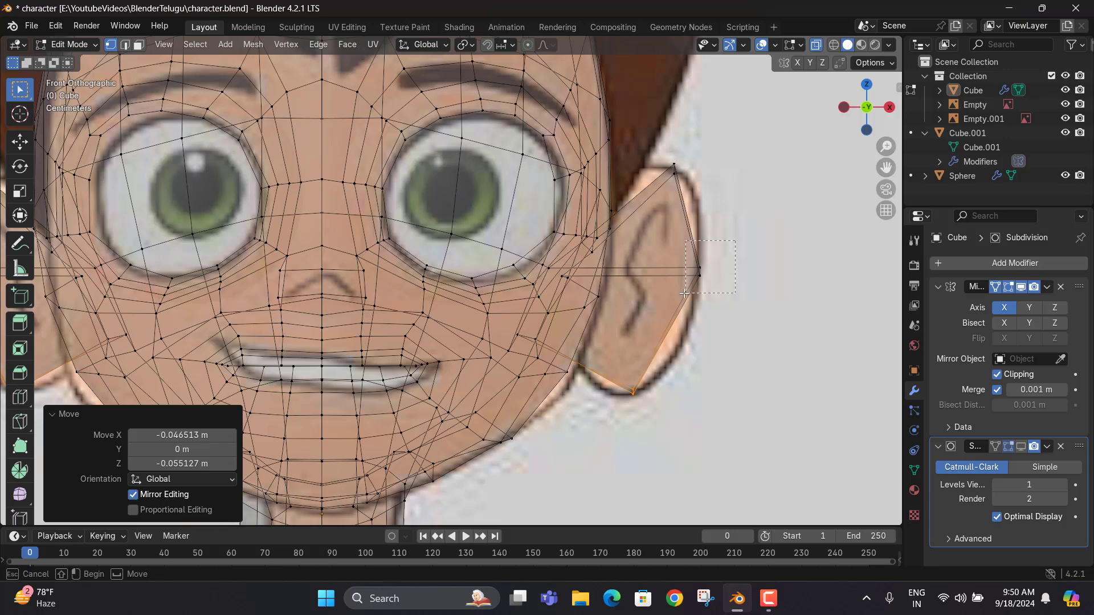
Nudge the ear's middle outer vertices by X -0.000574 m, Z -0.003445 m, and add one centred loop cut along the ear
key(g)
click(715, 262)
scroll(682, 258, down, 3)
middle_drag(682, 259, 572, 286)
key(ctrl+r)
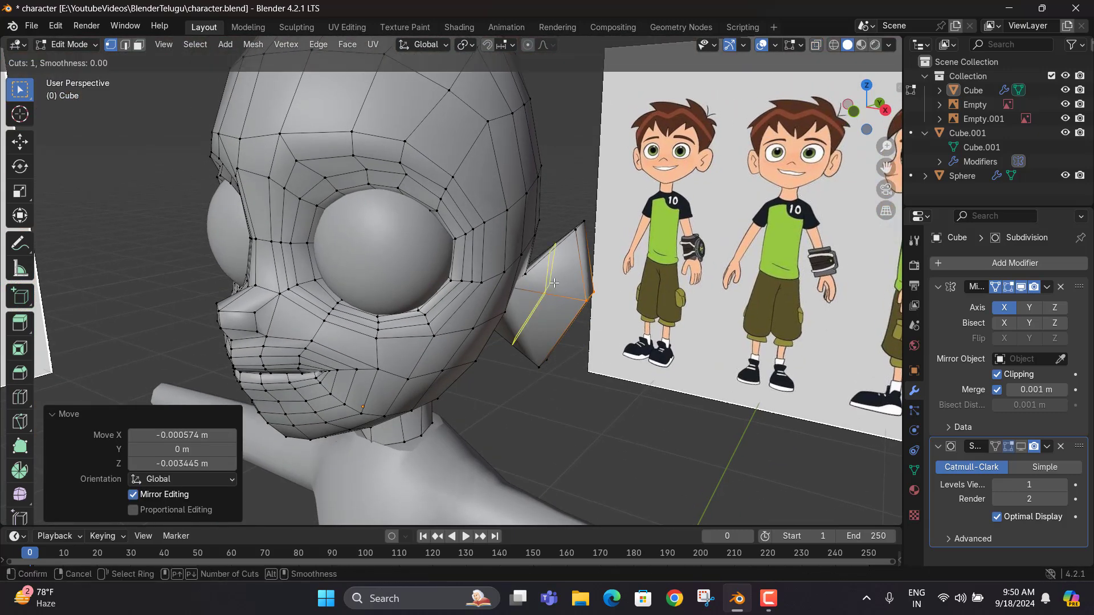
click(561, 283)
right_click(561, 284)
In front view with X-ray, move the new loop's upper vertices up to the ear's top edge and its lower vertices by X 0.011714 m, Z -0.019294 m
key(KP_1)
scroll(575, 257, up, 4)
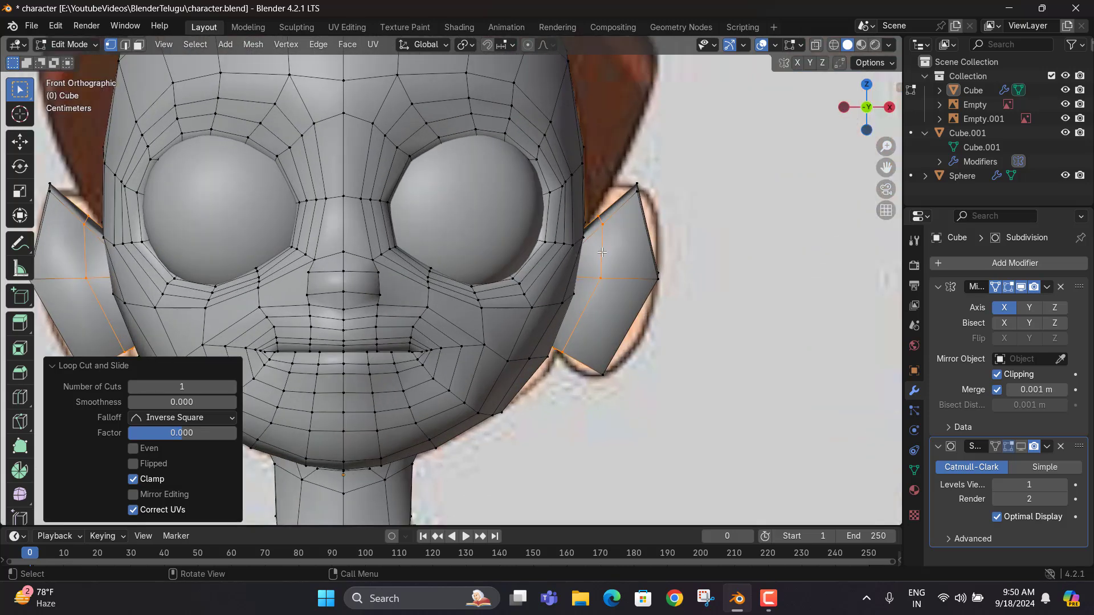
drag(617, 202, 595, 246)
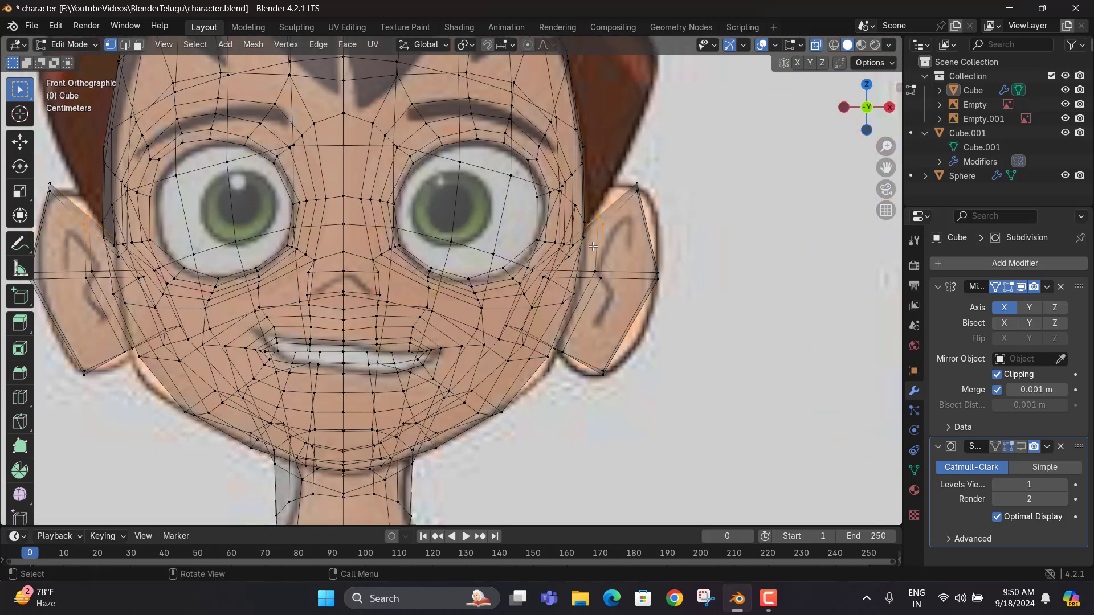
key(g)
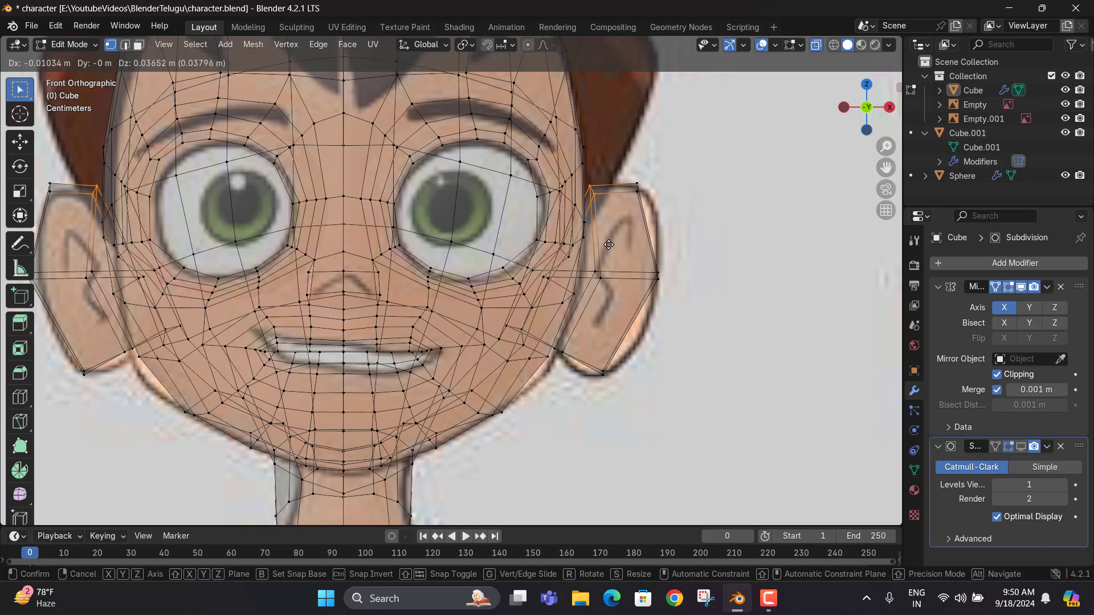
click(608, 245)
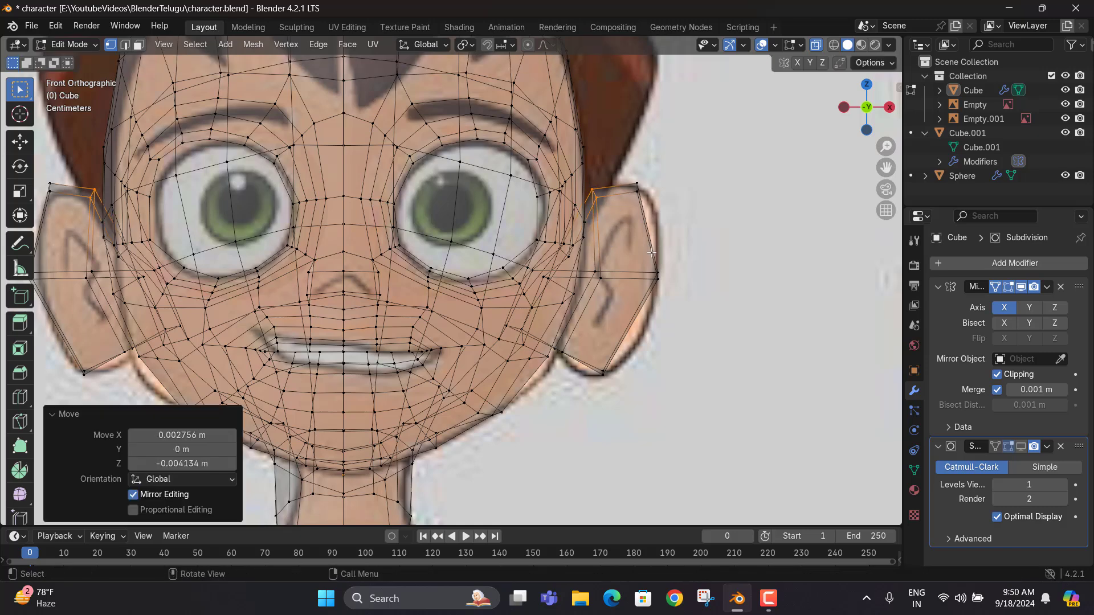
drag(587, 331, 555, 366)
key(g)
click(613, 367)
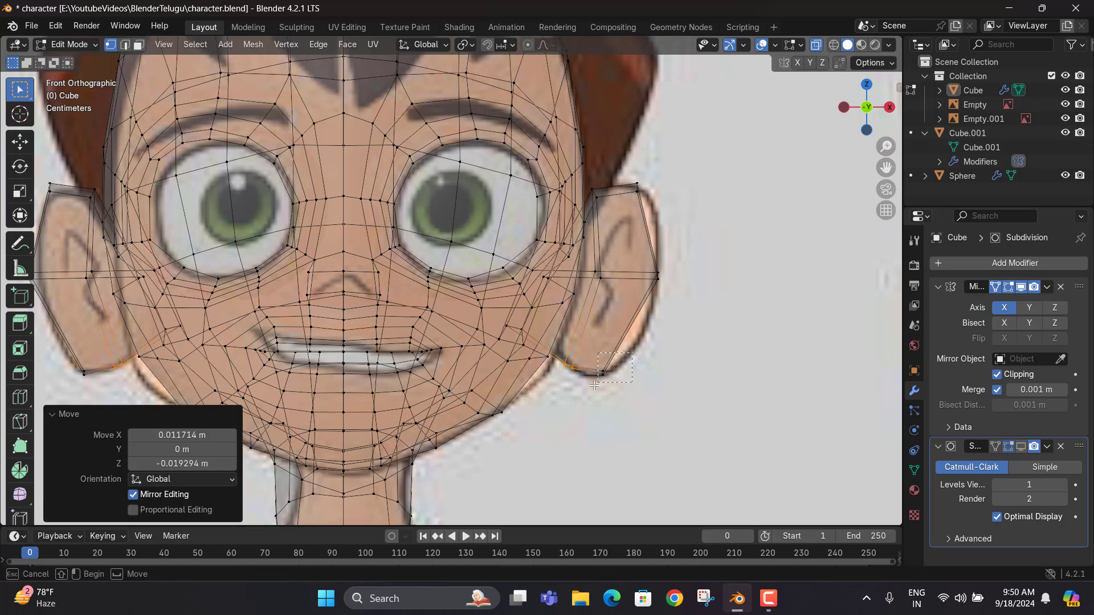
Move the ear's lower outer vertices up onto the reference's outer curve and the loop's lower vertices to the earlobe's bottom
key(g)
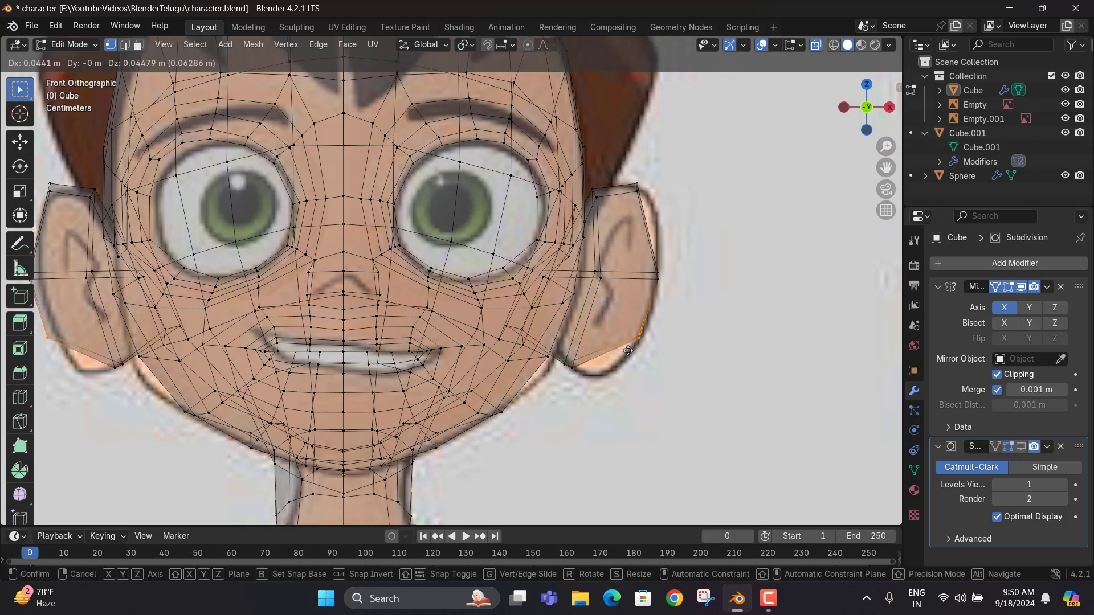
click(629, 349)
drag(609, 340, 561, 387)
key(g)
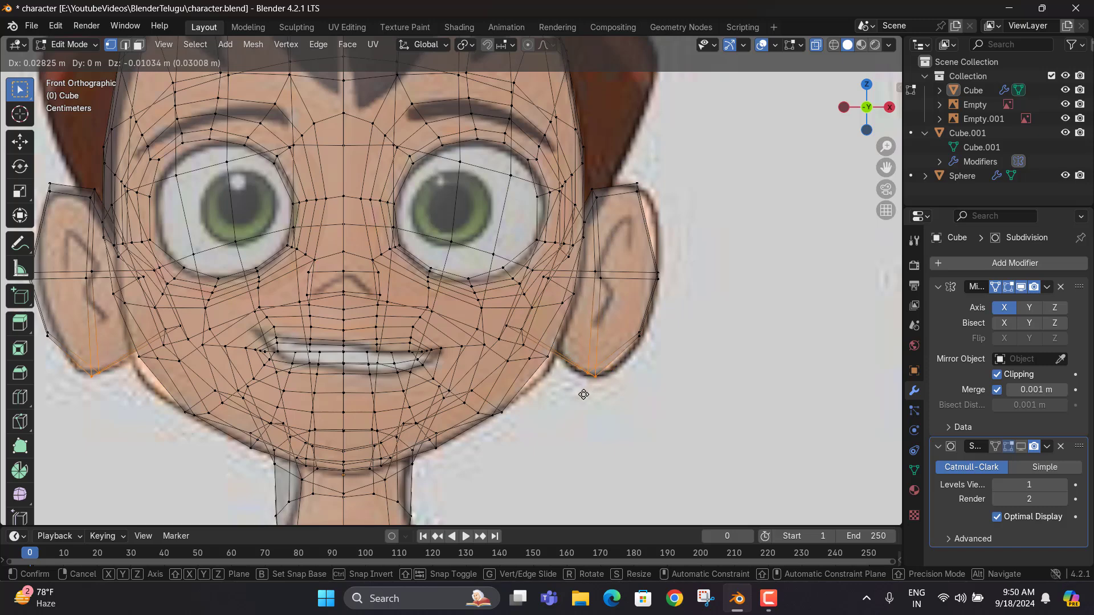
click(593, 382)
Shift the ear loop's upper vertices outward along the top edge and its middle vertices outward by about 0.024 m
drag(611, 173, 590, 208)
key(g)
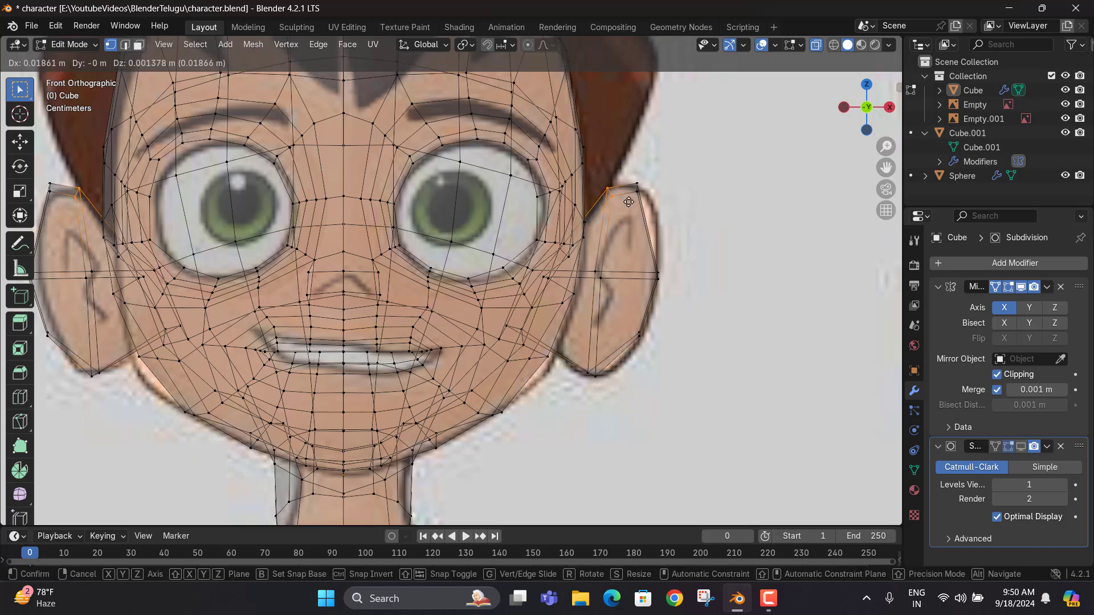
click(608, 203)
drag(629, 247, 596, 288)
key(g)
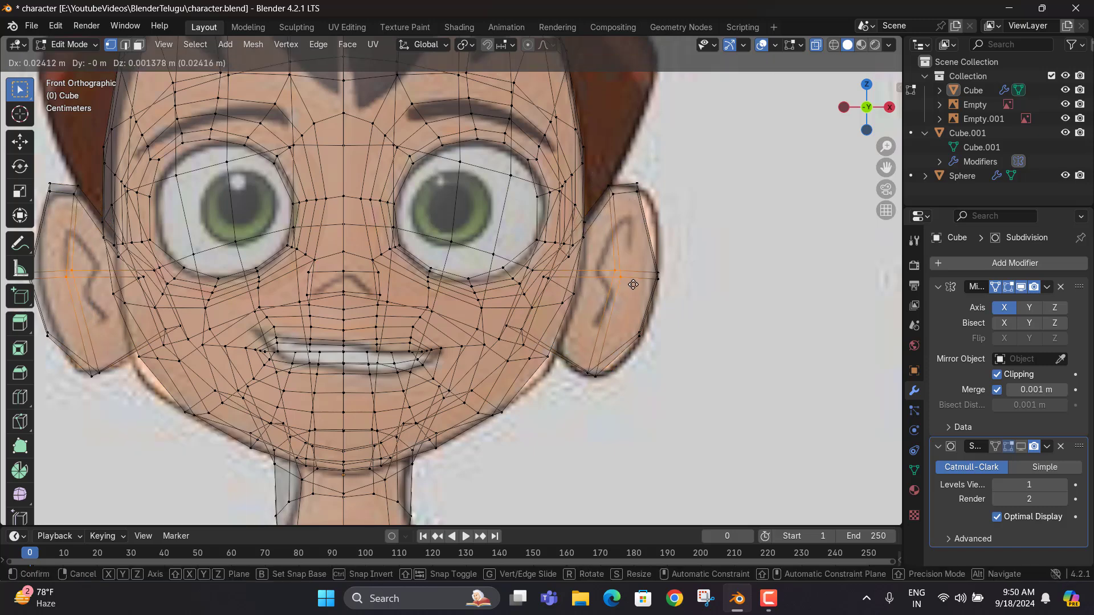
click(631, 285)
Move the ear's upper outer vertices by X 0.017916 m, Z -0.017916 m and its lower outer vertices by X -0.000689 m, Z -0.012403 m
drag(671, 170, 632, 207)
key(g)
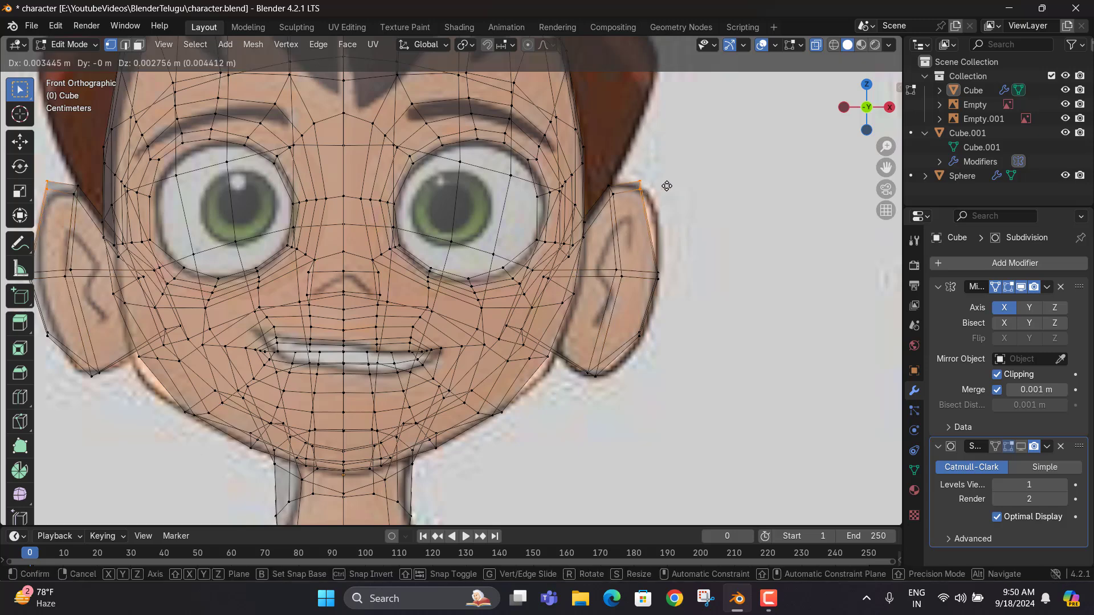
click(662, 200)
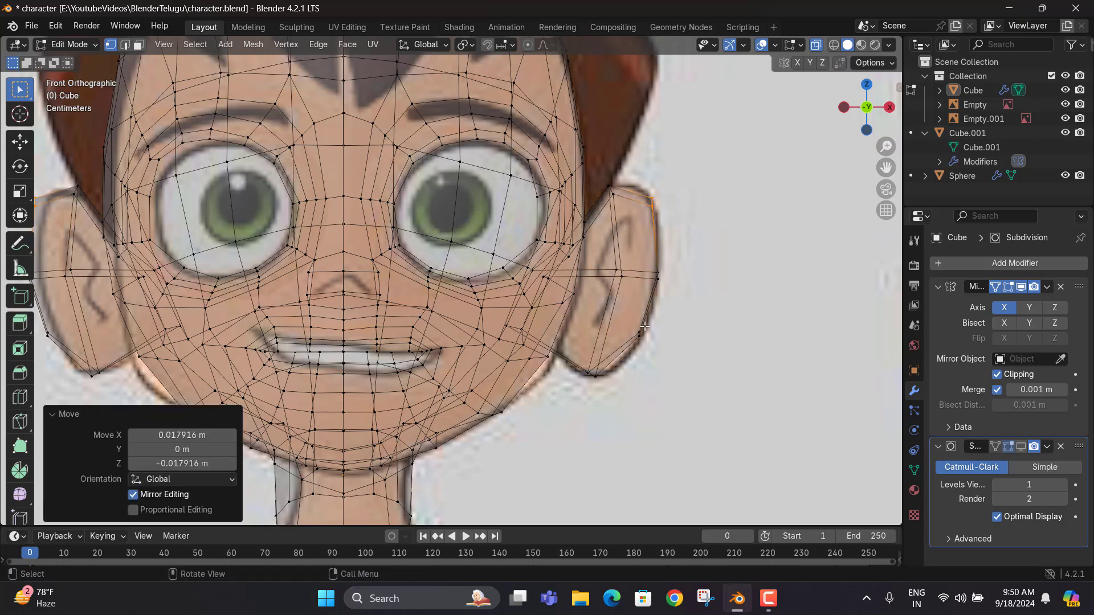
drag(644, 325, 630, 355)
key(g)
click(630, 366)
key(alt+z)
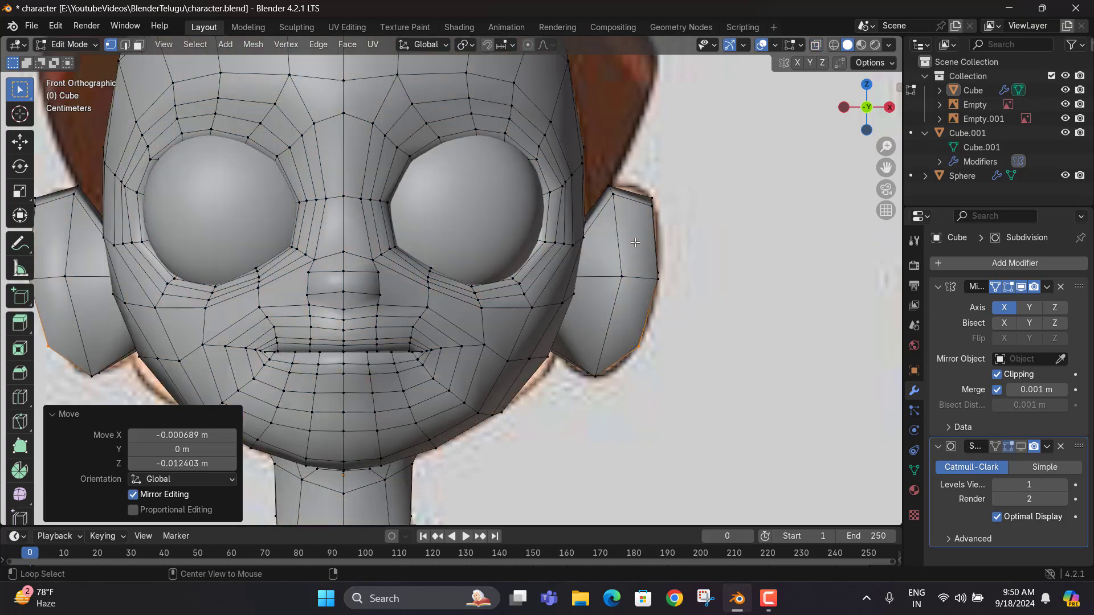
scroll(634, 242, down, 3)
middle_drag(618, 259, 296, 250)
scroll(371, 246, up, 3)
middle_drag(371, 247, 616, 233)
key(KP_1)
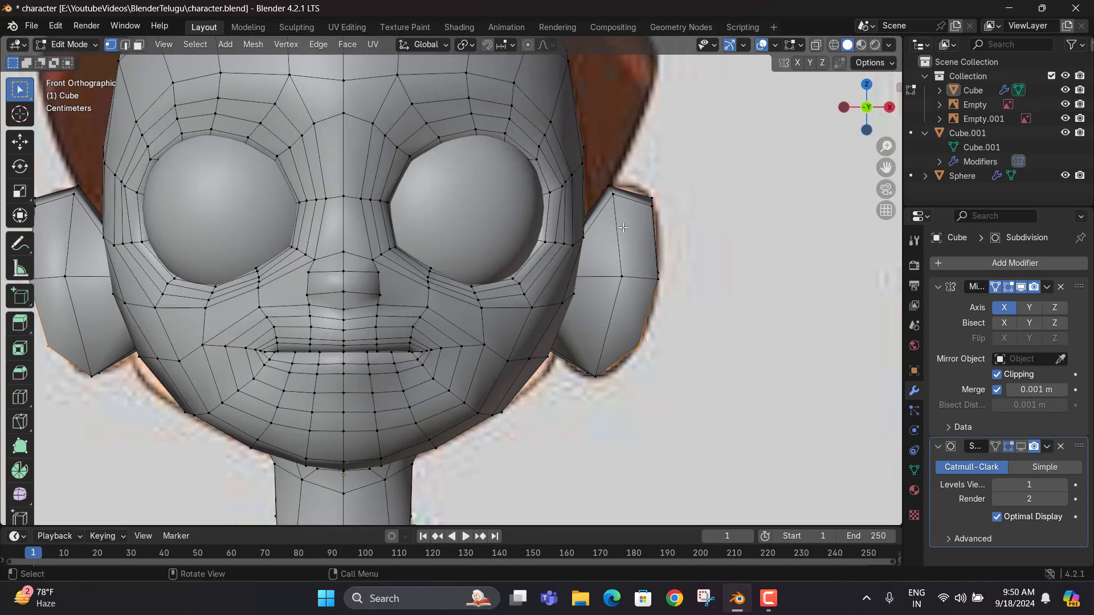
key(super)
key(super)
In right side view with X-ray, move the ear's upper vertices by Y 0.046858 m, Z -0.003445 m onto the reference ear's top
key(alt+z)
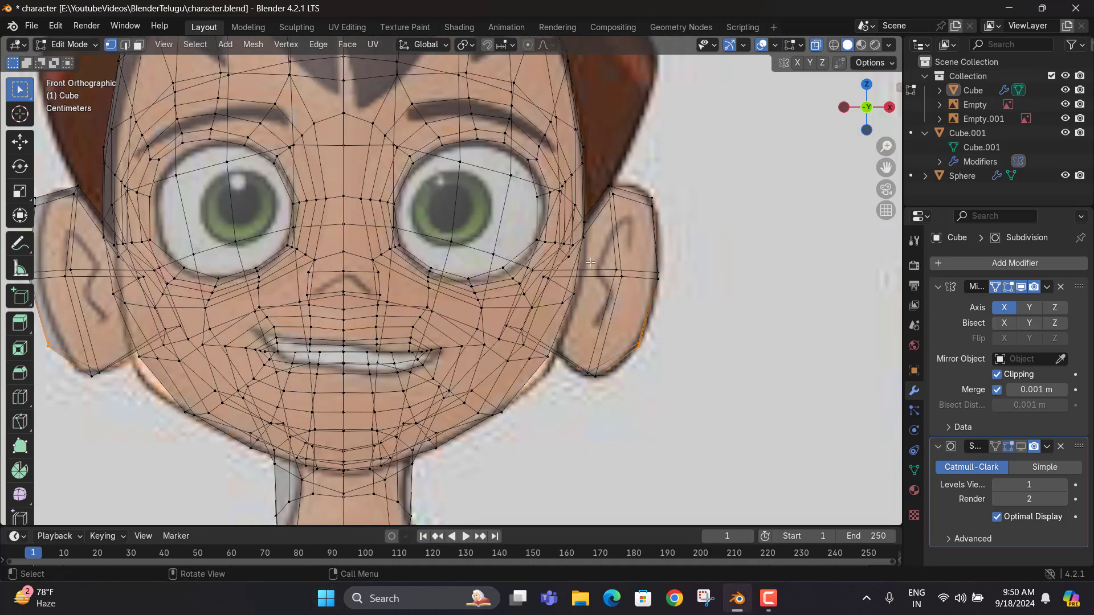
middle_drag(594, 261, 298, 310)
key(KP_3)
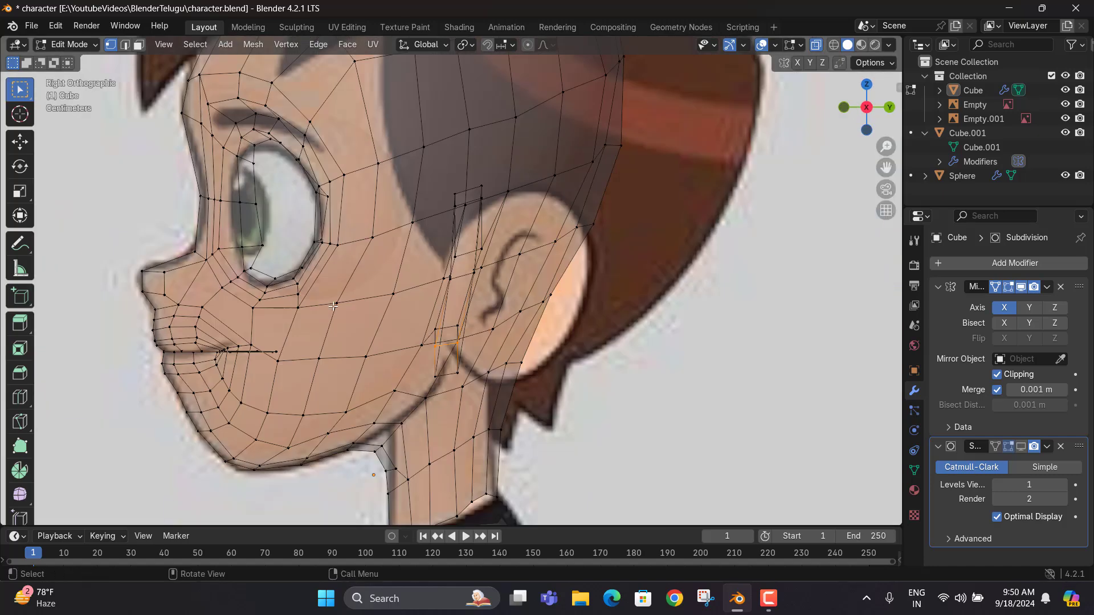
key(alt+z)
key(alt+z)
drag(485, 180, 451, 204)
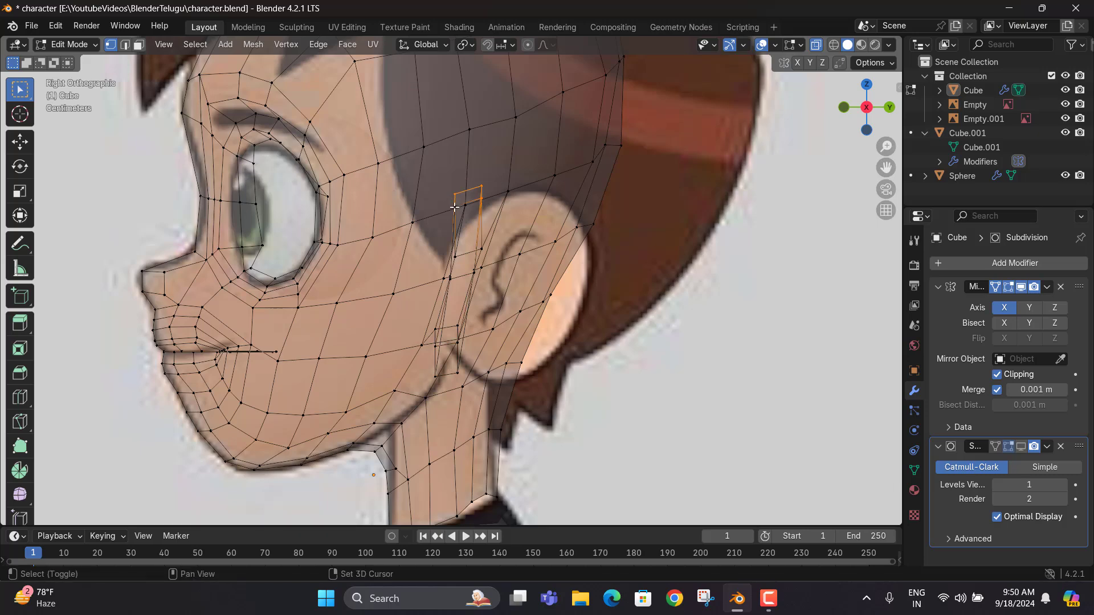
key(g)
click(496, 266)
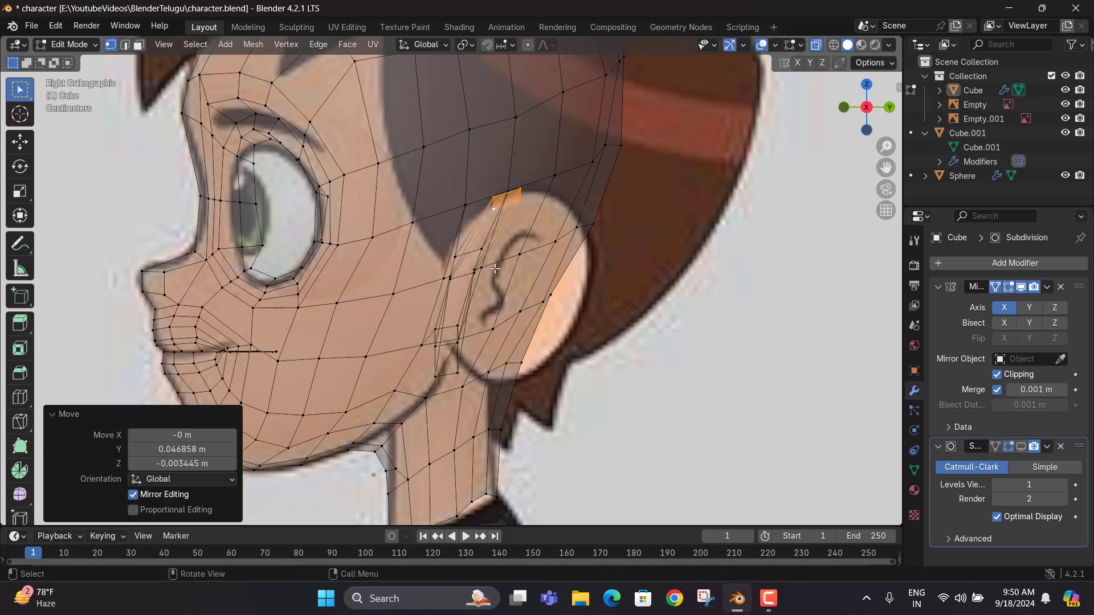
Move the ear's middle outer vertices by Y 0.13919 m, Z 0.004134 m onto the reference ear's back edge
key(alt+z)
drag(482, 267, 444, 287)
key(alt+z)
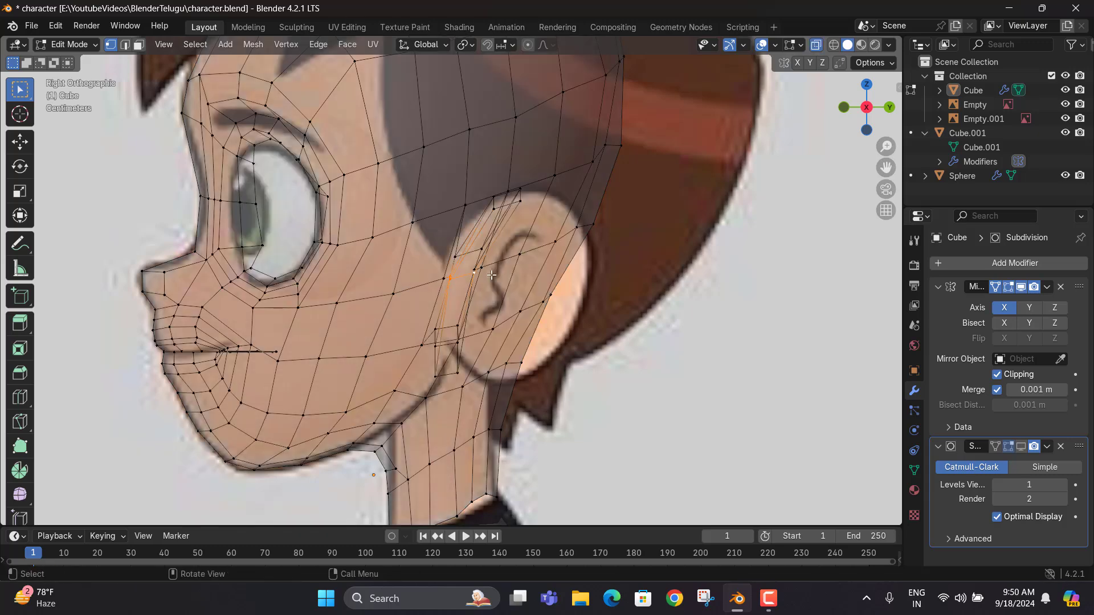
key(g)
click(477, 325)
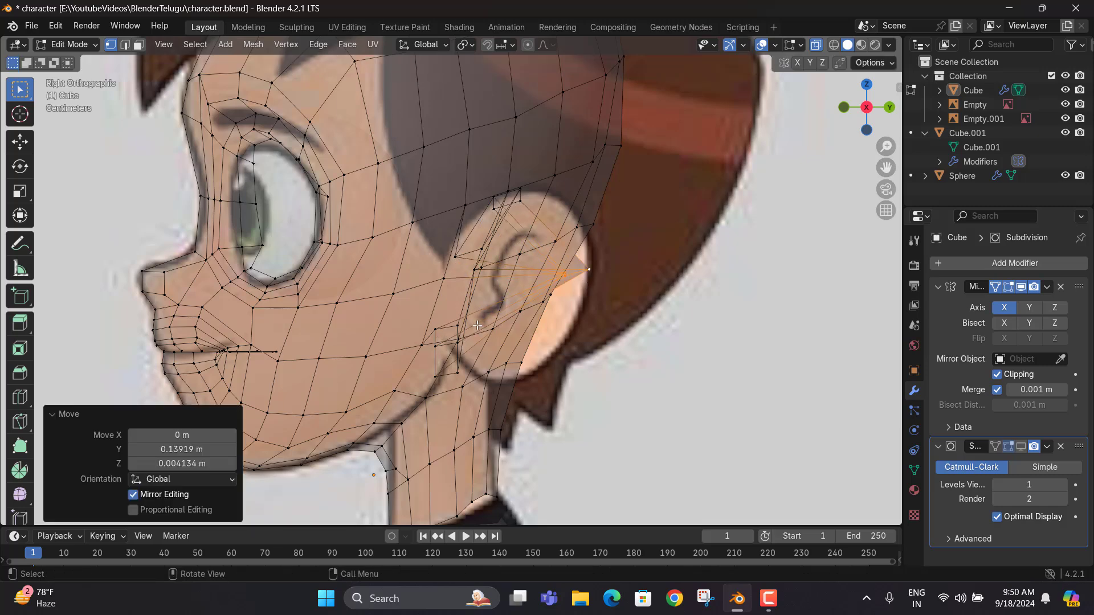
key(alt+z)
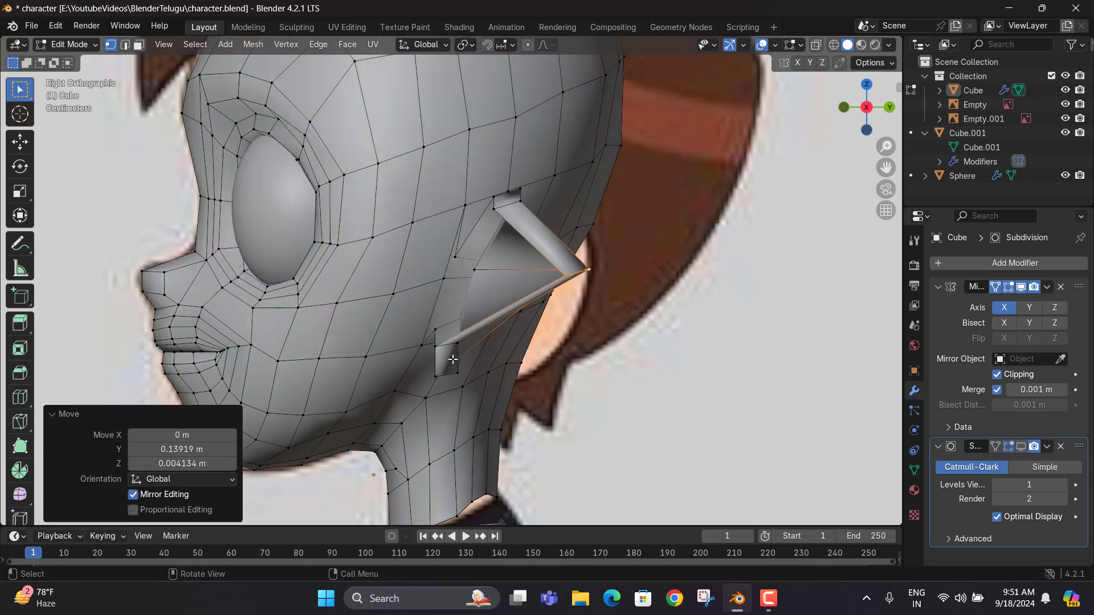
Select the ear's lower vertices and move them by Y 0.064085 m, Z -0.011025 m to the reference earlobe
middle_drag(516, 334, 638, 301)
drag(649, 291, 525, 325)
key(KP_3)
key(alt+z)
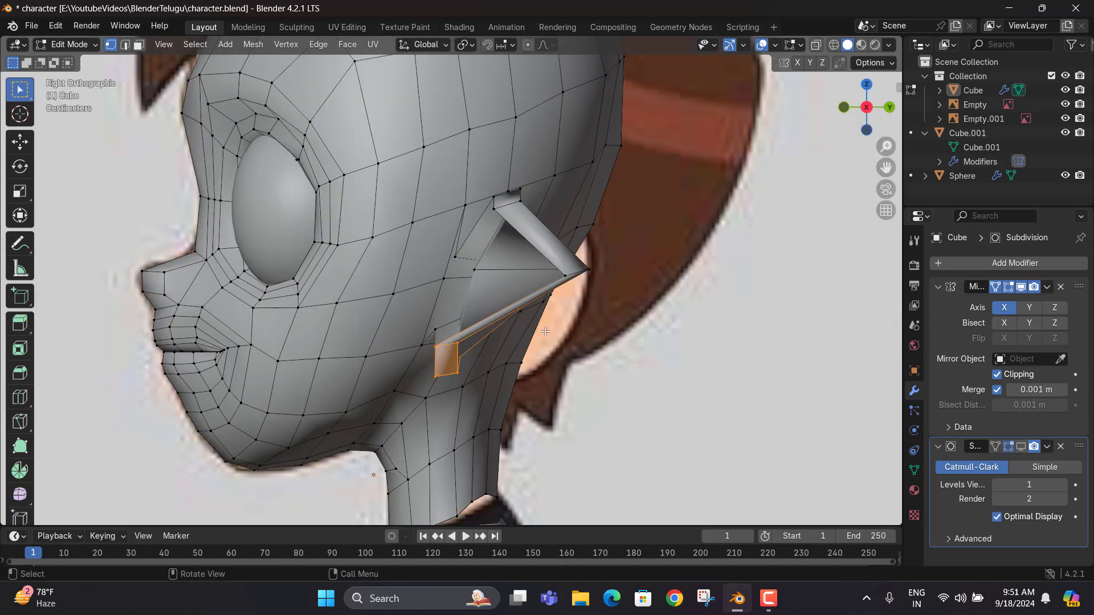
key(alt+z)
key(g)
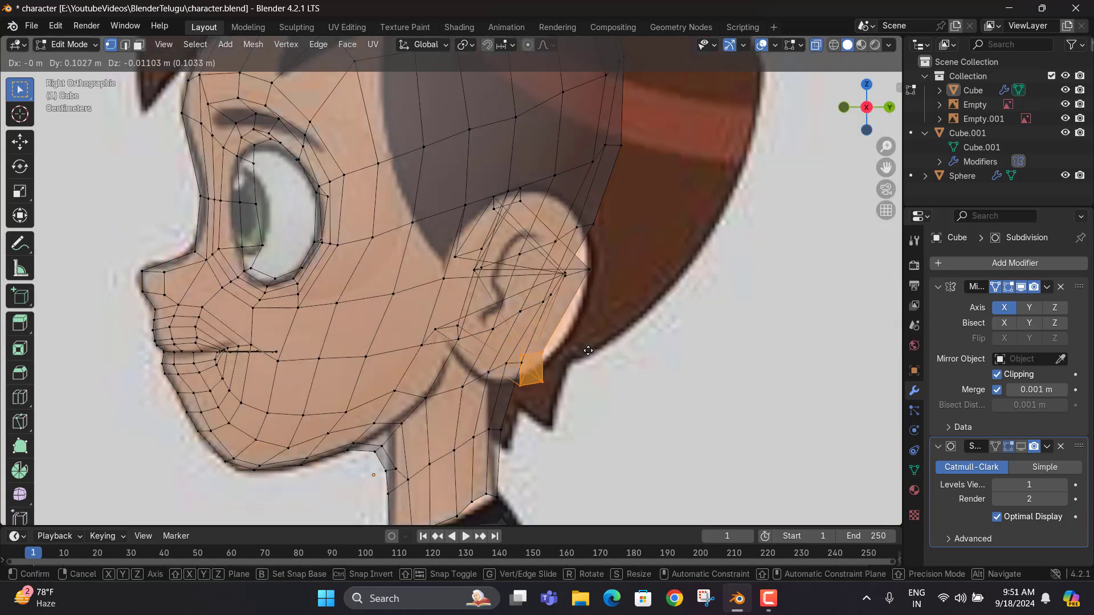
click(549, 355)
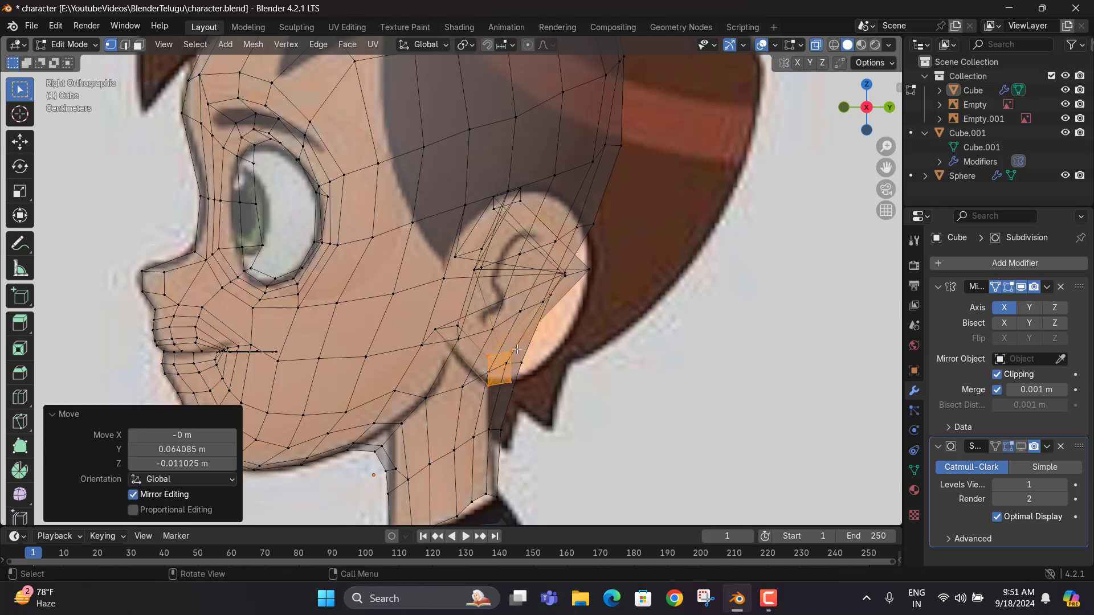
Move the ear's lower outer vertices by Y 0.064774 m, Z 0.010336 m, and nudge its rearmost vertices back about 0.006 m along Y
drag(518, 340, 462, 363)
key(g)
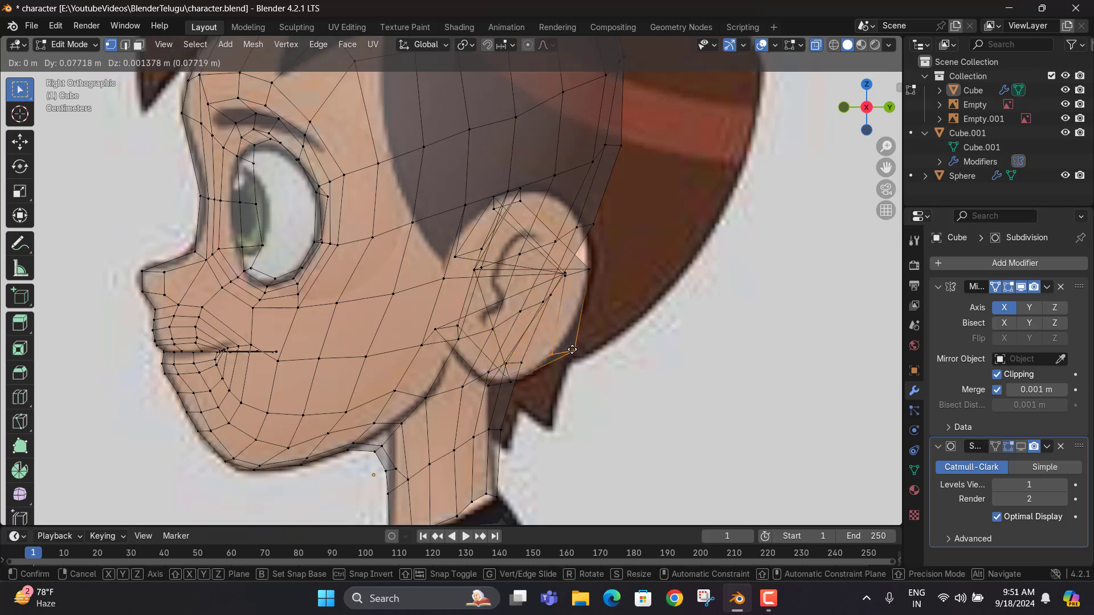
click(562, 342)
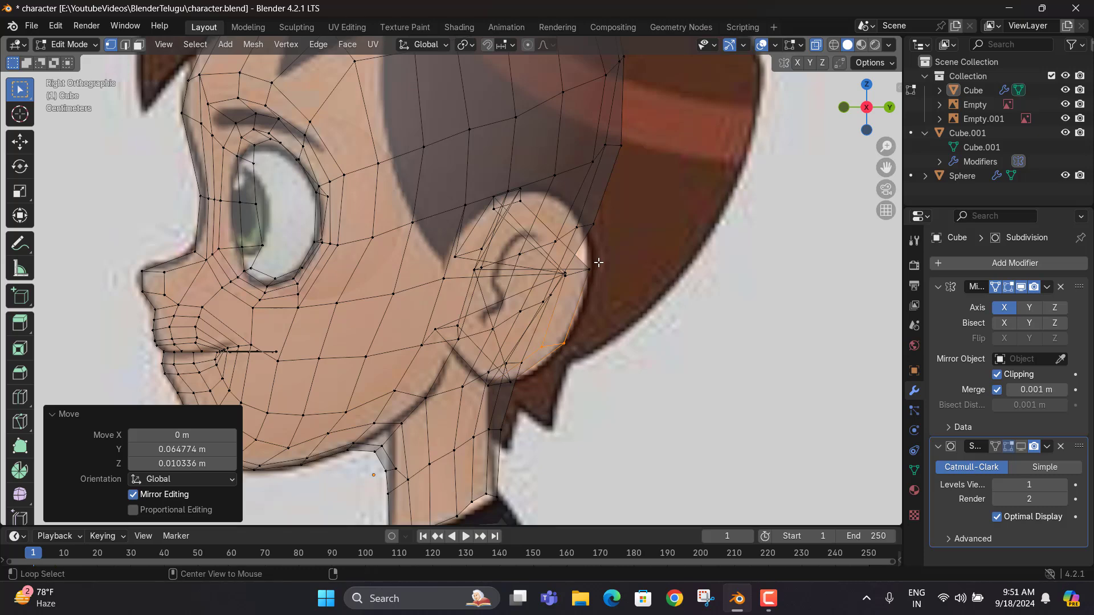
key(alt+z)
drag(598, 263, 563, 284)
key(g)
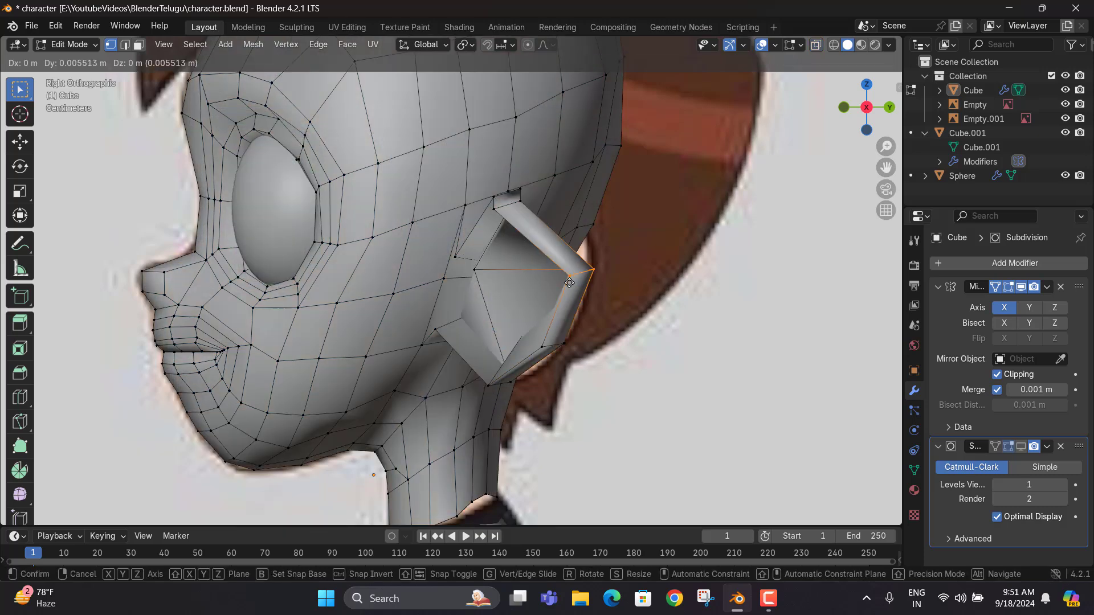
click(570, 283)
Move the middle vertex of the ear's front face by -0.10375 m along Y, bringing it forward
middle_drag(569, 282, 635, 327)
key(alt+z)
key(alt+z)
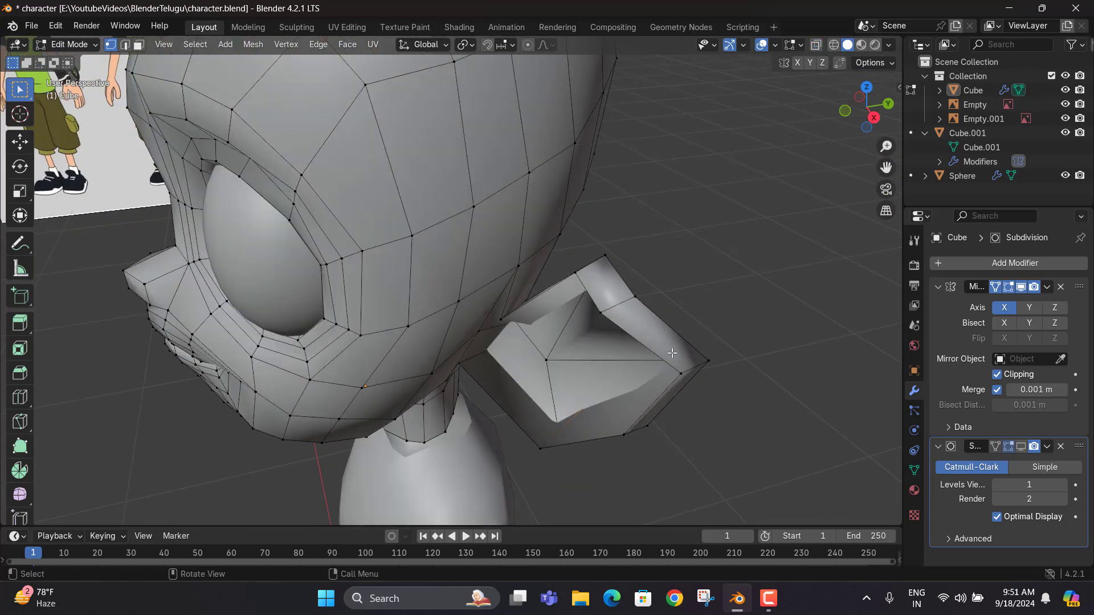
key(g)
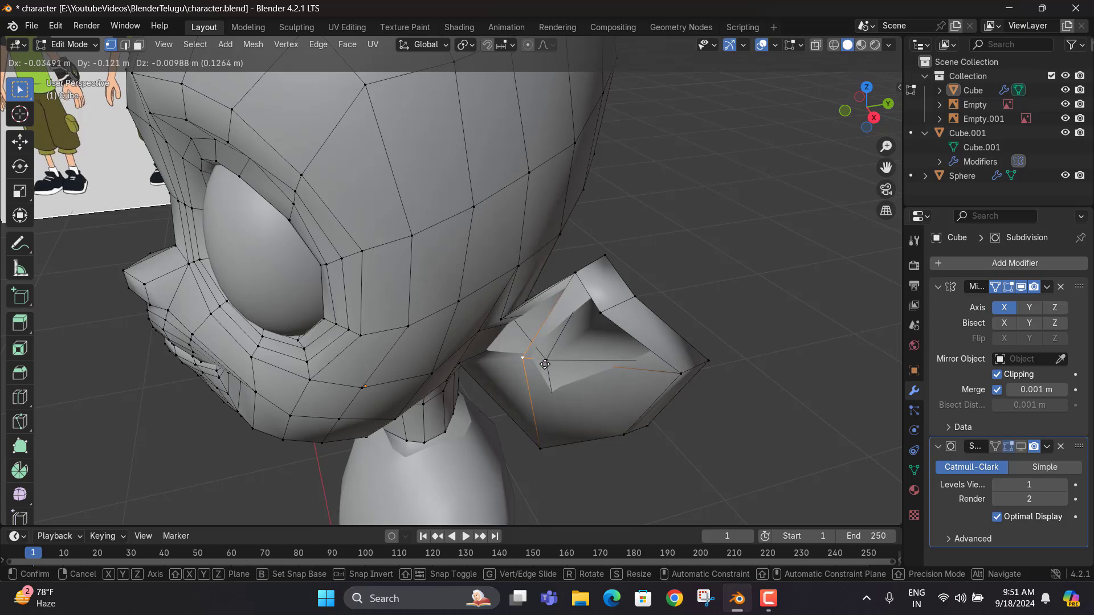
key(y)
click(548, 362)
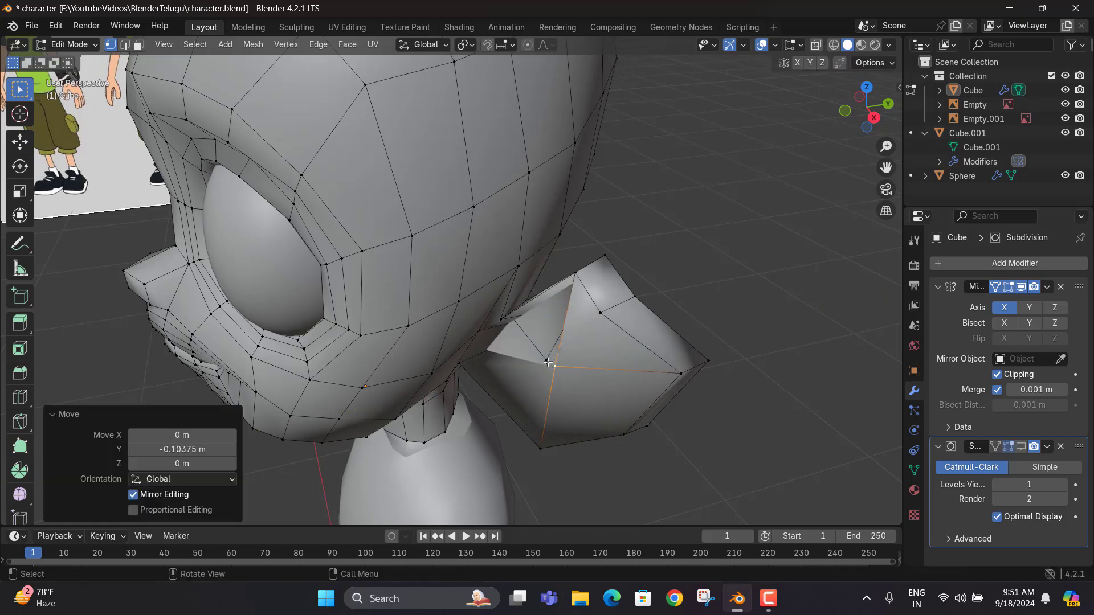
Try to reposition the middle vertex on the ear's back side, freely and along Y, and undo the moves
middle_drag(548, 362, 450, 354)
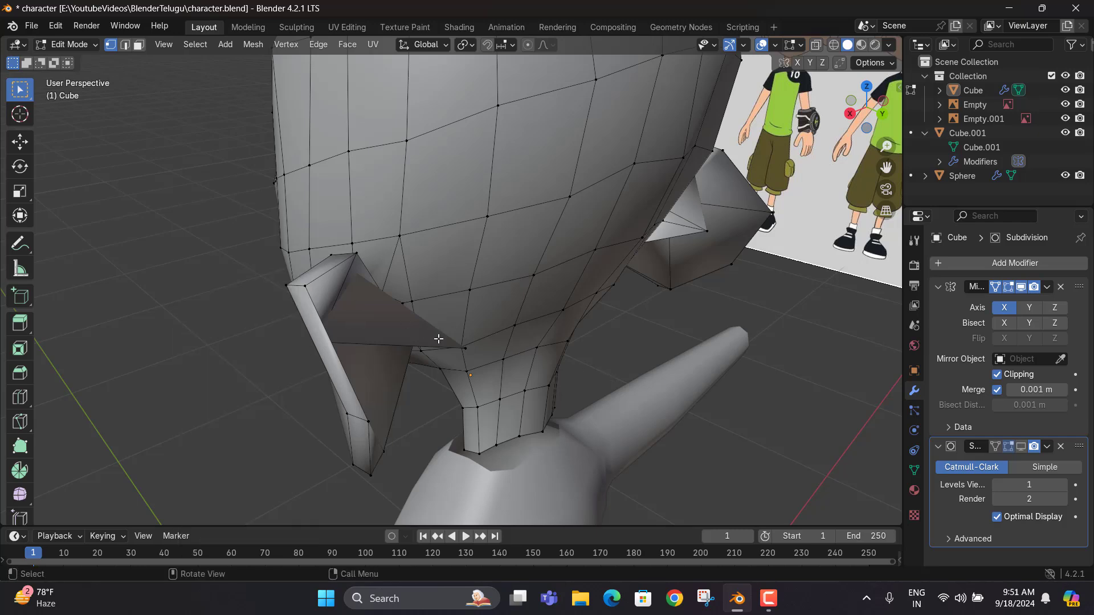
middle_drag(468, 347, 439, 317)
key(g)
click(508, 314)
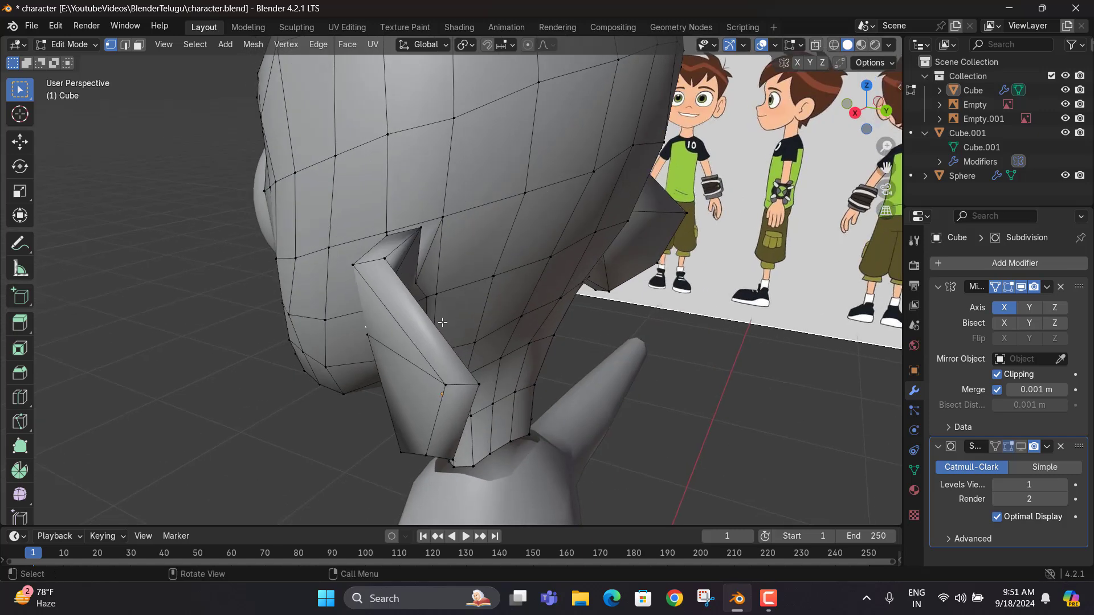
key(g)
key(y)
click(611, 336)
middle_drag(686, 335, 722, 325)
key(ctrl+z)
key(ctrl+z)
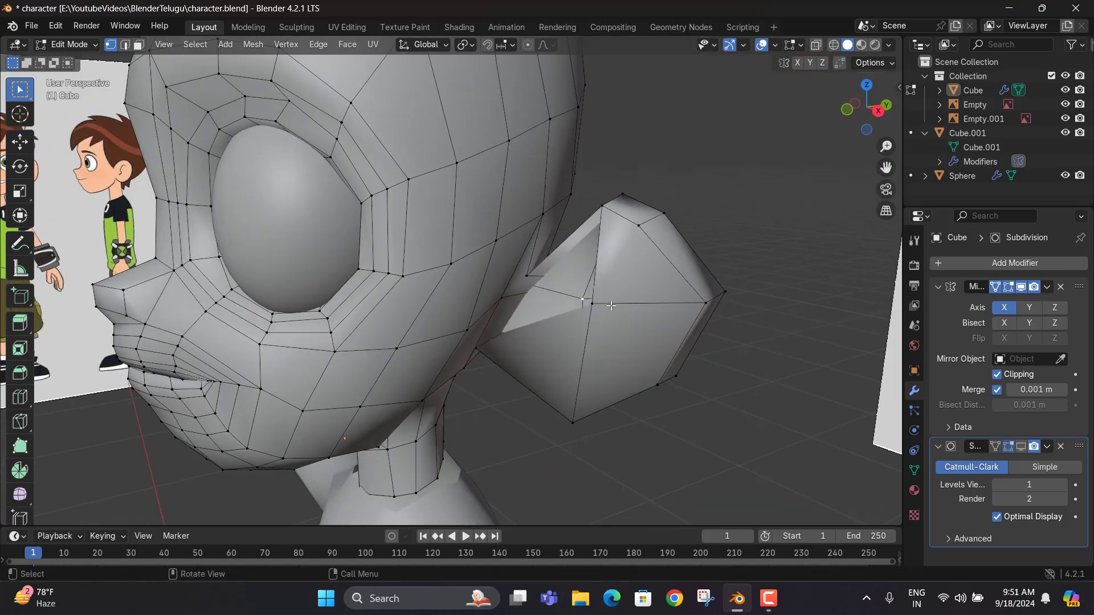
middle_drag(612, 306, 581, 340)
key(g)
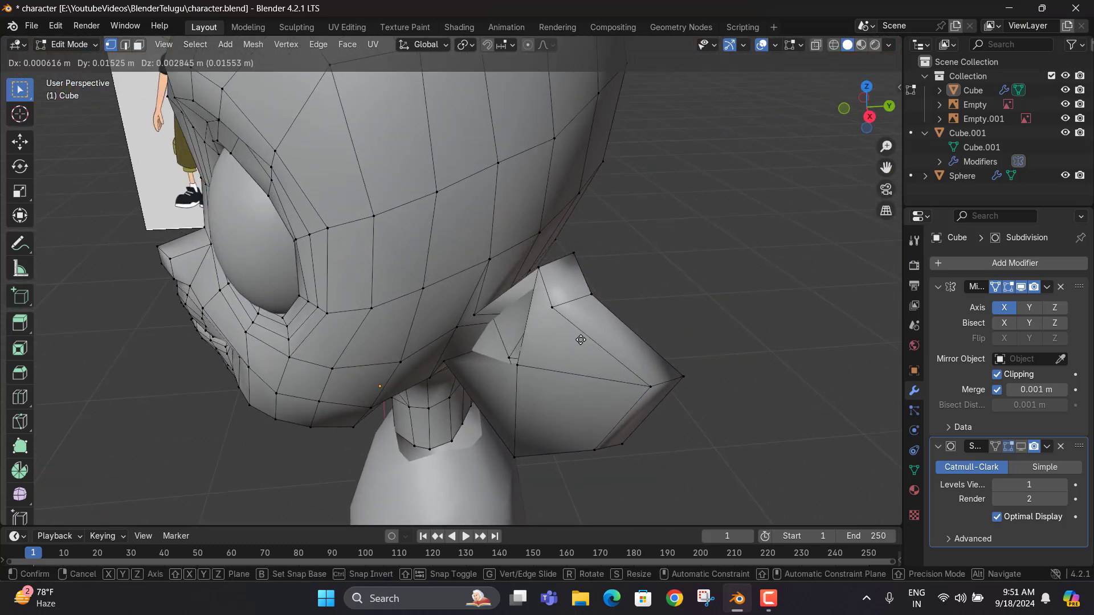
right_click(539, 329)
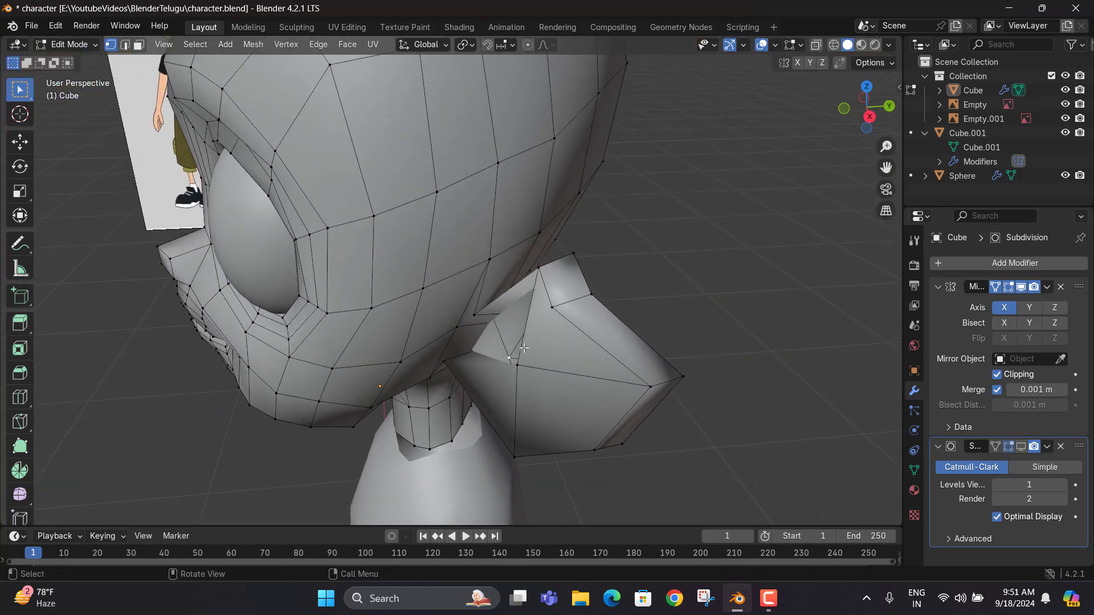
Dissolve the vertex selected on the ear, and move the rear middle vertex of its inner edge along Y
right_click(524, 348)
click(489, 551)
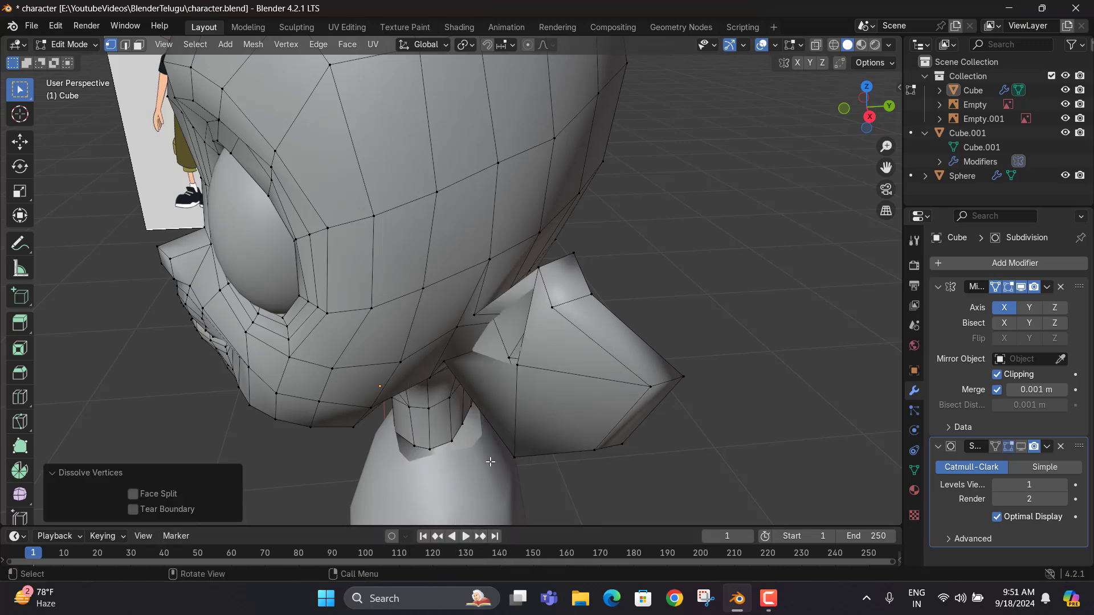
click(511, 357)
key(g)
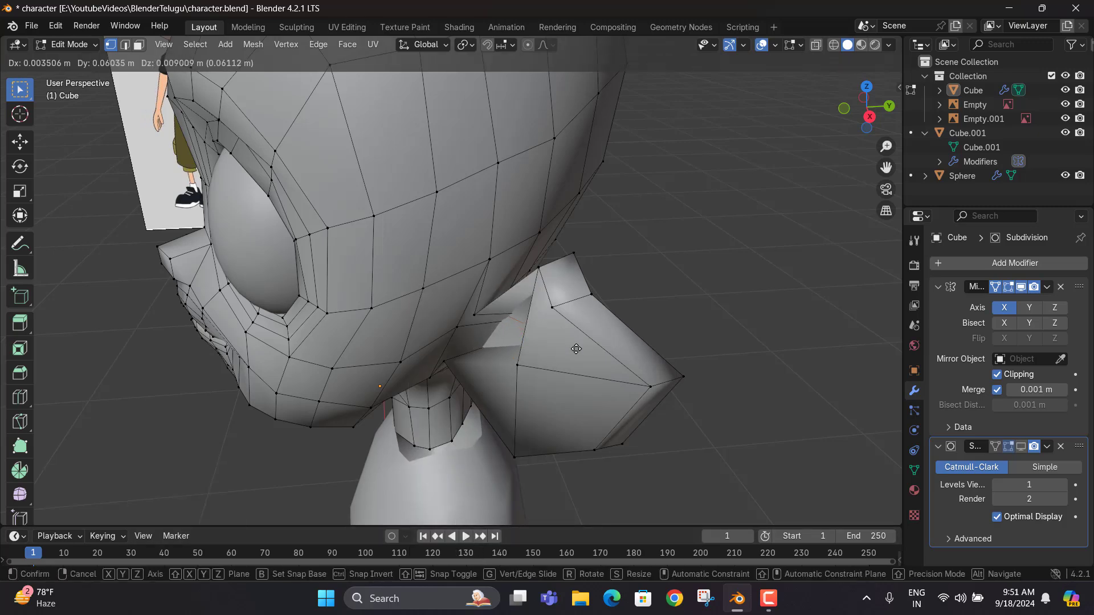
key(y)
click(601, 345)
Try a second move of the same inner-edge vertex along Y, check it from another angle, and undo it
middle_drag(601, 345, 535, 359)
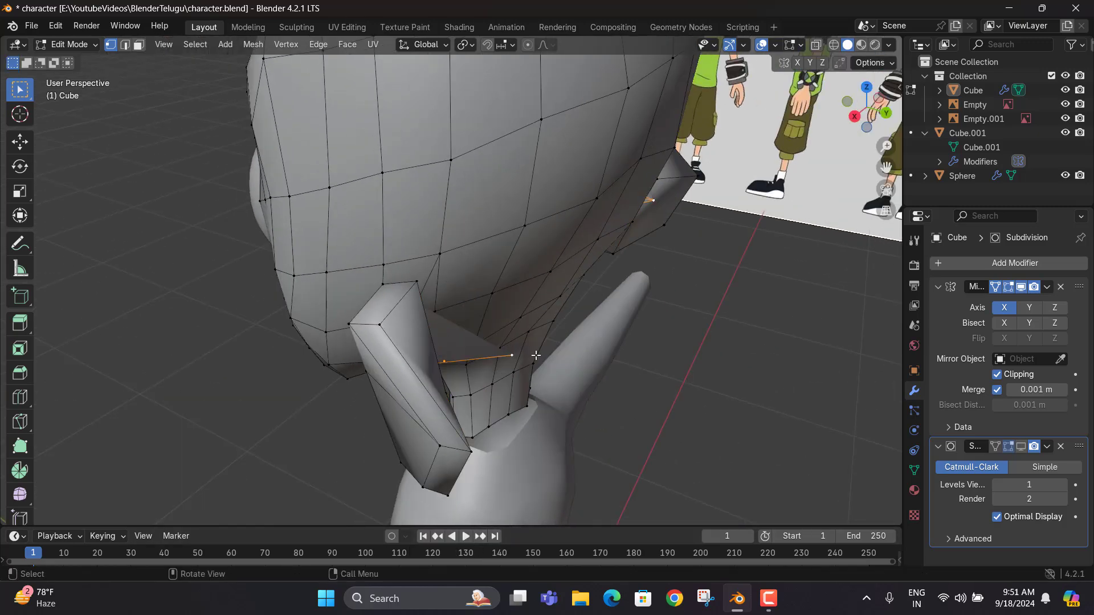
key(g)
key(y)
click(464, 342)
middle_drag(464, 342, 519, 293)
key(ctrl+z)
Move the rear middle vertex of the ear's inner edge by -0.12984 m along Y and about 0.012 m along X
key(g)
key(y)
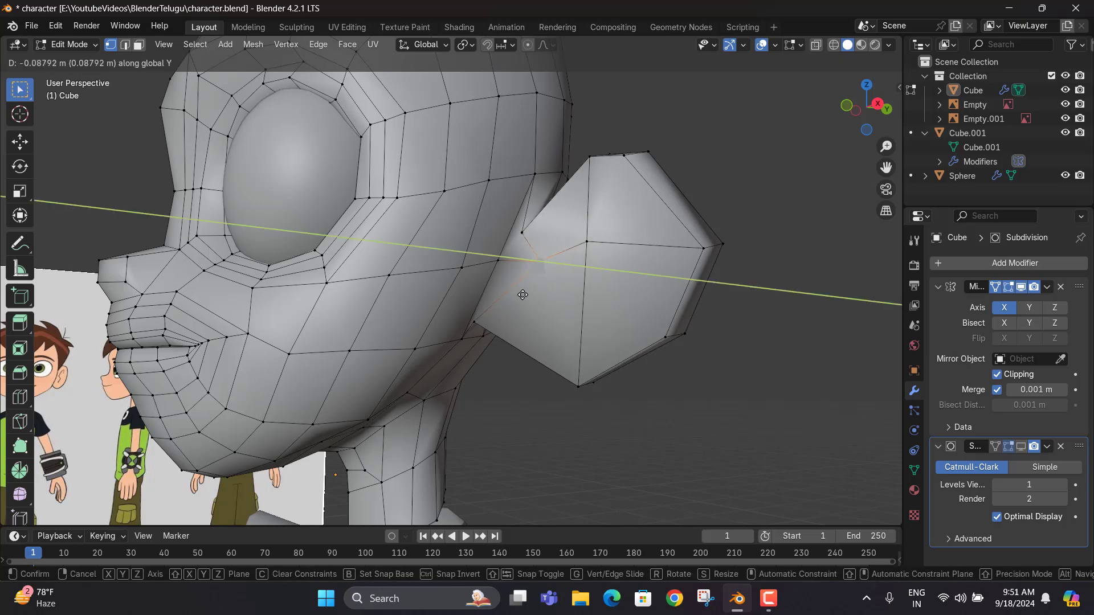
click(521, 292)
key(g)
key(x)
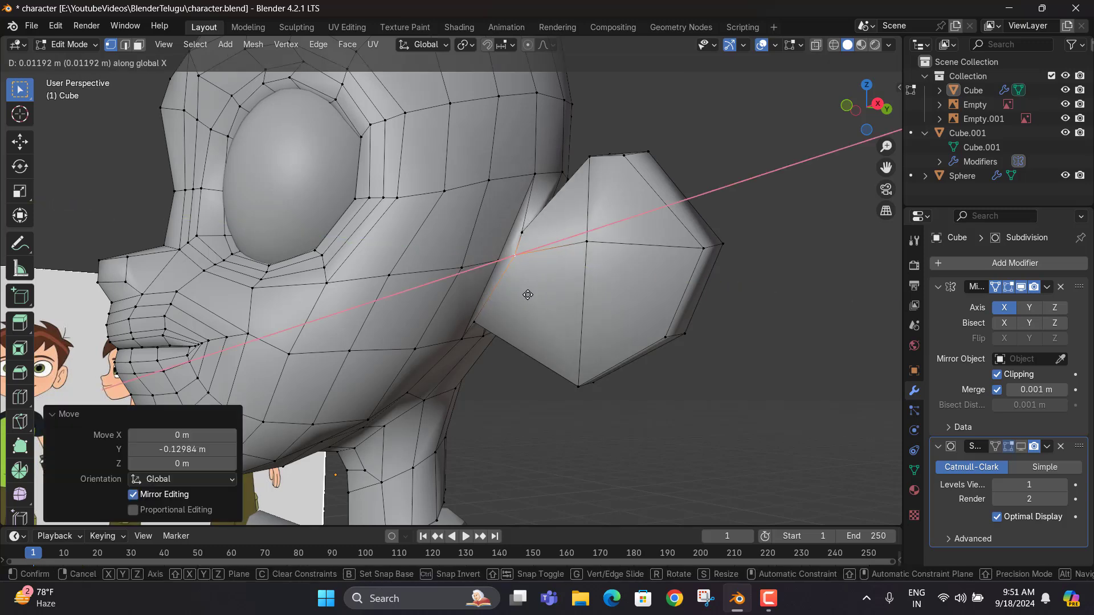
click(528, 293)
Move the ear's upper front vertices beside the head by 0.029202 m along Y and 0.042473 m along Z
middle_drag(528, 292, 437, 409)
key(g)
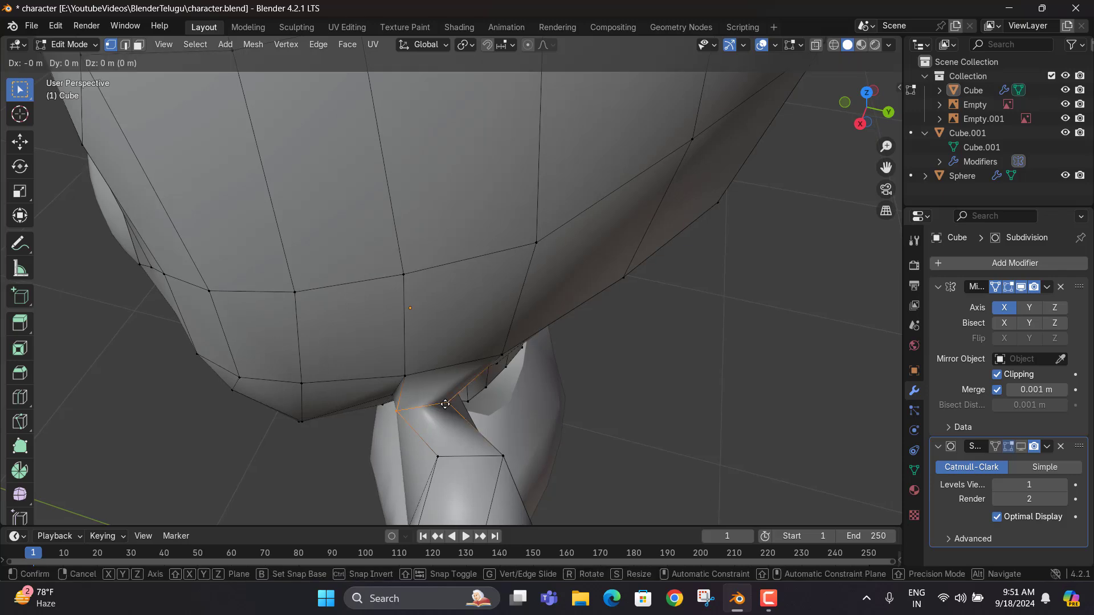
key(y)
click(488, 426)
key(g)
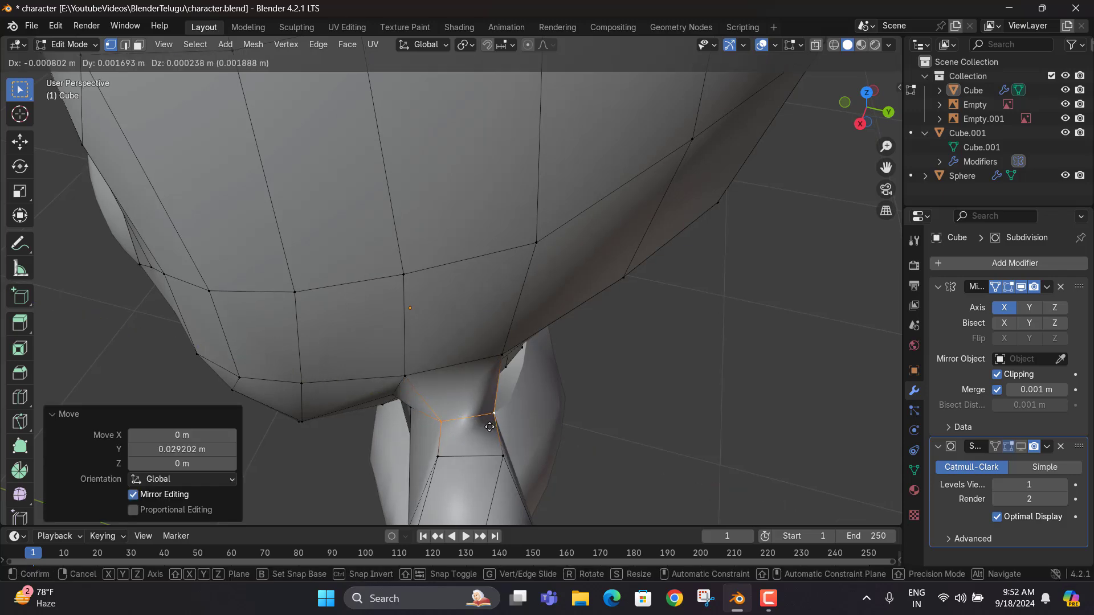
key(z)
click(494, 393)
Select the ear's two lower front vertices beside the head and move them by 0.009681 m along Y
middle_drag(495, 393, 522, 249)
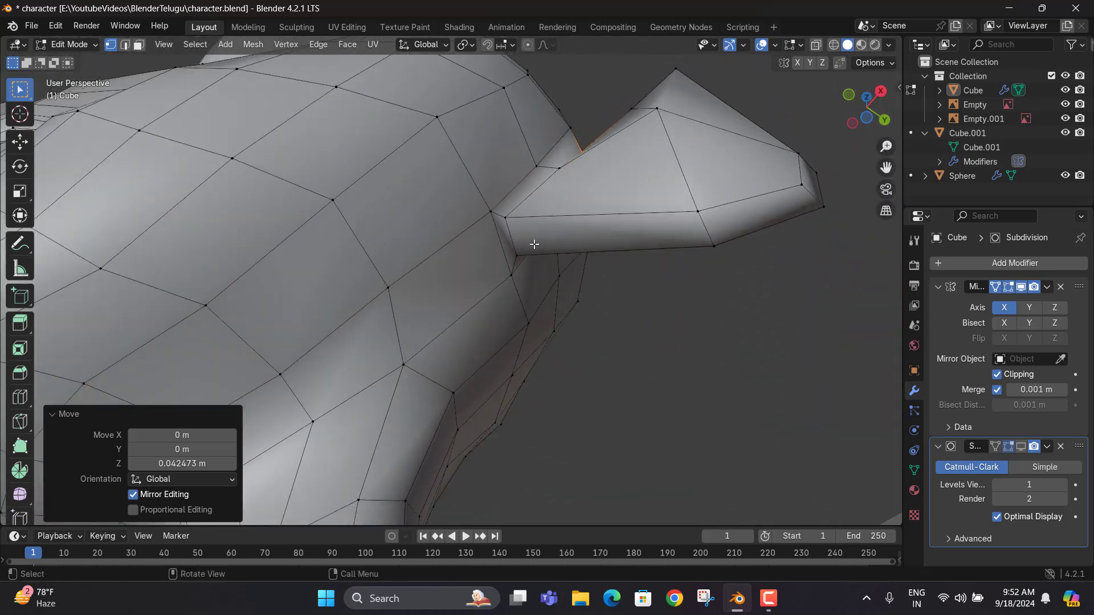
shift+click(511, 218)
key(g)
key(z)
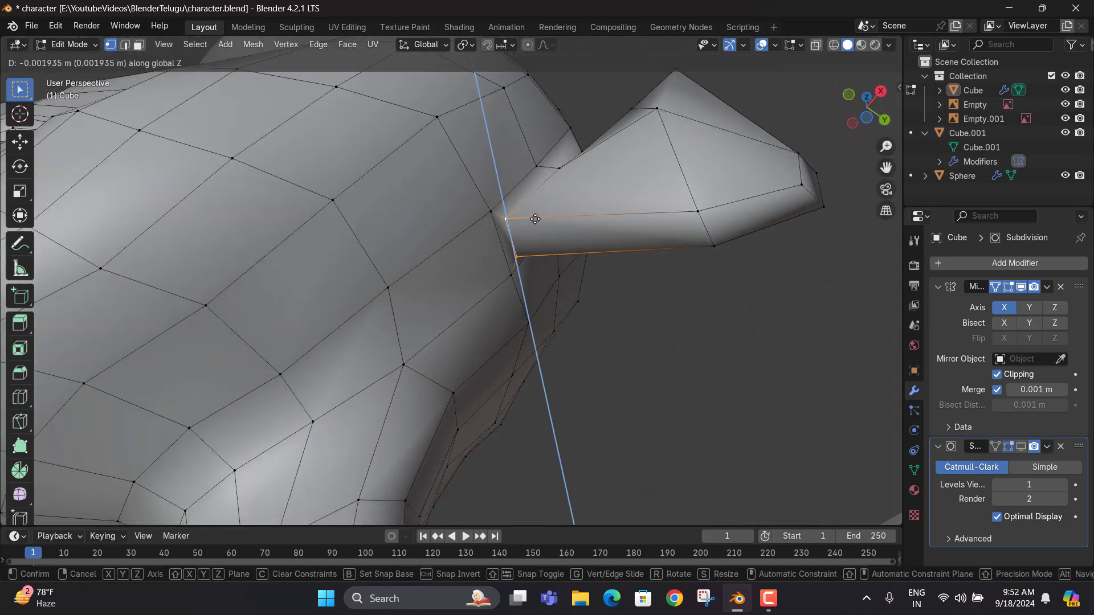
key(y)
click(535, 215)
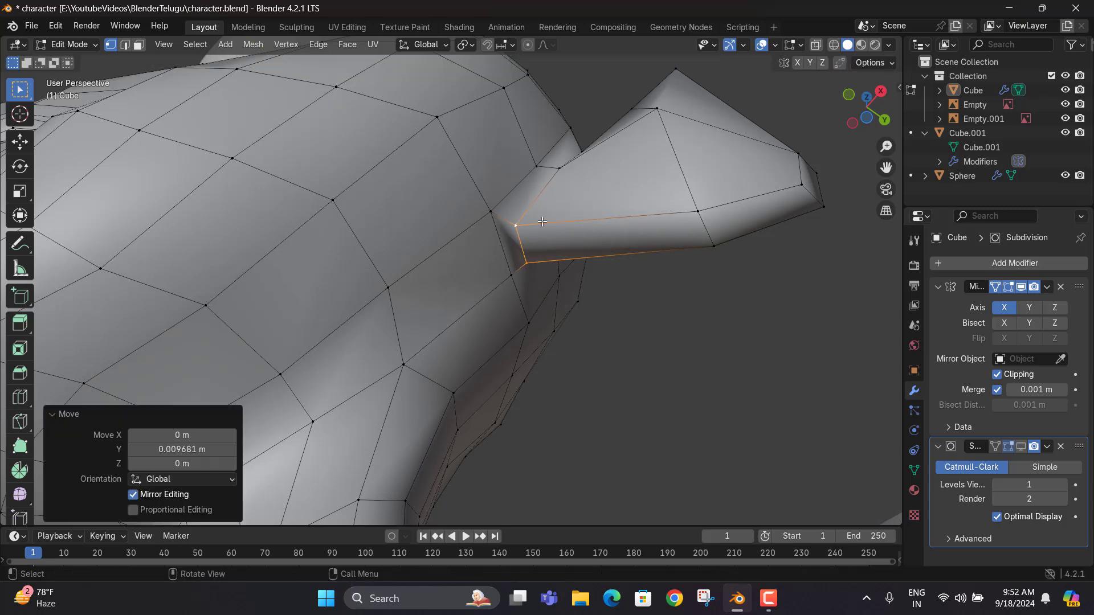
Move the ear's upper outer vertices by Y 0.056945 m, Z -0.000957 m against the side reference, using X-ray display
key(KP_3)
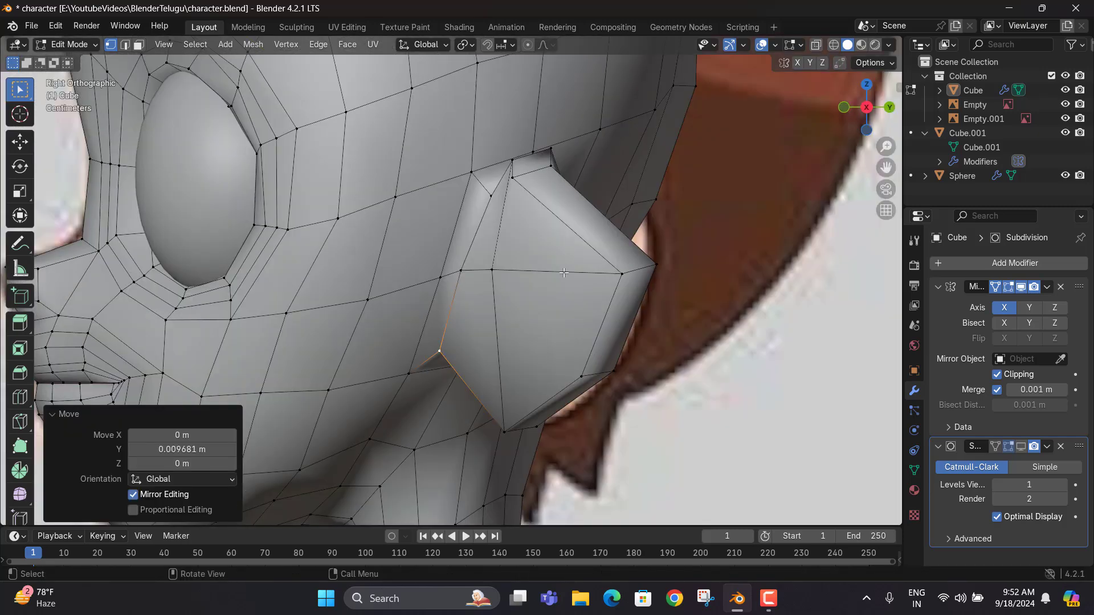
key(KP_1)
middle_drag(475, 348, 478, 323)
shift+click(317, 264)
key(KP_3)
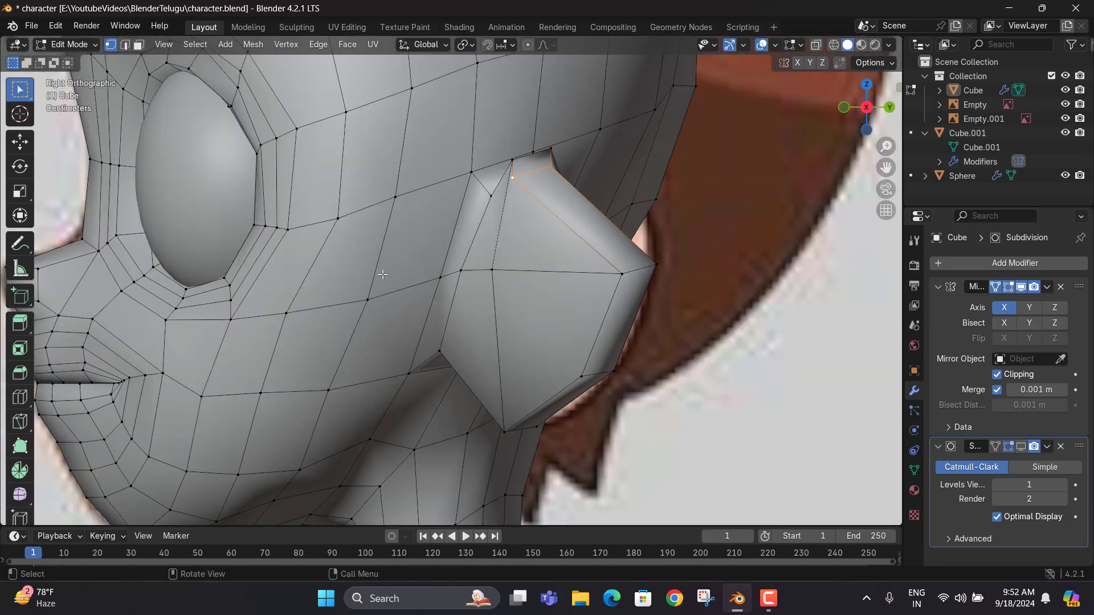
key(alt+z)
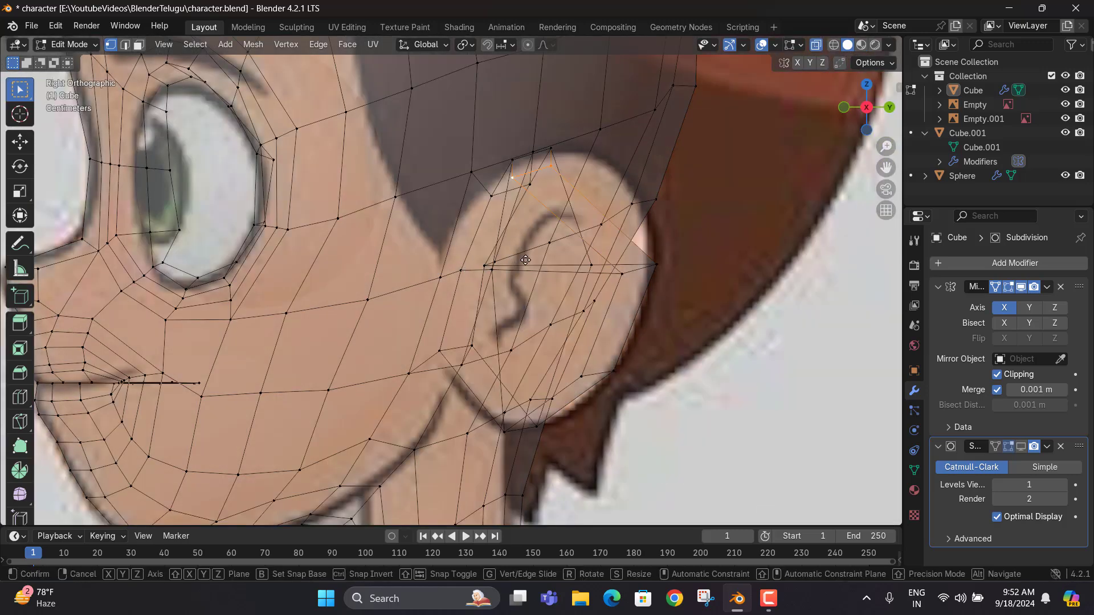
key(g)
click(577, 263)
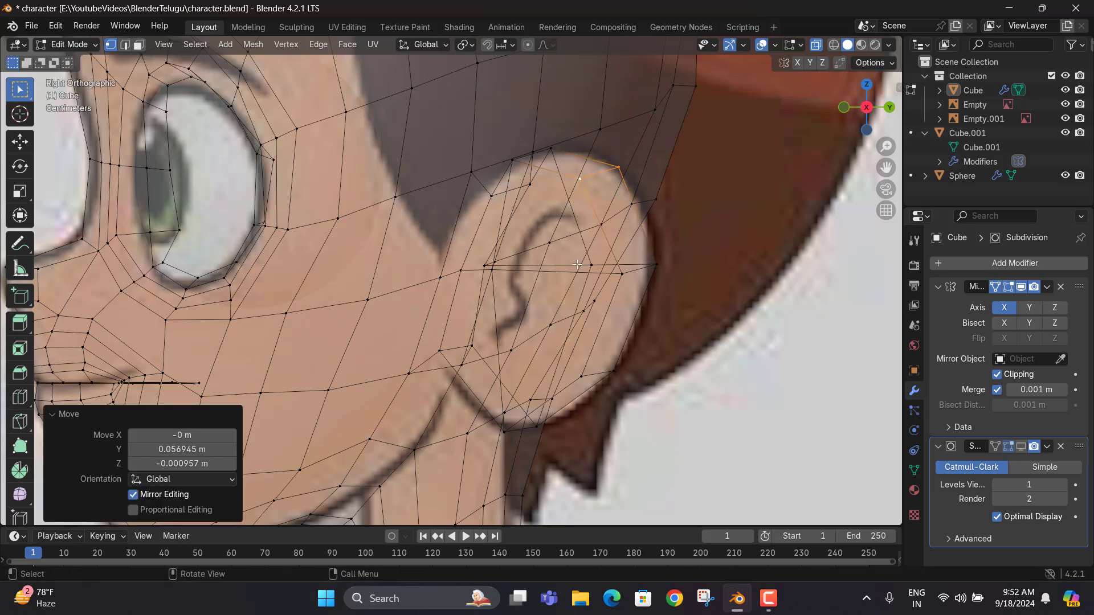
Move the ear's topmost vertex by Y 0.01627 m, Z -0.000479 m along the side reference outline
click(551, 150)
key(g)
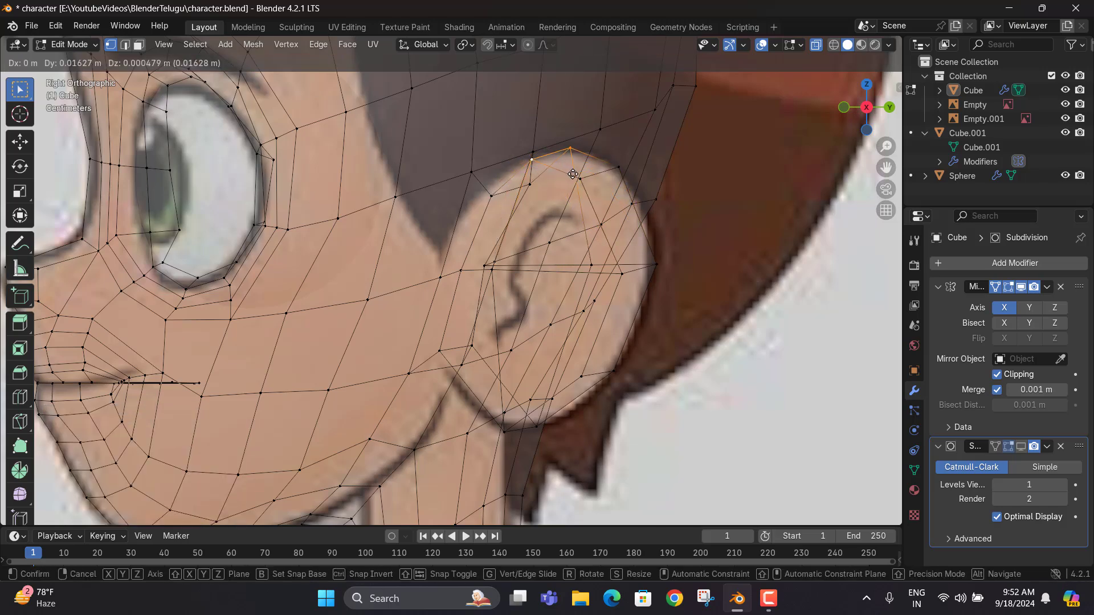
click(575, 175)
Reposition the ear's upper outer corner vertex in front view, finishing with a move of X 0.008269 m, Z -0.001654 m
scroll(576, 176, down, 5)
middle_drag(576, 175, 667, 245)
key(KP_1)
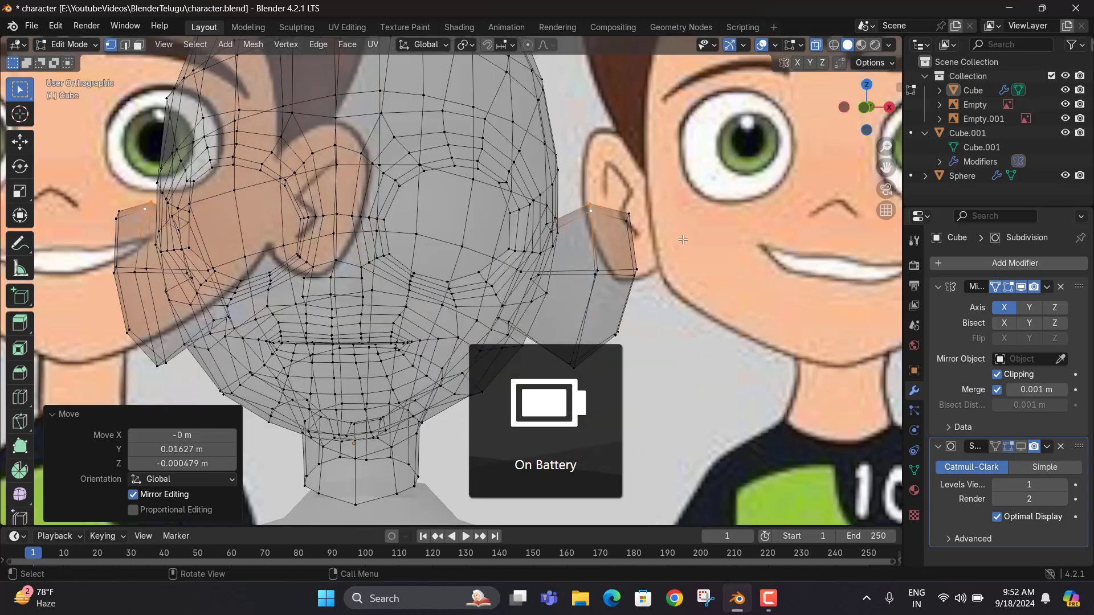
key(alt+z)
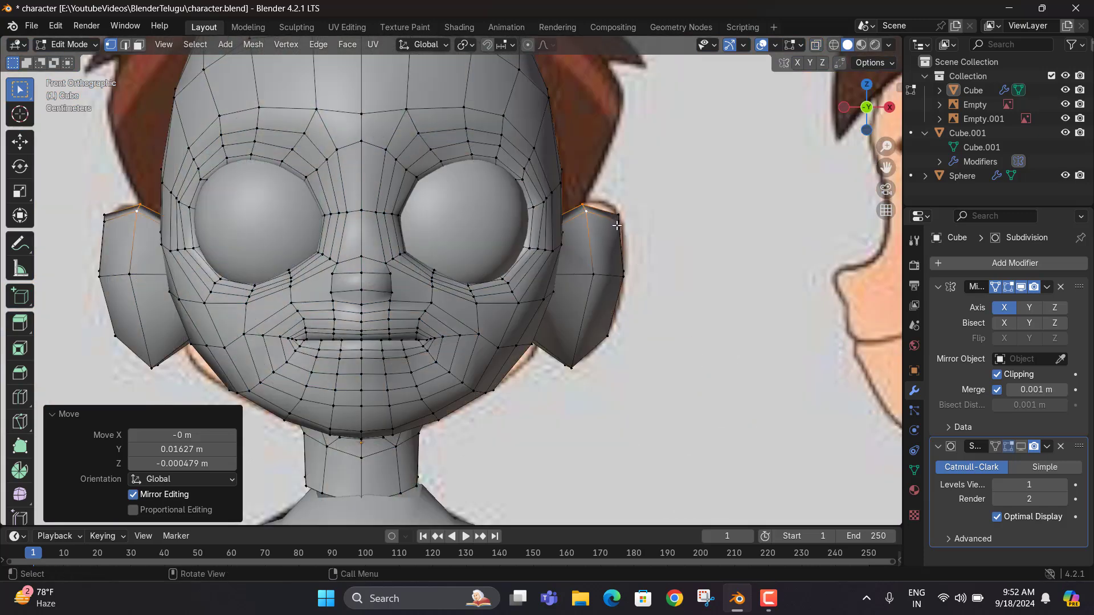
drag(583, 219, 614, 229)
key(g)
click(632, 203)
key(g)
click(619, 230)
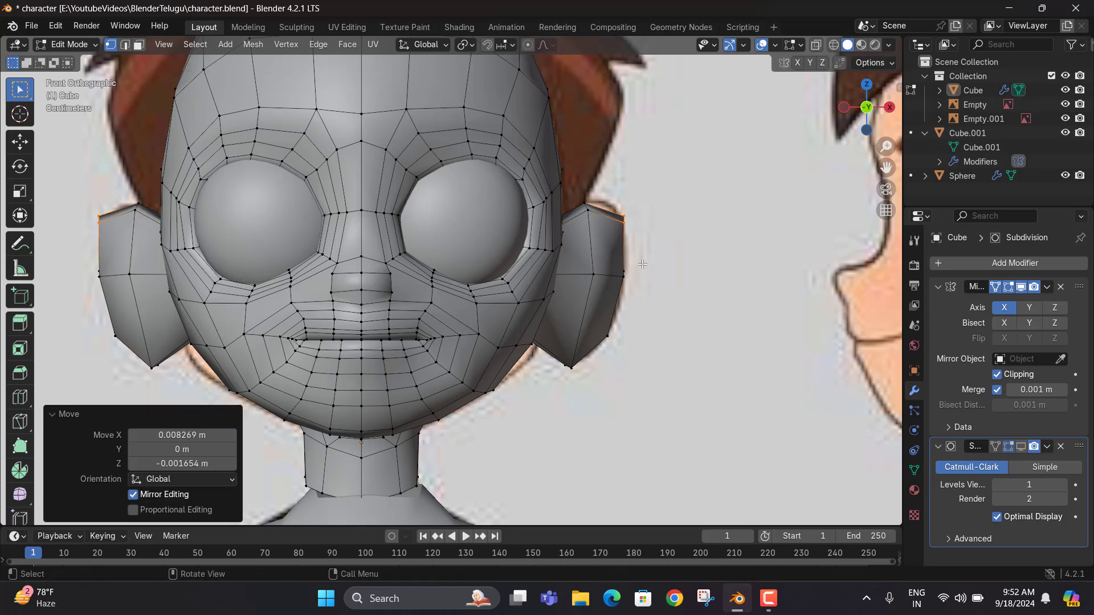
Move the middle vertex of the ear's front face 0.057098 m along Y, and freely by X 0.001308 m, Y -0.002821 m, Z -0.019275 m
middle_drag(594, 275, 449, 294)
alt+click(446, 281)
key(g)
key(y)
click(480, 283)
key(g)
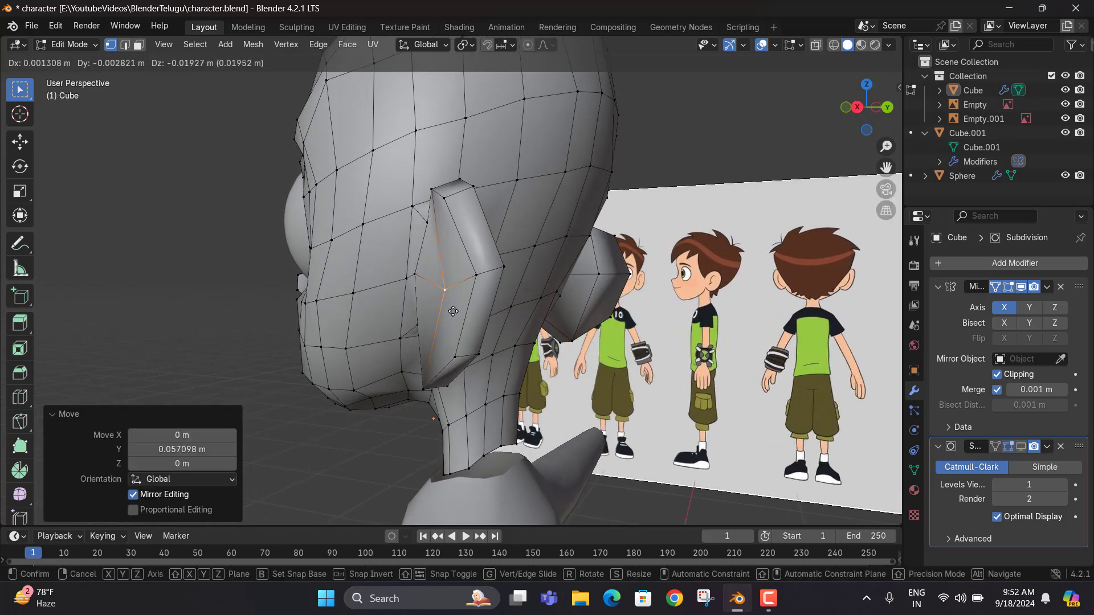
click(453, 312)
Lower the ear's outer middle vertices to the front reference outline, and move its back-side middle vertex by X -0.003308 m, Z -0.007442 m
key(KP_1)
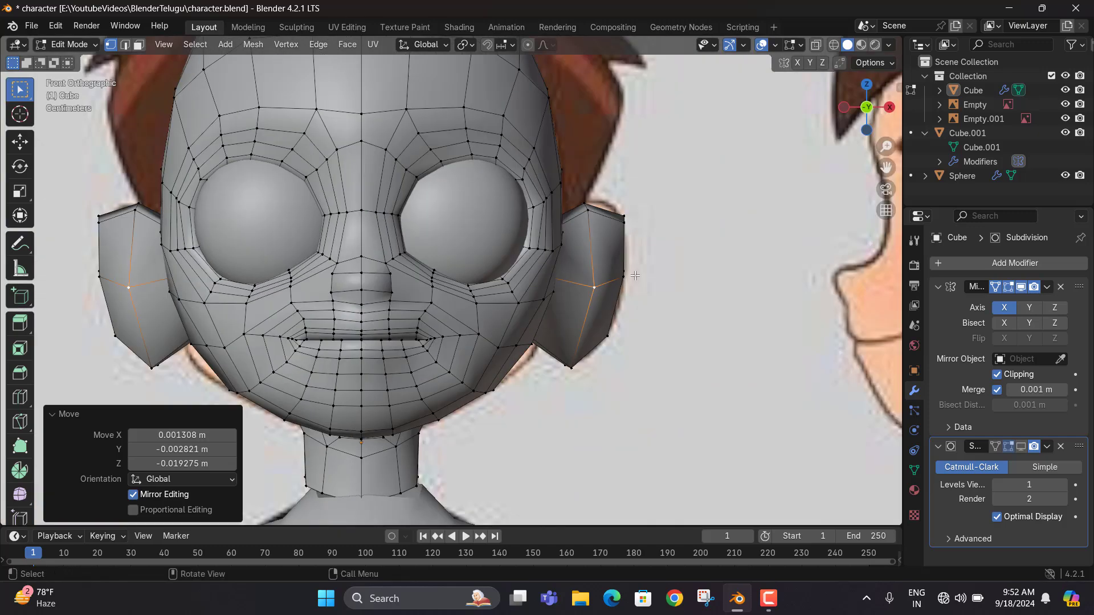
key(alt+z)
drag(613, 285, 615, 291)
key(g)
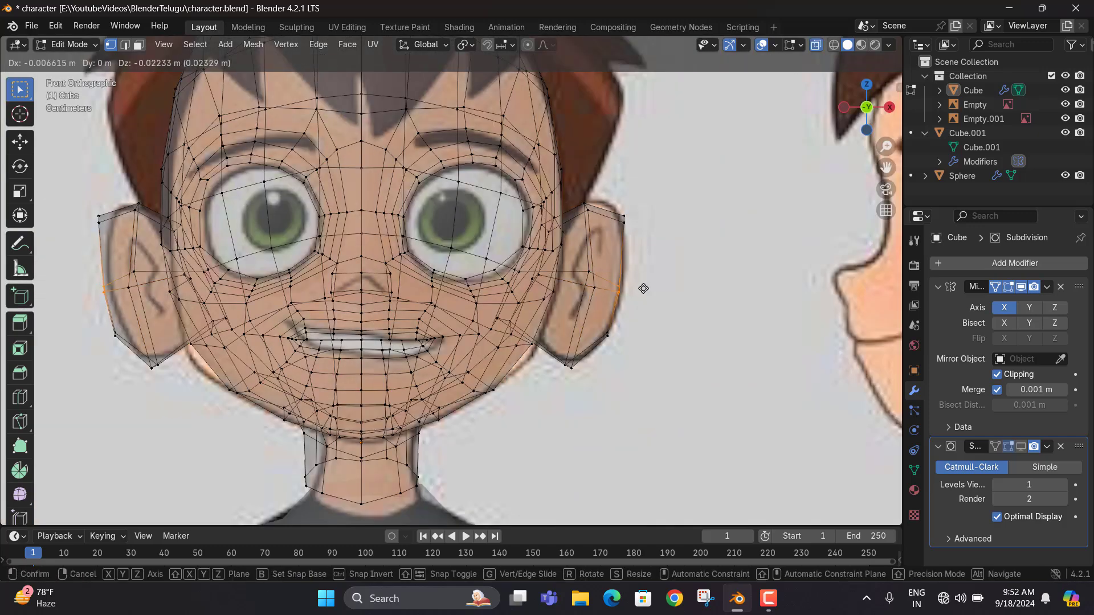
click(645, 286)
key(g)
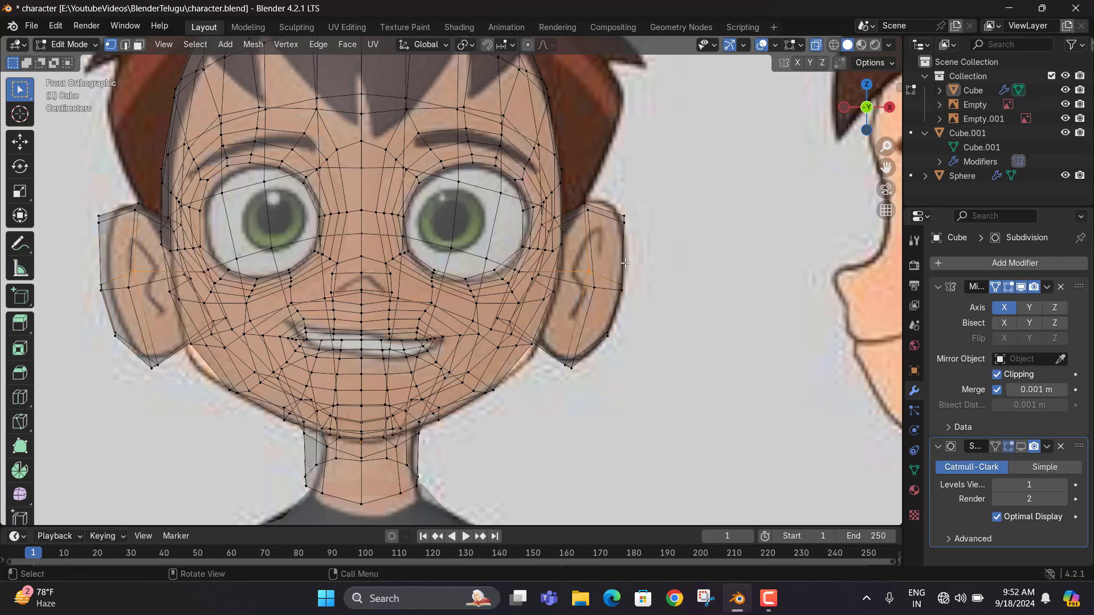
click(587, 271)
middle_drag(587, 271, 468, 292)
key(ctrl+r)
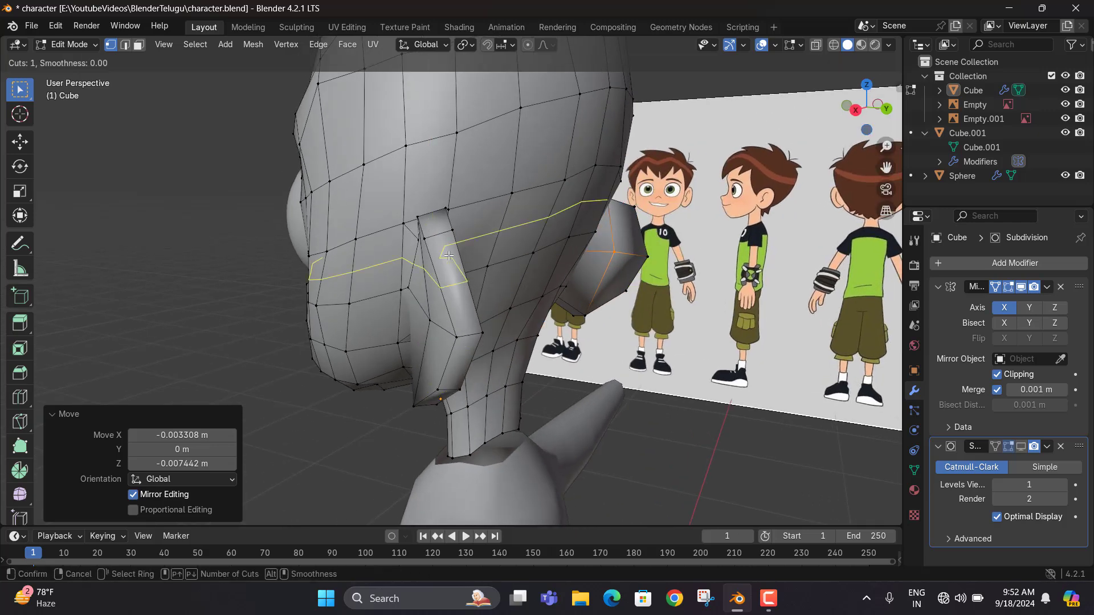
right_click(449, 255)
Select the four faces on the ear's back side and inset them with a thickness of 0.02597 m
middle_drag(449, 255, 423, 285)
key(3)
click(409, 291)
shift+click(412, 325)
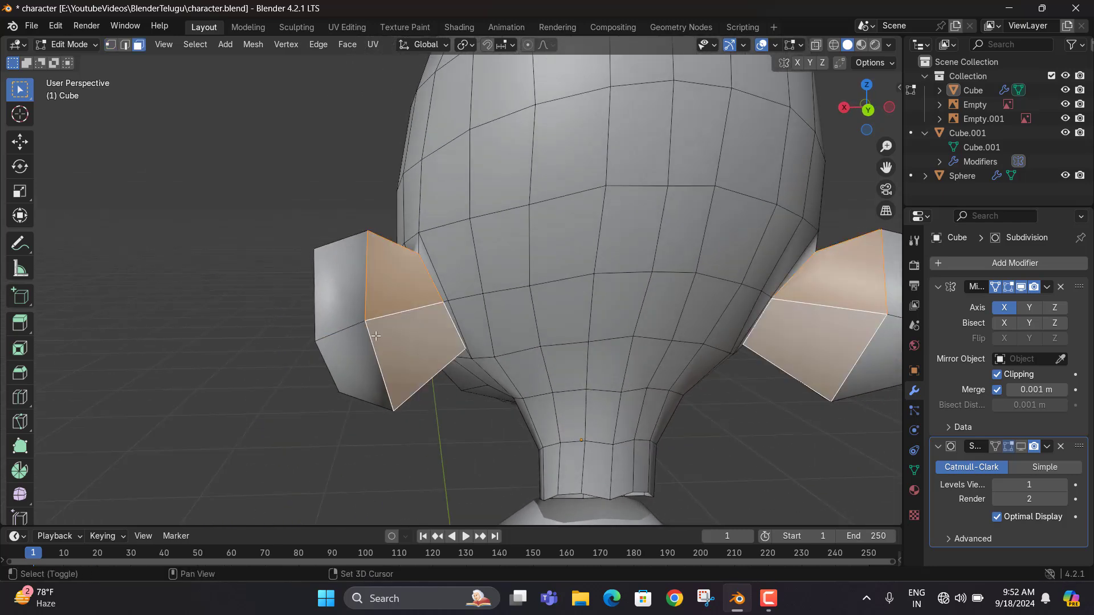
shift+click(359, 330)
shift+click(347, 299)
key(i)
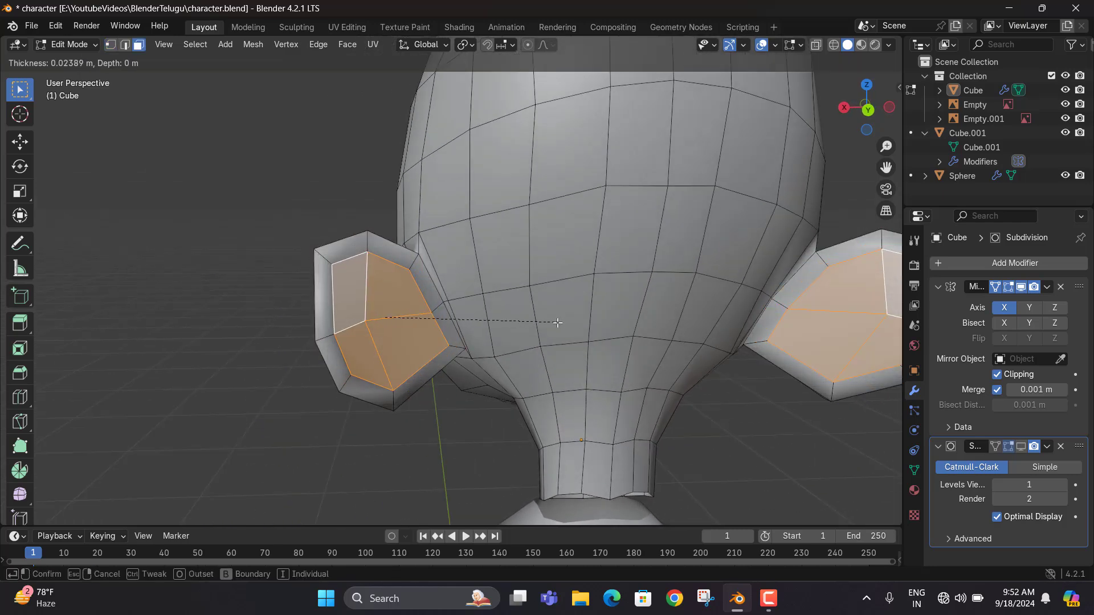
click(557, 324)
Move the inset back faces by X -0.003116 m, Y 0.000966 m, Z 0.000965 m, and scale them up slightly
scroll(401, 324, up, 1)
middle_drag(400, 324, 550, 324)
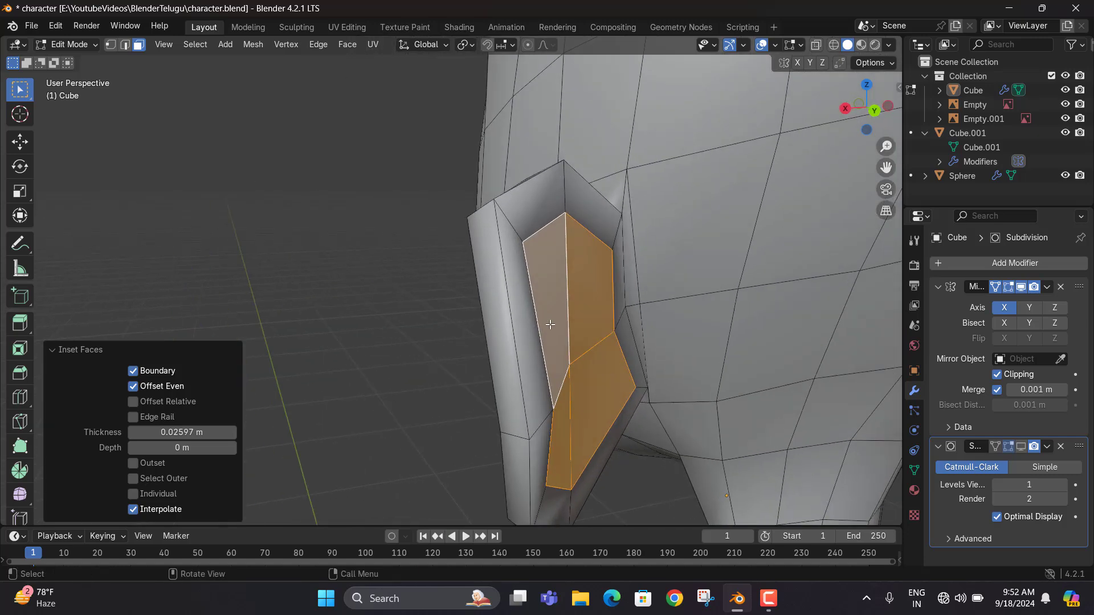
key(g)
click(581, 335)
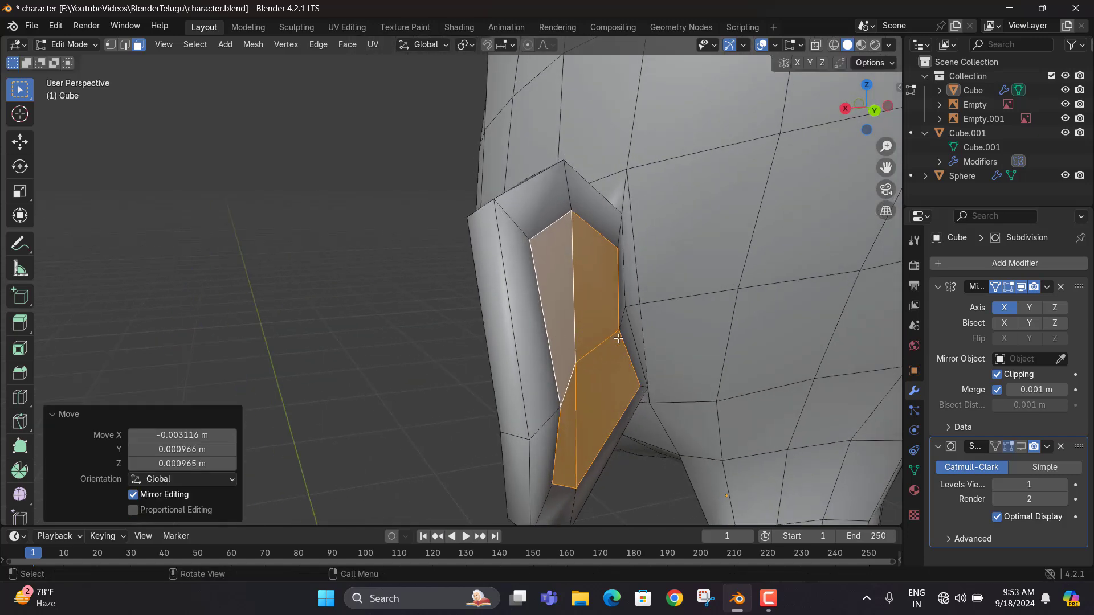
key(s)
click(641, 332)
Select the outer edge loop around the ear's back side and scale it by 1.029
key(2)
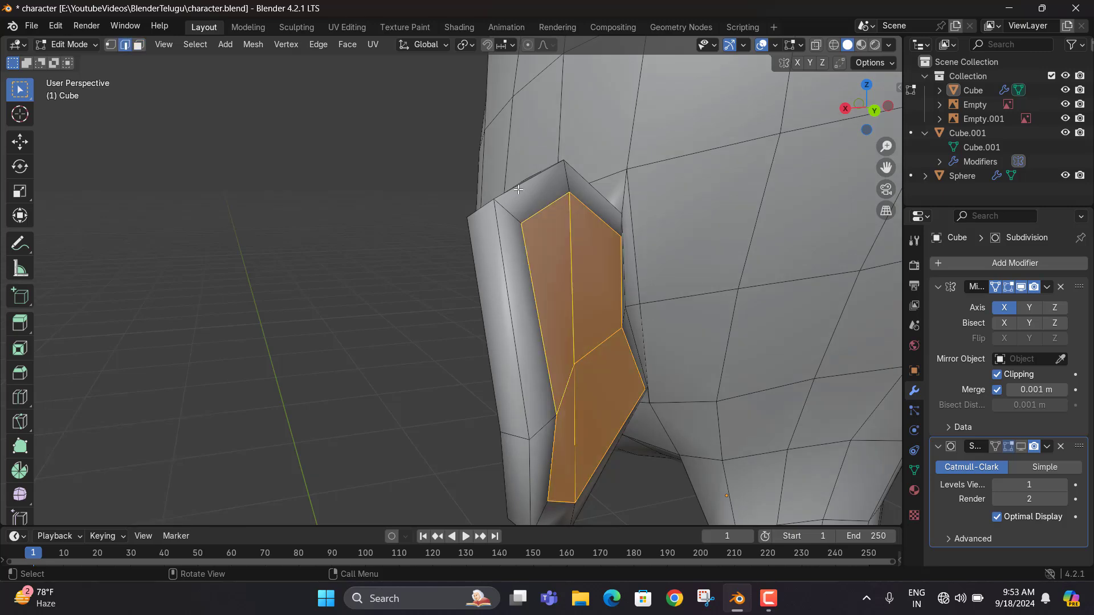
key(alt+a)
middle_drag(536, 233, 483, 237)
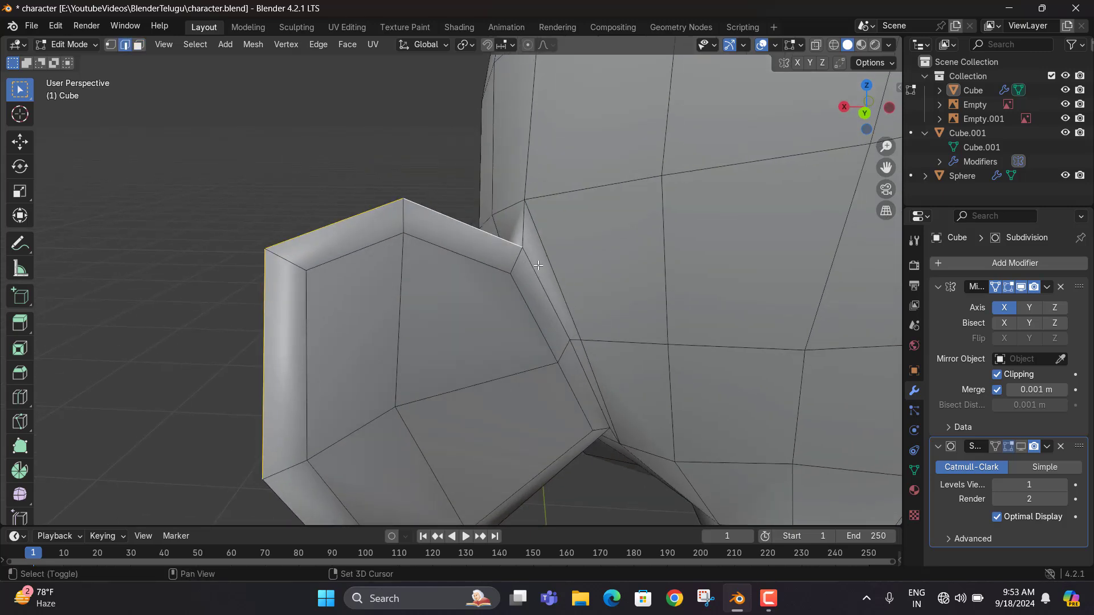
middle_drag(580, 371, 573, 329)
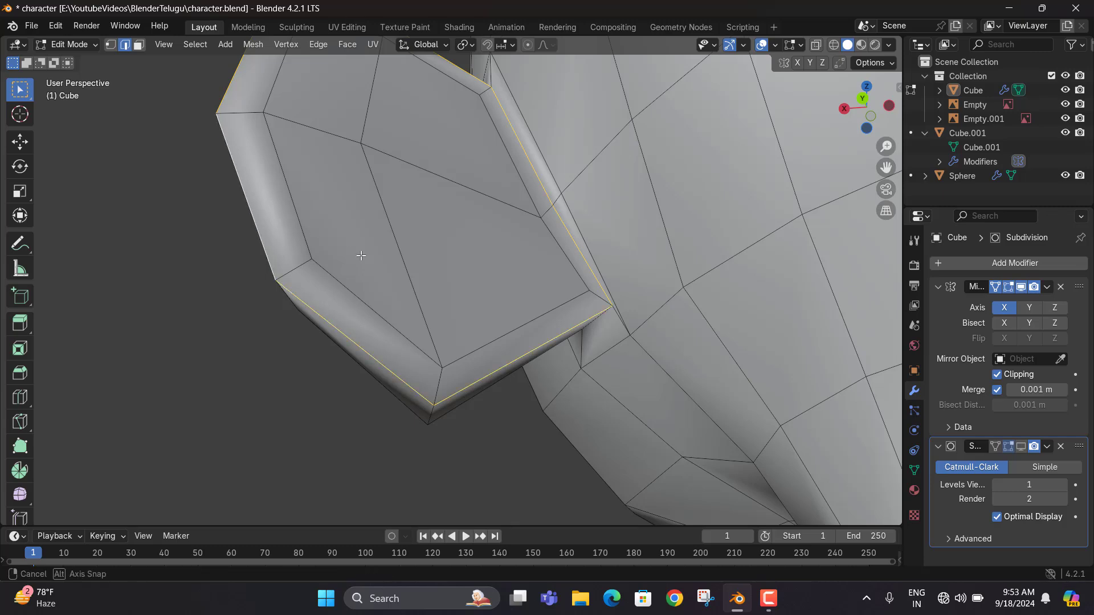
middle_drag(361, 256, 391, 291)
key(s)
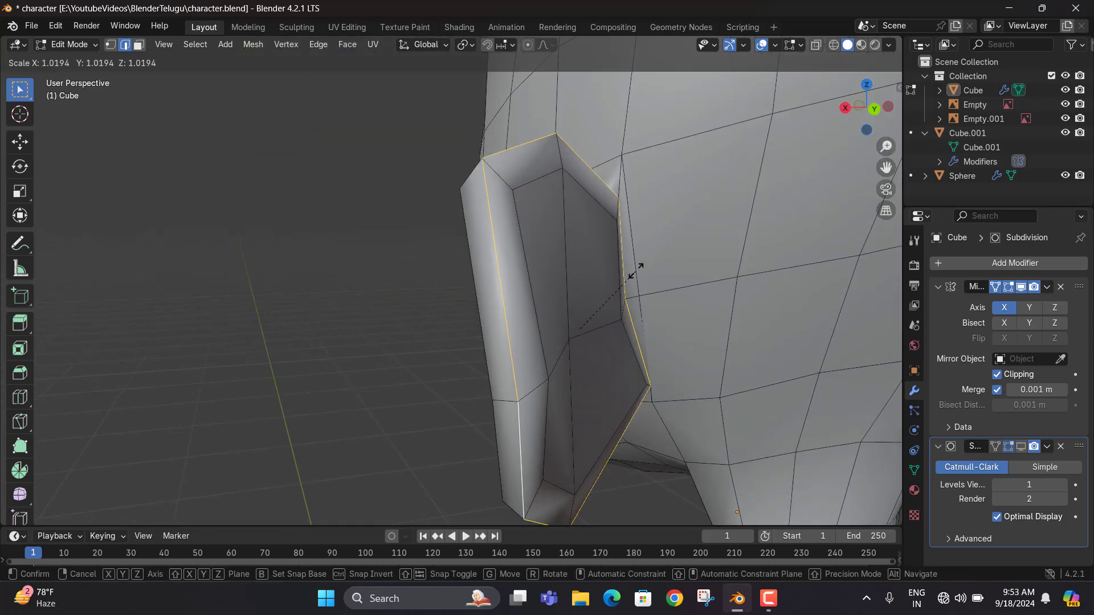
click(635, 272)
Select the four inset faces on the ear's back side and scale them down to about 0.95
middle_drag(635, 271, 452, 258)
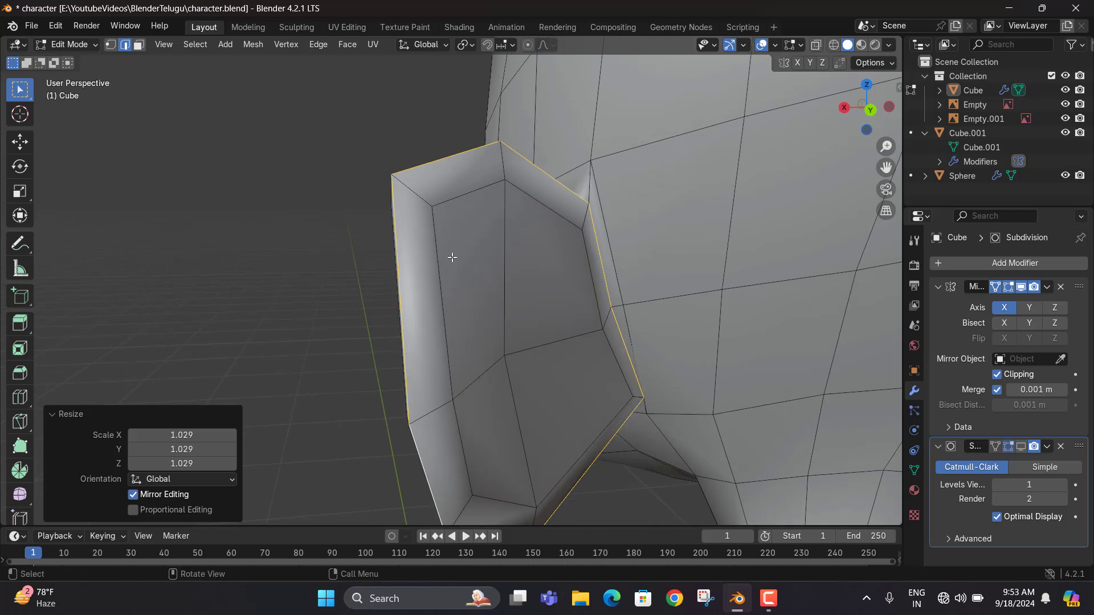
key(3)
click(530, 258)
shift+click(543, 404)
shift+click(500, 385)
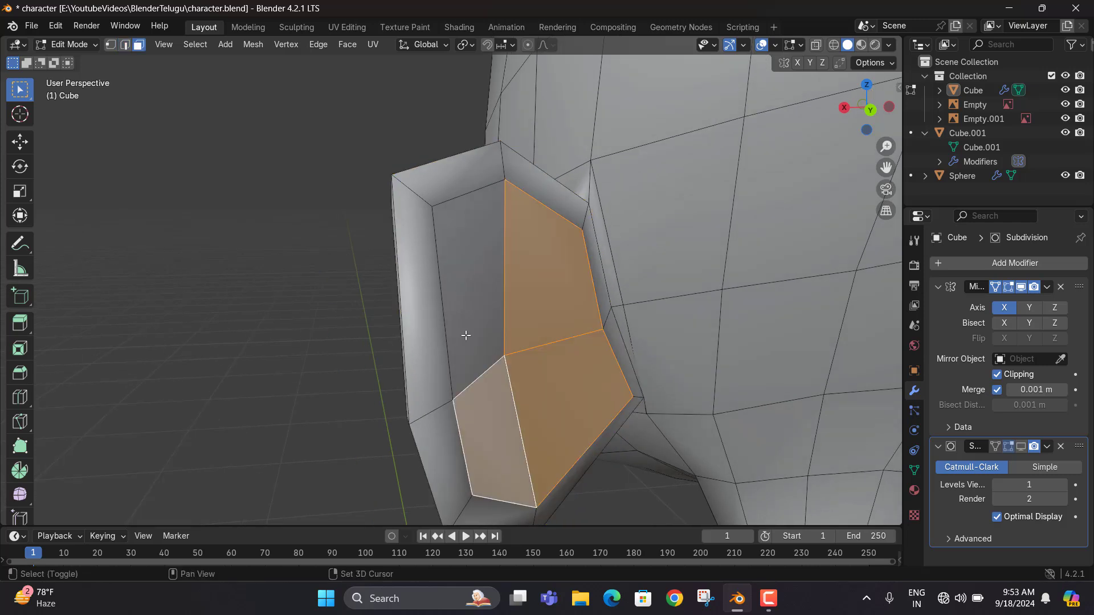
shift+click(467, 335)
key(s)
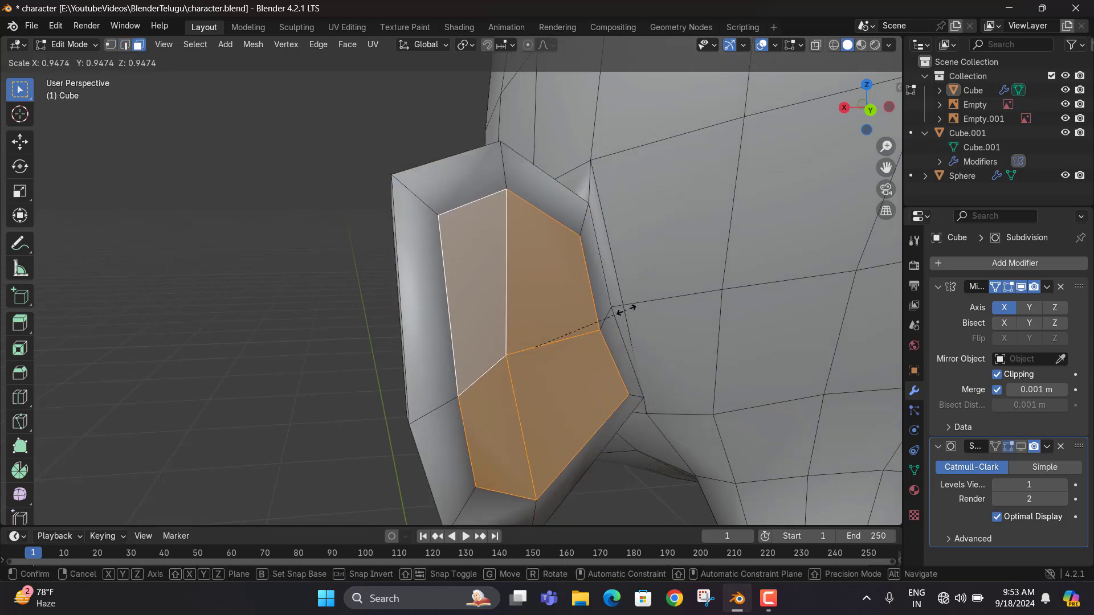
click(625, 309)
Select the four faces on the ear's front side and inset them with a thickness of 0.006813 m
middle_drag(624, 309, 645, 326)
click(647, 237)
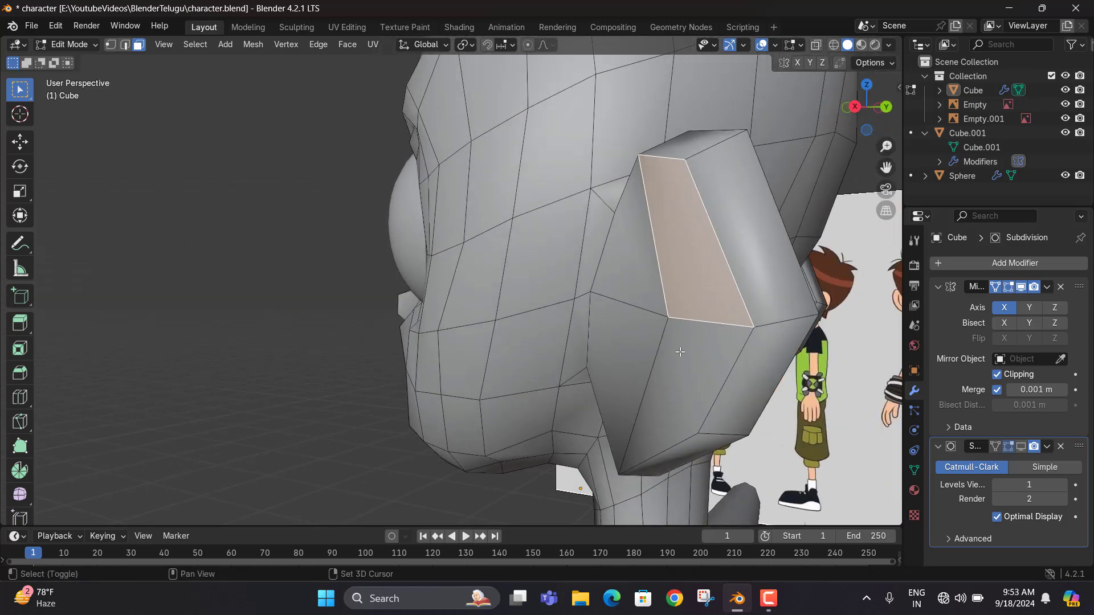
shift+click(644, 325)
shift+click(655, 295)
key(i)
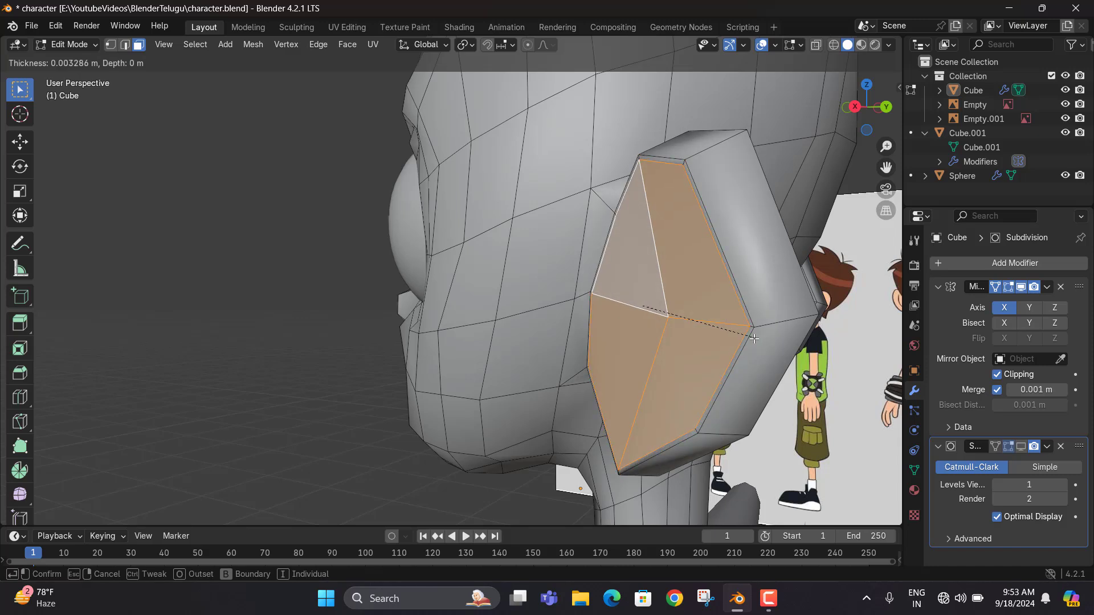
click(749, 341)
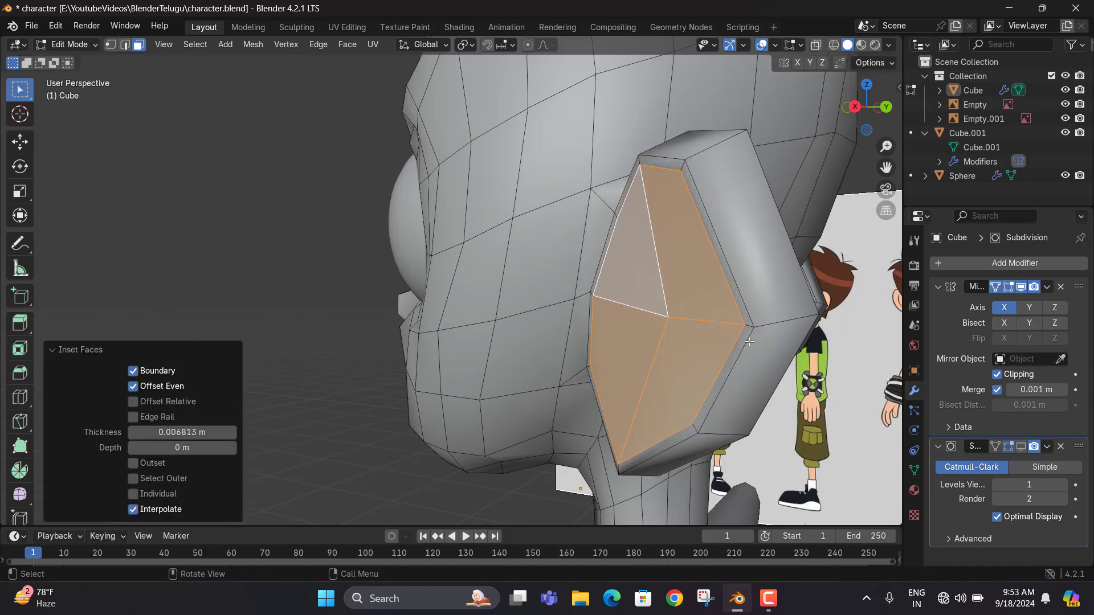
Select the outer edge loop around the ear's front side, move it 0.01325 m along Y, and scale it slightly
click(725, 255)
key(2)
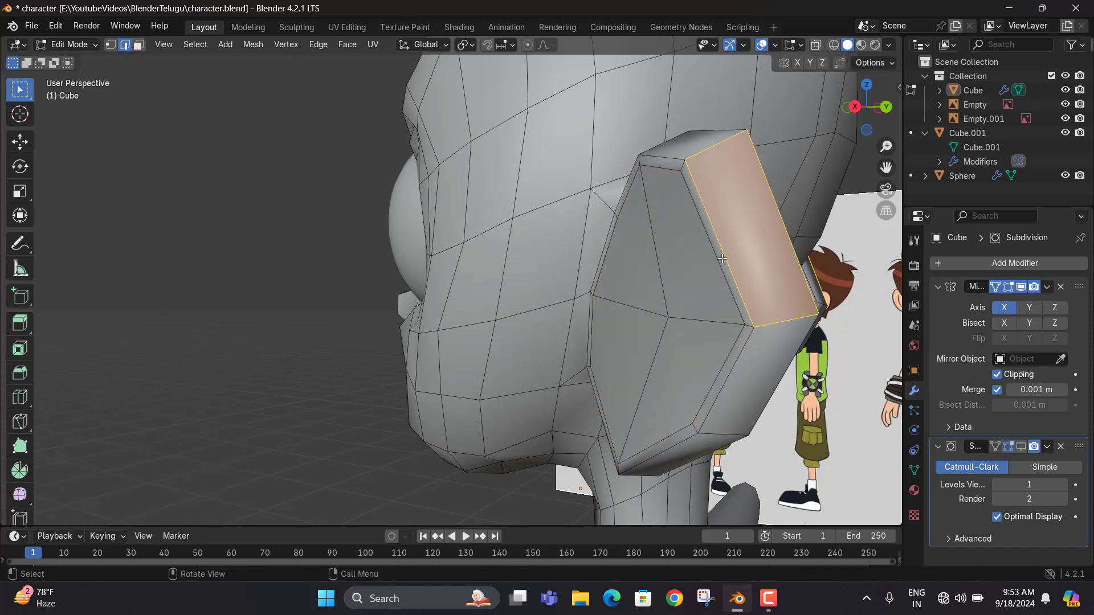
click(759, 315)
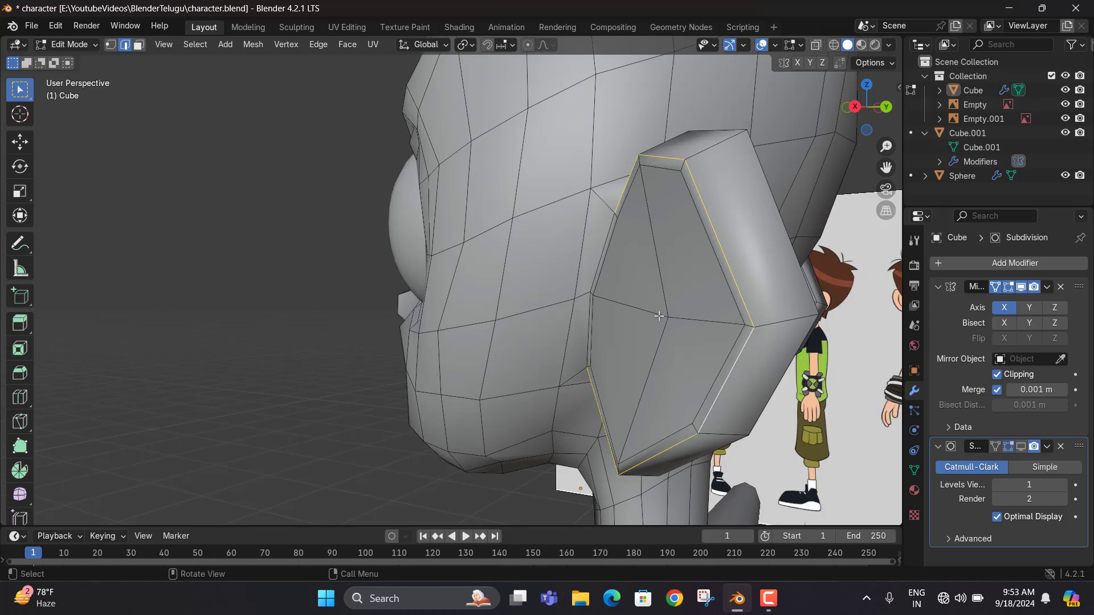
middle_drag(659, 316, 644, 330)
key(g)
key(y)
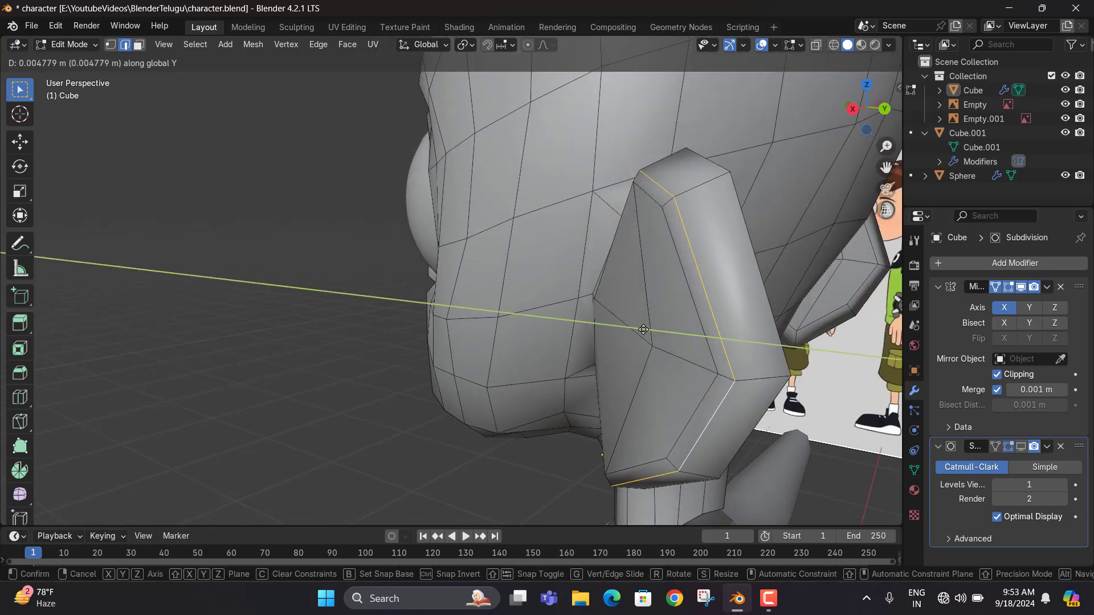
click(650, 330)
key(s)
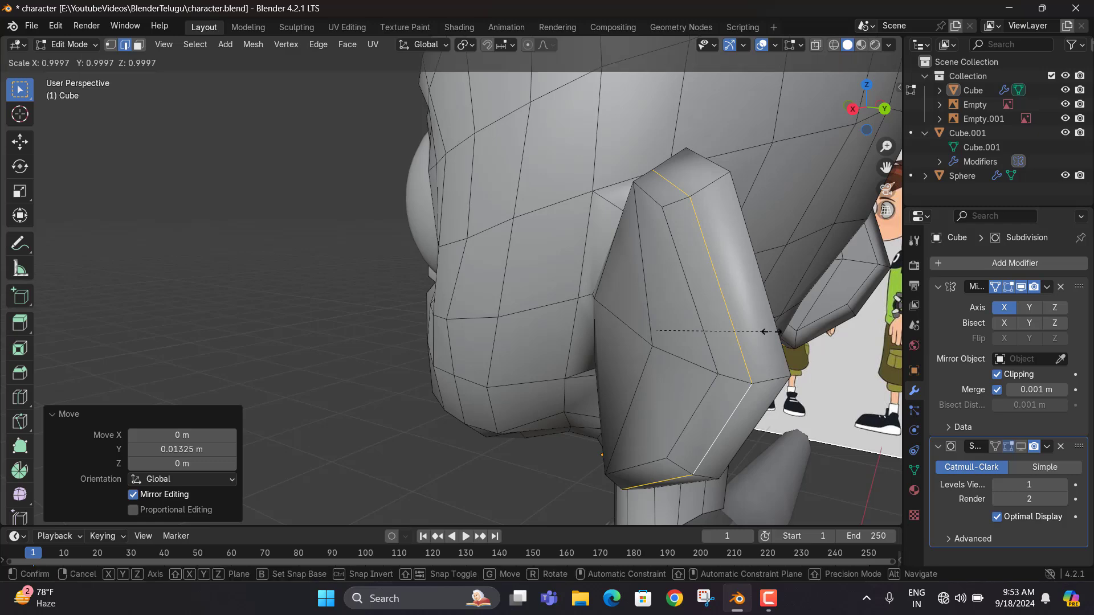
click(770, 330)
Shift the front edge loop further along Y, and move the outer edge loop on the ear's back side along Y
middle_drag(770, 330, 636, 329)
key(g)
key(y)
click(681, 351)
click(659, 352)
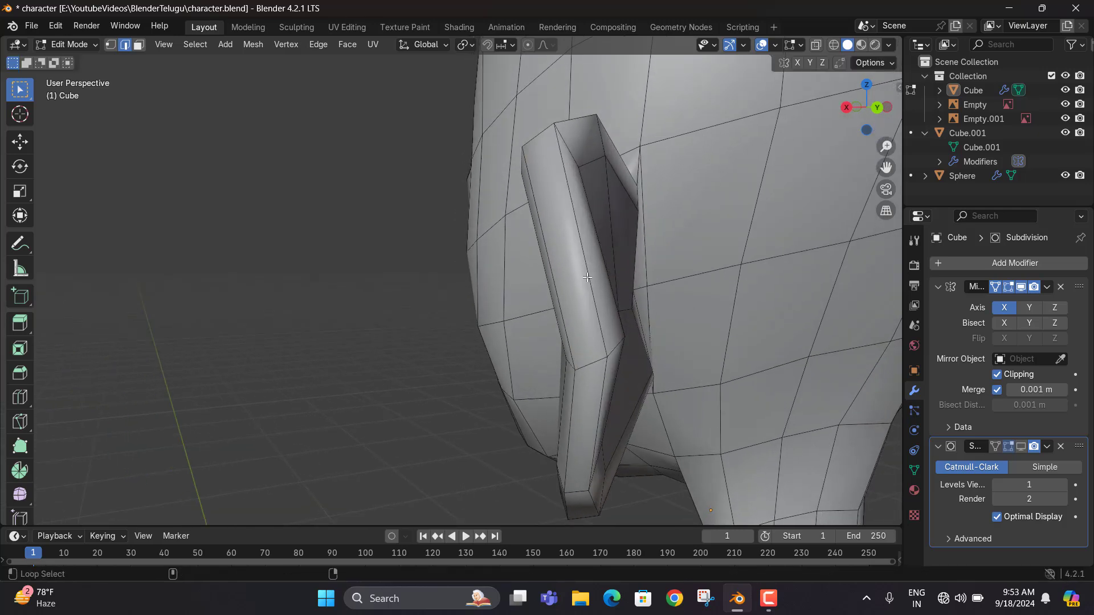
middle_drag(587, 275, 618, 336)
key(g)
key(y)
click(655, 348)
Select the four inset faces on the ear's back side and move them slightly along Y
key(3)
click(578, 308)
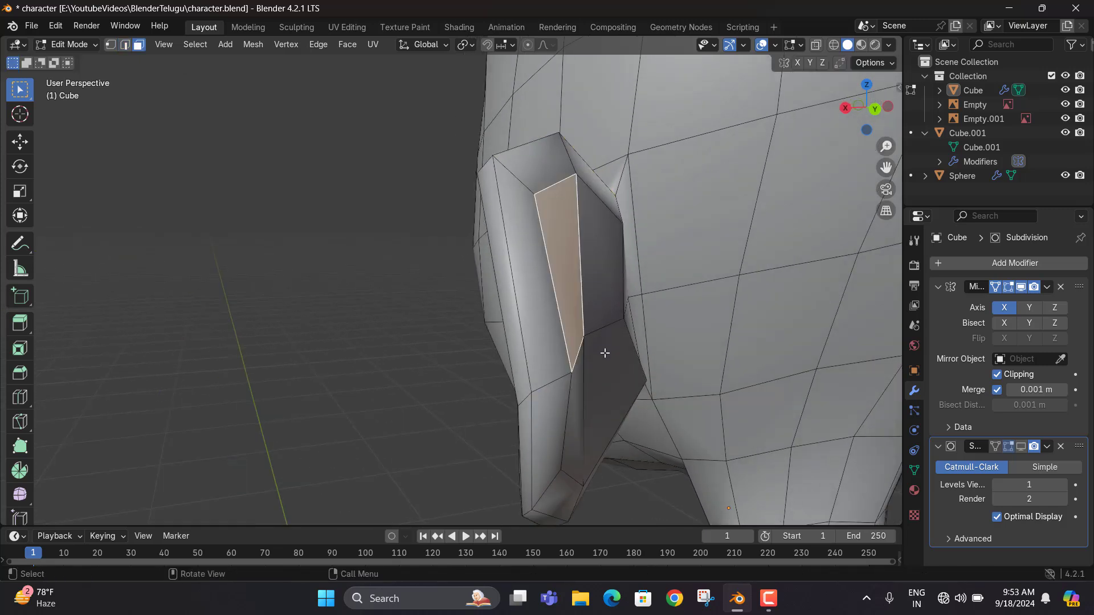
shift+click(605, 354)
shift+click(605, 294)
shift+click(569, 401)
key(g)
key(y)
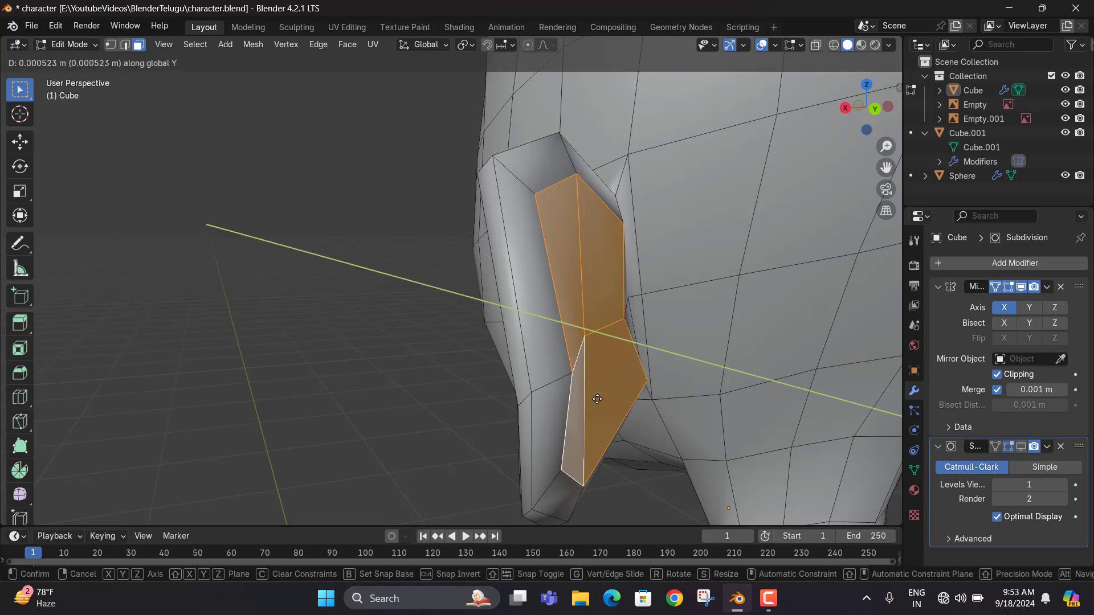
click(583, 405)
Move the centre vertex of the ear's inset back faces 0.016893 m along Y, and adjust it along Y once more
middle_drag(583, 405, 570, 348)
key(1)
middle_drag(590, 229, 544, 245)
middle_drag(519, 296, 556, 411)
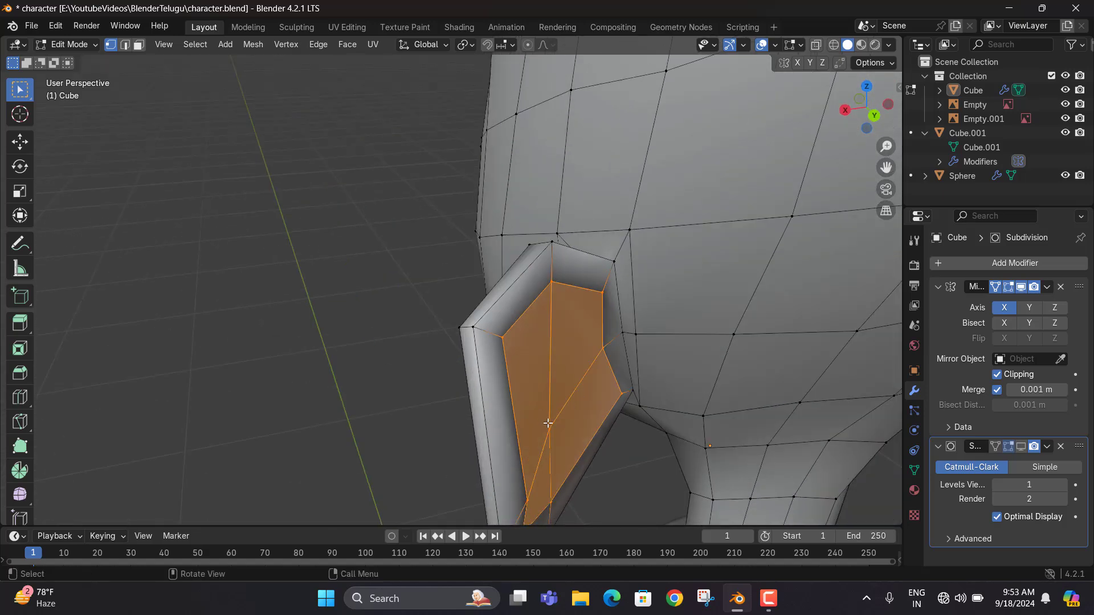
click(548, 423)
key(g)
key(y)
click(593, 361)
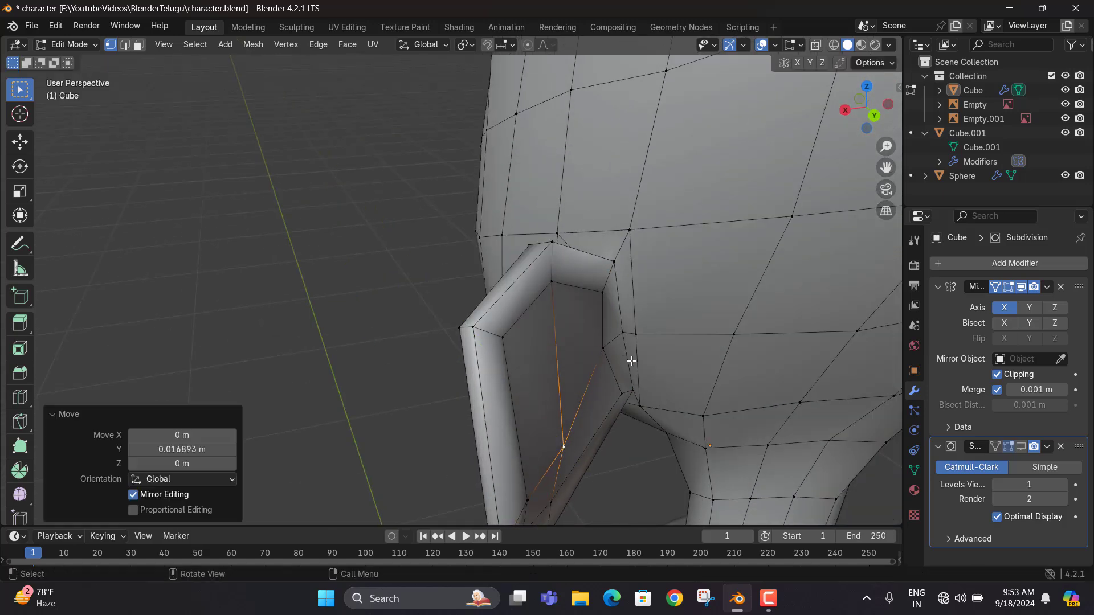
key(g)
key(y)
click(649, 364)
Move the lower outer vertex of the ear's back recess about 0.007 m along Y
middle_drag(598, 342, 545, 346)
click(601, 352)
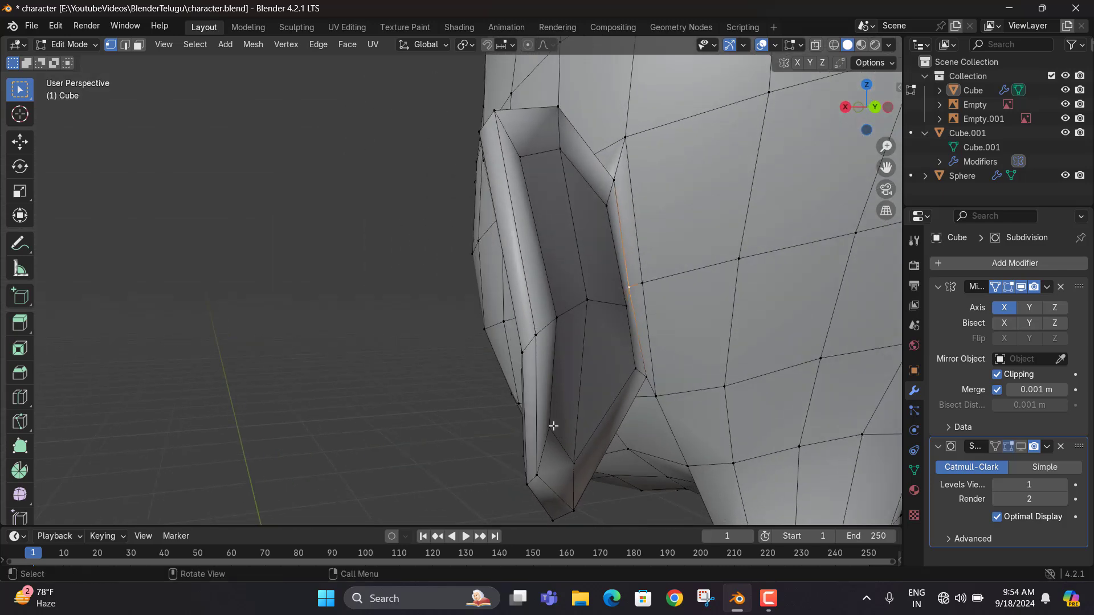
key(g)
key(y)
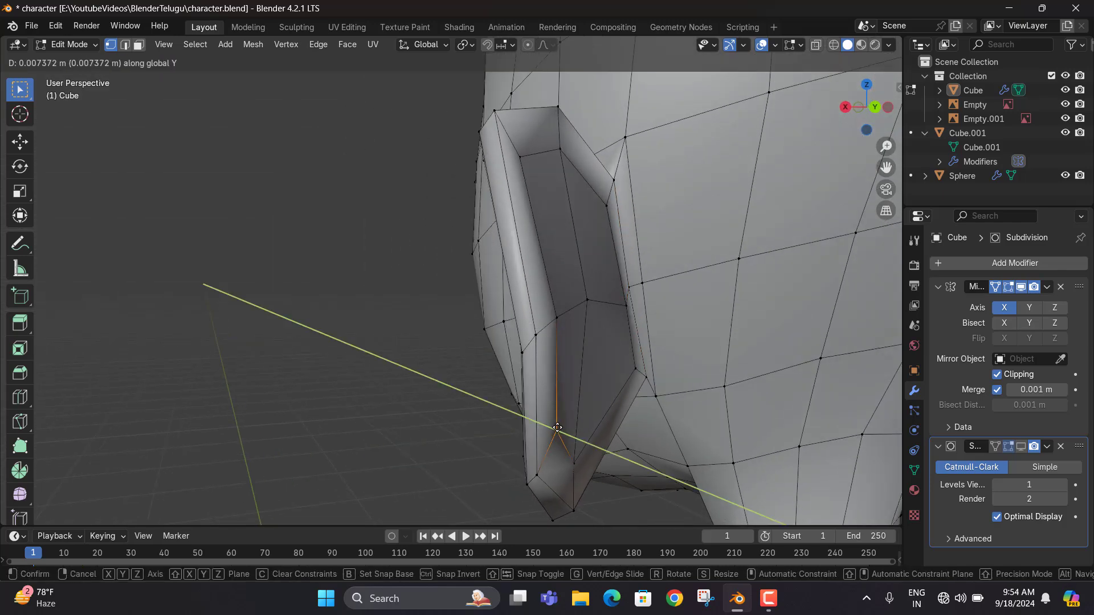
click(557, 427)
Examine the smoothed head and ears in Object Mode from several angles, and return to Edit Mode
middle_drag(576, 457, 712, 336)
key(Tab)
middle_drag(541, 373, 584, 379)
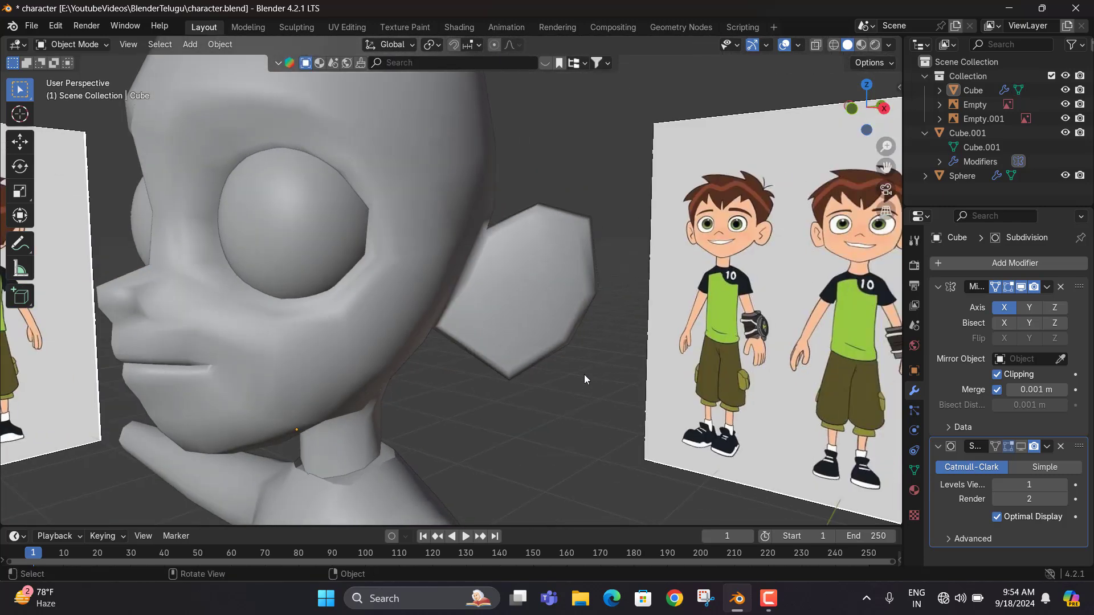
key(KP_1)
scroll(470, 361, down, 4)
mouse_move(476, 361)
middle_down()
mouse_move(490, 384)
mouse_move(582, 383)
mouse_move(490, 365)
middle_up()
key(Tab)
scroll(467, 277, up, 4)
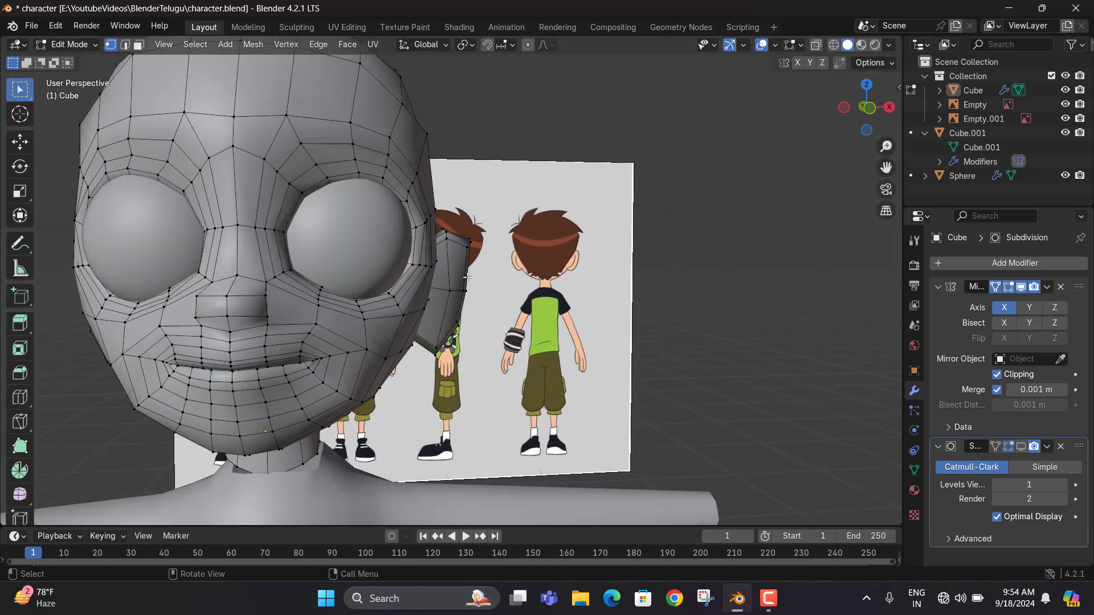
In front view with X-ray on, select the ear's outer vertices and move them -0.01075 m along X
key(KP_1)
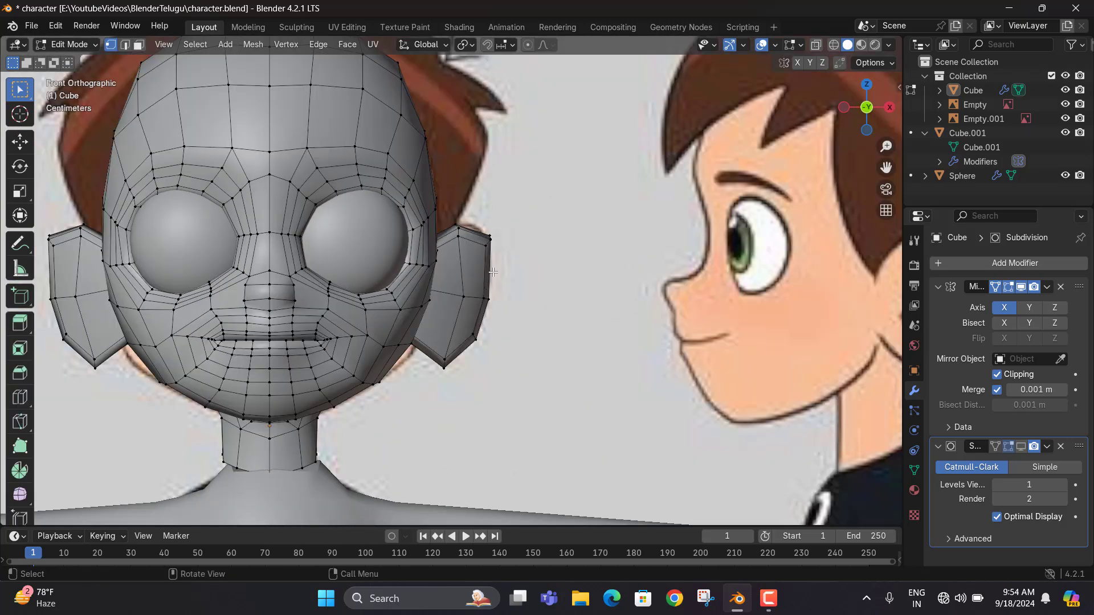
key(alt+z)
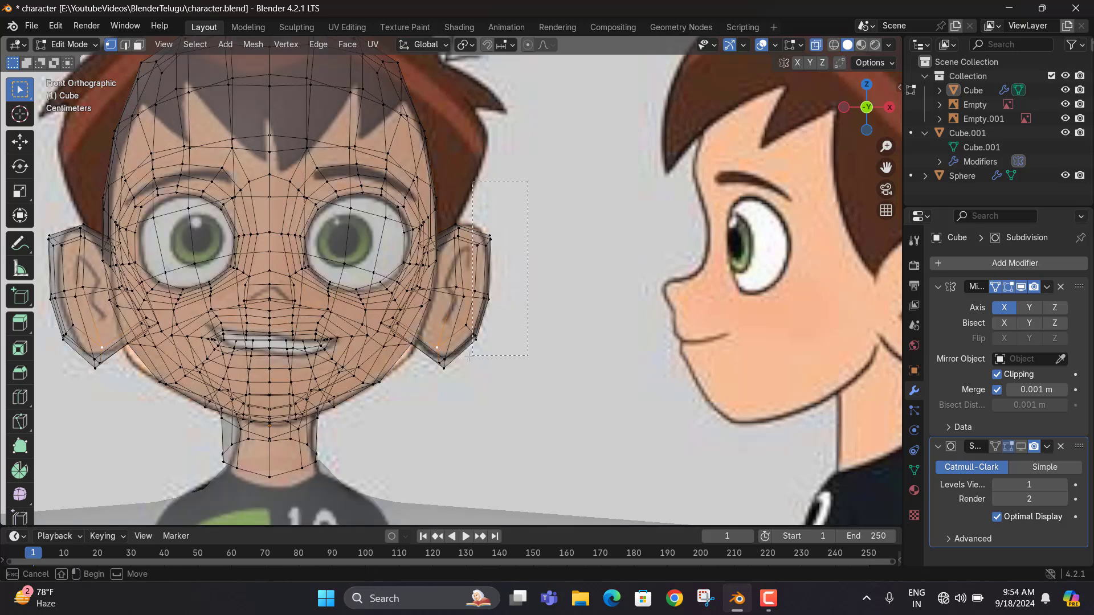
drag(439, 398, 425, 396)
scroll(464, 342, up, 1)
key(g)
key(x)
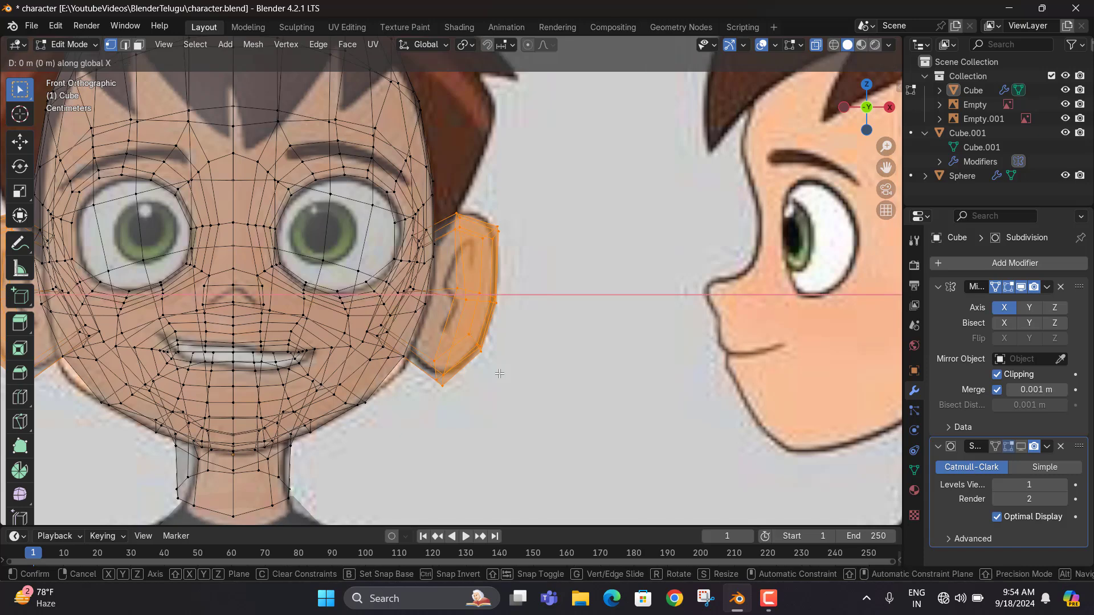
click(484, 374)
Move the ear's bottom tip vertices by X -0.005168 m, Z 0.01895 m and its lower outer vertices by X -0.010336 m, Z -0.019524 m
scroll(462, 381, up, 2)
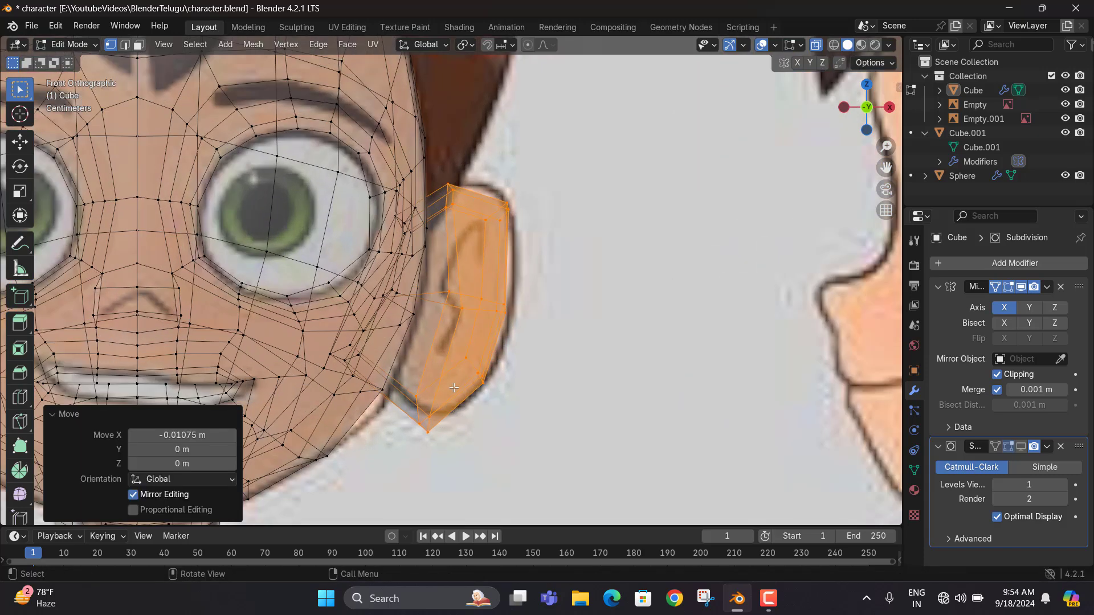
drag(400, 455, 400, 455)
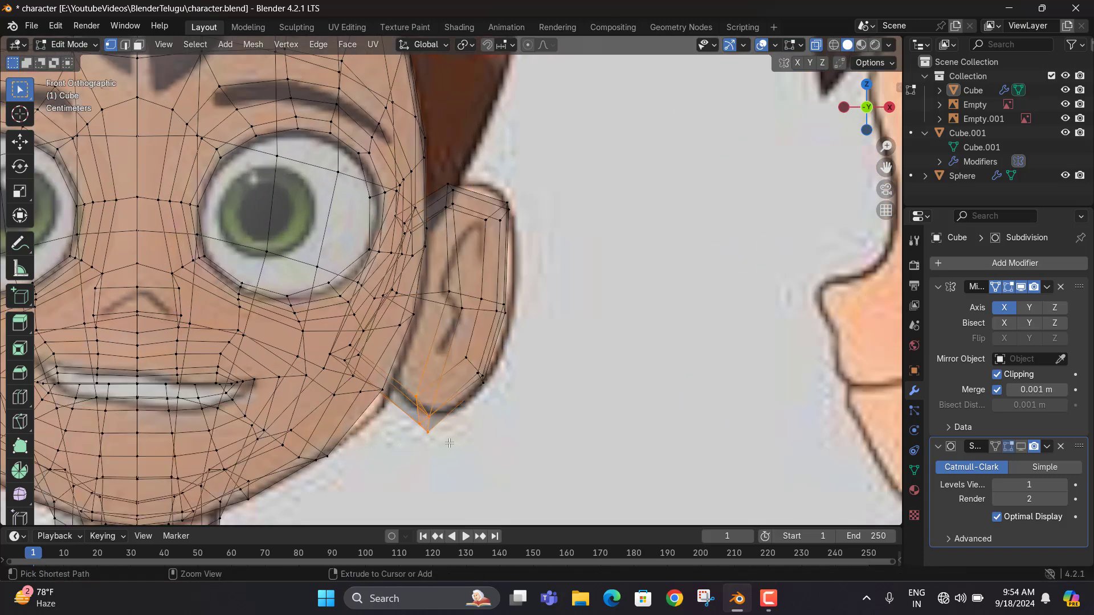
key(g)
click(465, 404)
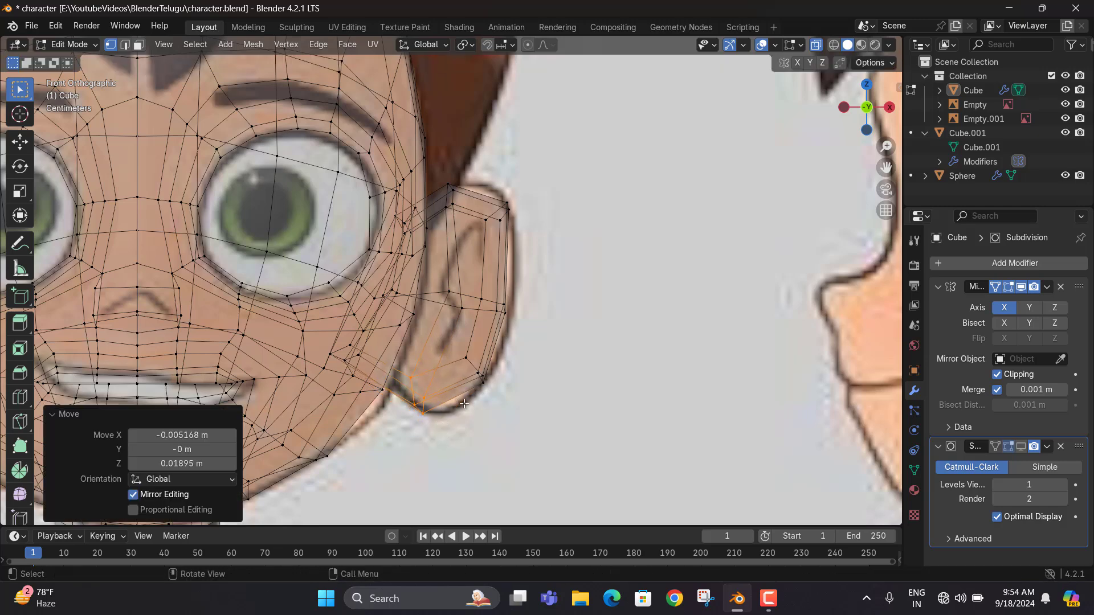
drag(457, 400, 458, 401)
key(g)
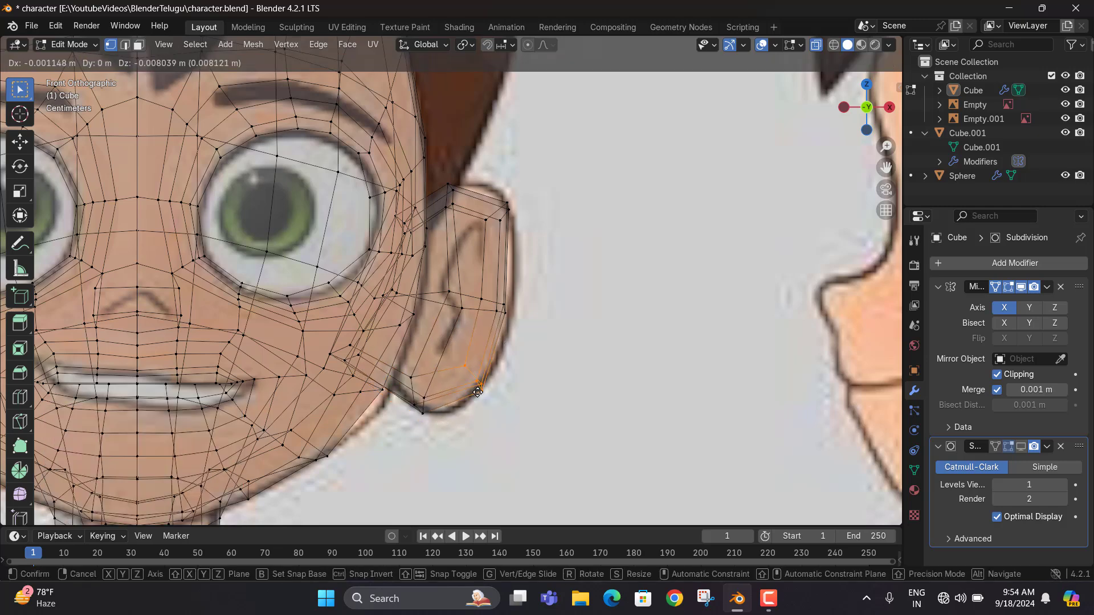
click(471, 402)
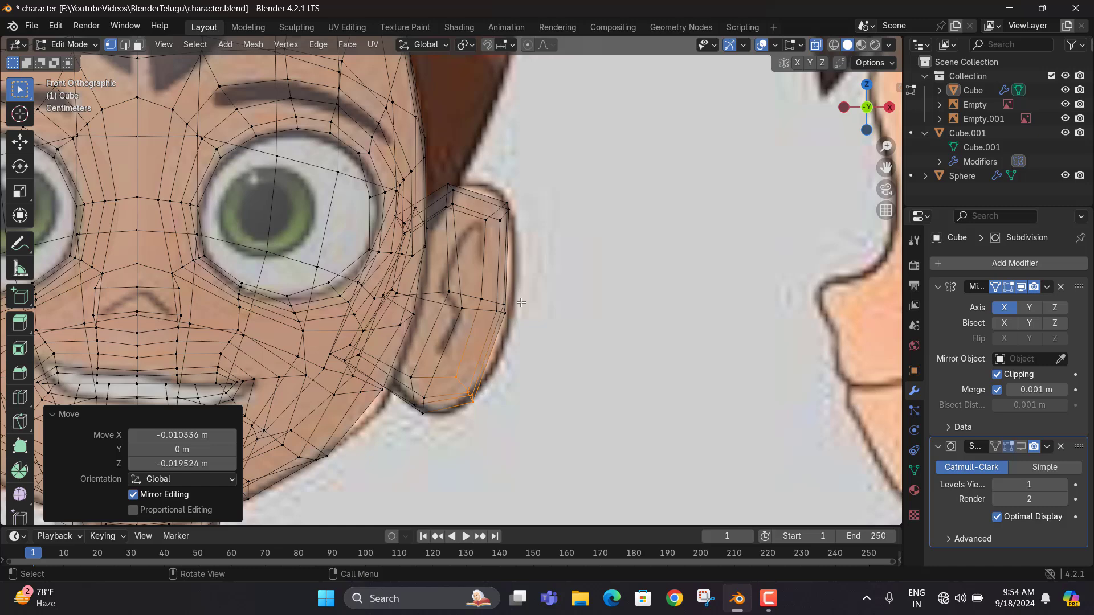
Move the ear's outer middle vertices by X 0.004594 m and Z -0.009188 m to follow the reference outline
drag(486, 322, 486, 323)
key(g)
click(491, 327)
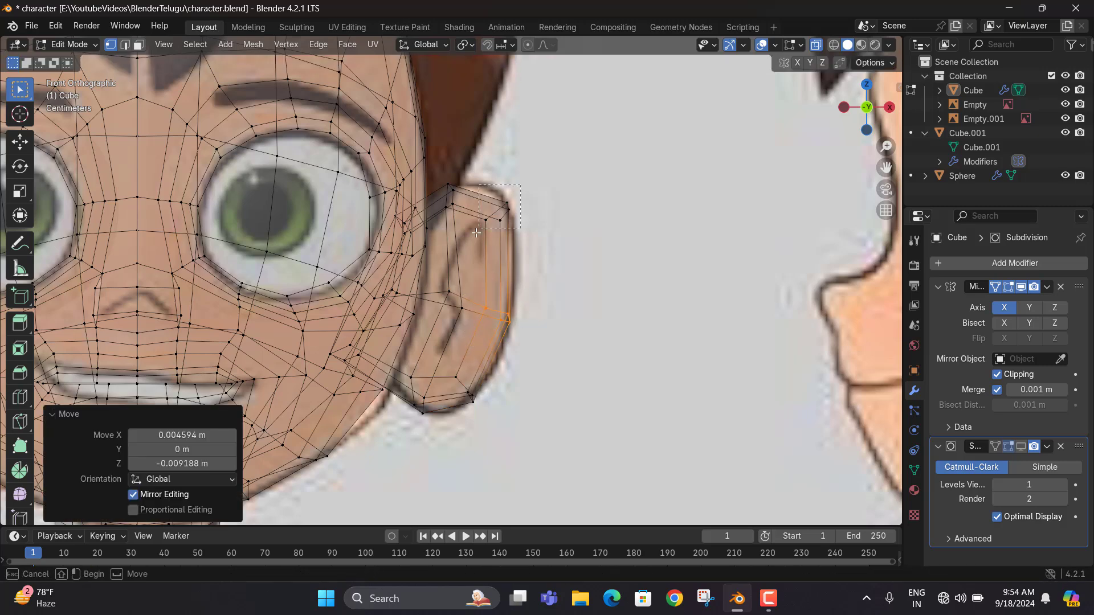
Fit the ear's top vertices to the reference outline, moving the upper outer corner vertices by X -0.008614 m, Z 0.028712 m
key(g)
drag(476, 233, 445, 222)
click(478, 170)
key(g)
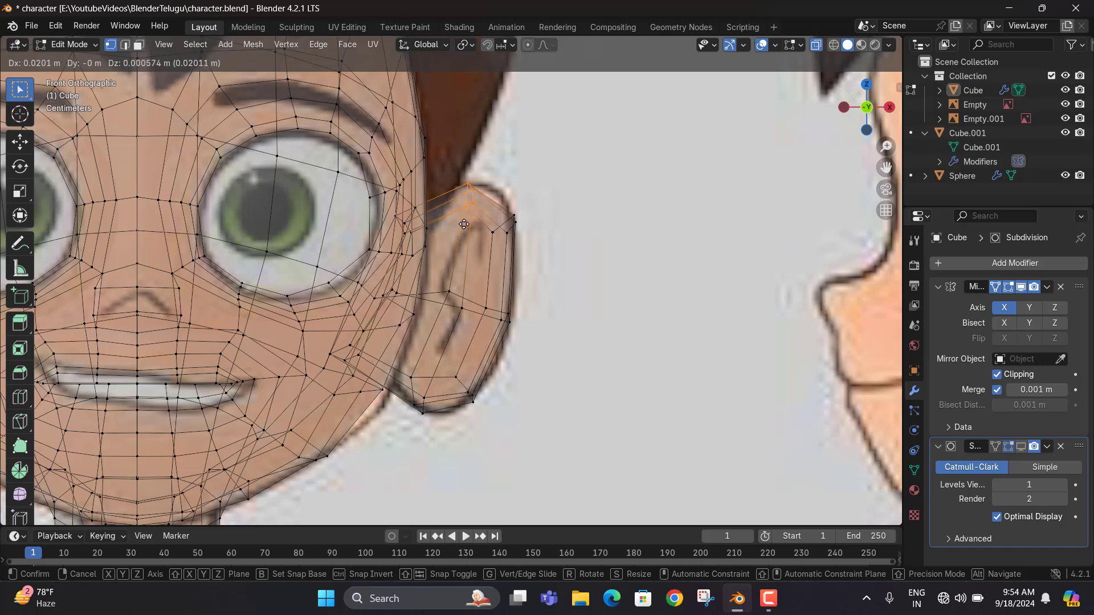
click(457, 227)
click(515, 226)
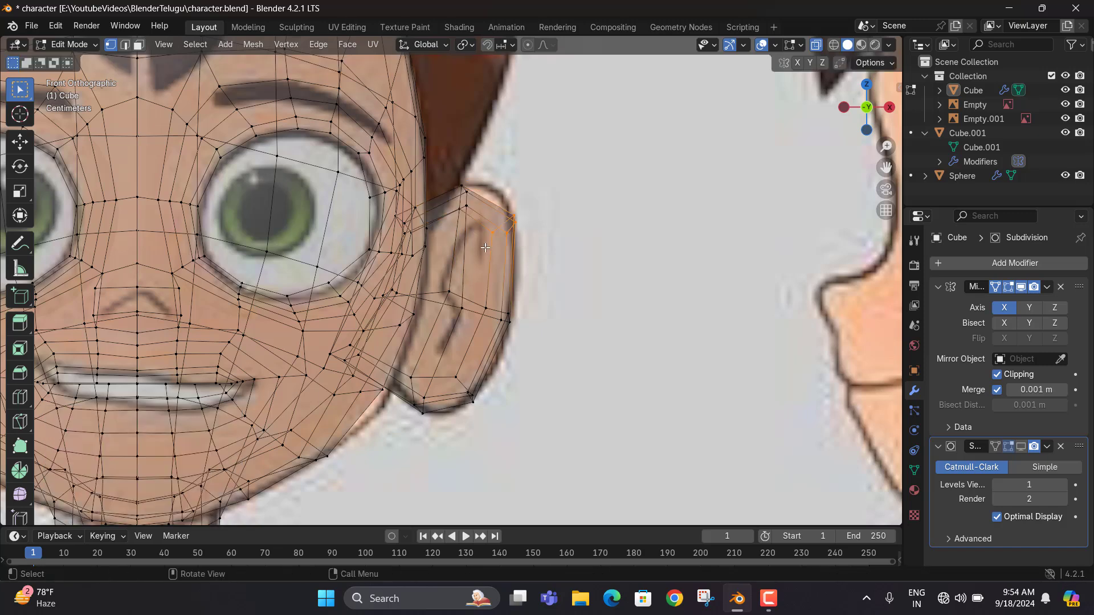
key(g)
click(482, 218)
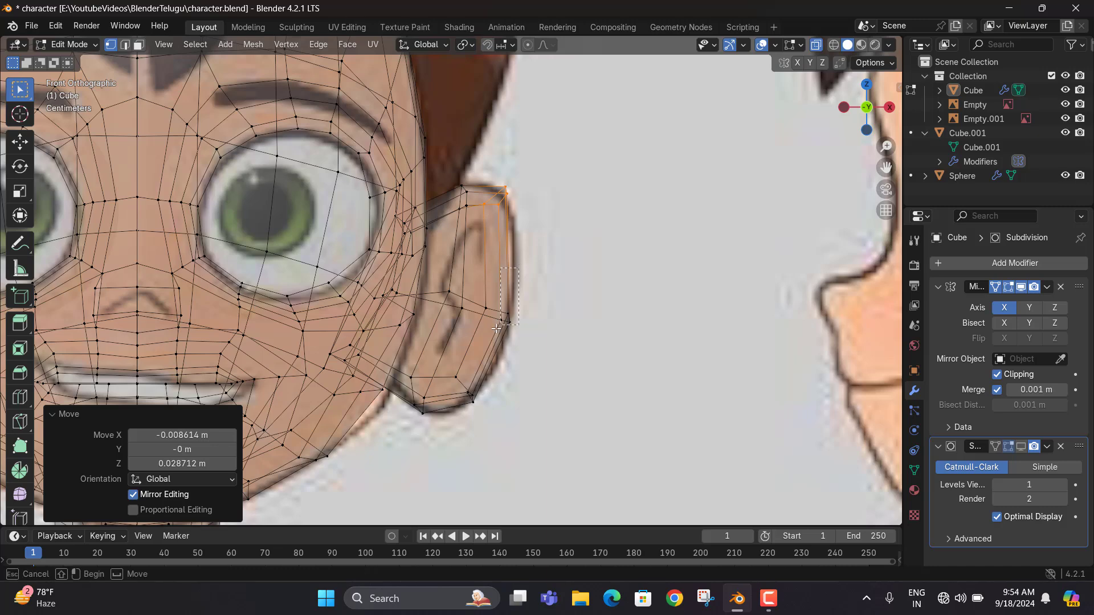
Move the ear's outer middle vertices by X 0.005168 m, Z 0.023544 m, and shift the lower outer vertices up and outward along the outline
drag(496, 329, 496, 328)
key(g)
click(483, 309)
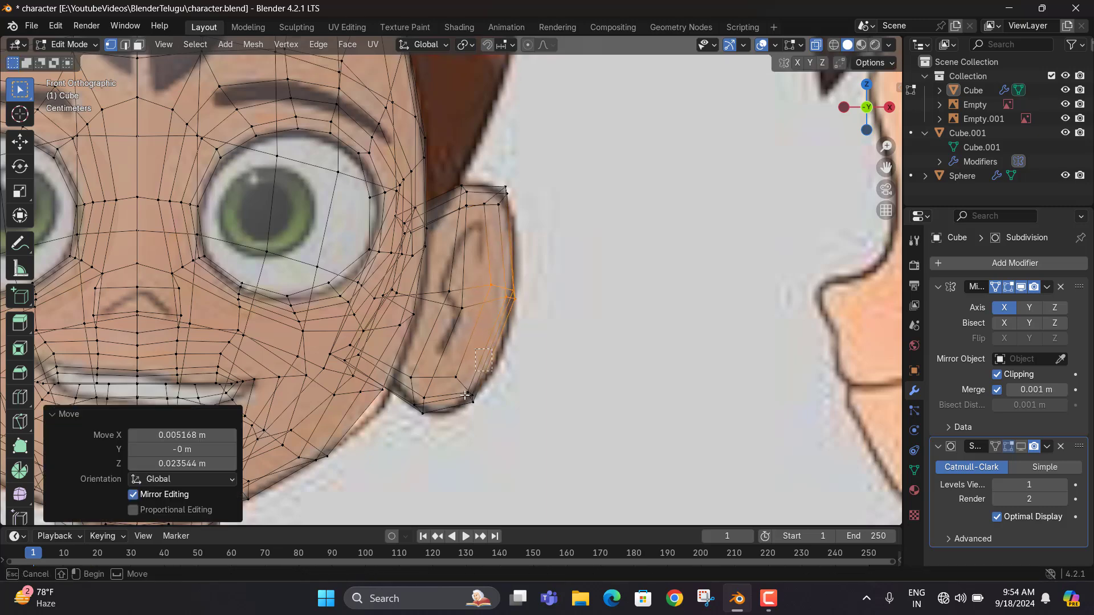
drag(476, 367, 455, 407)
key(g)
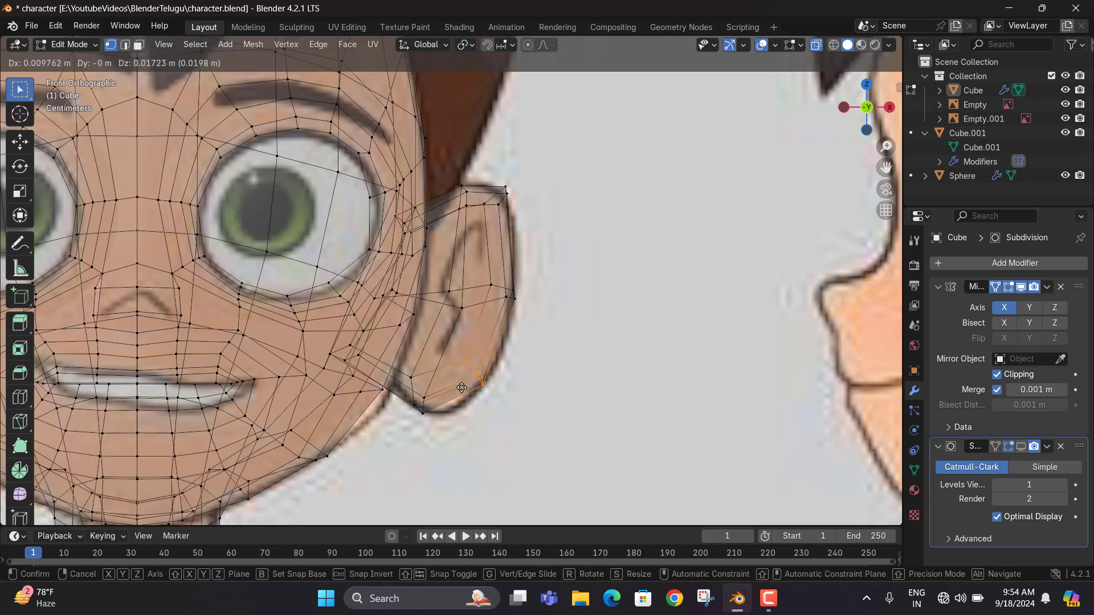
click(458, 392)
Move the ear's bottom tip vertices by X 0.01091 m and Z -0.001148 m
drag(401, 415, 403, 416)
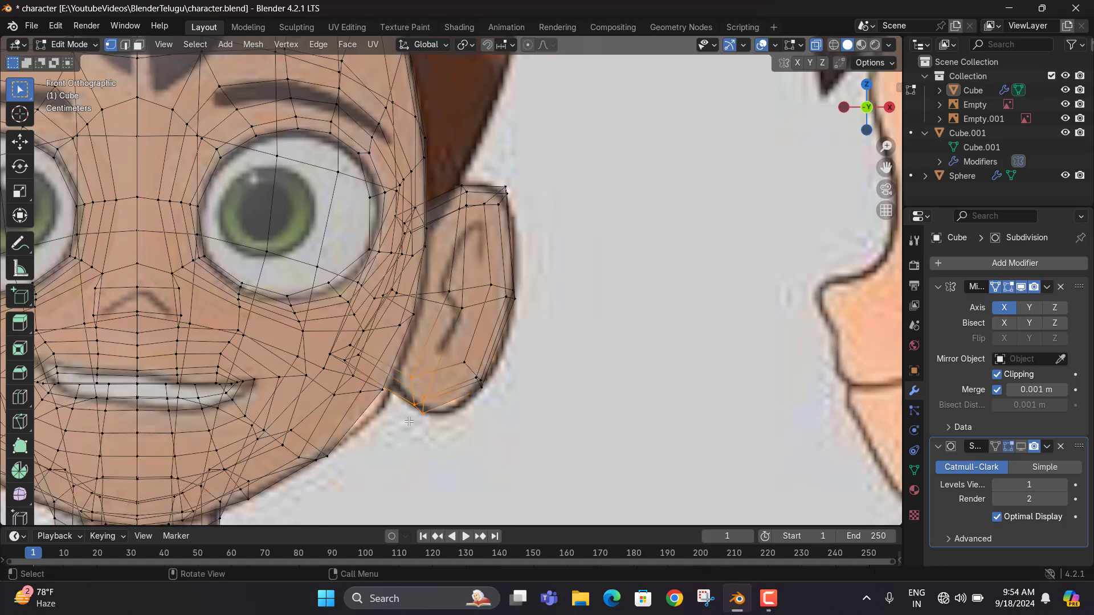
key(g)
click(429, 415)
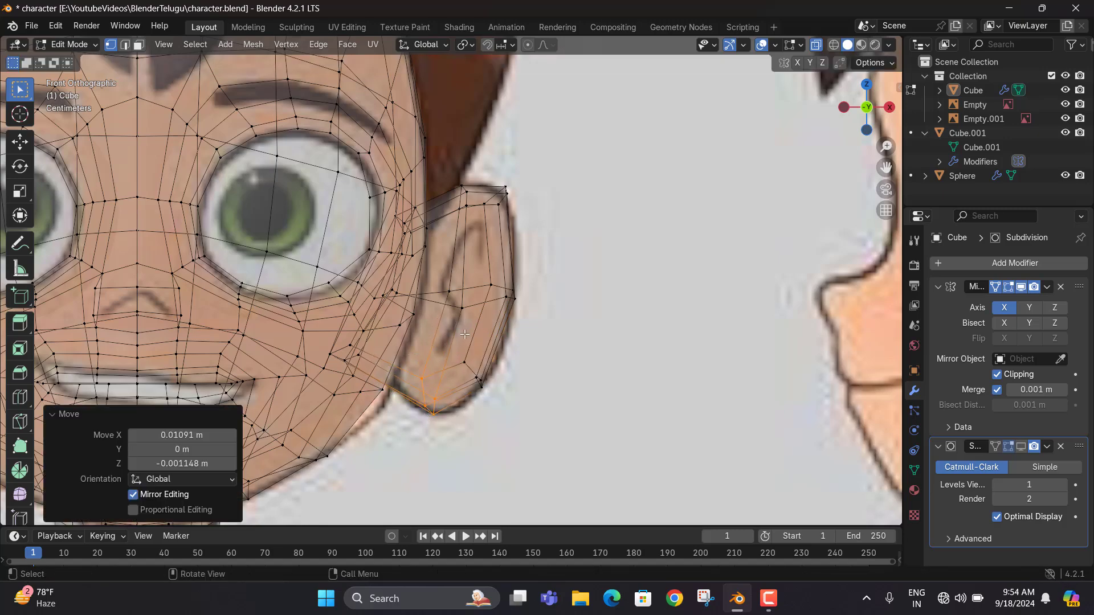
Examine the reshaped ear in Object Mode from other angles and select the head object
middle_drag(428, 414, 610, 215)
key(Tab)
scroll(593, 299, down, 5)
scroll(498, 280, up, 5)
scroll(498, 280, up, 2)
click(513, 285)
In Edit Mode with X-ray on, select the ear's protruding vertices and move them along Y
key(Tab)
key(alt+z)
drag(611, 215, 515, 305)
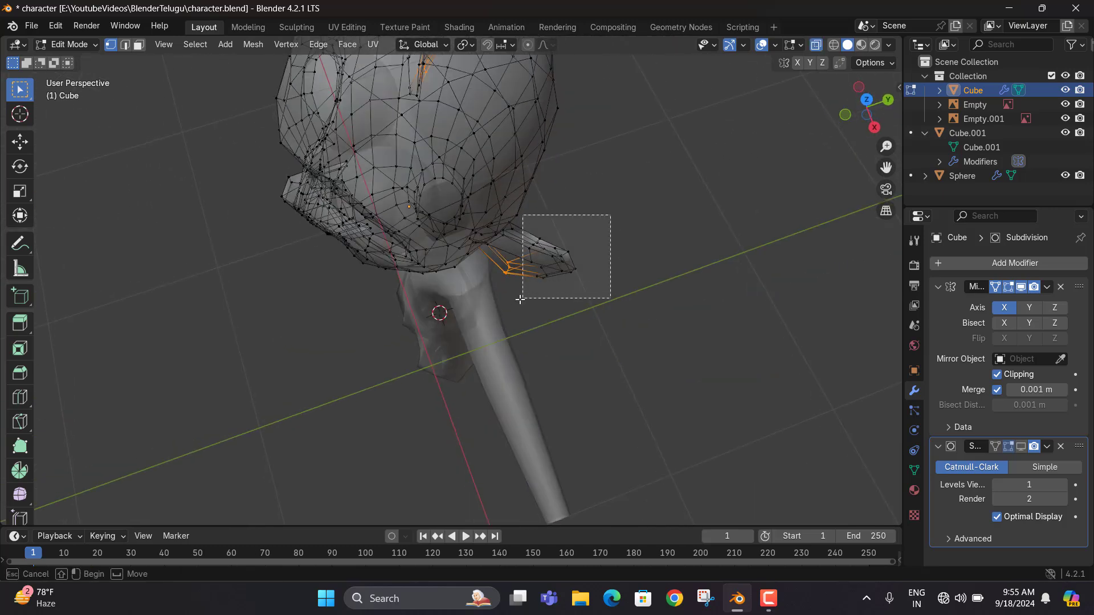
middle_drag(514, 304, 576, 176)
drag(572, 177, 507, 281)
shift+drag(510, 276, 458, 220)
middle_drag(458, 219, 616, 194)
key(g)
key(y)
click(589, 302)
Select the vertices along the ear's outer rim and move them -0.021699 m along Y
drag(607, 178, 502, 323)
key(g)
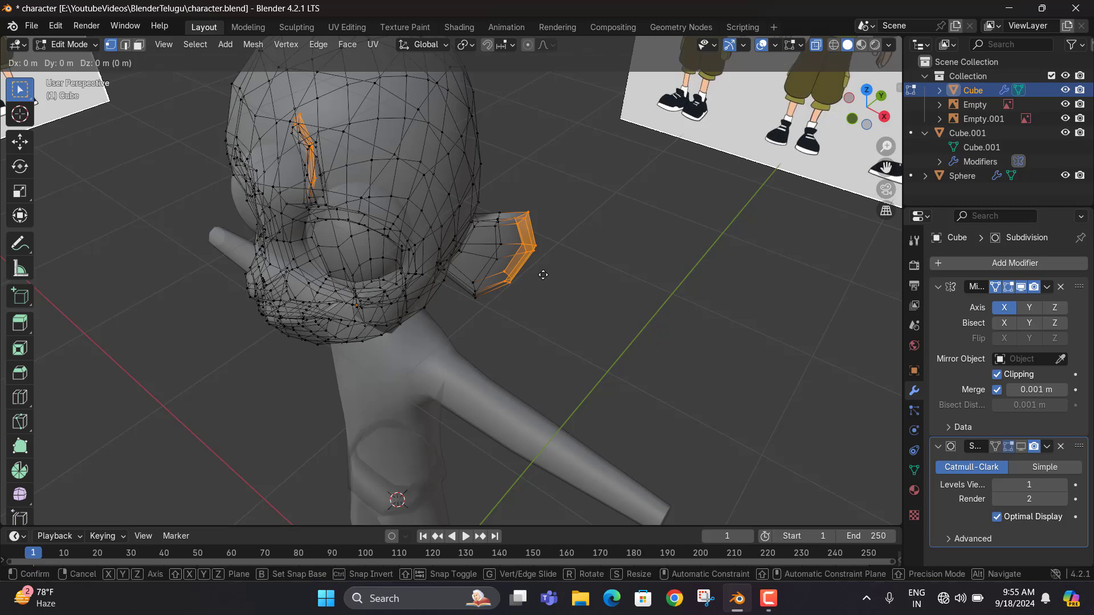
key(y)
click(536, 269)
middle_drag(536, 269, 559, 215)
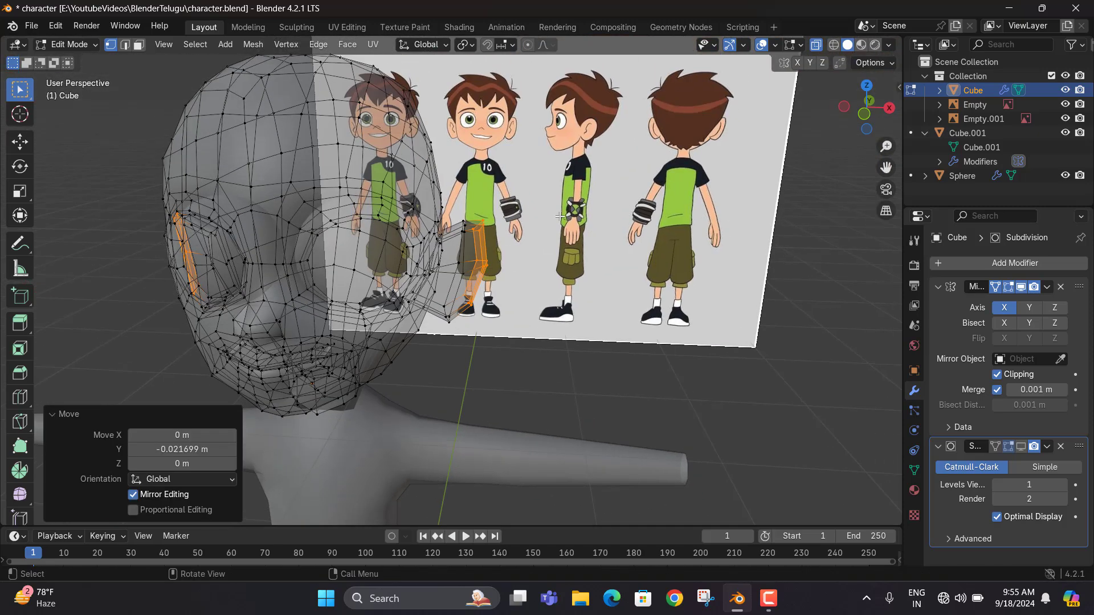
Select all vertices of the ear's outer part and move them about -0.02 m along X
drag(444, 357, 444, 357)
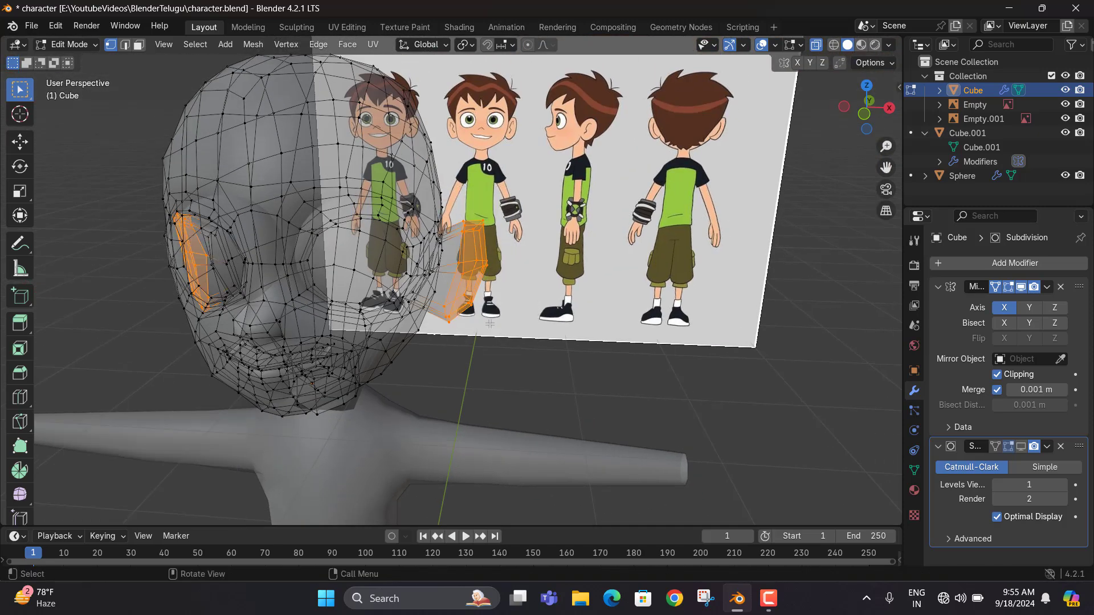
key(g)
key(x)
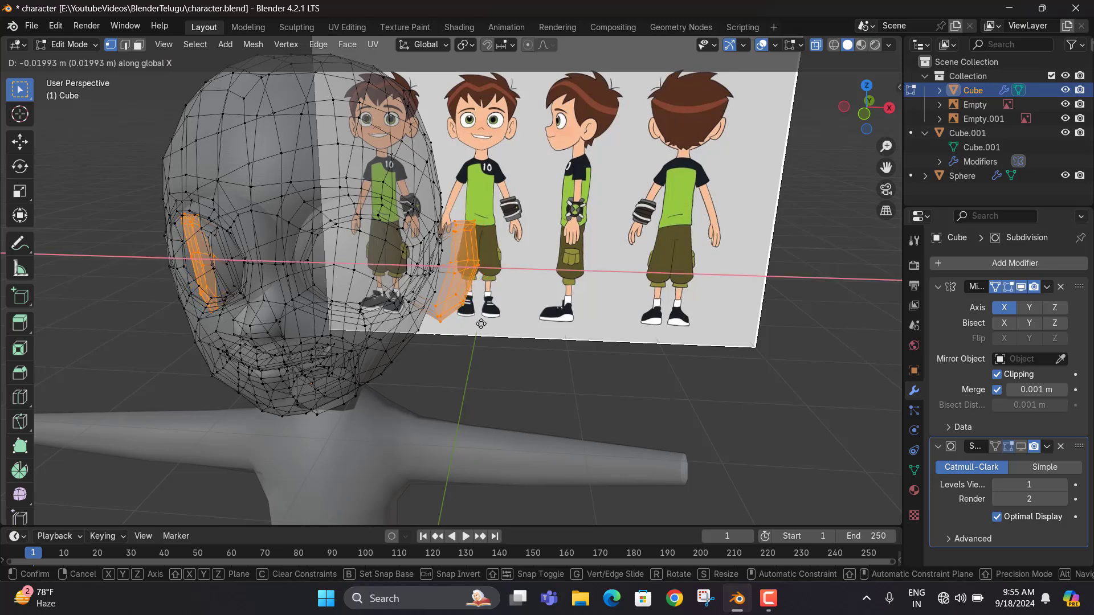
click(481, 324)
Examine the ear from the front and side in Object Mode with X-ray off
middle_drag(481, 324, 266, 315)
scroll(500, 303, up, 4)
middle_drag(501, 302, 668, 275)
key(Tab)
key(alt+z)
scroll(463, 333, down, 2)
middle_drag(464, 334, 441, 307)
scroll(510, 339, down, 3)
scroll(475, 305, up, 3)
In Edit Mode with X-ray on, select the ear's upper outer corner vertices and lower them about 0.021 m
key(Tab)
scroll(494, 275, up, 2)
scroll(542, 228, up, 2)
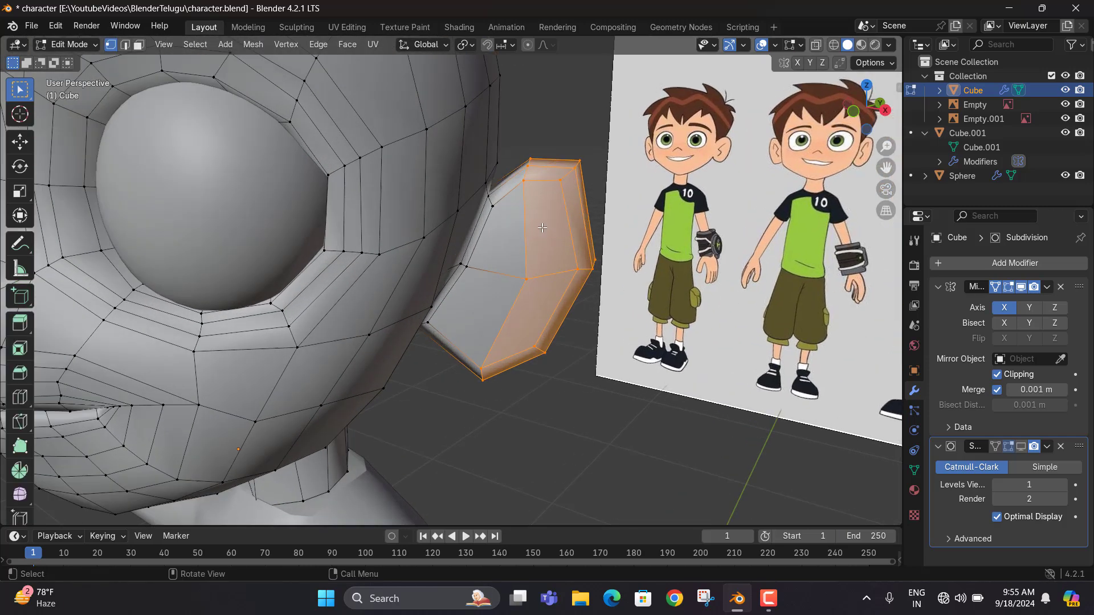
key(alt+z)
drag(594, 150, 569, 202)
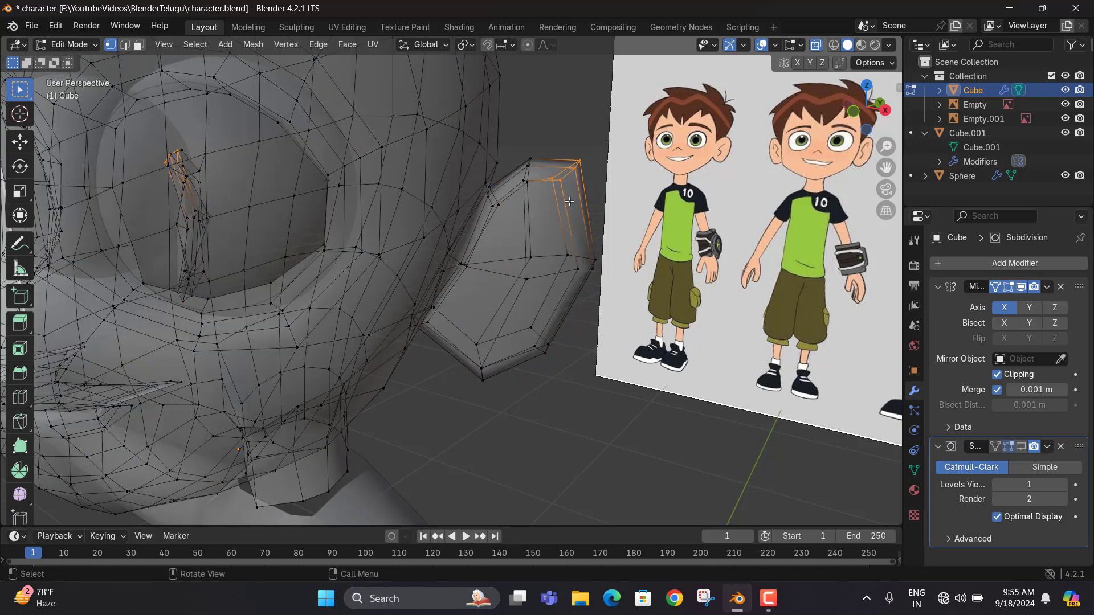
key(g)
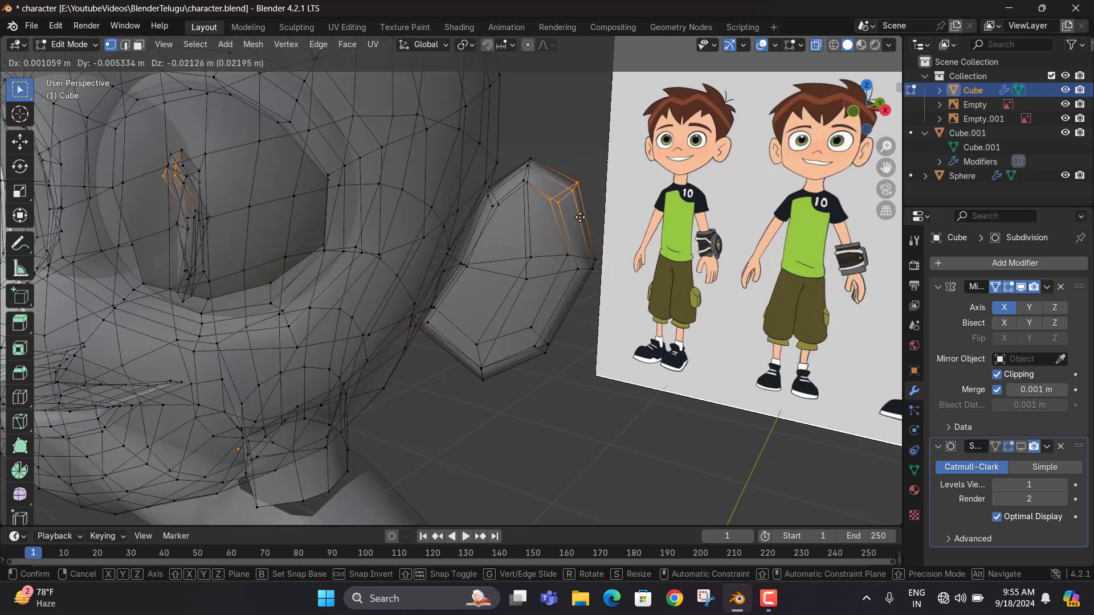
click(580, 217)
middle_drag(580, 217, 598, 226)
middle_drag(584, 246, 493, 300)
With X-ray off, select the vertices midway along the ear's outer rim and move them about -0.03 m along Y
key(Tab)
key(Tab)
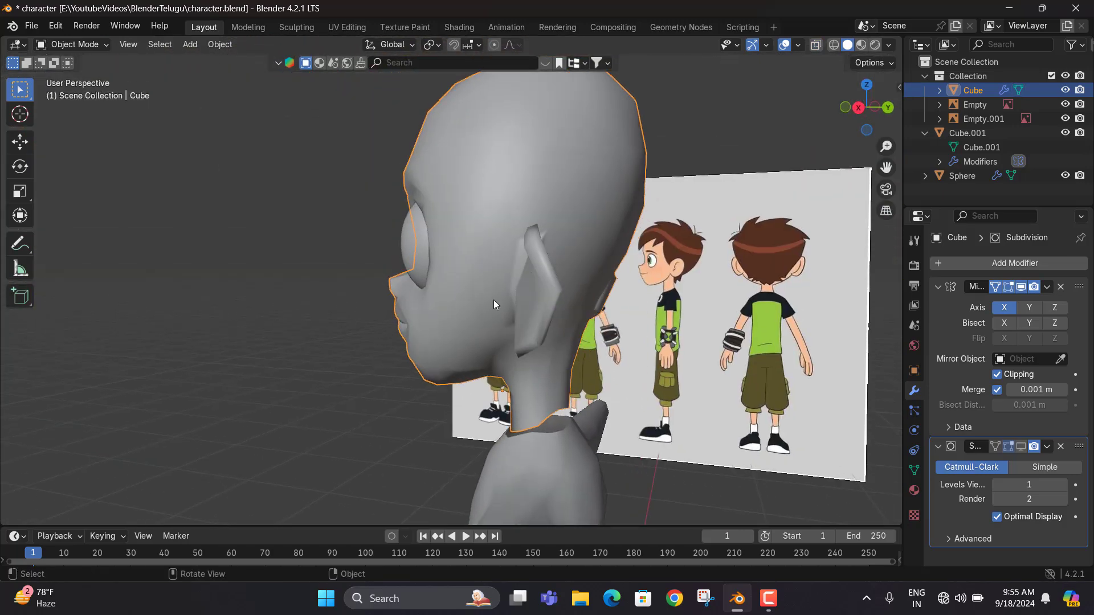
scroll(554, 301, up, 3)
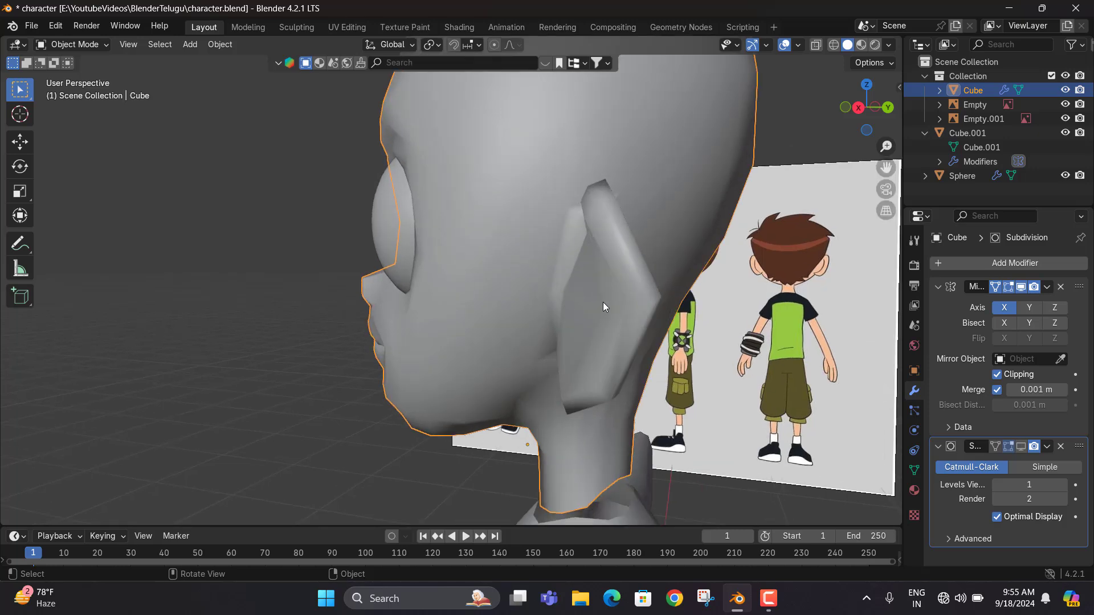
key(Tab)
middle_drag(602, 302, 695, 350)
key(alt+z)
key(b)
key(g)
key(y)
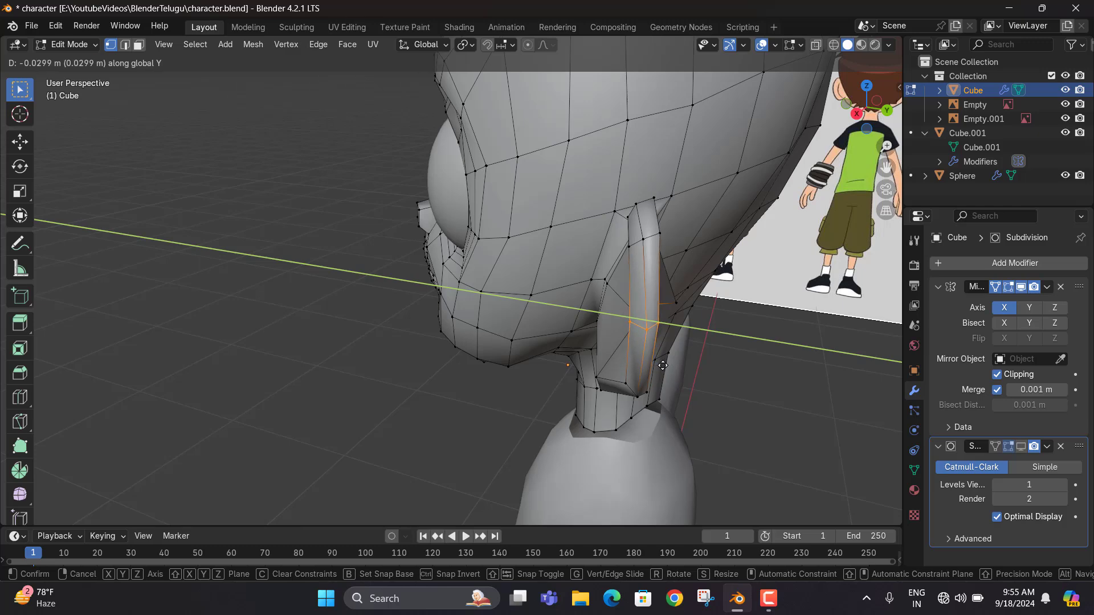
click(663, 366)
Move the vertices midway up the back of the ear along Y, by -0.026864 m and -0.010687 m
middle_drag(662, 365, 683, 342)
key(g)
key(y)
click(682, 342)
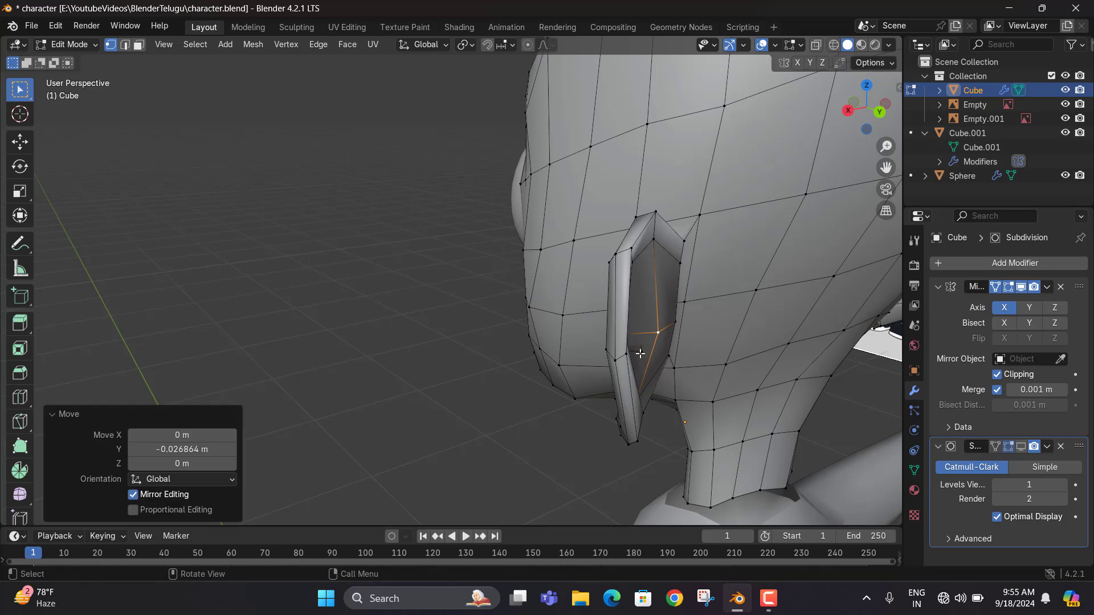
key(g)
key(y)
click(638, 342)
middle_drag(638, 342, 645, 389)
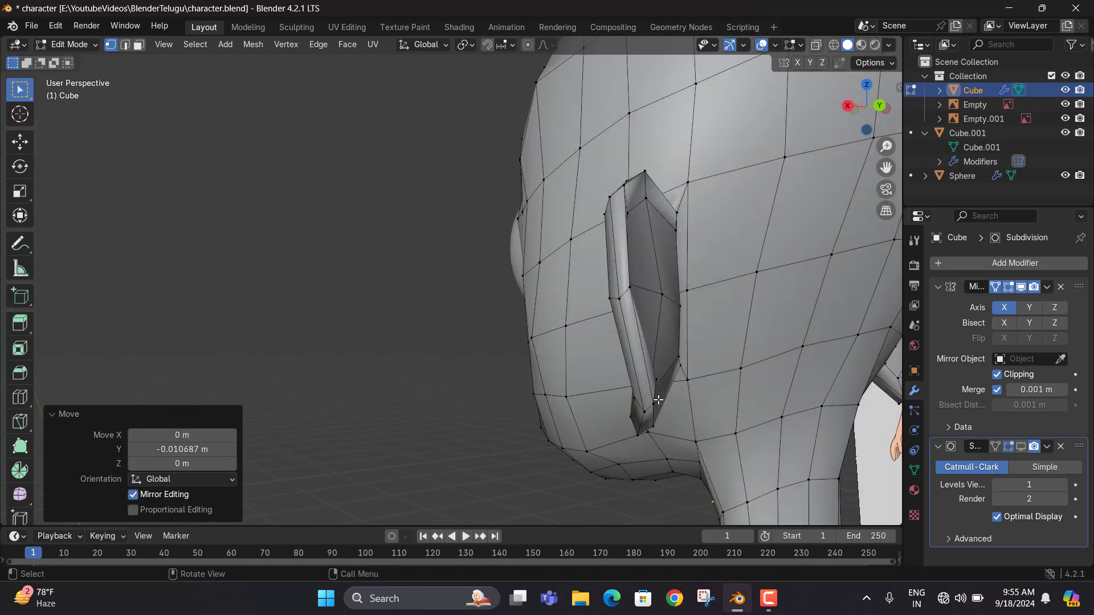
Move the vertices at the lower end of the ear's back rim in the negative Y direction
shift+click(645, 413)
key(g)
key(y)
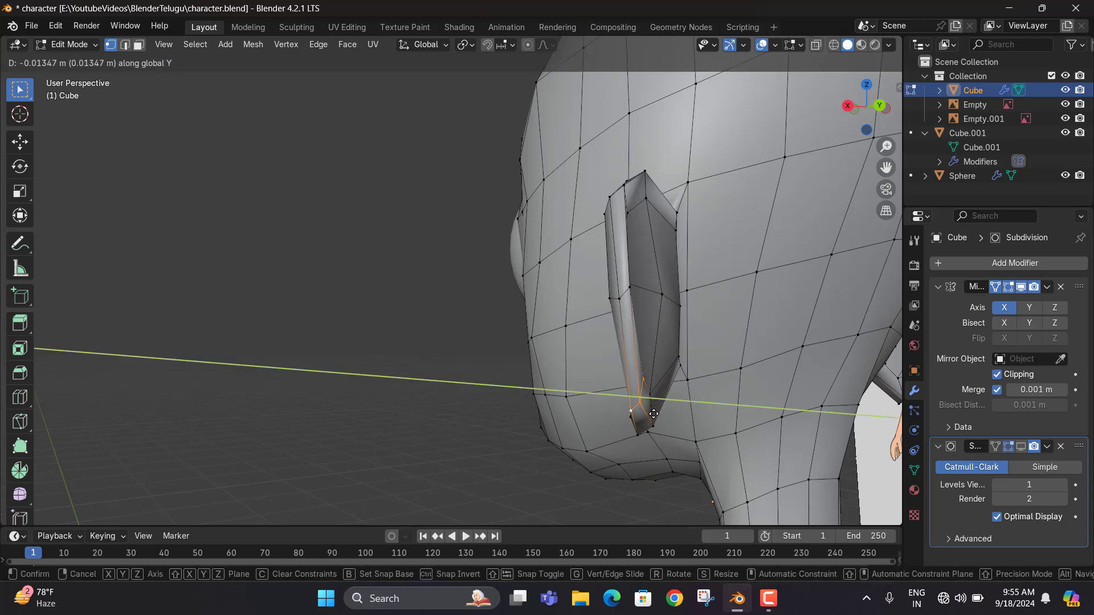
click(639, 414)
middle_drag(640, 414, 620, 442)
Move the middle vertex on the outer side of the ear's back recess 0.014764 m along Y
click(596, 350)
key(g)
key(y)
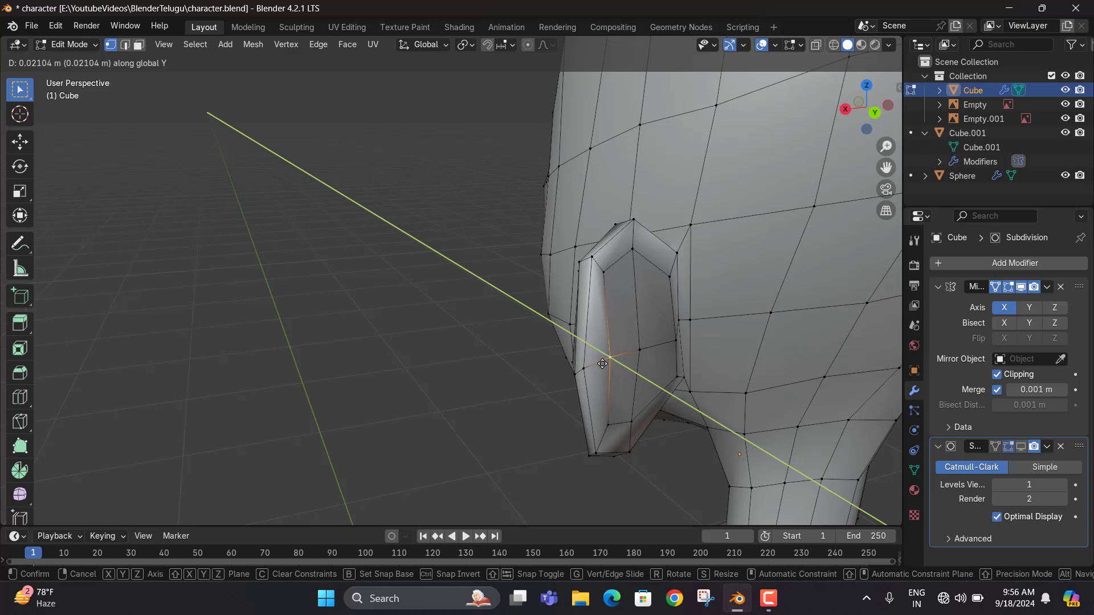
click(599, 363)
middle_drag(600, 363, 610, 241)
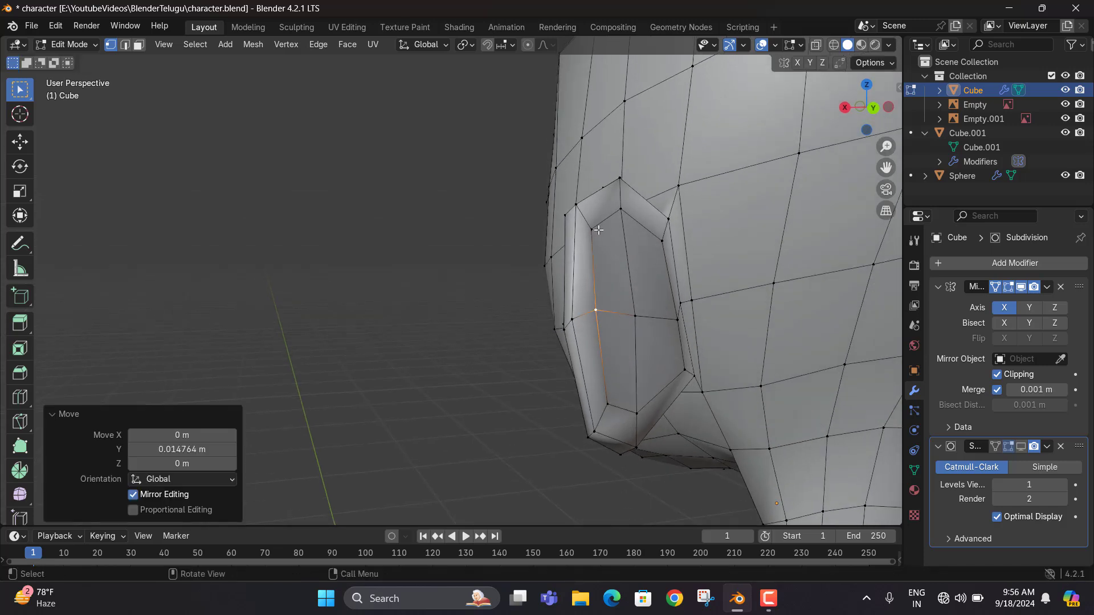
Adjust the upper outer corner vertex and the top vertex of the ear's back recess along Y
click(595, 230)
key(g)
key(y)
click(617, 243)
click(622, 209)
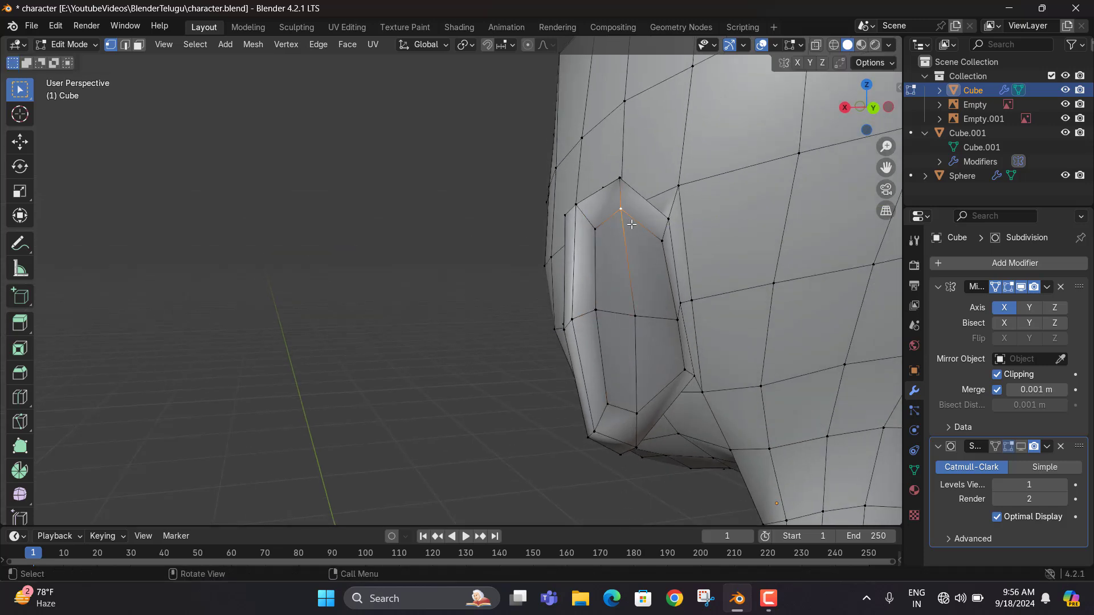
key(g)
key(y)
click(652, 250)
Check the head in Object Mode, and move the central vertex of the ear's front recess -0.014141 m along Y
middle_drag(652, 251, 603, 369)
key(Tab)
scroll(498, 368, down, 5)
scroll(498, 323, up, 4)
key(Tab)
scroll(569, 339, up, 3)
key(g)
key(y)
click(655, 340)
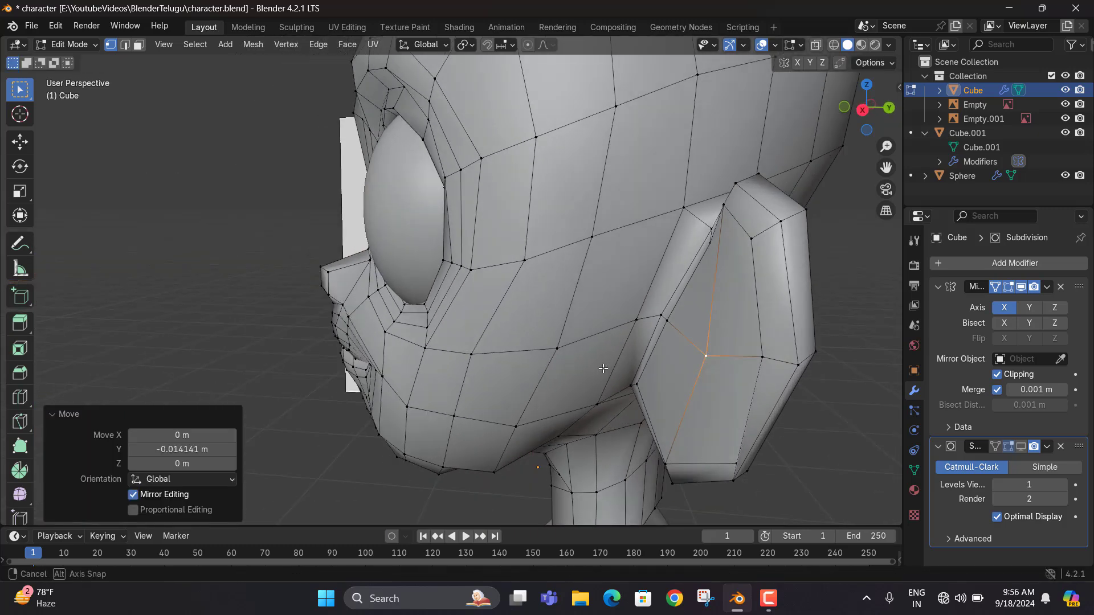
Select the four inner faces of the ear's front recess and move them about 0.001 m along Y
key(3)
click(709, 311)
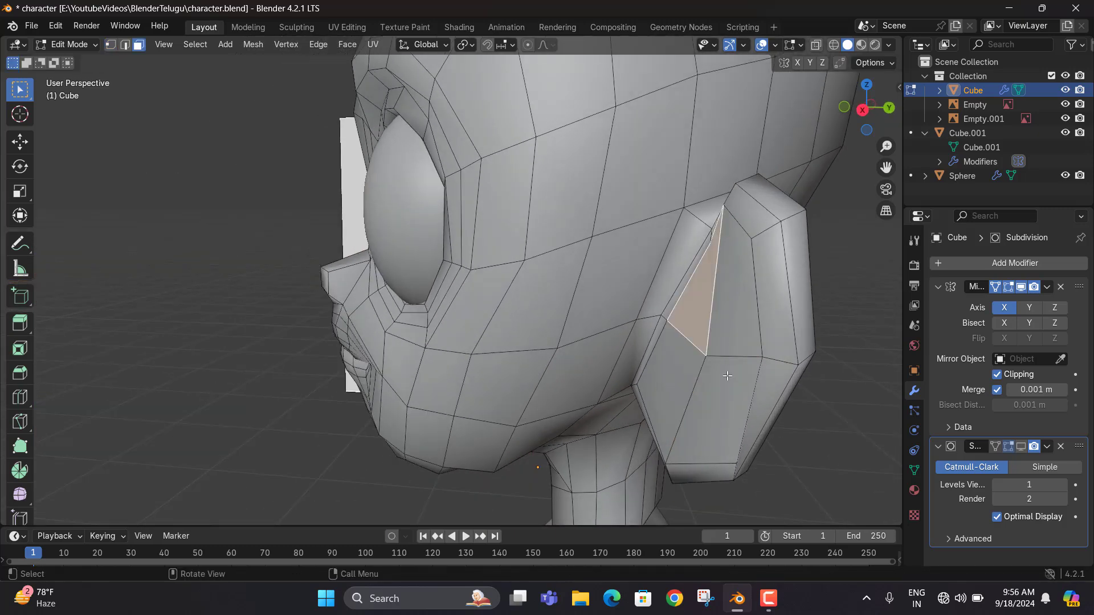
shift+click(727, 380)
shift+click(725, 325)
shift+click(686, 376)
middle_drag(731, 364, 771, 386)
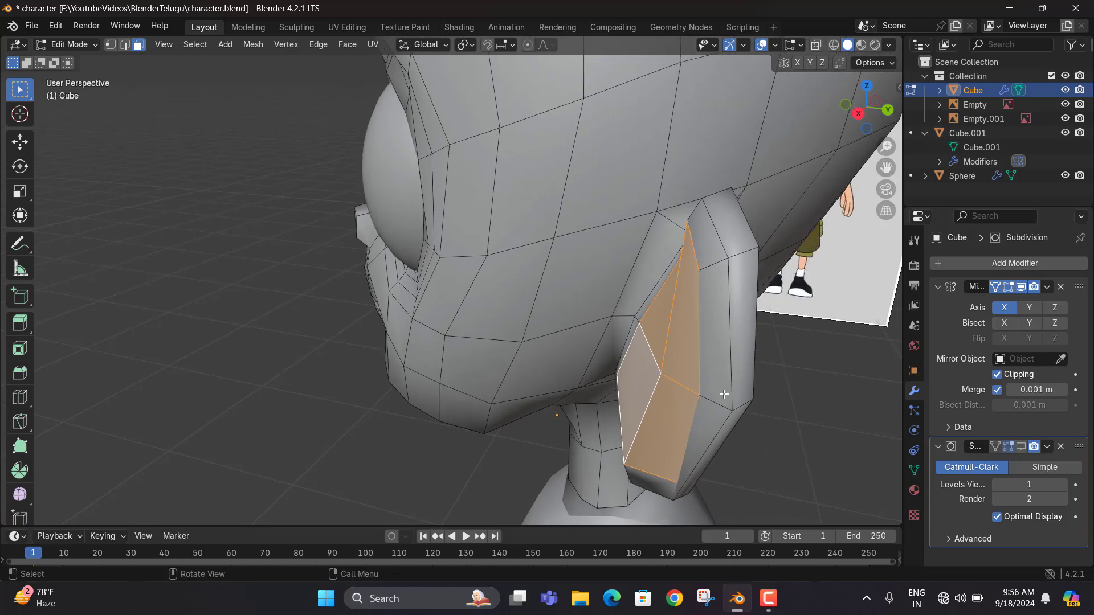
key(g)
key(z)
key(y)
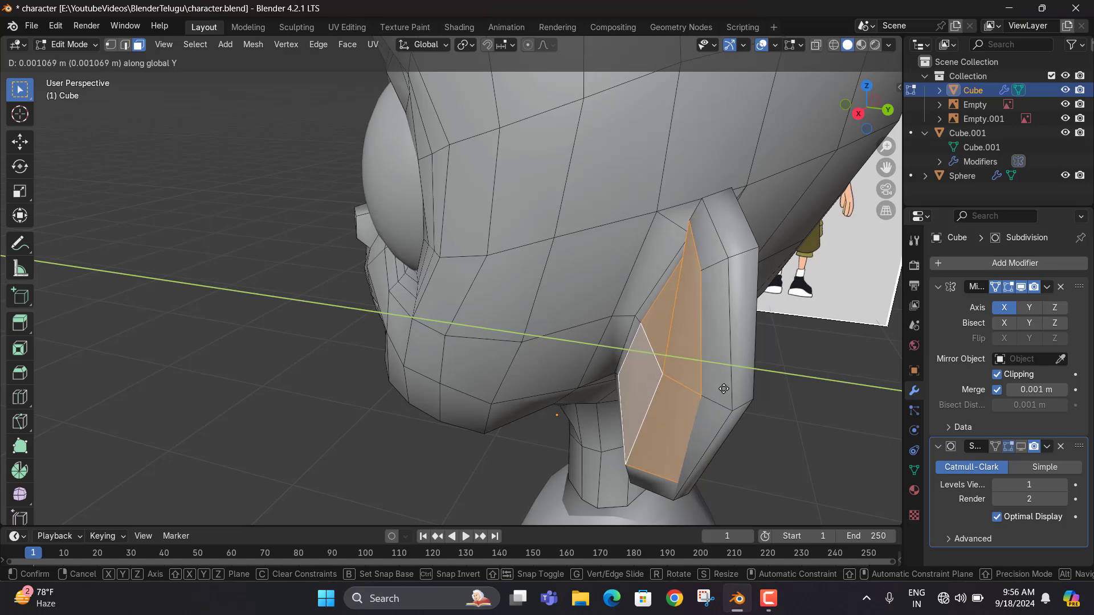
click(724, 389)
middle_drag(723, 388, 776, 434)
Move the lower rear vertex of the ear's front recess by X 0.000949 m and Y -0.011491 m
key(1)
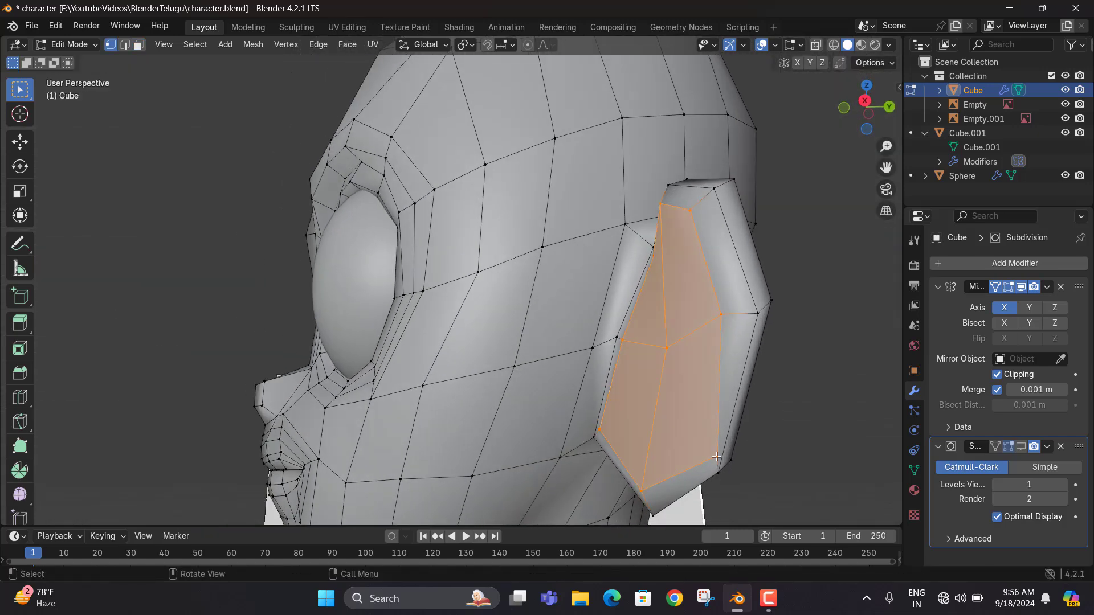
click(716, 457)
key(g)
click(734, 445)
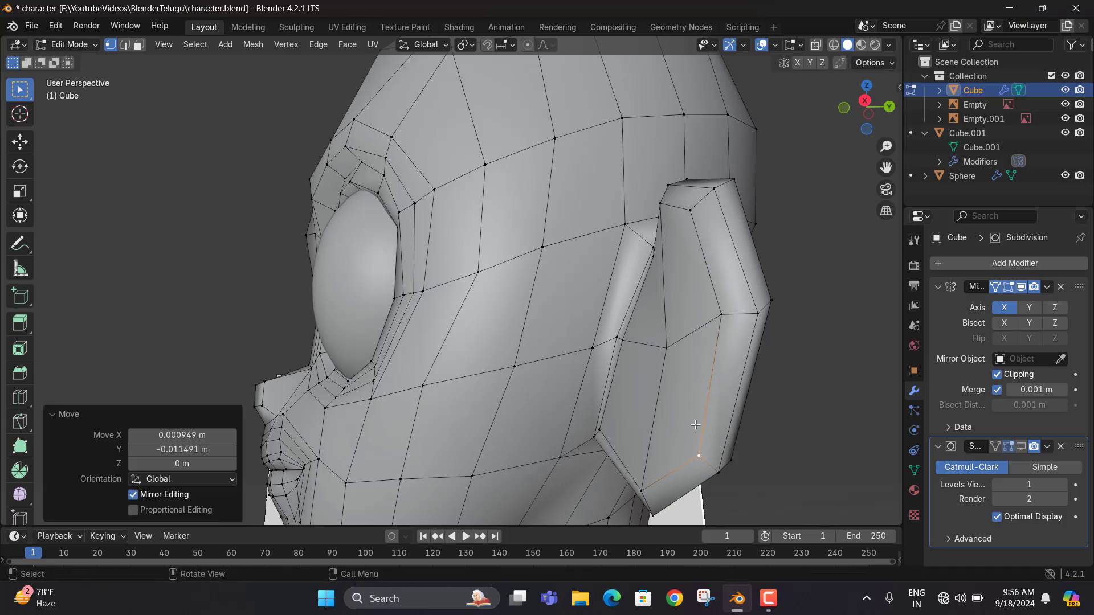
middle_drag(734, 445, 676, 369)
Select the four inner faces of the ear's front recess and inset them with a thickness of 0.004007 m
key(3)
click(654, 306)
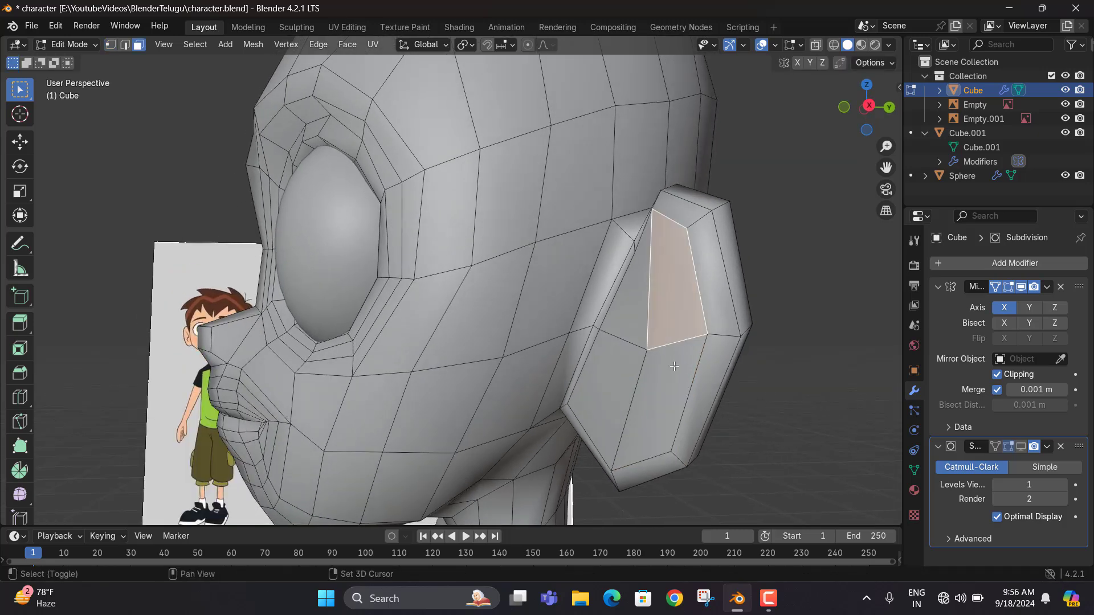
shift+click(631, 359)
shift+click(650, 367)
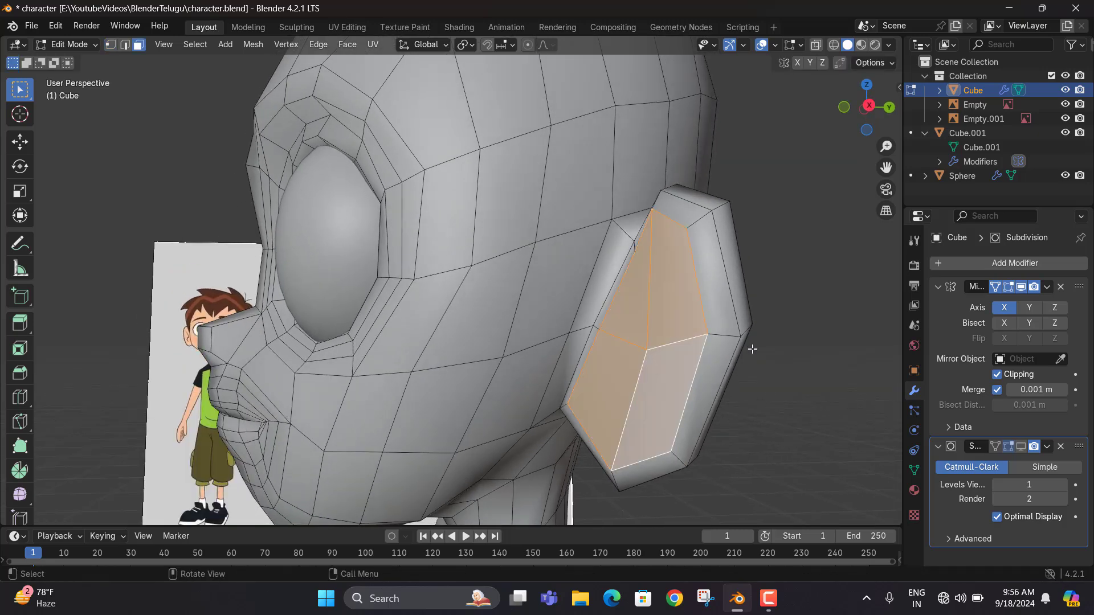
key(i)
click(656, 381)
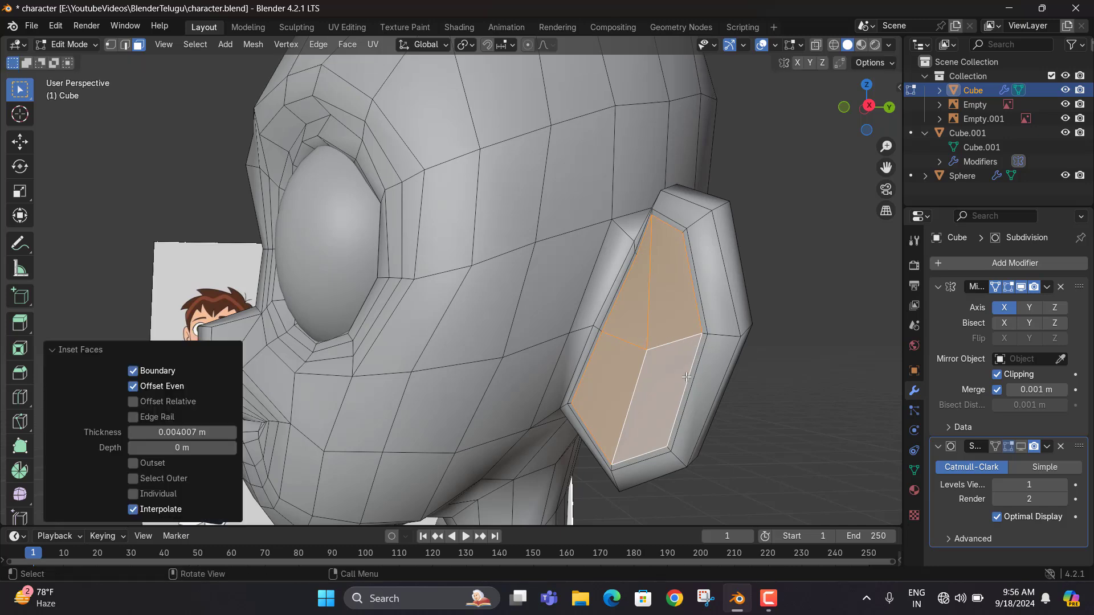
Move the inset ear faces about 0.007 m along Y to deepen the recess
key(g)
key(z)
key(y)
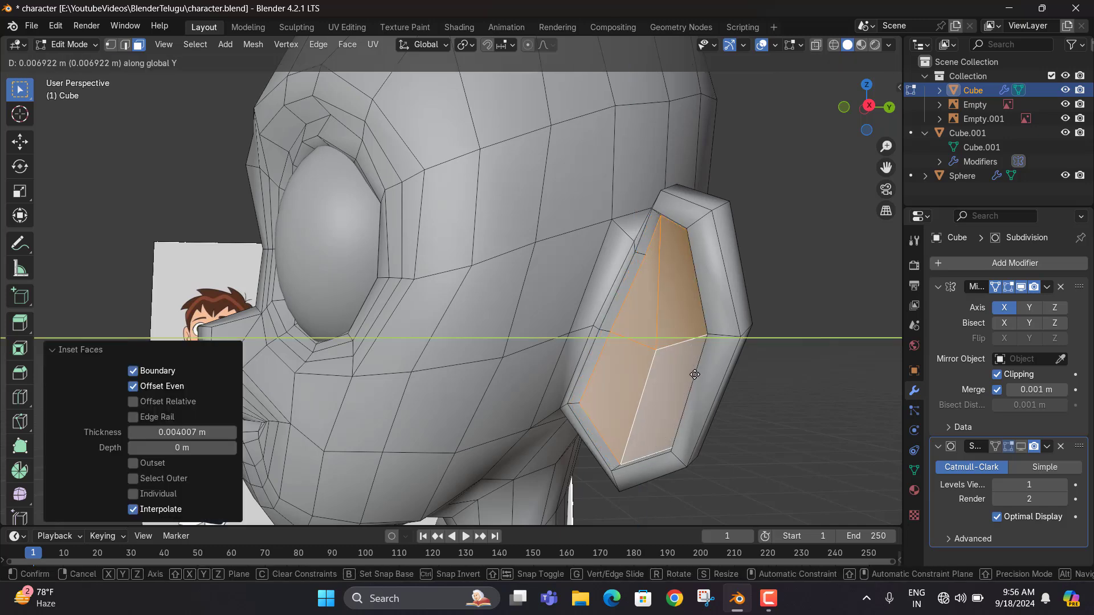
click(696, 376)
Compare the head and ears with the reference images in Object Mode from near and far
middle_drag(704, 377, 809, 379)
key(Tab)
scroll(681, 229, down, 8)
middle_drag(486, 319, 449, 305)
scroll(451, 336, down, 5)
scroll(433, 322, up, 7)
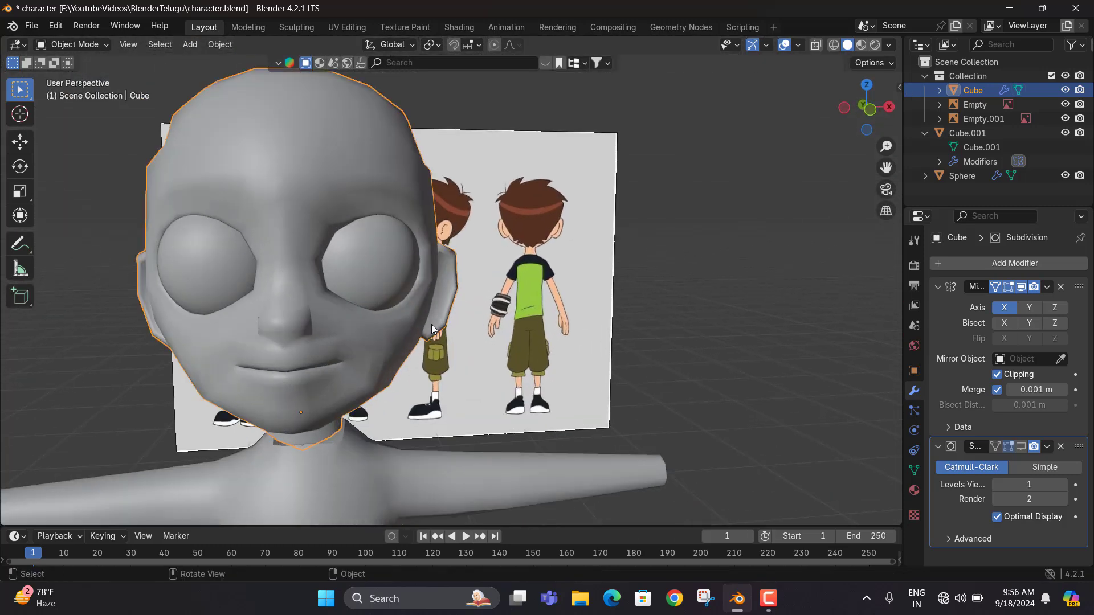
middle_drag(429, 343, 517, 370)
scroll(569, 330, down, 5)
scroll(520, 379, down, 2)
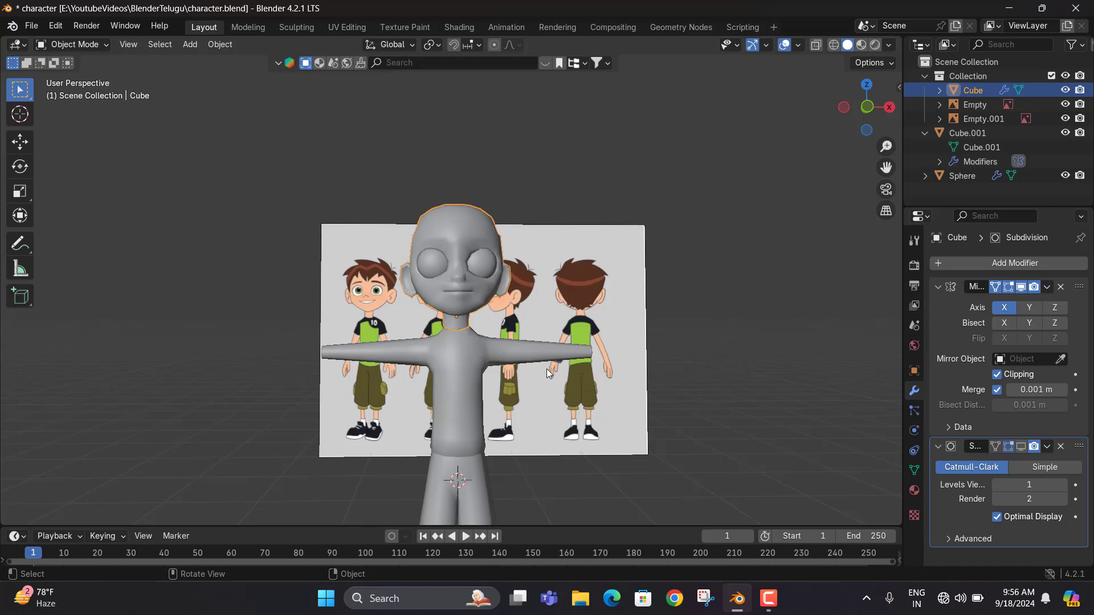
scroll(545, 368, up, 5)
Inspect the smoothed head from both sides, and turn off the Subdivision modifier's viewport display
middle_drag(527, 299, 831, 350)
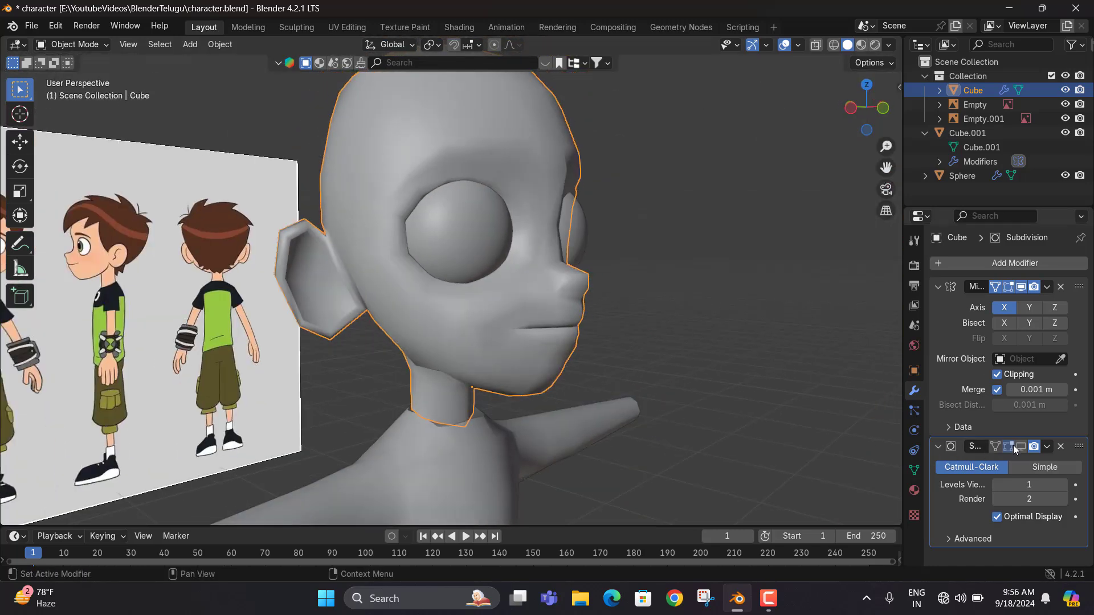
middle_drag(626, 342, 440, 220)
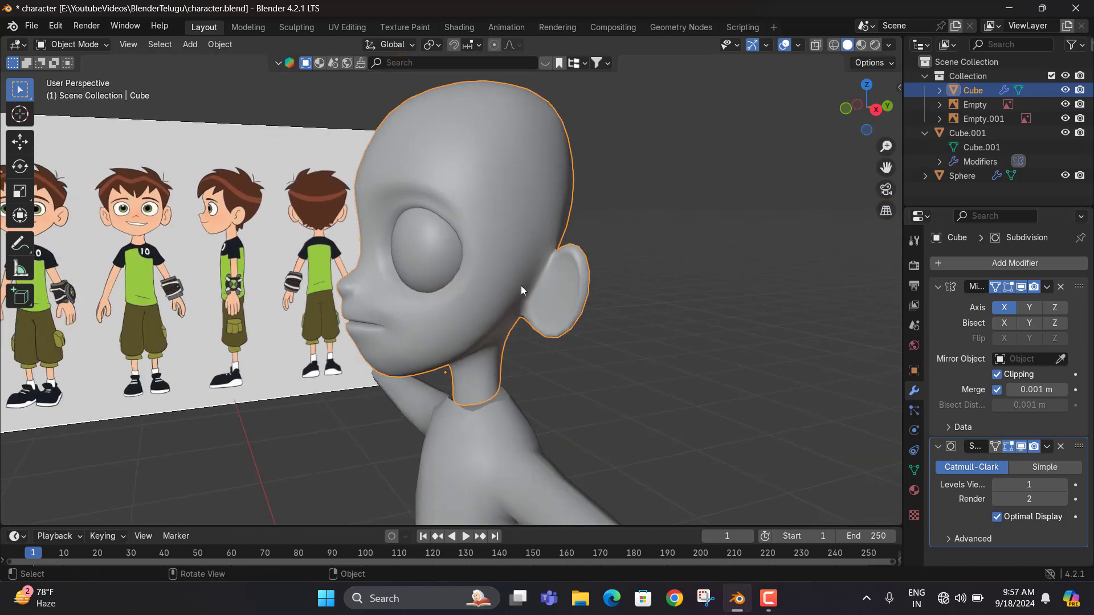
click(1021, 446)
middle_drag(641, 341, 541, 309)
In Edit Mode, select the face on the underside of the nose and inset it by 0.00392 m for the nostril
key(Tab)
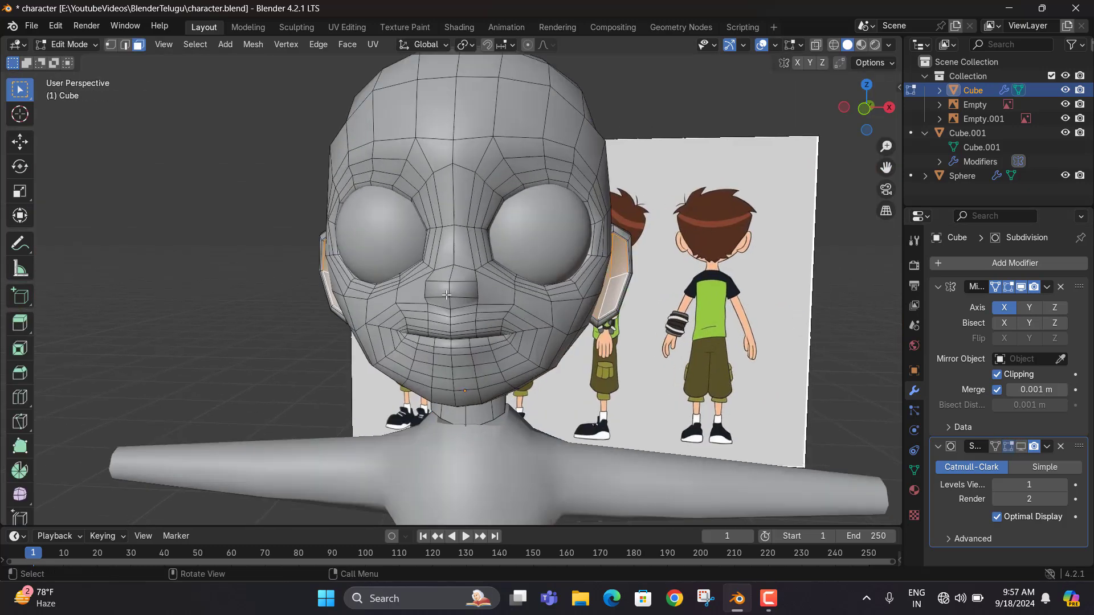
scroll(447, 294, up, 4)
scroll(495, 214, up, 3)
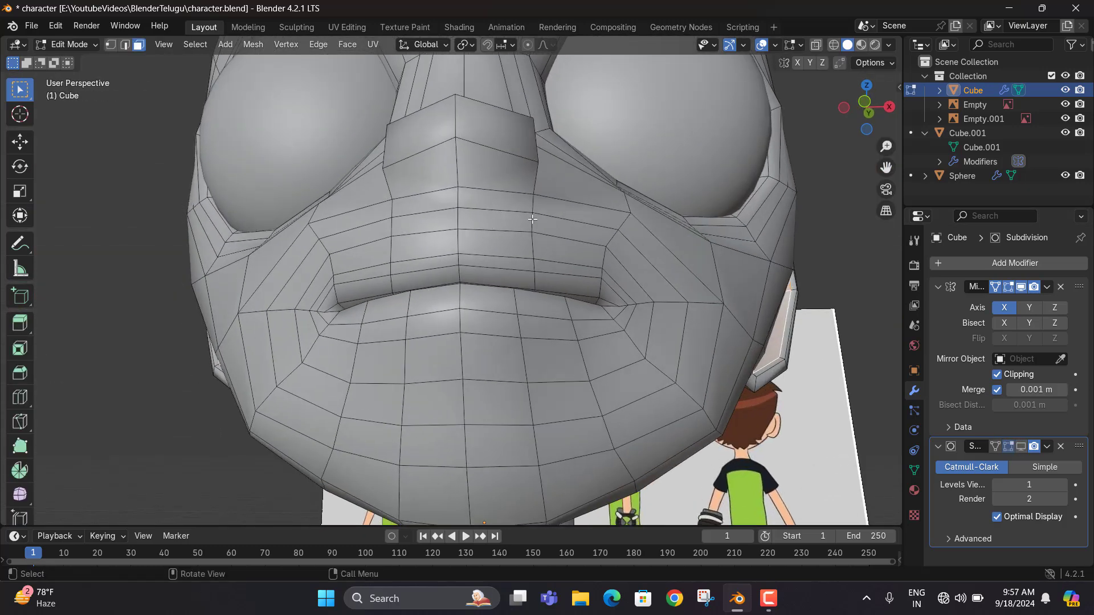
middle_drag(532, 218, 473, 220)
click(475, 176)
scroll(501, 222, up, 4)
key(KP_3)
shift+middle_drag(241, 258, 587, 284)
key(alt+z)
key(alt+z)
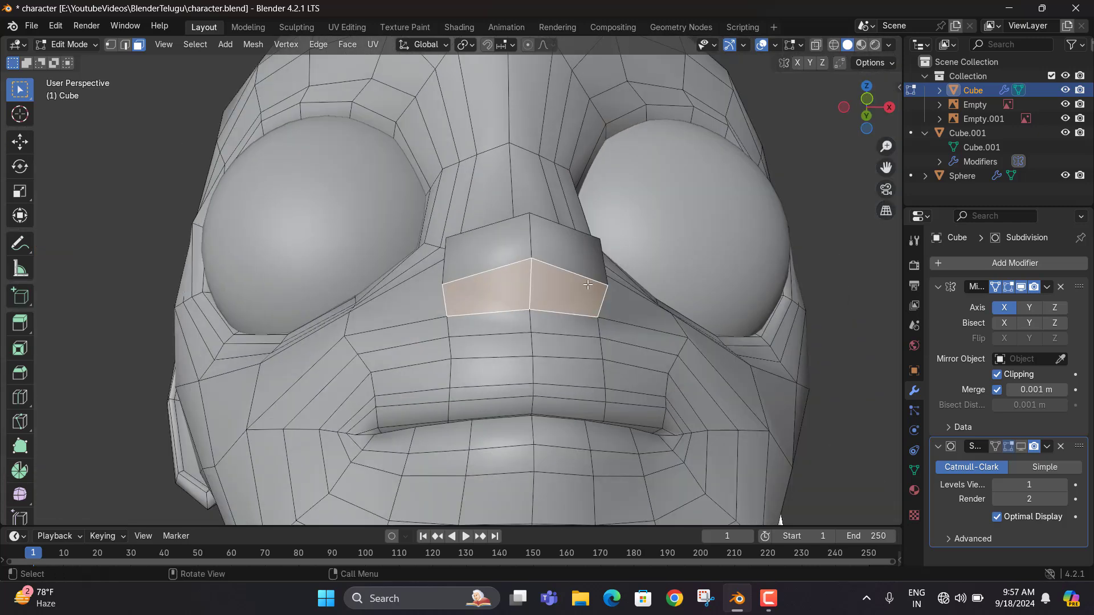
key(i)
key(i)
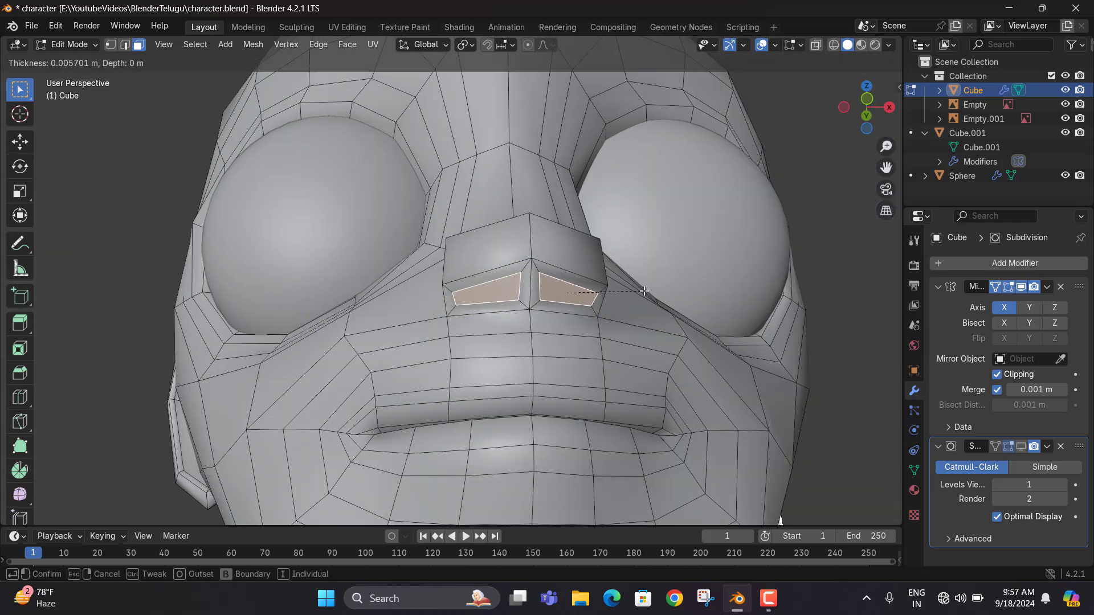
click(643, 291)
Try to push the inset nostril faces into the nose with unconstrained moves, and undo them
key(g)
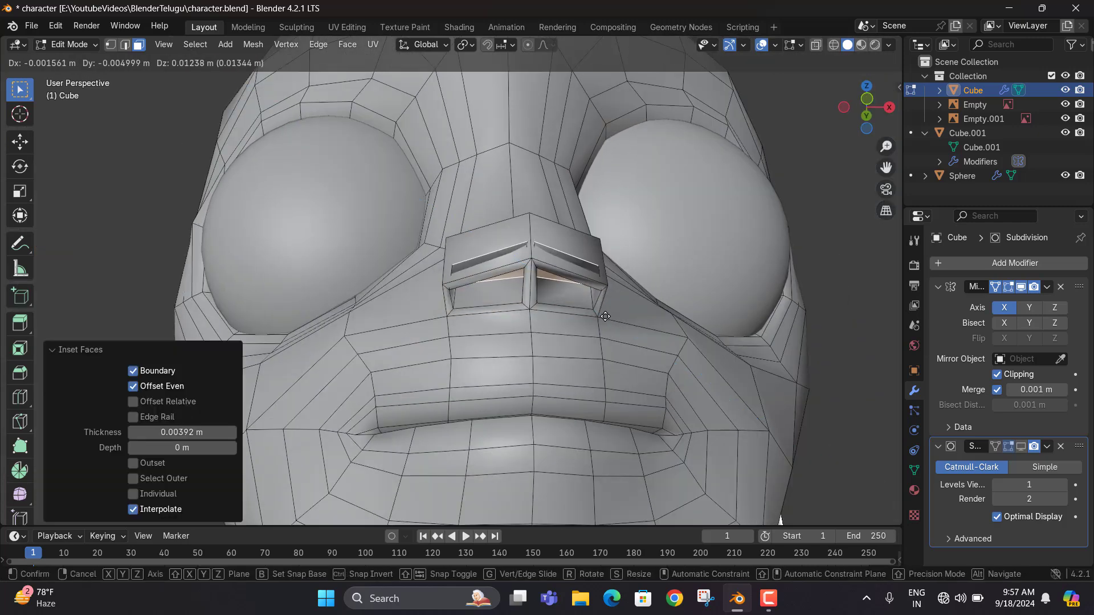
click(607, 299)
middle_drag(607, 299, 560, 292)
key(g)
click(463, 274)
key(ctrl+z)
key(ctrl+z)
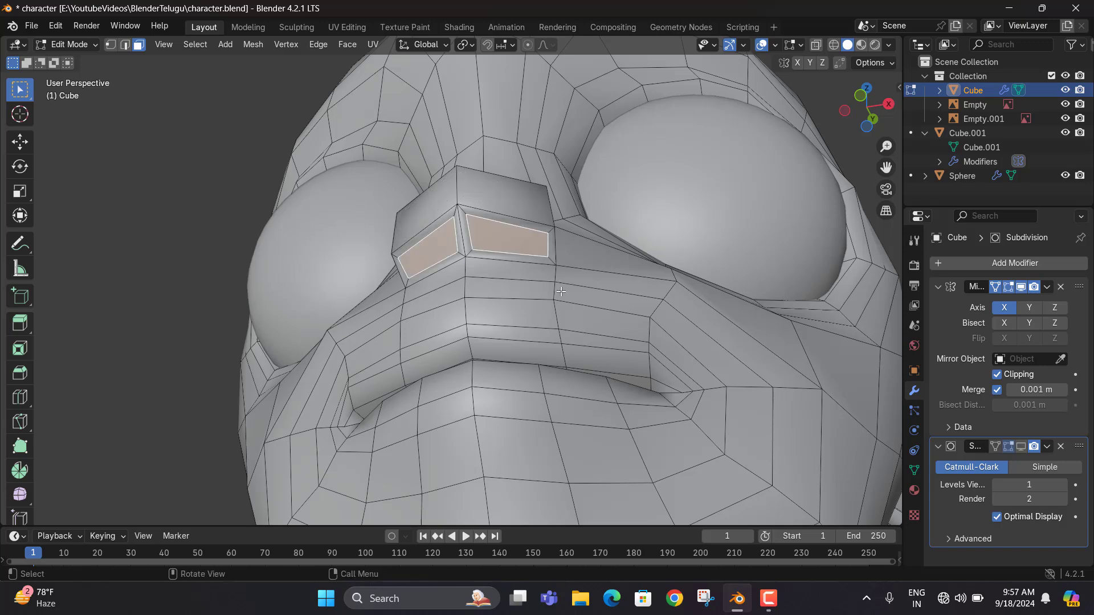
key(g)
key(z)
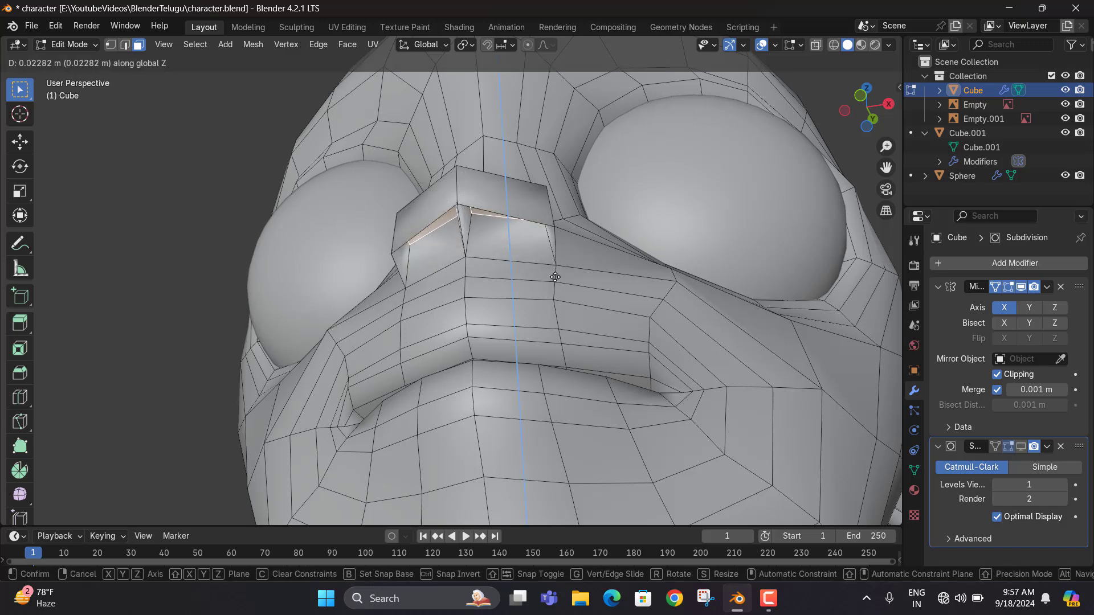
right_click(570, 332)
Extrude the inset nostril faces 0.017314 m along global Z into the nose and scale them to 0.664
key(e)
key(z)
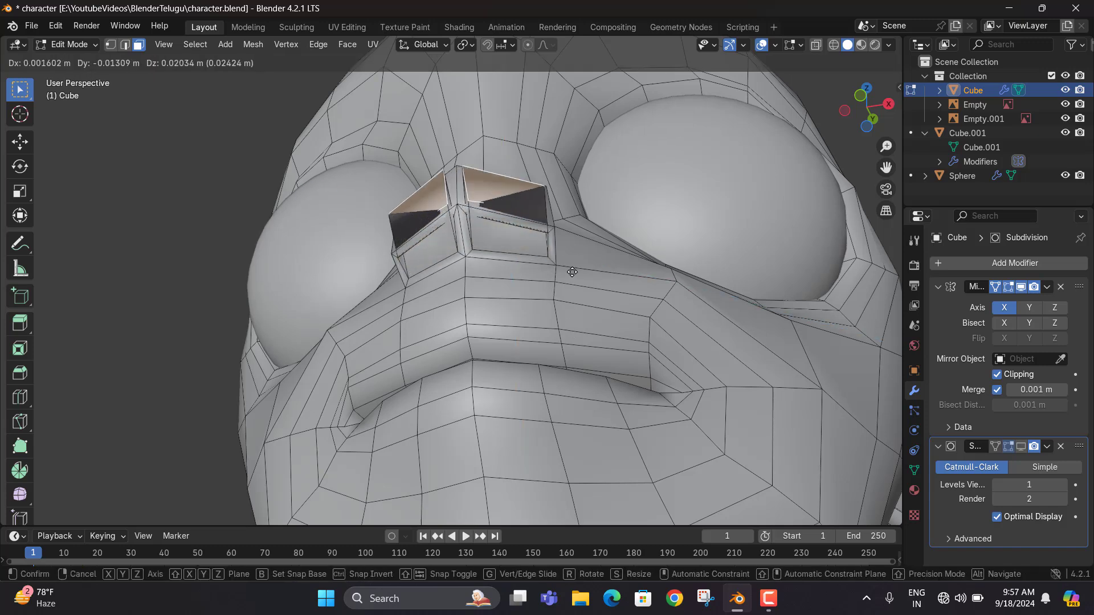
key(z)
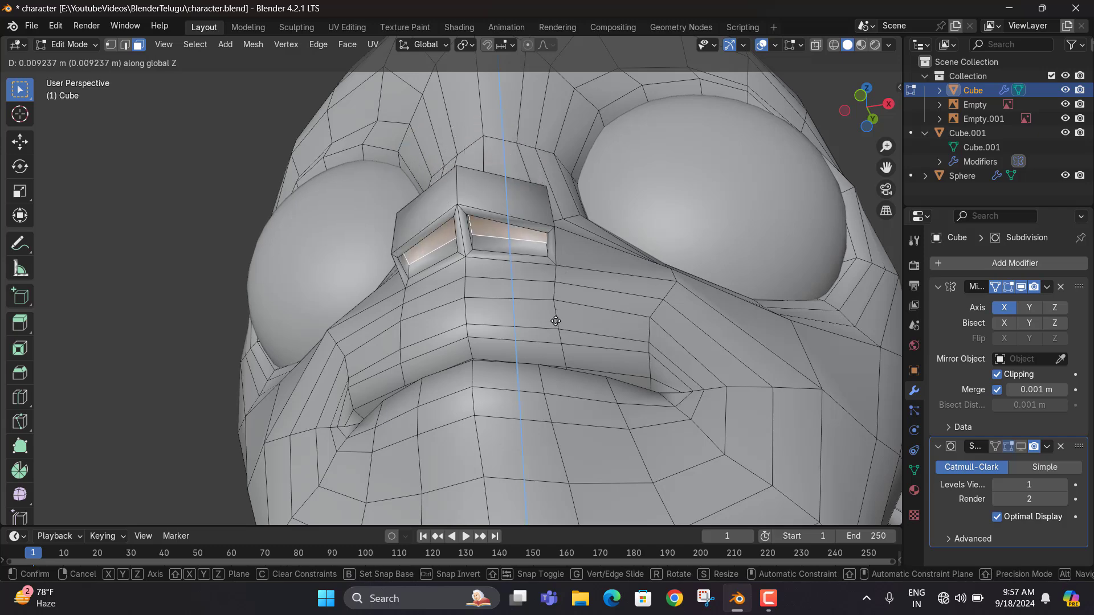
click(556, 308)
scroll(627, 262, up, 3)
key(s)
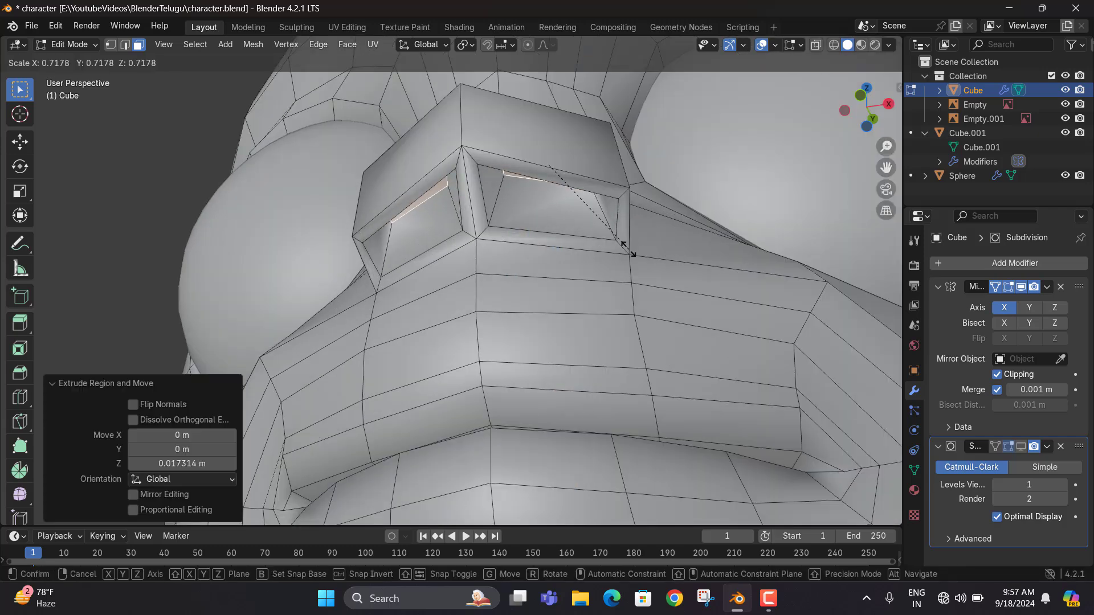
click(605, 238)
Delete the extruded end faces inside the nostrils
middle_drag(605, 238, 590, 250)
key(x)
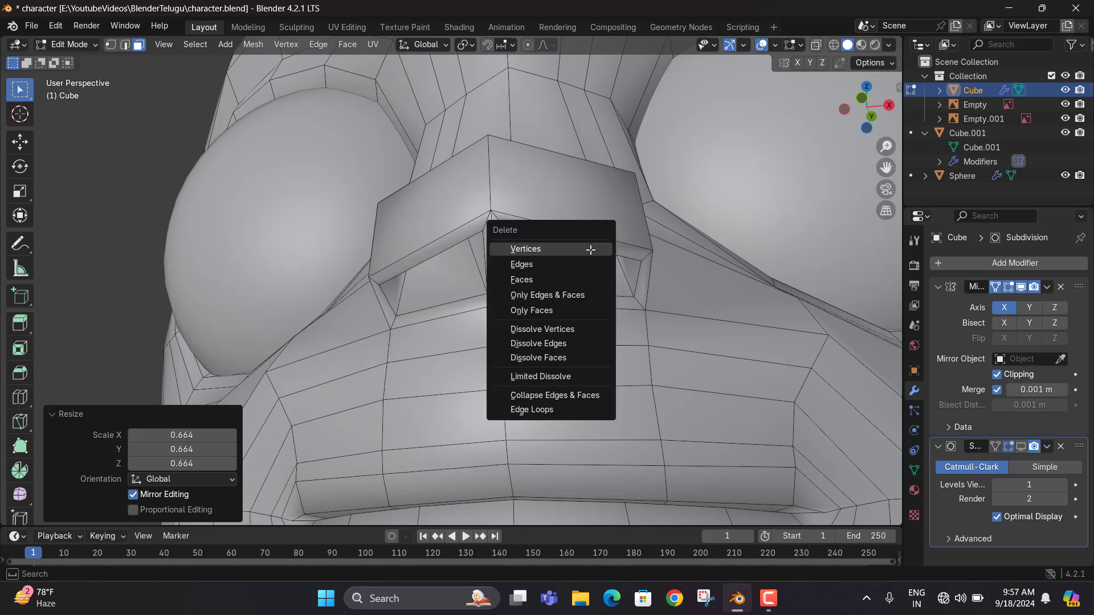
click(558, 275)
scroll(560, 290, up, 2)
scroll(559, 290, down, 5)
Add one centred loop cut around the nose between its tip and the cheeks
middle_drag(560, 289, 456, 340)
key(KP_3)
key(ctrl+r)
click(452, 426)
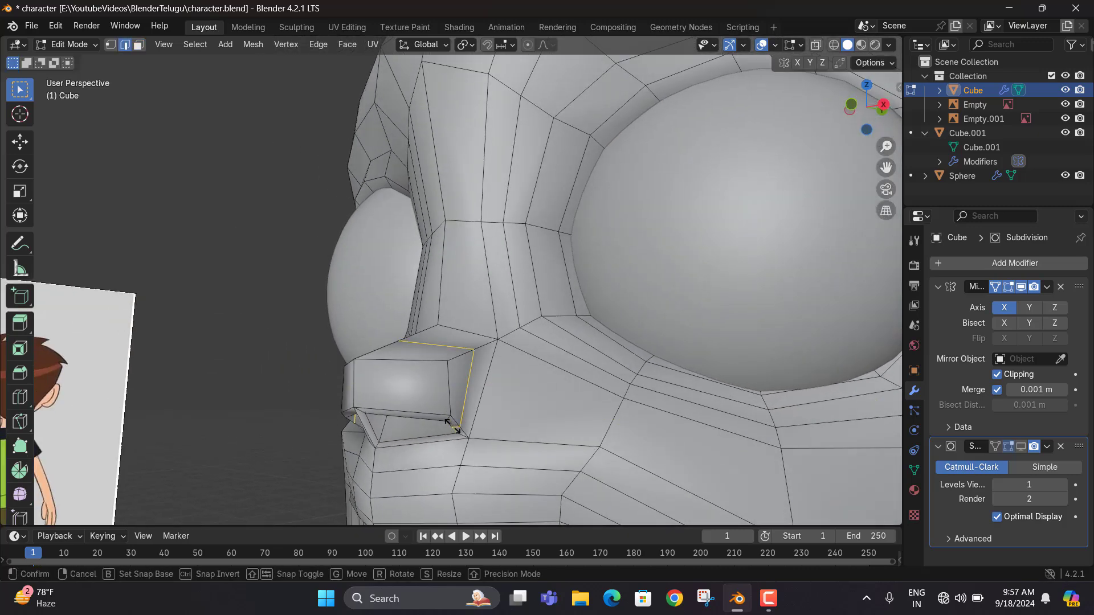
right_click(453, 426)
In right side view with X-ray, move the upper vertices of the nose's new loop and tip onto the reference outline
key(KP_3)
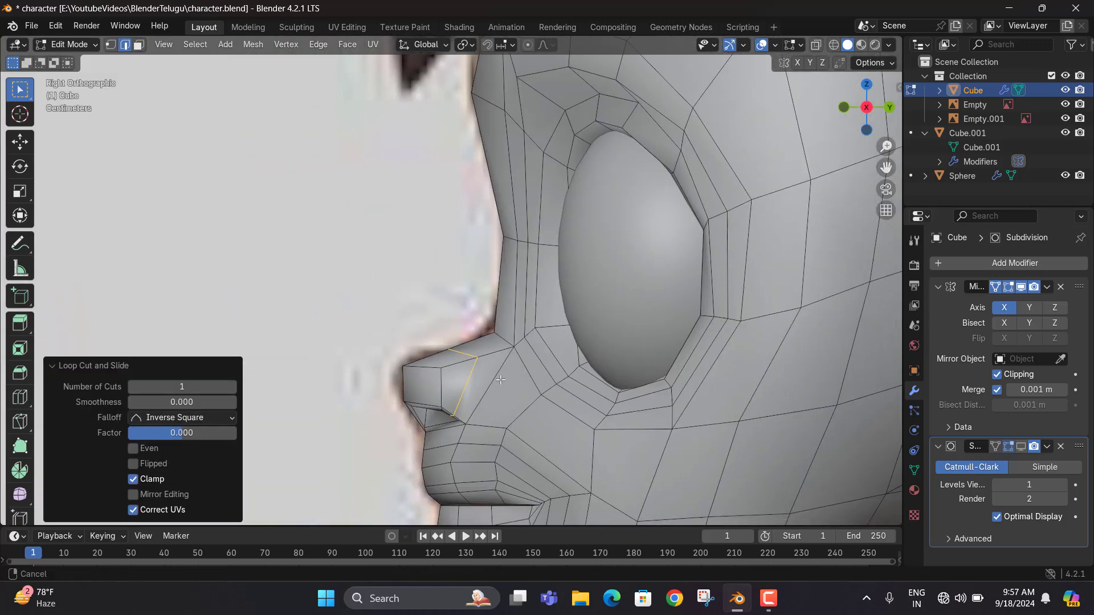
key(1)
key(alt+z)
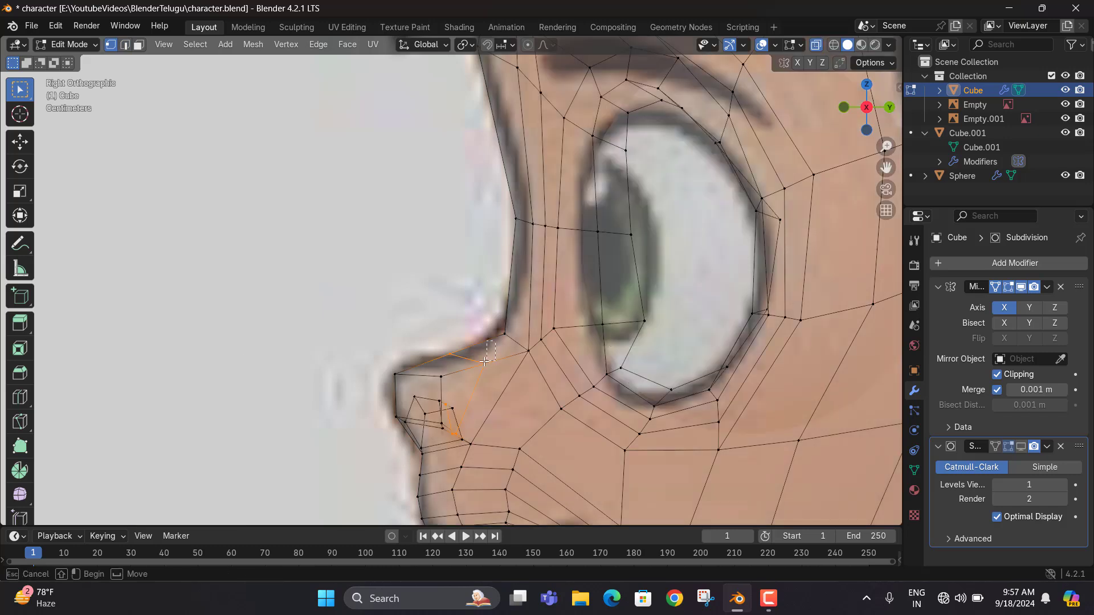
key(g)
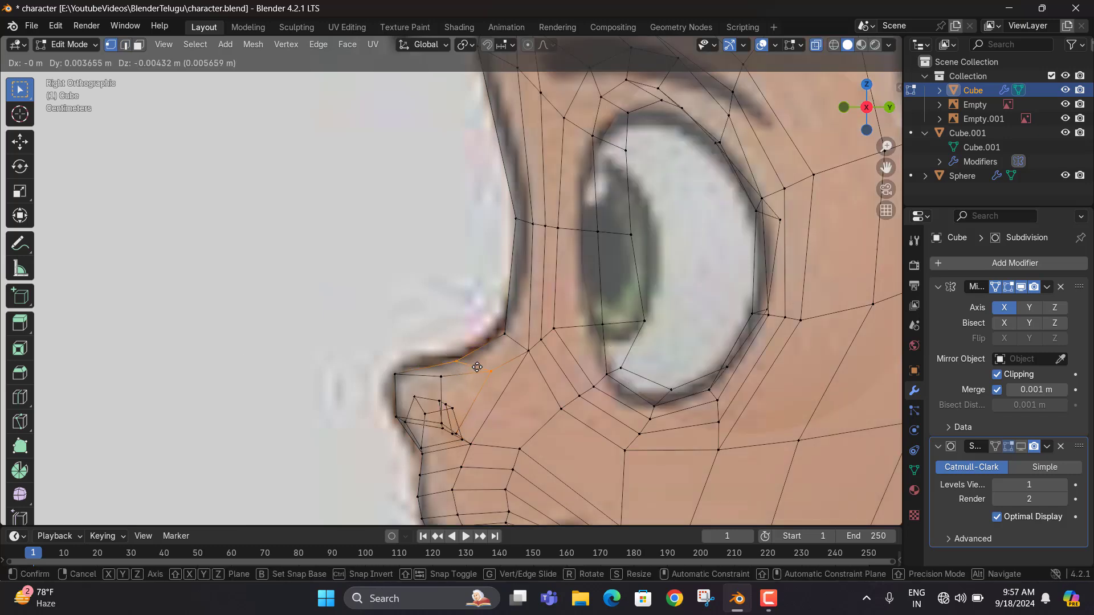
click(476, 367)
drag(384, 393, 384, 392)
key(g)
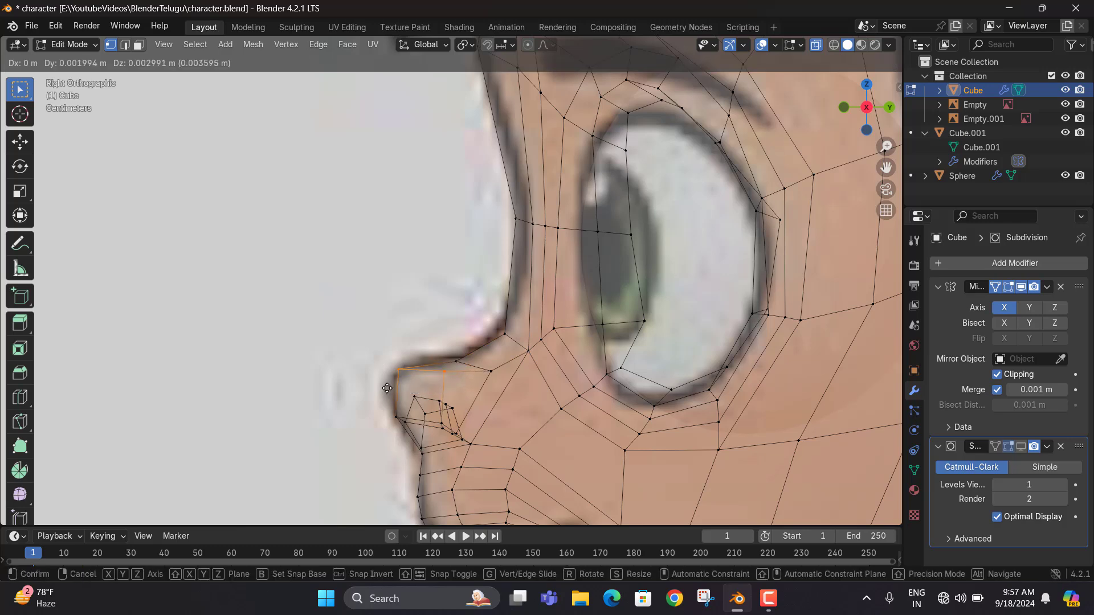
click(385, 388)
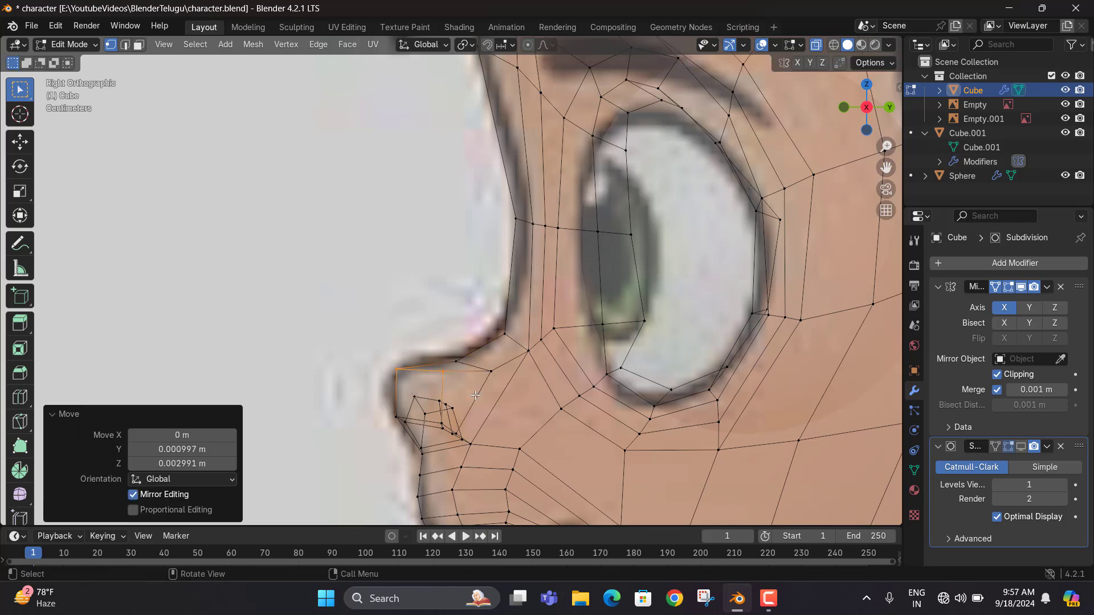
Add one centred horizontal loop cut across the nose's side, running around the head through the ear
middle_drag(476, 394, 500, 376)
key(ctrl+r)
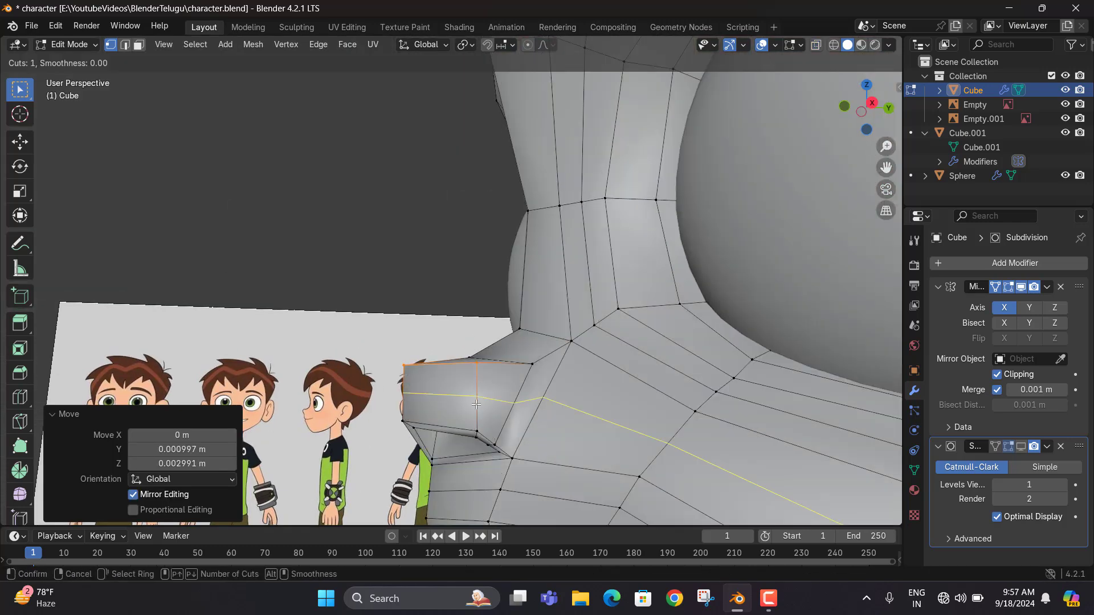
click(477, 401)
right_click(477, 403)
scroll(562, 391, down, 4)
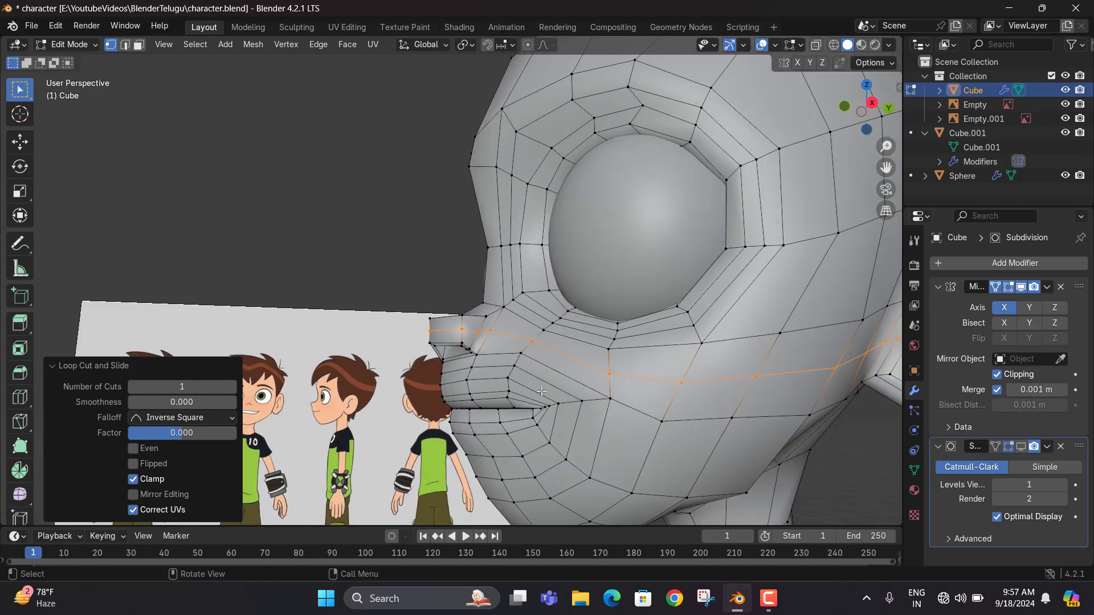
scroll(461, 343, down, 5)
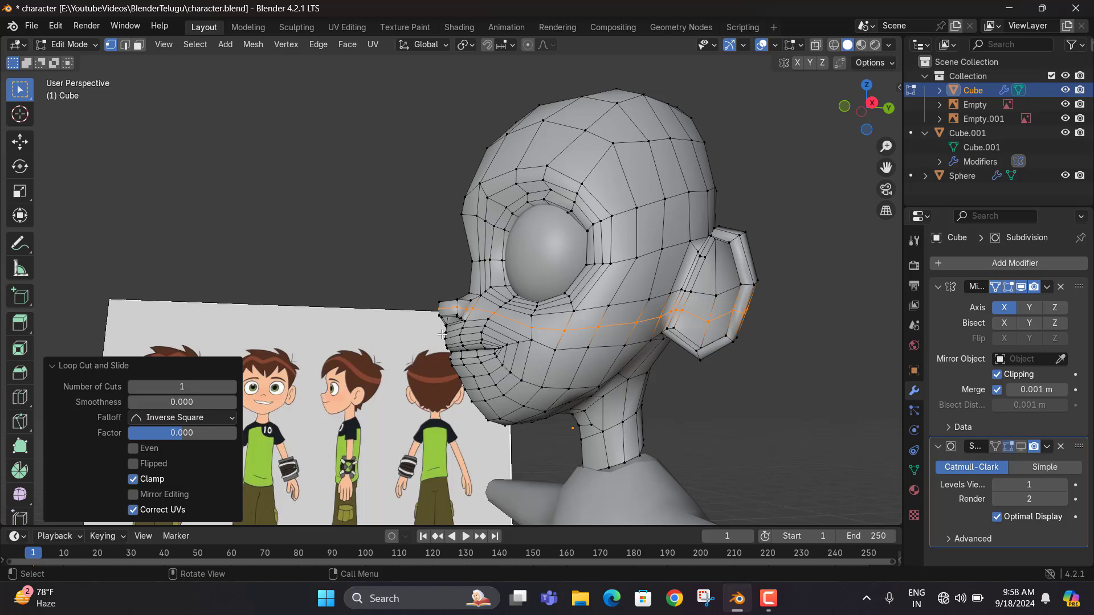
In right side view, move the nose tip's middle vertices by -0.004423 m in Y and 0.000192 m in Z to round the tip
key(KP_3)
scroll(516, 283, up, 5)
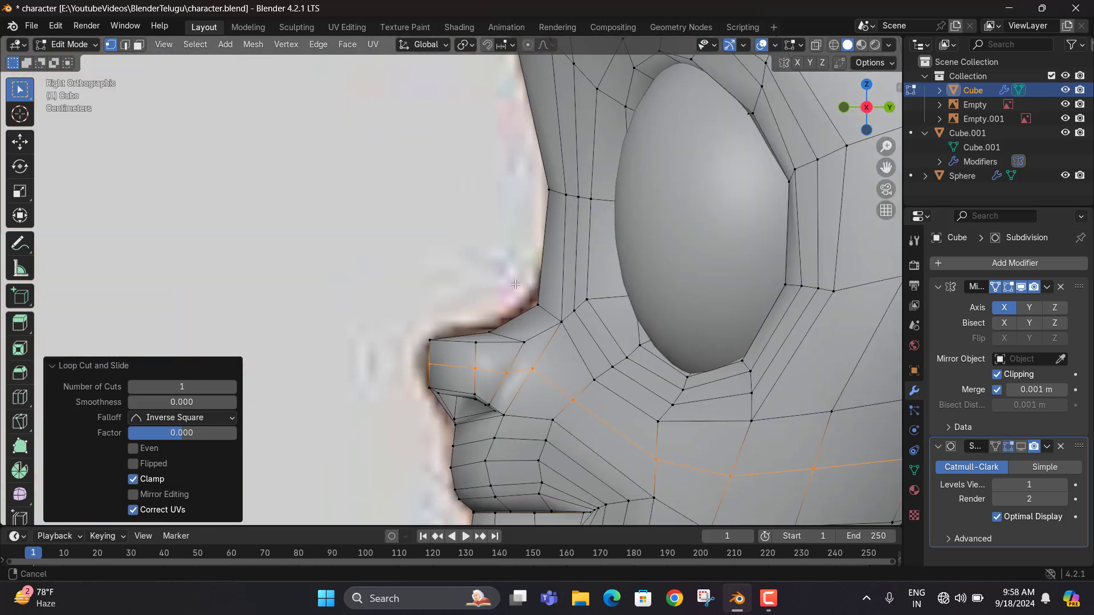
scroll(516, 283, up, 3)
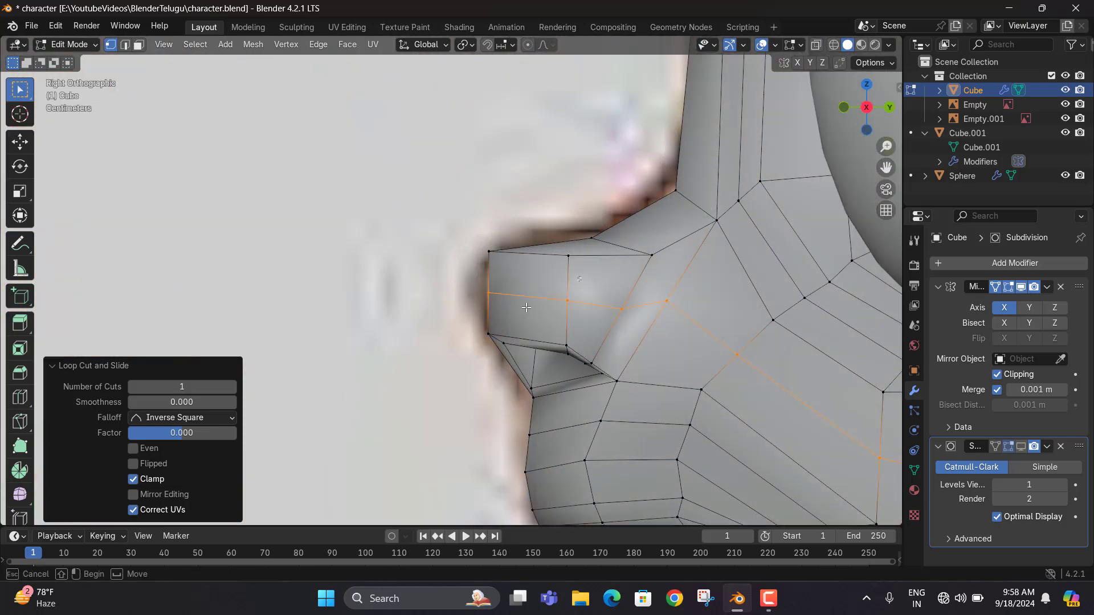
click(567, 299)
key(g)
click(584, 298)
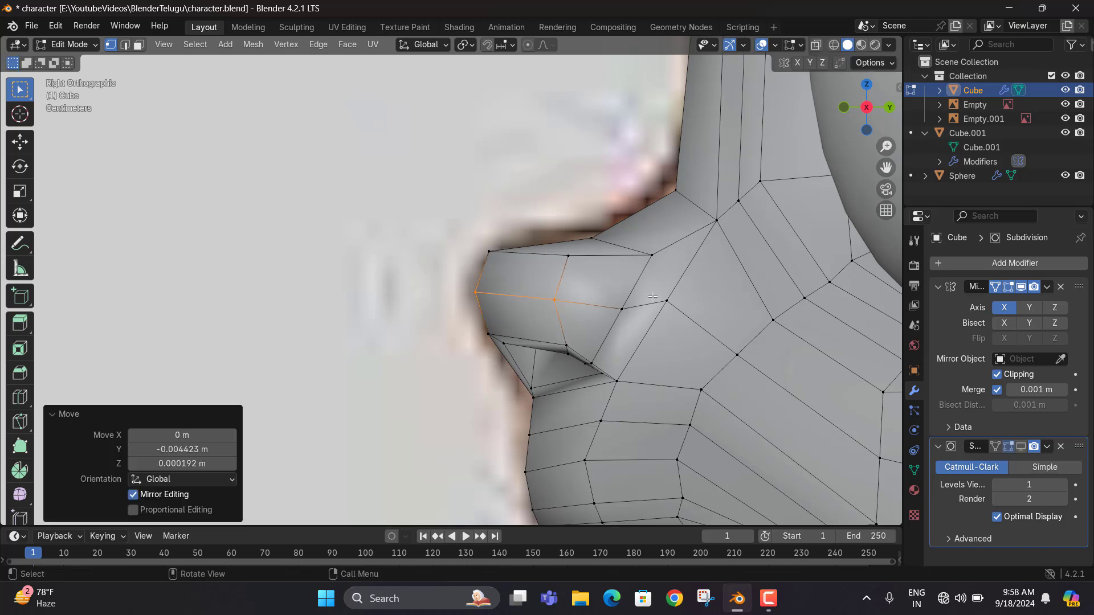
Reposition the middle vertices at the nose's side and base, shifting the side one 0.003654 m in Y and -0.001154 m in Z
click(654, 317)
key(g)
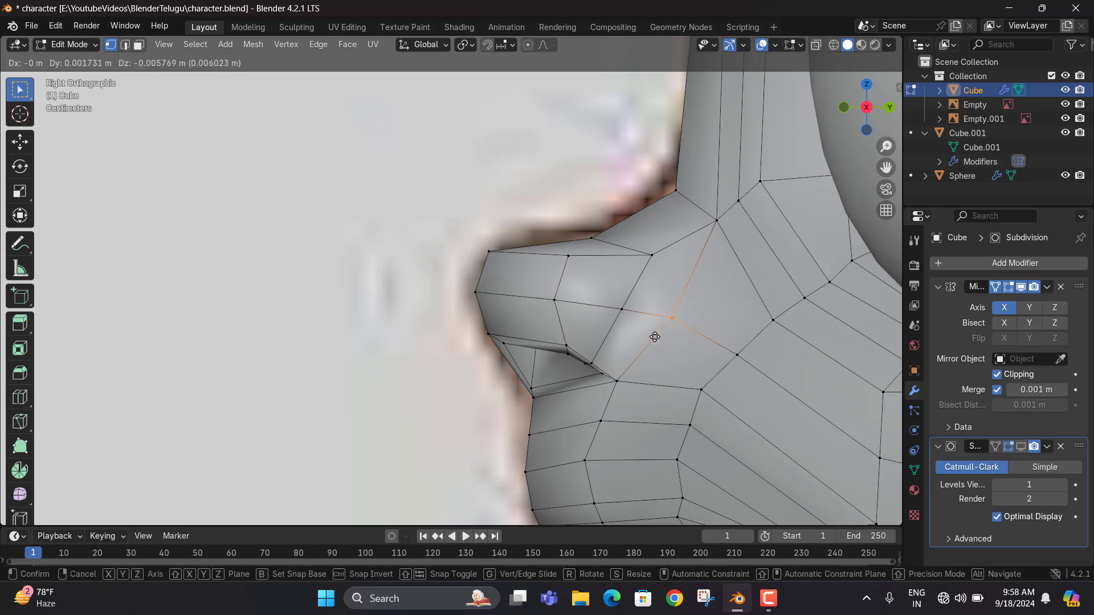
click(648, 333)
click(612, 320)
key(g)
click(620, 326)
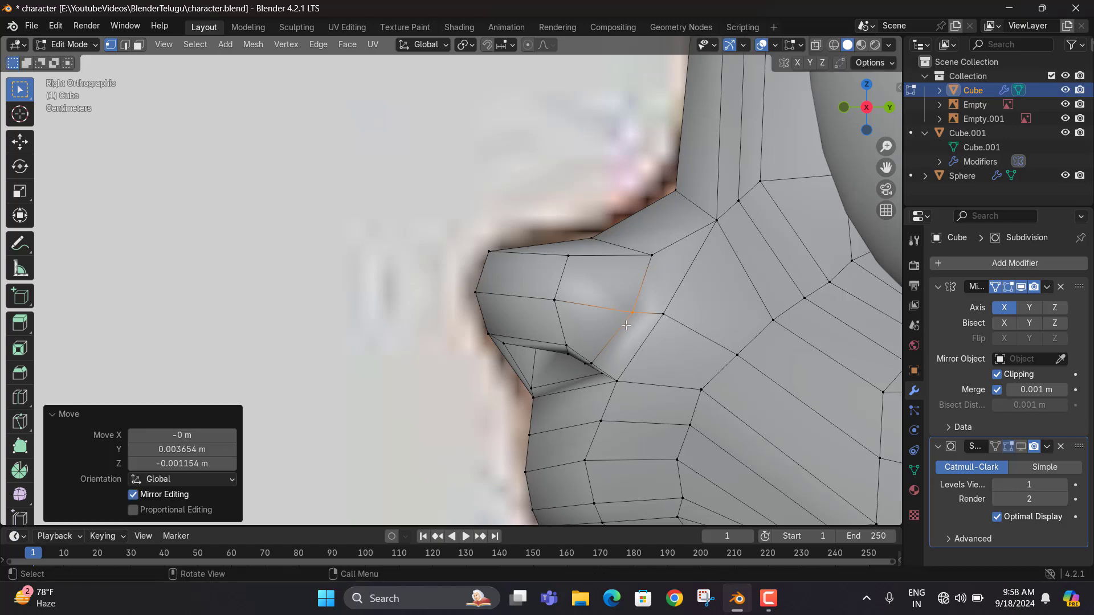
Select the vertical edge loop at the nose tip's side corner and move it -0.004762 m along X to narrow the tip
middle_drag(621, 325, 760, 232)
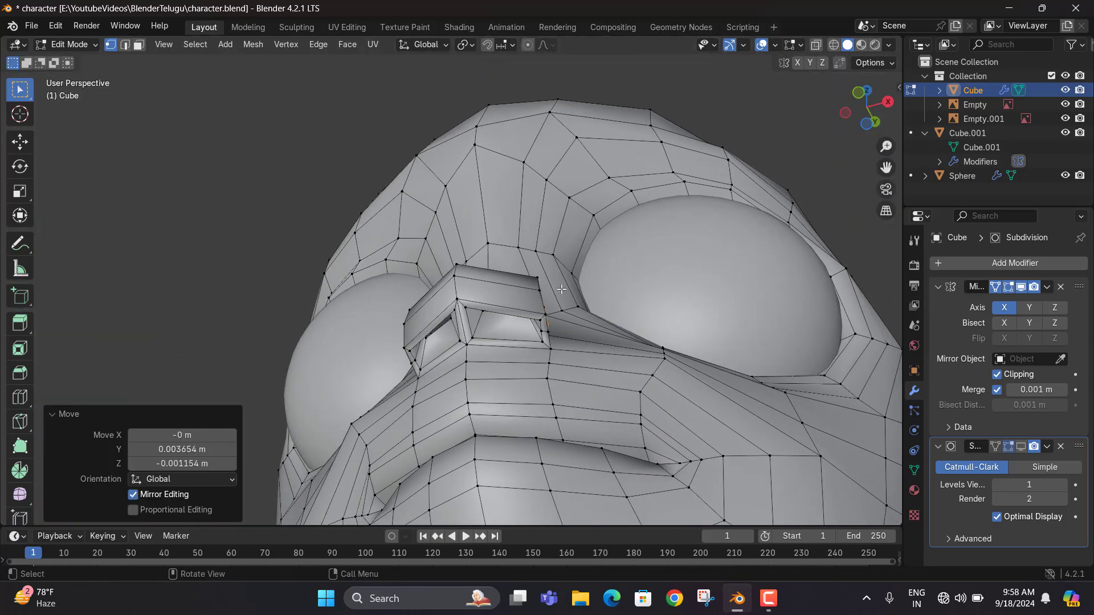
key(KP_1)
scroll(549, 289, down, 3)
middle_drag(541, 307, 570, 262)
alt+click(533, 276)
key(g)
key(z)
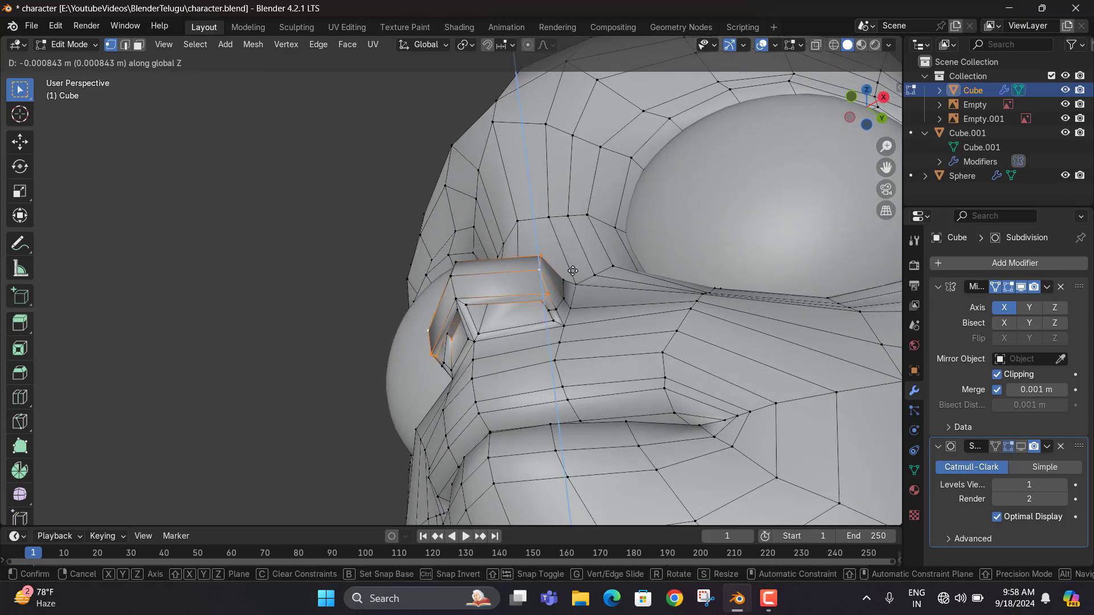
key(y)
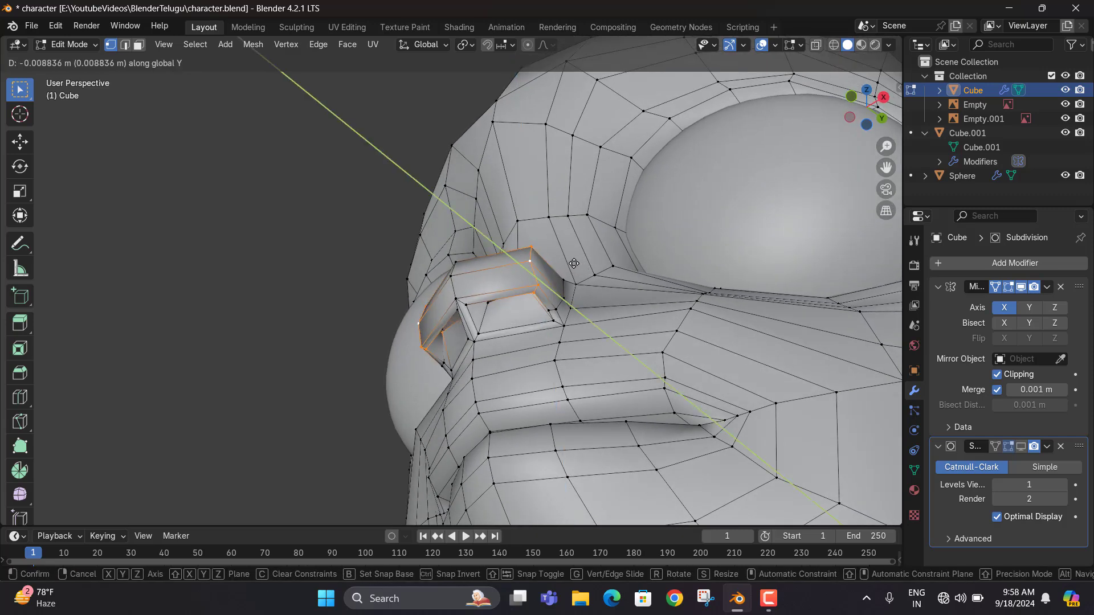
key(x)
click(575, 264)
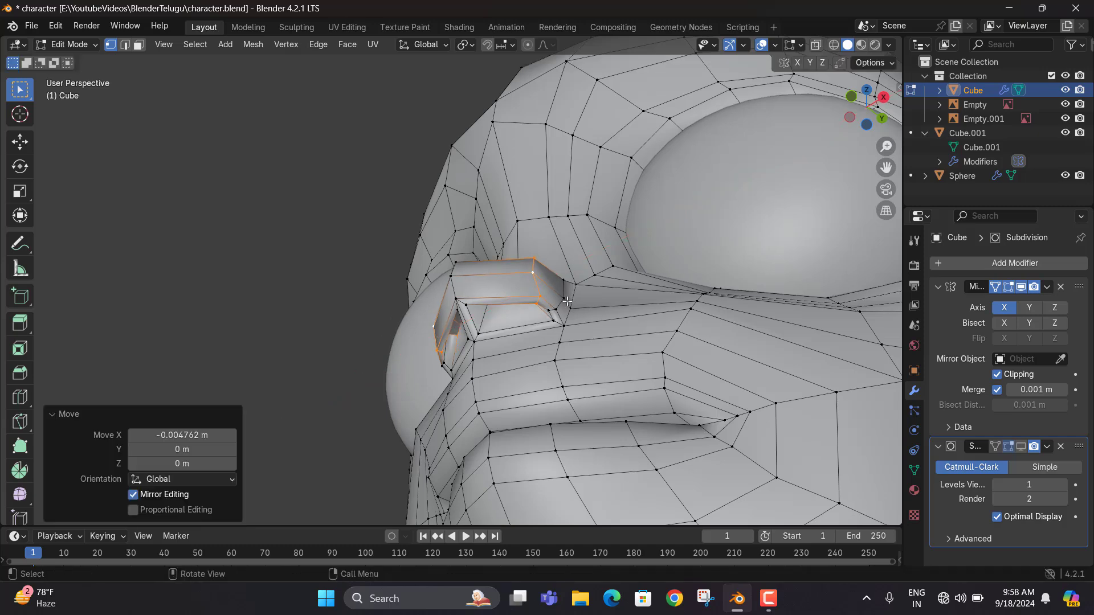
Move the nose wing's side vertices 0.003352 m outward along X, and adjust them freely toward the tip
mouse_move(575, 265)
middle_down()
mouse_move(552, 300)
mouse_move(568, 283)
middle_up()
click(567, 282)
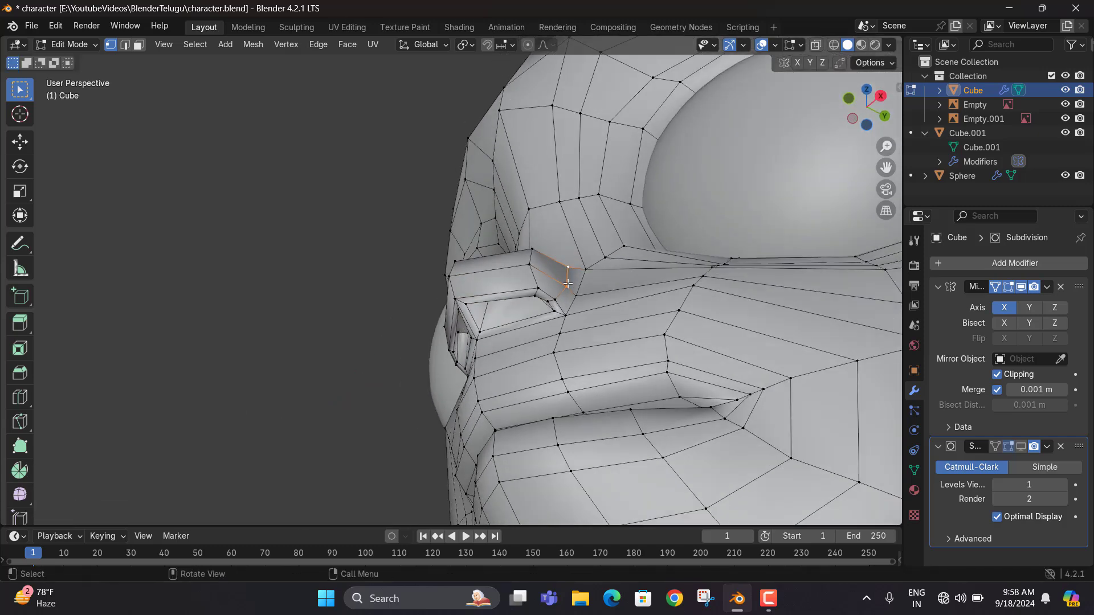
key(g)
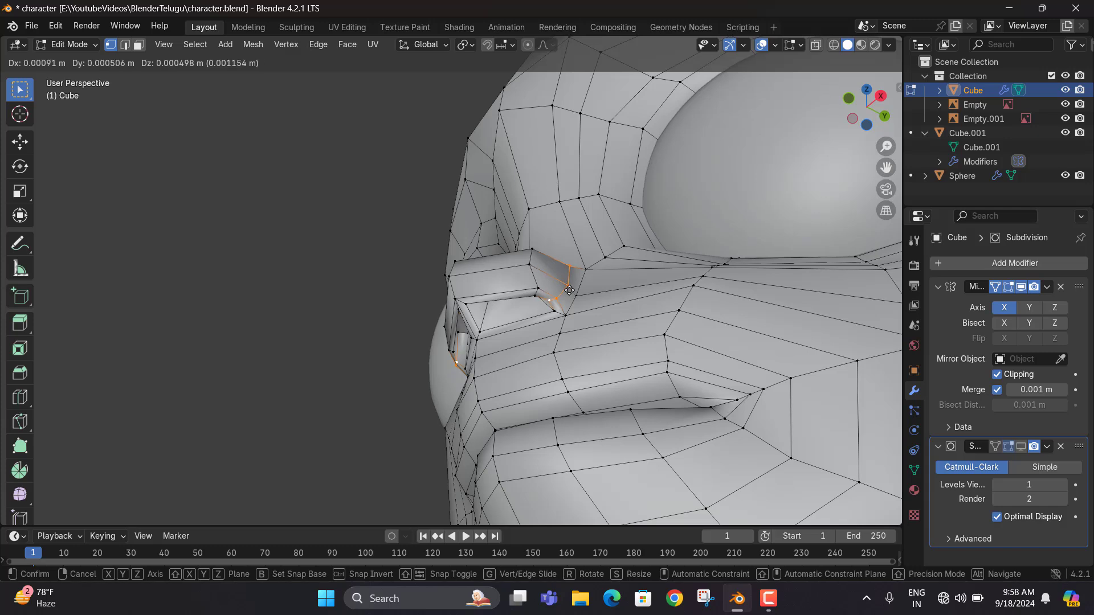
key(x)
click(578, 290)
key(g)
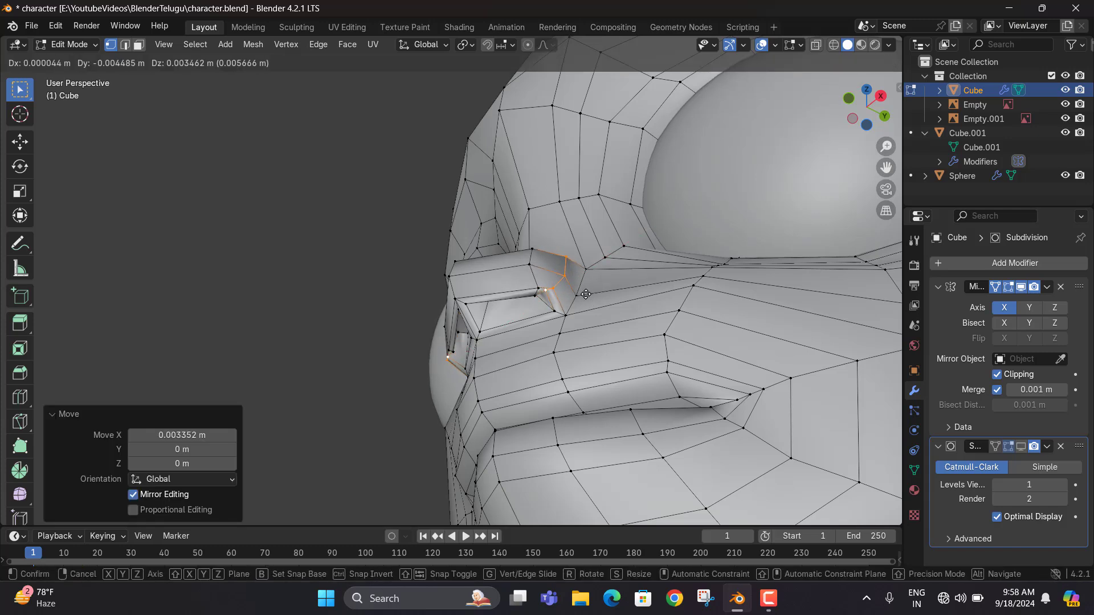
click(557, 294)
Move the edge loop at the nose tip's side corner slightly forward and up, and check the shape in Object Mode
click(536, 292)
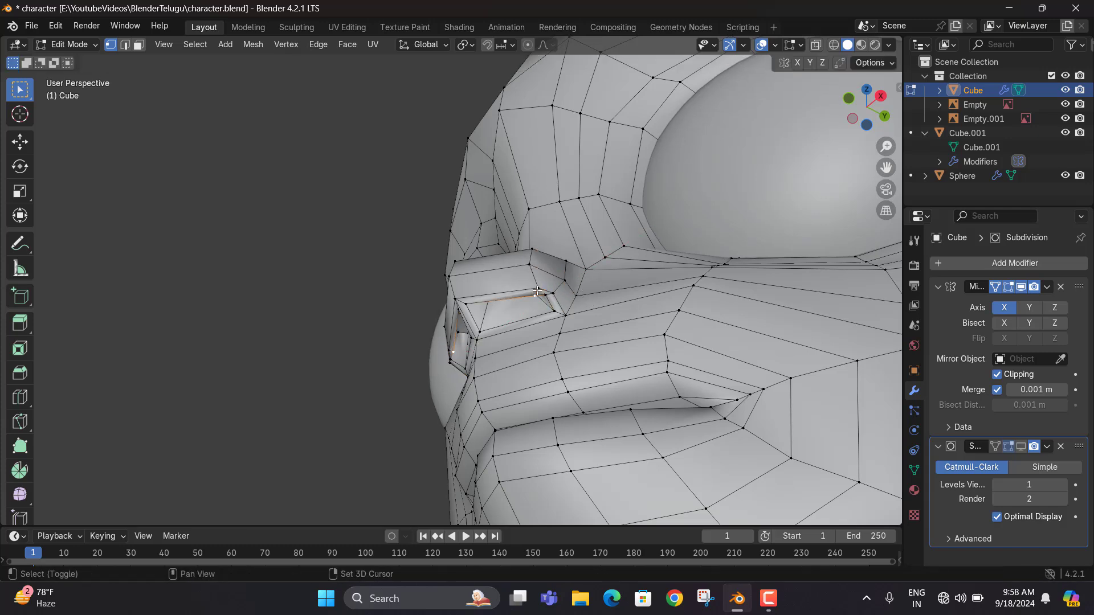
key(g)
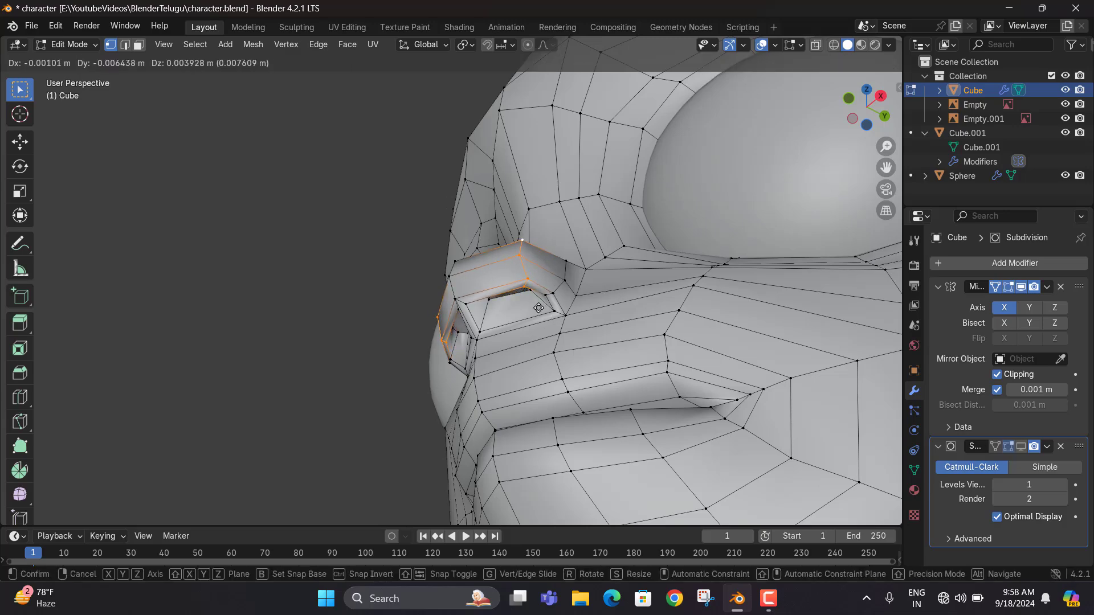
click(534, 308)
middle_drag(563, 298, 481, 327)
key(Tab)
key(Tab)
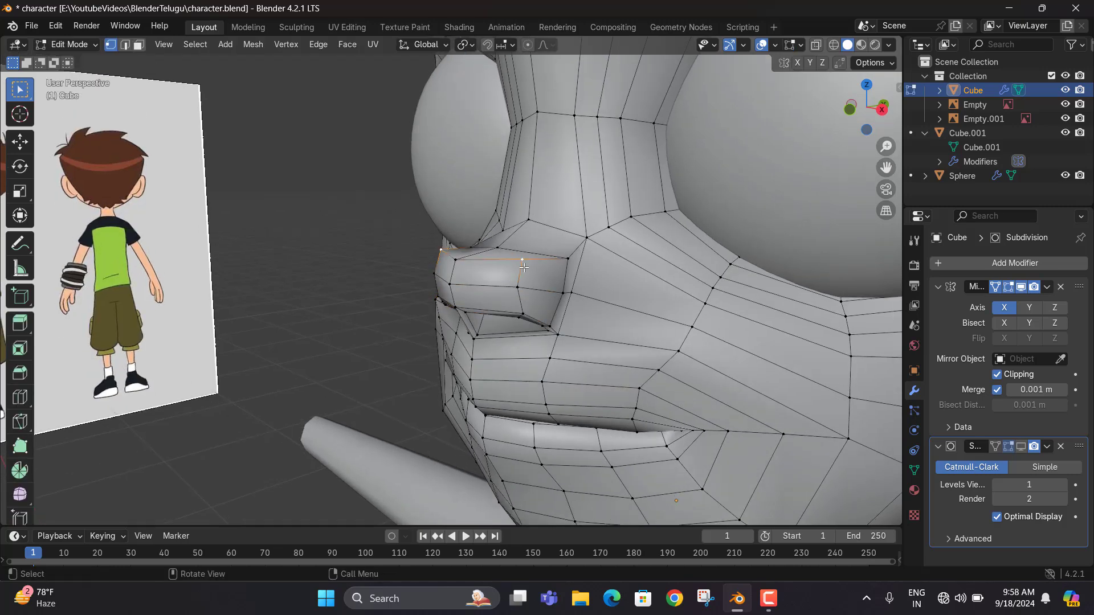
Adjust the upper and middle vertices on the side corner of the nose tip to smooth its outline
key(g)
click(521, 271)
alt+click(523, 287)
key(g)
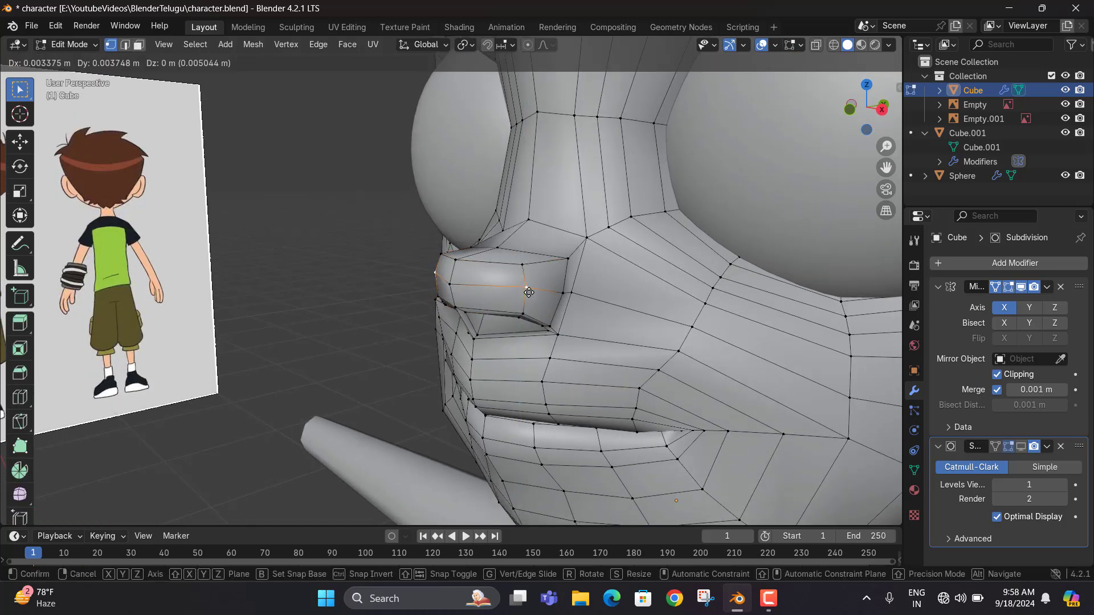
click(528, 293)
In Object Mode, inspect the nose and nostrils from below, from the side and from a distance
middle_drag(527, 294, 639, 202)
key(Tab)
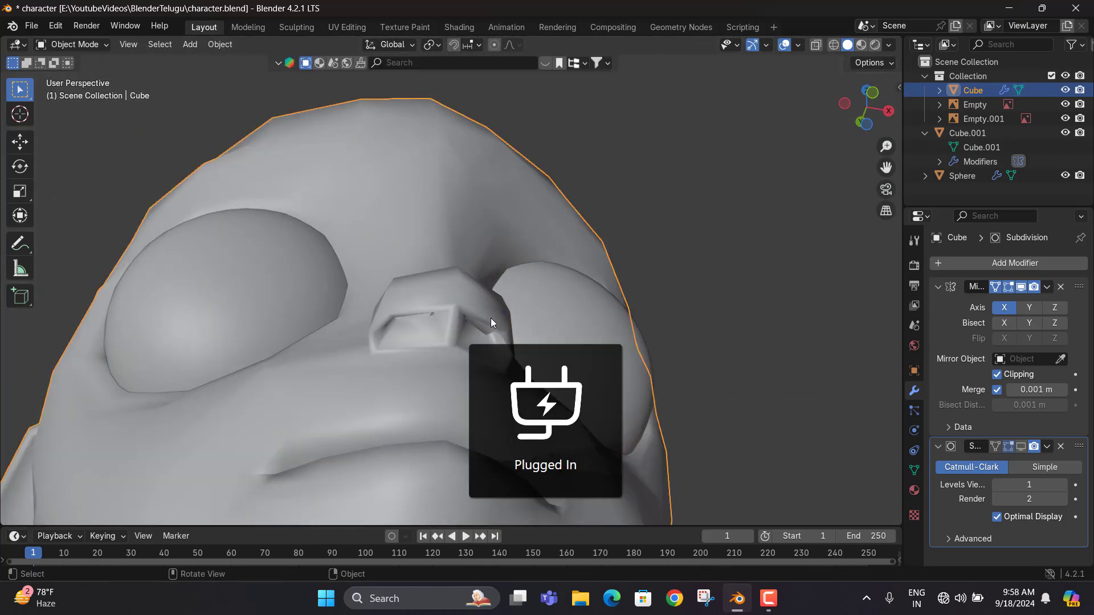
middle_drag(570, 325, 404, 421)
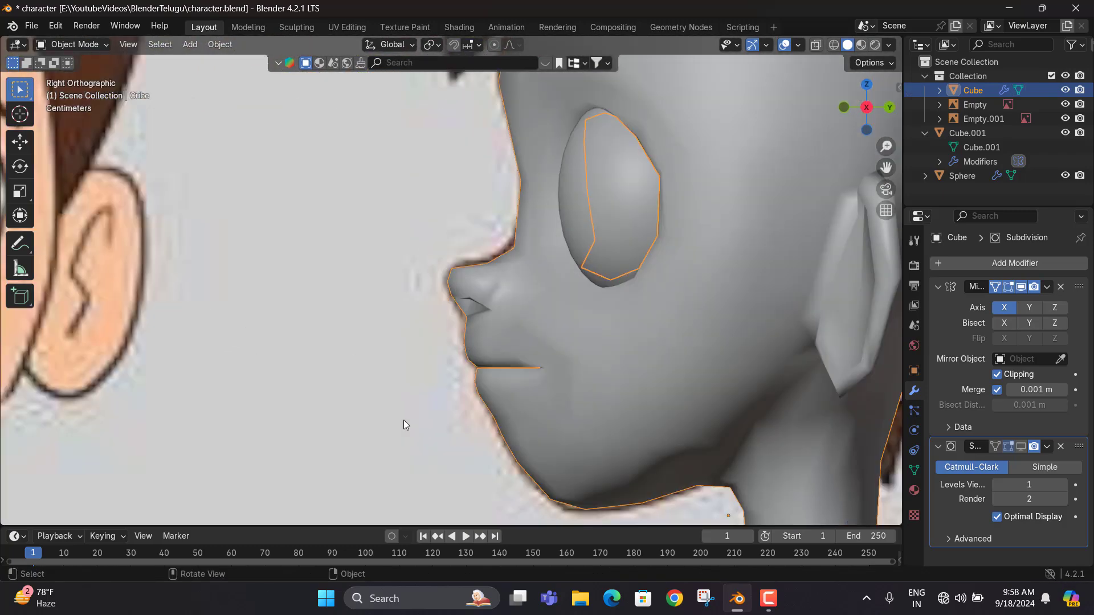
scroll(456, 295, up, 2)
middle_drag(484, 315, 585, 318)
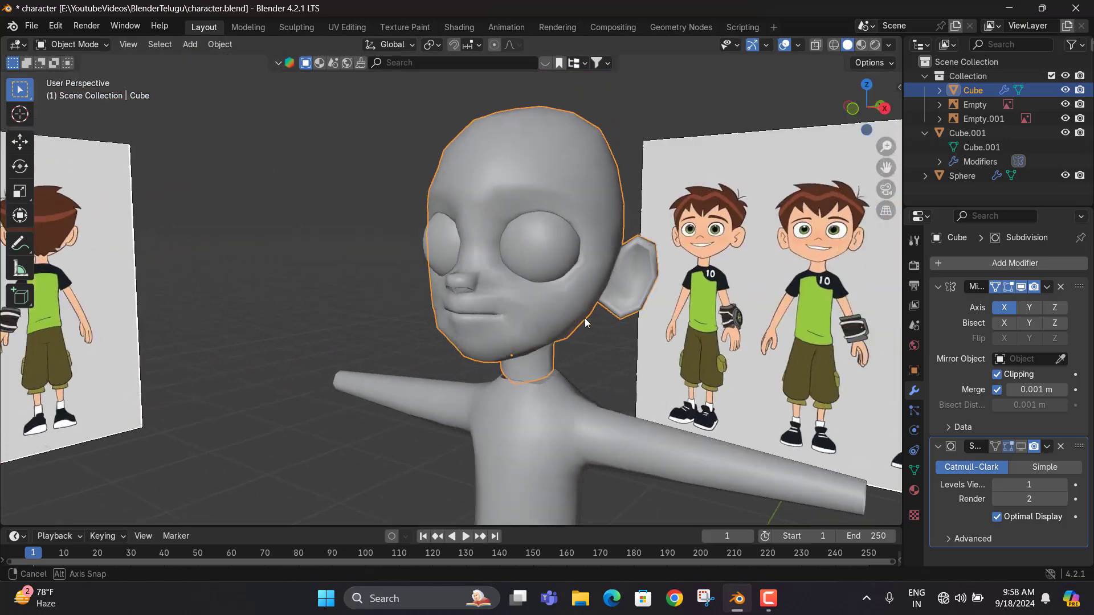
scroll(466, 273, up, 5)
In right side view, raise the vertices along the nose's upper edge along Z, the centre one by 0.002791 m, to follow the reference profile
key(Tab)
middle_drag(513, 274, 411, 268)
scroll(470, 275, up, 2)
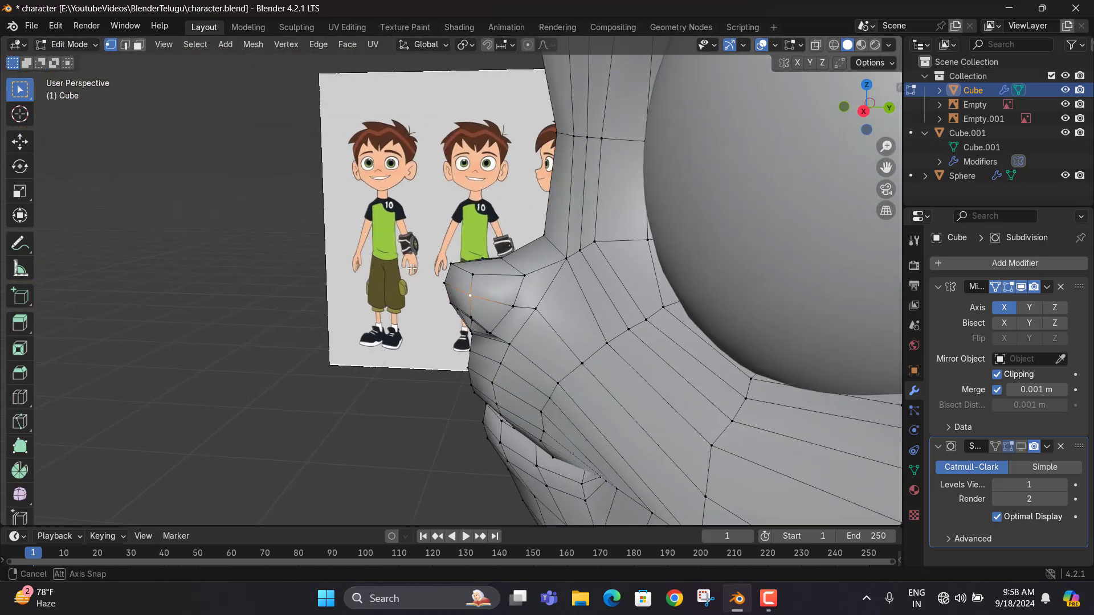
key(KP_3)
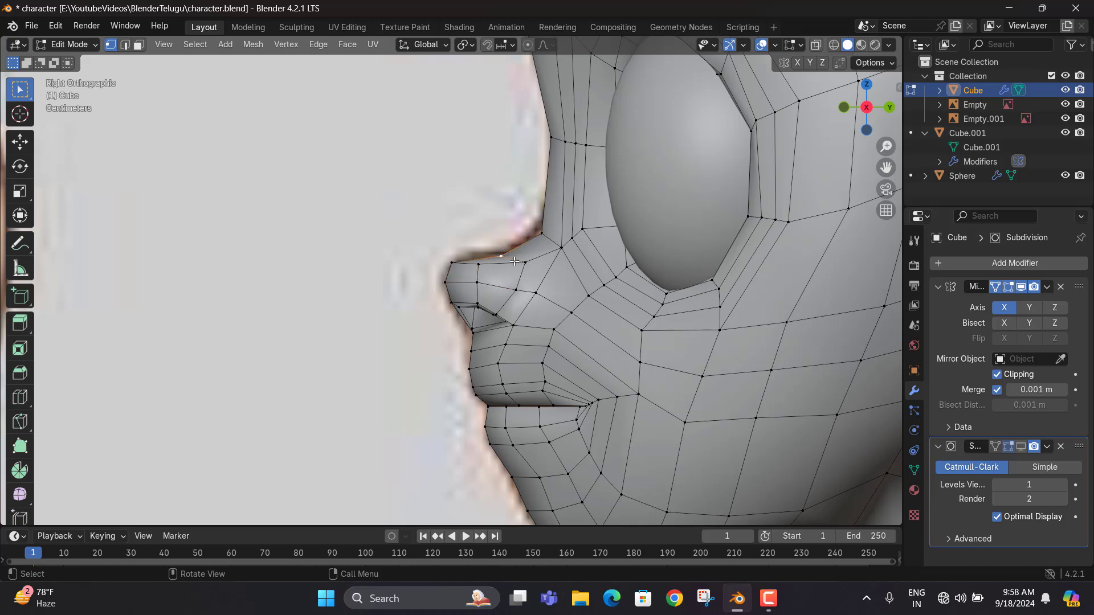
key(z)
click(515, 257)
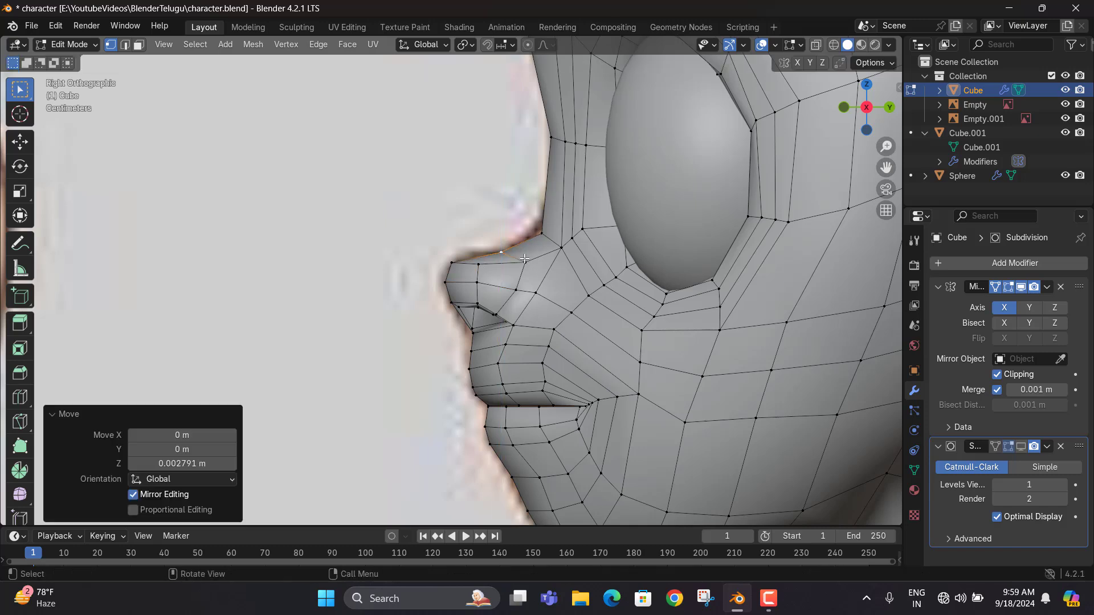
click(525, 260)
key(g)
key(z)
click(541, 233)
Shift the vertices at the base of the nose bridge slightly forward and up, and check the result in Object Mode
click(541, 230)
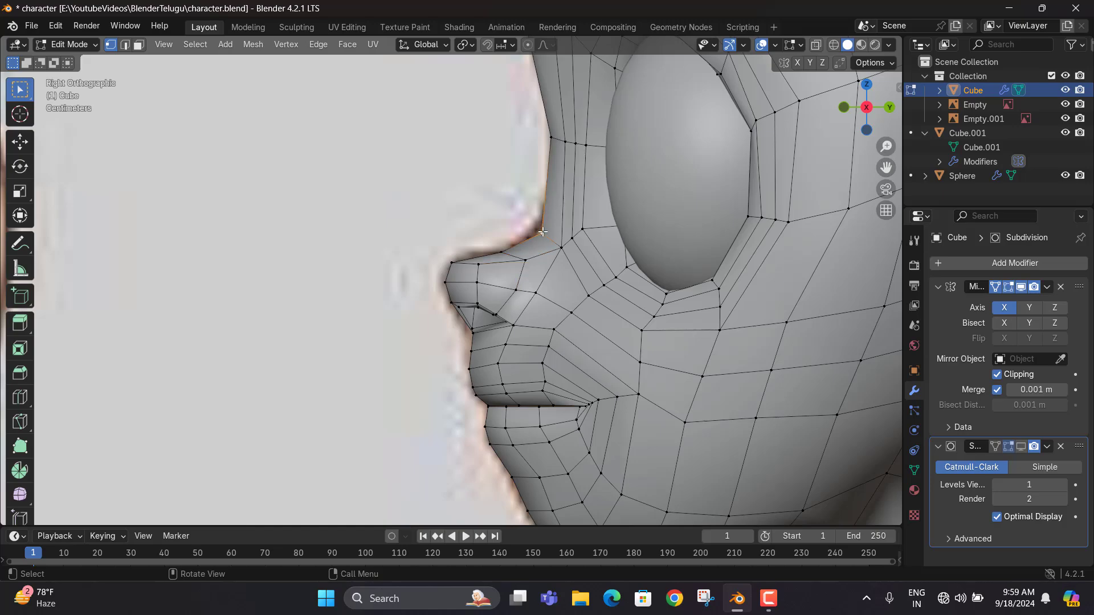
key(g)
click(541, 226)
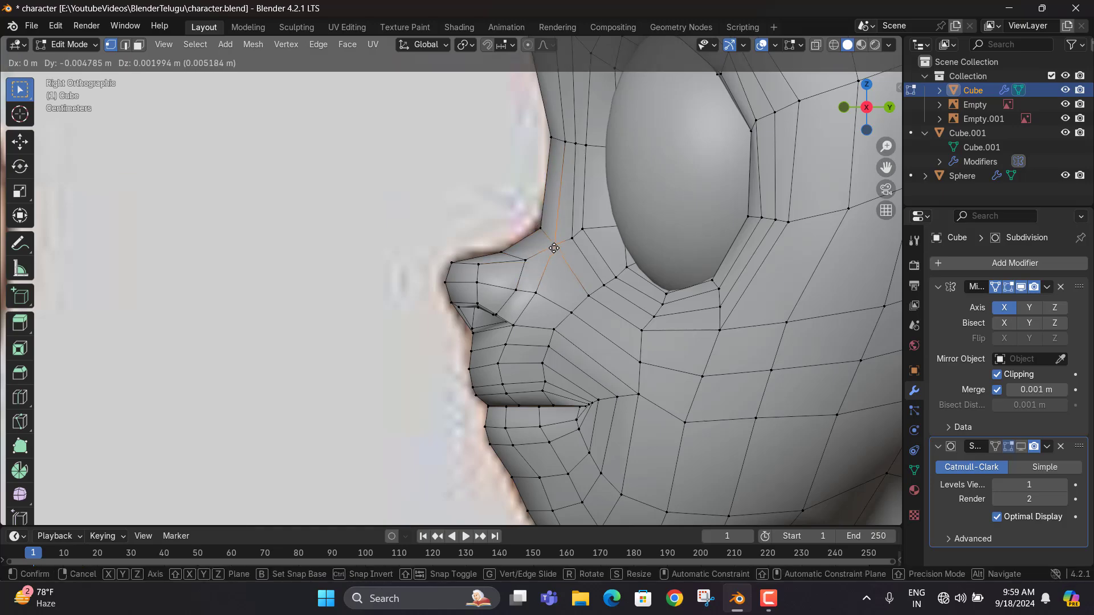
middle_drag(562, 251, 544, 285)
key(Tab)
key(Tab)
Move the cheek vertex beside the nose wing along X toward the nose
click(367, 288)
middle_drag(425, 242, 507, 275)
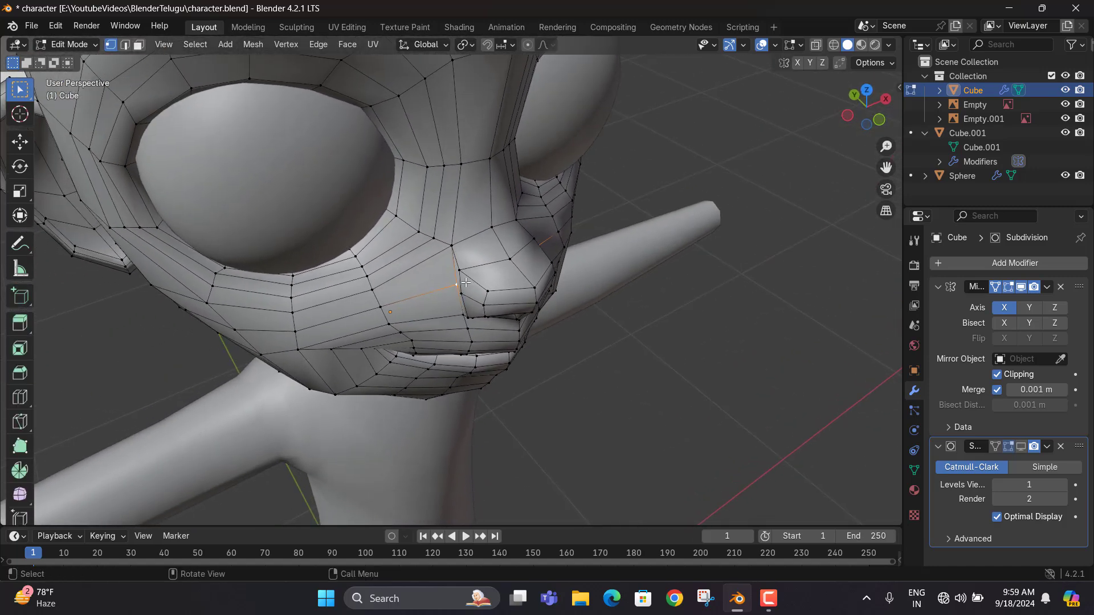
key(g)
key(y)
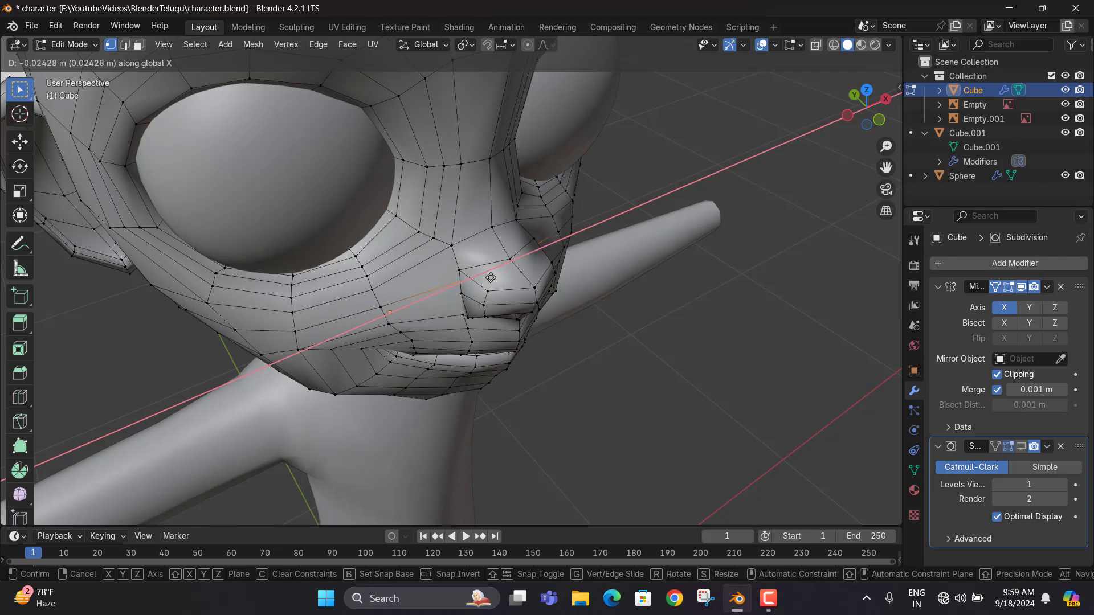
click(517, 270)
Adjust the vertex below the nostril's outer corner, moving it 0.005975 m outward along X
middle_drag(518, 270, 597, 363)
click(469, 360)
key(g)
key(y)
click(463, 362)
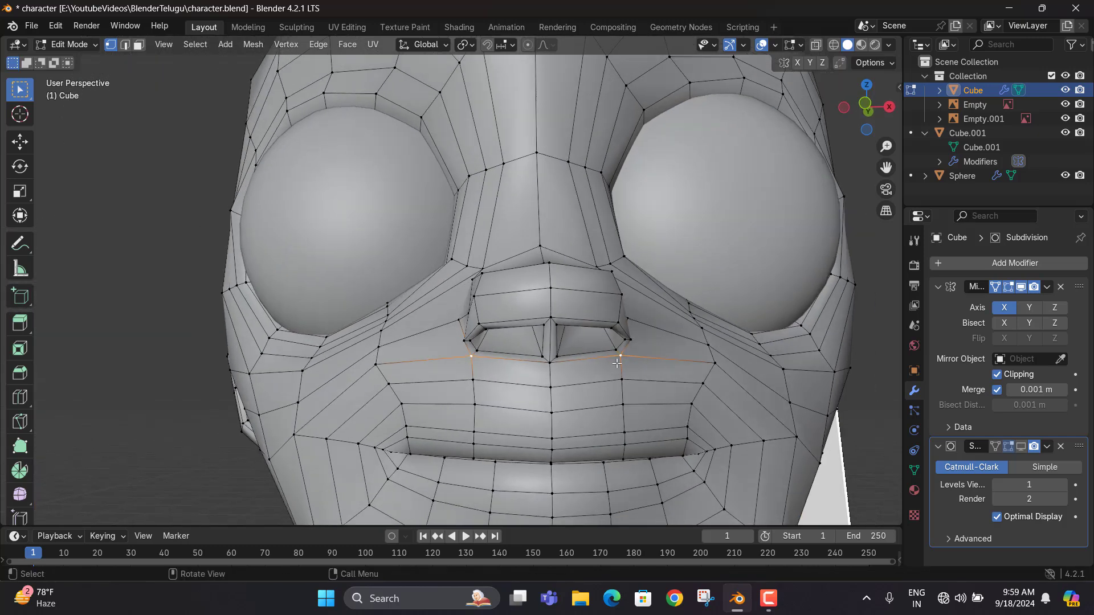
key(g)
key(y)
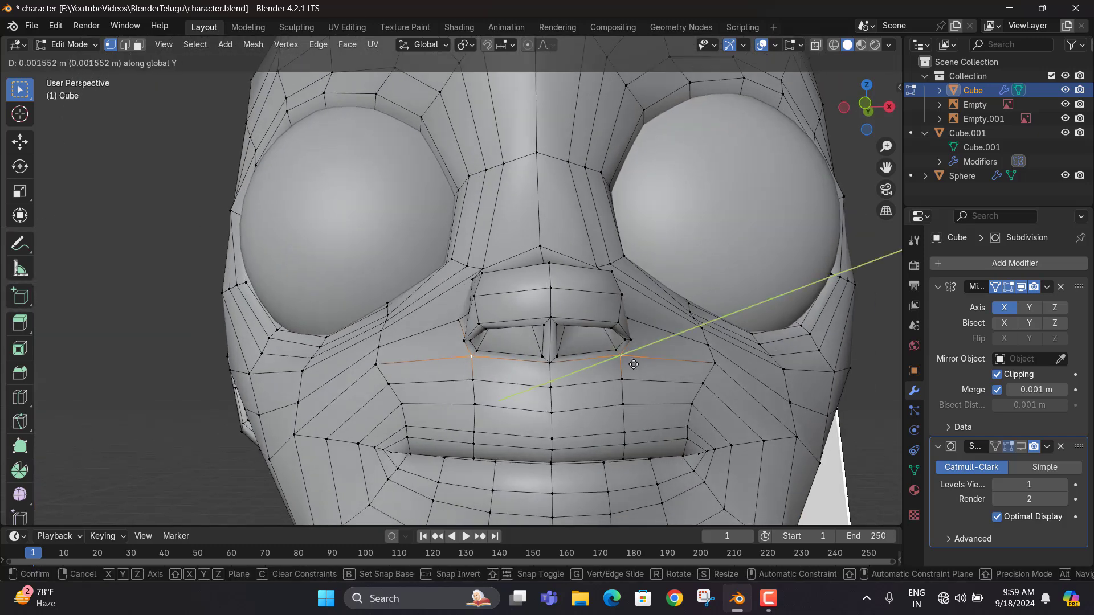
click(639, 365)
middle_drag(639, 365, 569, 379)
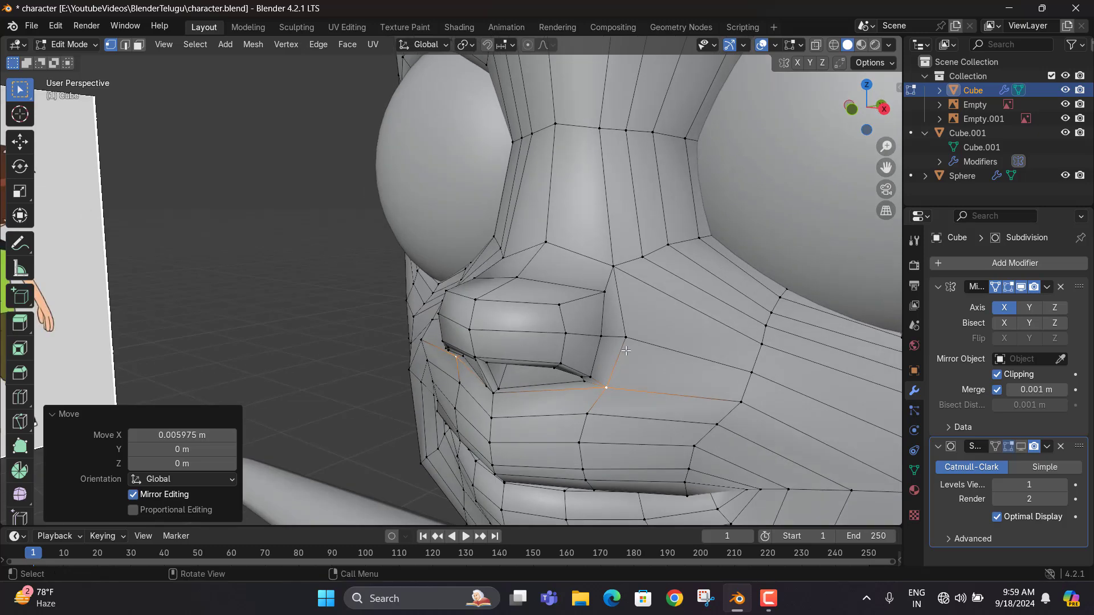
Fine-tune the vertex beside the nose wing along Y and X, and check the nose in Object Mode
click(627, 337)
middle_drag(627, 338, 633, 340)
key(g)
key(y)
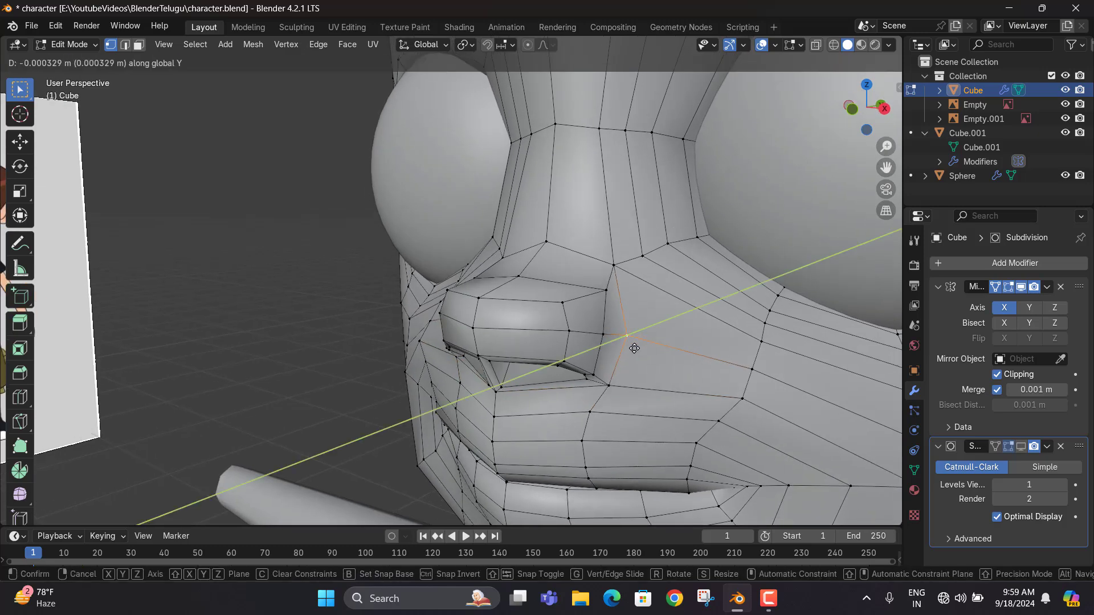
click(631, 349)
key(g)
key(x)
click(630, 356)
middle_drag(630, 356, 462, 305)
key(Tab)
scroll(528, 350, down, 5)
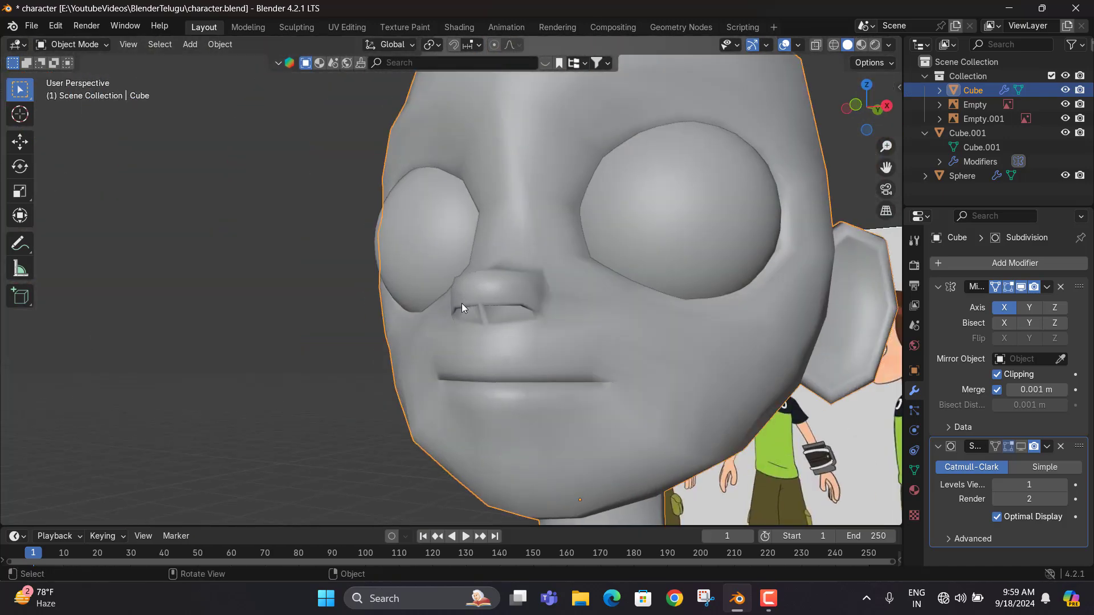
Add a single centred edge loop around the inside of the nostrils
scroll(511, 340, down, 5)
middle_drag(511, 341, 460, 234)
scroll(461, 292, up, 13)
key(Tab)
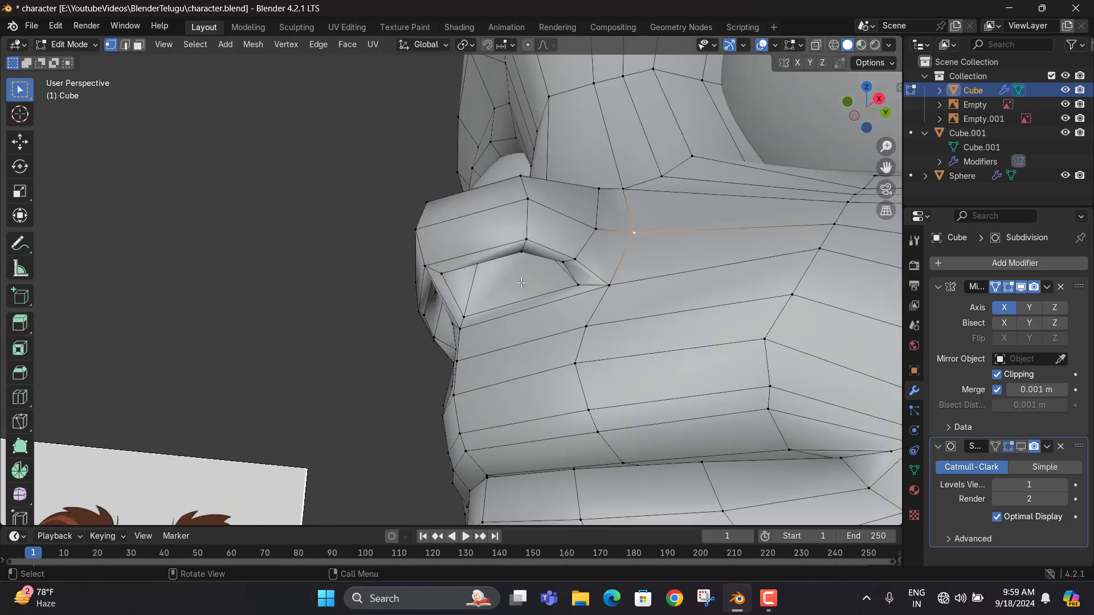
middle_drag(527, 290, 507, 251)
key(ctrl+r)
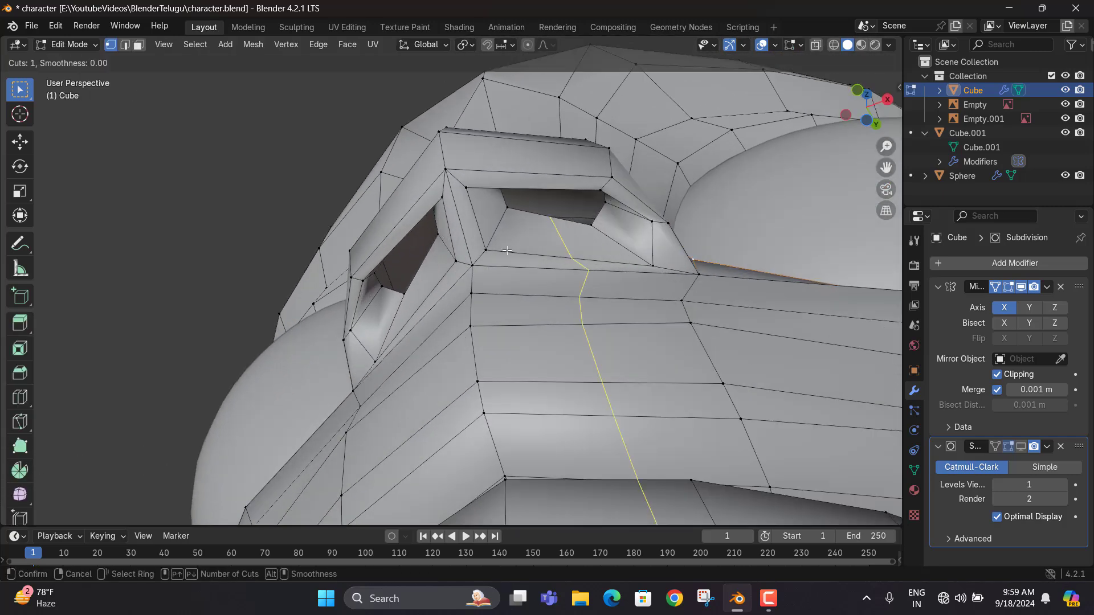
click(500, 239)
right_click(529, 246)
Lower the new nostril loop 0.005616 m along Z, scale it down, and check the nostrils in Object Mode
key(g)
key(z)
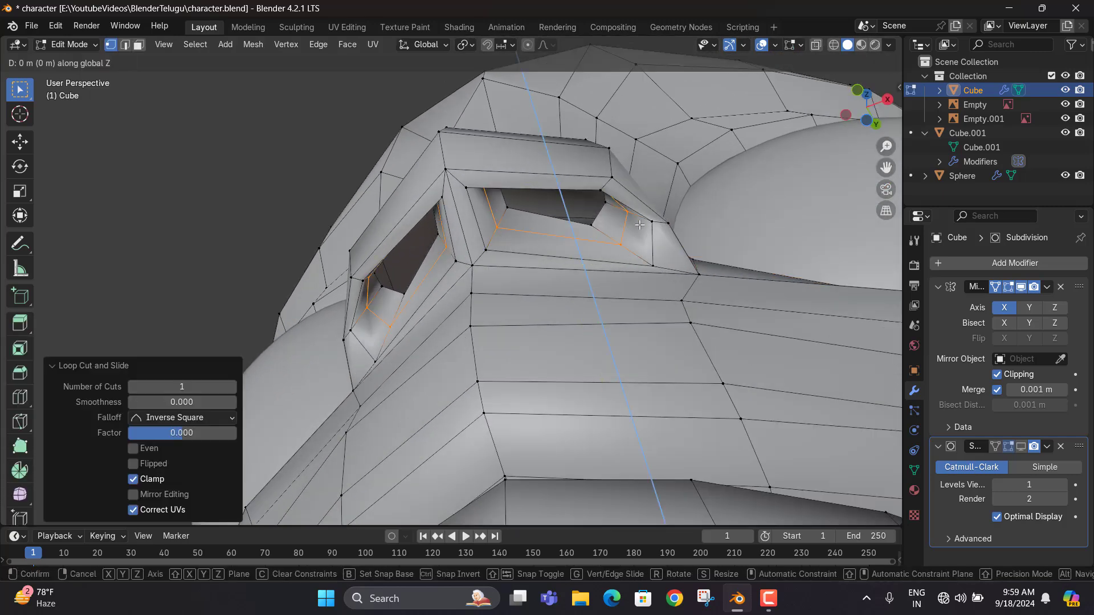
click(637, 236)
key(s)
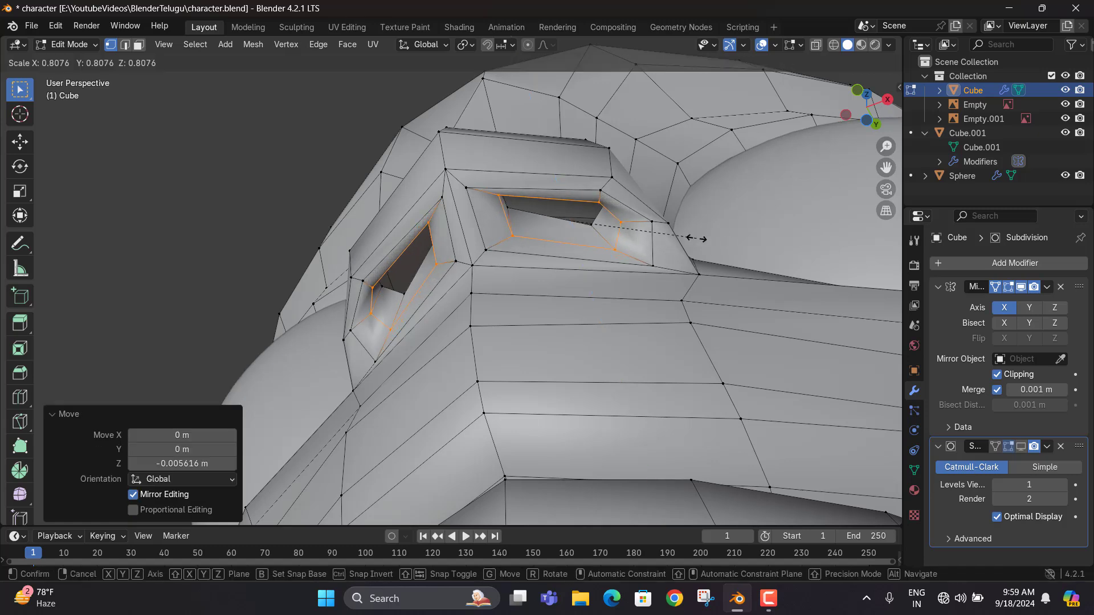
click(696, 238)
key(Tab)
middle_drag(696, 238, 583, 303)
Add a centred edge loop across the septum between the nostrils and scale it up slightly
key(Tab)
scroll(583, 302, up, 3)
middle_drag(531, 353, 589, 310)
key(ctrl+r)
click(510, 327)
right_click(509, 326)
key(s)
right_click(580, 313)
key(s)
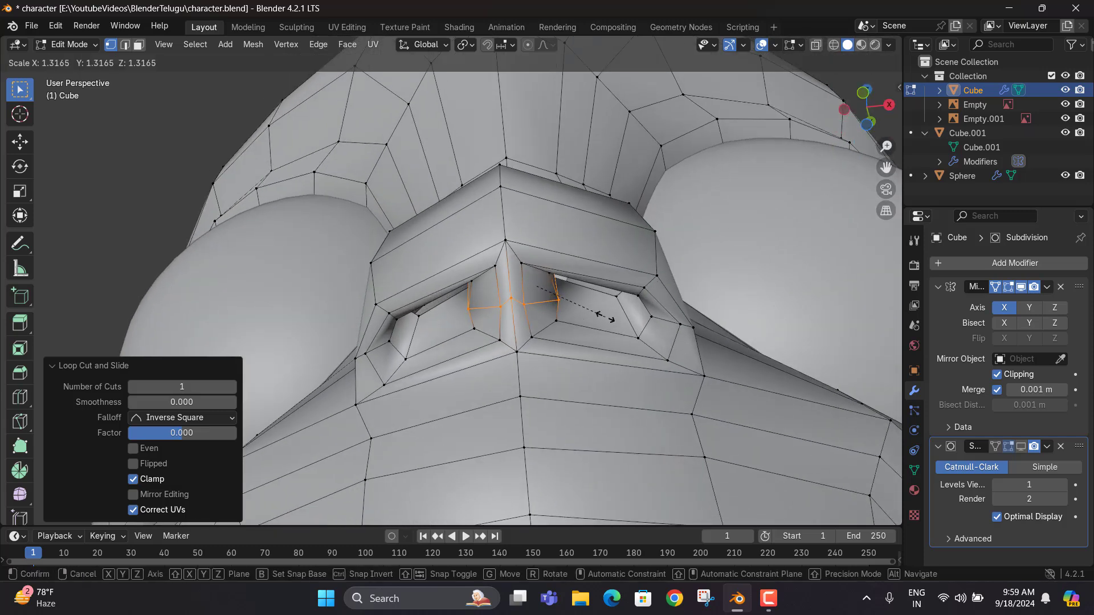
click(588, 317)
Reposition the side and centre vertices of the septum's new loop to round it, and check the face in Object Mode
click(512, 300)
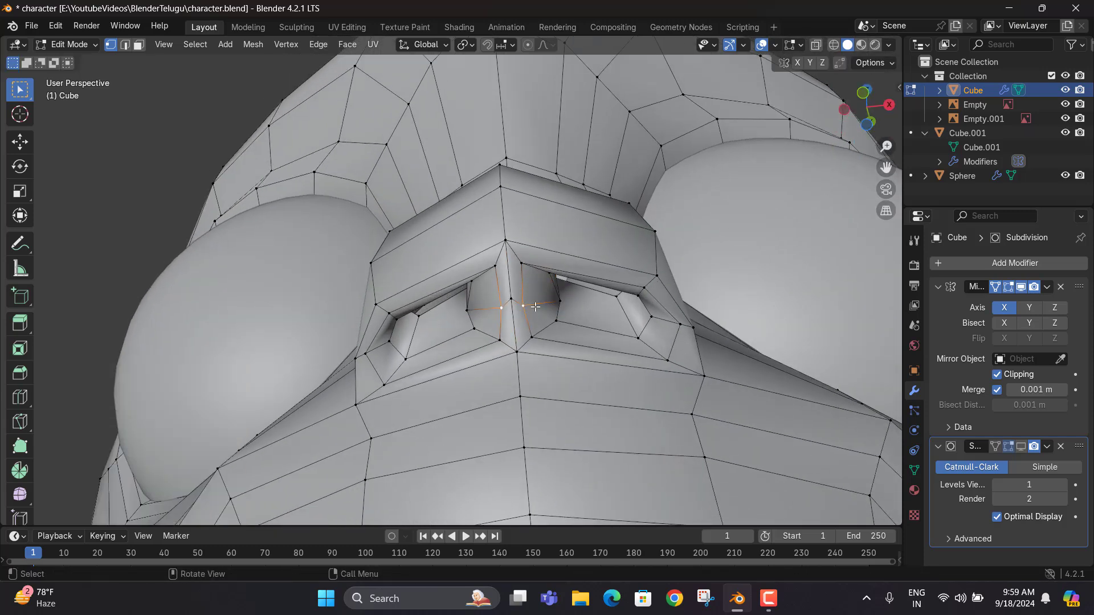
key(g)
click(515, 304)
key(g)
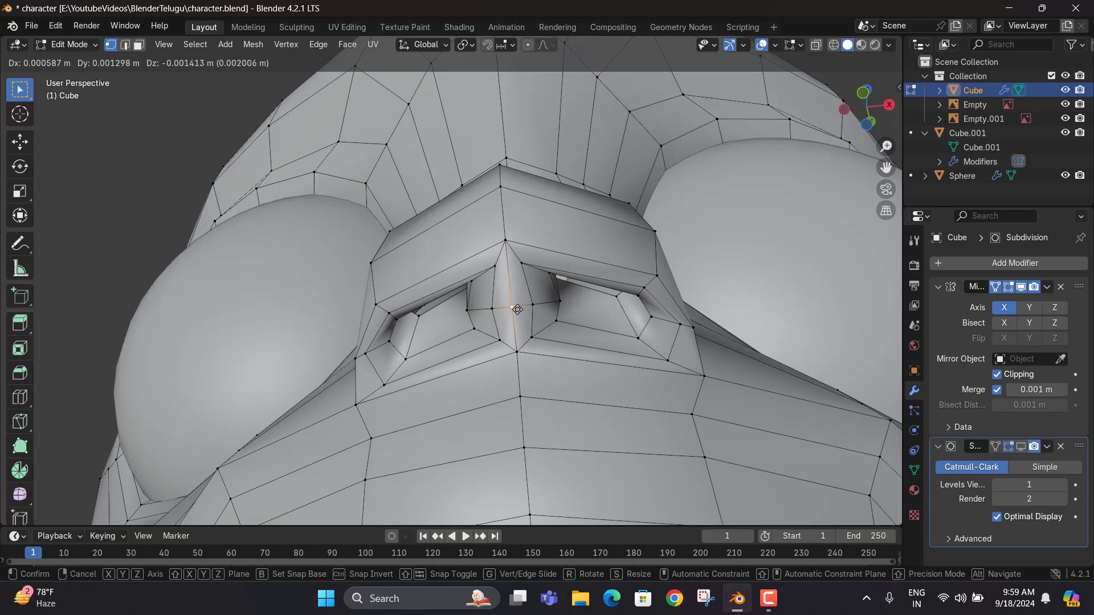
click(517, 310)
middle_drag(517, 309, 436, 361)
key(Tab)
scroll(537, 350, down, 7)
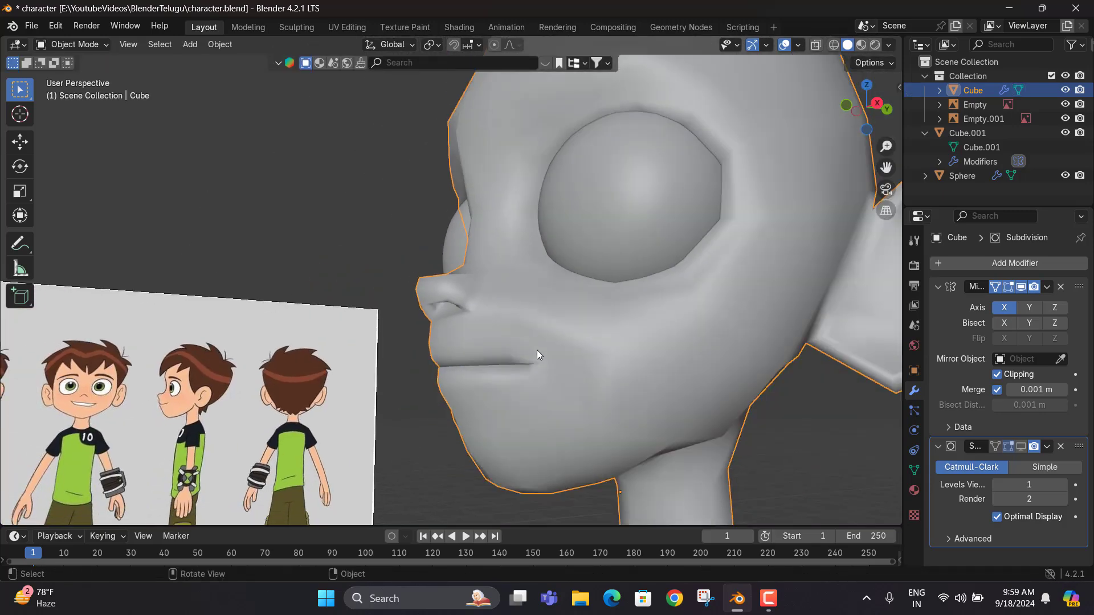
middle_drag(536, 350, 536, 304)
scroll(593, 179, down, 4)
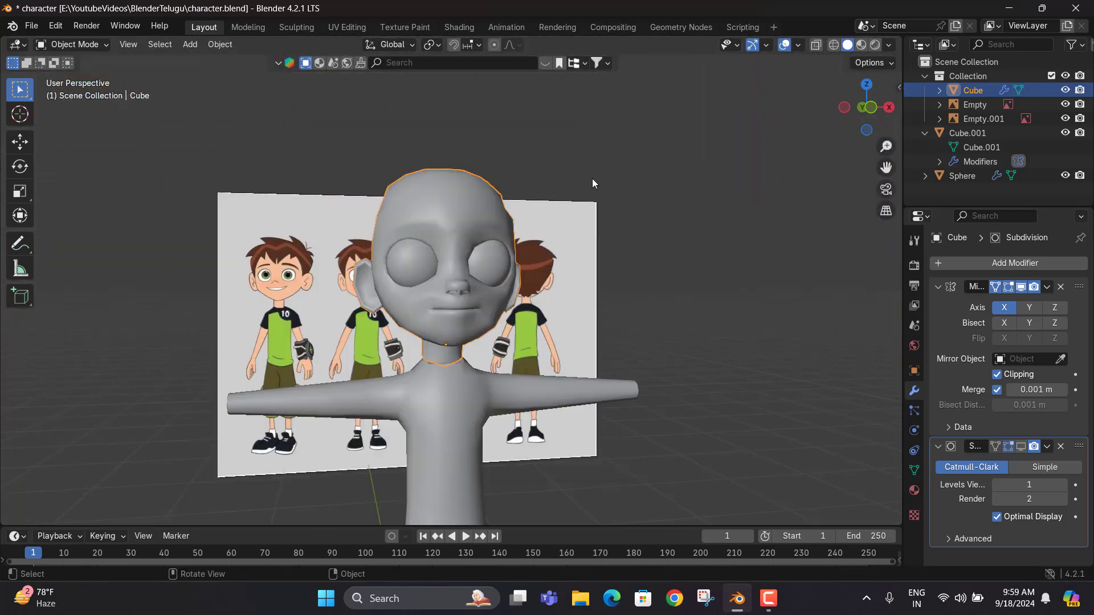
scroll(592, 179, down, 1)
Move the side vertices at the top of the nose 0.009756 m inward along X
scroll(413, 318, up, 10)
key(Tab)
middle_drag(455, 322, 405, 296)
key(g)
key(x)
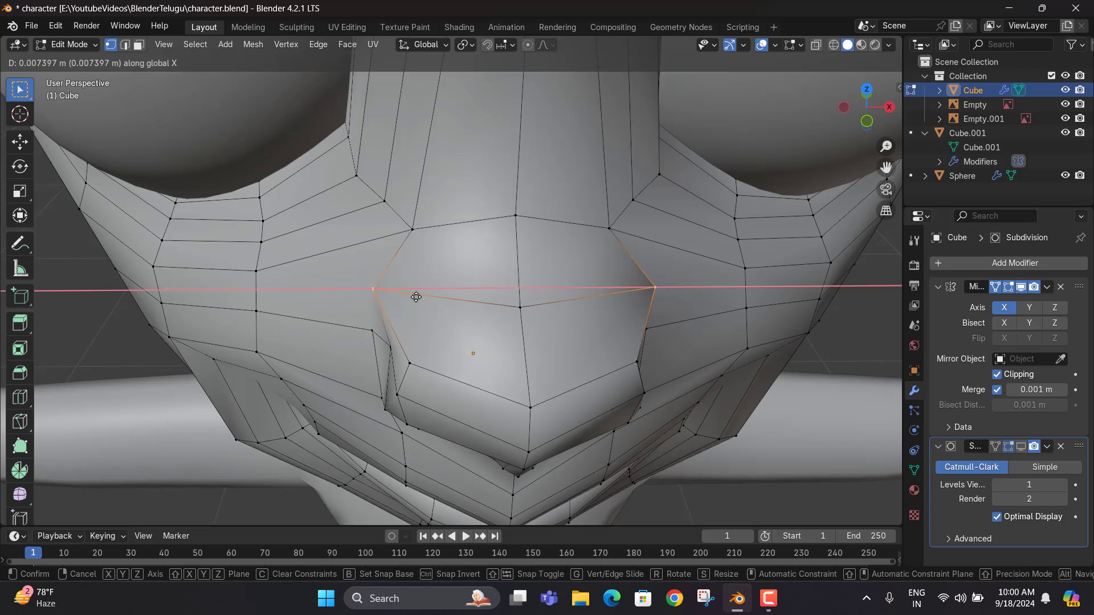
click(365, 298)
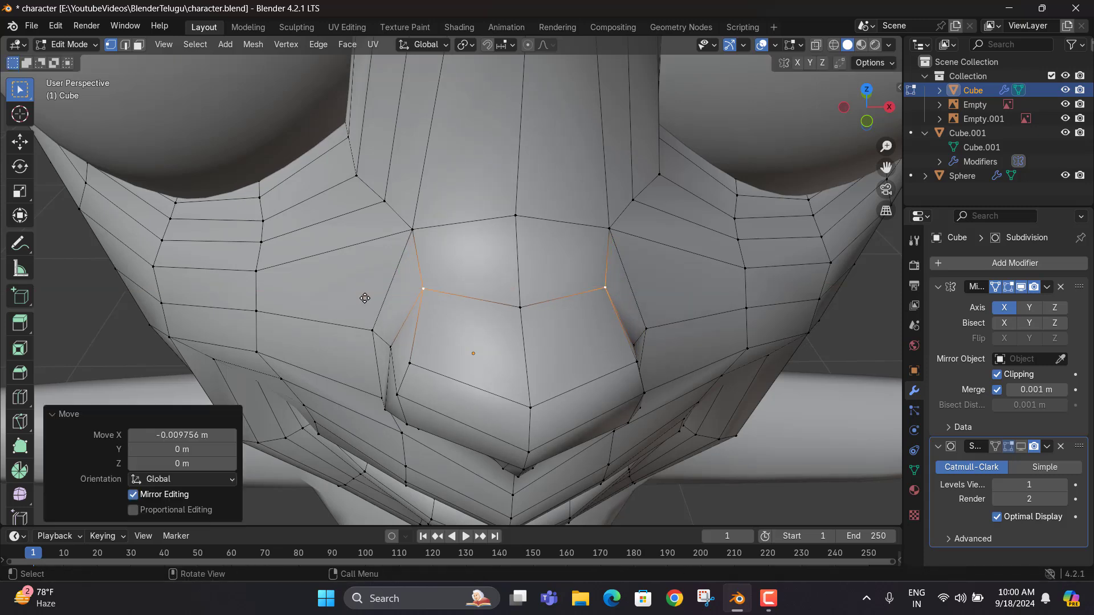
Move the side vertices of the nose wings 0.002805 m outward along X
click(398, 341)
key(g)
key(y)
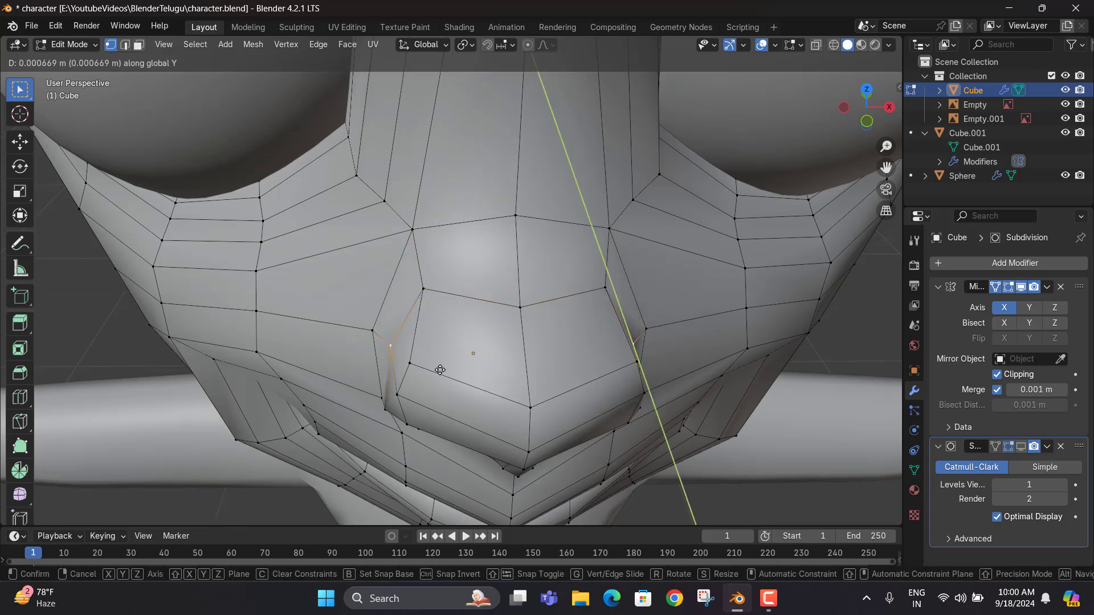
click(507, 337)
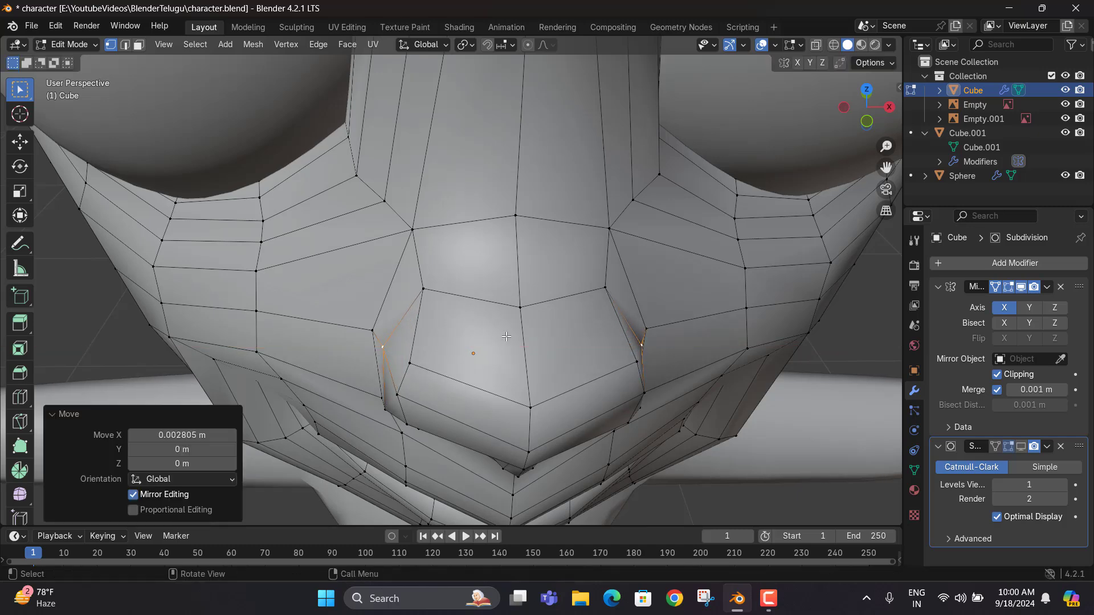
Move the centre vertex on top of the nose about 0.0133 m up along Z and about 0.0067 m back along Y
click(524, 308)
key(g)
key(z)
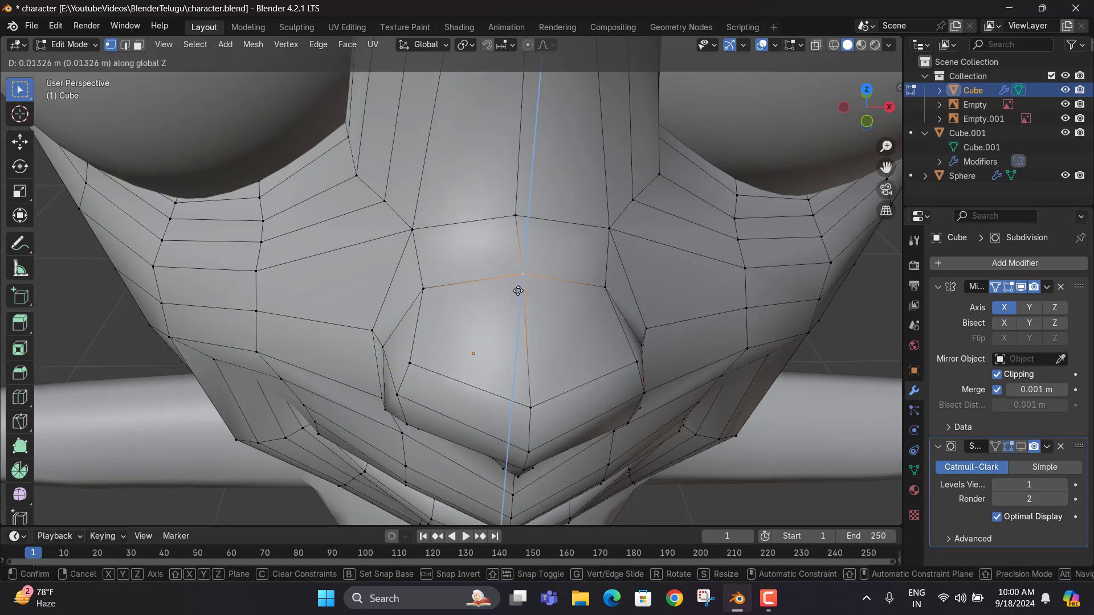
click(518, 290)
middle_drag(517, 291, 593, 280)
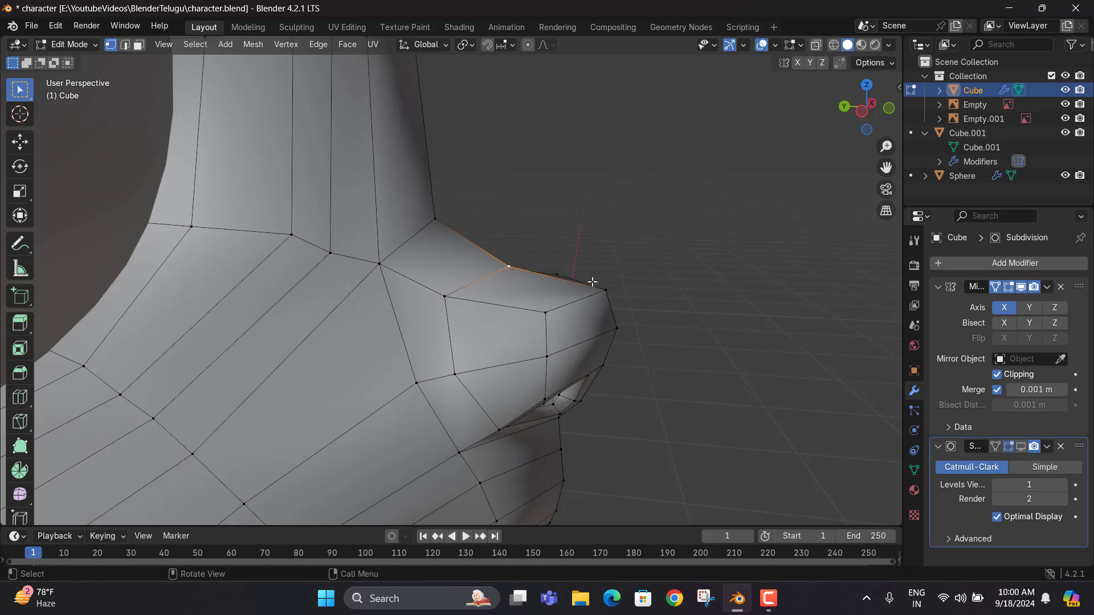
key(g)
key(y)
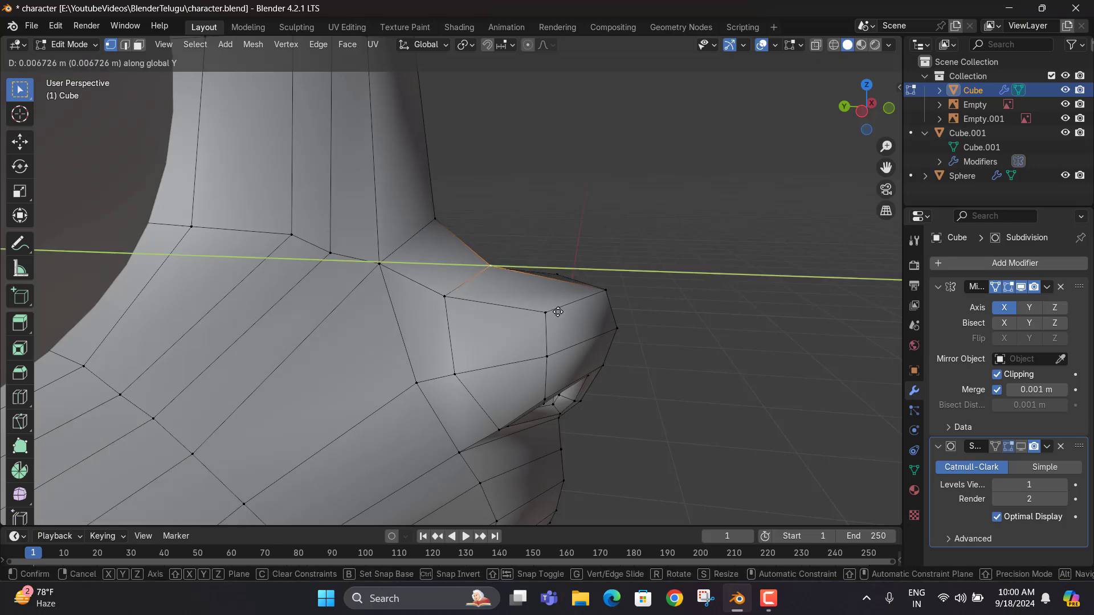
click(558, 312)
Move the nose tip's upper corner vertices 0.004809 m inward along X and about 0.0026 m down along Z
middle_drag(557, 312, 486, 310)
key(KP_3)
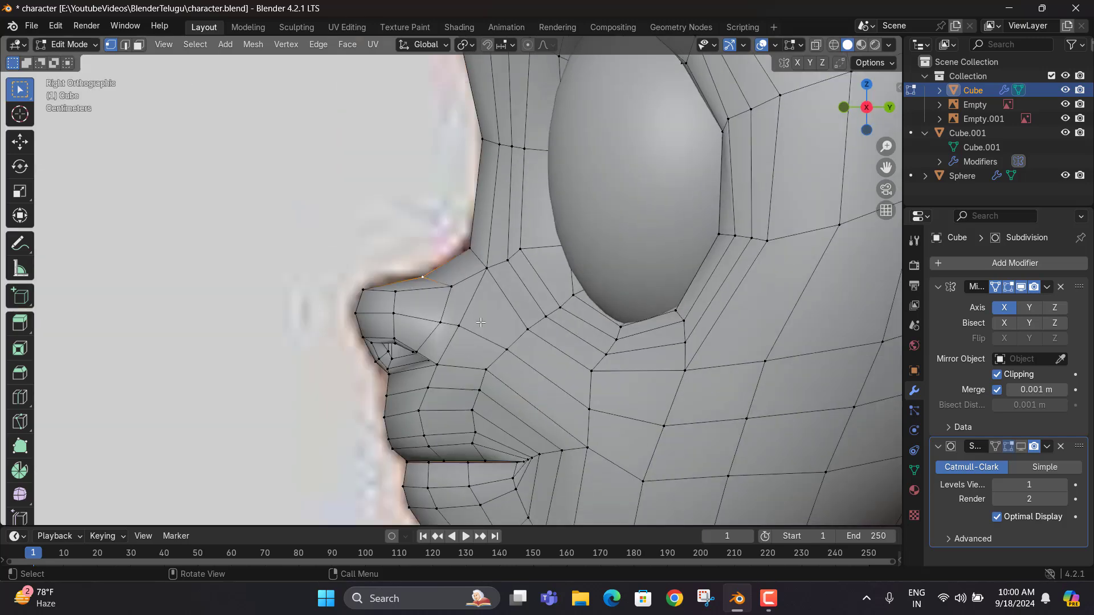
middle_drag(416, 315, 634, 347)
key(g)
key(x)
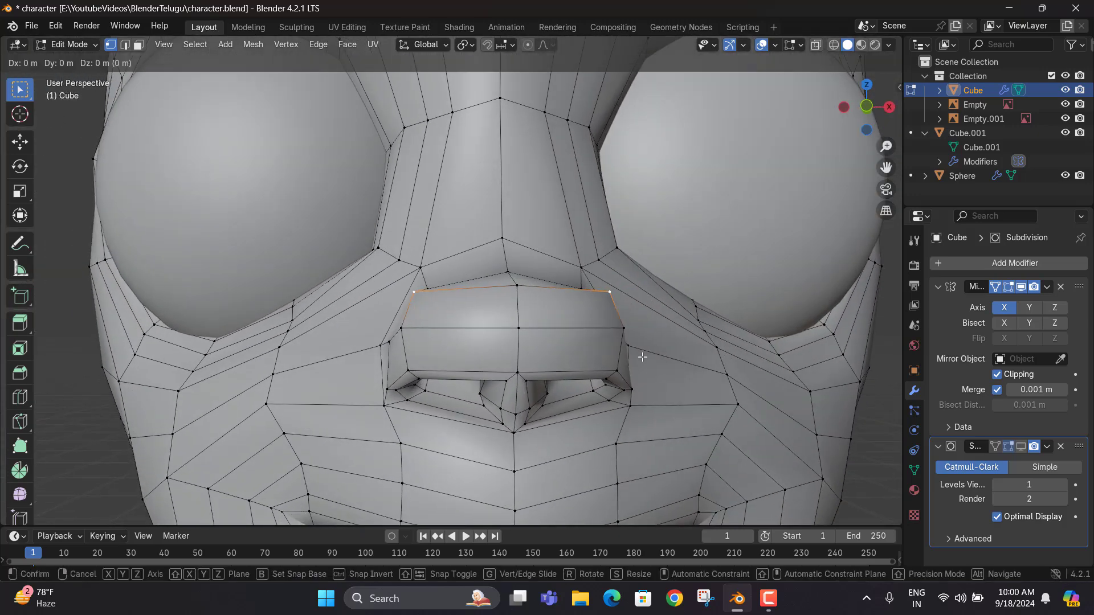
click(628, 357)
key(g)
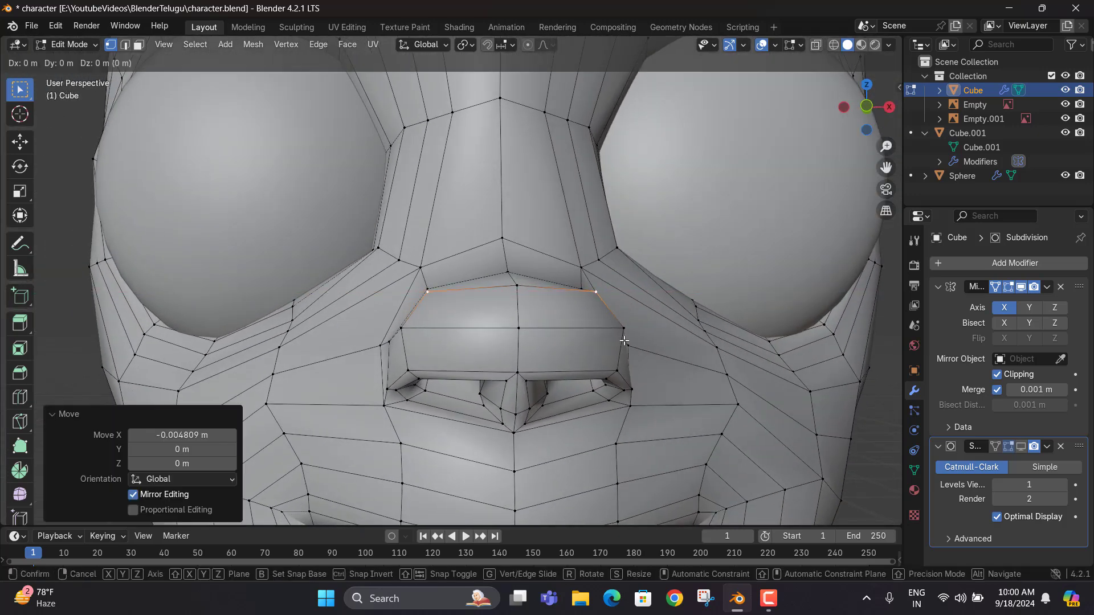
key(z)
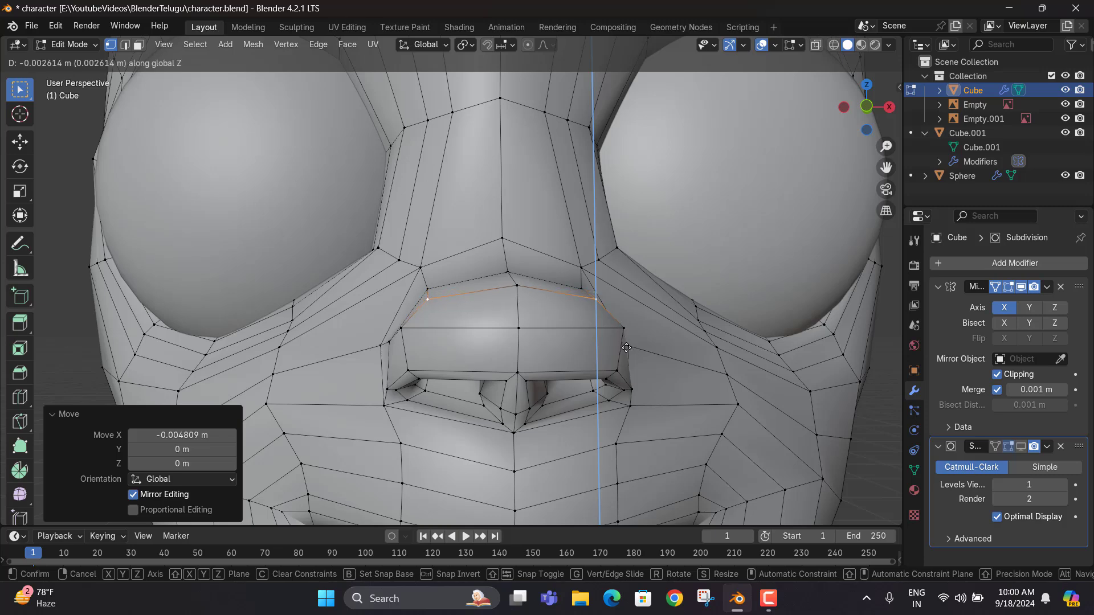
click(627, 345)
In Object Mode, inspect the reshaped nose from a distance, close up and in front view against the reference
key(Tab)
scroll(619, 349, down, 5)
middle_drag(618, 348, 465, 361)
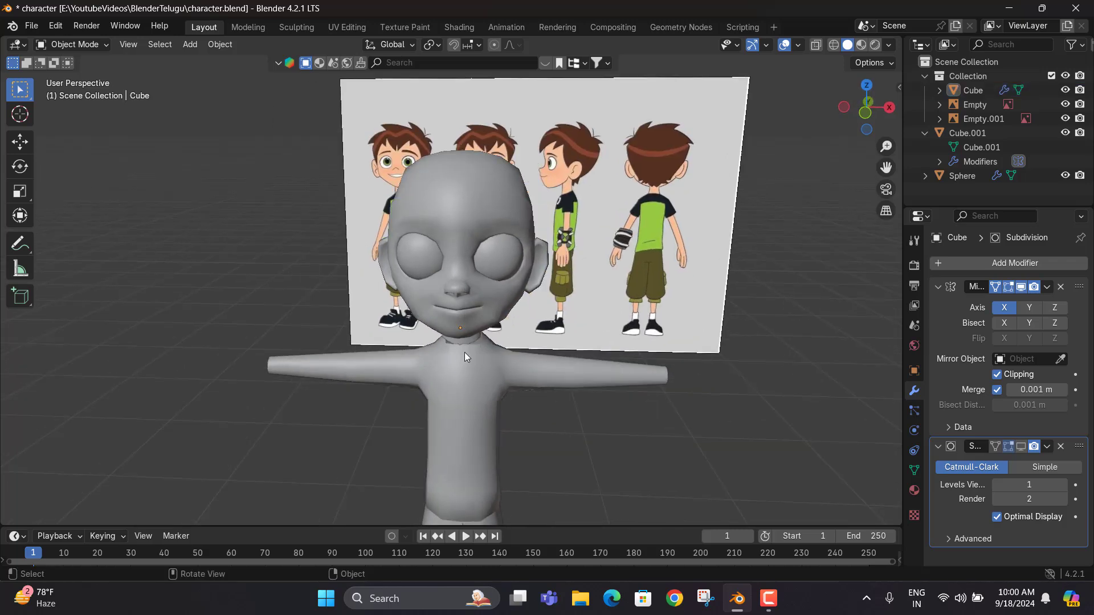
scroll(470, 296, up, 8)
scroll(530, 356, down, 5)
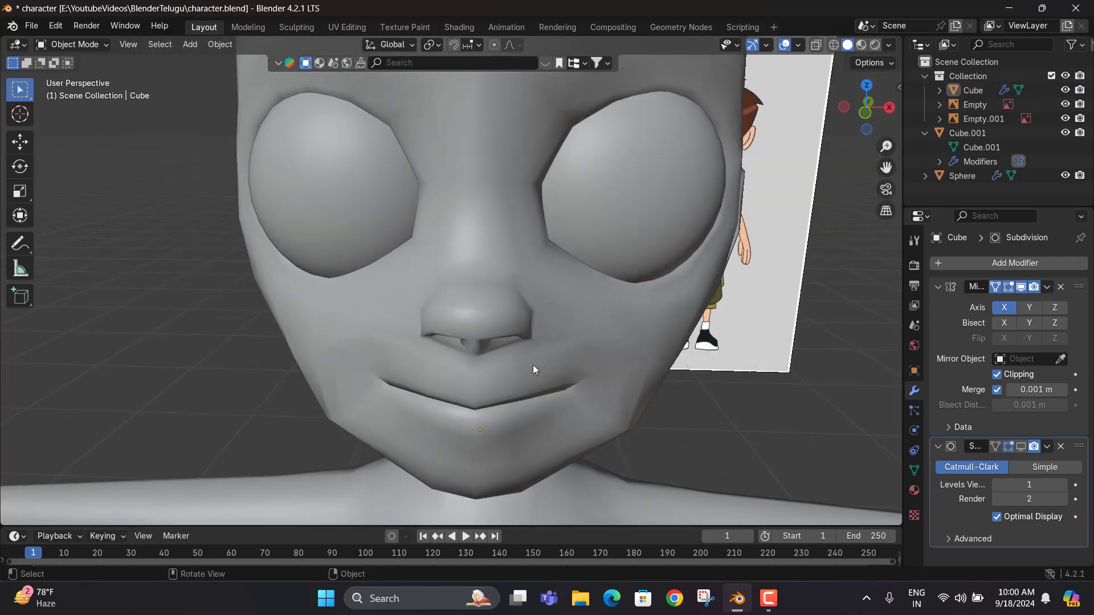
key(KP_1)
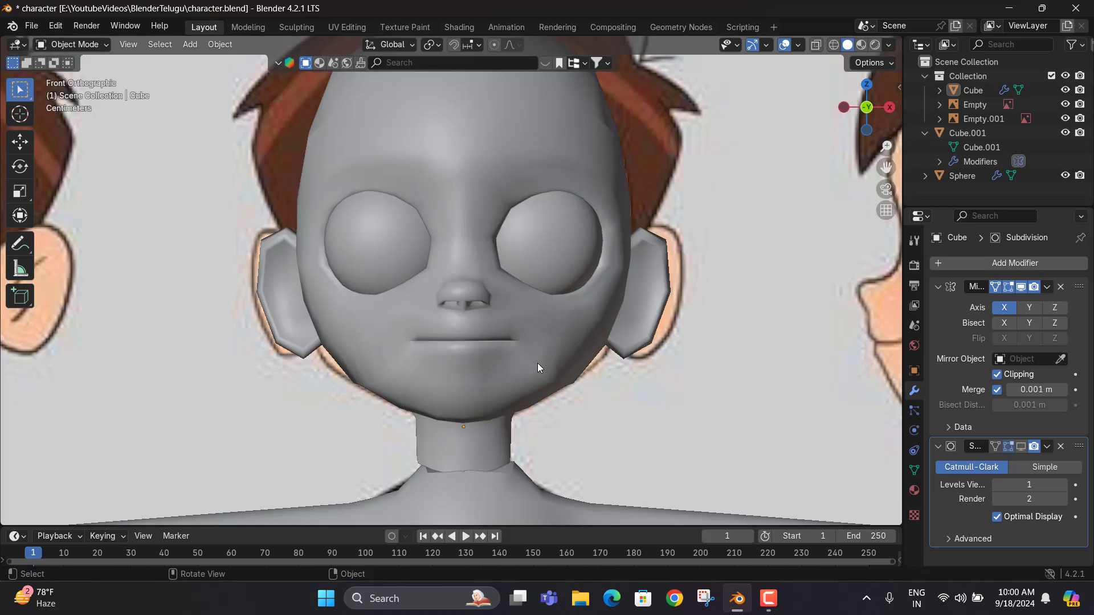
Inspect the head against the reference from the front and side, in perspective, and from below the nose
key(ctrl+KP_1)
key(KP_1)
key(KP_3)
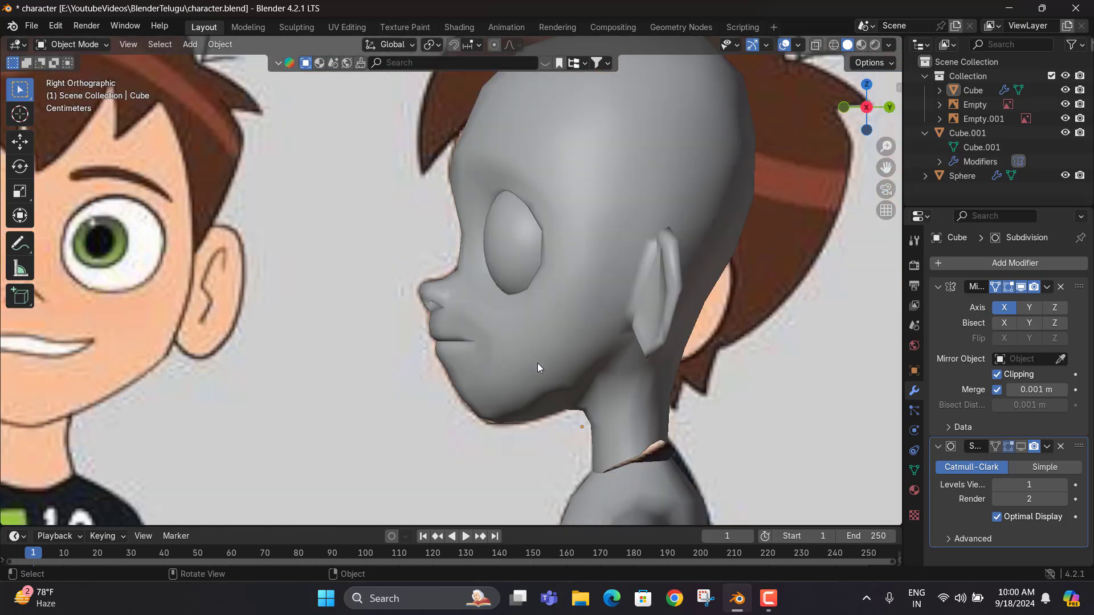
scroll(537, 364, down, 4)
middle_drag(507, 327, 716, 351)
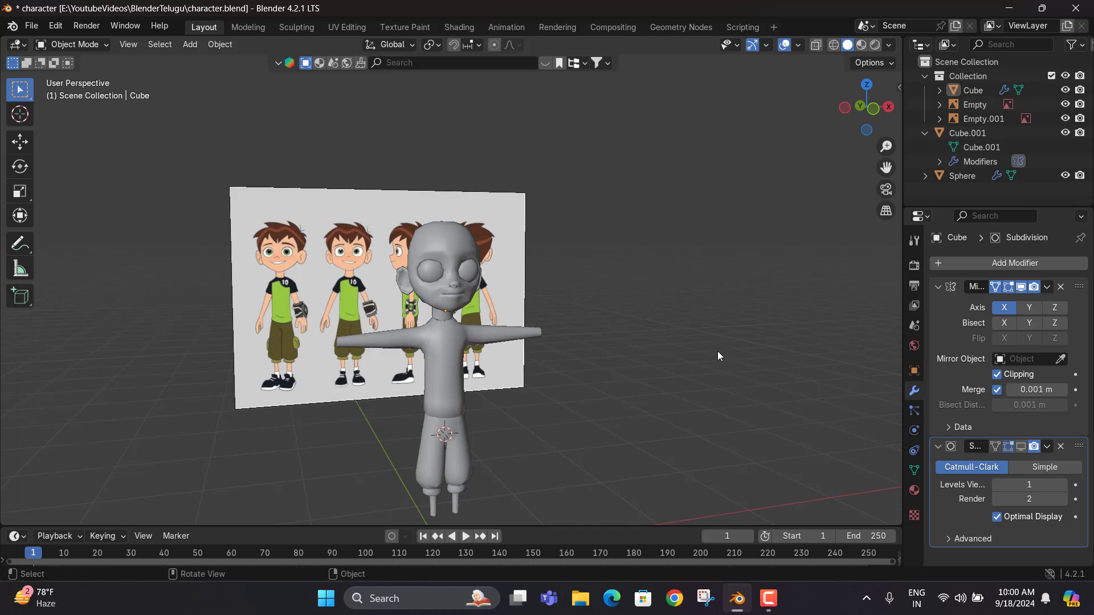
scroll(426, 289, up, 5)
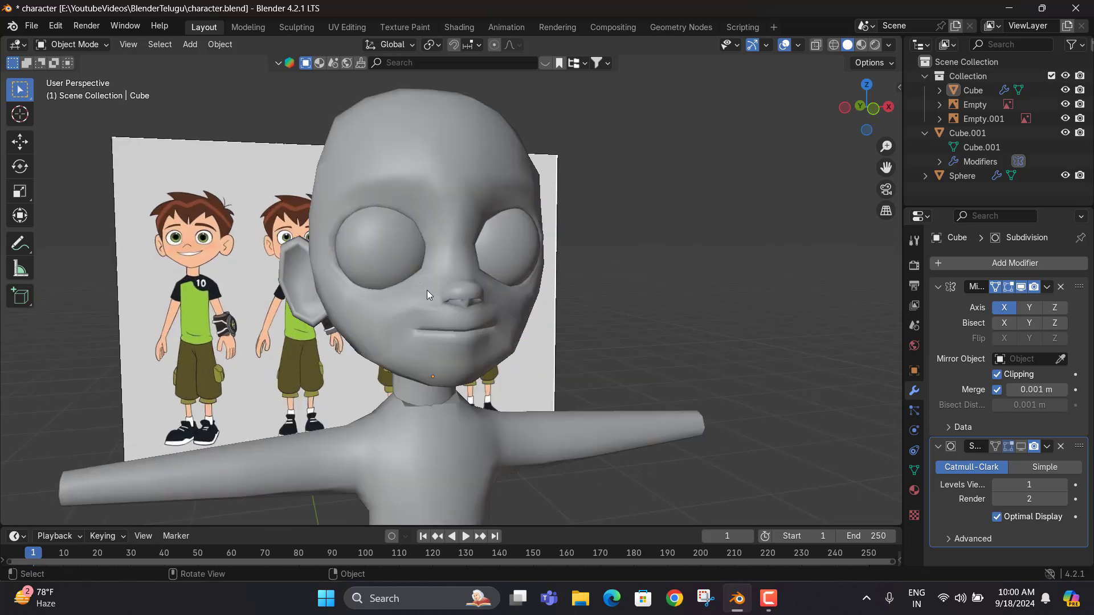
middle_drag(496, 318, 822, 356)
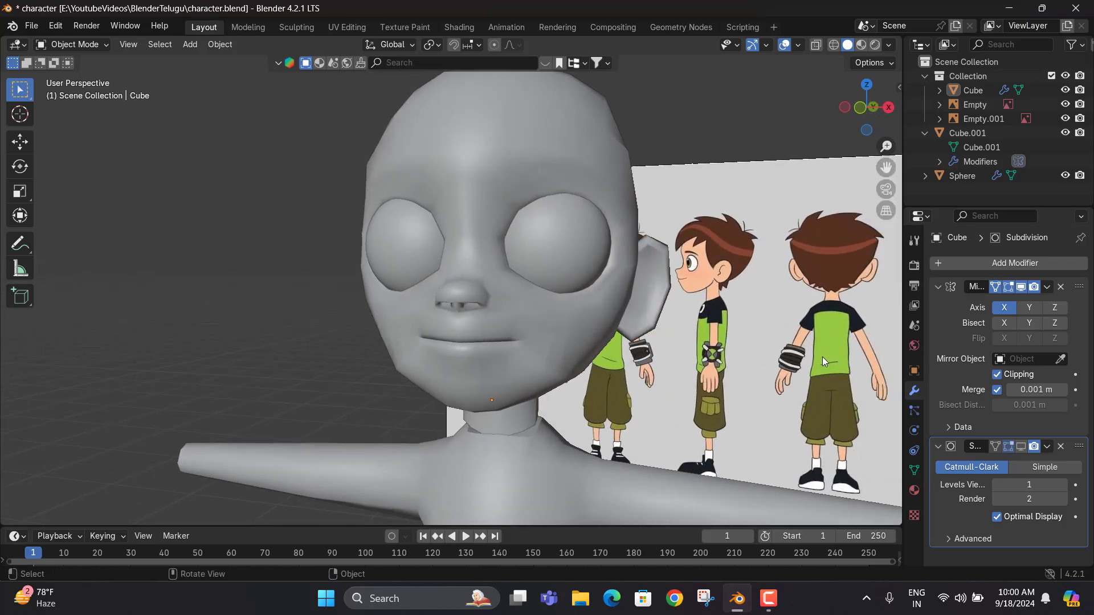
click(1019, 447)
scroll(446, 328, up, 3)
middle_drag(446, 328, 478, 301)
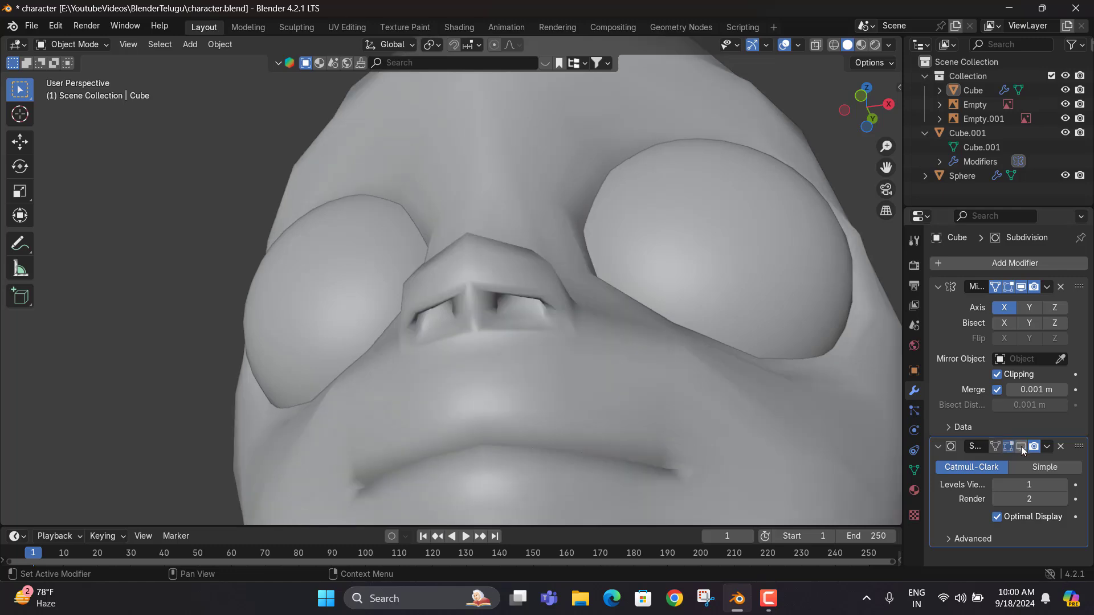
scroll(534, 306, down, 5)
In Edit Mode's front view with X-ray, move the middle vertices of the ear's outer edge outward toward the reference ear outline
key(Tab)
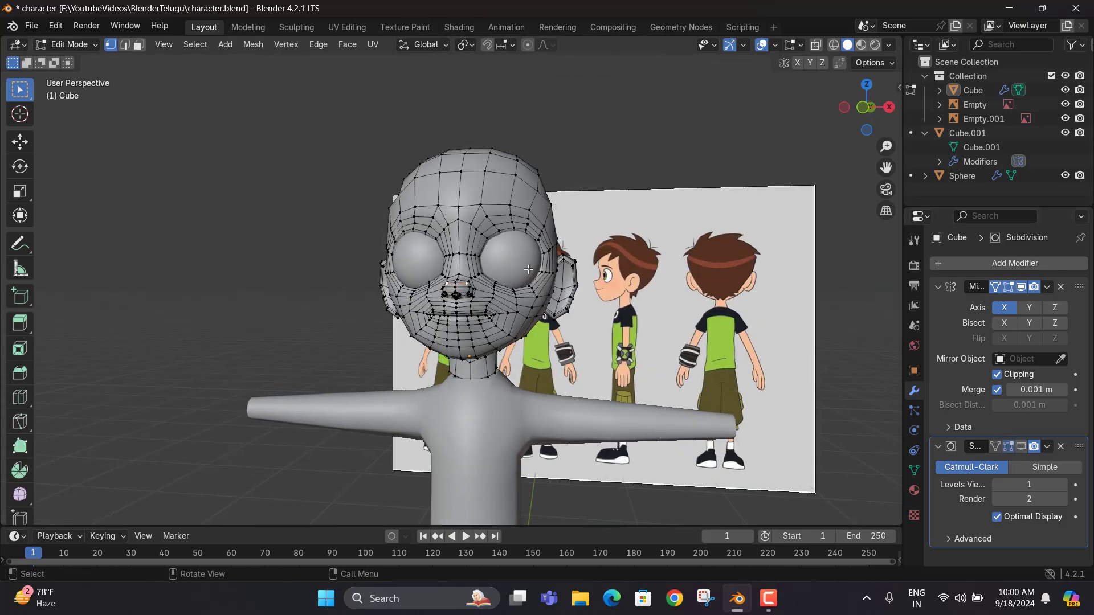
key(alt+z)
scroll(505, 289, up, 4)
key(KP_1)
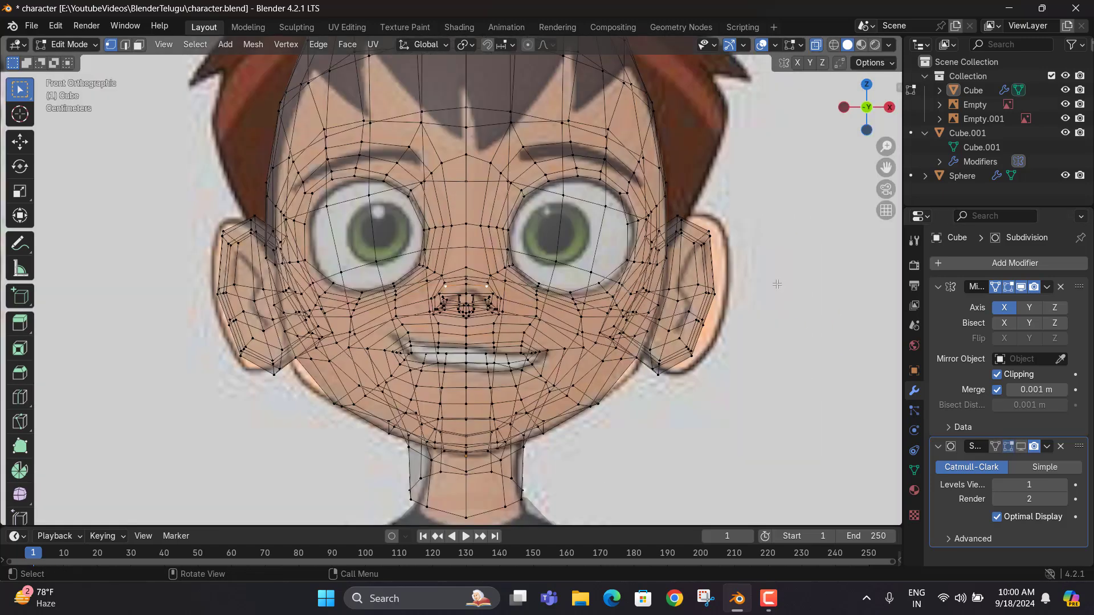
key(alt+z)
scroll(853, 323, up, 2)
shift+middle_drag(831, 320, 687, 309)
key(alt+z)
key(alt+z)
key(alt+z)
drag(686, 310, 643, 337)
key(g)
click(693, 275)
drag(668, 302, 669, 302)
key(g)
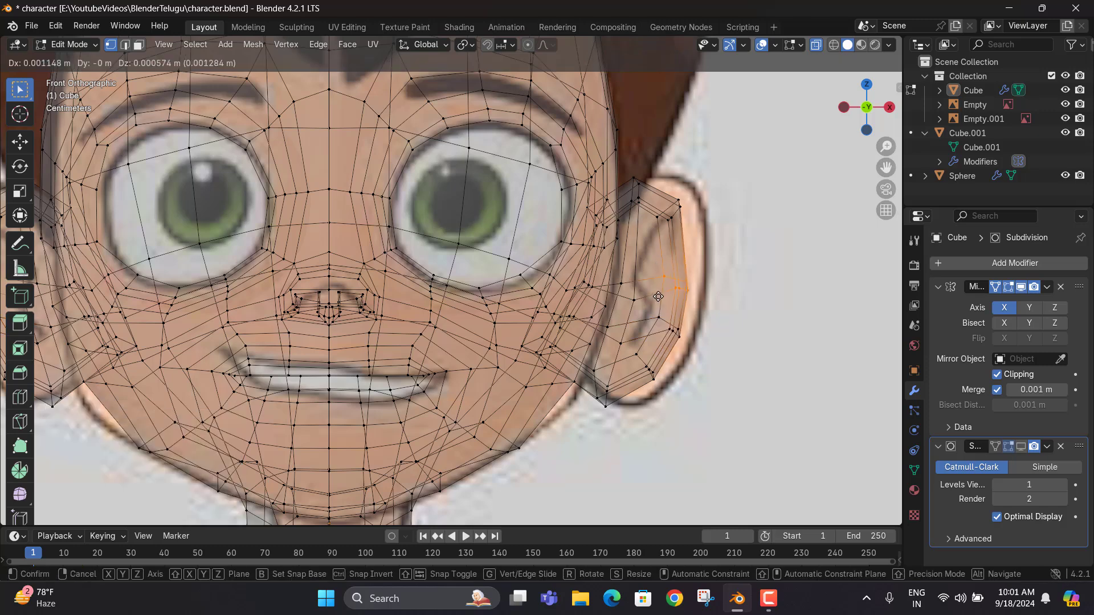
click(664, 292)
Move the ear's lower outer vertices about 0.0023 m outward along X and 0.0034 m down along Z
drag(626, 384, 625, 385)
key(g)
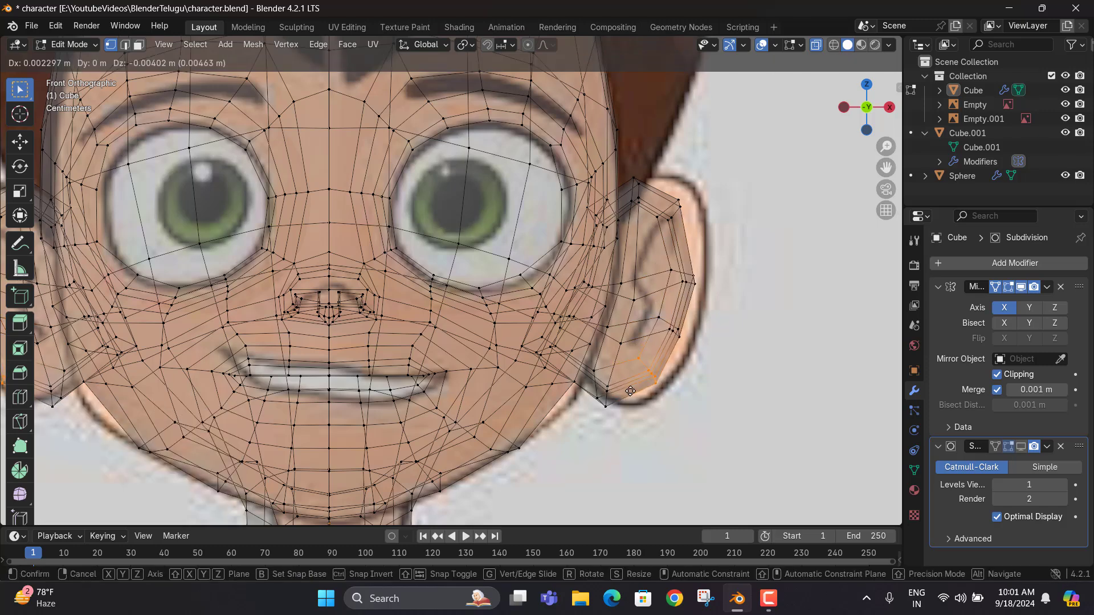
click(626, 386)
key(alt+z)
scroll(653, 306, down, 3)
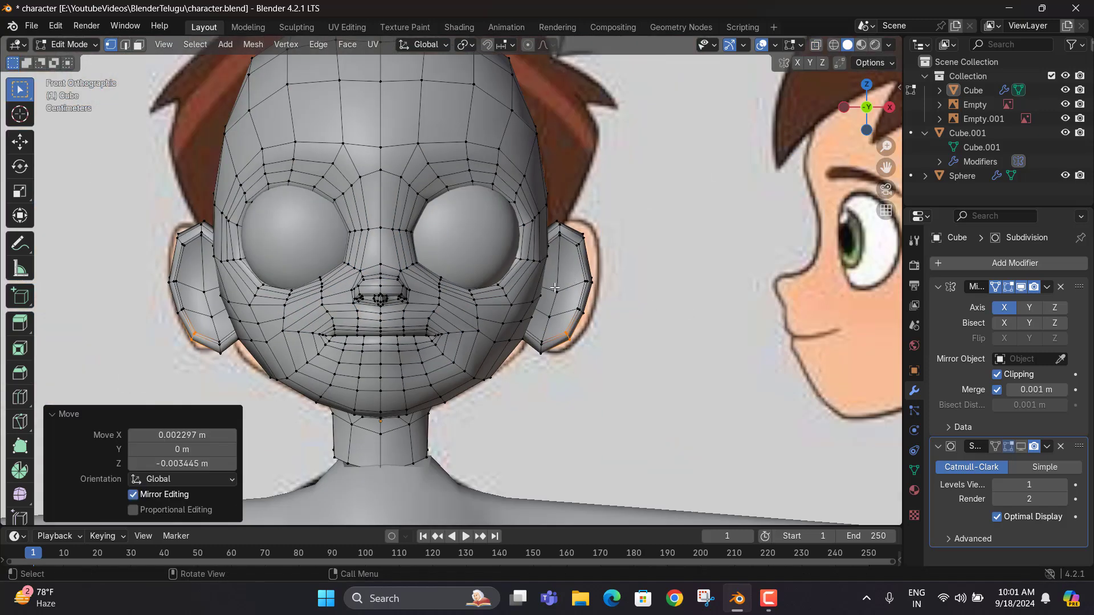
Select three neighbouring vertices across the cheek in front of the ear and move them about 0.0178 m down along Z
middle_drag(555, 288, 629, 250)
scroll(533, 282, up, 3)
scroll(536, 289, up, 4)
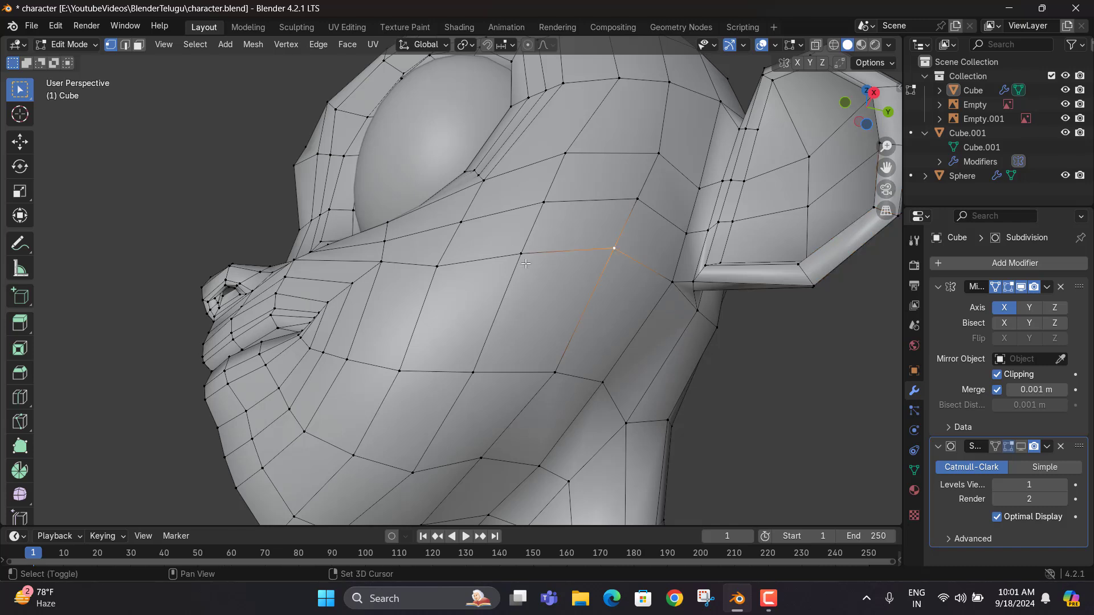
key(g)
key(z)
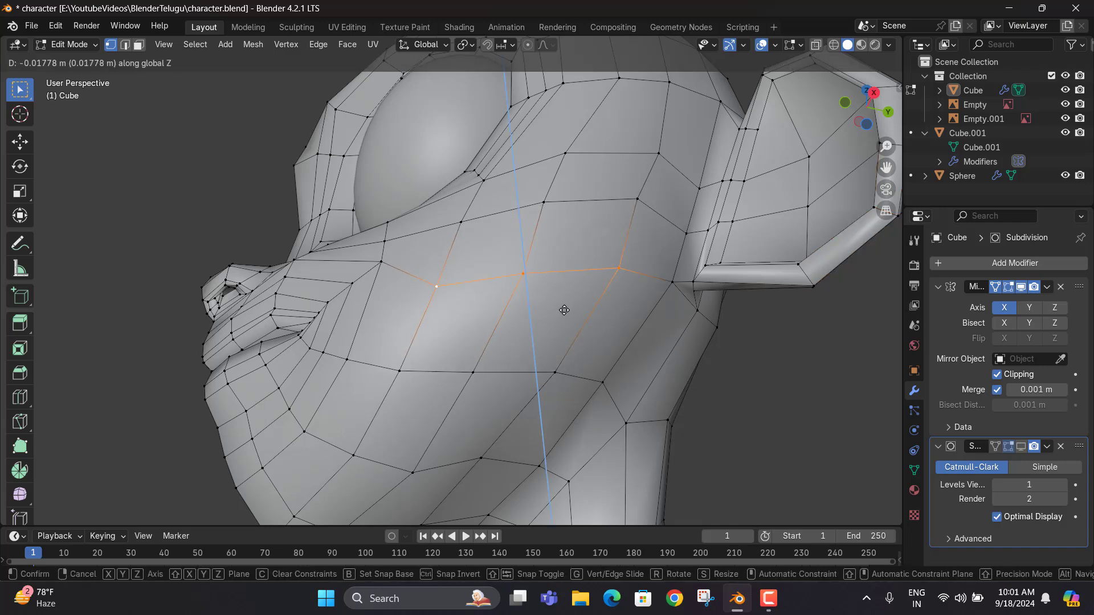
click(564, 310)
Lower the rear vertex of that cheek row about 0.0109 m along Z and adjust the middle and front vertices to even the row
click(618, 268)
key(g)
key(z)
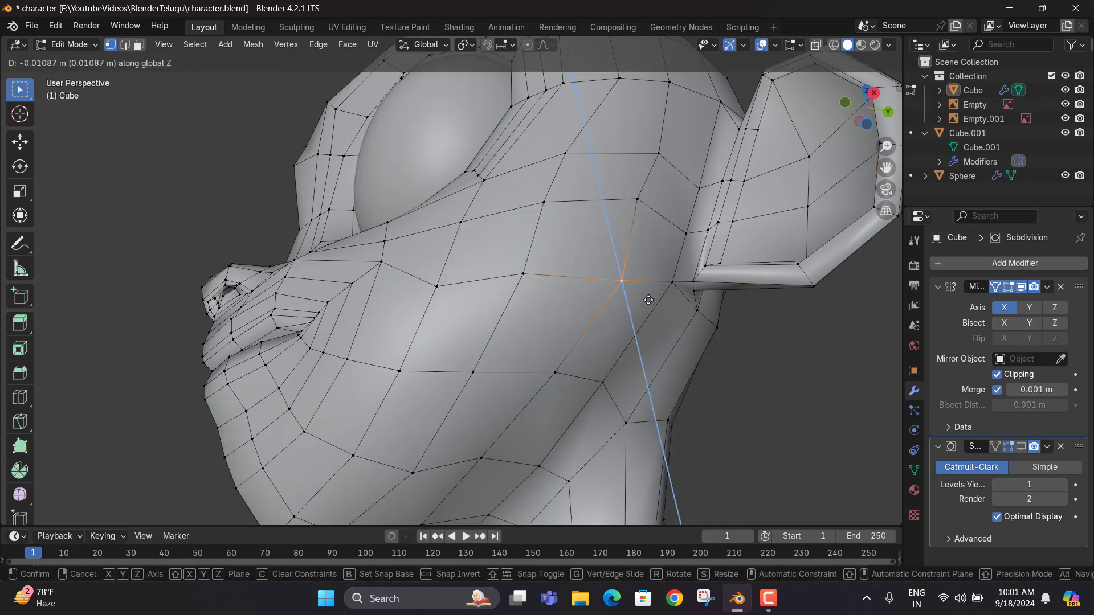
click(647, 300)
drag(526, 279, 531, 285)
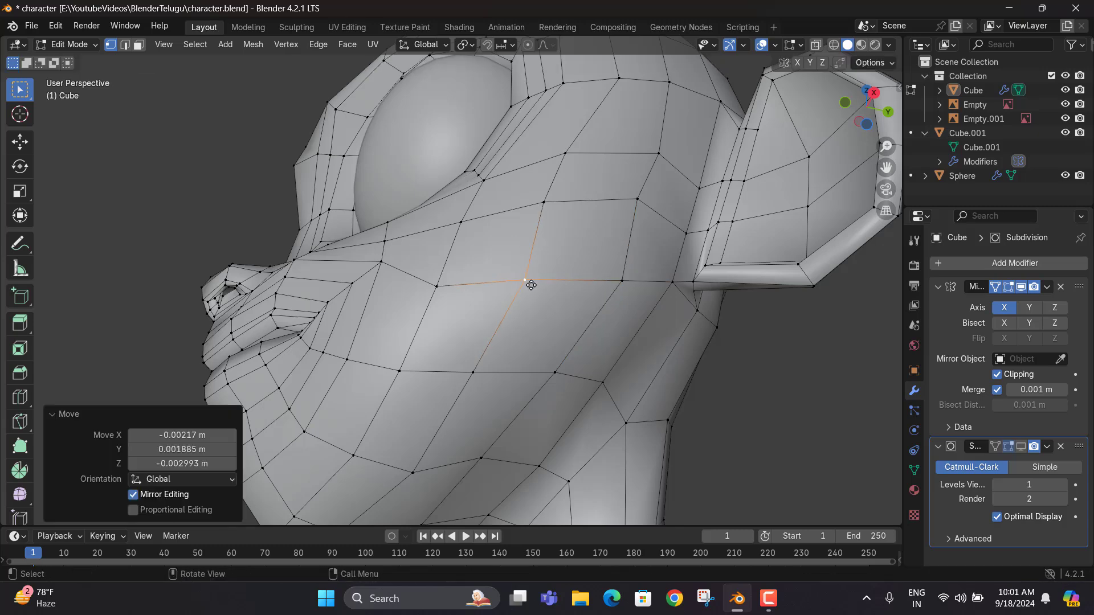
click(447, 286)
key(g)
click(446, 277)
middle_drag(415, 257, 477, 289)
click(341, 221)
key(g)
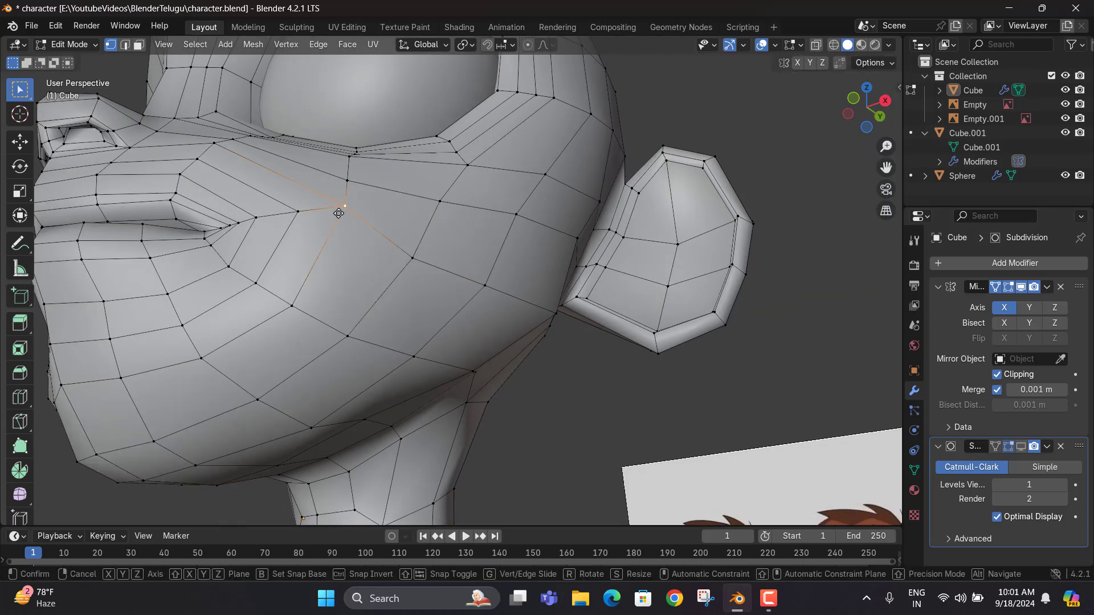
click(315, 215)
key(ctrl+z)
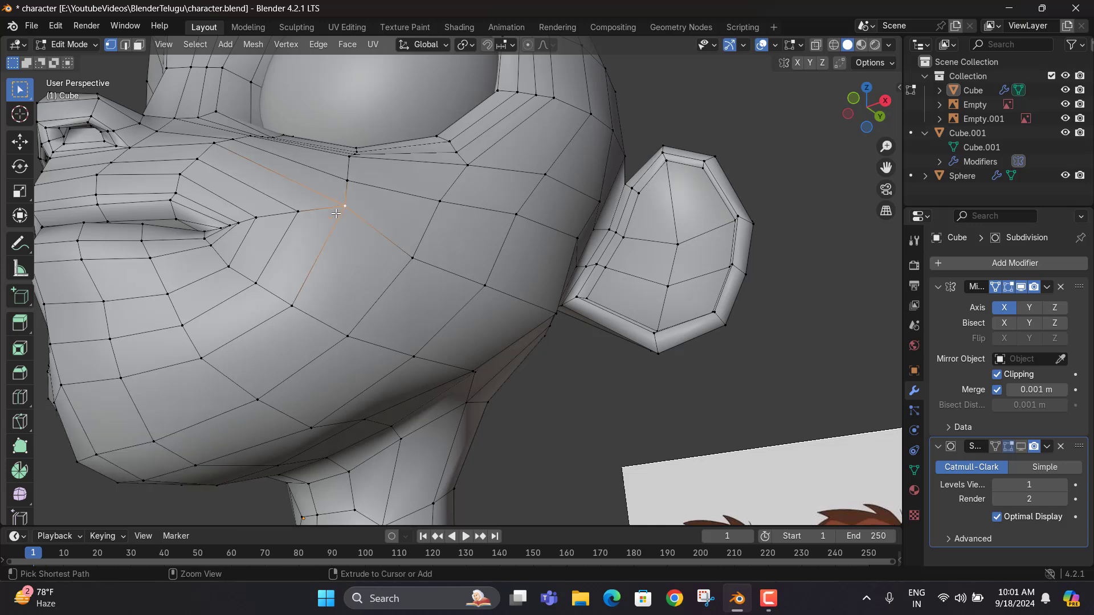
Lower the three vertices in the row beside the mouth corner, the inner two about 0.0042 m and 0.0029 m along Z
key(g)
click(391, 242)
click(293, 216)
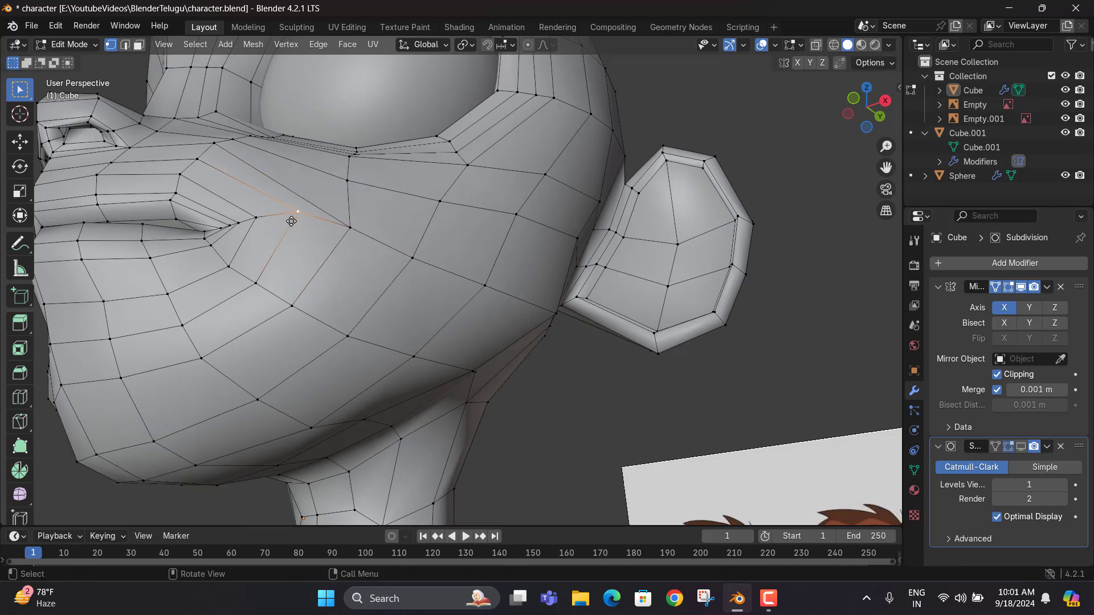
key(g)
click(294, 223)
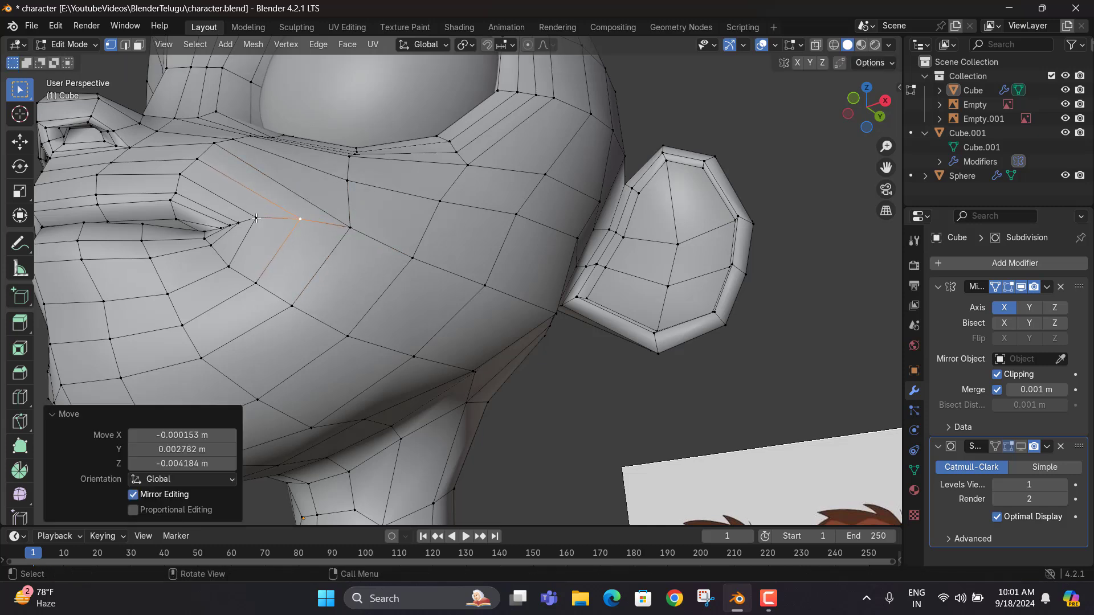
click(256, 220)
key(g)
click(257, 222)
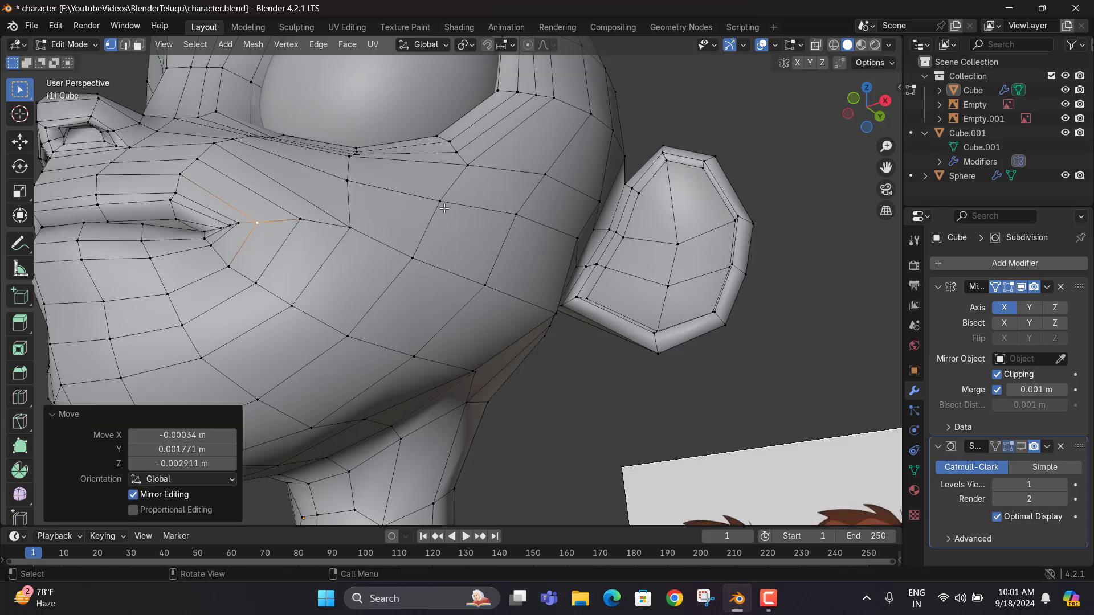
Move the rear and middle vertices of the cheek row below the eye slightly down to smooth the edge flow
click(501, 215)
key(g)
click(475, 207)
click(439, 203)
key(g)
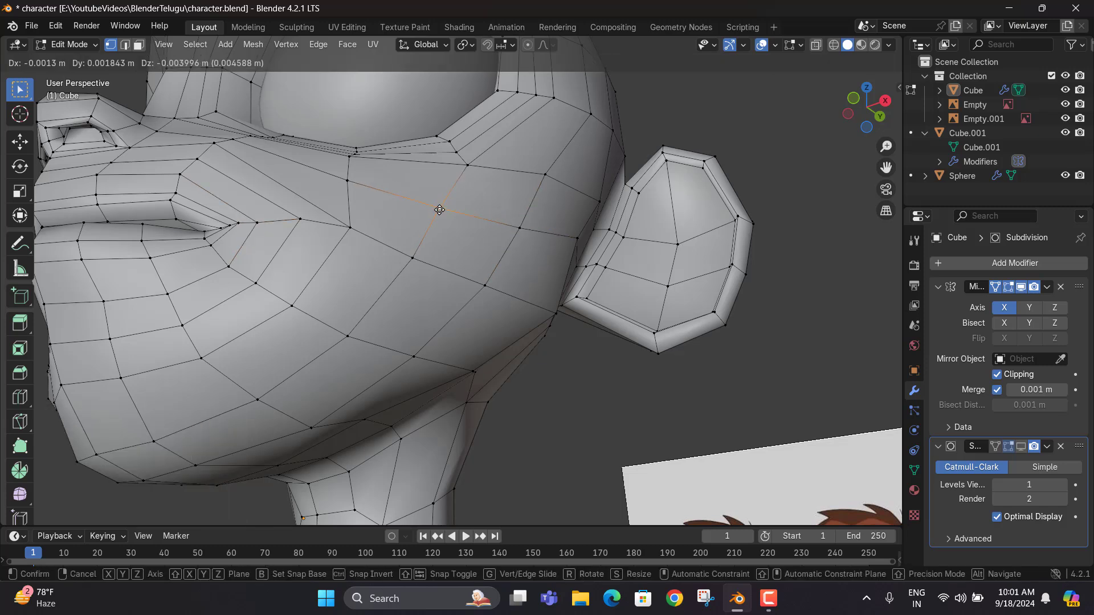
click(440, 212)
Shift the front vertex of the cheek row below the eye back and down about 0.009 m and readjust the middle vertex beside it
click(352, 180)
key(g)
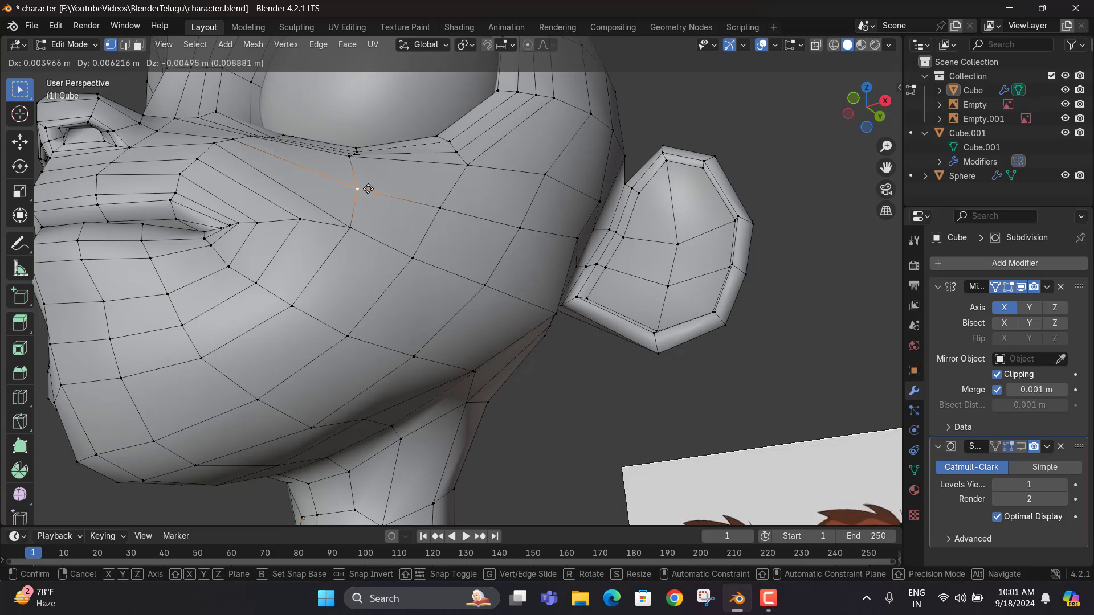
click(370, 189)
click(446, 209)
key(g)
click(454, 210)
In a low side view of the jaw, move the cheek vertex behind the mouth corner along Y to smooth the lower cheek
middle_drag(288, 139, 273, 228)
scroll(348, 203, down, 4)
key(Tab)
scroll(474, 257, up, 5)
key(Tab)
scroll(490, 199, up, 4)
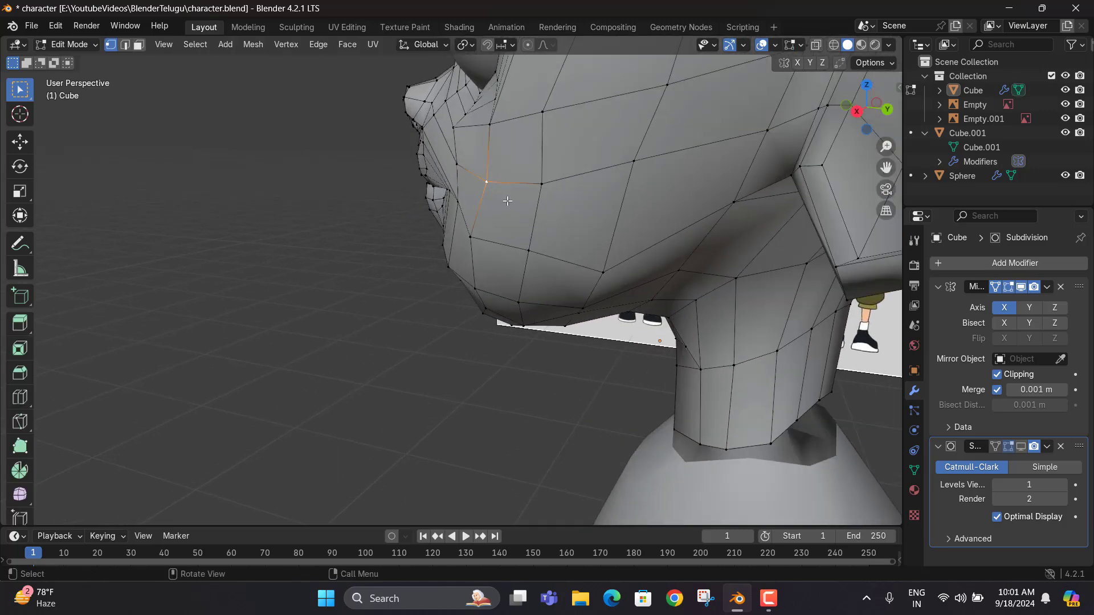
key(g)
key(y)
click(496, 193)
Move the two vertices just outside the mouth corner slightly forward along Y
click(460, 144)
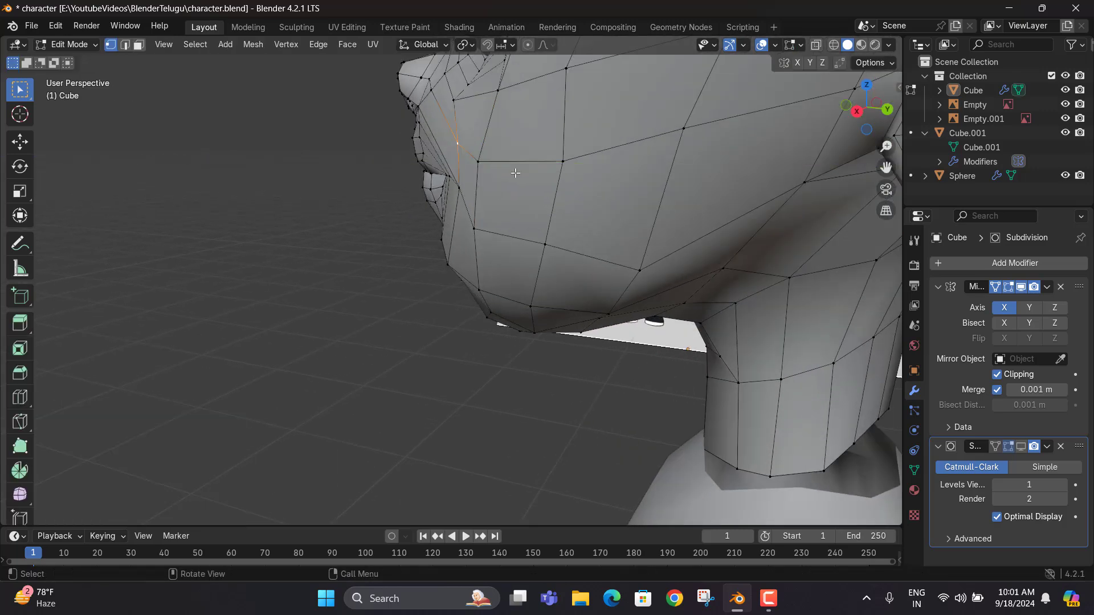
key(g)
key(y)
click(476, 181)
click(461, 188)
key(g)
key(y)
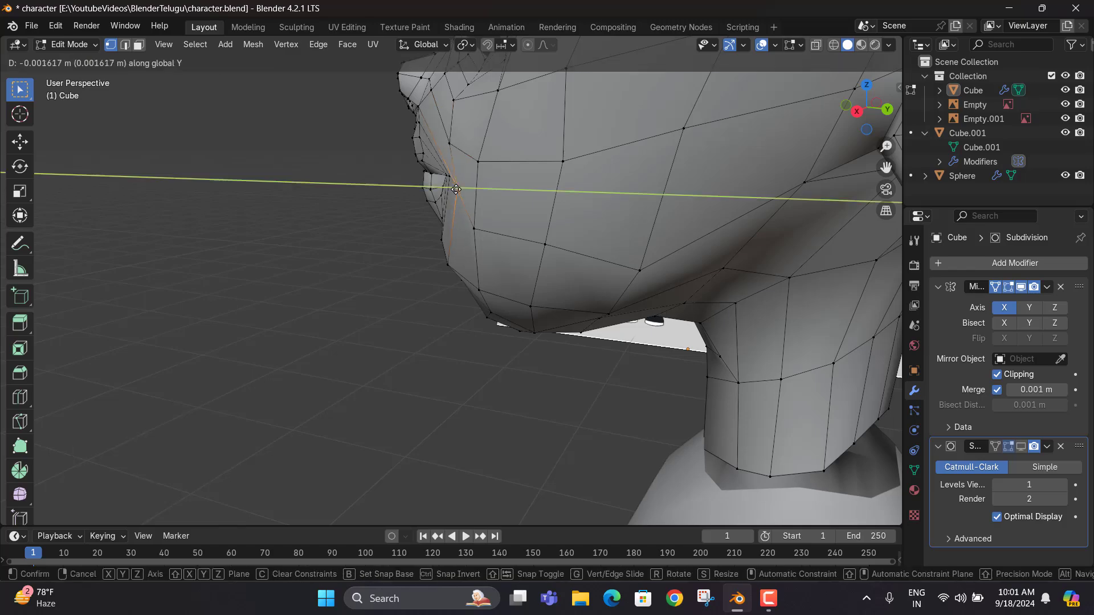
click(450, 188)
Move the rear cheek vertex about 0.0068 m outward along X and the jaw-corner vertex below it about 0.0194 m inward along X
middle_drag(563, 160, 518, 207)
key(g)
click(557, 249)
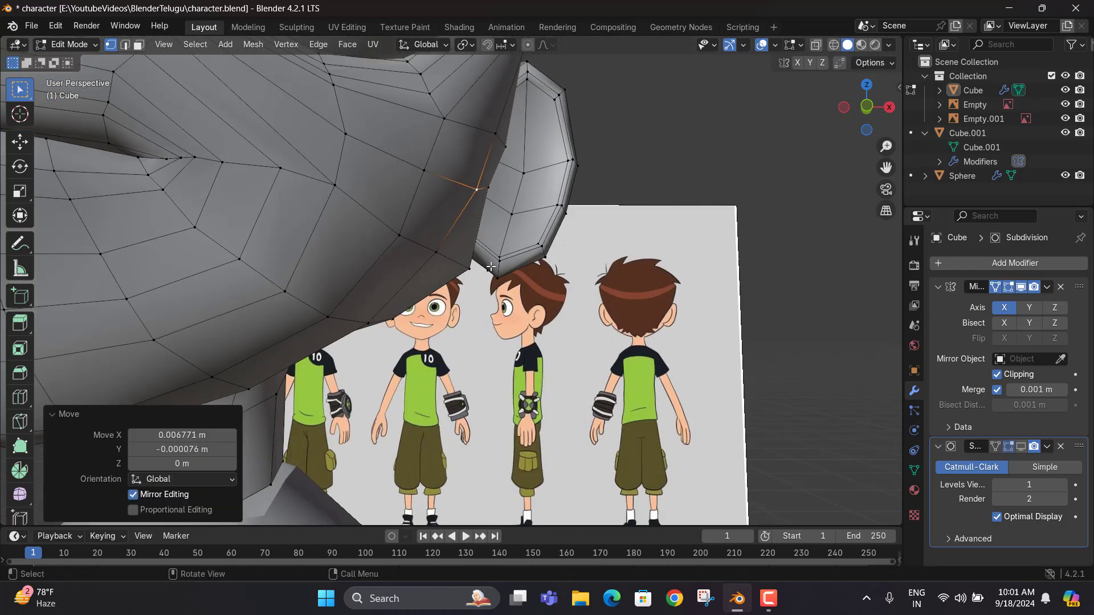
key(g)
key(x)
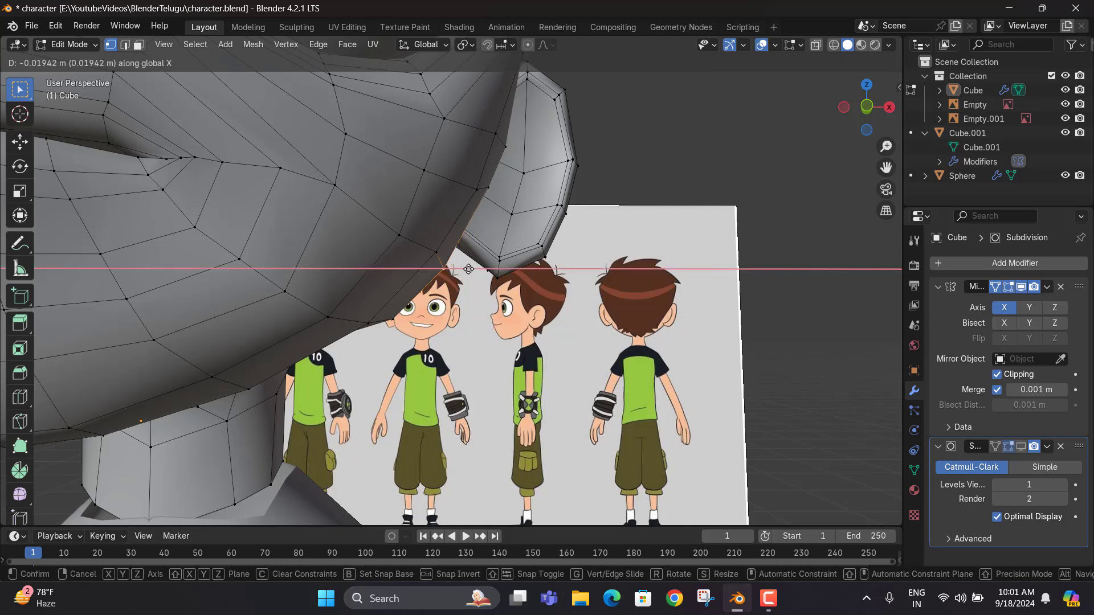
click(468, 269)
Check the face in Object Mode and, in Edit Mode, move the outer vertex beside the mouth corner forward and down
scroll(464, 267, down, 8)
key(Tab)
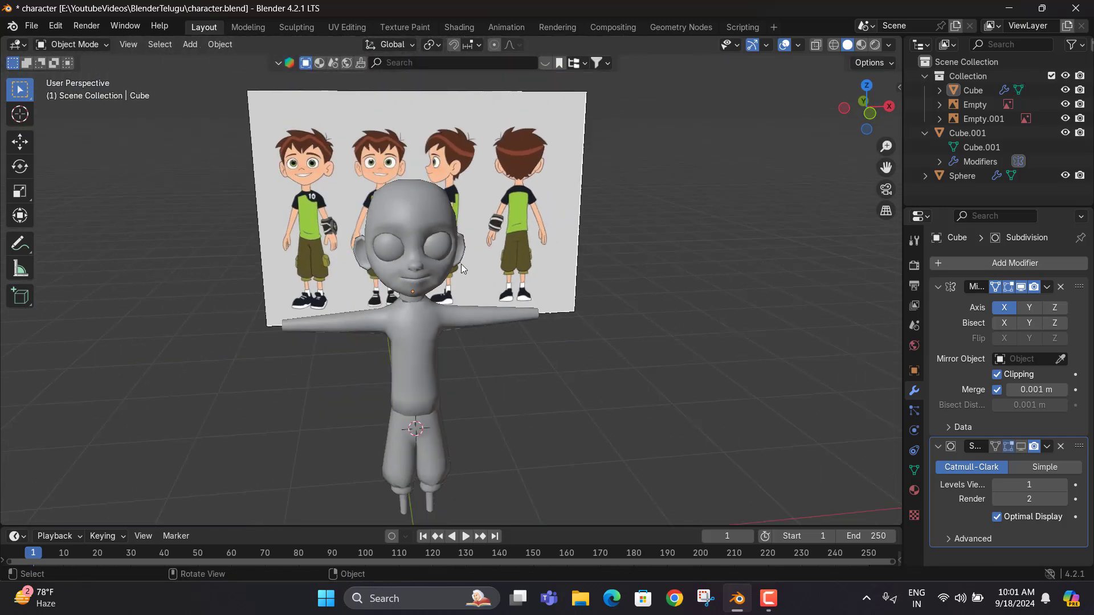
middle_drag(460, 264, 479, 248)
scroll(420, 305, up, 6)
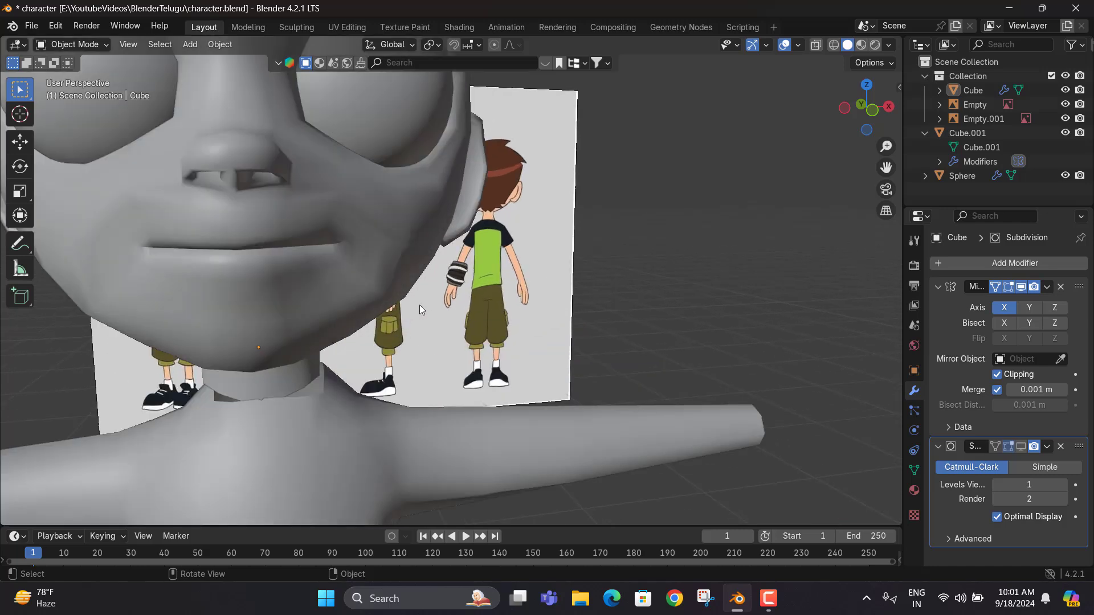
middle_drag(419, 305, 291, 326)
key(Tab)
scroll(376, 232, up, 2)
shift+middle_drag(429, 197, 506, 280)
key(g)
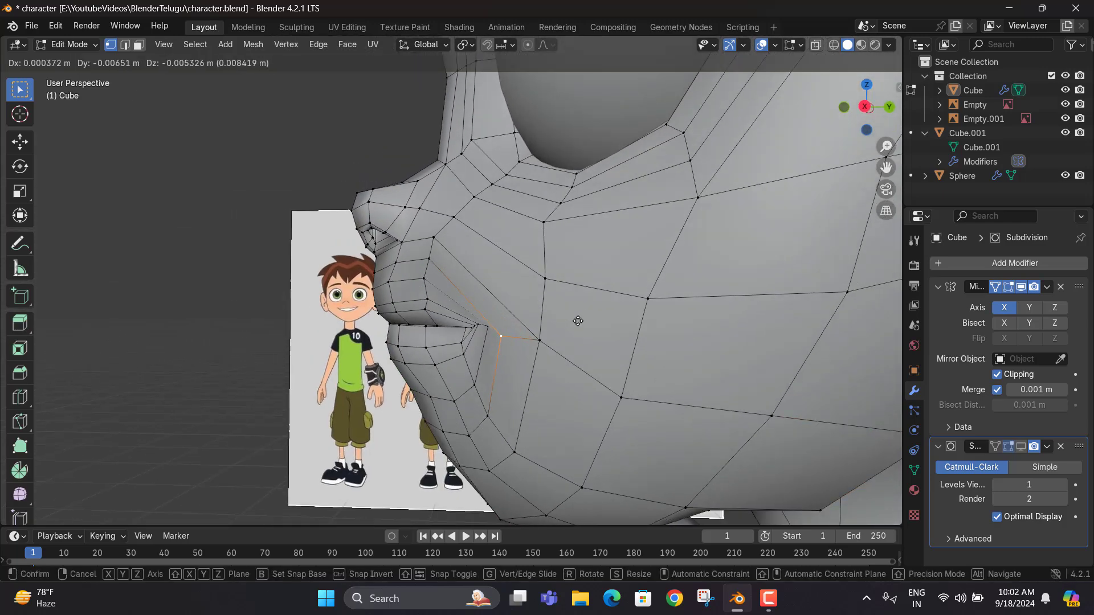
click(524, 314)
Move the vertex just outside the mouth corner about 0.0038 m down along Z and 0.0019 m back along Y
click(483, 326)
key(g)
click(485, 334)
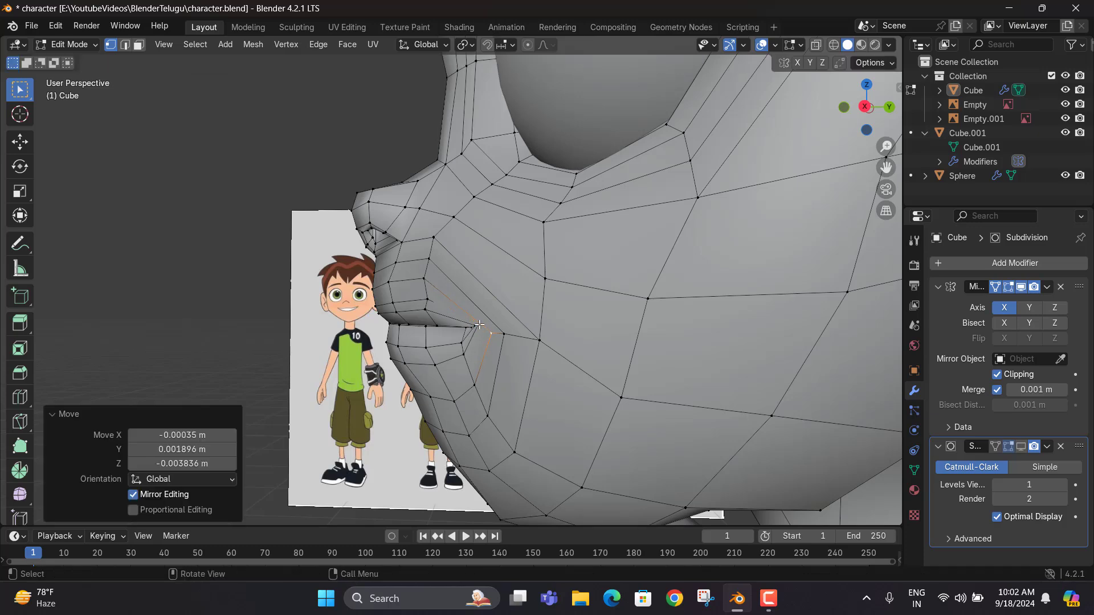
click(477, 327)
key(g)
click(471, 338)
key(g)
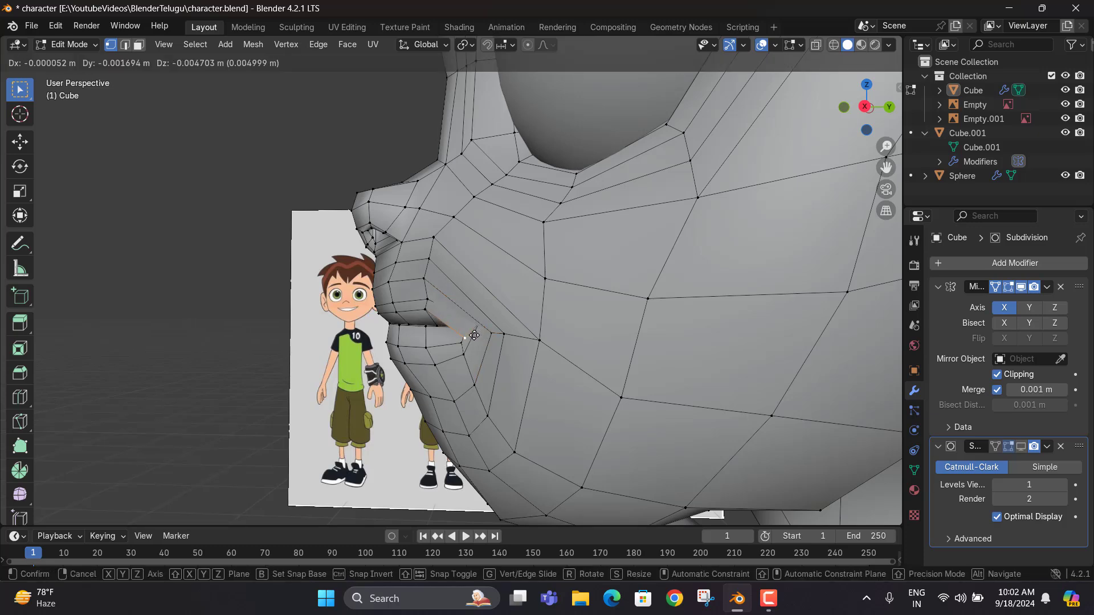
right_click(468, 329)
Move the mouth-corner vertex about 0.0036 m down along Z and 0.0017 m inward along X, plus about 0.0063 m forward along Y
scroll(487, 331, up, 2)
middle_drag(485, 330, 262, 456)
key(g)
click(355, 445)
key(g)
key(y)
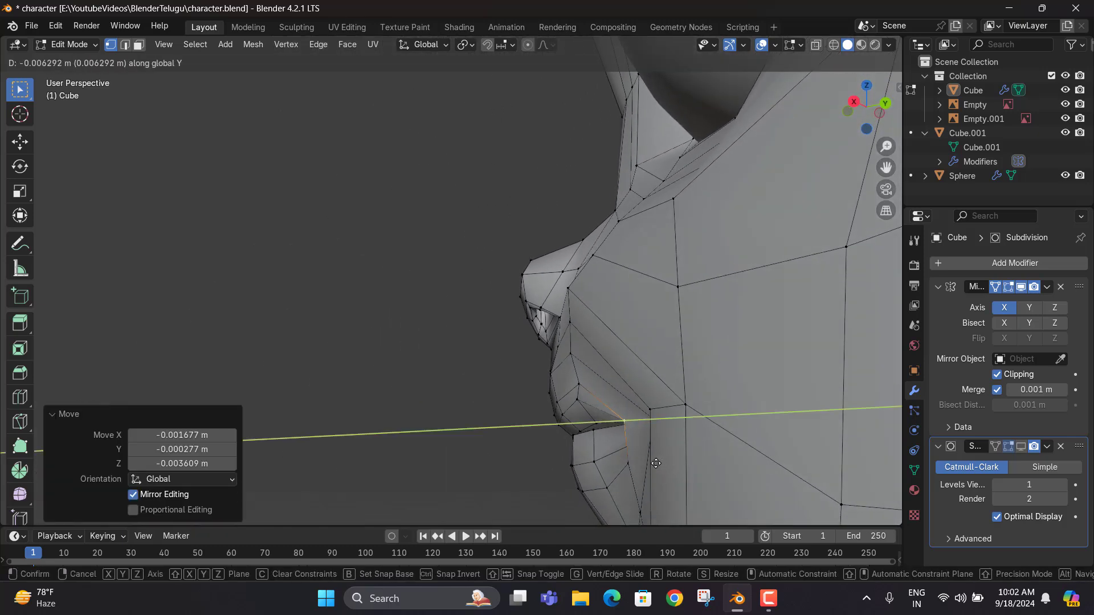
click(658, 462)
click(649, 423)
middle_drag(695, 476, 693, 490)
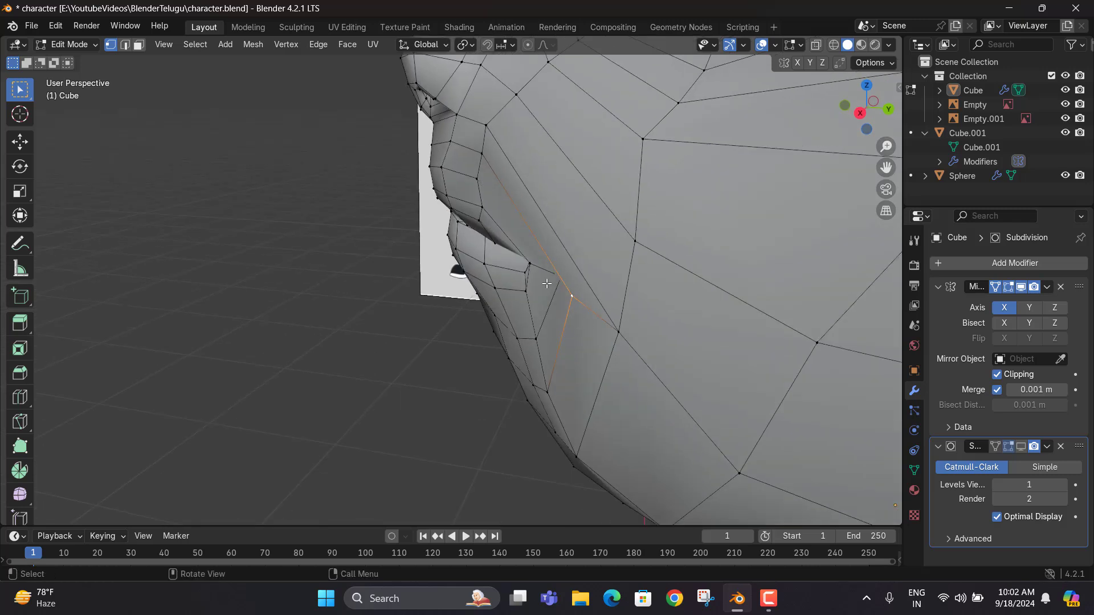
key(space)
key(x)
key(space)
Using X-ray, select the hidden vertex at the mouth corner and move it forward along Y
key(alt+z)
click(572, 281)
key(alt+z)
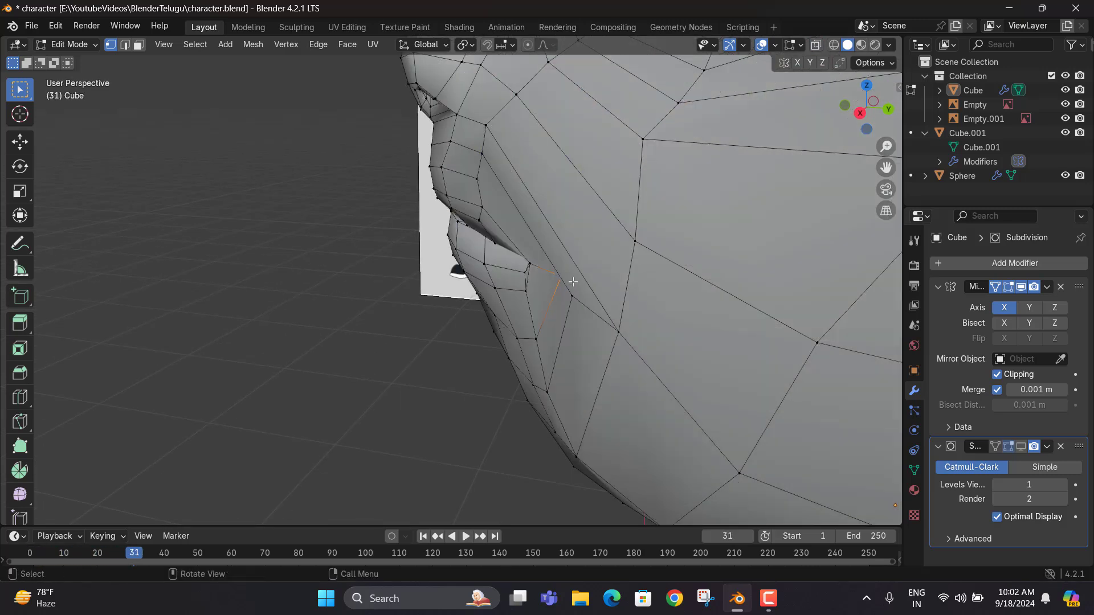
key(g)
key(y)
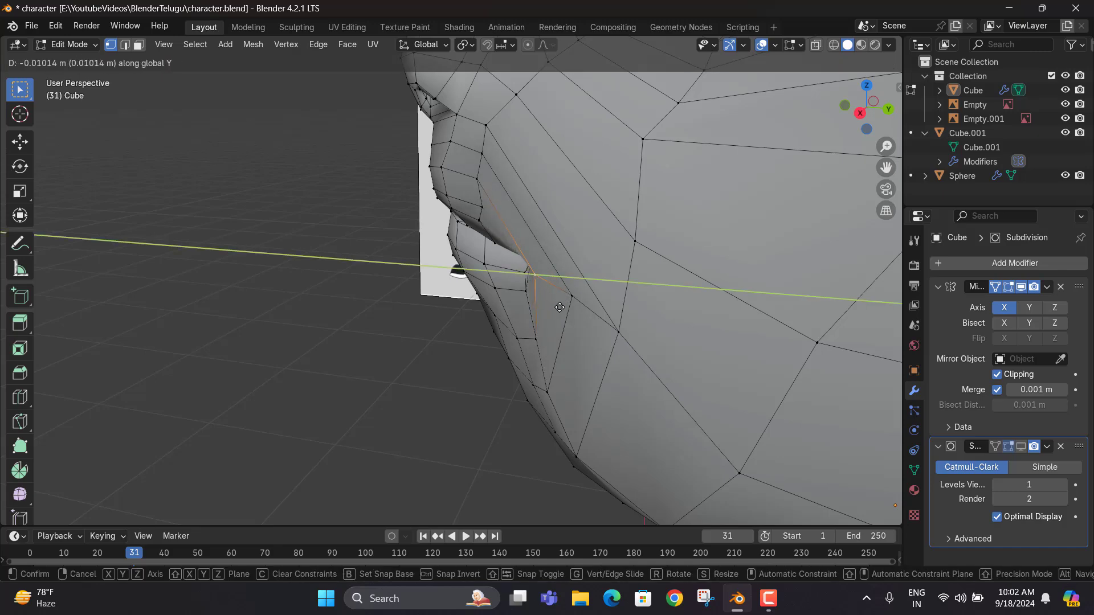
click(576, 292)
Adjust the next vertex outside the mouth corner along Y
click(575, 293)
key(g)
key(y)
click(588, 305)
In Object Mode, inspect the reshaped mouth corners and cheeks from below, the side and the front, close up and from a distance
mouse_move(589, 306)
middle_down()
mouse_move(703, 303)
mouse_move(608, 310)
middle_up()
scroll(406, 336, down, 10)
key(Tab)
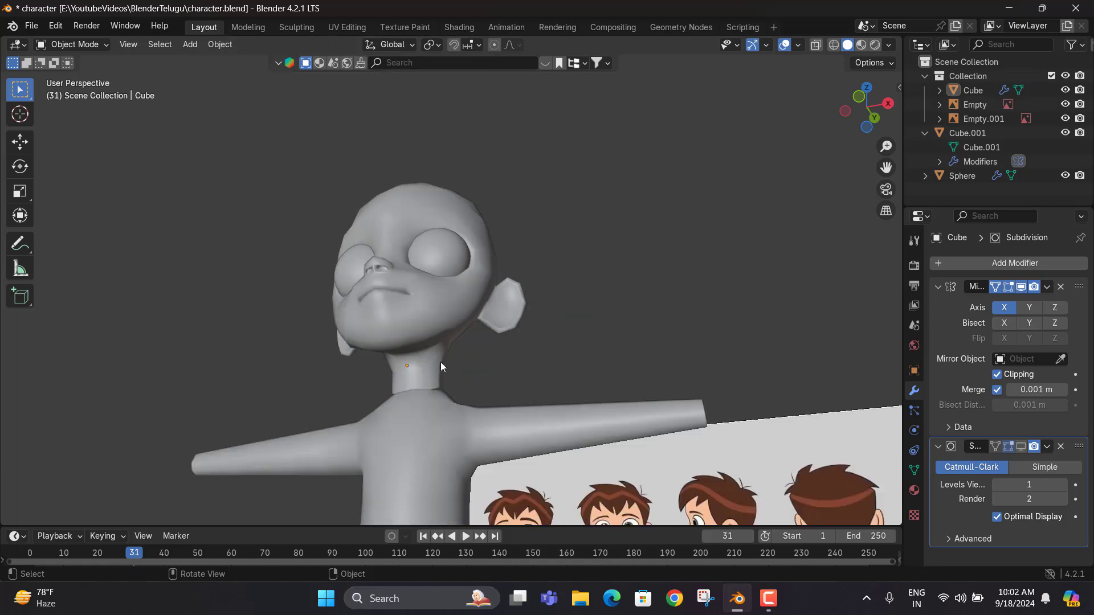
scroll(446, 280, up, 4)
scroll(398, 299, down, 6)
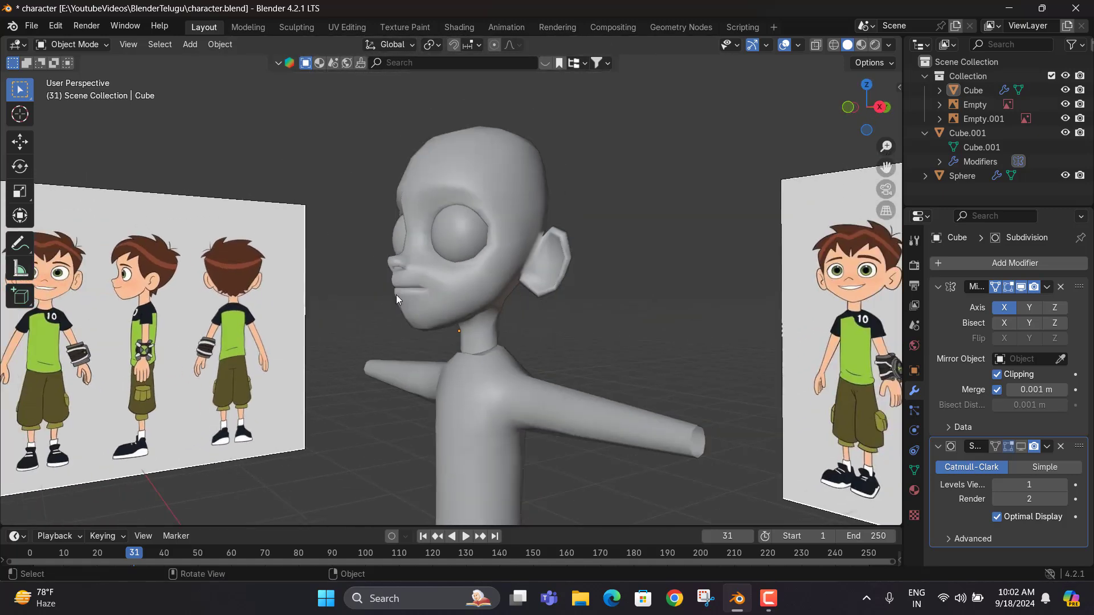
mouse_move(395, 295)
middle_down()
mouse_move(548, 291)
mouse_move(425, 298)
mouse_move(405, 284)
middle_up()
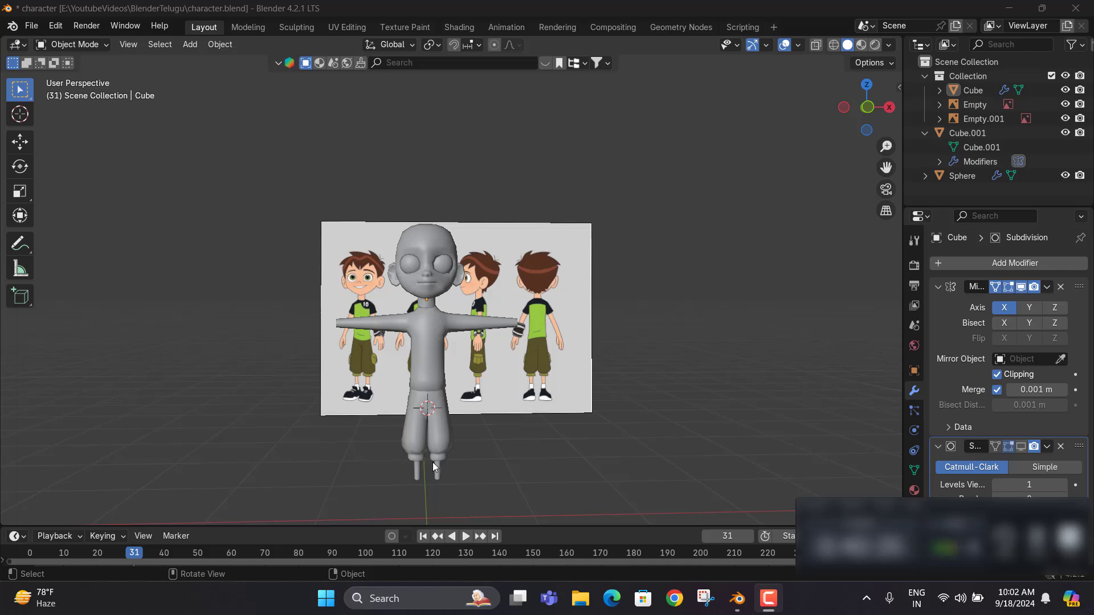
scroll(420, 206, up, 8)
scroll(533, 304, down, 2)
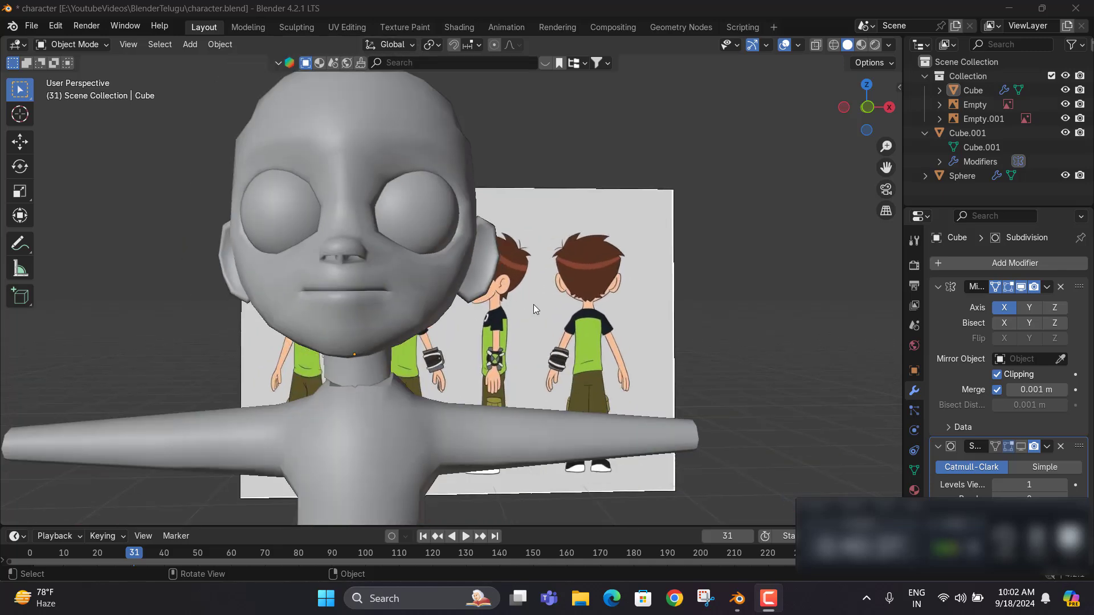
middle_drag(476, 314, 503, 309)
scroll(446, 341, down, 3)
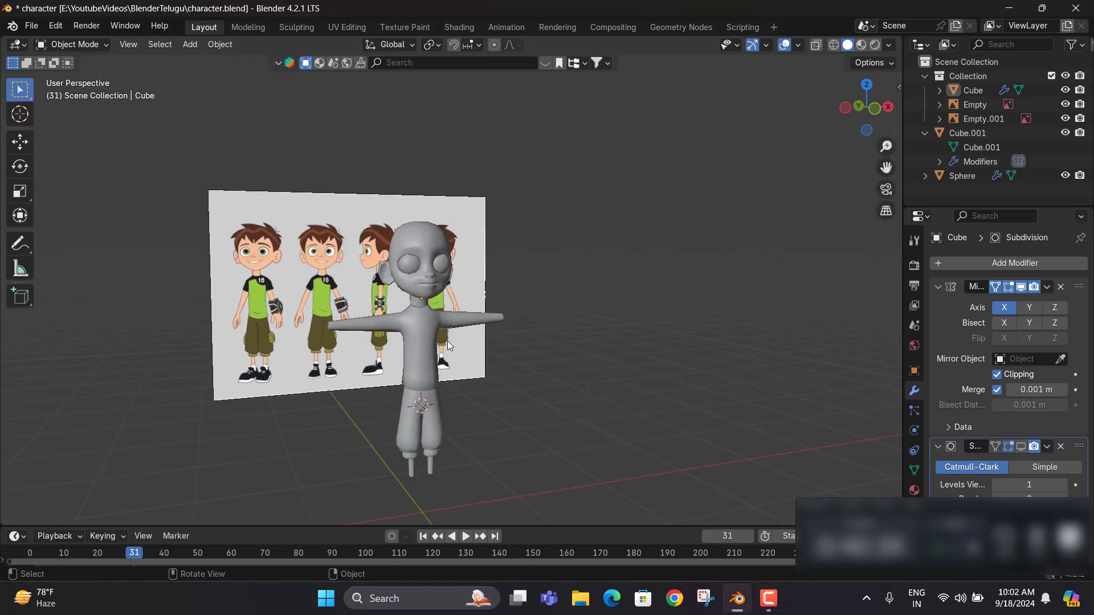